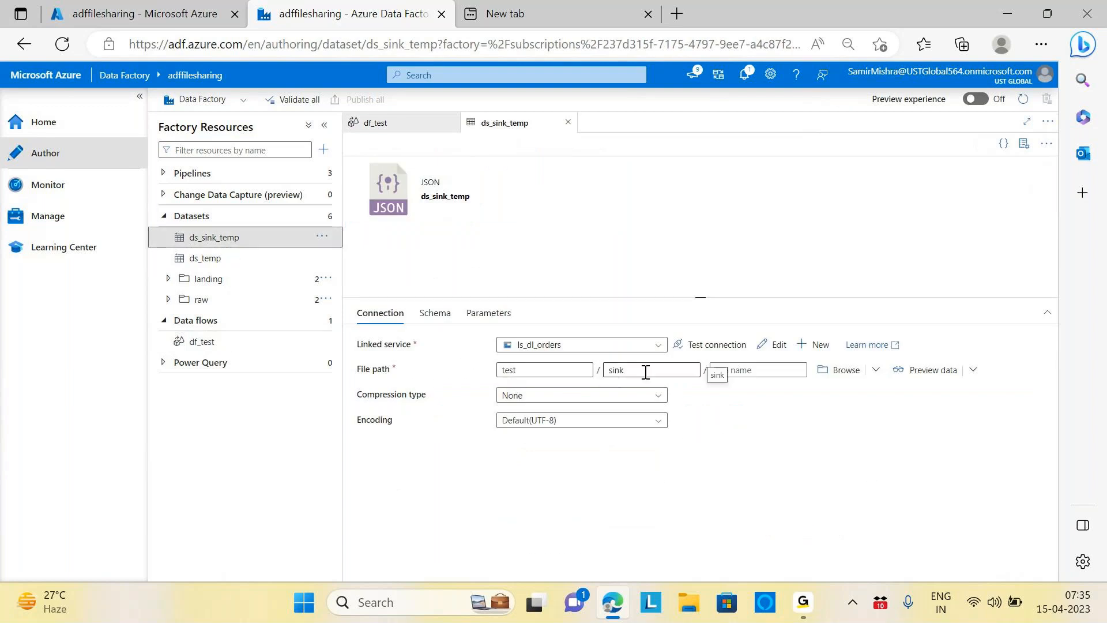
Step: Switch to the adffilesharing data factory's overview page in the Azure portal browser tab
{"action": "left_click", "coordinate": [168, 13]}
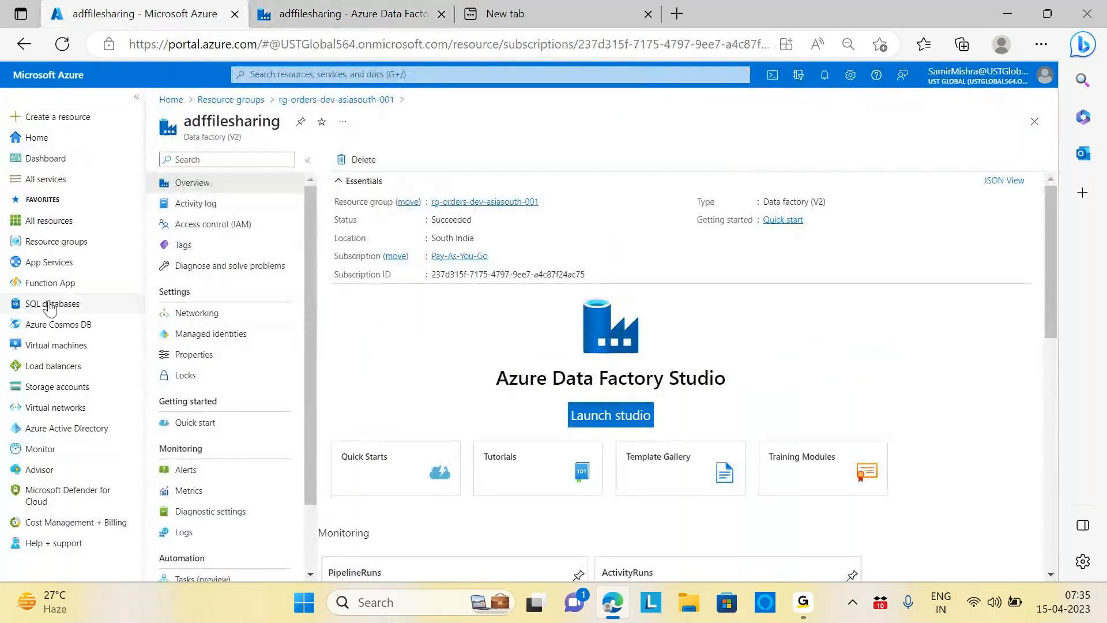
Step: Browse the rg-orders-dev-asiasouth-001 storage accounts and open stordersitems' landing container
{"action": "left_click", "coordinate": [242, 100]}
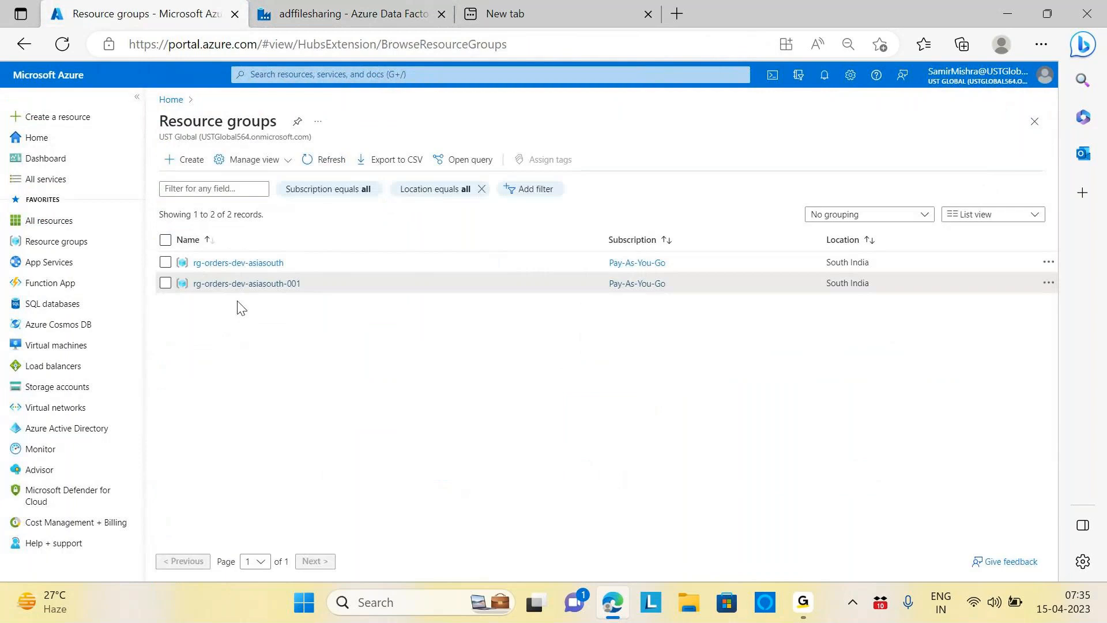
{"action": "left_click", "coordinate": [257, 283]}
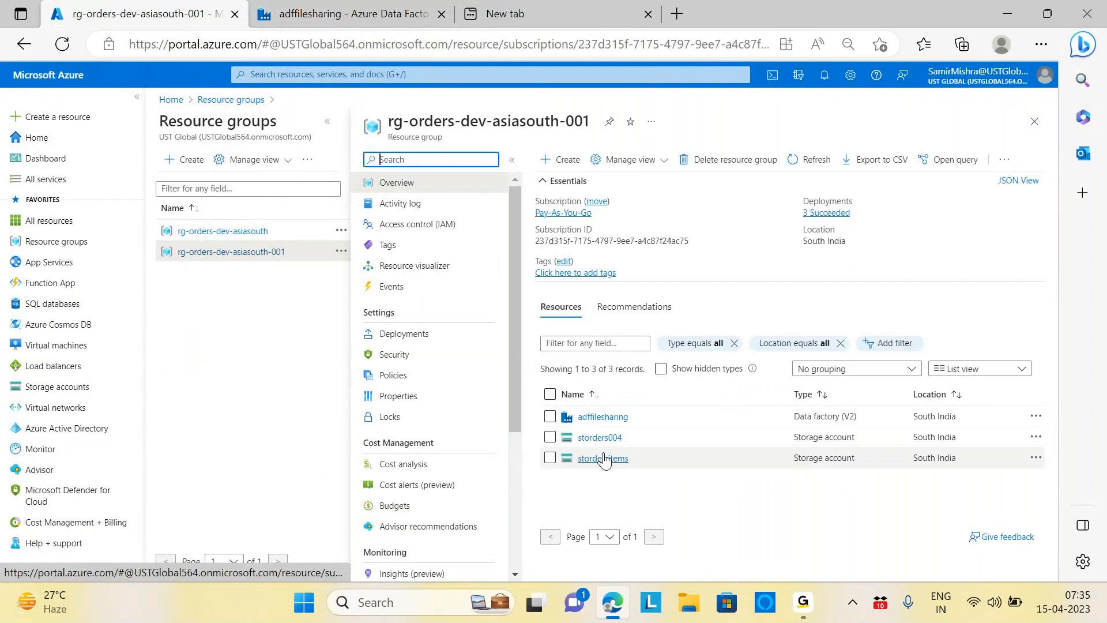
{"action": "left_click", "coordinate": [599, 440]}
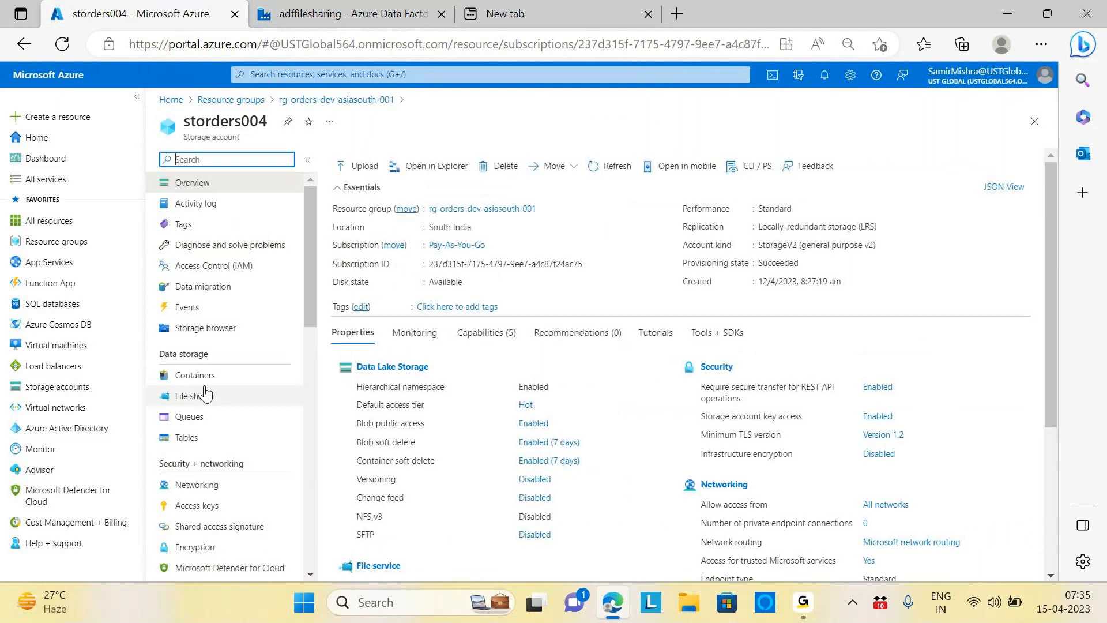
{"action": "left_click", "coordinate": [315, 100]}
{"action": "left_click", "coordinate": [603, 458]}
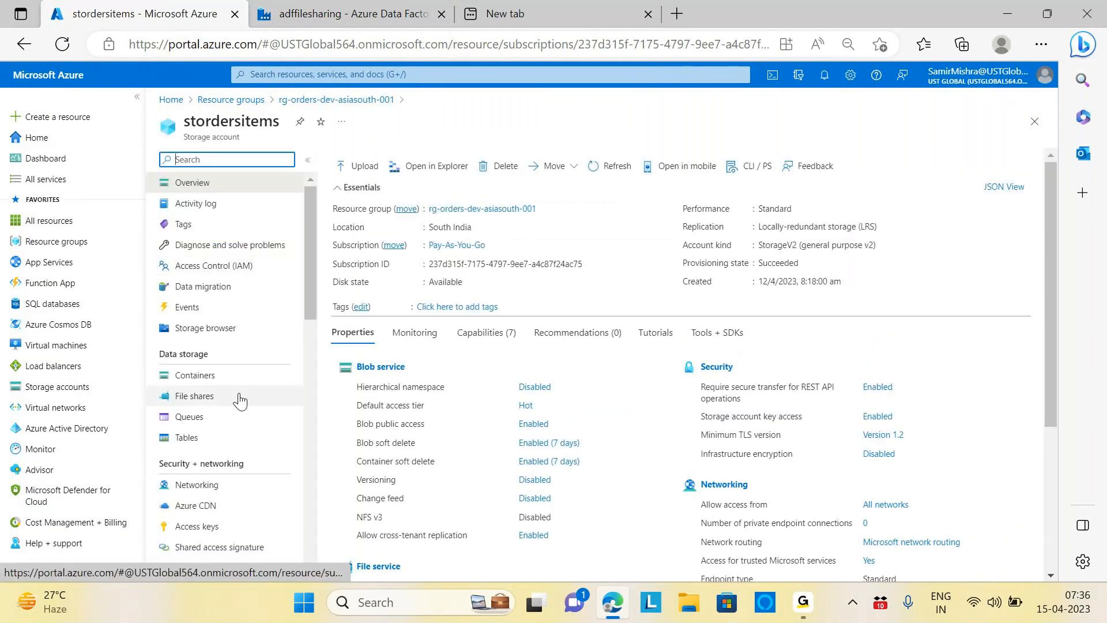
{"action": "left_click", "coordinate": [173, 376]}
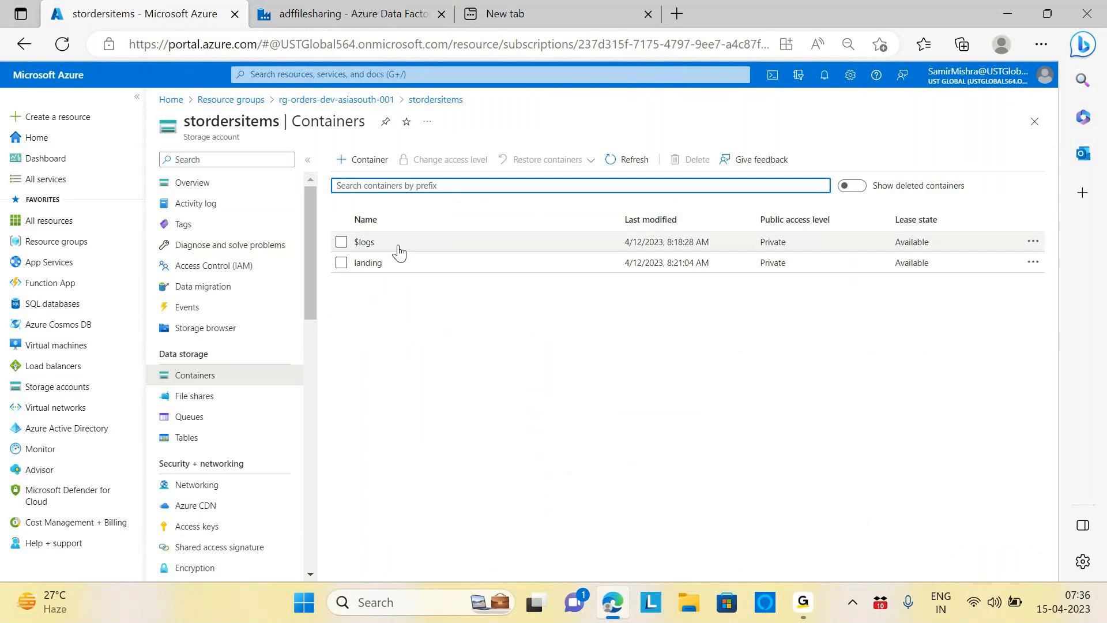
{"action": "left_click", "coordinate": [369, 264]}
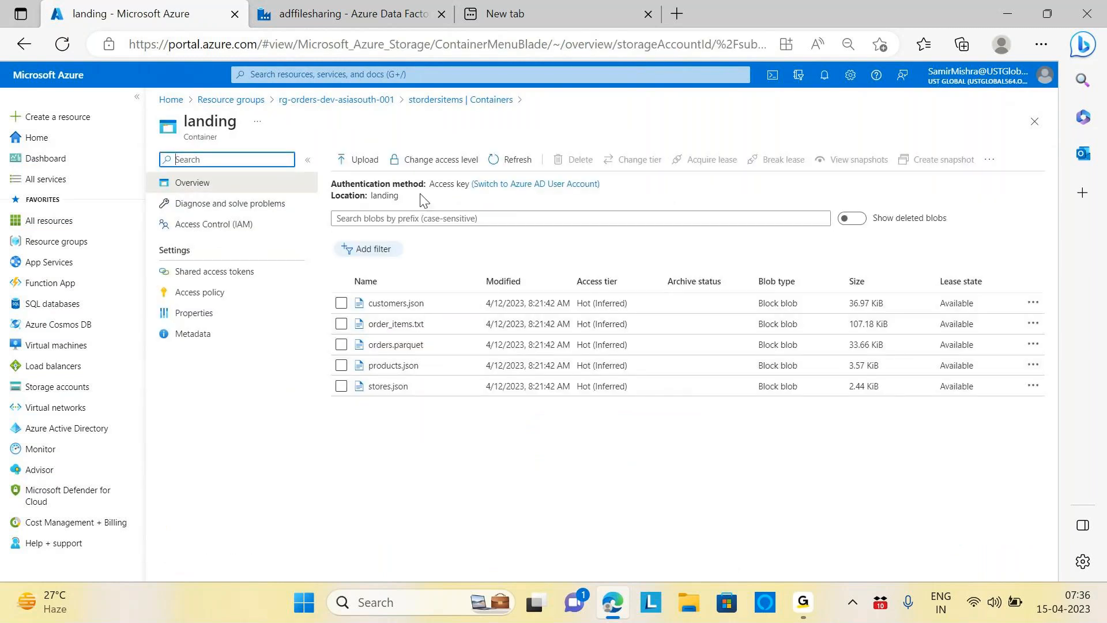
Step: Open storders004's test container to confirm sink holds stores_mumbai.json, then return to Data Factory Studio
{"action": "left_click", "coordinate": [348, 101]}
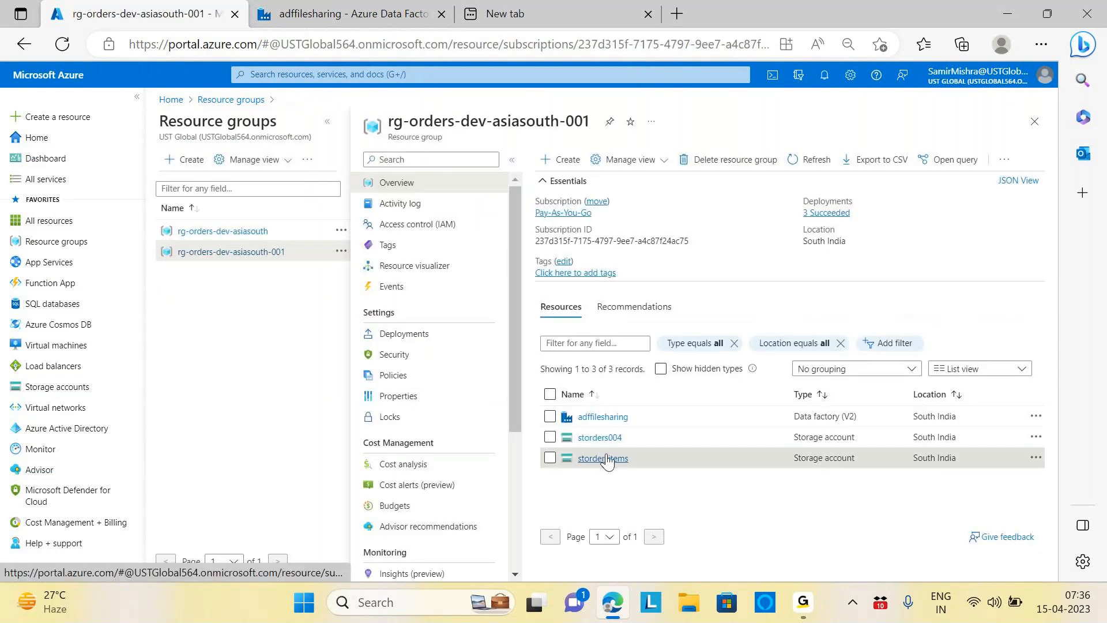
{"action": "left_click", "coordinate": [600, 437]}
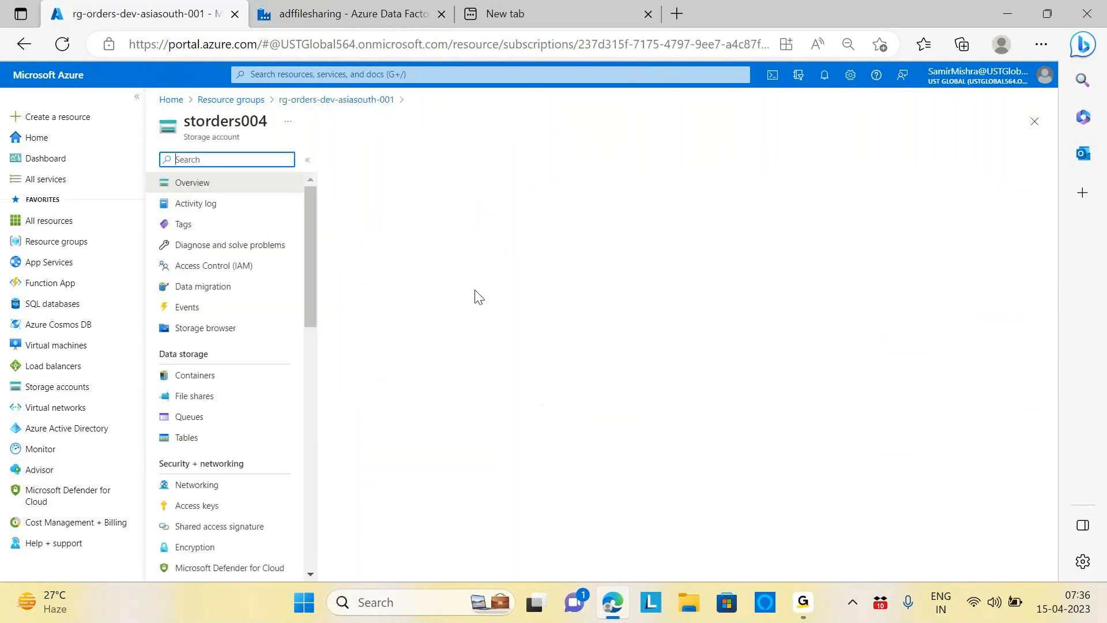
{"action": "left_click", "coordinate": [198, 377]}
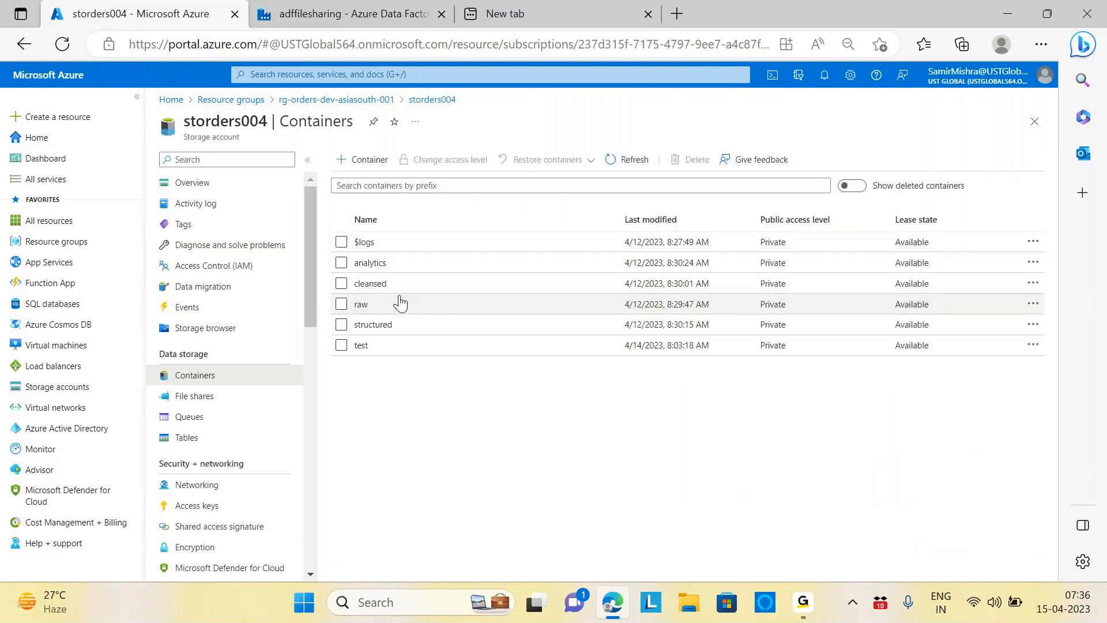
{"action": "left_click", "coordinate": [362, 346]}
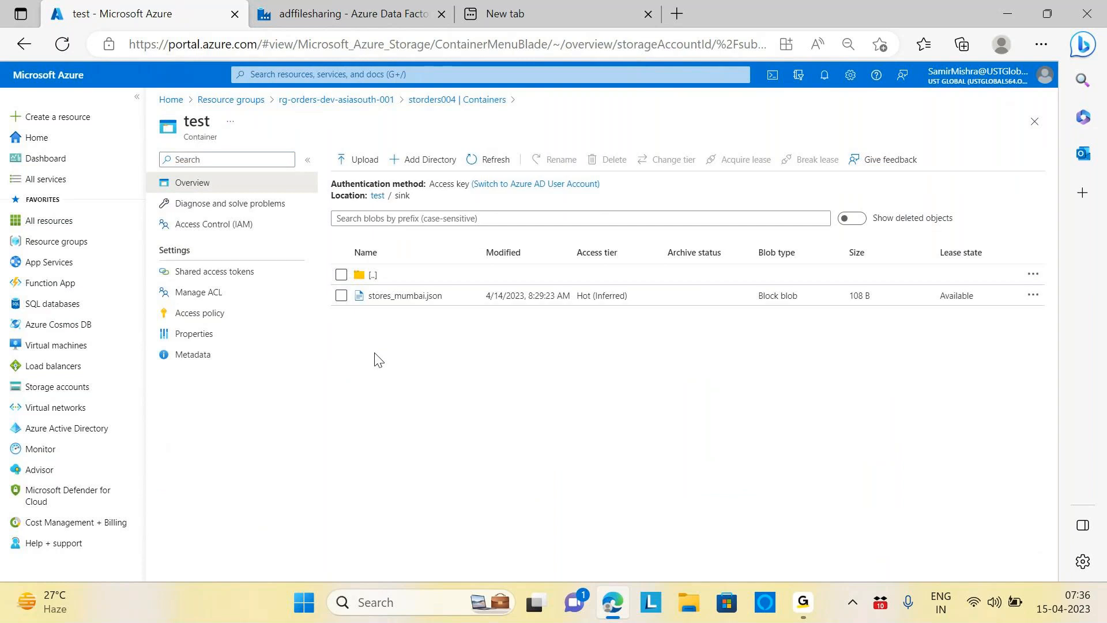
{"action": "left_click", "coordinate": [353, 13]}
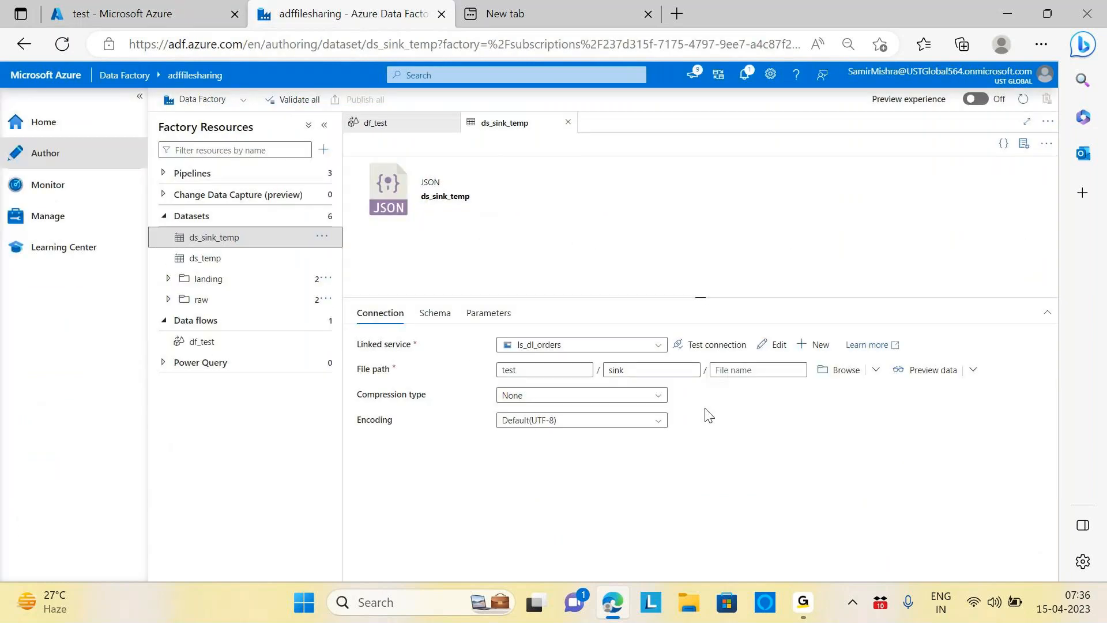
{"action": "left_click", "coordinate": [213, 346]}
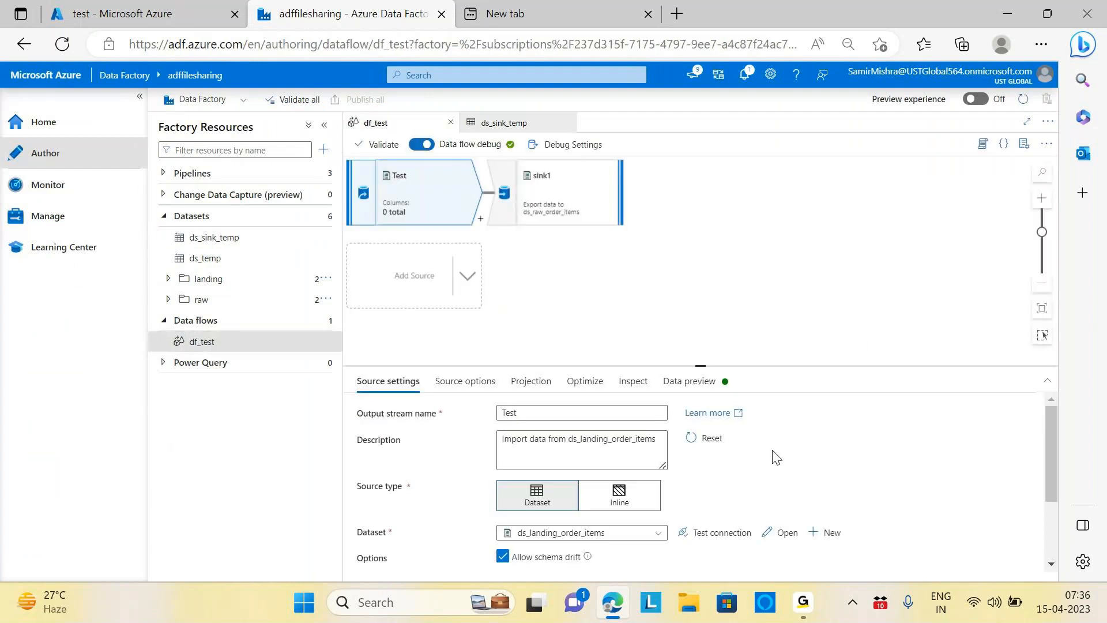
{"action": "scroll", "coordinate": [784, 435], "scroll_direction": "down", "scroll_amount": 1}
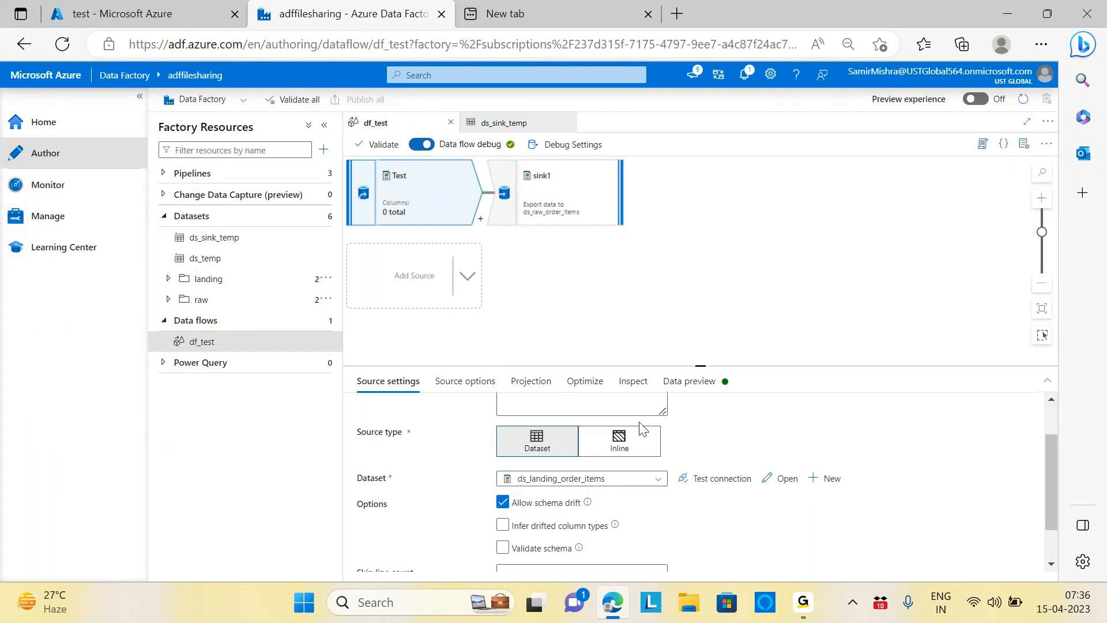
{"action": "left_click", "coordinate": [565, 198]}
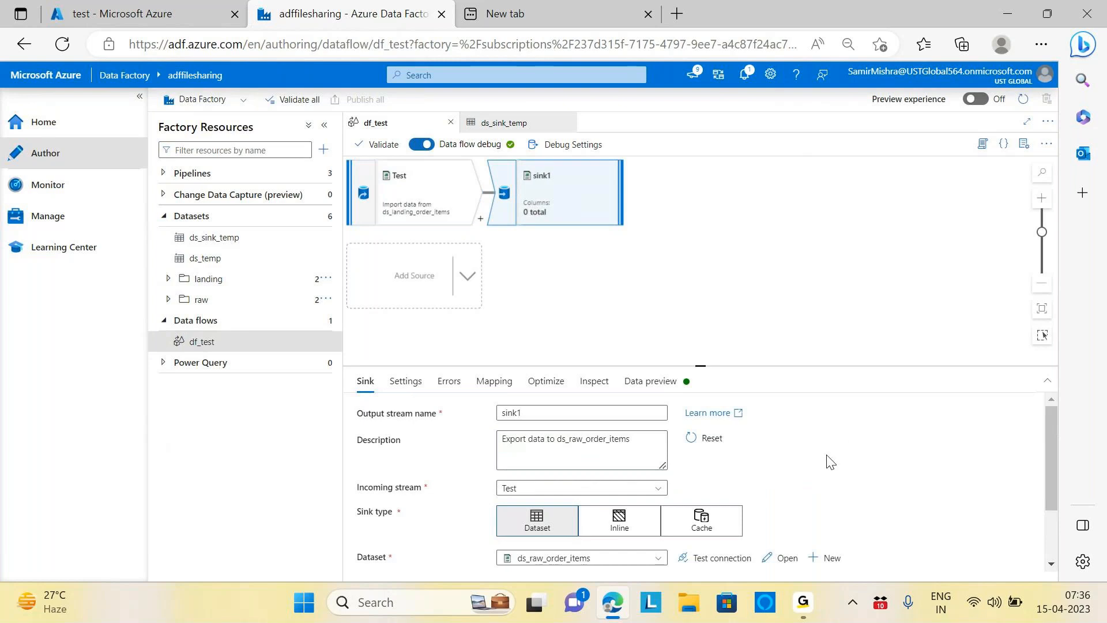
{"action": "scroll", "coordinate": [780, 460], "scroll_direction": "down", "scroll_amount": 1}
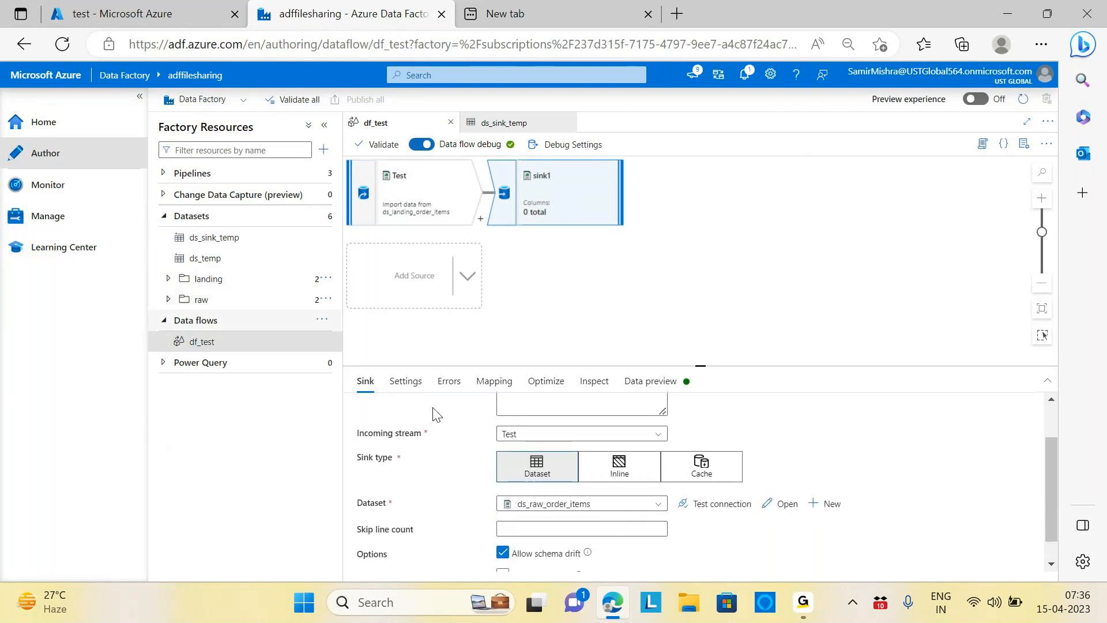
{"action": "left_click", "coordinate": [659, 503]}
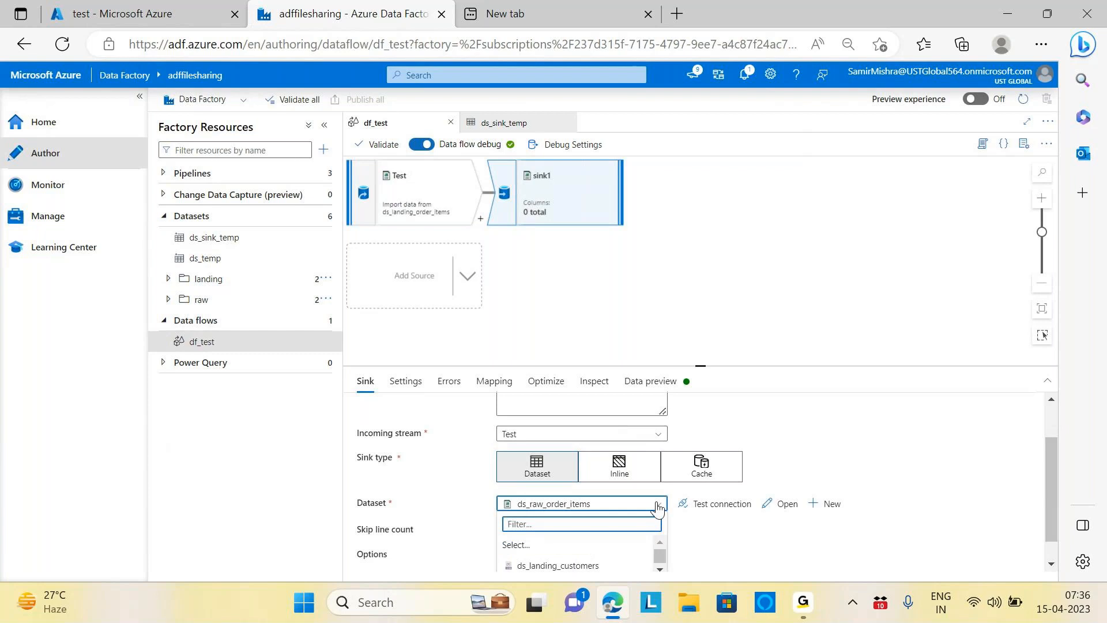
{"action": "scroll", "coordinate": [779, 536], "scroll_direction": "down", "scroll_amount": 1}
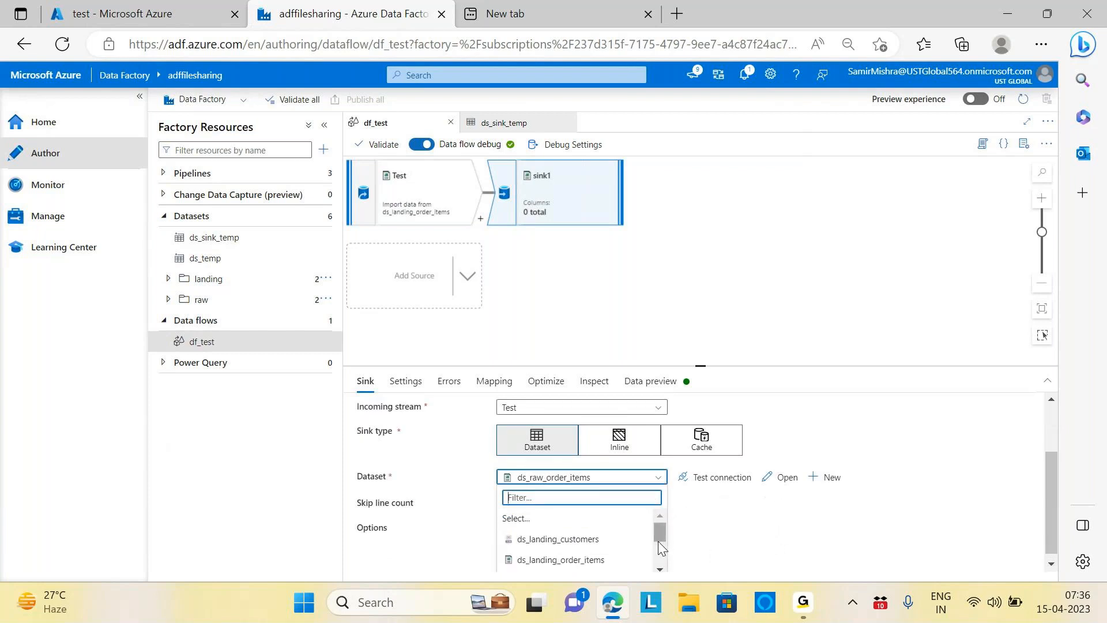
{"action": "left_click_drag", "start_coordinate": [659, 534], "coordinate": [655, 560]}
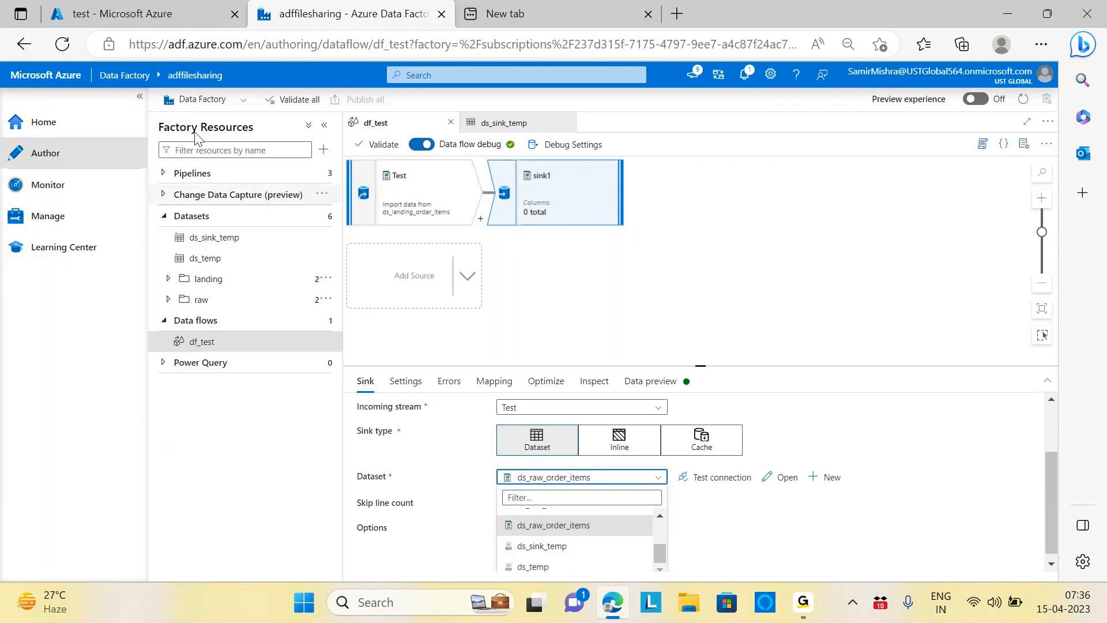
{"action": "left_click", "coordinate": [228, 238]}
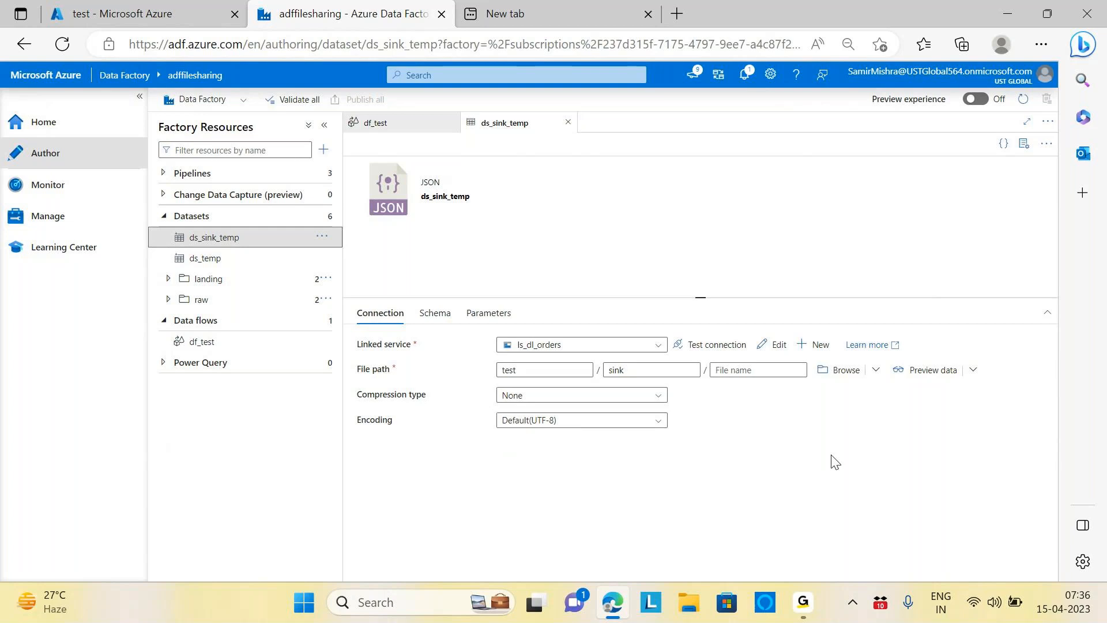
Step: Look through the ds_temp and ds_landing_order_items datasets before returning to ds_sink_temp
{"action": "left_click", "coordinate": [209, 264]}
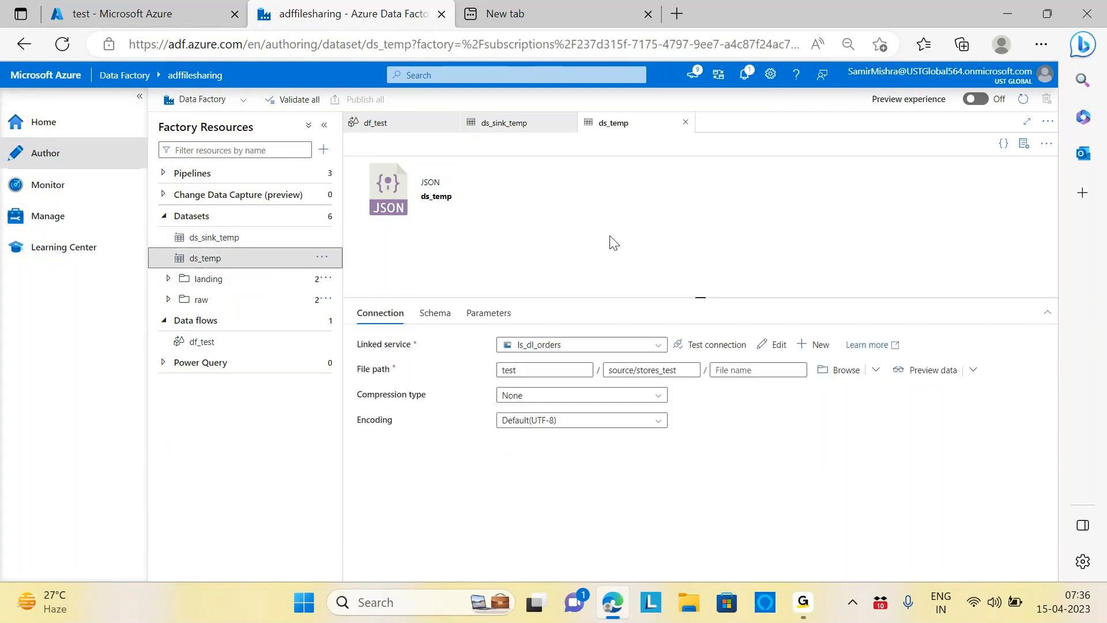
{"action": "left_click", "coordinate": [232, 241]}
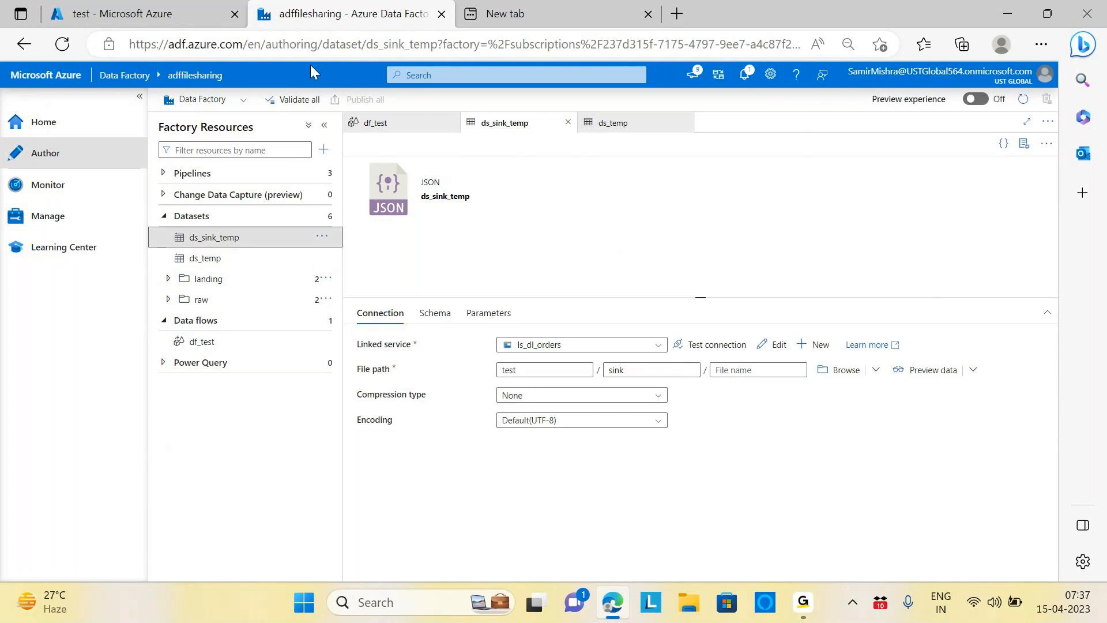
{"action": "left_click", "coordinate": [168, 279]}
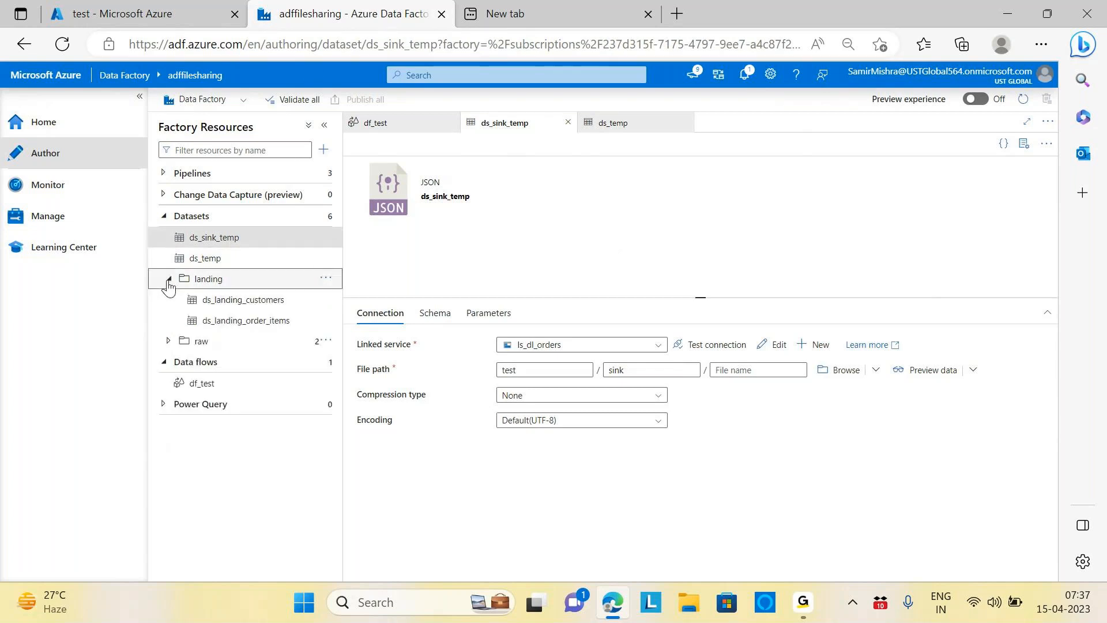
{"action": "left_click", "coordinate": [260, 323]}
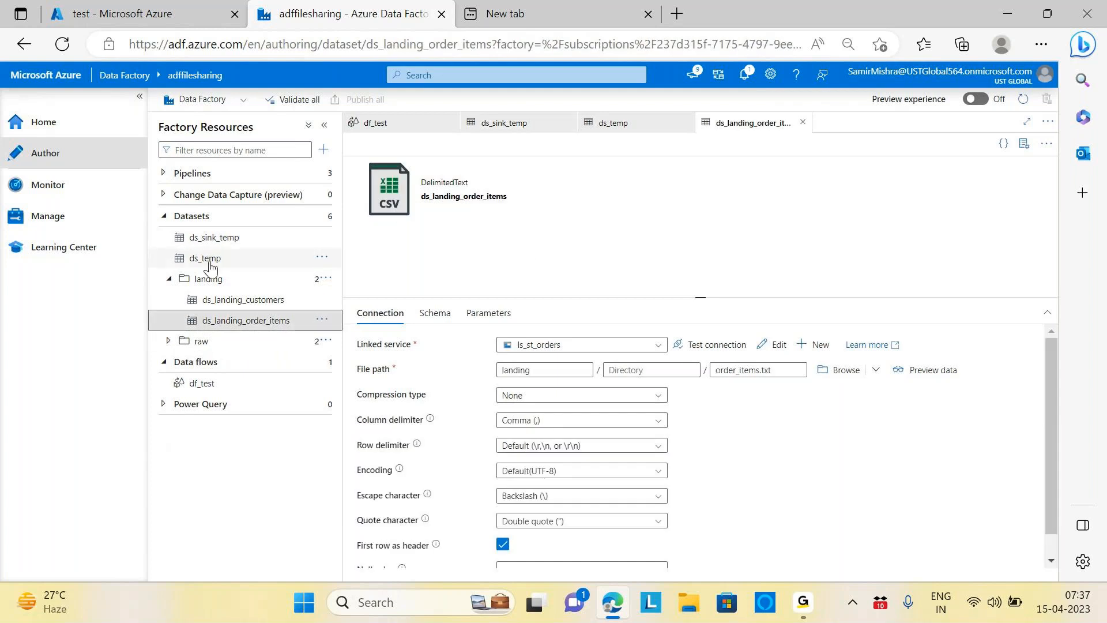
{"action": "left_click", "coordinate": [232, 242]}
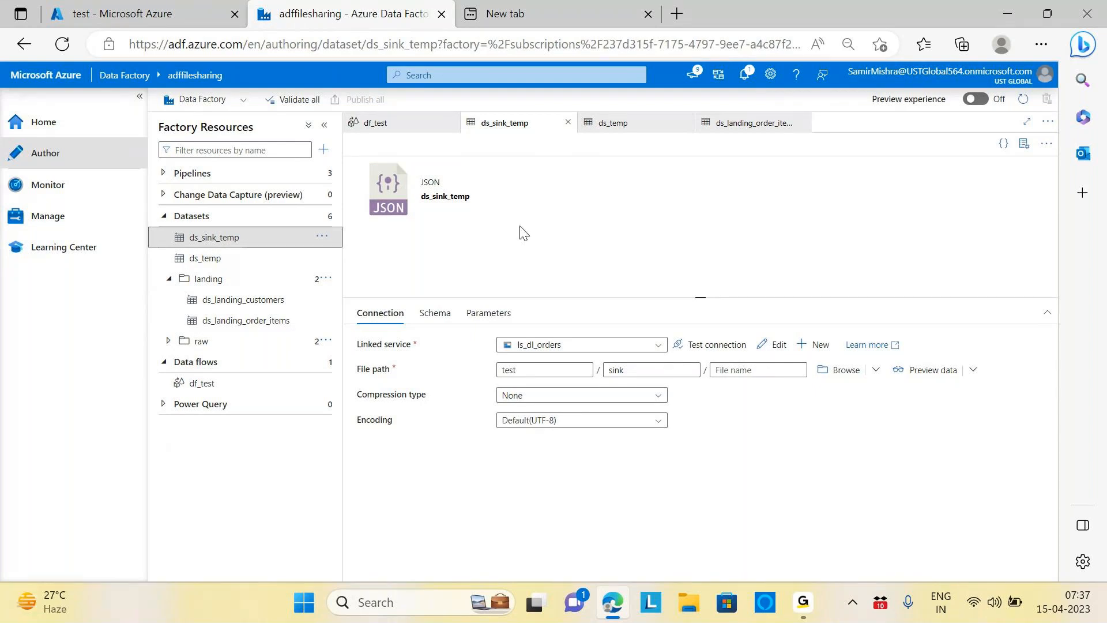
Step: Delete the ds_sink_temp dataset, leaving five datasets
{"action": "left_click", "coordinate": [323, 240]}
{"action": "left_click", "coordinate": [345, 362]}
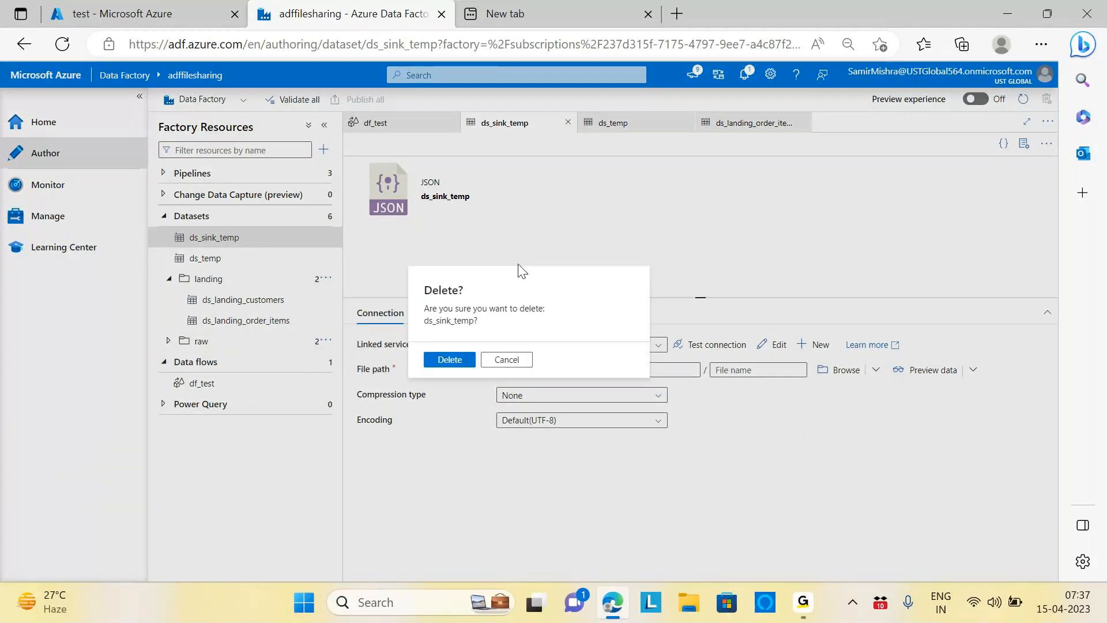
{"action": "left_click", "coordinate": [449, 362]}
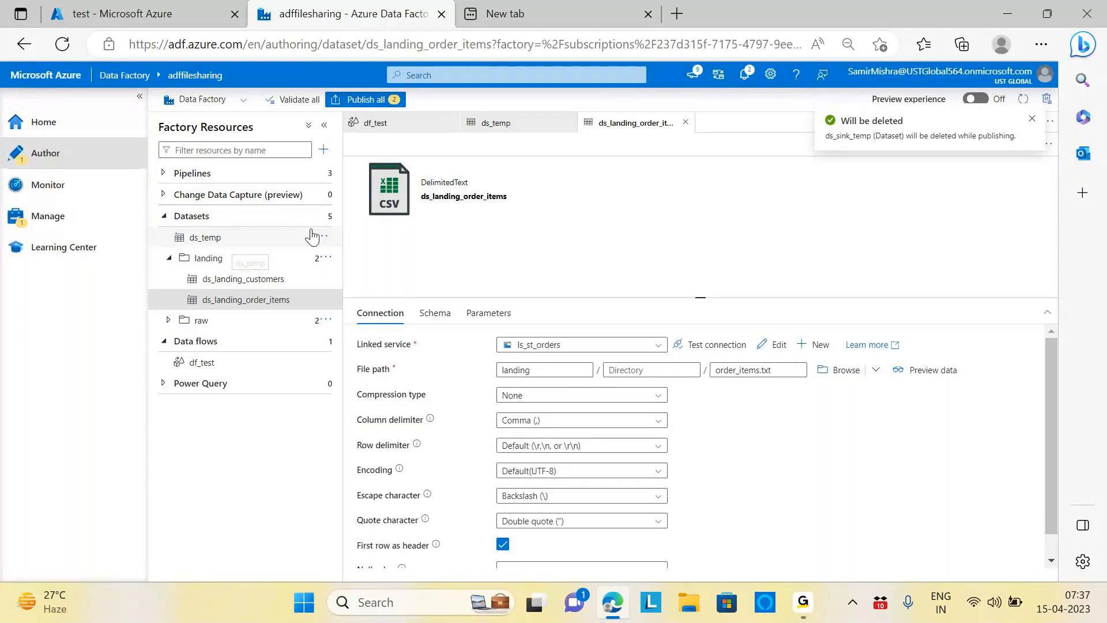
{"action": "left_click", "coordinate": [324, 216]}
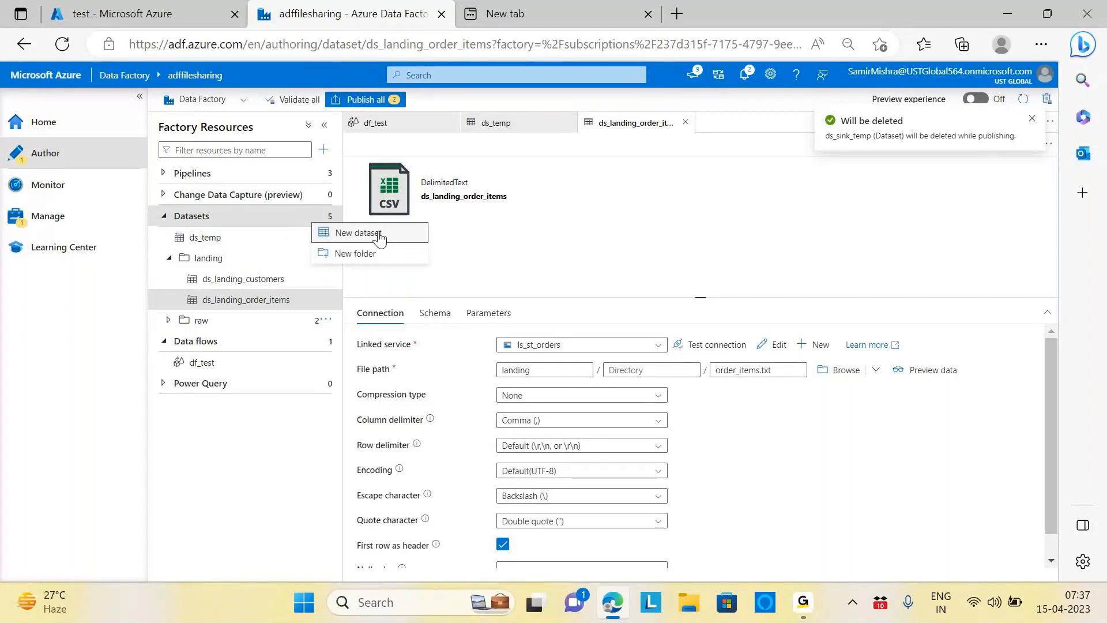
Step: Start a new Azure Data Lake Storage Gen2 dataset in DelimitedText format
{"action": "left_click", "coordinate": [340, 234]}
{"action": "scroll", "coordinate": [852, 331], "scroll_direction": "down", "scroll_amount": 5}
{"action": "scroll", "coordinate": [846, 341], "scroll_direction": "down", "scroll_amount": 10}
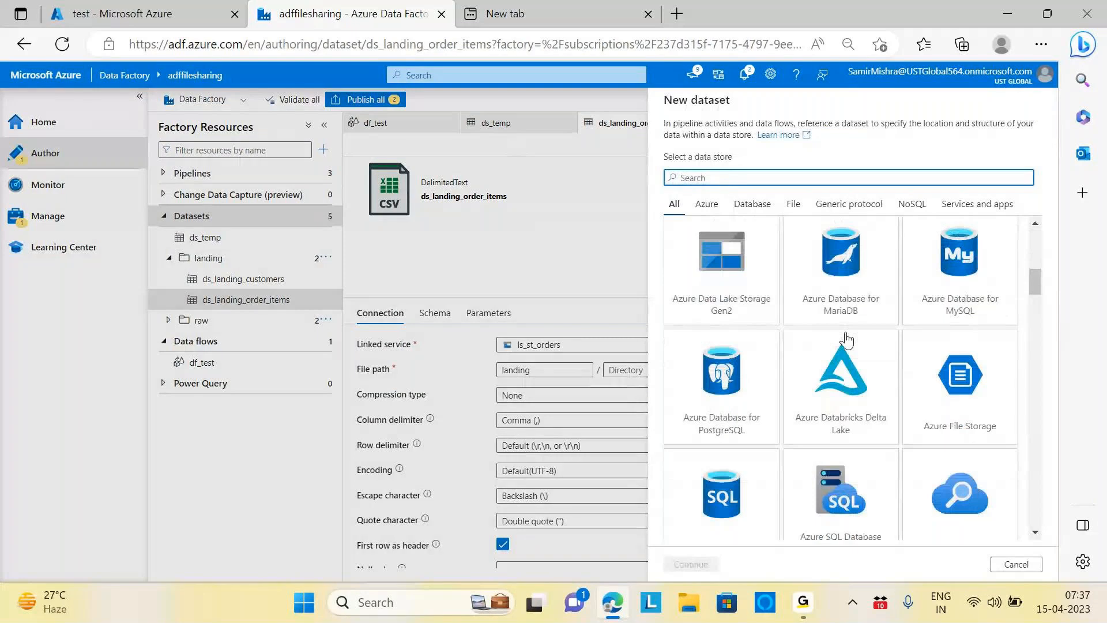
{"action": "scroll", "coordinate": [843, 343], "scroll_direction": "up", "scroll_amount": 5}
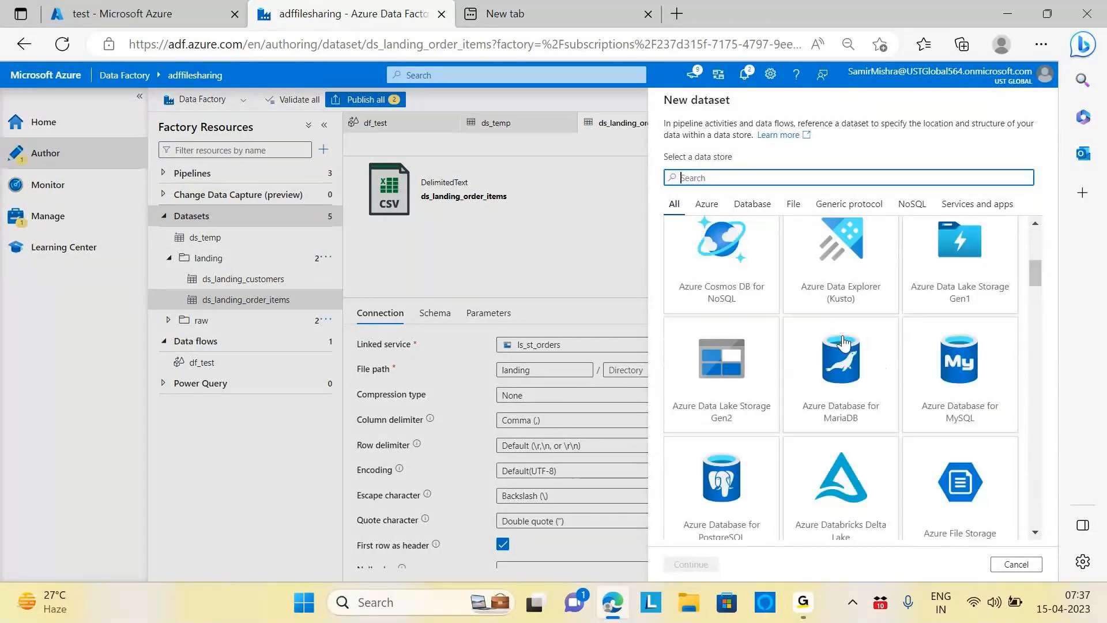
{"action": "scroll", "coordinate": [843, 343], "scroll_direction": "up", "scroll_amount": 5}
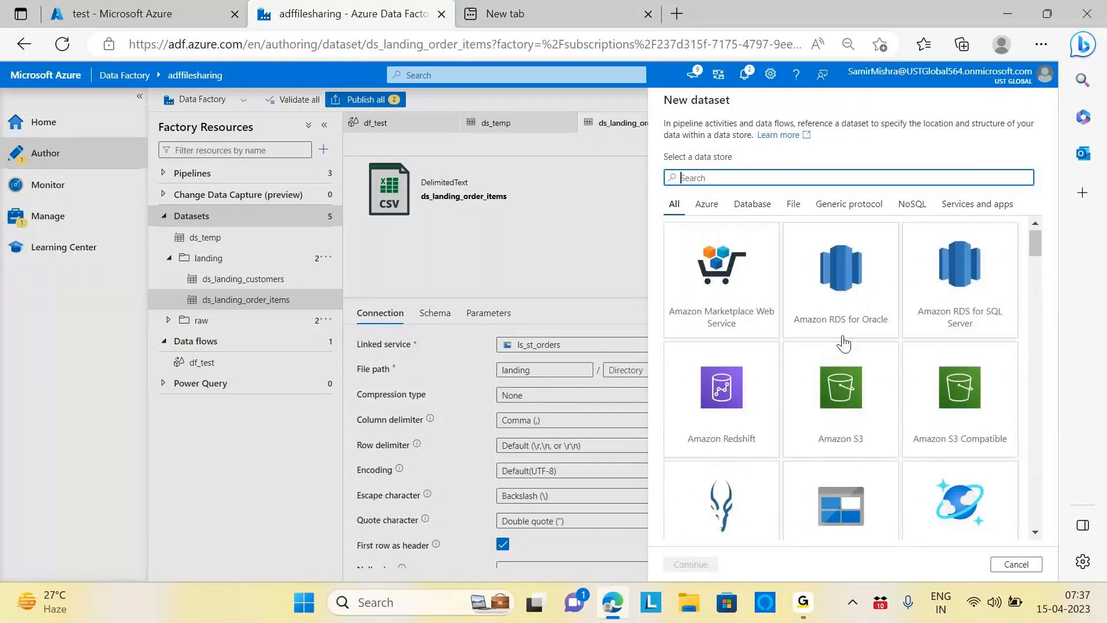
{"action": "scroll", "coordinate": [843, 343], "scroll_direction": "down", "scroll_amount": 4}
{"action": "scroll", "coordinate": [841, 345], "scroll_direction": "down", "scroll_amount": 3}
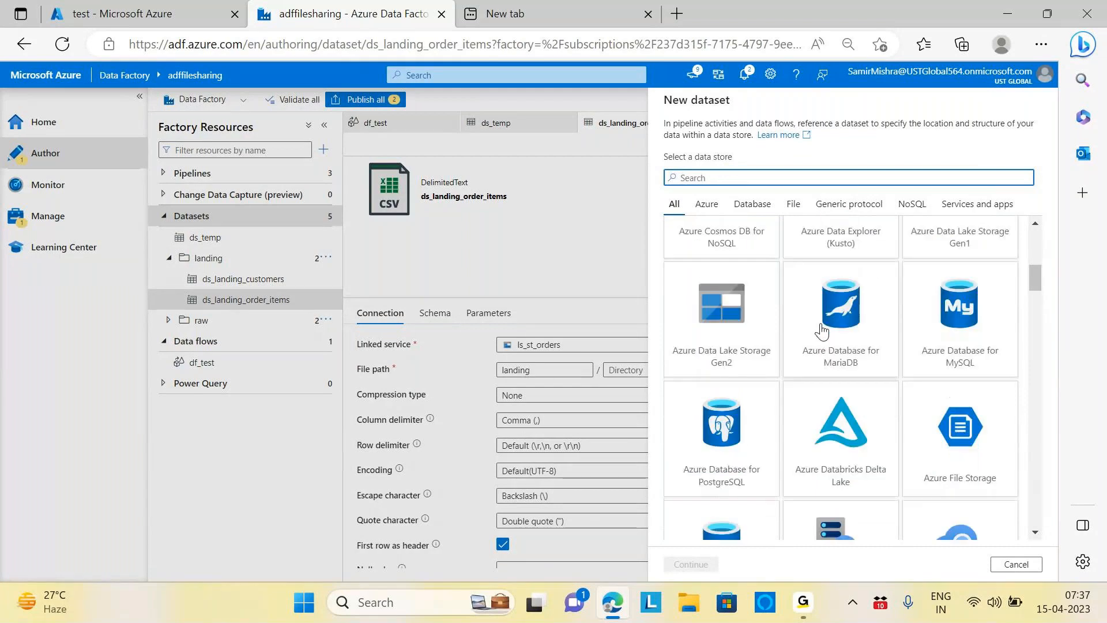
{"action": "double_click", "coordinate": [776, 314]}
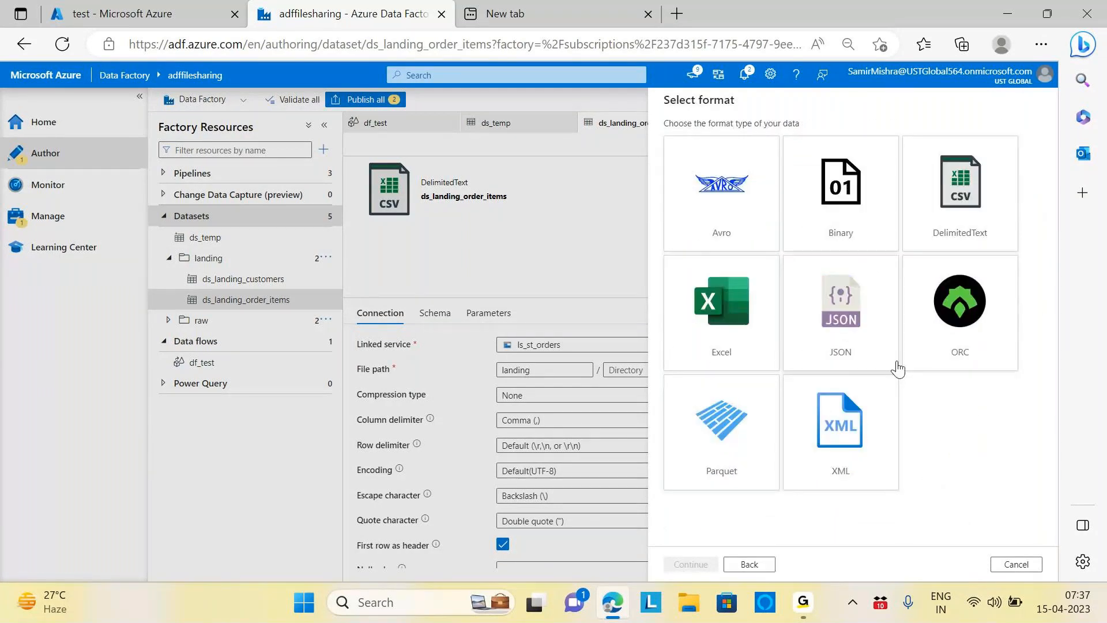
{"action": "left_click", "coordinate": [969, 243]}
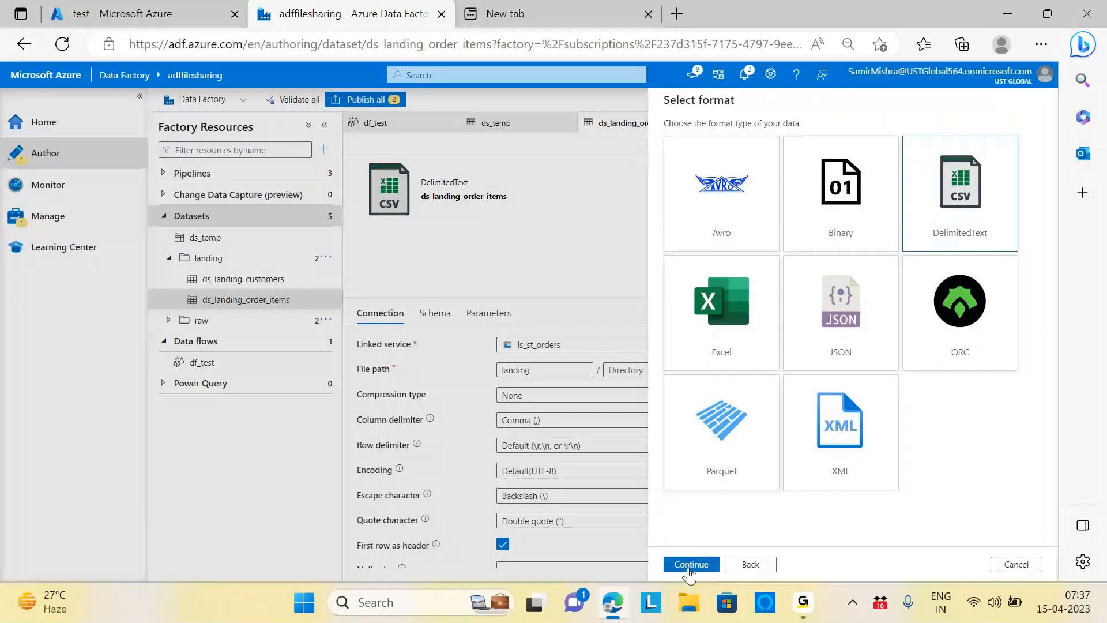
{"action": "left_click", "coordinate": [691, 564]}
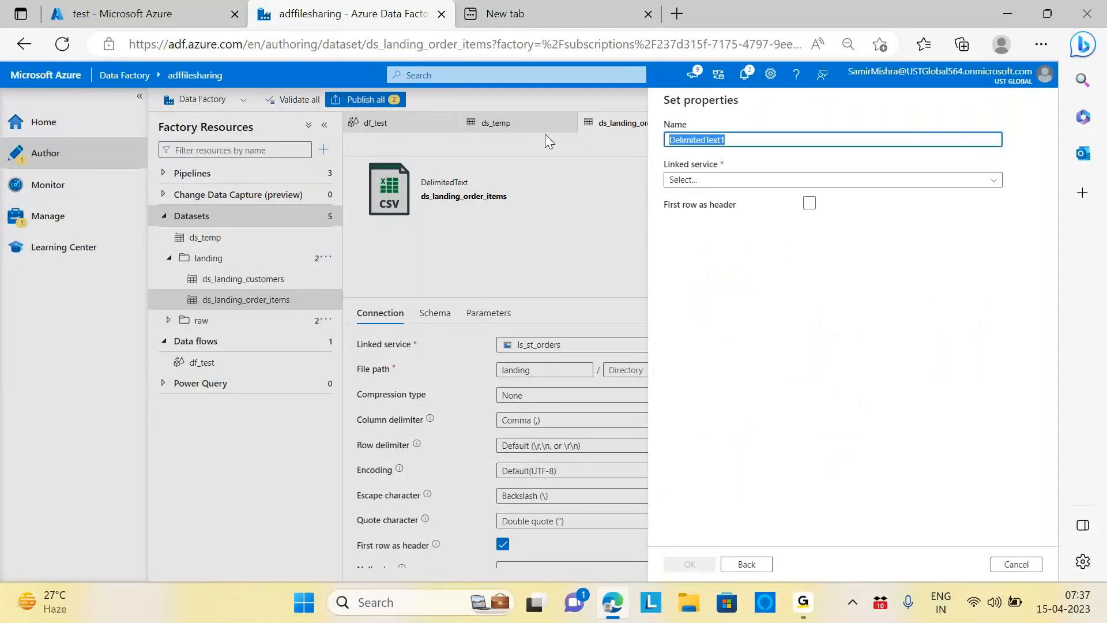
Step: Name it ds_temp_sink, link it to ls_dl_orders, and use the first row as header
{"action": "type", "text": "ds-te"}
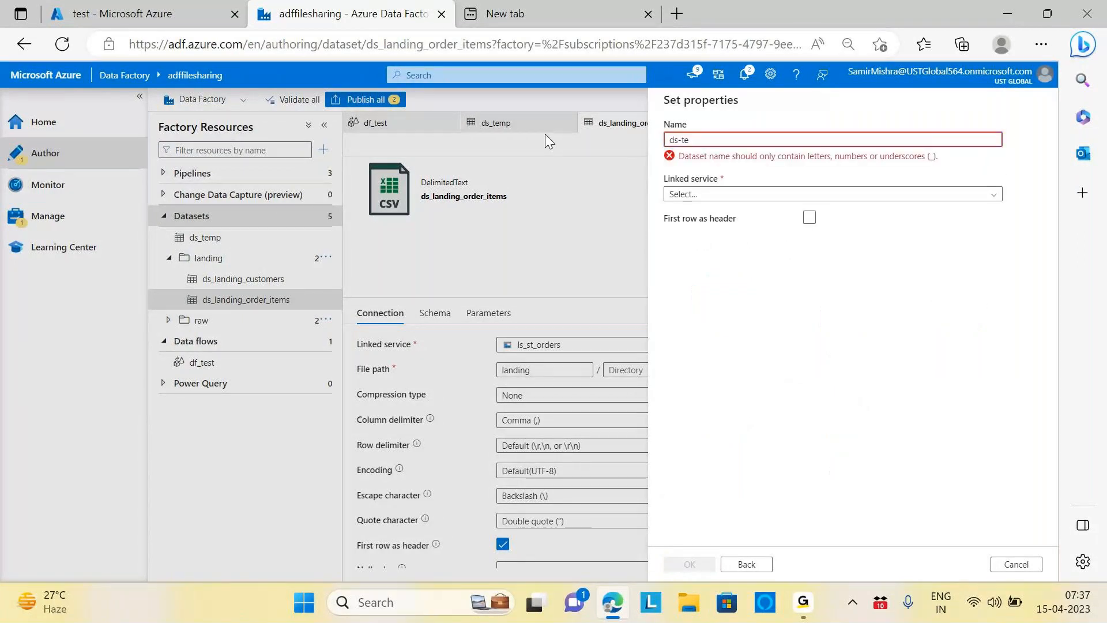
{"action": "key", "text": "BackSpace"}
{"action": "key", "text": "BackSpace"}
{"action": "key", "text": "BackSpace"}
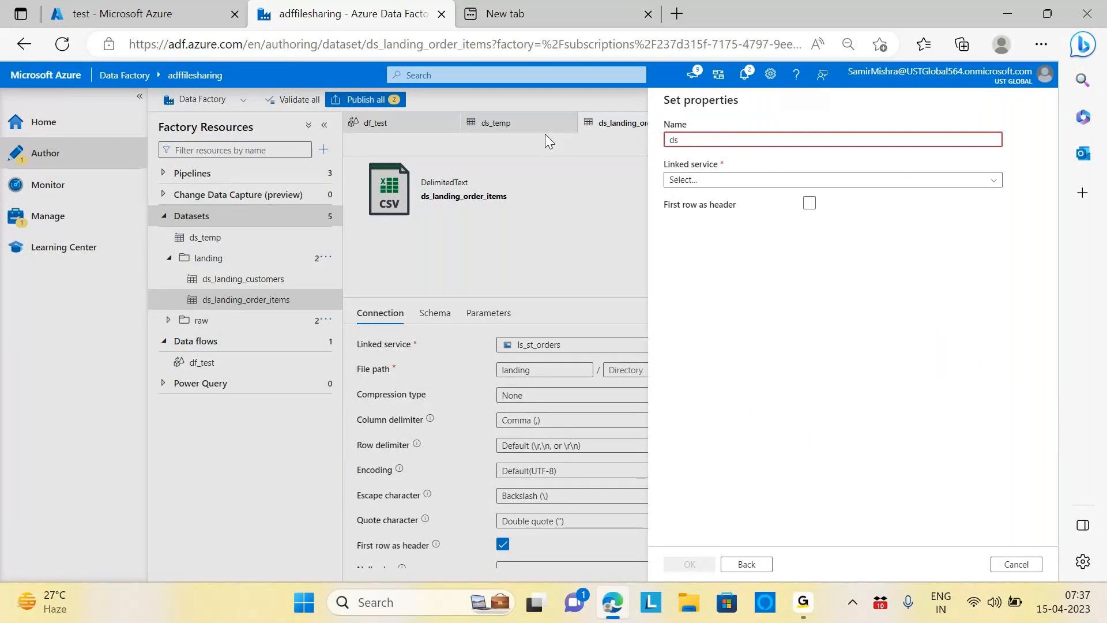
{"action": "type", "text": "_temp_"}
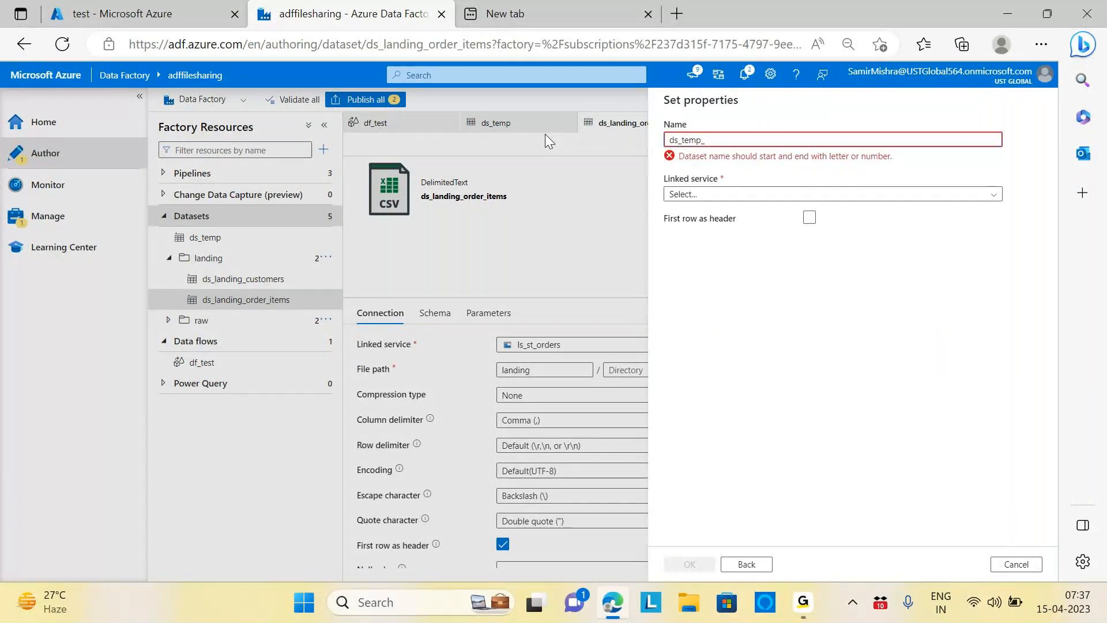
{"action": "type", "text": "sink"}
{"action": "left_click", "coordinate": [750, 179]}
{"action": "left_click", "coordinate": [699, 260]}
{"action": "left_click", "coordinate": [809, 242]}
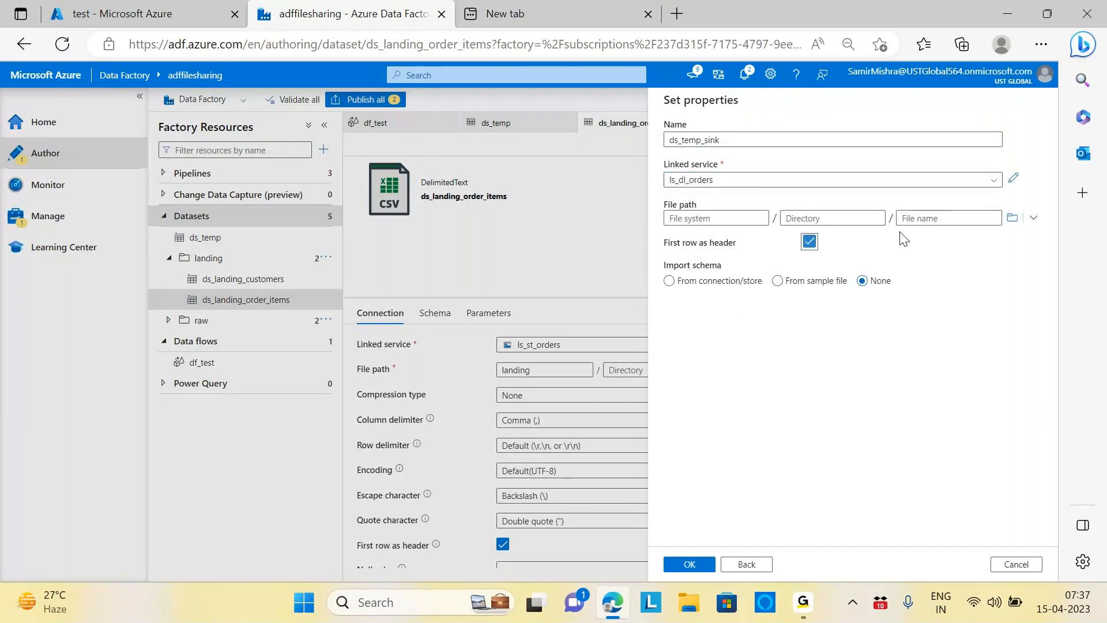
Step: Set the file path to test/sink, import no schema, and create the dataset
{"action": "left_click", "coordinate": [1012, 218]}
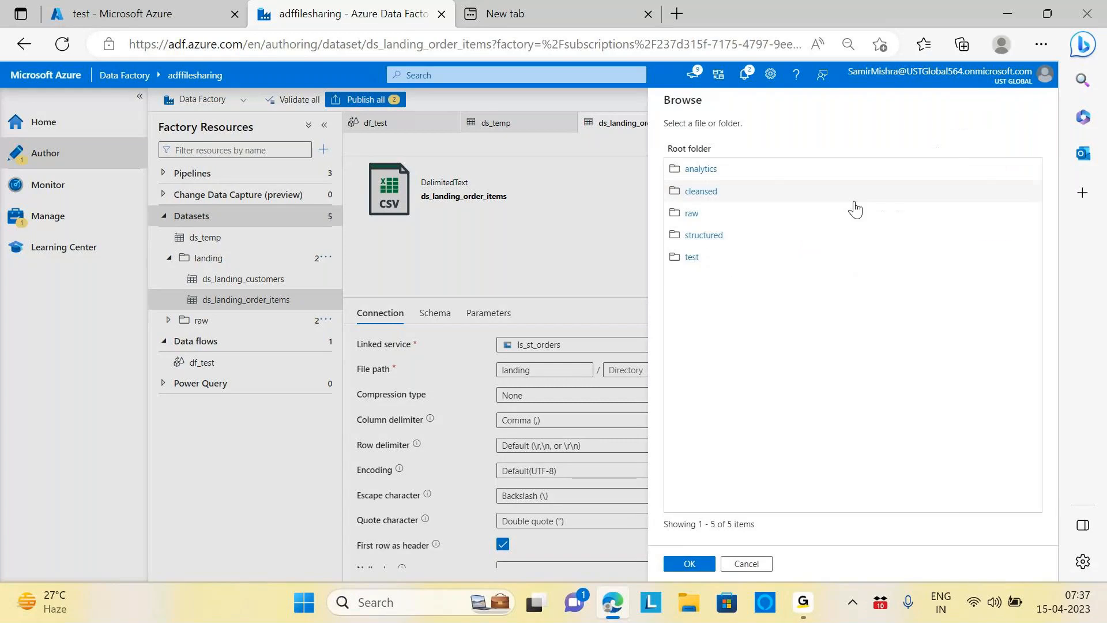
{"action": "left_click", "coordinate": [694, 257]}
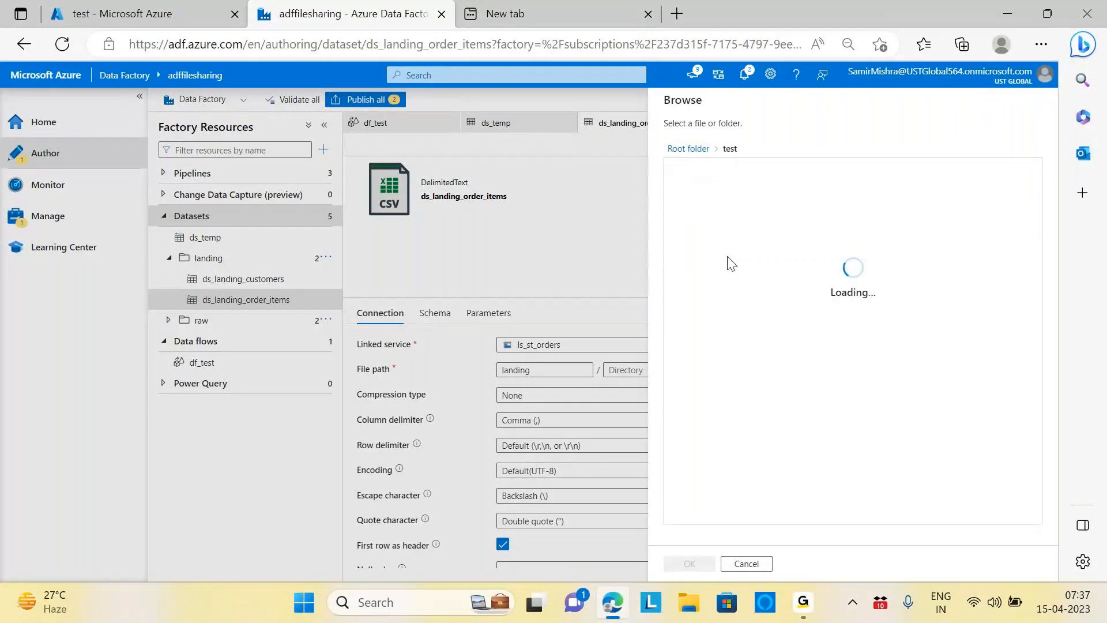
{"action": "left_click", "coordinate": [694, 170]}
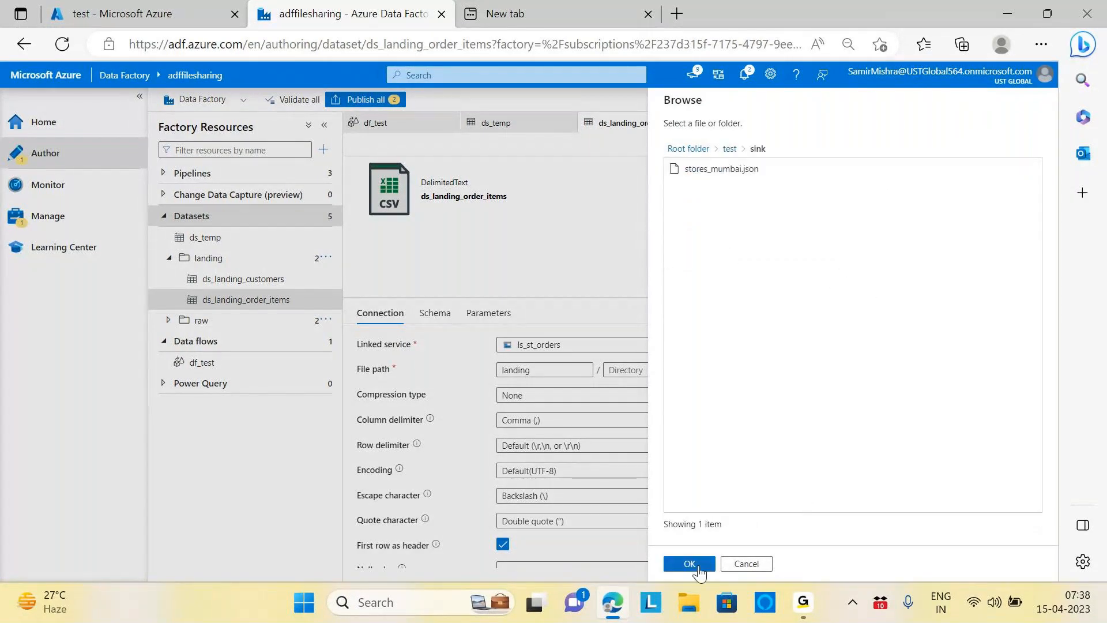
{"action": "left_click", "coordinate": [690, 564]}
{"action": "left_click", "coordinate": [862, 281]}
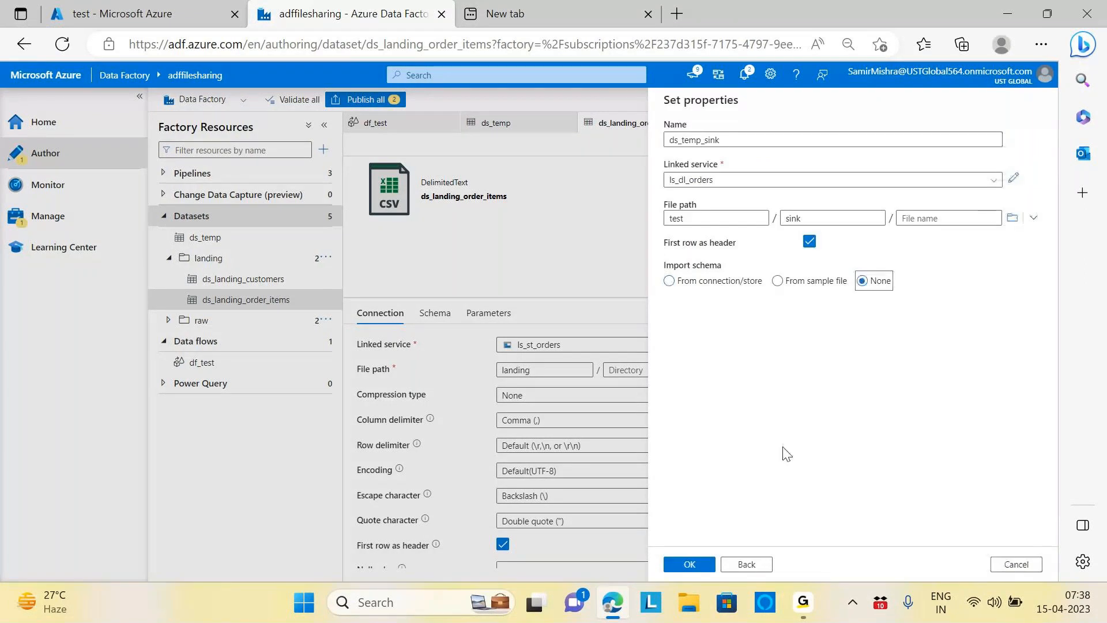
{"action": "left_click", "coordinate": [691, 564]}
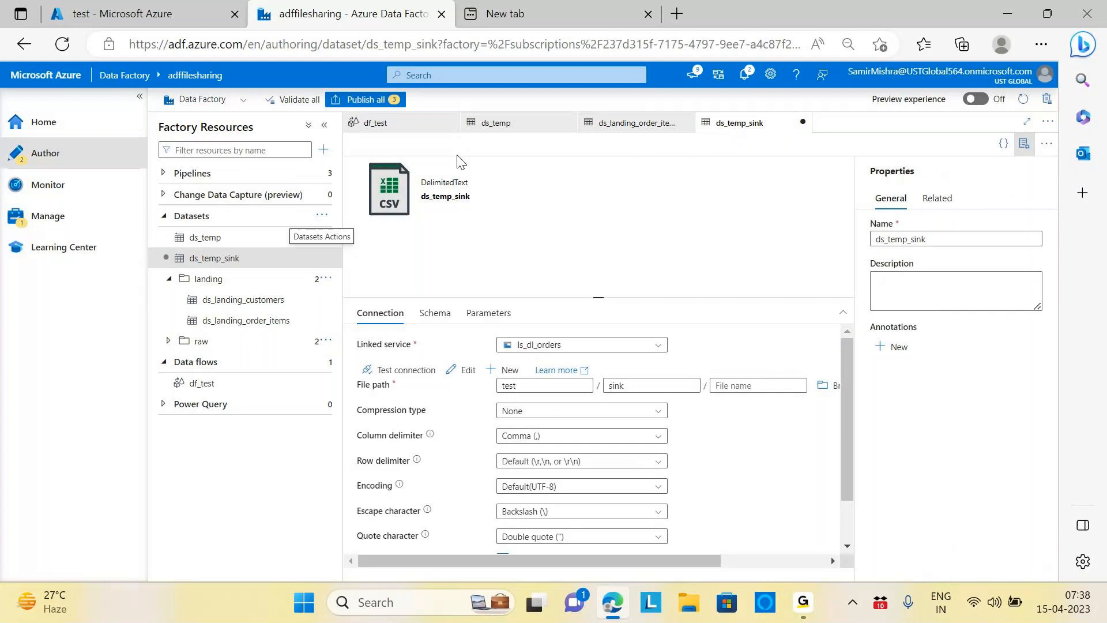
Step: Switch df_test's sink1 from ds_raw_order_items to the ds_temp_sink dataset
{"action": "left_click", "coordinate": [209, 383]}
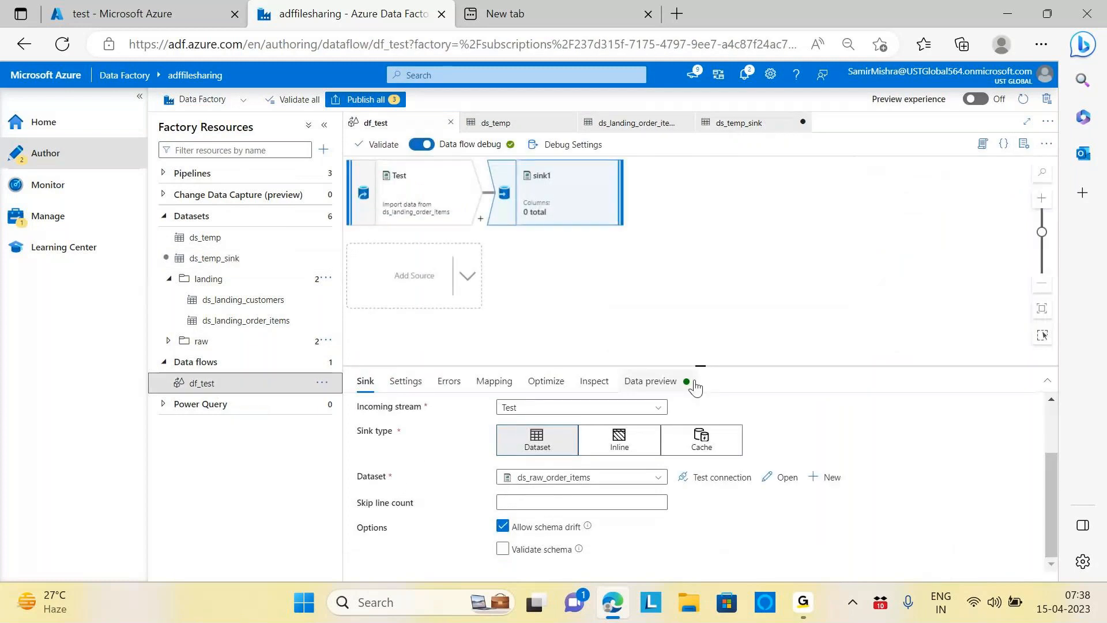
{"action": "left_click", "coordinate": [658, 479]}
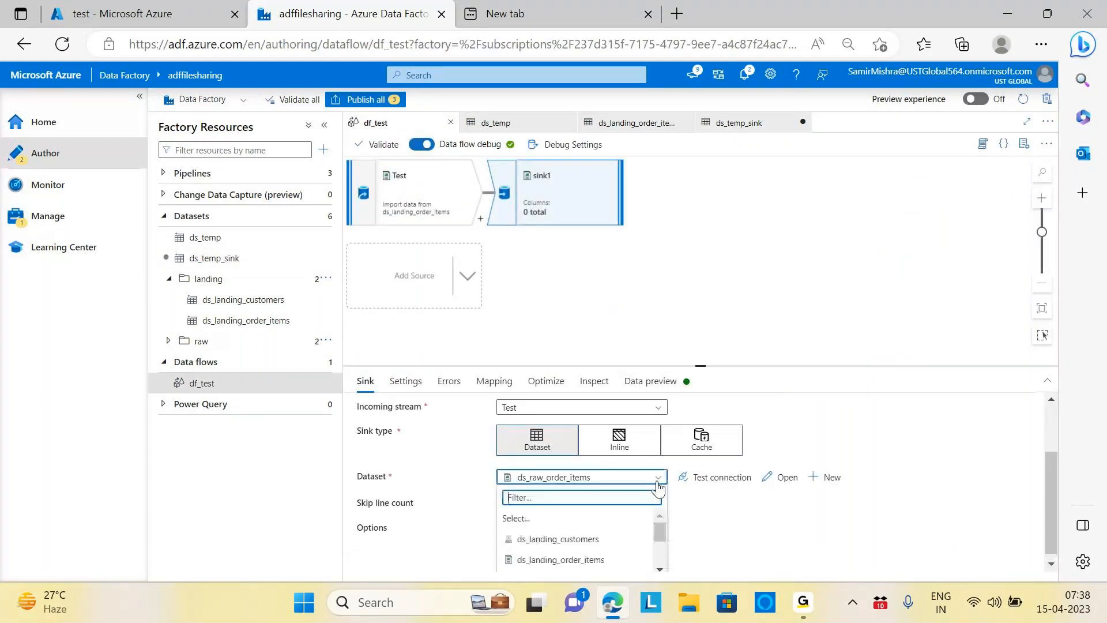
{"action": "scroll", "coordinate": [662, 530], "scroll_direction": "down", "scroll_amount": 1}
{"action": "left_click_drag", "start_coordinate": [659, 528], "coordinate": [660, 549]}
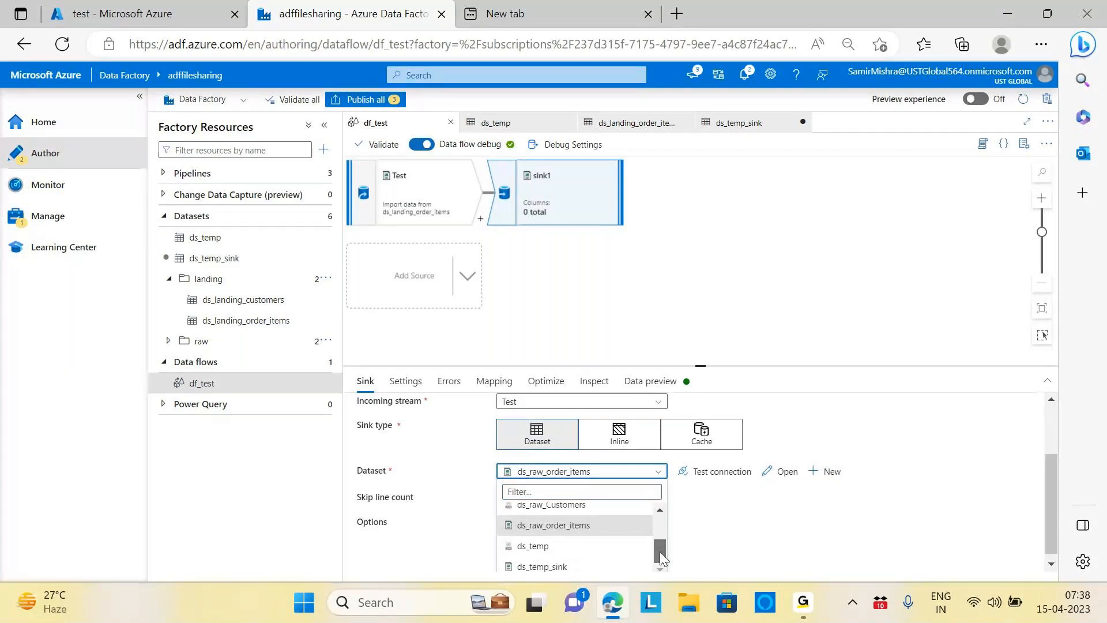
{"action": "left_click", "coordinate": [558, 567]}
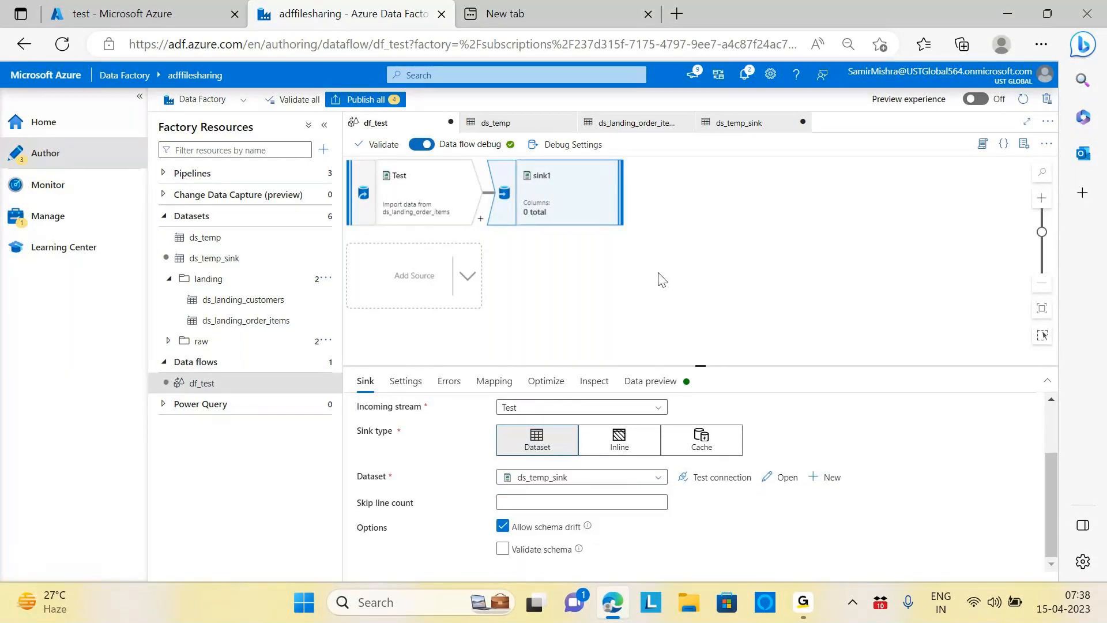
{"action": "left_click", "coordinate": [791, 271]}
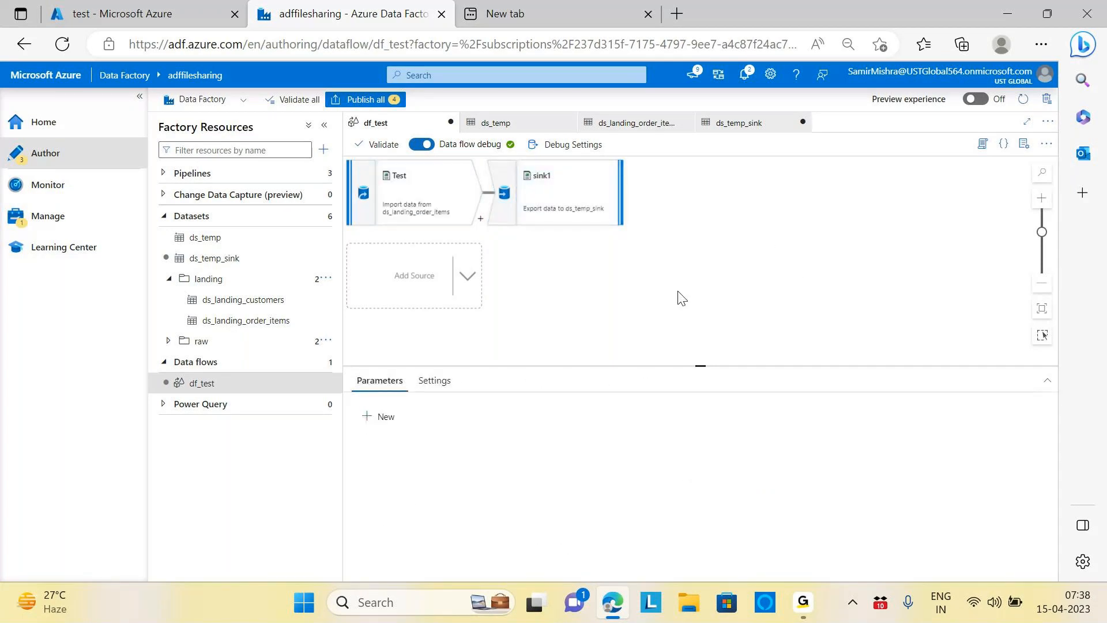
{"action": "left_click", "coordinate": [193, 173]}
Step: Check that df_Test's Data flow1 activity runs df_test, then validate df_Test with no errors
{"action": "left_click", "coordinate": [208, 196]}
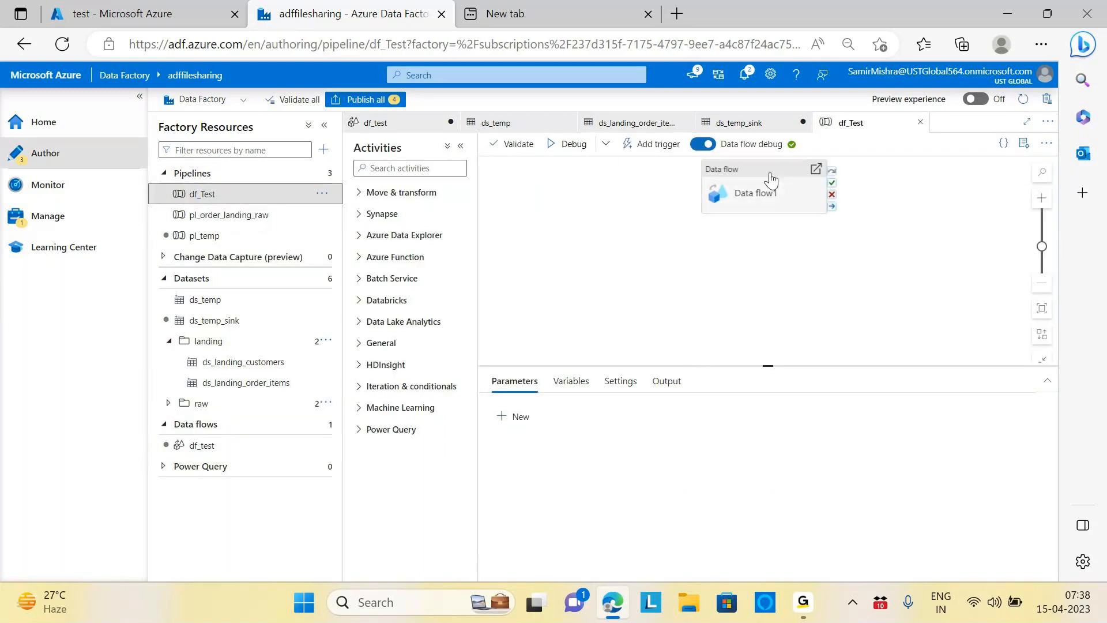
{"action": "left_click", "coordinate": [771, 180]}
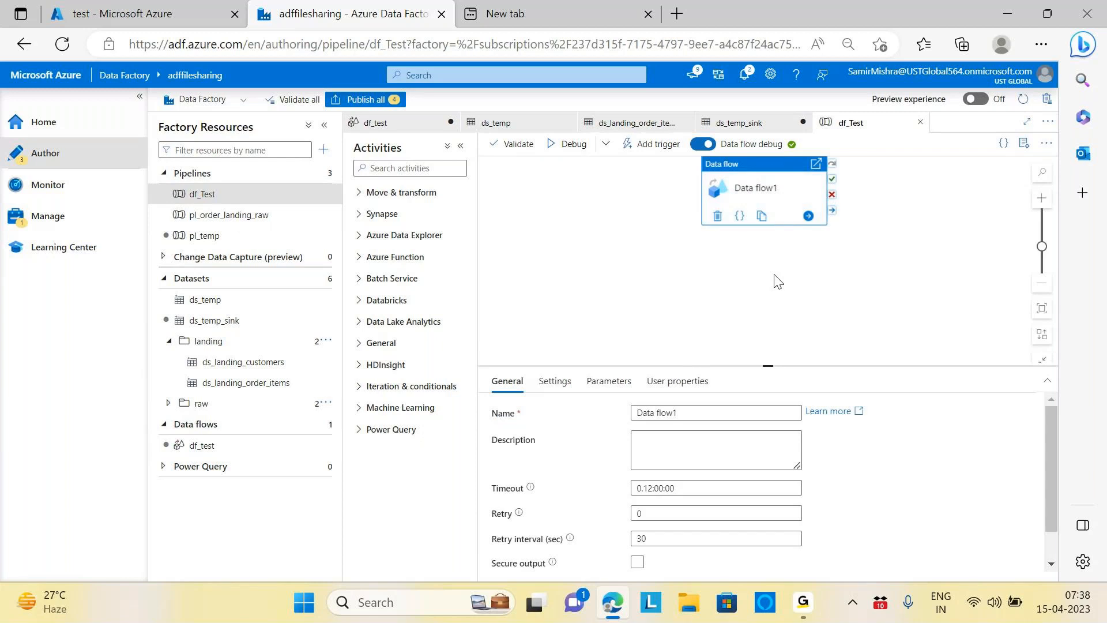
{"action": "scroll", "coordinate": [886, 432], "scroll_direction": "down", "scroll_amount": 1}
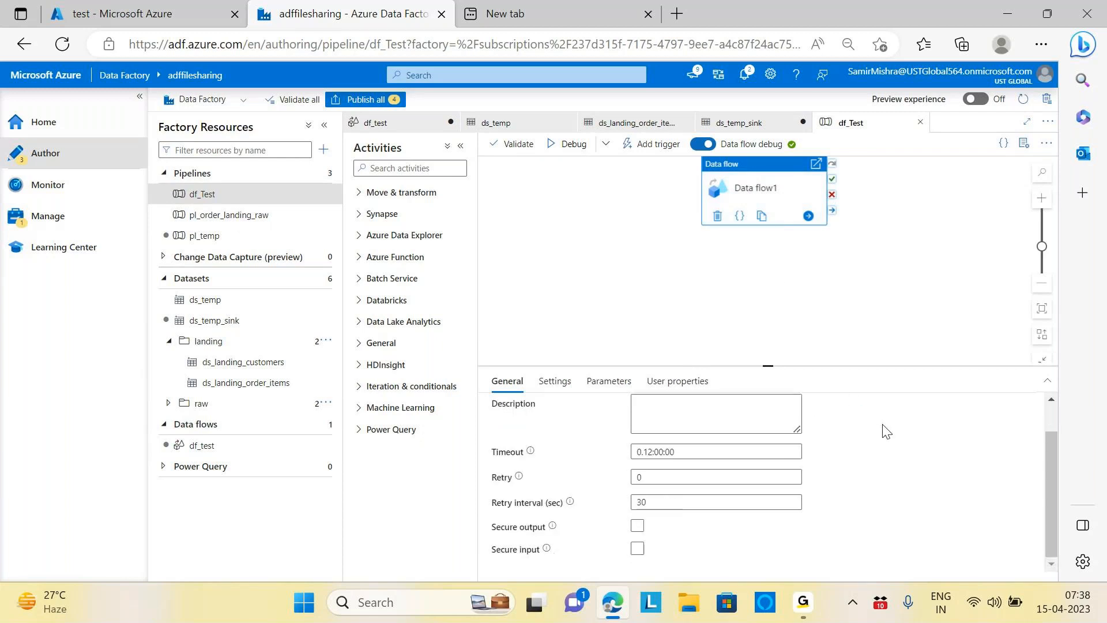
{"action": "scroll", "coordinate": [886, 431], "scroll_direction": "up", "scroll_amount": 1}
{"action": "left_click", "coordinate": [555, 381]}
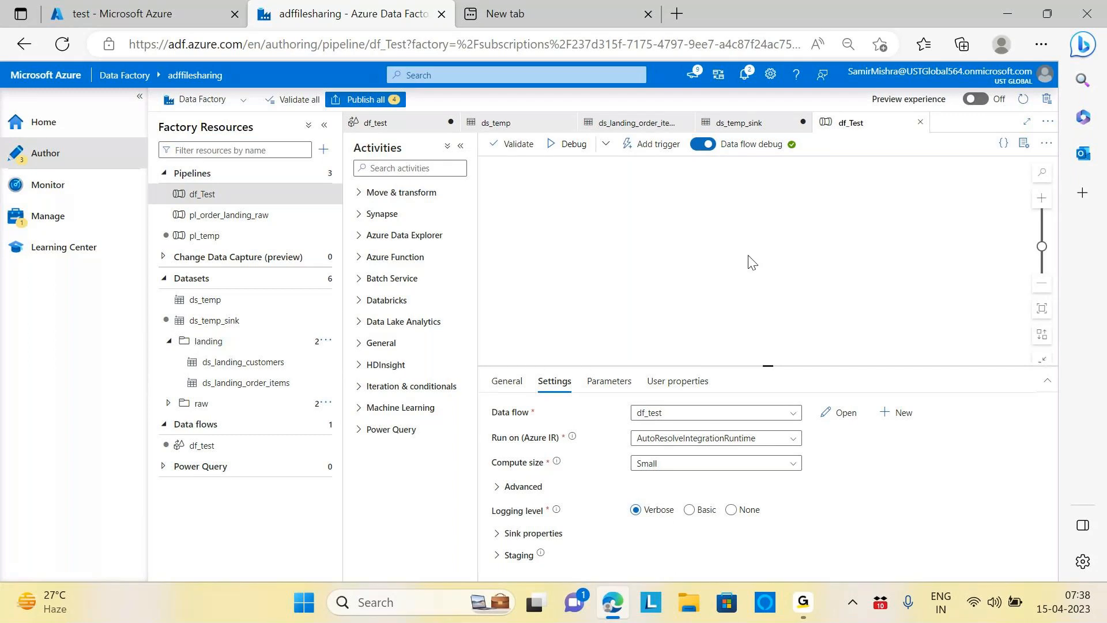
{"action": "left_click", "coordinate": [512, 144]}
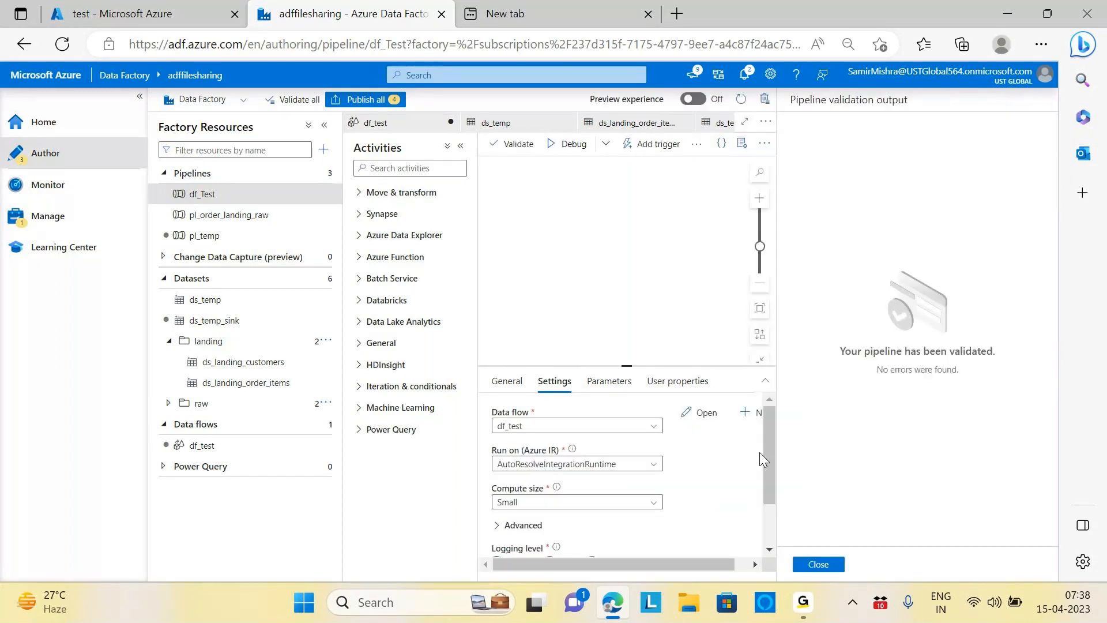
Step: Attempt Publish all, which fails, and dismiss the error notice
{"action": "left_click", "coordinate": [819, 562]}
{"action": "left_click", "coordinate": [371, 102]}
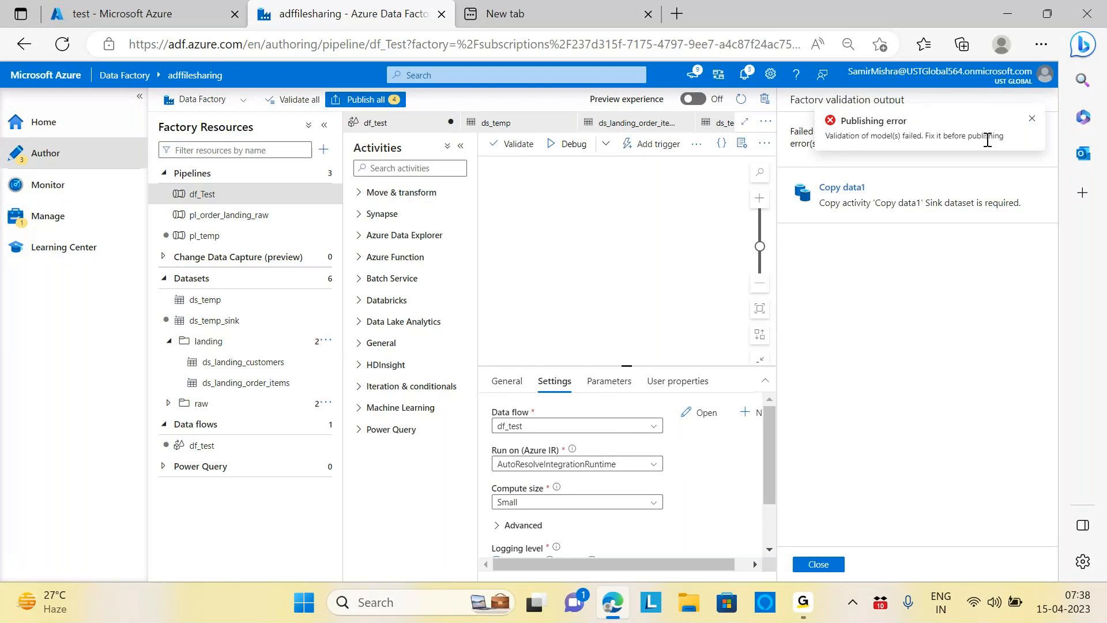
{"action": "left_click", "coordinate": [1032, 118]}
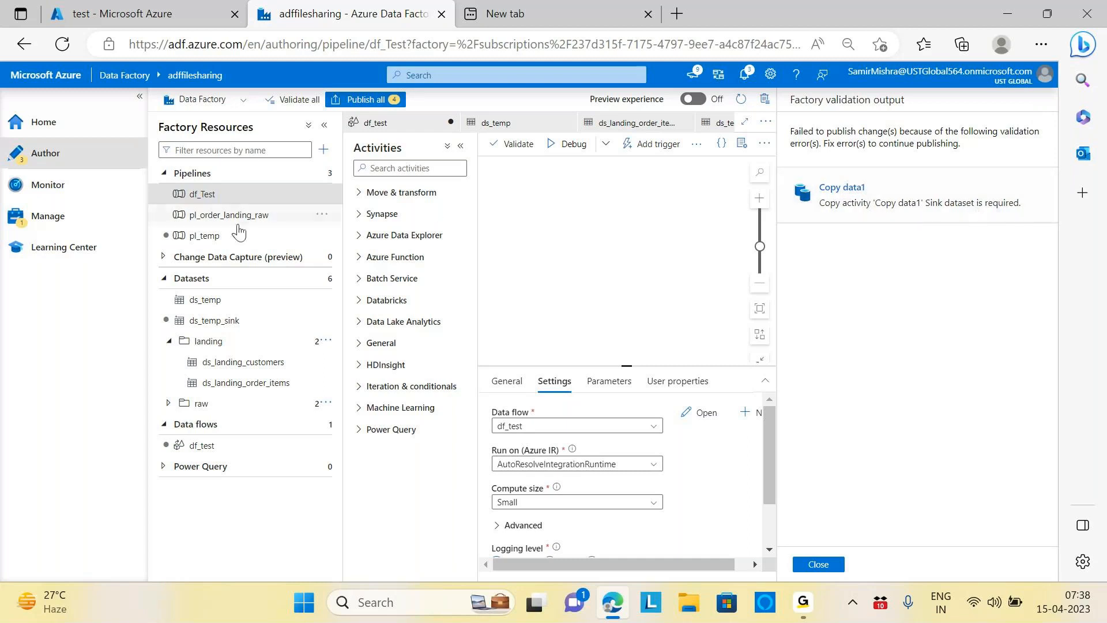
Step: Confirm pl_temp's Copy data1 has no sink dataset, then delete the pl_temp pipeline
{"action": "left_click", "coordinate": [202, 236]}
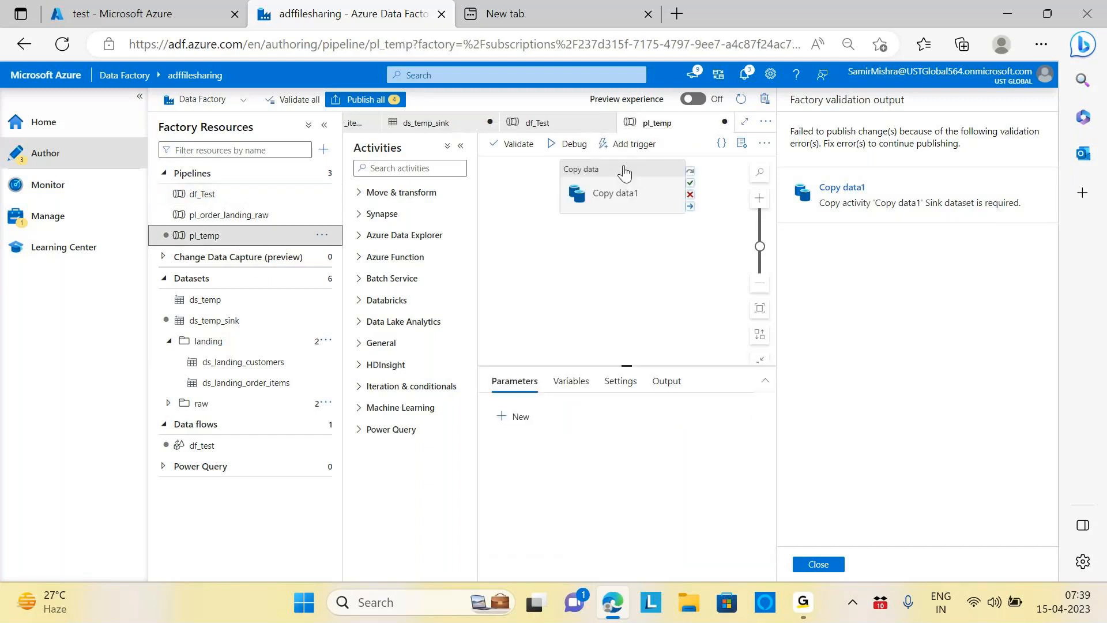
{"action": "left_click", "coordinate": [624, 172]}
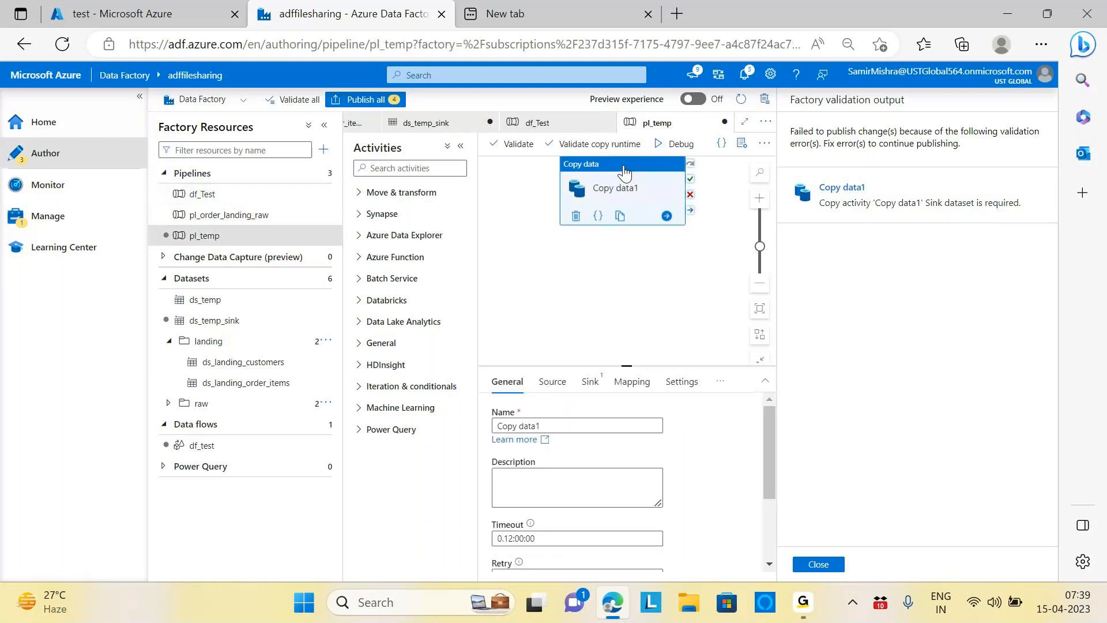
{"action": "left_click", "coordinate": [589, 381]}
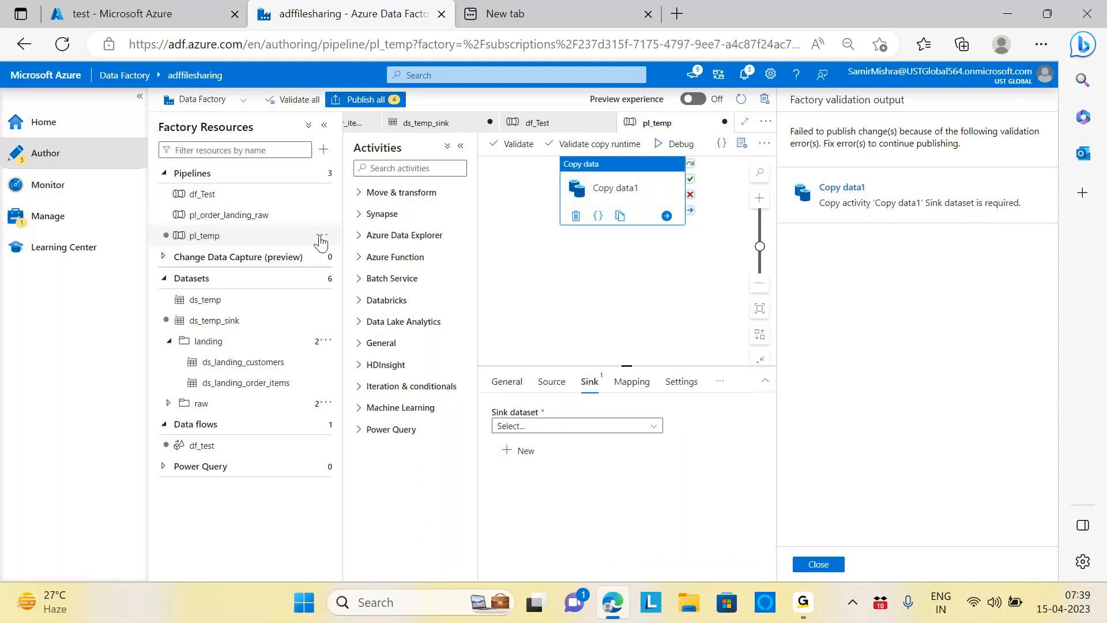
{"action": "left_click", "coordinate": [321, 237]}
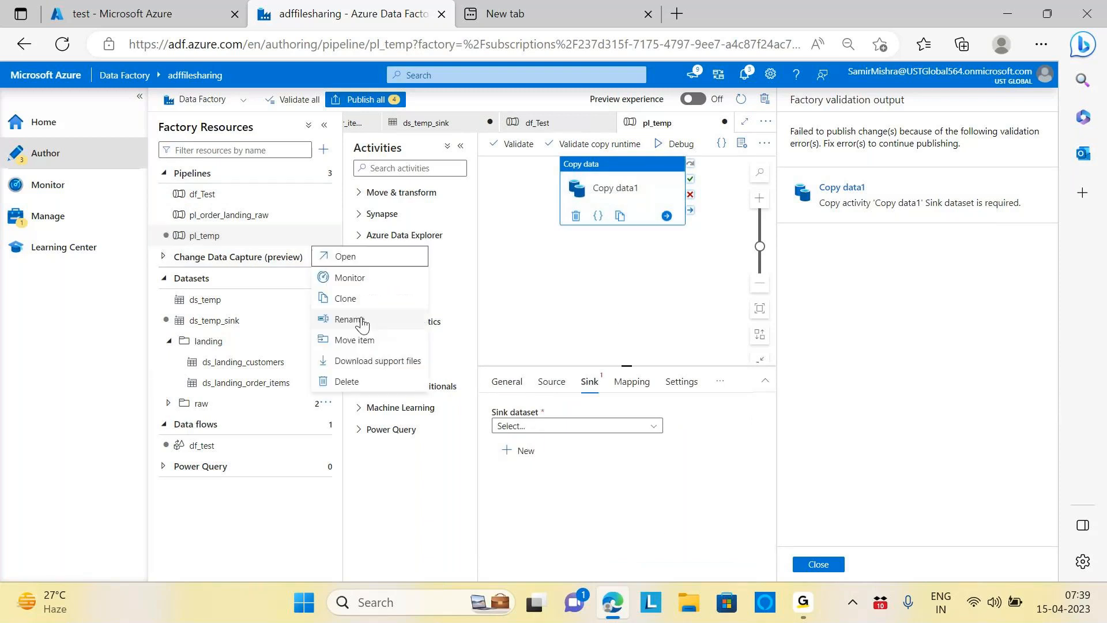
{"action": "left_click", "coordinate": [346, 383]}
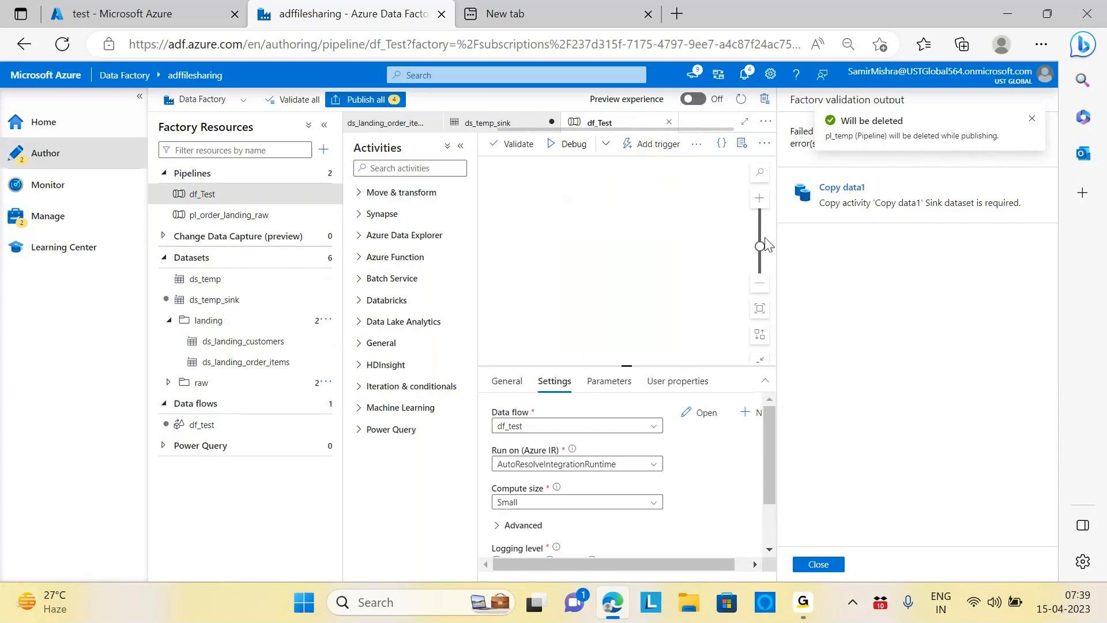
Step: Publish the four pending changes and close the success notice and validation output
{"action": "left_click", "coordinate": [365, 99]}
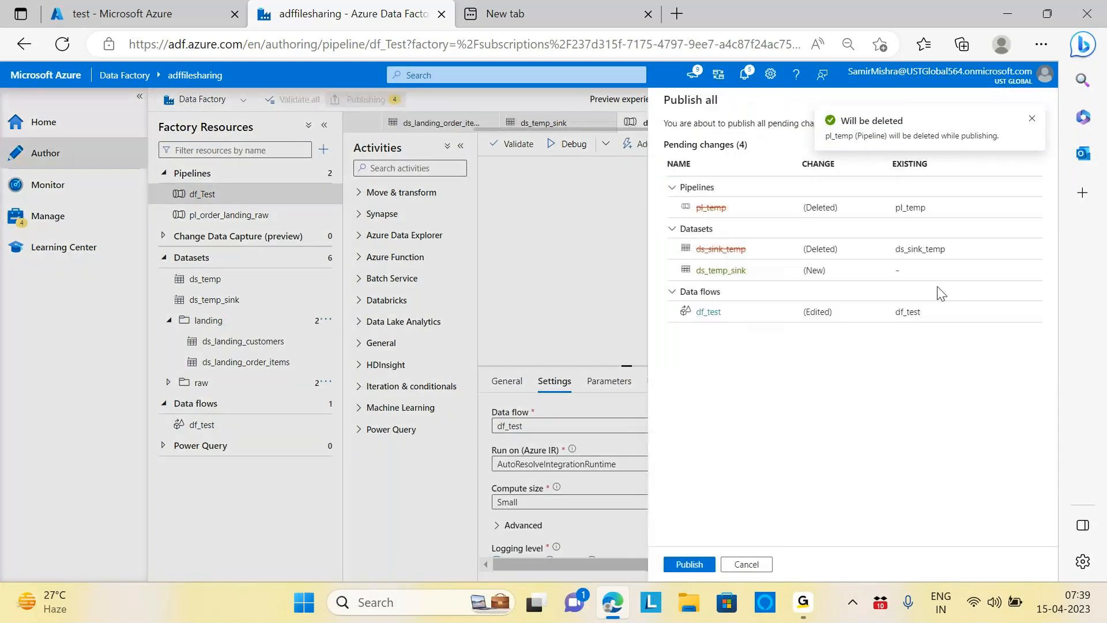
{"action": "left_click", "coordinate": [689, 564]}
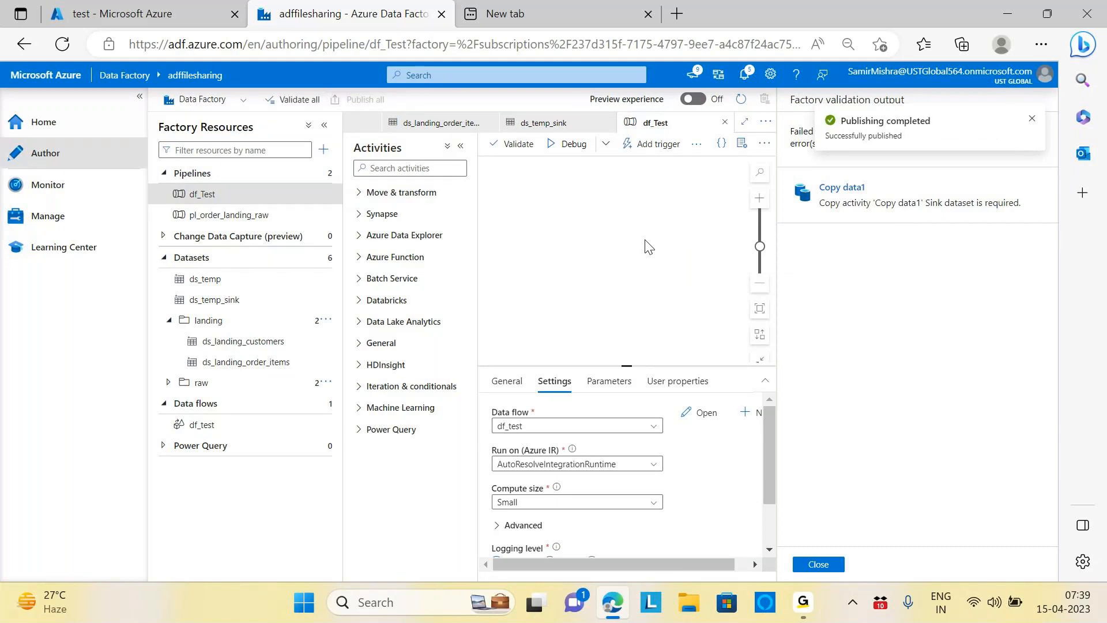
{"action": "left_click", "coordinate": [1032, 118]}
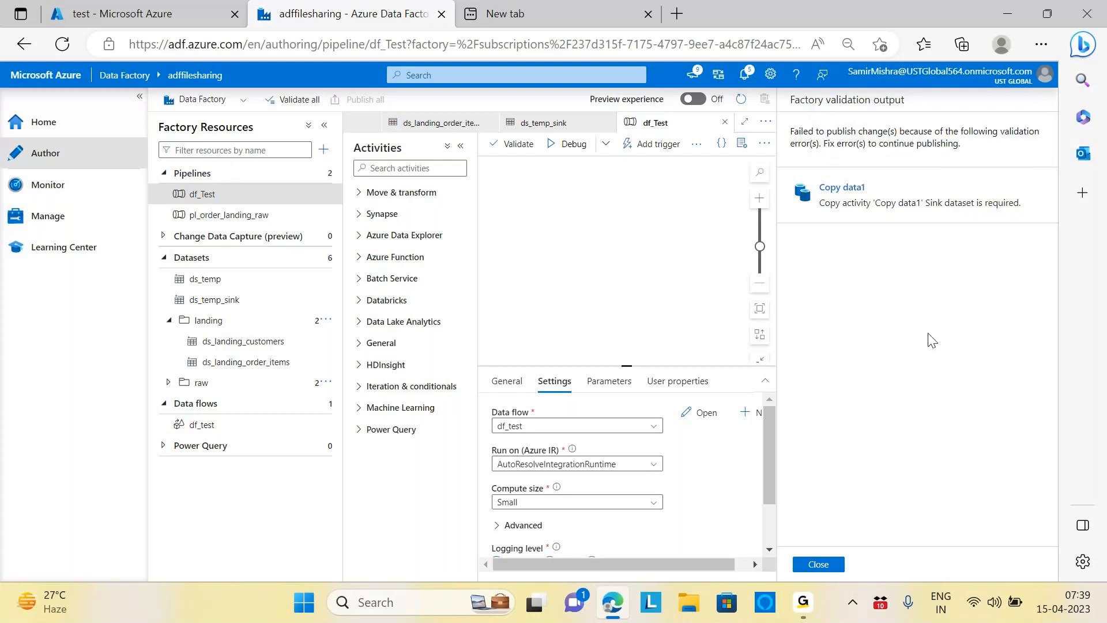
{"action": "left_click", "coordinate": [834, 568]}
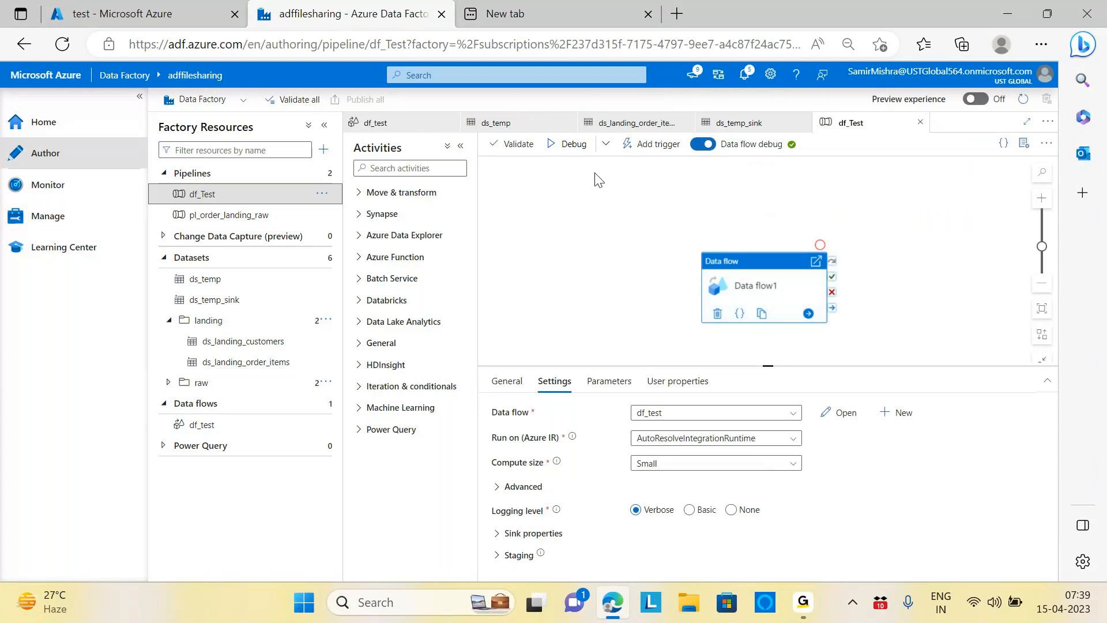
{"action": "left_click", "coordinate": [571, 145]}
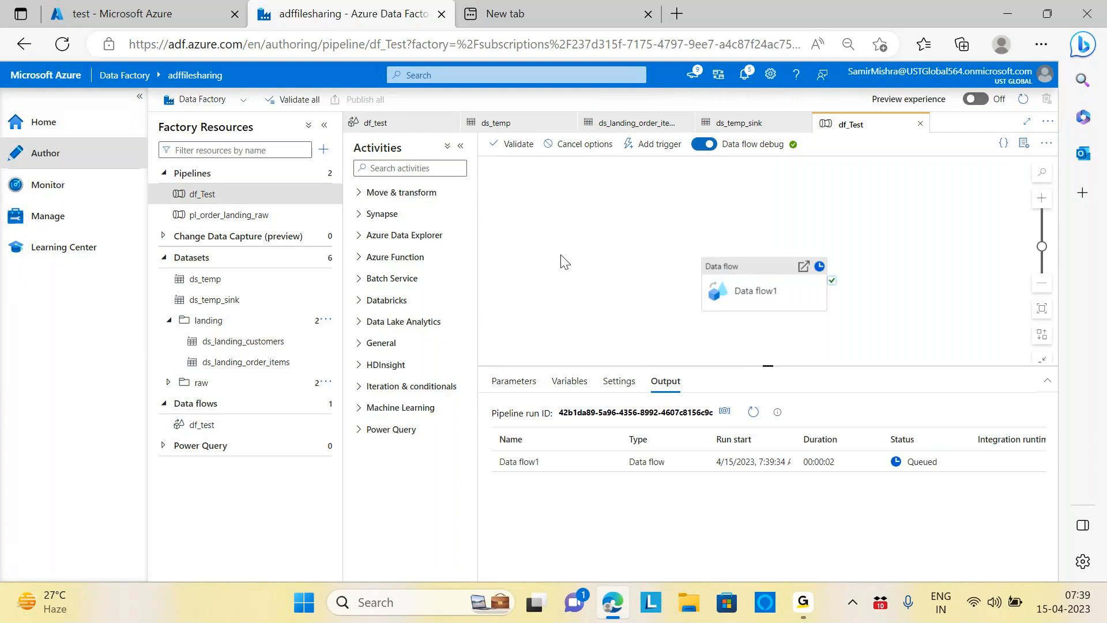
Step: Keep refreshing the df_Test debug output until Data flow1 shows In progress at 00:01:22
{"action": "left_click", "coordinate": [753, 412]}
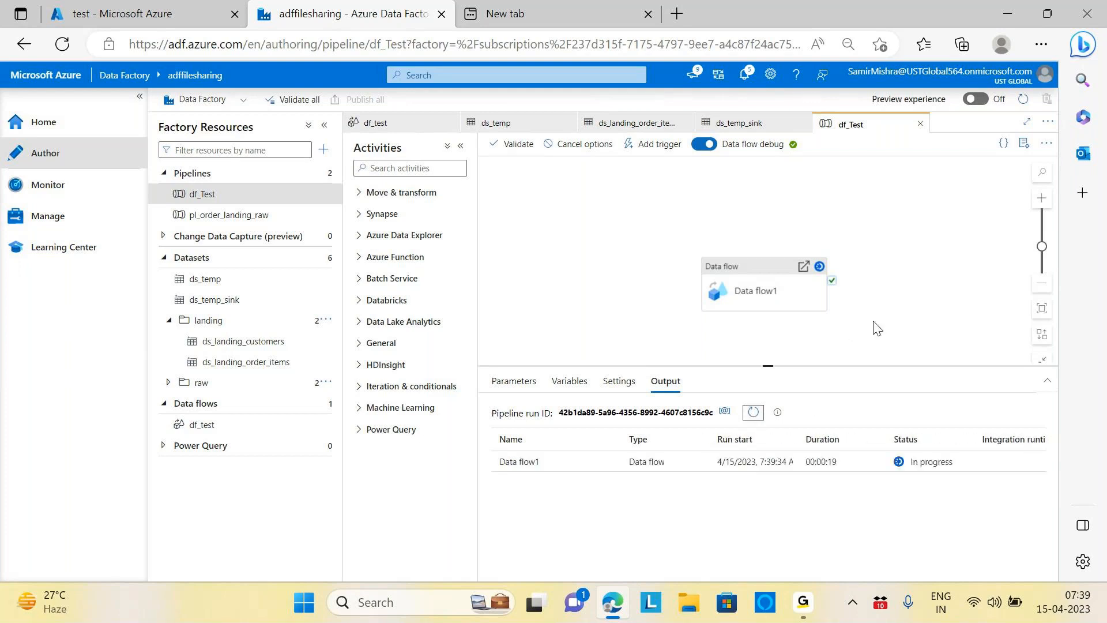
{"action": "left_click", "coordinate": [753, 413]}
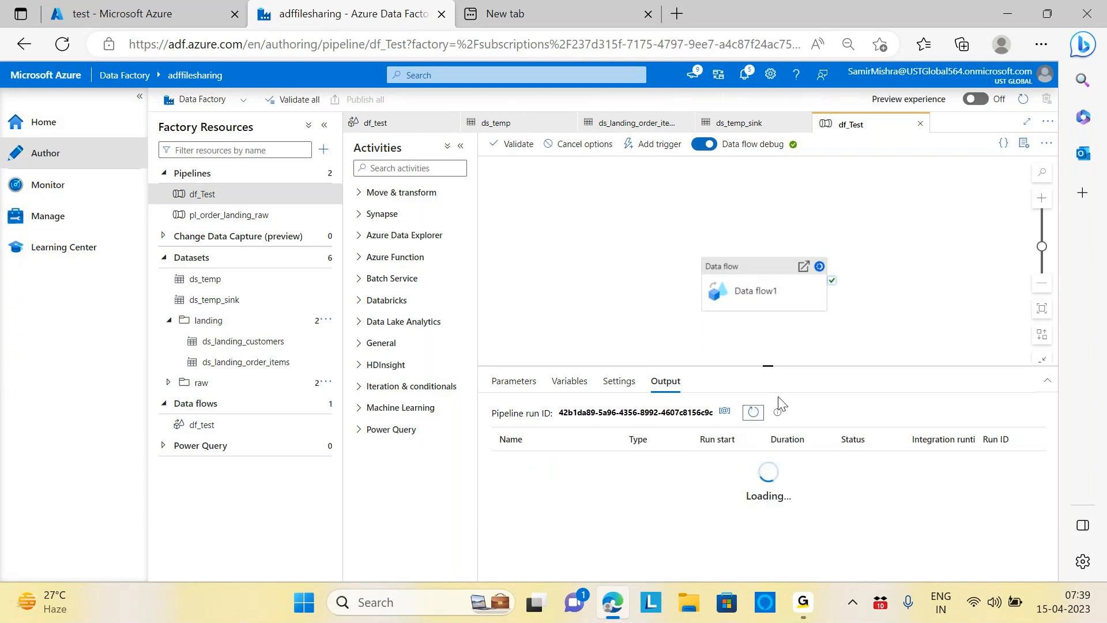
{"action": "left_click", "coordinate": [754, 413]}
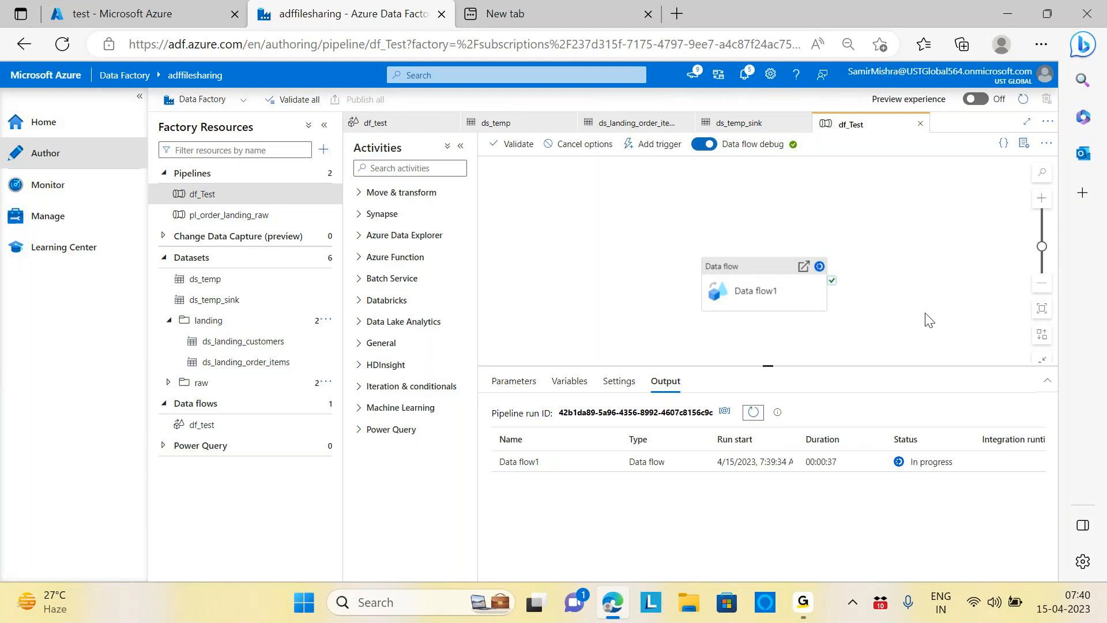
{"action": "left_click", "coordinate": [755, 413]}
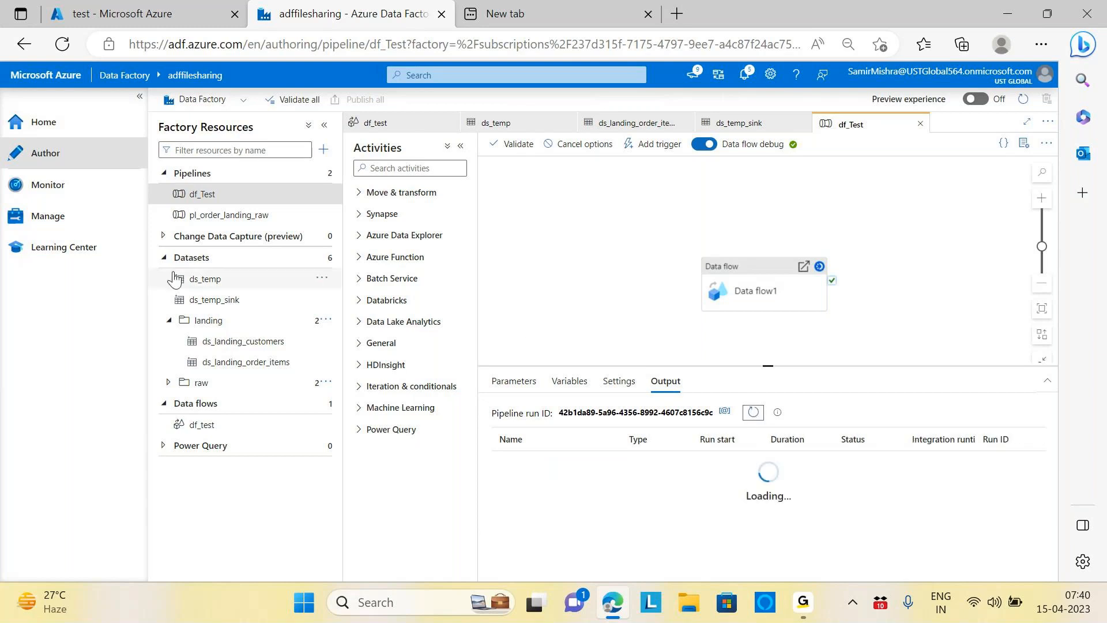
{"action": "left_click", "coordinate": [171, 322]}
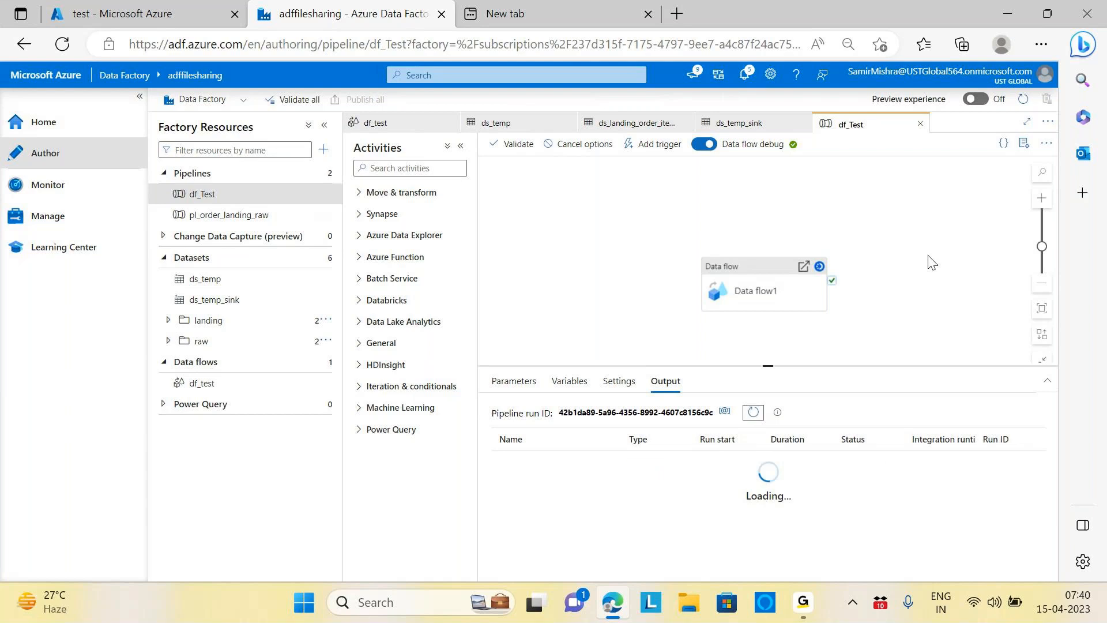
{"action": "left_click", "coordinate": [753, 414]}
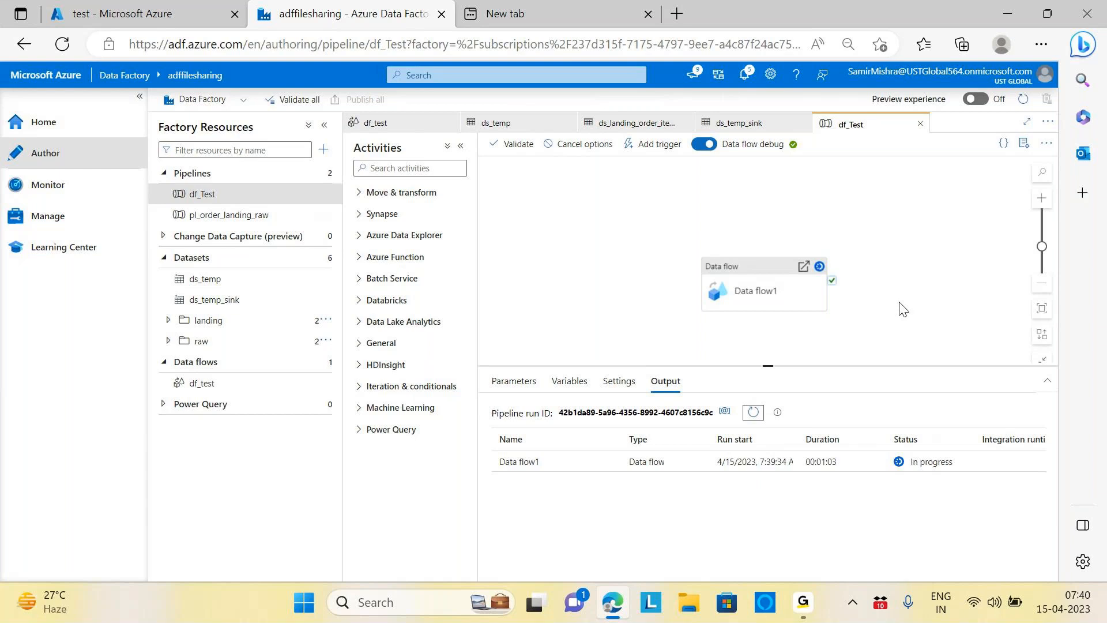
{"action": "left_click", "coordinate": [753, 414]}
Step: Expand landing and raw folders, view pl_order_landing_raw, and see df_Test's run succeeded in 00:01:22
{"action": "left_click", "coordinate": [169, 321]}
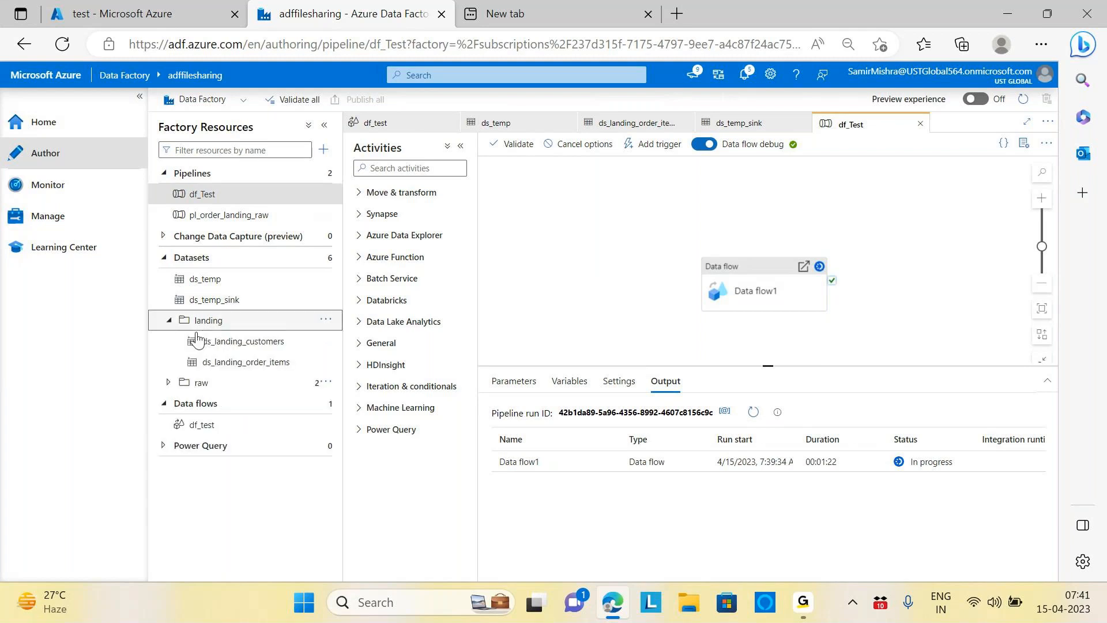
{"action": "left_click", "coordinate": [168, 384]}
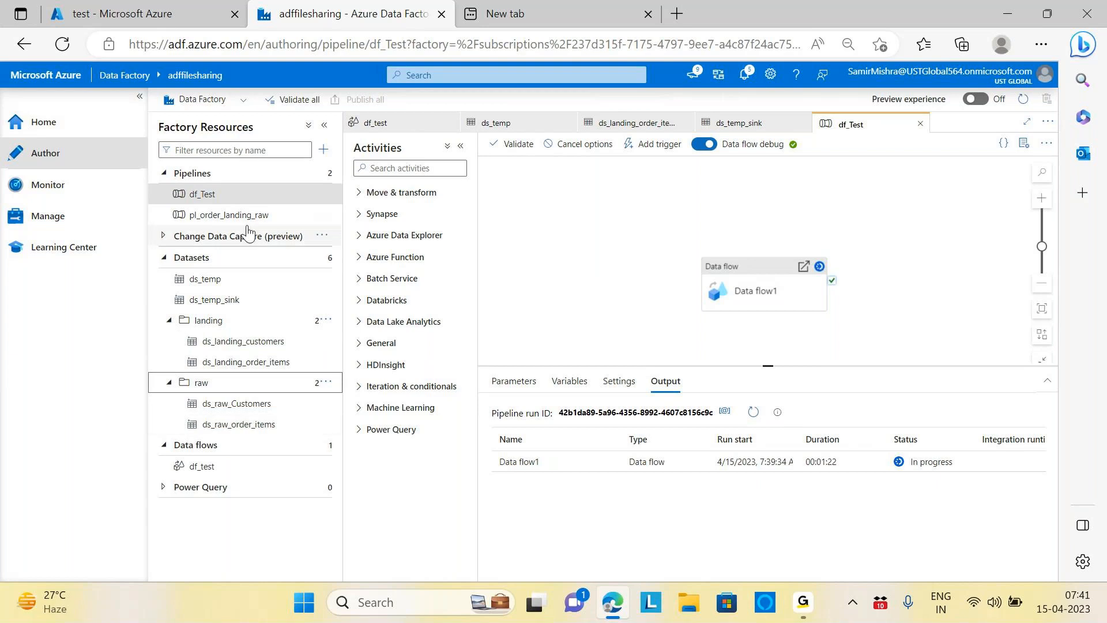
{"action": "left_click", "coordinate": [231, 216]}
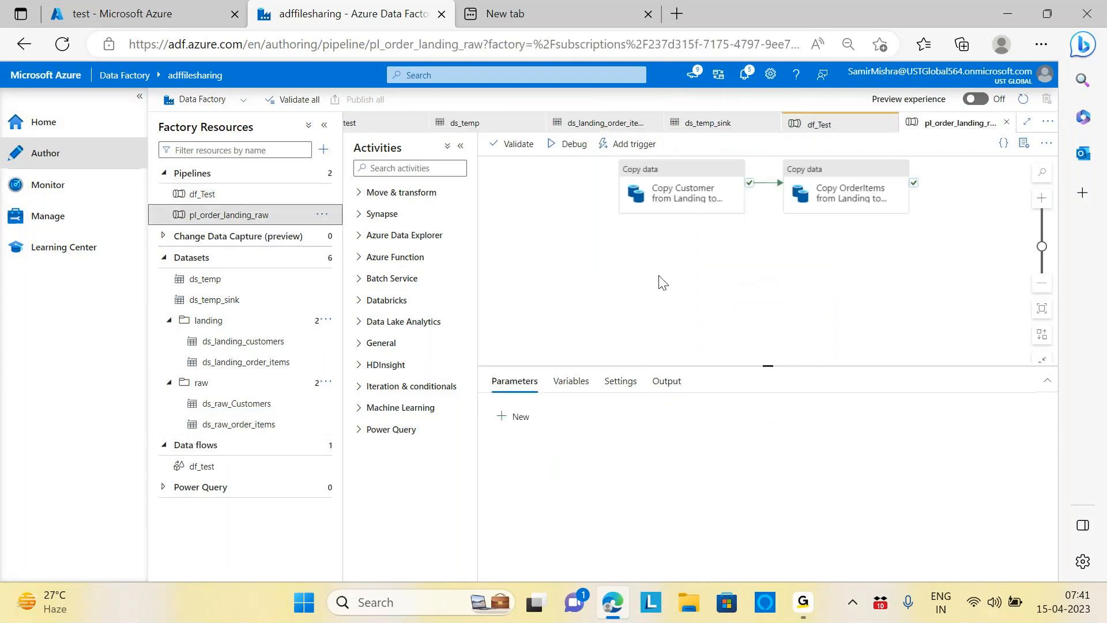
{"action": "left_click", "coordinate": [205, 194]}
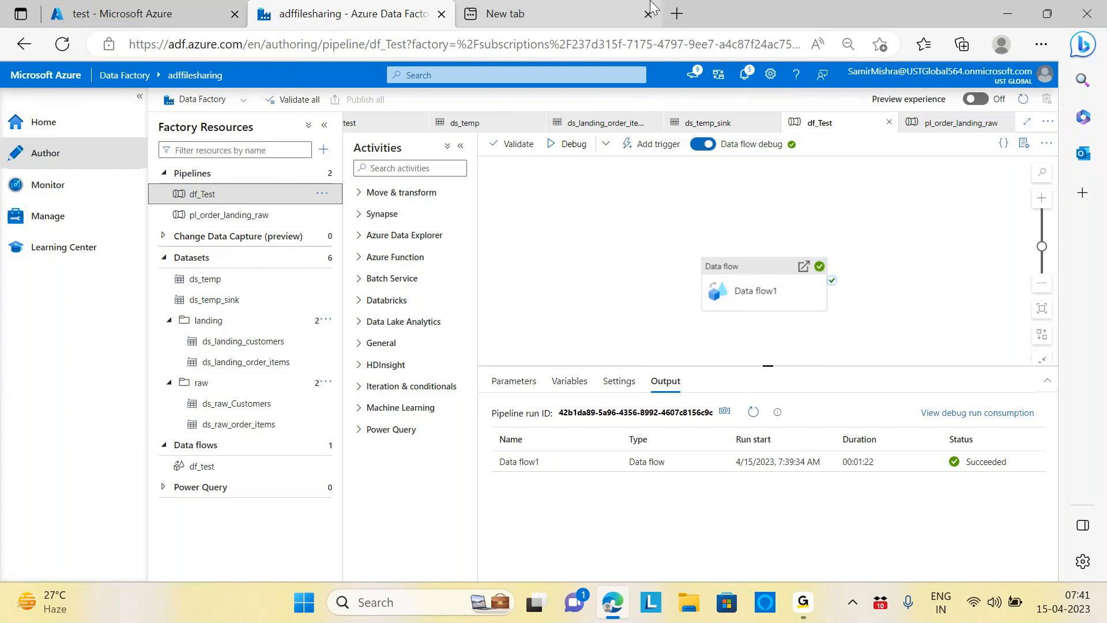
{"action": "left_click", "coordinate": [169, 9]}
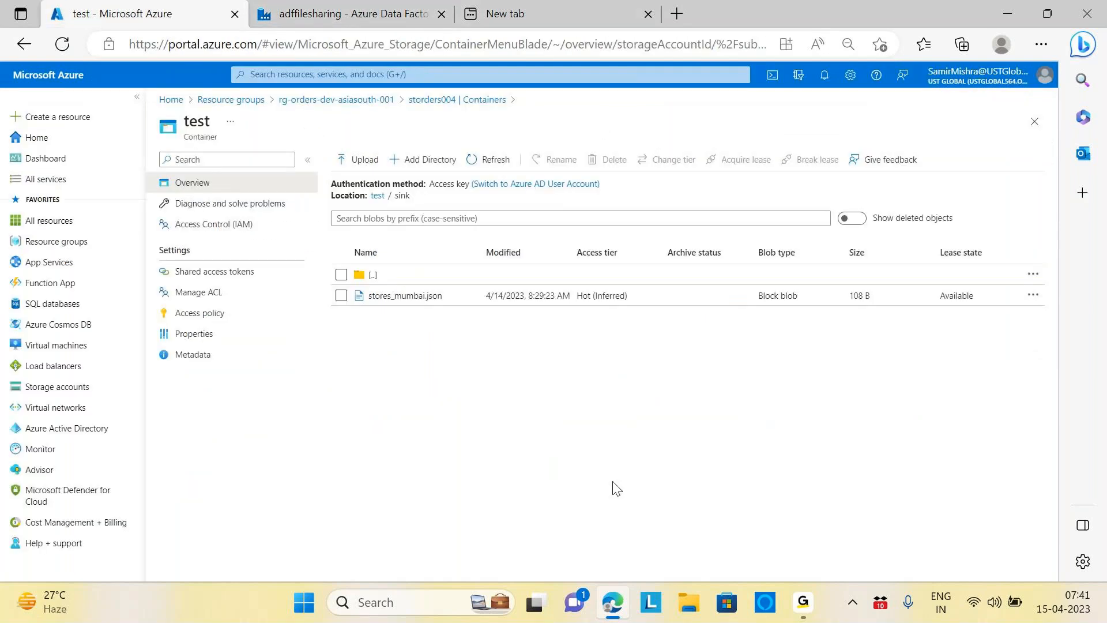
Step: Refresh test/sink and widen the listing to see the _SUCCESS marker and part-00000 CSV
{"action": "left_click", "coordinate": [487, 160]}
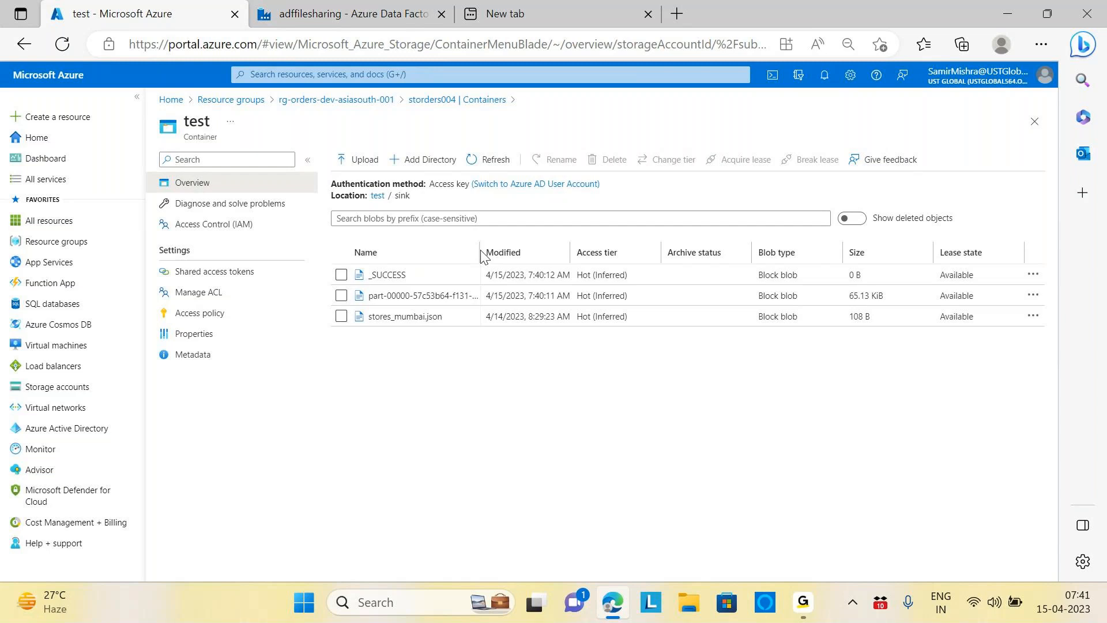
{"action": "left_click_drag", "start_coordinate": [480, 250], "coordinate": [612, 250]}
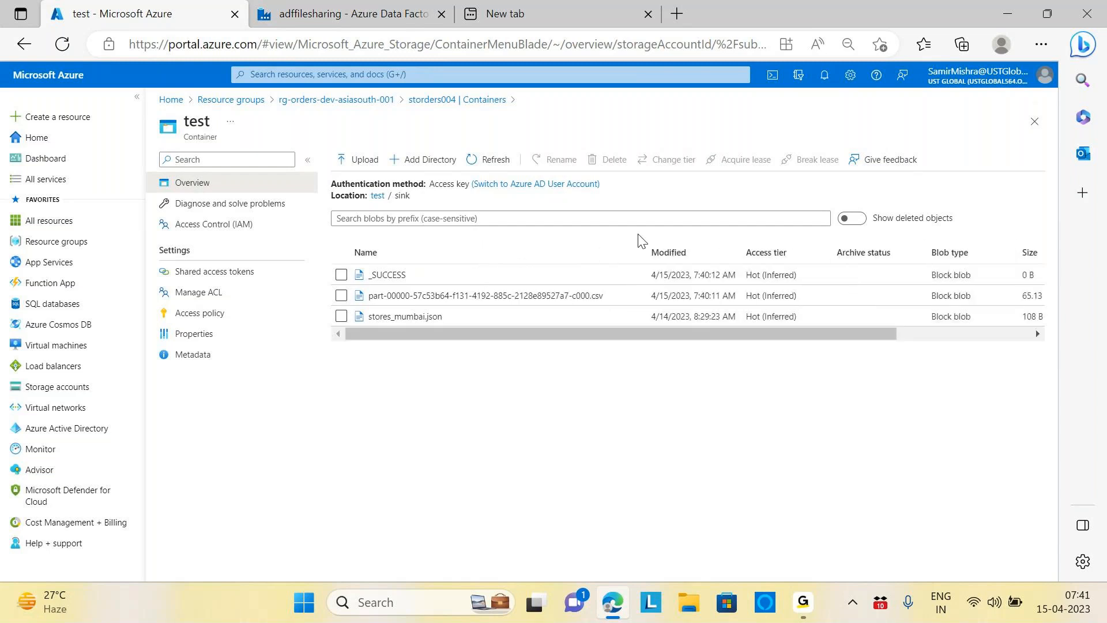
{"action": "left_click_drag", "start_coordinate": [511, 334], "coordinate": [420, 326]}
{"action": "mouse_move", "coordinate": [823, 609]}
{"action": "left_click", "coordinate": [340, 14]}
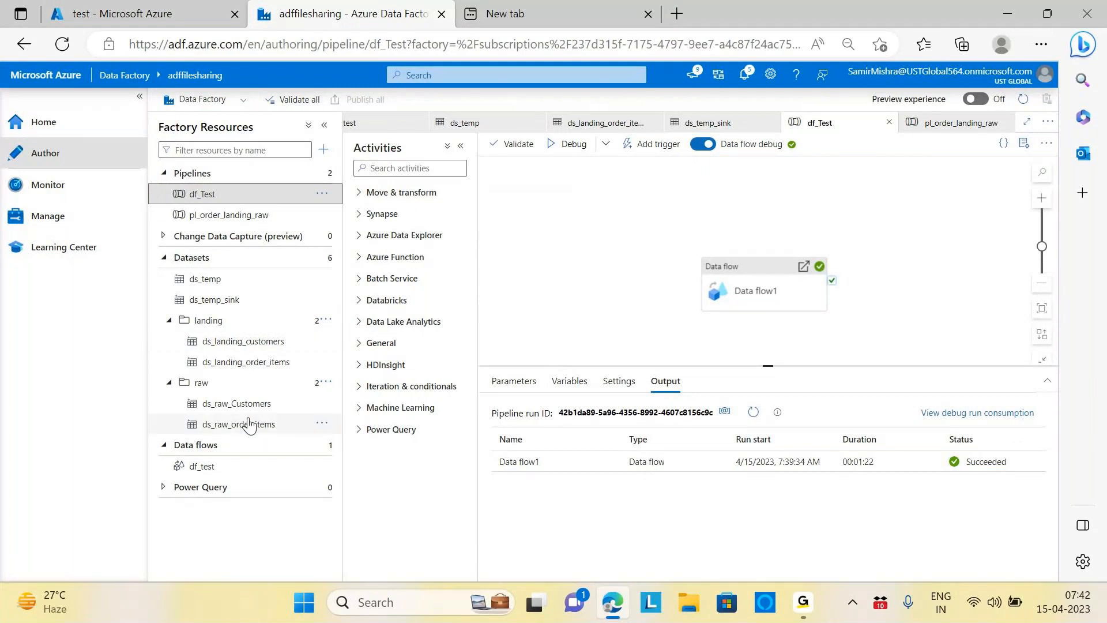
Step: Set ds_temp_sink's file name to order_items.csv and publish the change
{"action": "left_click", "coordinate": [234, 300]}
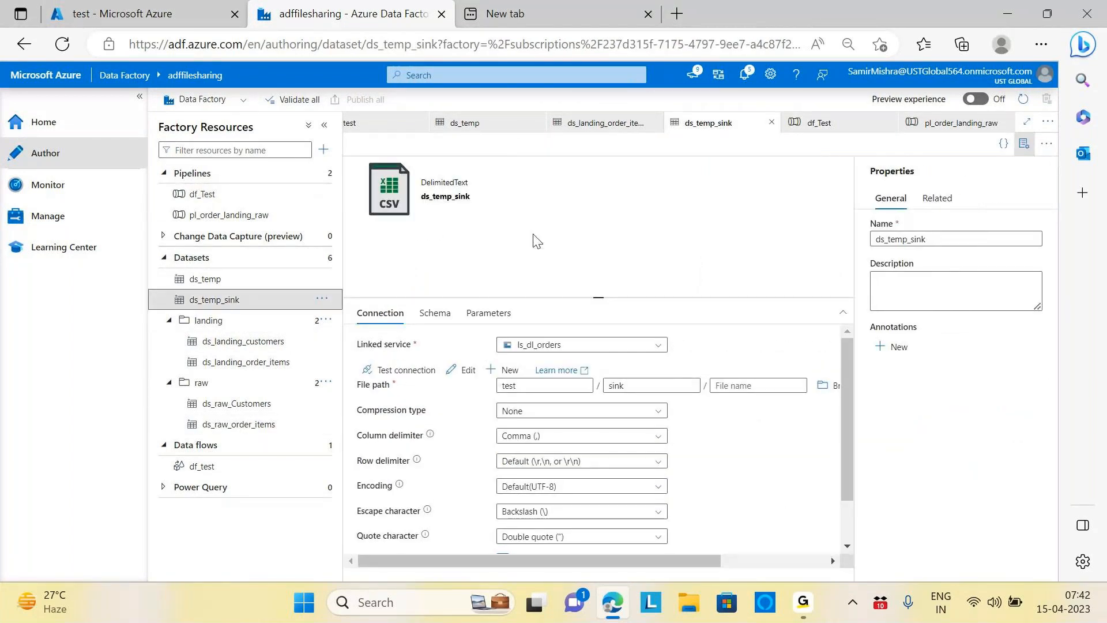
{"action": "left_click", "coordinate": [1024, 144]}
{"action": "left_click", "coordinate": [788, 370]}
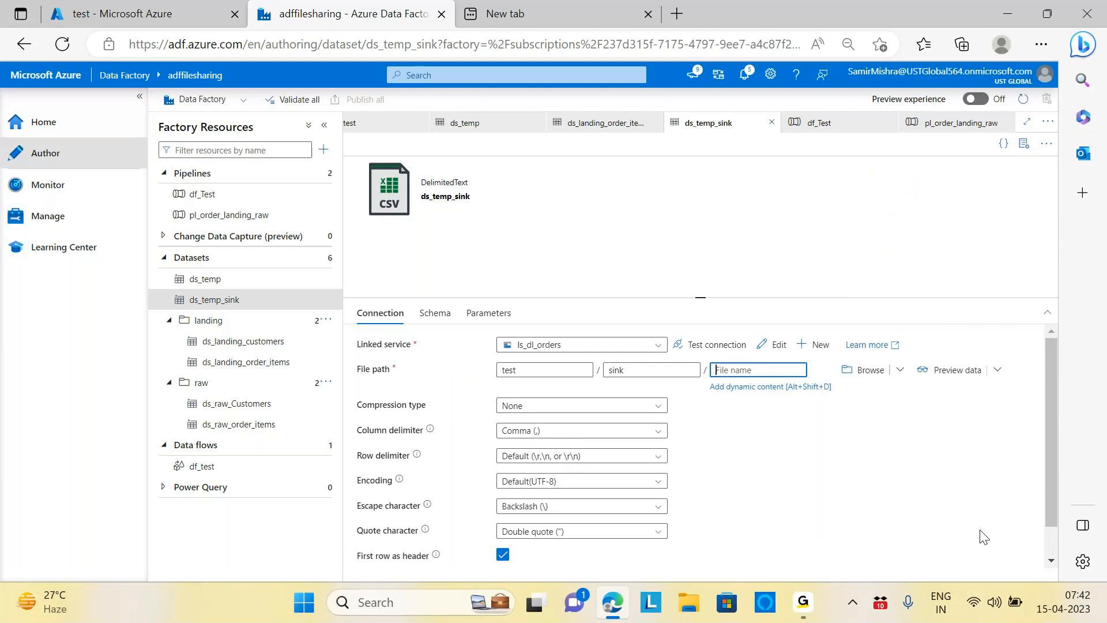
{"action": "type", "text": "order"}
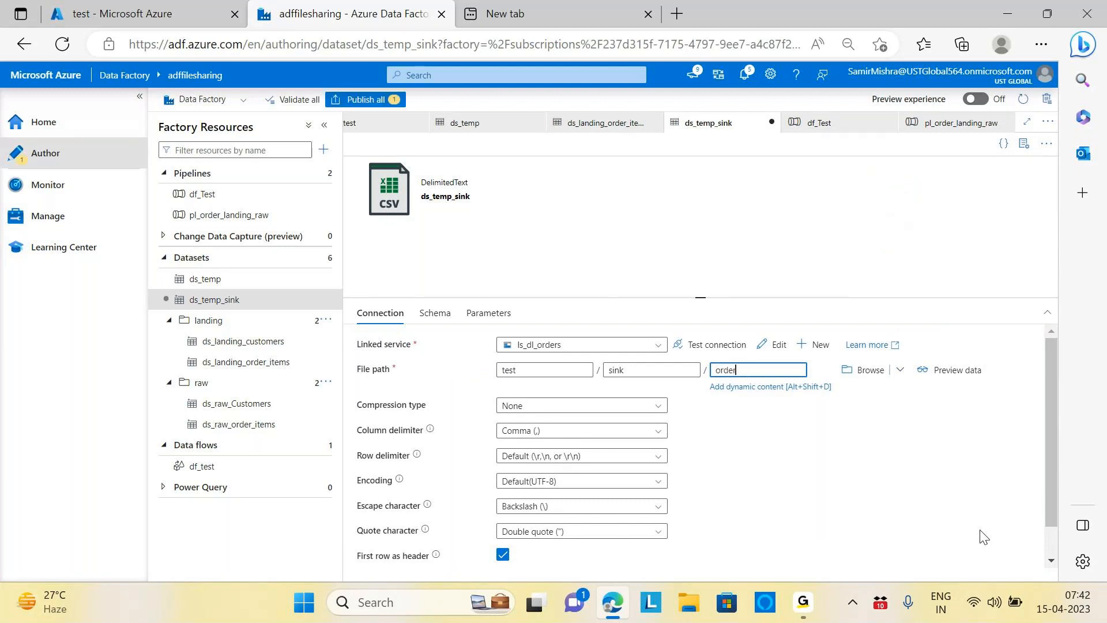
{"action": "type", "text": "_item"}
{"action": "key", "text": "BackSpace"}
{"action": "key", "text": "BackSpace"}
{"action": "key", "text": "BackSpace"}
{"action": "type", "text": "items.csv"}
{"action": "left_click", "coordinate": [365, 99]}
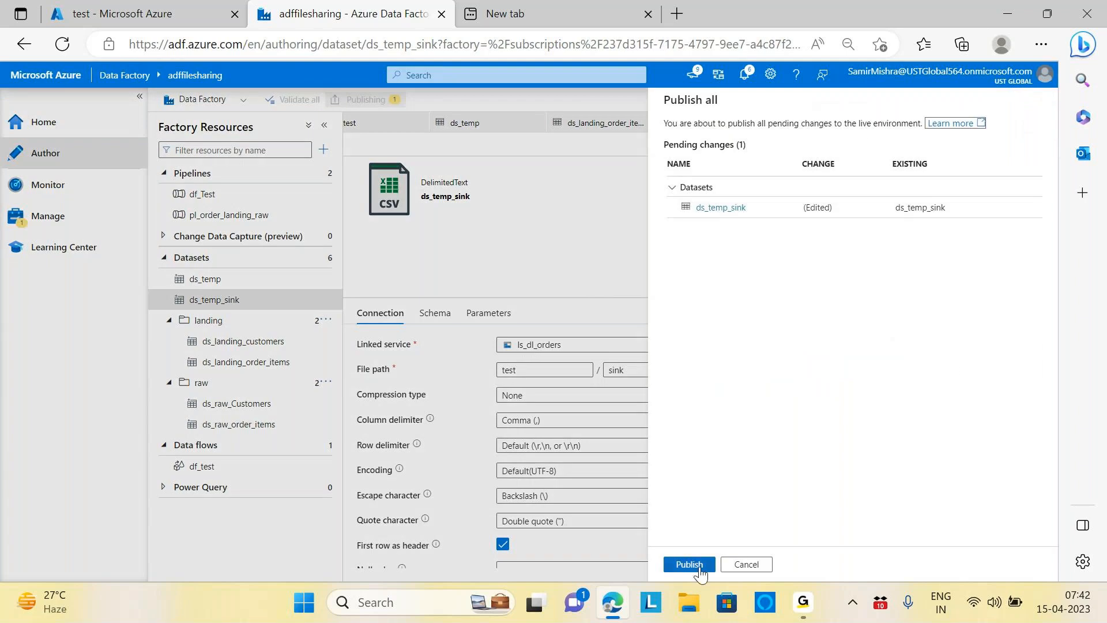
{"action": "left_click", "coordinate": [694, 565]}
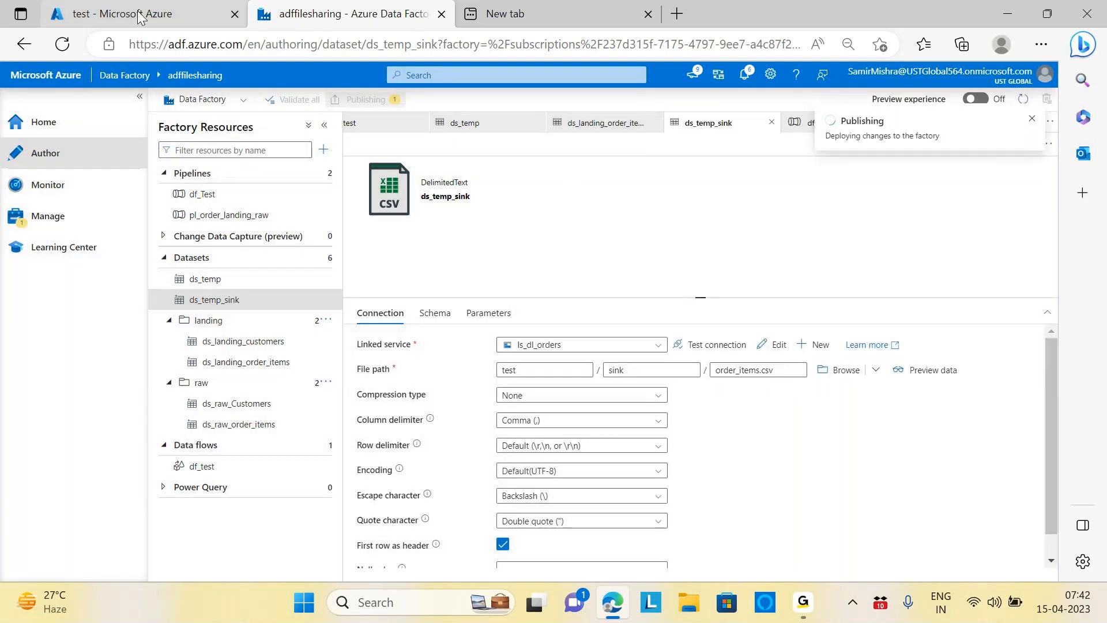
Step: Delete the old part-00000 CSV from the test/sink container
{"action": "left_click", "coordinate": [121, 13]}
{"action": "left_click", "coordinate": [340, 295]}
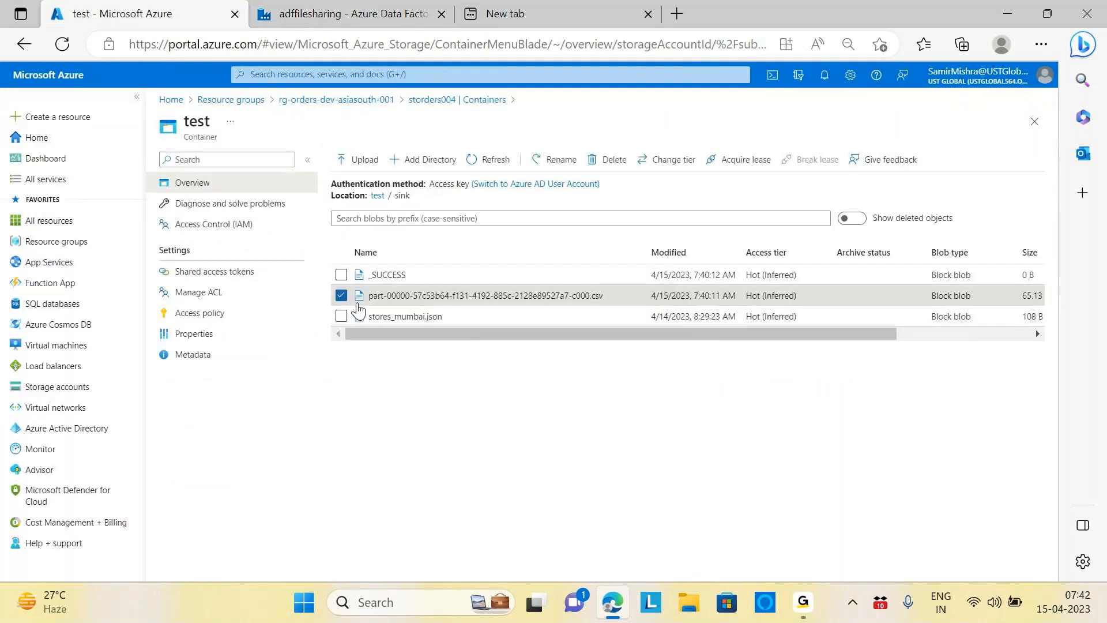
{"action": "left_click", "coordinate": [610, 159]}
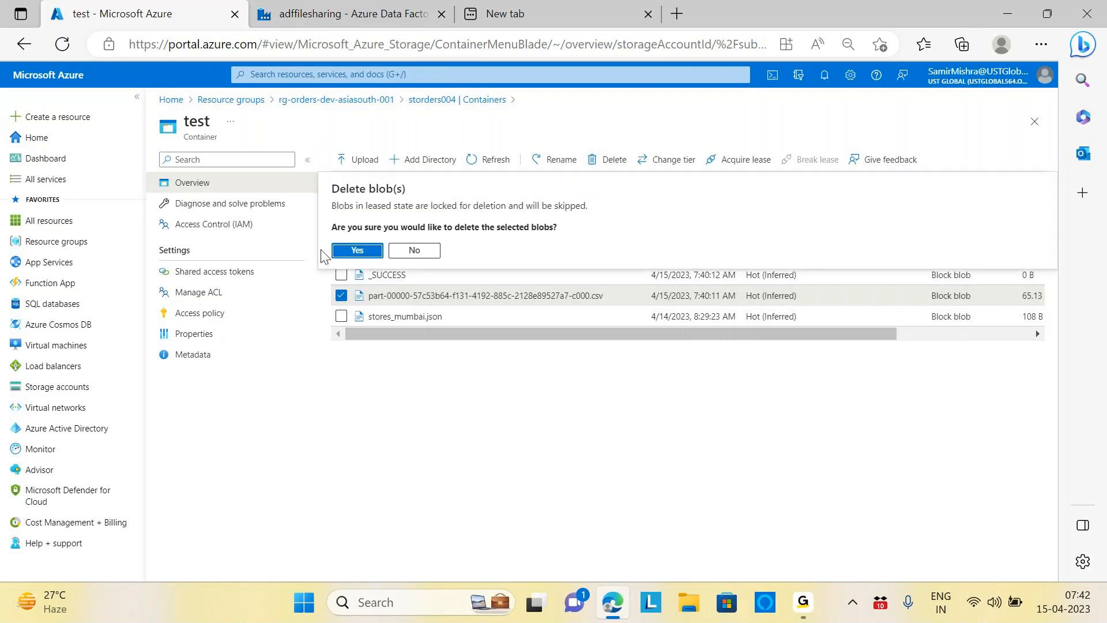
{"action": "left_click", "coordinate": [353, 251]}
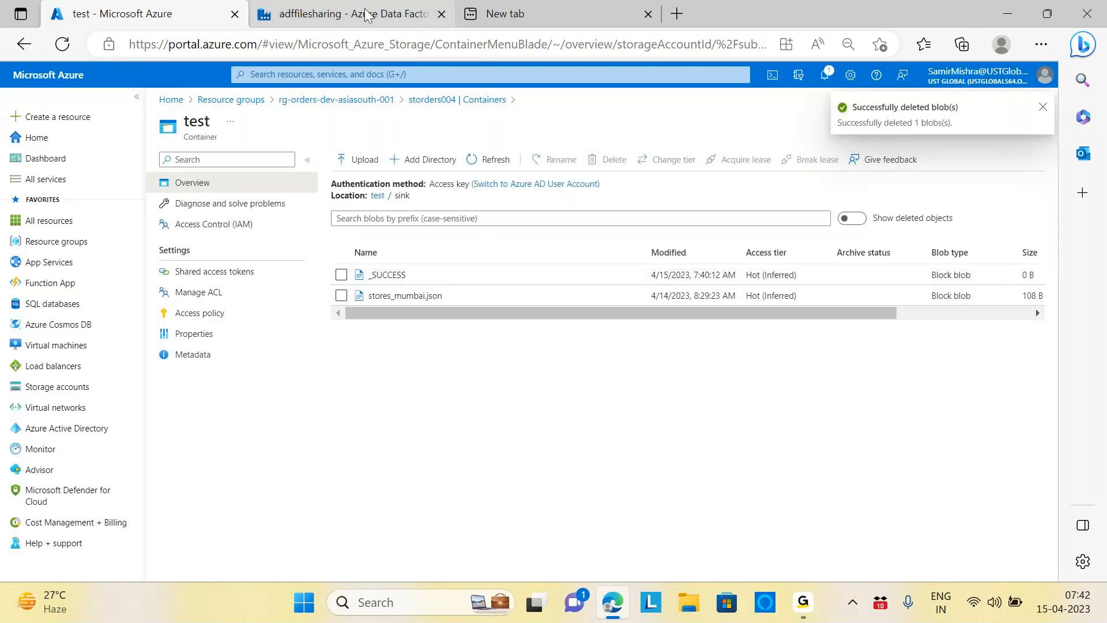
{"action": "left_click", "coordinate": [366, 15]}
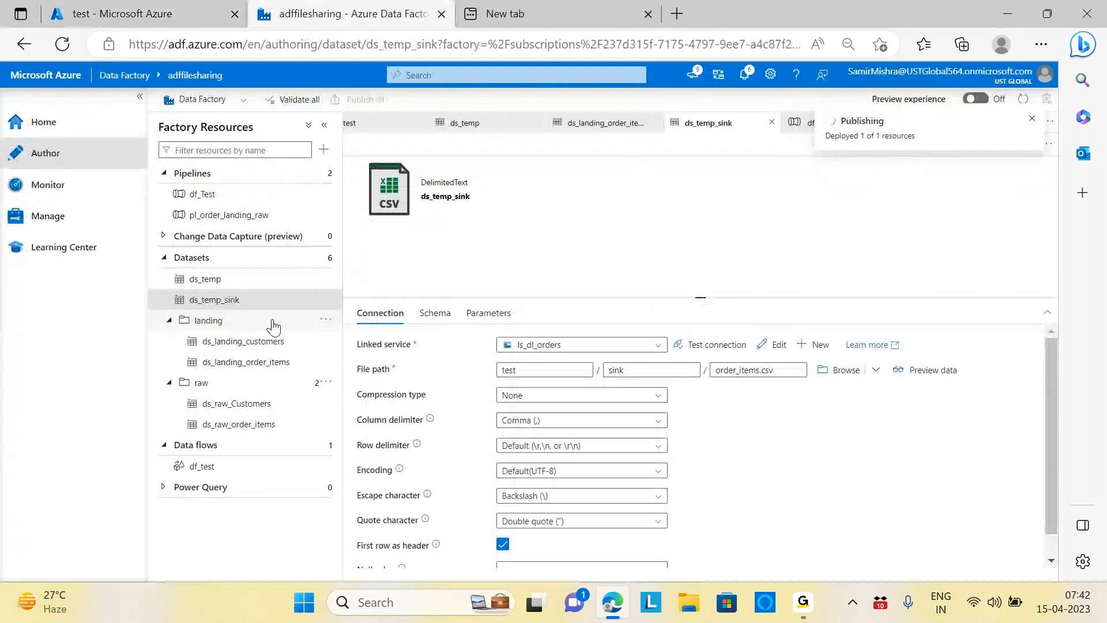
Step: Validate the df_Test pipeline and start a new debug run
{"action": "left_click", "coordinate": [218, 196]}
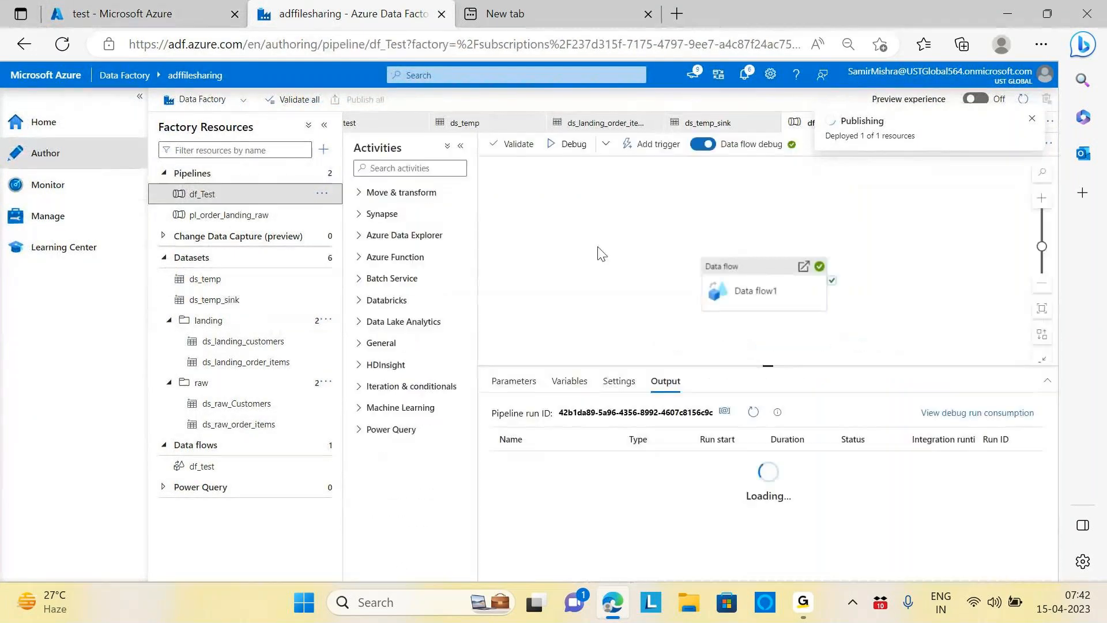
{"action": "left_click", "coordinate": [514, 144]}
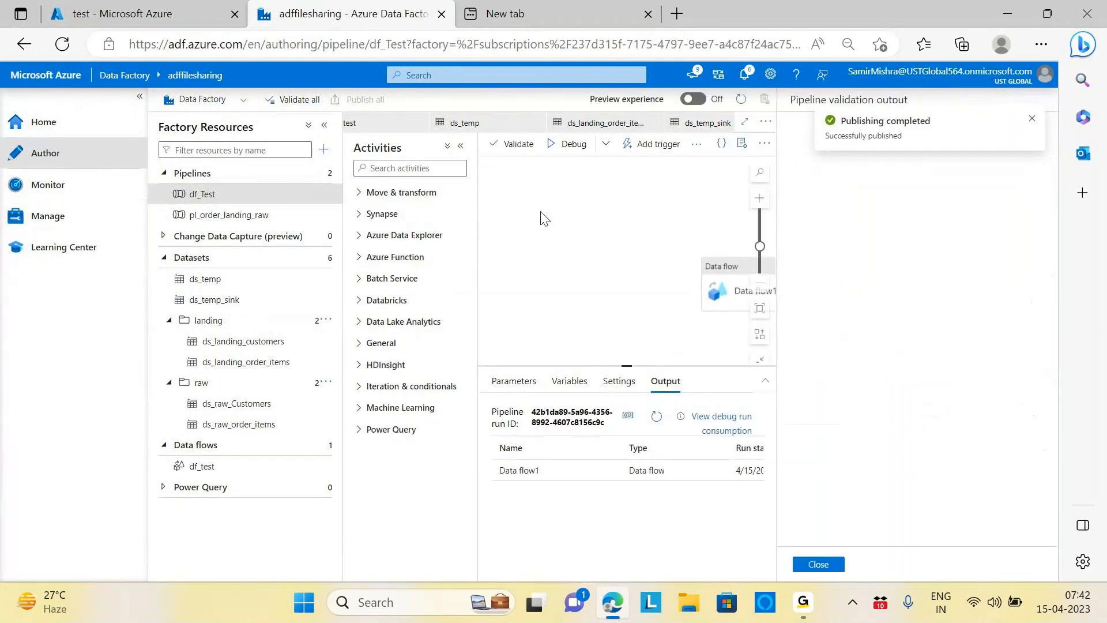
{"action": "left_click", "coordinate": [819, 564]}
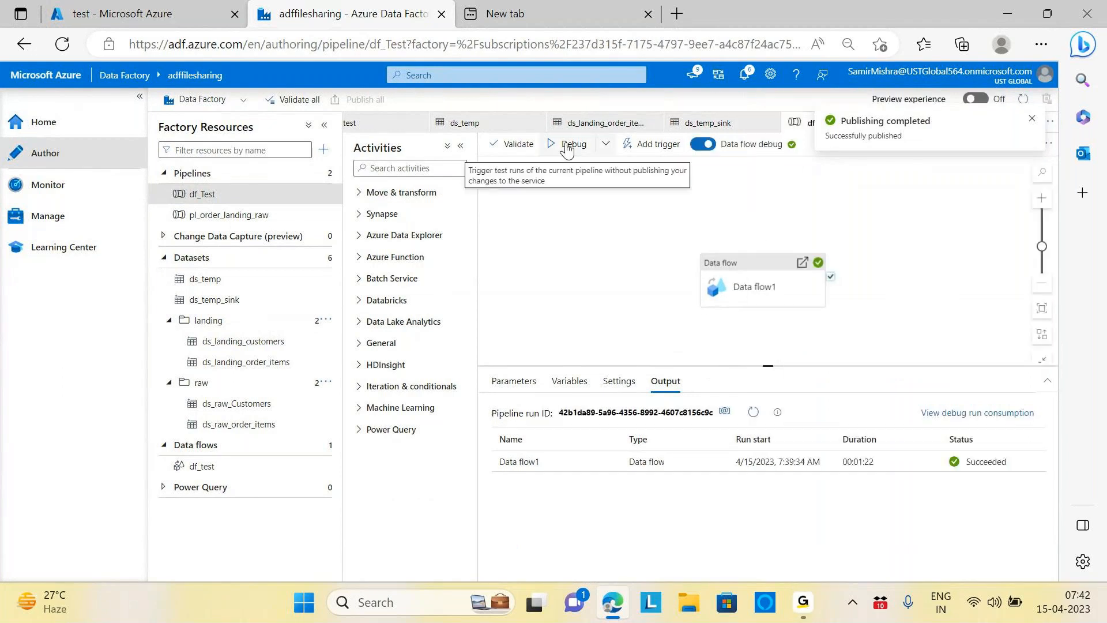
{"action": "left_click", "coordinate": [567, 145]}
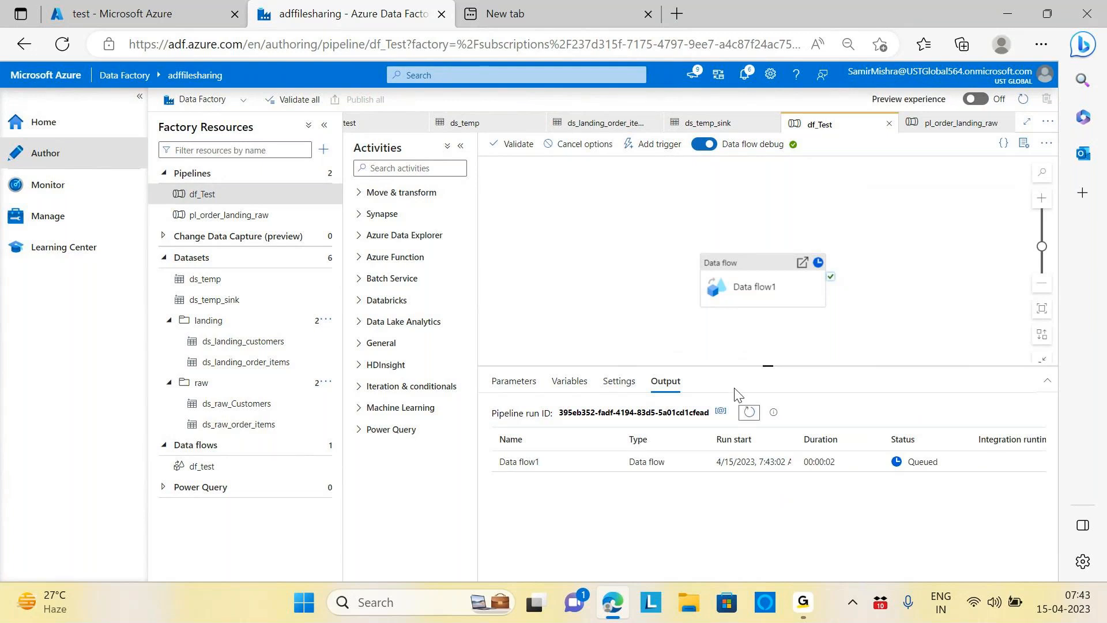
Step: Refresh the run status until the df_Test debug run shows Succeeded in 00:00:51
{"action": "left_click", "coordinate": [749, 412]}
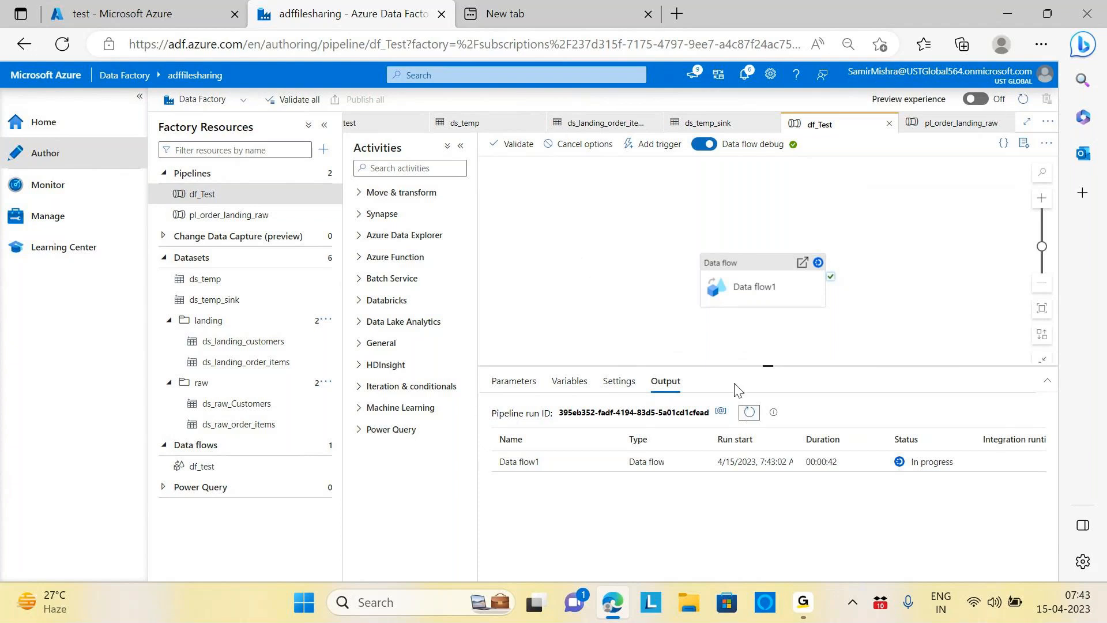
{"action": "left_click", "coordinate": [749, 412]}
{"action": "left_click", "coordinate": [750, 411]}
{"action": "left_click", "coordinate": [750, 413]}
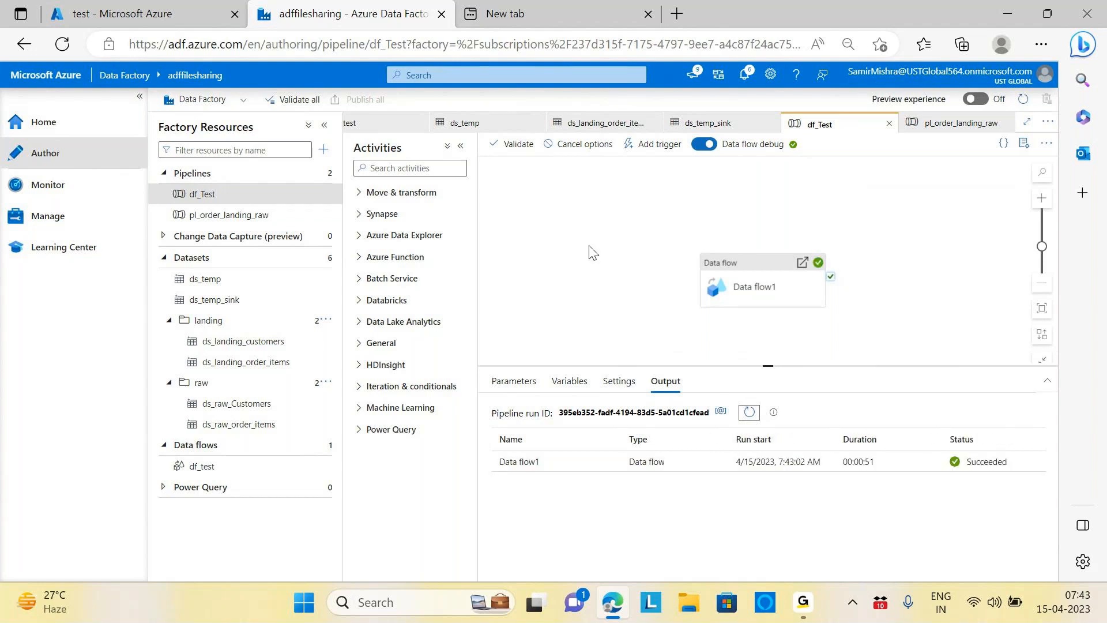
{"action": "left_click", "coordinate": [144, 14]}
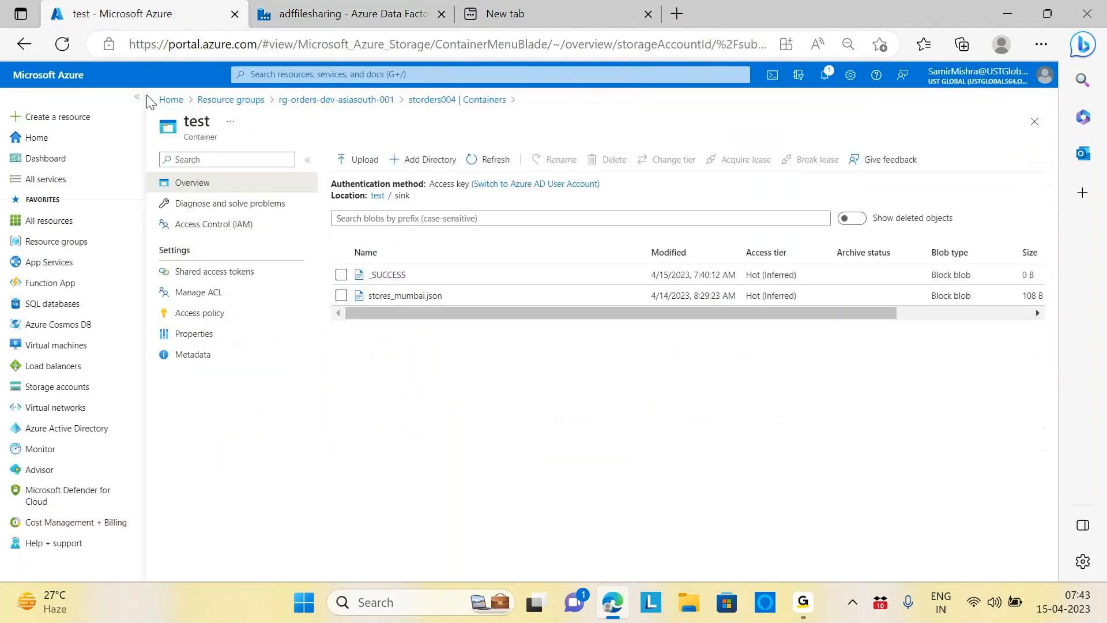
Step: Reload the sink folder, then check ds_temp_sink's order_items.csv file name
{"action": "left_click", "coordinate": [491, 160]}
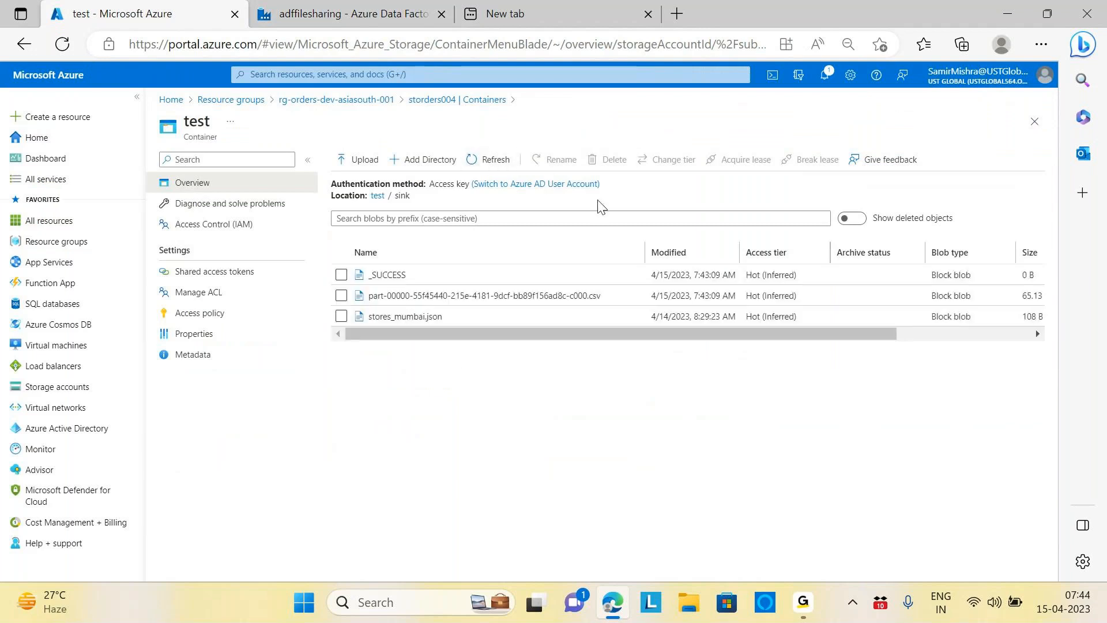
{"action": "left_click", "coordinate": [261, 16]}
{"action": "left_click", "coordinate": [219, 301]}
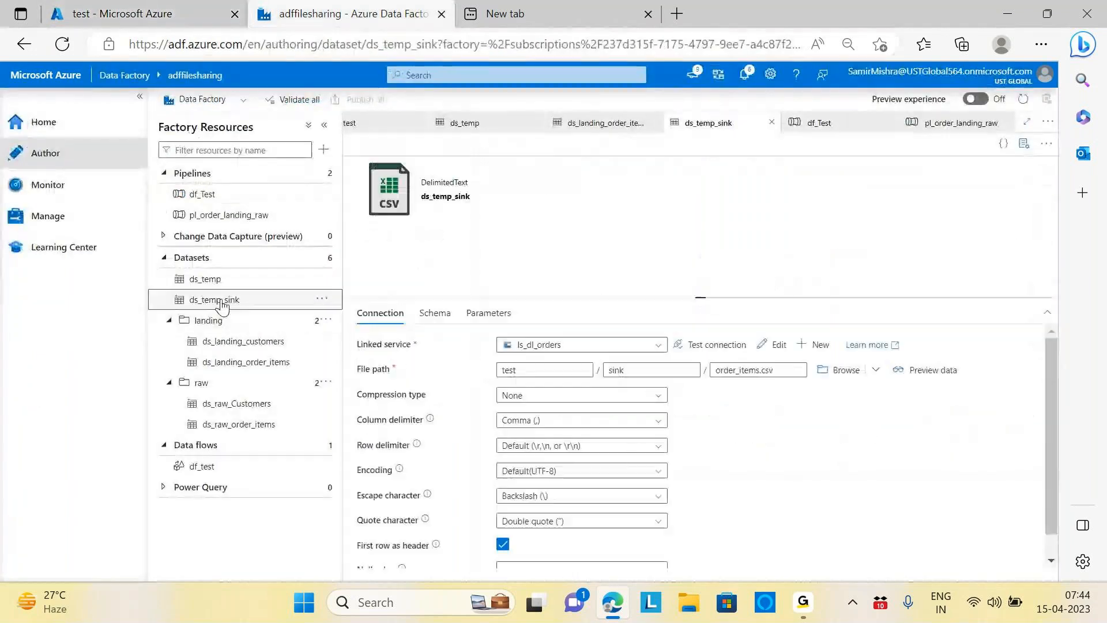
{"action": "left_click_drag", "start_coordinate": [718, 376], "coordinate": [807, 376]}
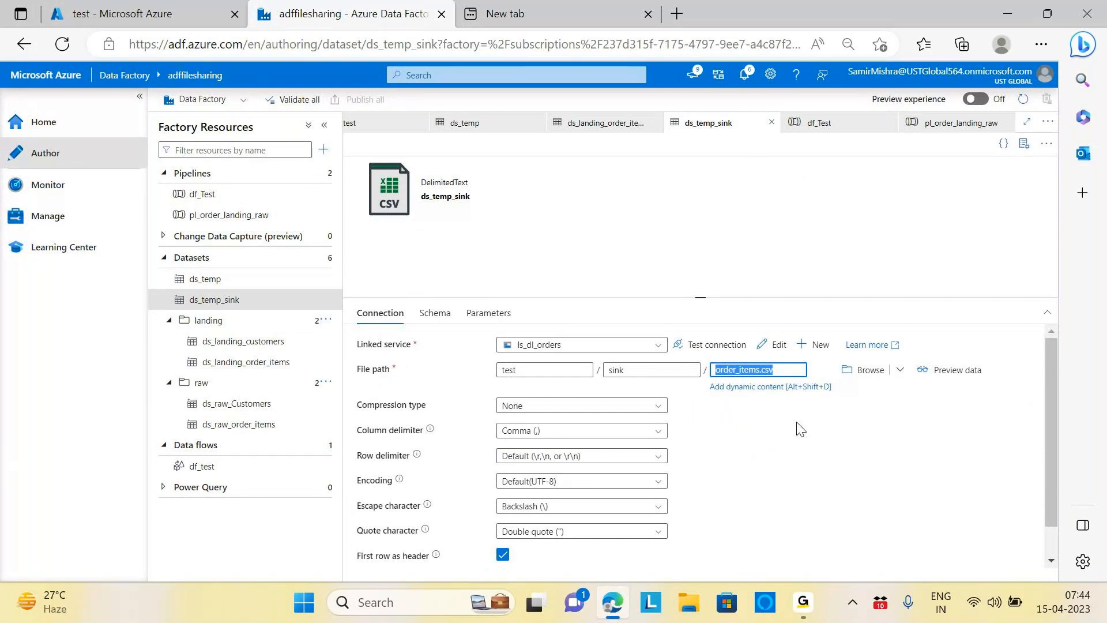
Step: Compare the dataset against the sink folder files, then open the df_test data flow
{"action": "key", "text": "ctrl+shift+Tab"}
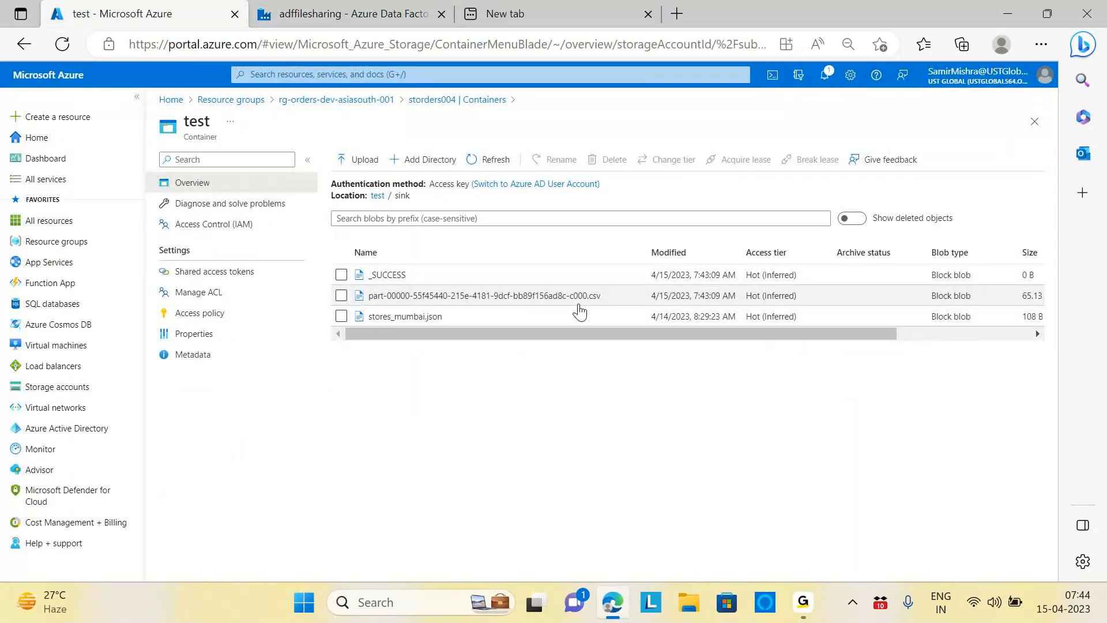
{"action": "left_click", "coordinate": [353, 8]}
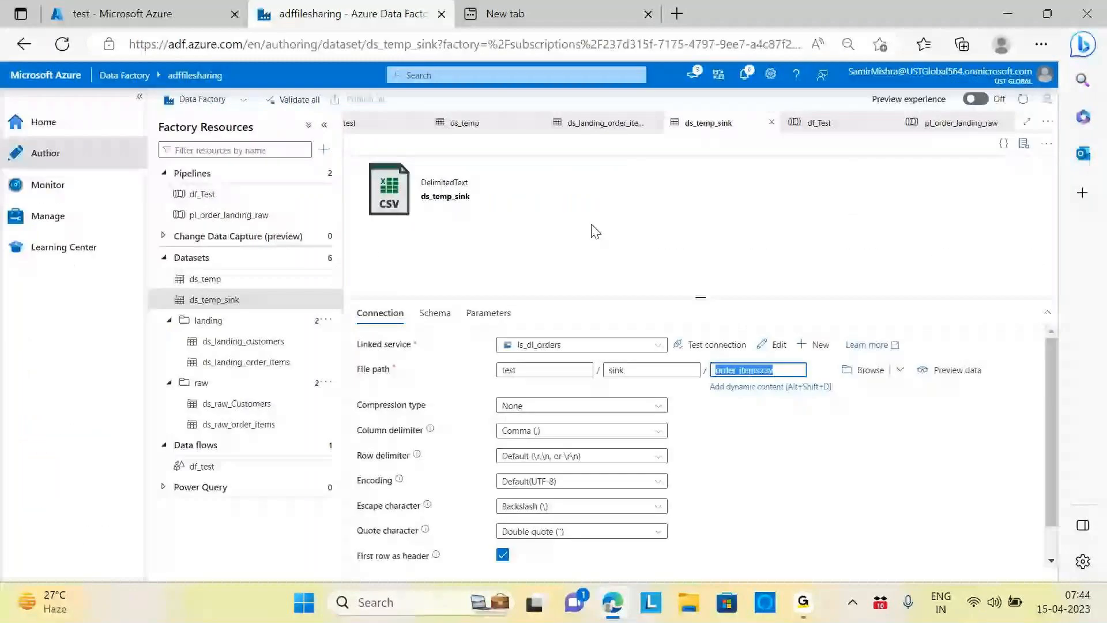
{"action": "left_click", "coordinate": [109, 8]}
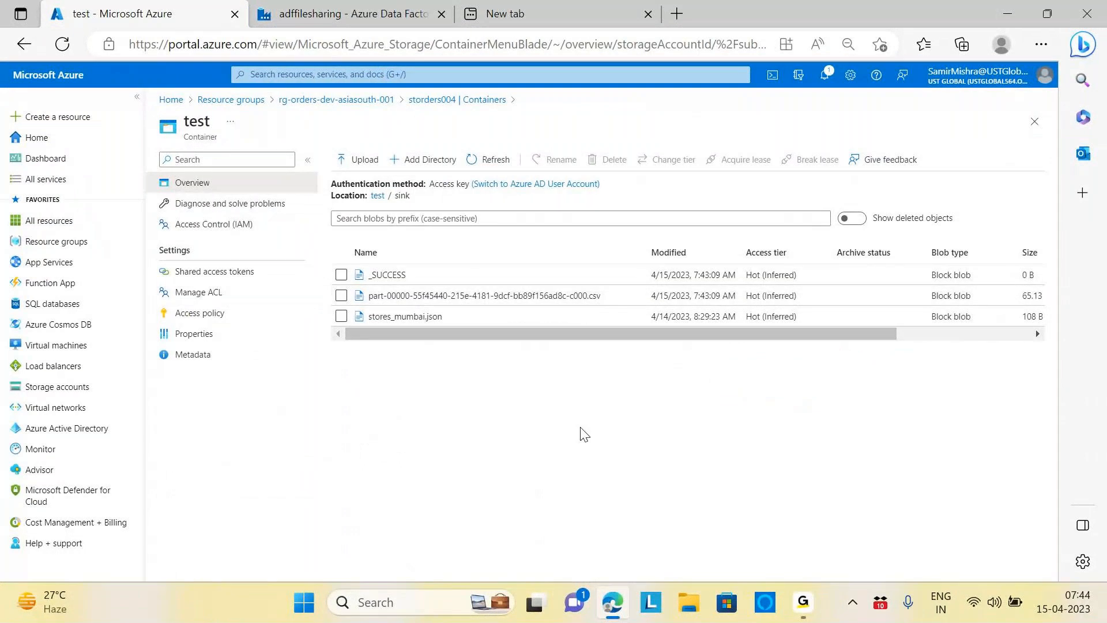
{"action": "key", "text": "ctrl+Tab"}
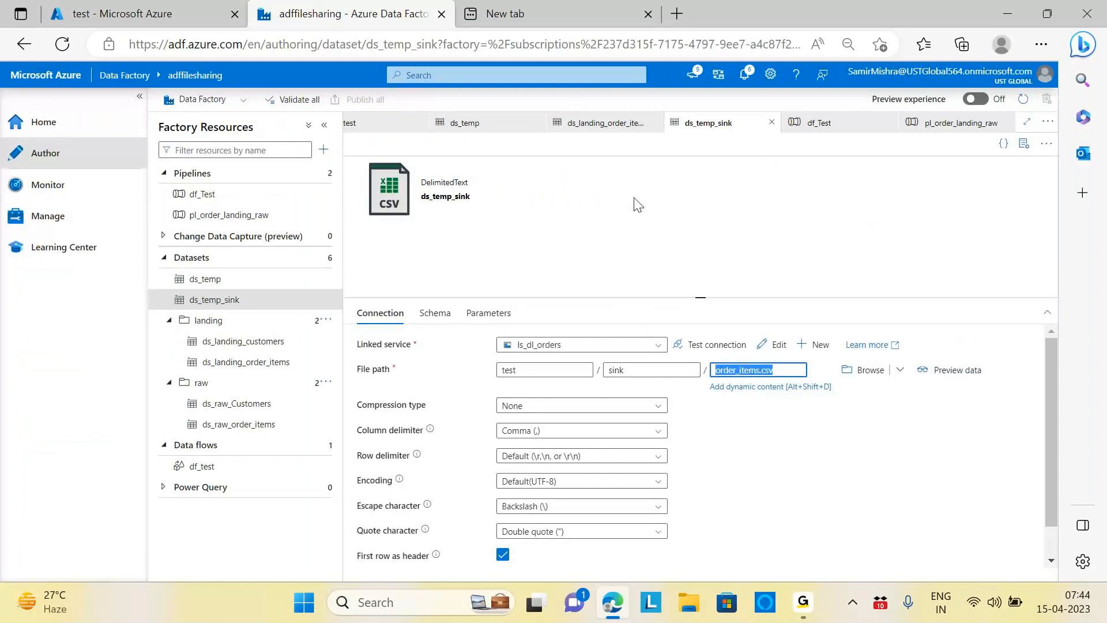
{"action": "left_click", "coordinate": [203, 467]}
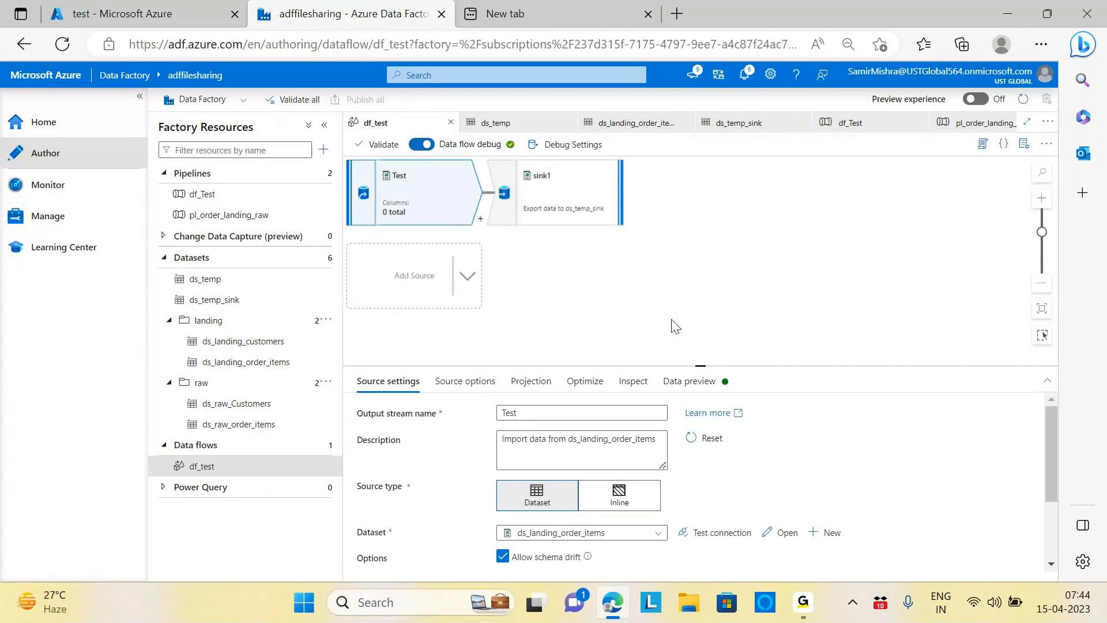
Step: Review the Test source's Source options against the sink container, then search Windows for 'note'
{"action": "left_click", "coordinate": [464, 381]}
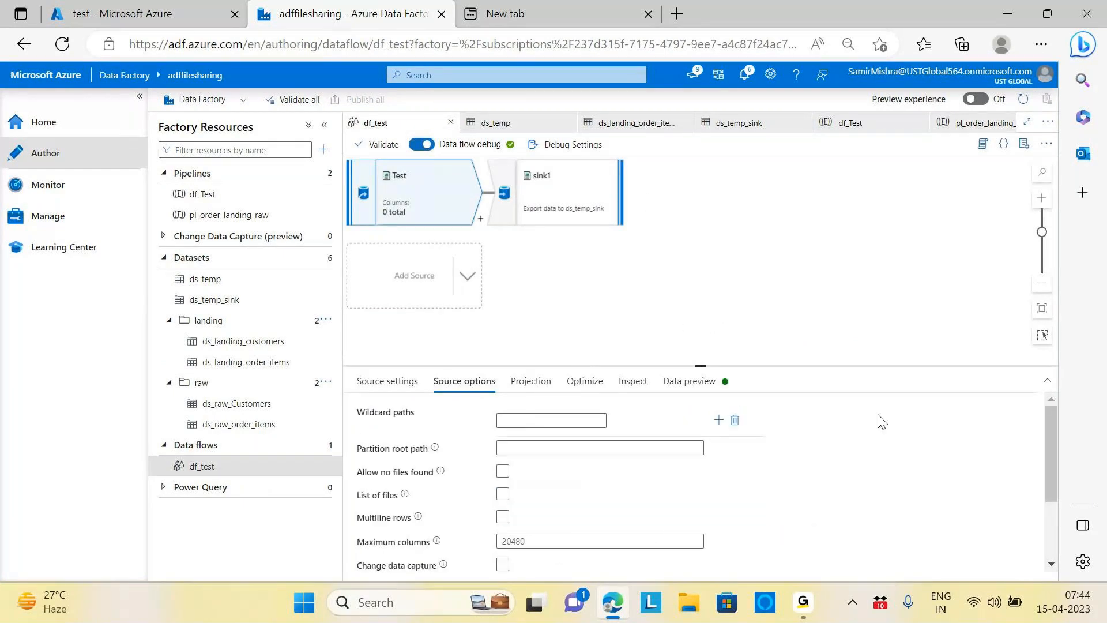
{"action": "scroll", "coordinate": [883, 422], "scroll_direction": "down", "scroll_amount": 1}
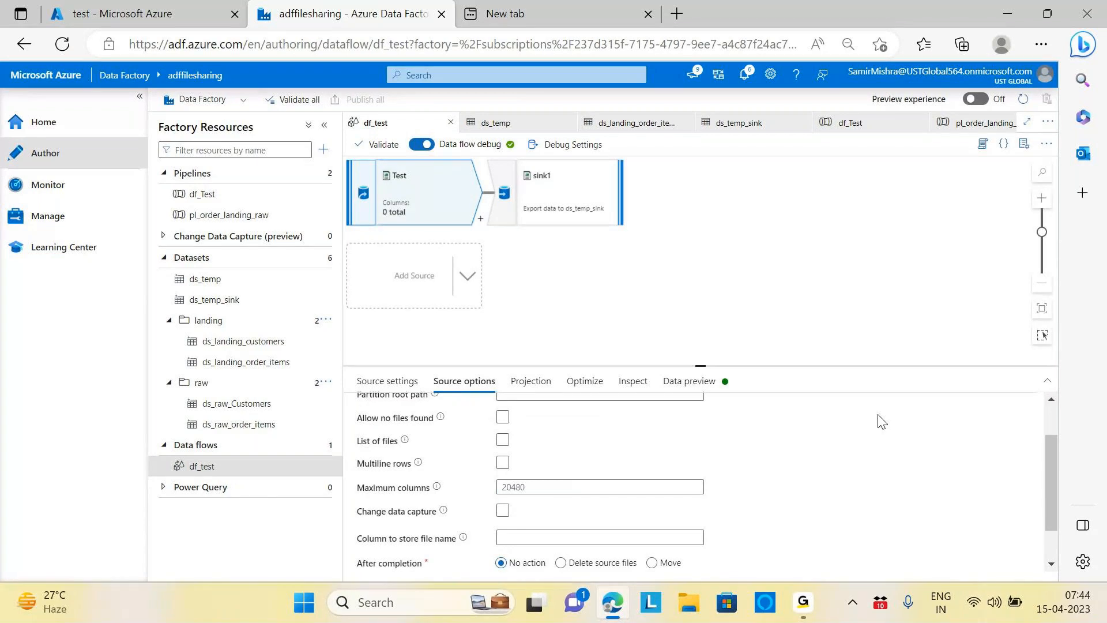
{"action": "scroll", "coordinate": [882, 422], "scroll_direction": "down", "scroll_amount": 1}
{"action": "scroll", "coordinate": [882, 422], "scroll_direction": "up", "scroll_amount": 1}
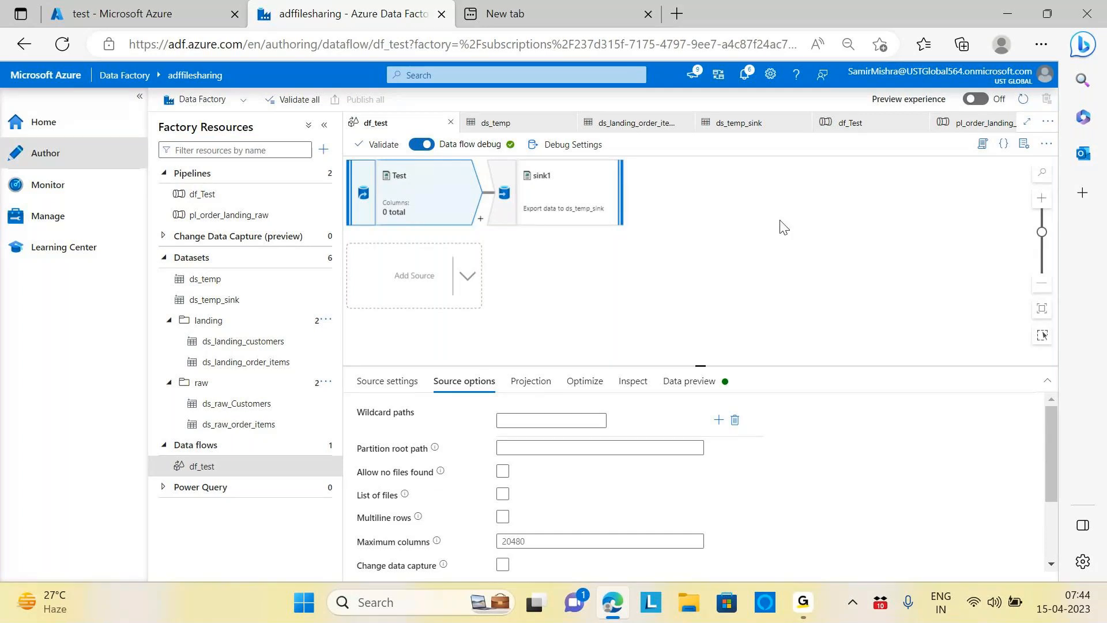
{"action": "left_click", "coordinate": [111, 22]}
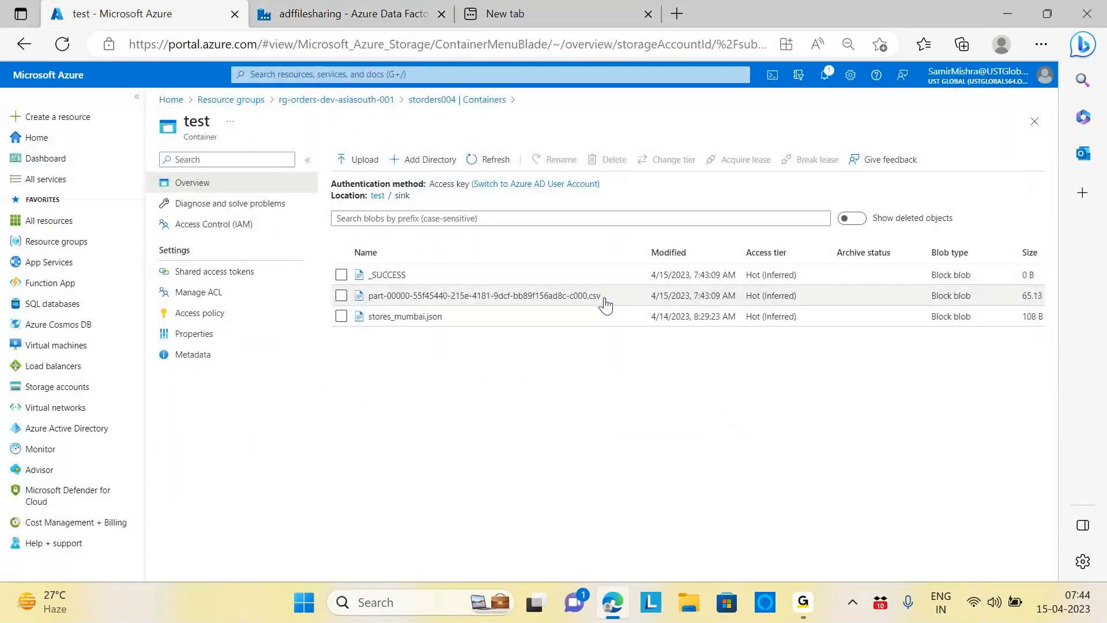
{"action": "left_click", "coordinate": [304, 14]}
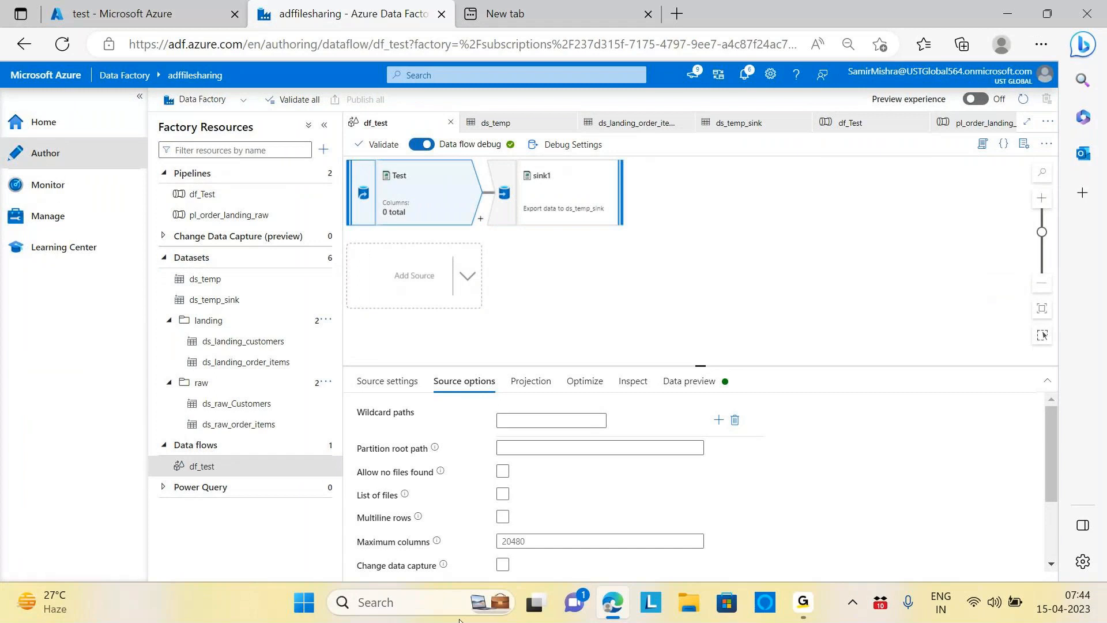
{"action": "left_click", "coordinate": [431, 603]}
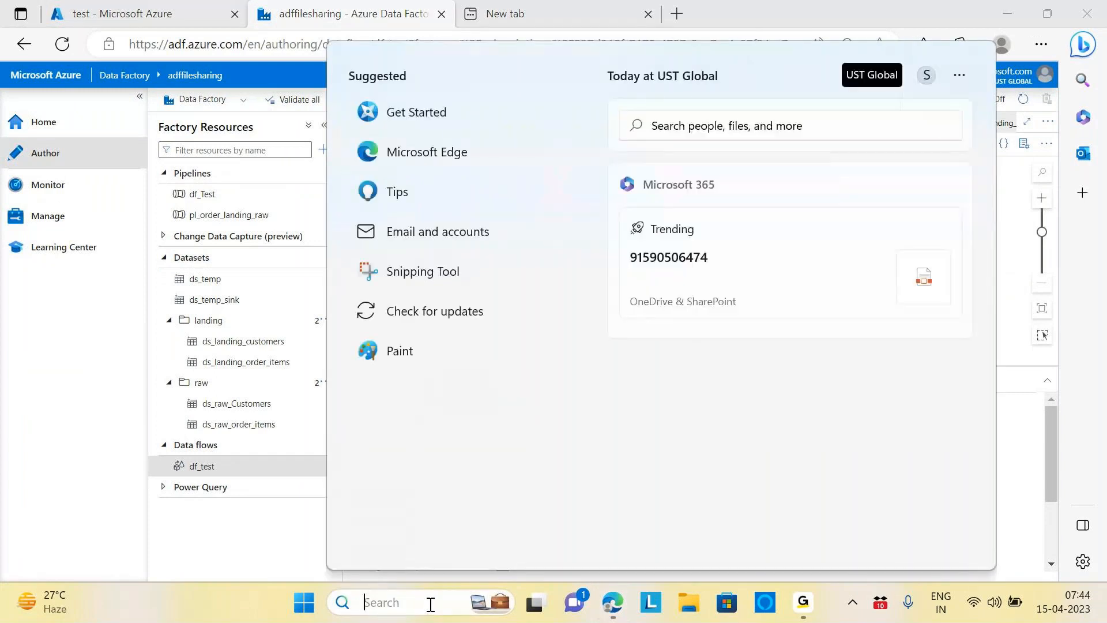
{"action": "type", "text": "note"}
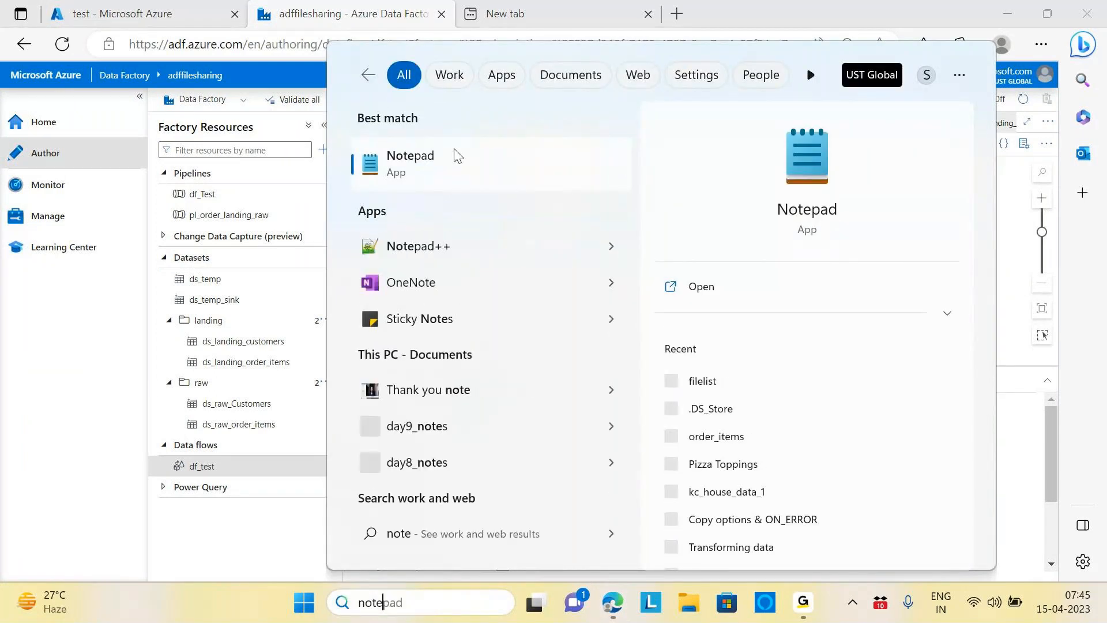
Step: Open Notepad and write the heading 'Partioing:-' followed by a blank line
{"action": "left_click", "coordinate": [476, 175]}
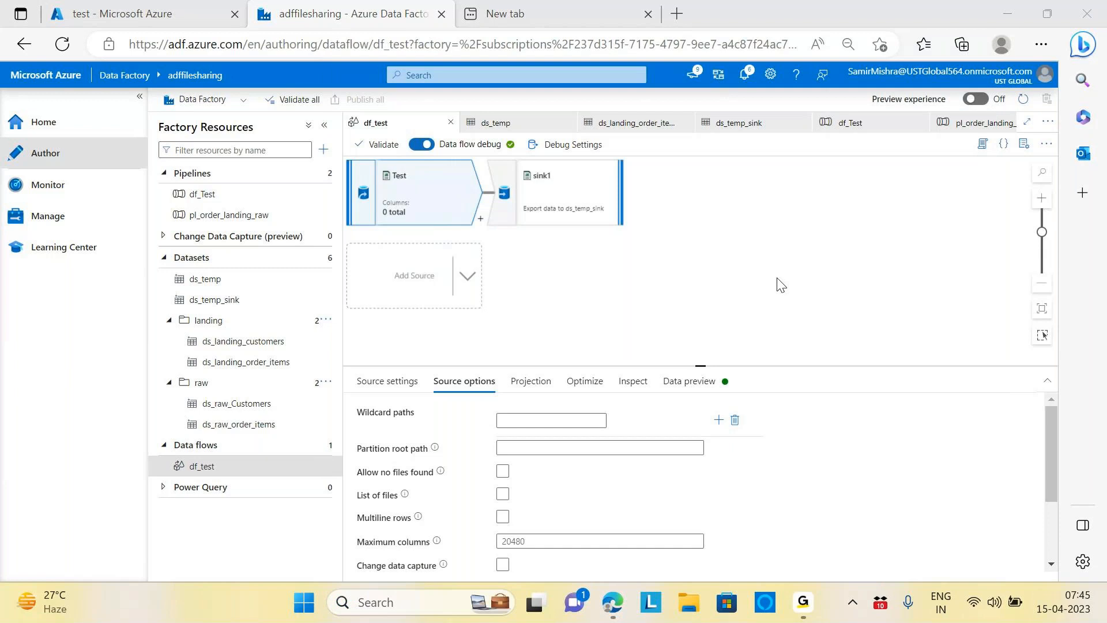
{"action": "left_click_drag", "start_coordinate": [722, 161], "coordinate": [723, 162]}
{"action": "type", "text": "Partioing:-"}
{"action": "key", "text": "Return"}
{"action": "key", "text": "Return"}
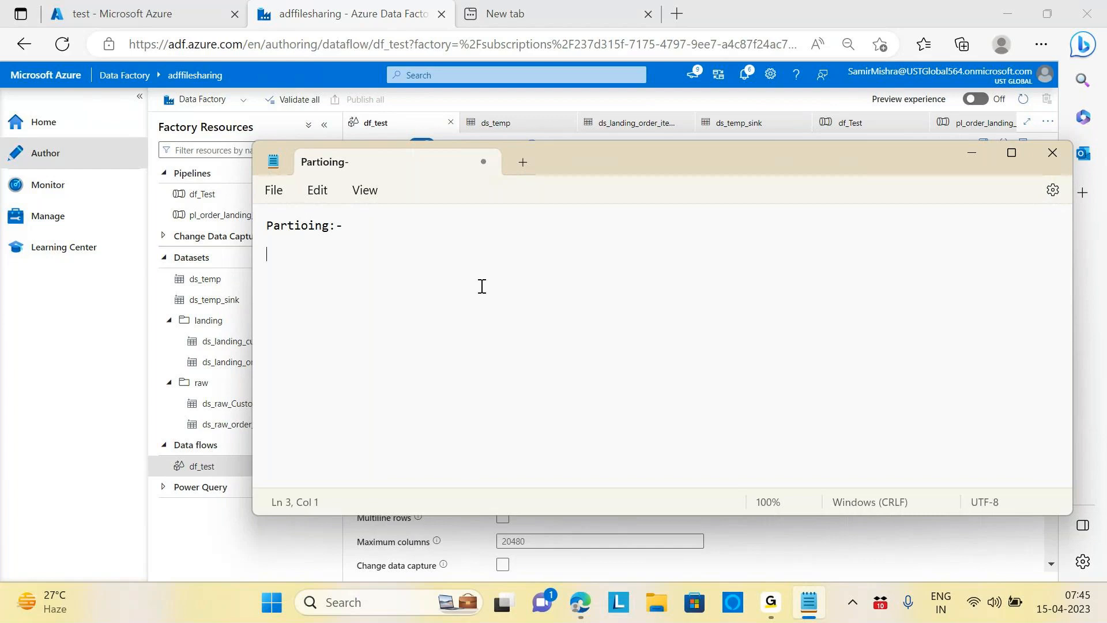
Step: Type the definition: technique used in data processing and storage to divide a large dataset into smaller, more manageable pieces
{"action": "type", "text": "Techniqu"}
{"action": "key", "text": "BackSpace"}
{"action": "key", "text": "BackSpace"}
{"action": "key", "text": "BackSpace"}
{"action": "type", "text": "ique used"}
{"action": "key", "text": "BackSpace"}
{"action": "type", "text": "d in"}
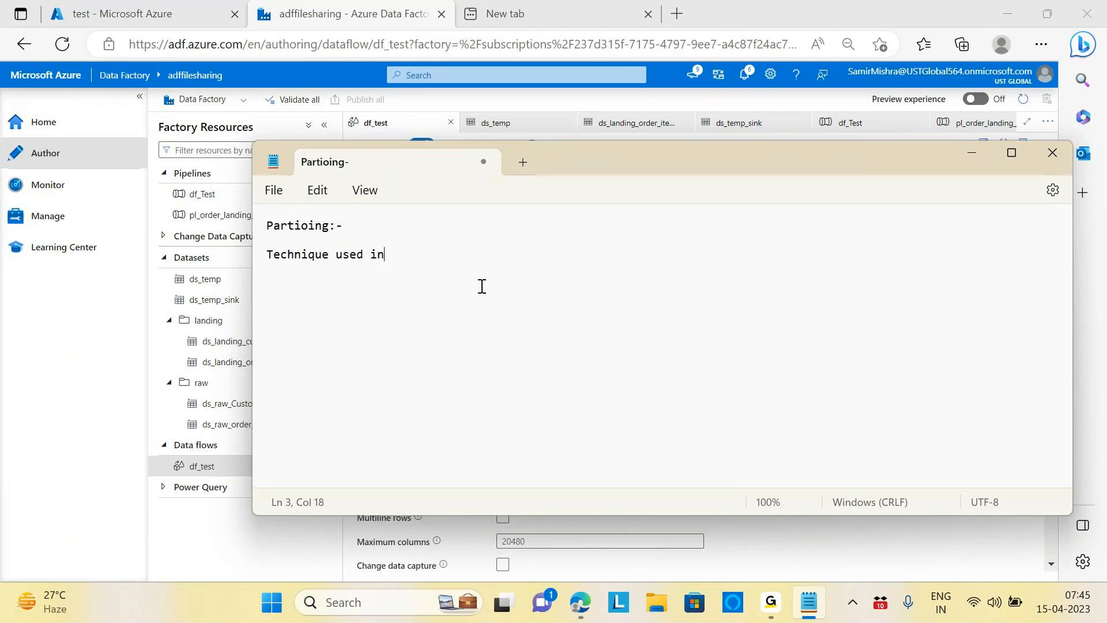
{"action": "type", "text": " dtaa p"}
{"action": "key", "text": "BackSpace"}
{"action": "key", "text": "BackSpace"}
{"action": "key", "text": "BackSpace"}
{"action": "key", "text": "BackSpace"}
{"action": "key", "text": "BackSpace"}
{"action": "type", "text": "ata processing"}
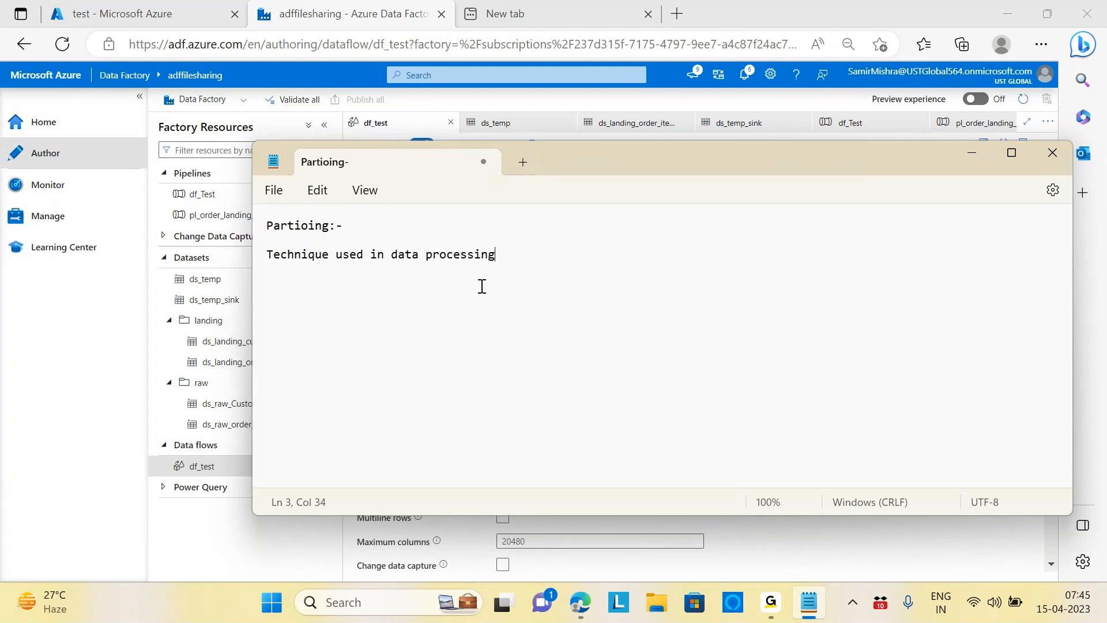
{"action": "type", "text": " and stro"}
{"action": "key", "text": "BackSpace"}
{"action": "key", "text": "BackSpace"}
{"action": "type", "text": "orage "}
{"action": "type", "text": "to f"}
{"action": "key", "text": "BackSpace"}
{"action": "type", "text": "divide a"}
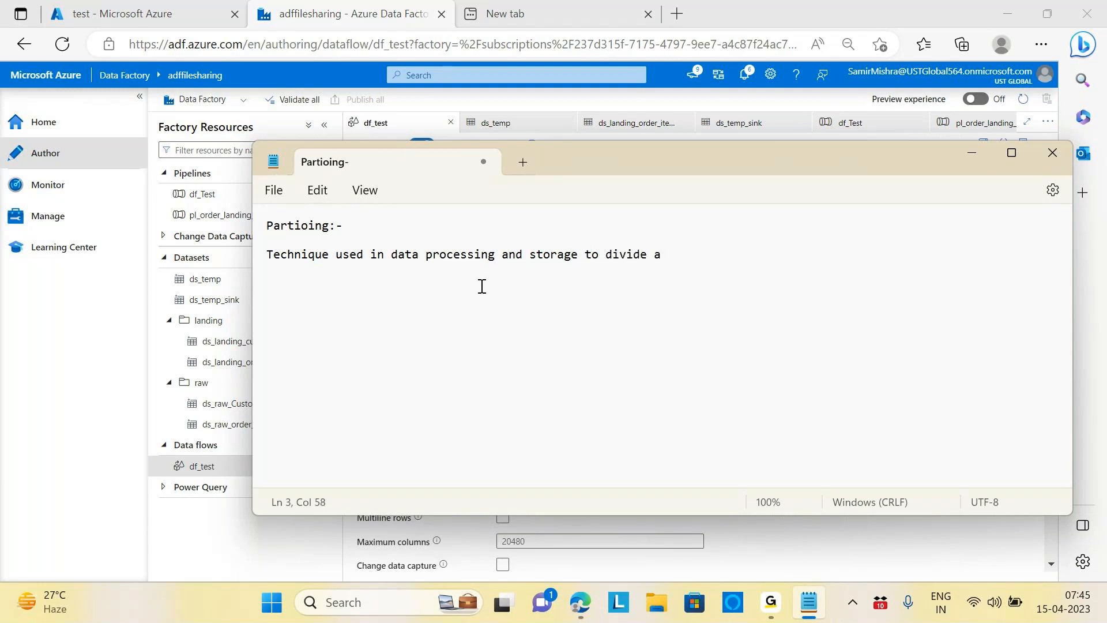
{"action": "type", "text": " large dataset"}
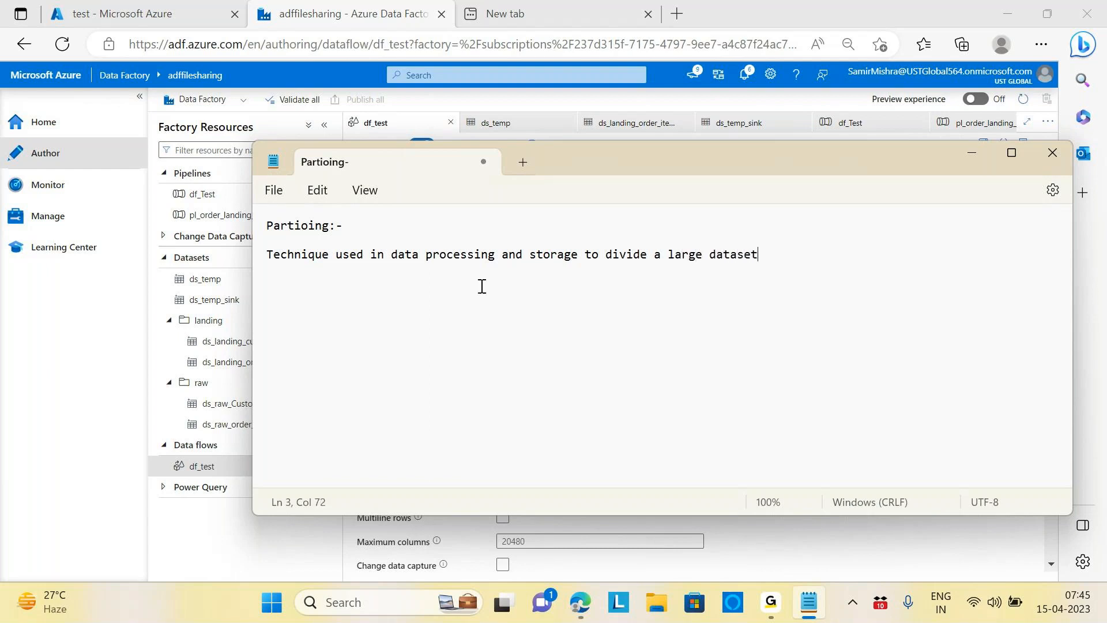
{"action": "type", "text": " into smaller and mor"}
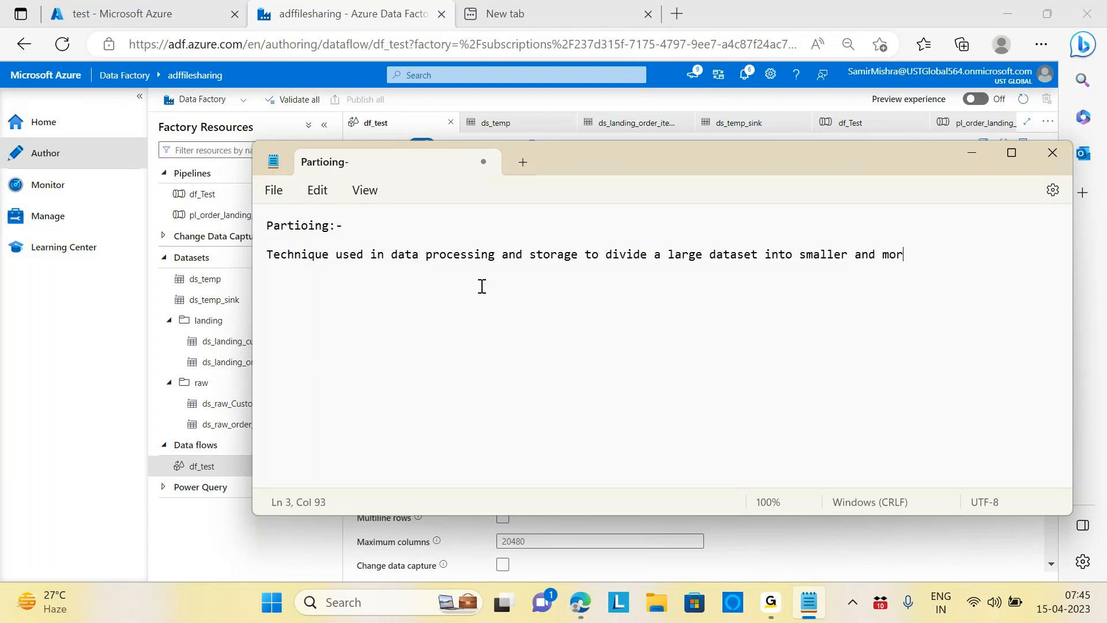
{"action": "type", "text": "e manageable pieces"}
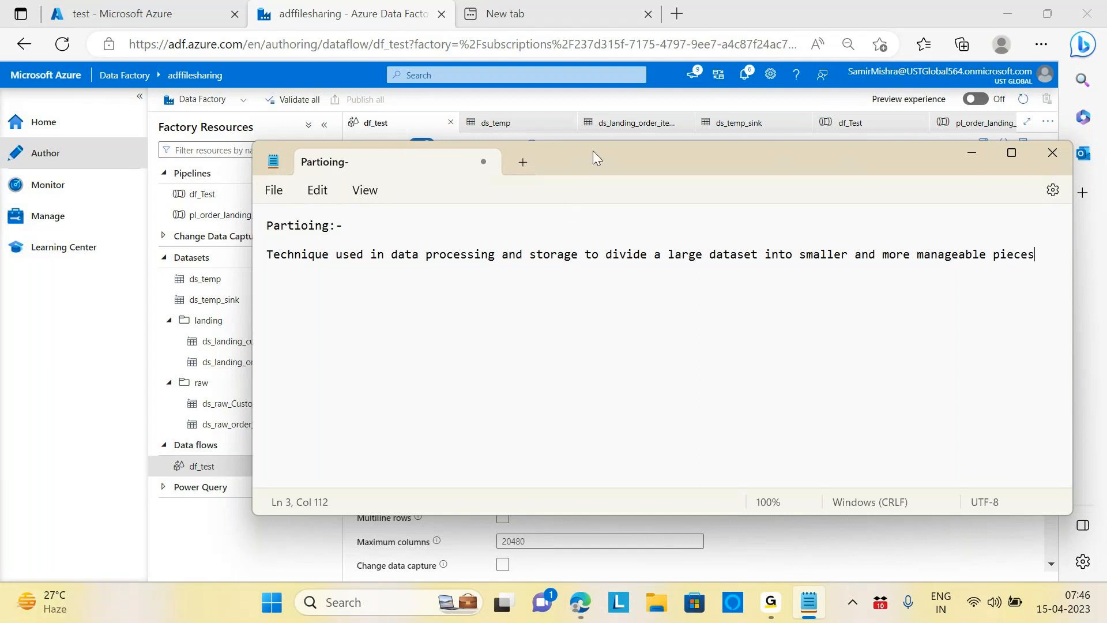
Step: Save the partitioning note with Ctrl+S and return to the test container's file list
{"action": "left_click_drag", "start_coordinate": [266, 255], "coordinate": [1070, 257]}
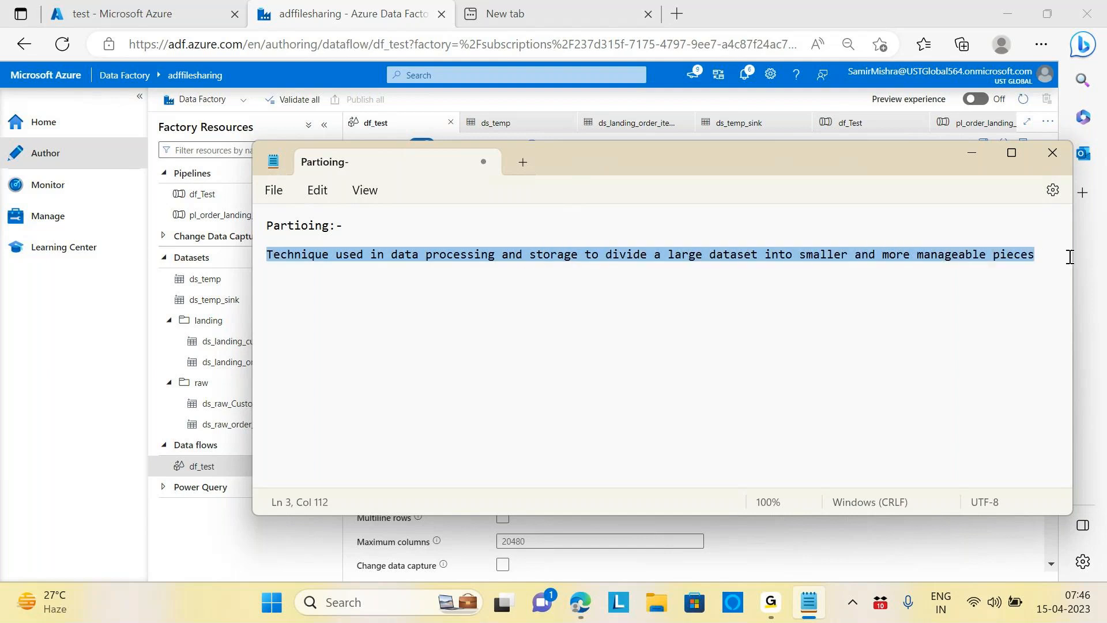
{"action": "key", "text": "ctrl+s"}
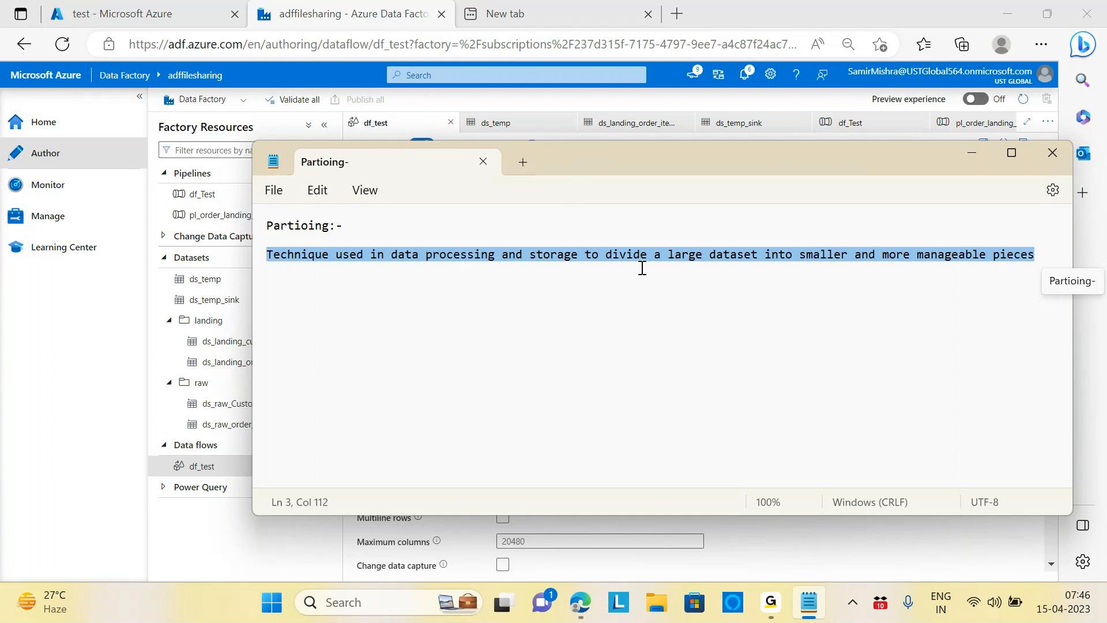
{"action": "left_click", "coordinate": [527, 309]}
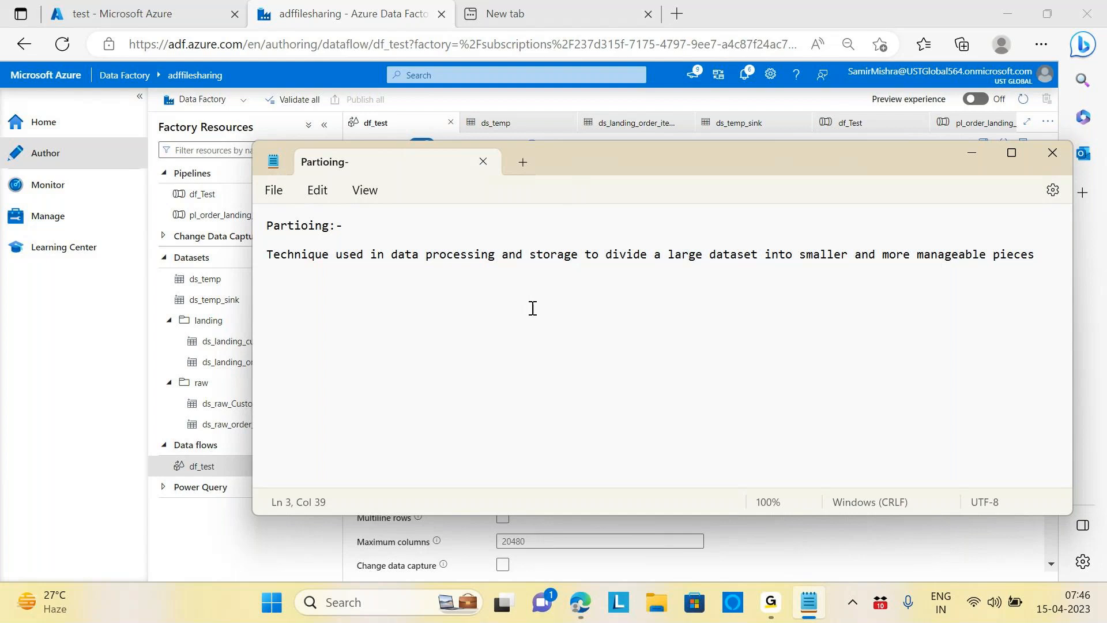
{"action": "left_click", "coordinate": [138, 20]}
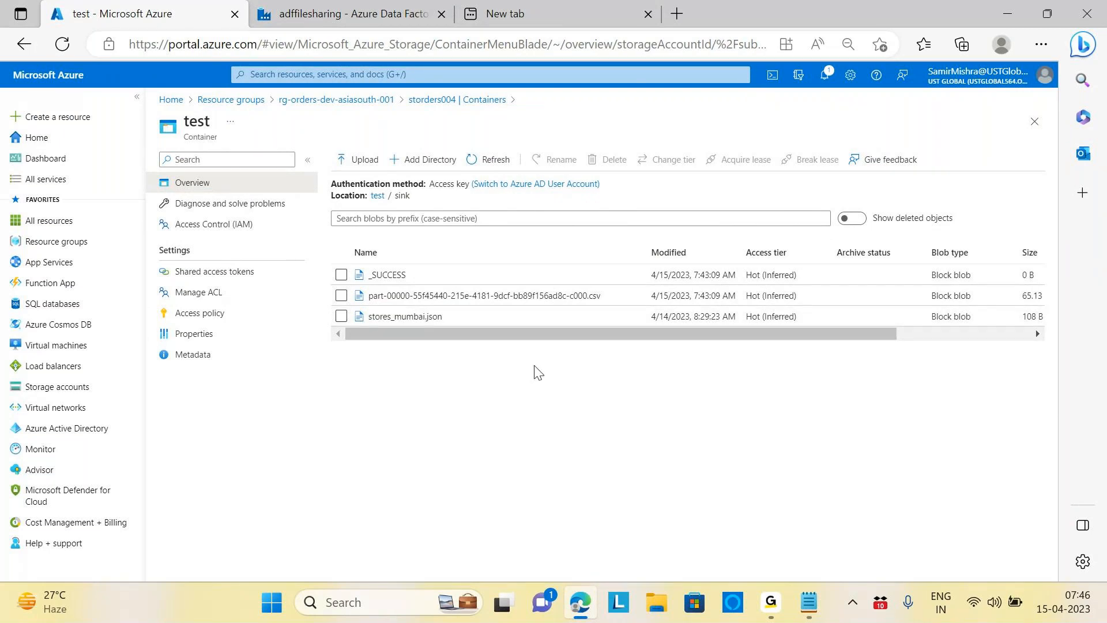
{"action": "left_click", "coordinate": [360, 602]}
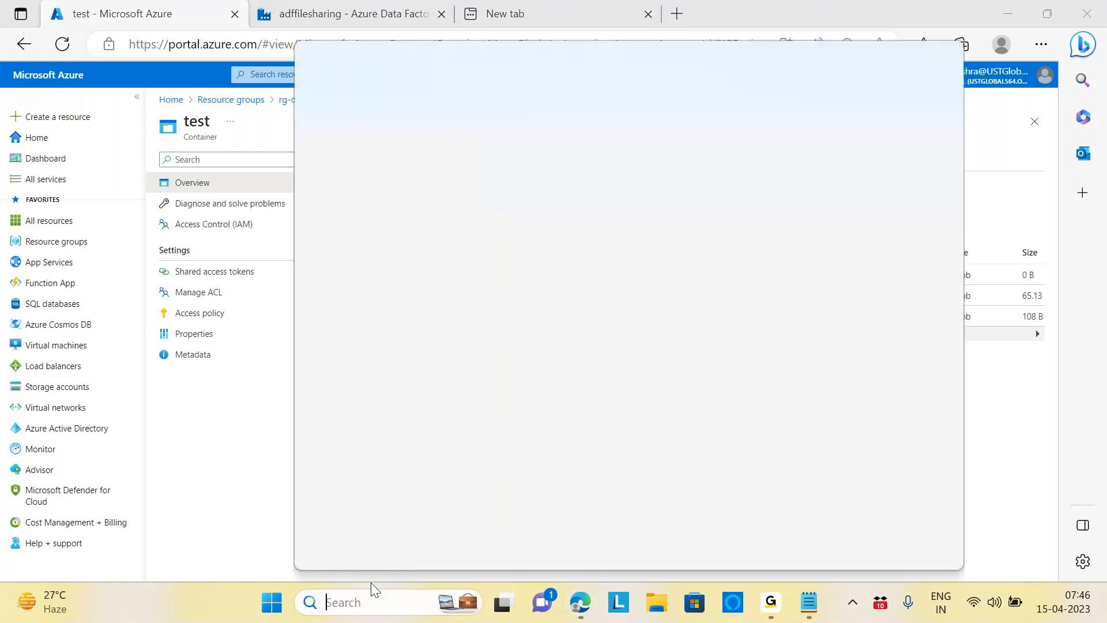
Step: Open Paint and draw a wide rectangle near the top with pencil-sketched characters inside
{"action": "type", "text": "paint"}
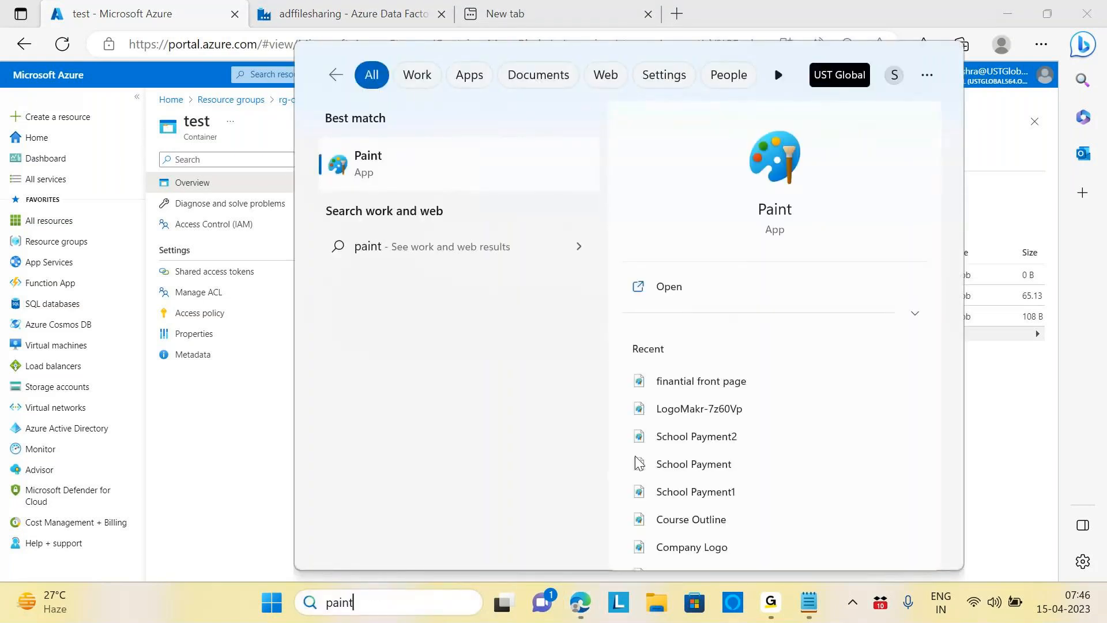
{"action": "left_click", "coordinate": [397, 167]}
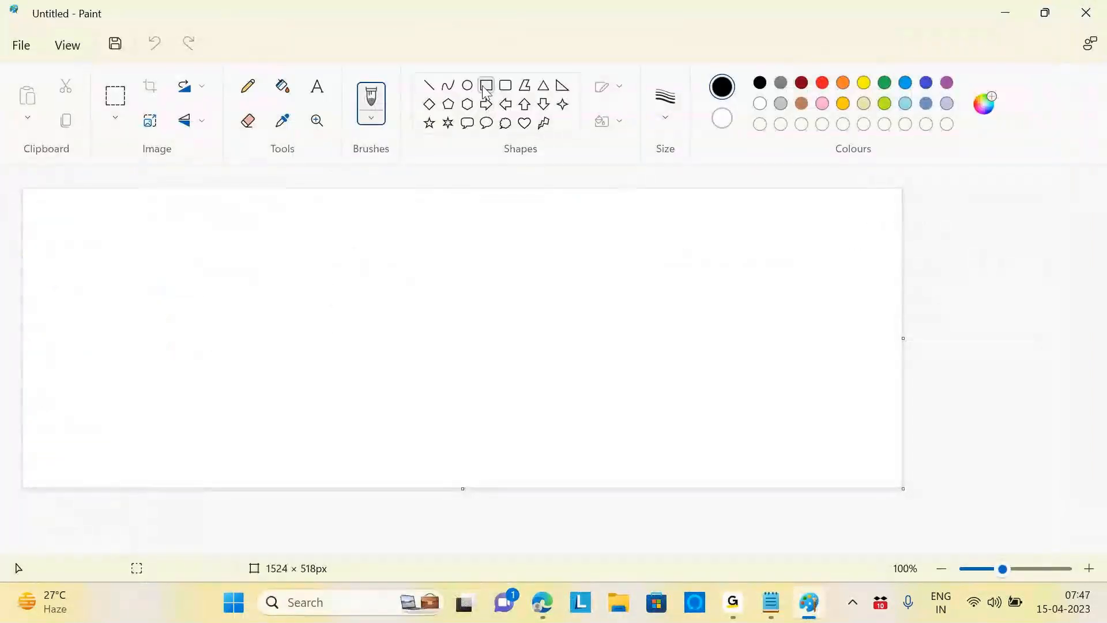
{"action": "left_click", "coordinate": [486, 85]}
{"action": "left_click_drag", "start_coordinate": [300, 197], "coordinate": [588, 271]}
{"action": "left_click", "coordinate": [247, 86]}
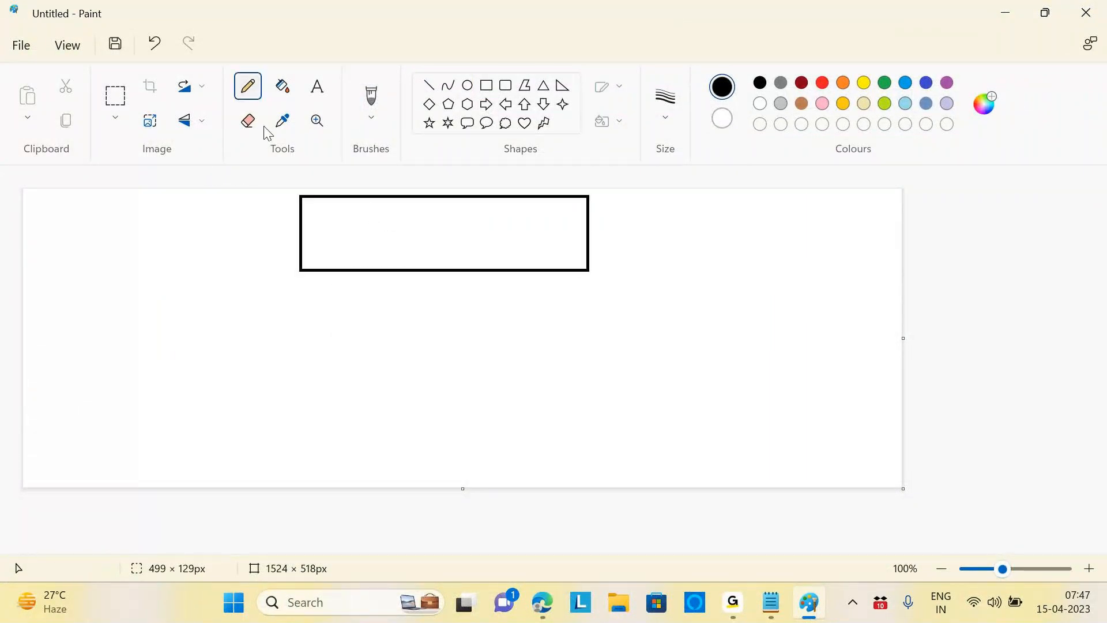
{"action": "mouse_move", "coordinate": [356, 222]}
{"action": "left_mouse_down"}
{"action": "mouse_move", "coordinate": [385, 222]}
{"action": "mouse_move", "coordinate": [388, 249]}
{"action": "mouse_move", "coordinate": [437, 234]}
{"action": "mouse_move", "coordinate": [433, 268]}
{"action": "mouse_move", "coordinate": [463, 256]}
{"action": "mouse_move", "coordinate": [454, 268]}
{"action": "left_mouse_up"}
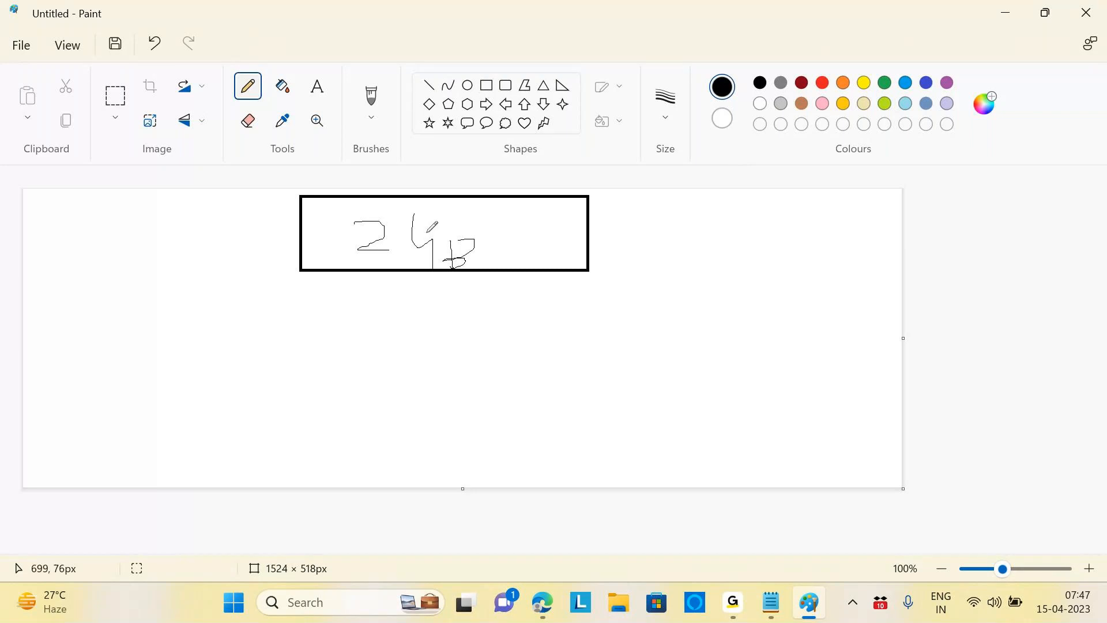
{"action": "left_click", "coordinate": [487, 87]}
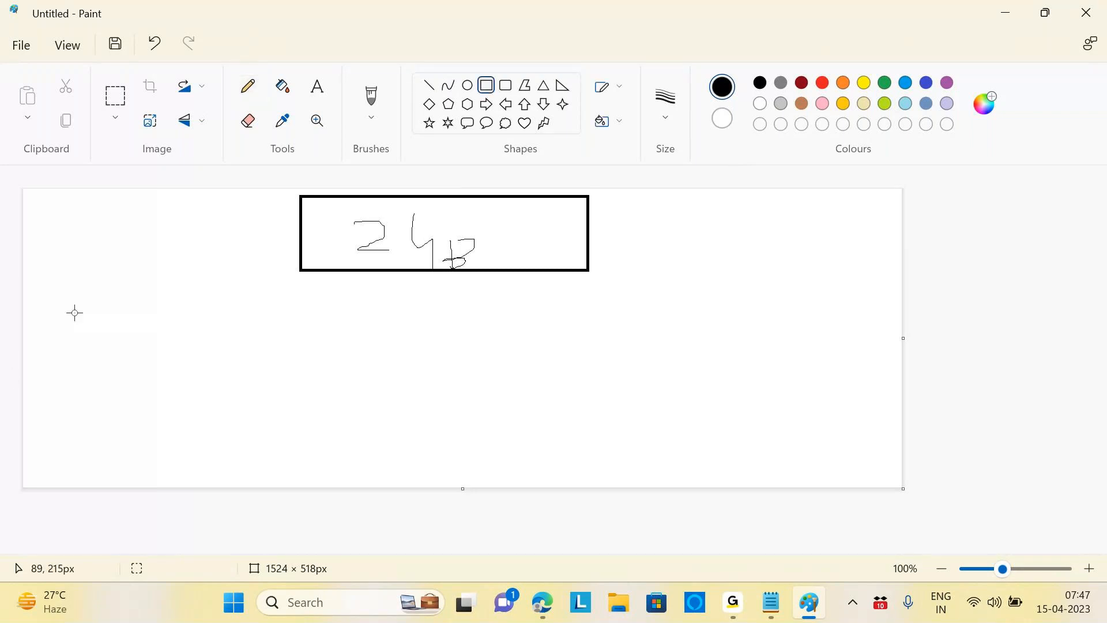
Step: Draw four rectangles in a row below the top box, each with a small bar inside
{"action": "mouse_move", "coordinate": [71, 290]}
{"action": "left_mouse_down"}
{"action": "mouse_move", "coordinate": [77, 396]}
{"action": "mouse_move", "coordinate": [202, 433]}
{"action": "mouse_move", "coordinate": [243, 429]}
{"action": "left_mouse_up"}
{"action": "mouse_move", "coordinate": [331, 289]}
{"action": "left_mouse_down"}
{"action": "mouse_move", "coordinate": [338, 382]}
{"action": "mouse_move", "coordinate": [436, 407]}
{"action": "mouse_move", "coordinate": [448, 458]}
{"action": "mouse_move", "coordinate": [457, 449]}
{"action": "left_mouse_up"}
{"action": "mouse_move", "coordinate": [561, 292]}
{"action": "left_mouse_down"}
{"action": "mouse_move", "coordinate": [569, 428]}
{"action": "mouse_move", "coordinate": [654, 427]}
{"action": "left_mouse_up"}
{"action": "mouse_move", "coordinate": [760, 293]}
{"action": "left_mouse_down"}
{"action": "mouse_move", "coordinate": [817, 440]}
{"action": "mouse_move", "coordinate": [873, 440]}
{"action": "left_mouse_up"}
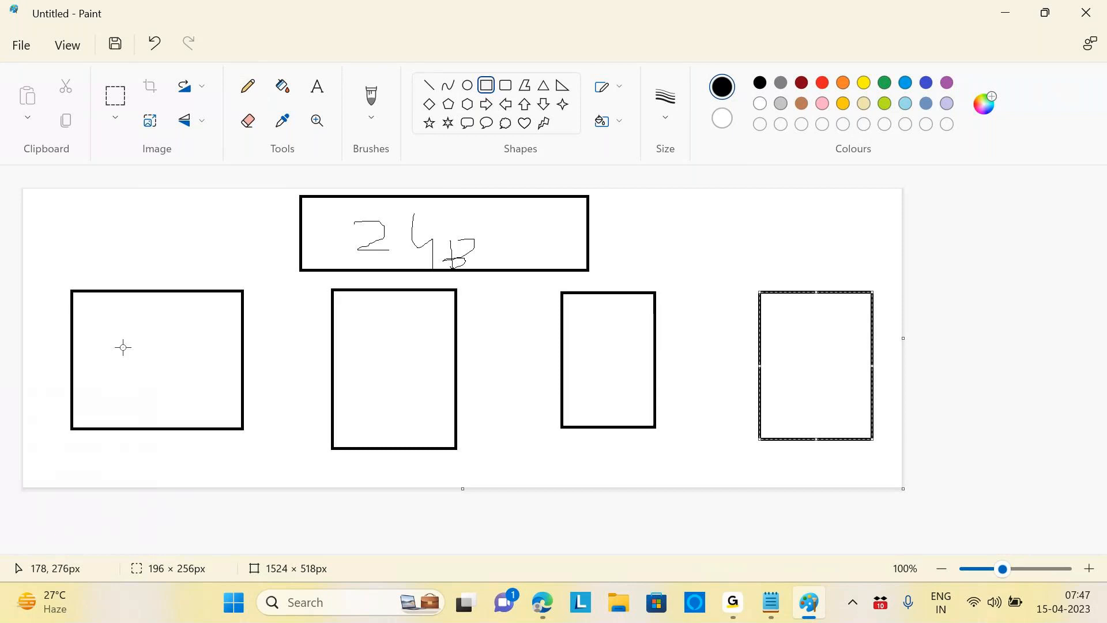
{"action": "left_click_drag", "start_coordinate": [123, 340], "coordinate": [212, 358]}
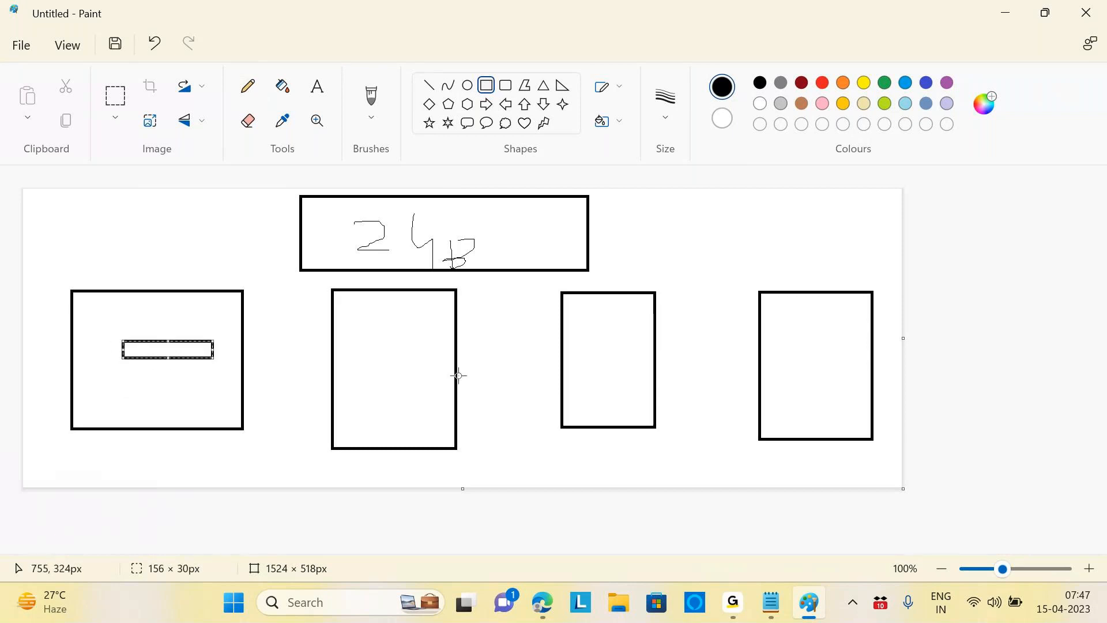
{"action": "mouse_move", "coordinate": [384, 369]}
{"action": "left_mouse_down"}
{"action": "mouse_move", "coordinate": [381, 378]}
{"action": "mouse_move", "coordinate": [389, 372]}
{"action": "left_mouse_up"}
{"action": "left_click_drag", "start_coordinate": [618, 362], "coordinate": [604, 366]}
{"action": "left_click_drag", "start_coordinate": [857, 359], "coordinate": [800, 368]}
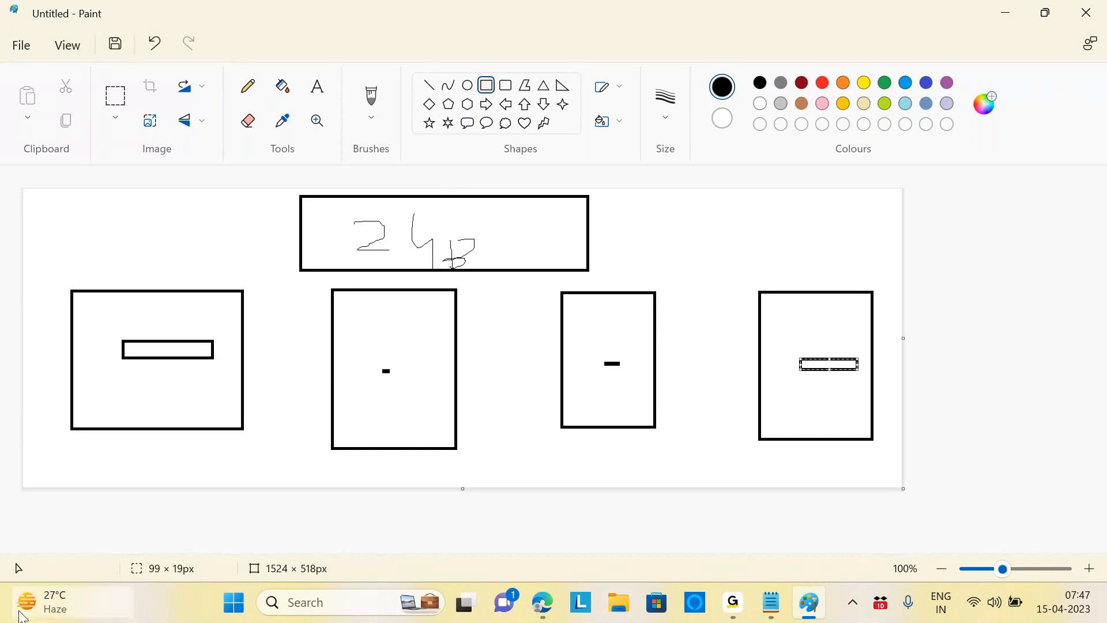
Step: Bring the Azure portal browser window back from the taskbar
{"action": "mouse_move", "coordinate": [23, 603]}
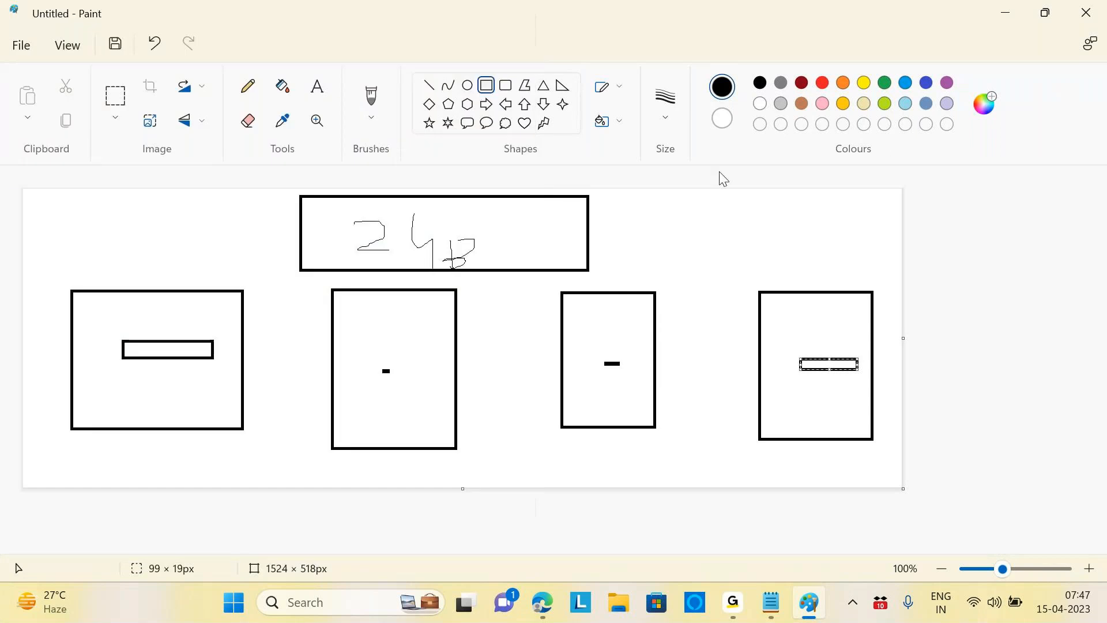
{"action": "left_click", "coordinate": [619, 604]}
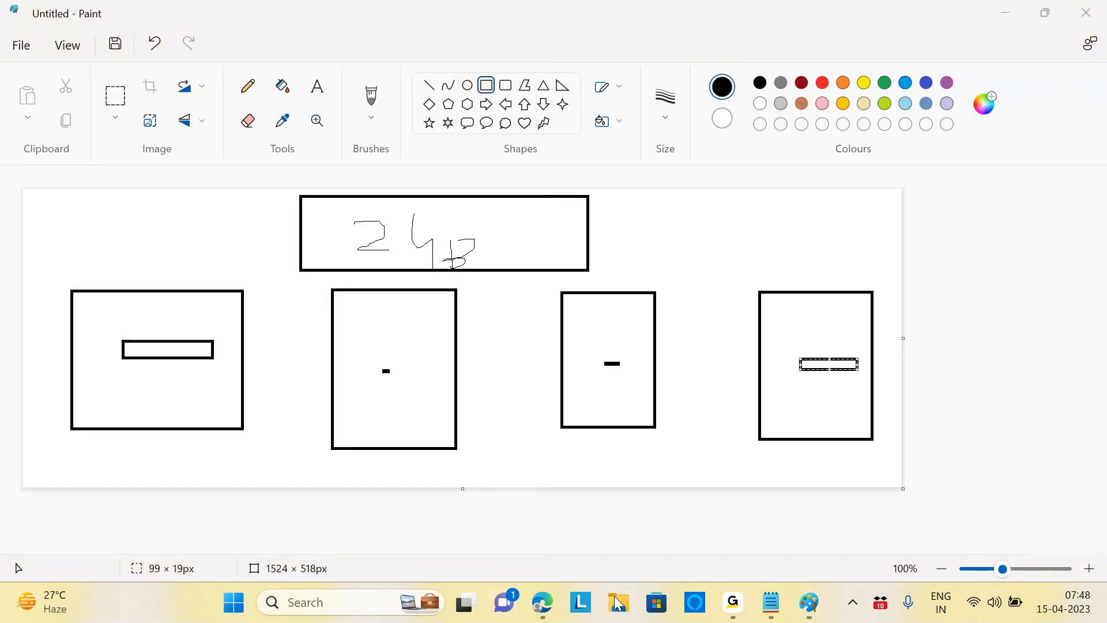
{"action": "left_click", "coordinate": [544, 603]}
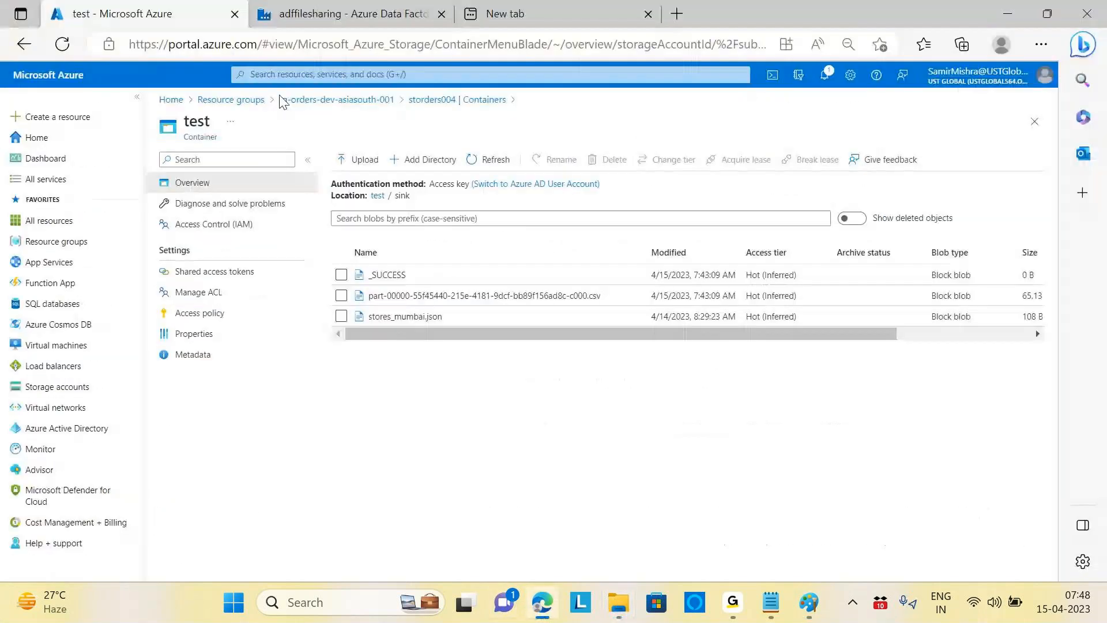
Step: Set the df_test Test source's Optimize partitioning to Set partitioning (Round Robin, 2 partitions)
{"action": "left_click", "coordinate": [355, 10]}
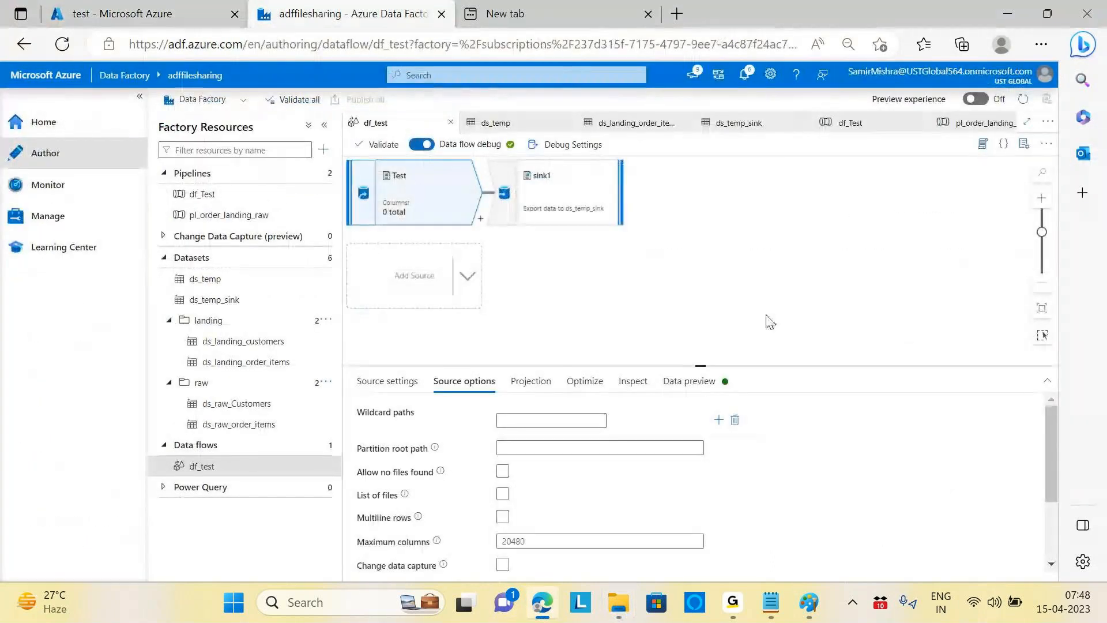
{"action": "left_click", "coordinate": [580, 384]}
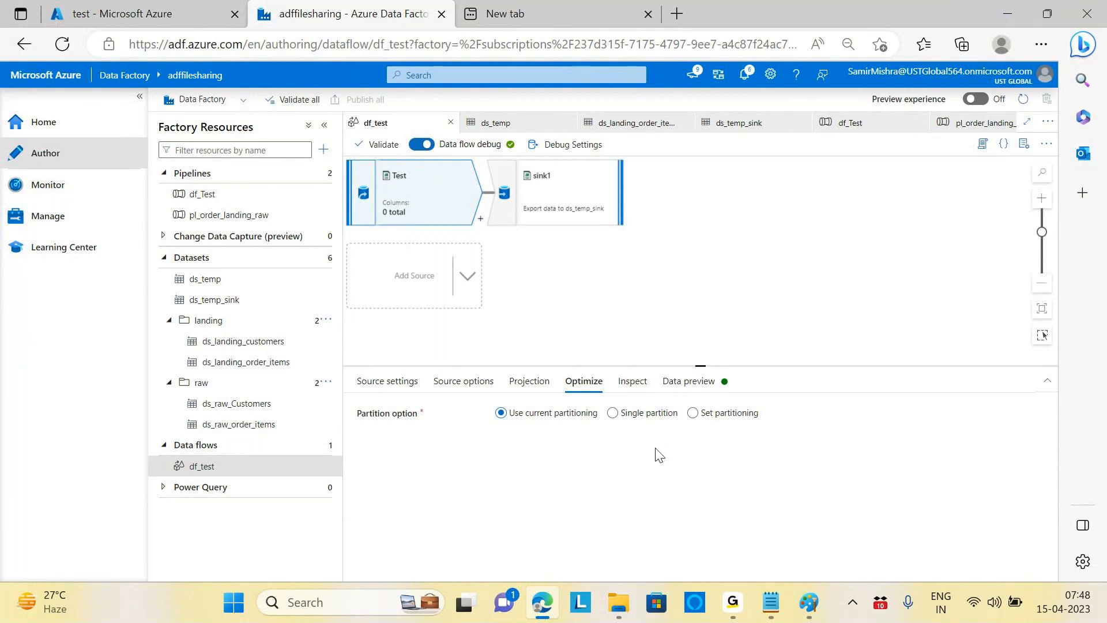
{"action": "left_click", "coordinate": [697, 413]}
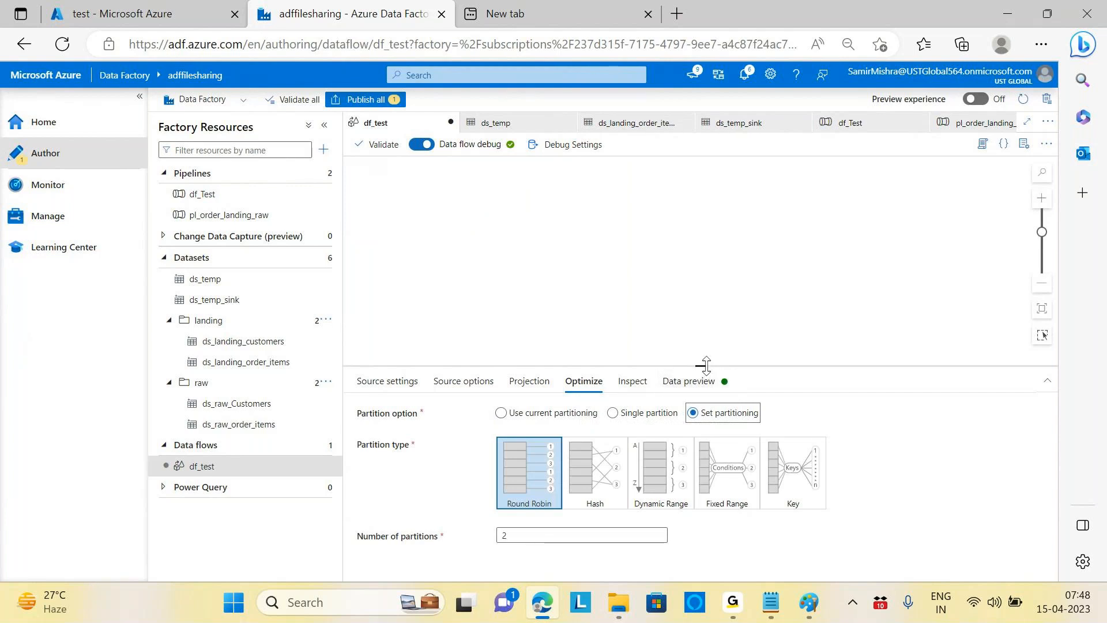
Step: Give the Test source Hash partitioning with 2 partitions and no hash column
{"action": "left_click_drag", "start_coordinate": [702, 366], "coordinate": [764, 239]}
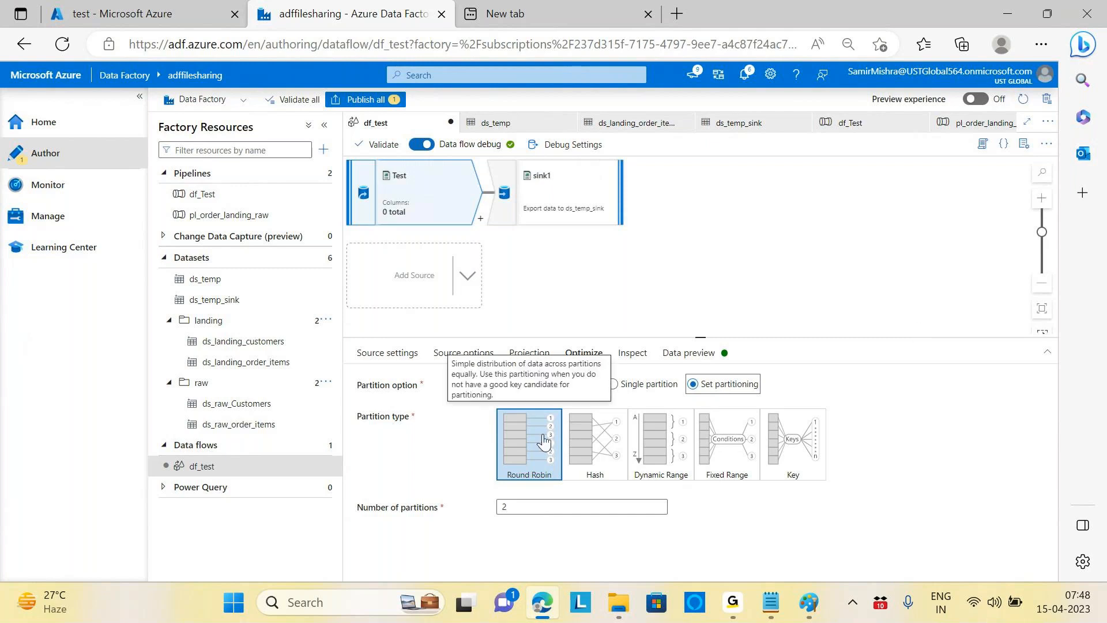
{"action": "left_click", "coordinate": [603, 452]}
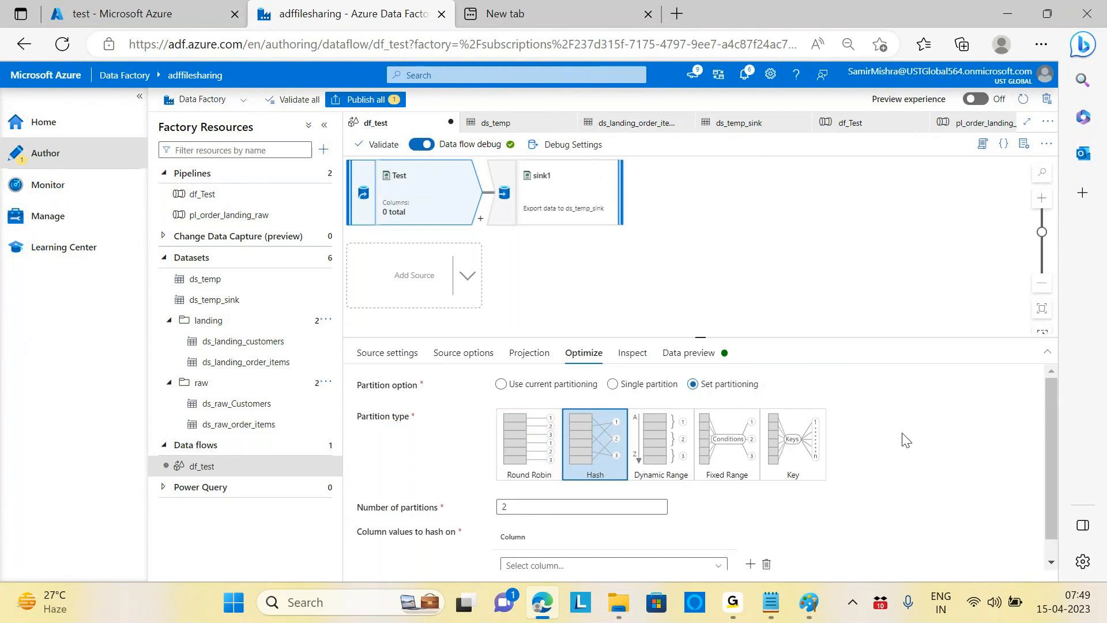
{"action": "scroll", "coordinate": [904, 440], "scroll_direction": "down", "scroll_amount": 1}
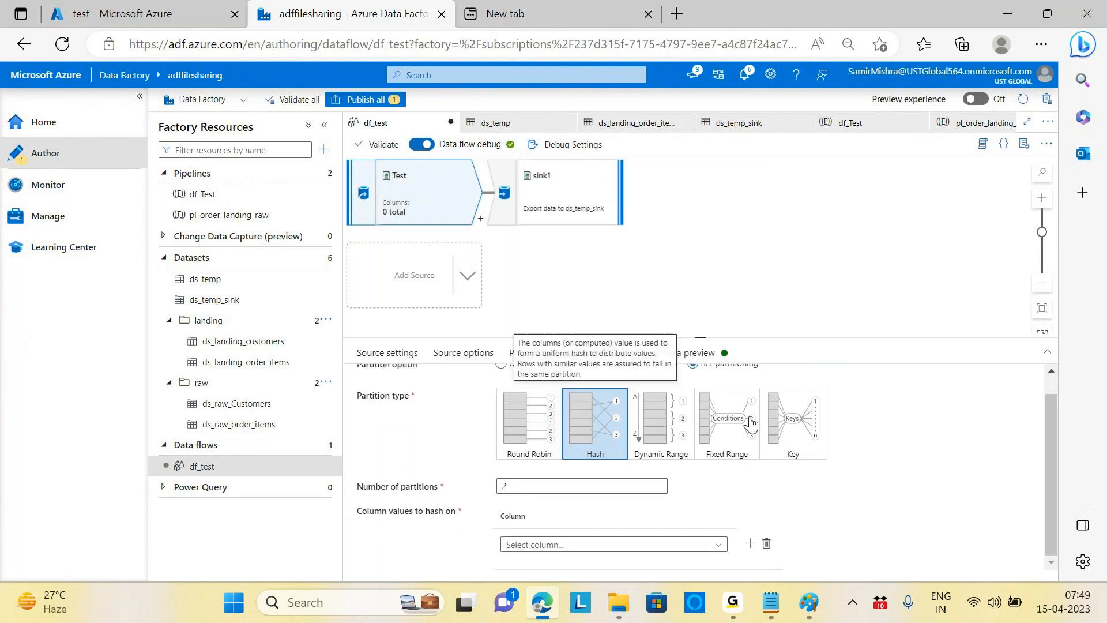
{"action": "scroll", "coordinate": [898, 410], "scroll_direction": "up", "scroll_amount": 1}
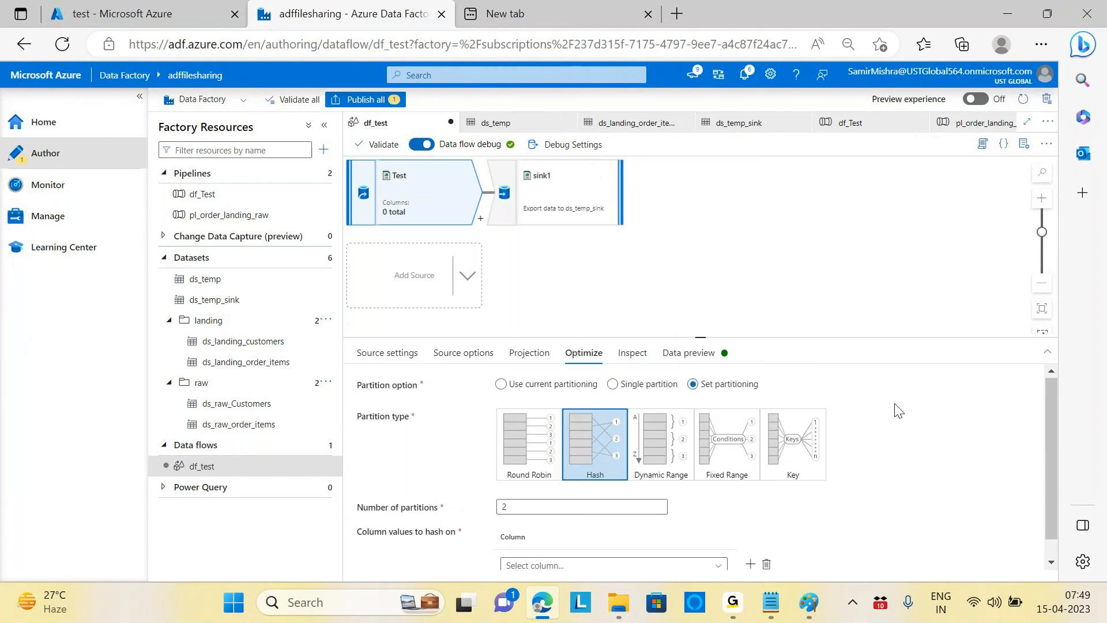
{"action": "left_click", "coordinate": [502, 386]}
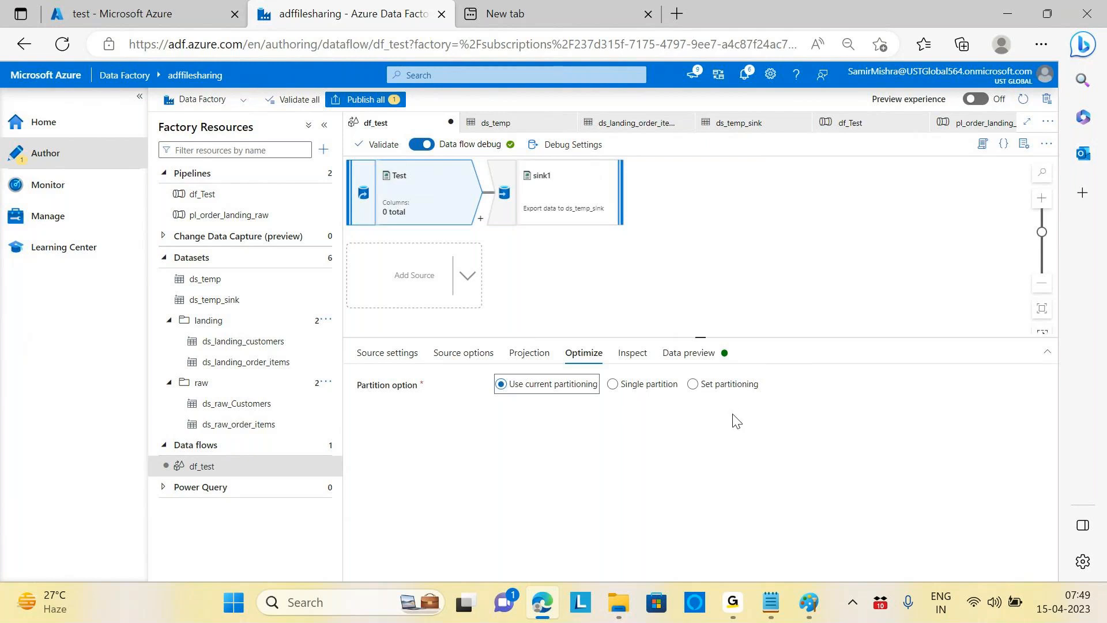
{"action": "left_click", "coordinate": [692, 386]}
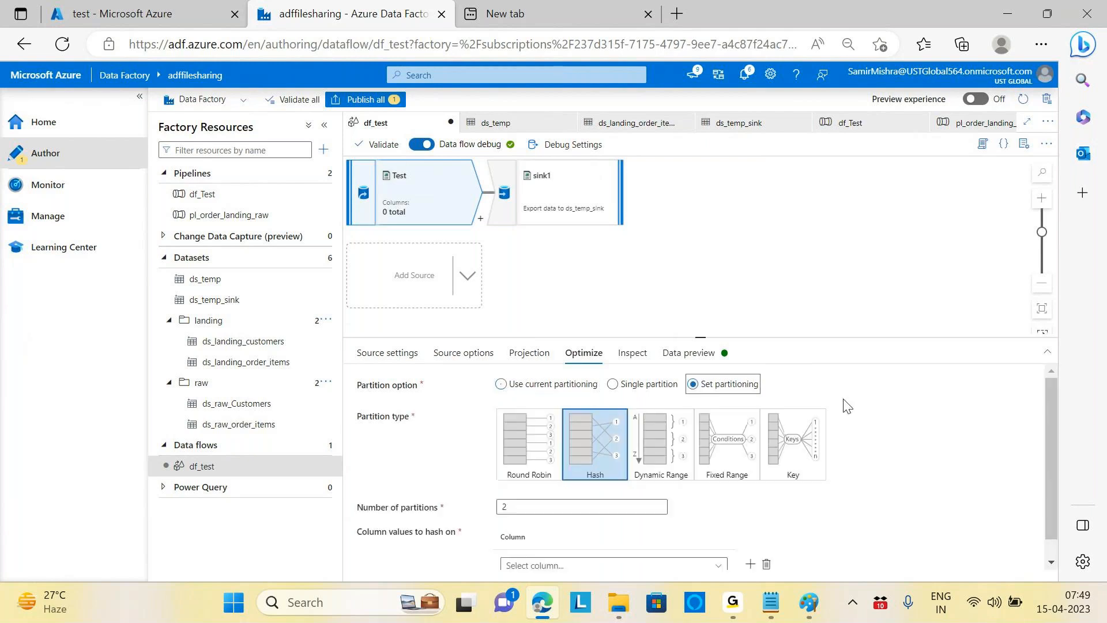
Step: Switch the Test source's partition type to Key and check the key column picker
{"action": "left_click", "coordinate": [799, 444]}
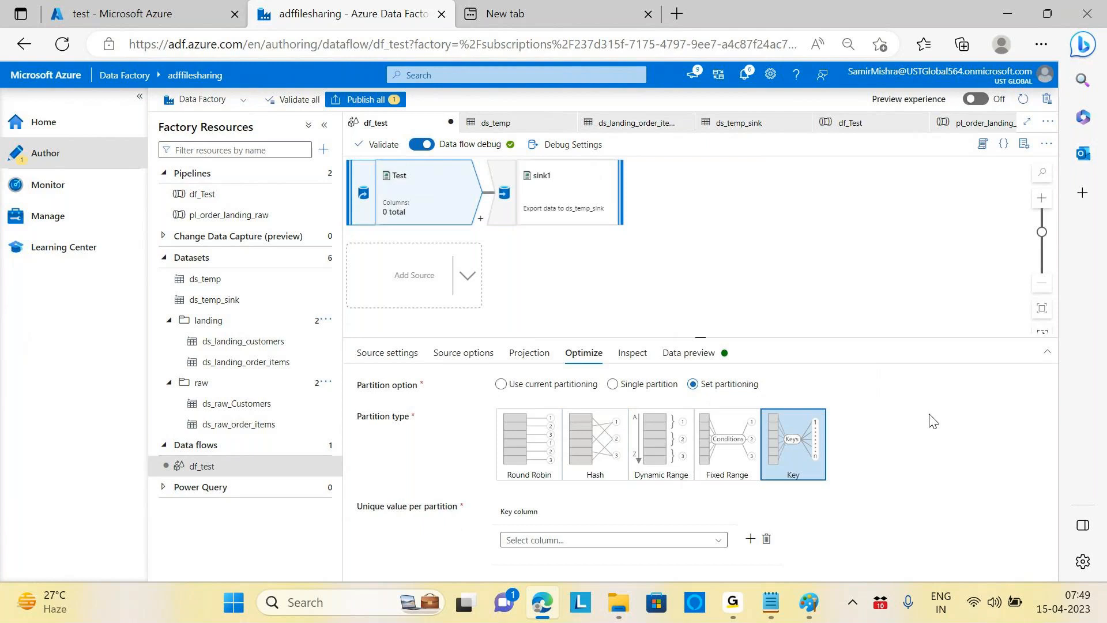
{"action": "left_click", "coordinate": [718, 542]}
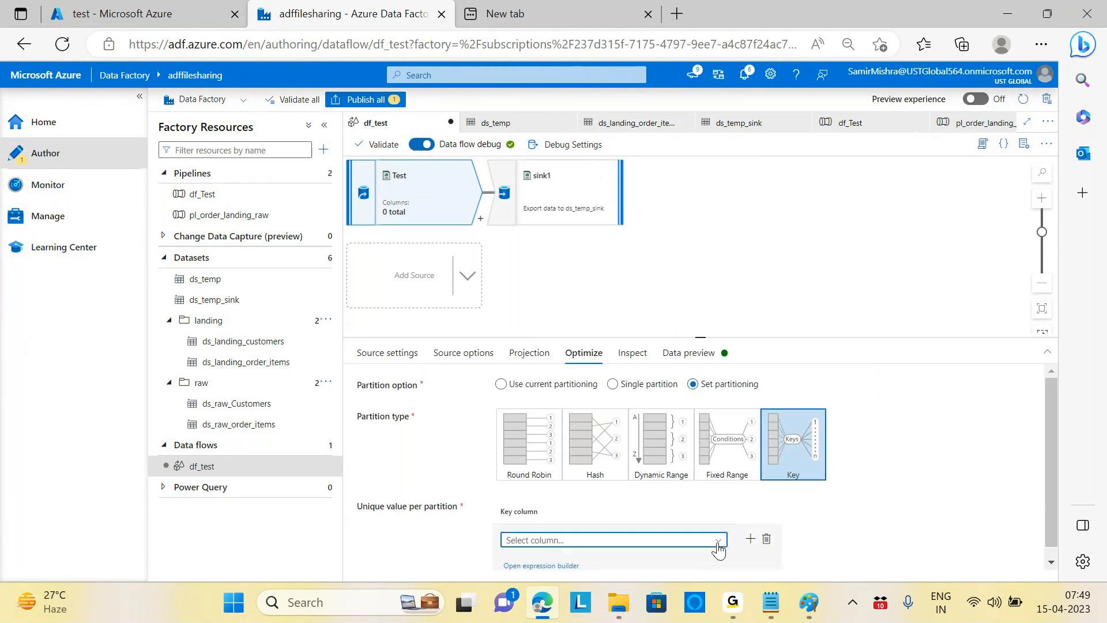
{"action": "scroll", "coordinate": [719, 549], "scroll_direction": "down", "scroll_amount": 1}
{"action": "left_click", "coordinate": [946, 493]}
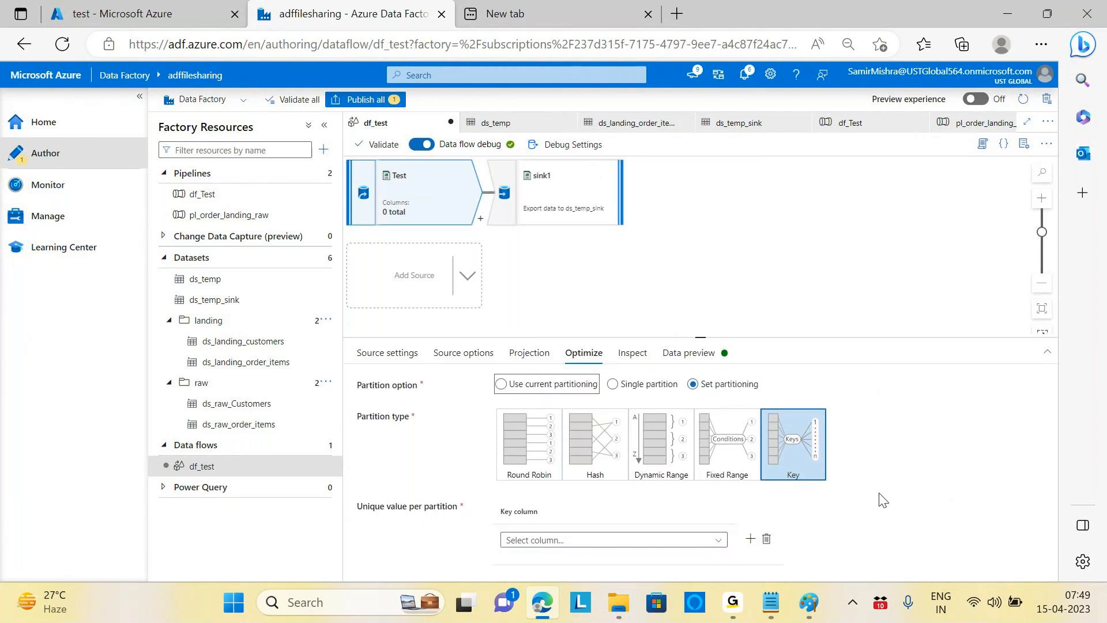
Step: Add and remove a second key column row, leaving one empty key column
{"action": "left_click", "coordinate": [750, 539]}
{"action": "scroll", "coordinate": [857, 499], "scroll_direction": "down", "scroll_amount": 1}
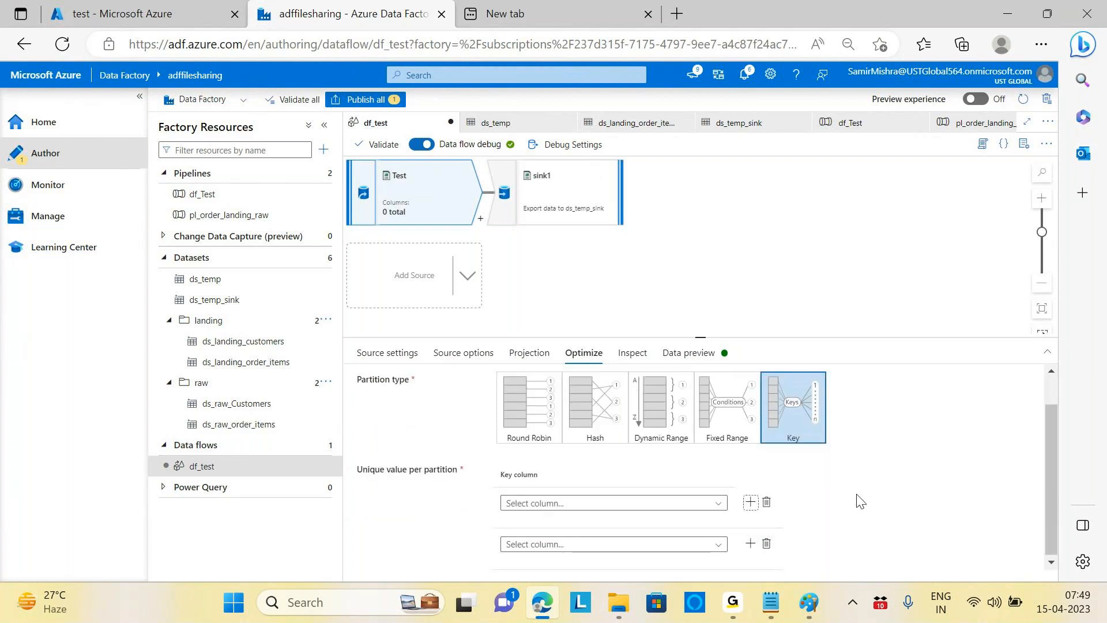
{"action": "left_click", "coordinate": [766, 554]}
{"action": "scroll", "coordinate": [916, 464], "scroll_direction": "up", "scroll_amount": 1}
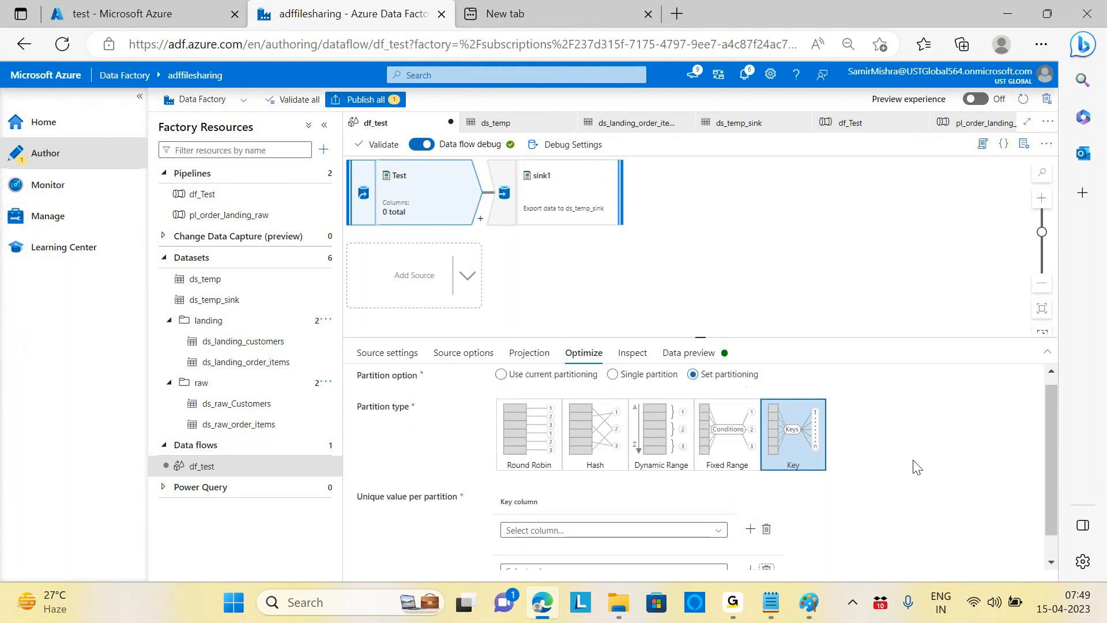
{"action": "scroll", "coordinate": [899, 464], "scroll_direction": "down", "scroll_amount": 1}
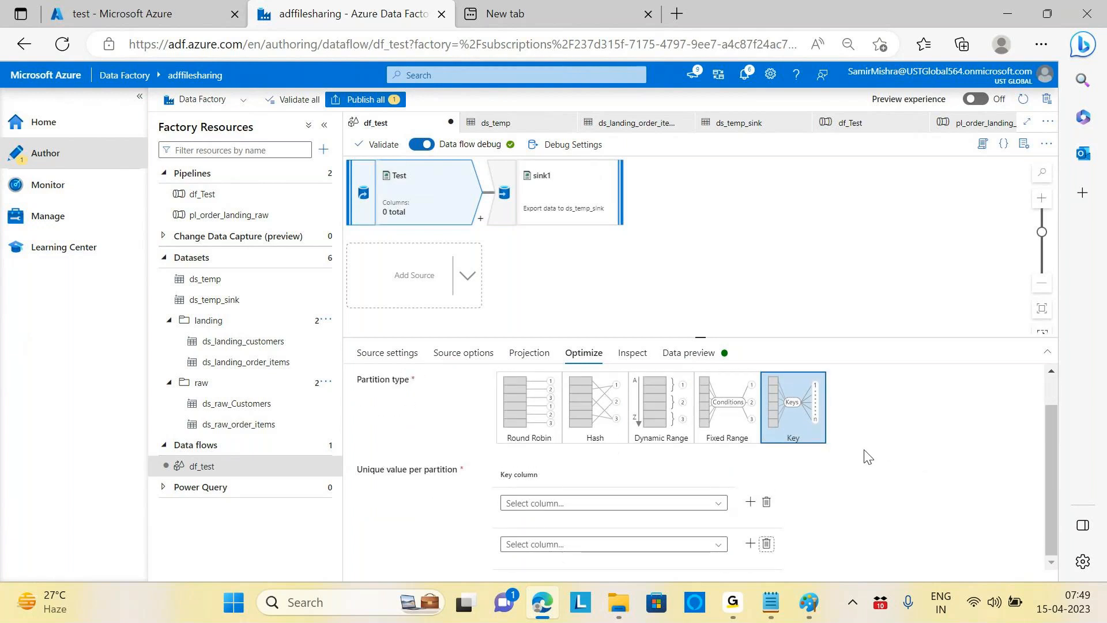
{"action": "mouse_move", "coordinate": [712, 507]}
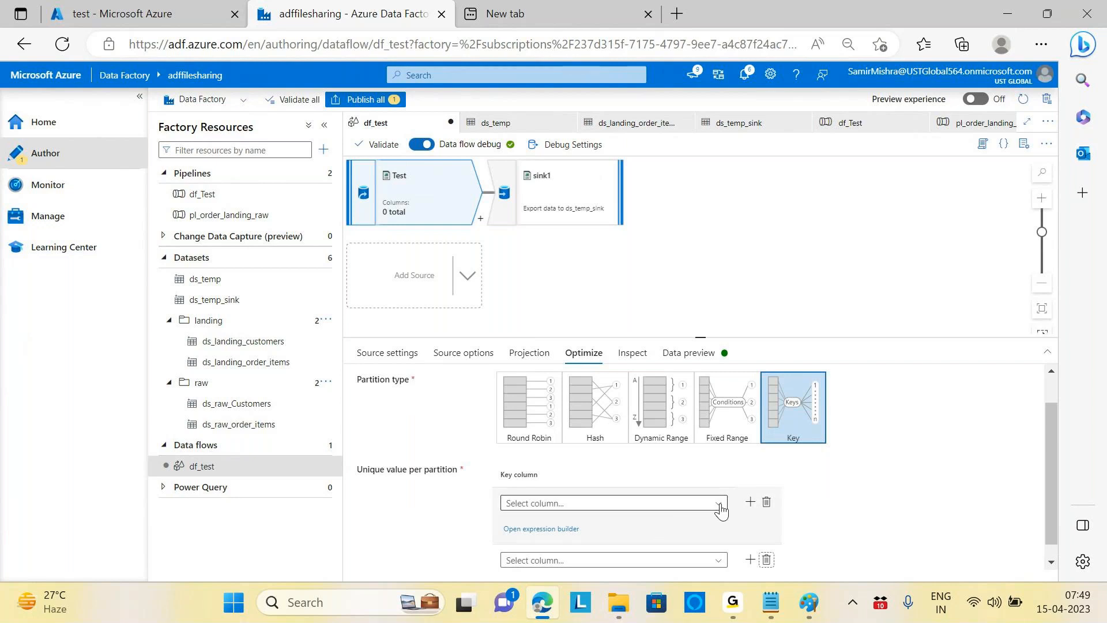
{"action": "left_click", "coordinate": [719, 507]}
{"action": "left_click", "coordinate": [657, 523]}
{"action": "left_click", "coordinate": [717, 507]}
{"action": "left_click", "coordinate": [934, 469]}
{"action": "scroll", "coordinate": [937, 471], "scroll_direction": "up", "scroll_amount": 1}
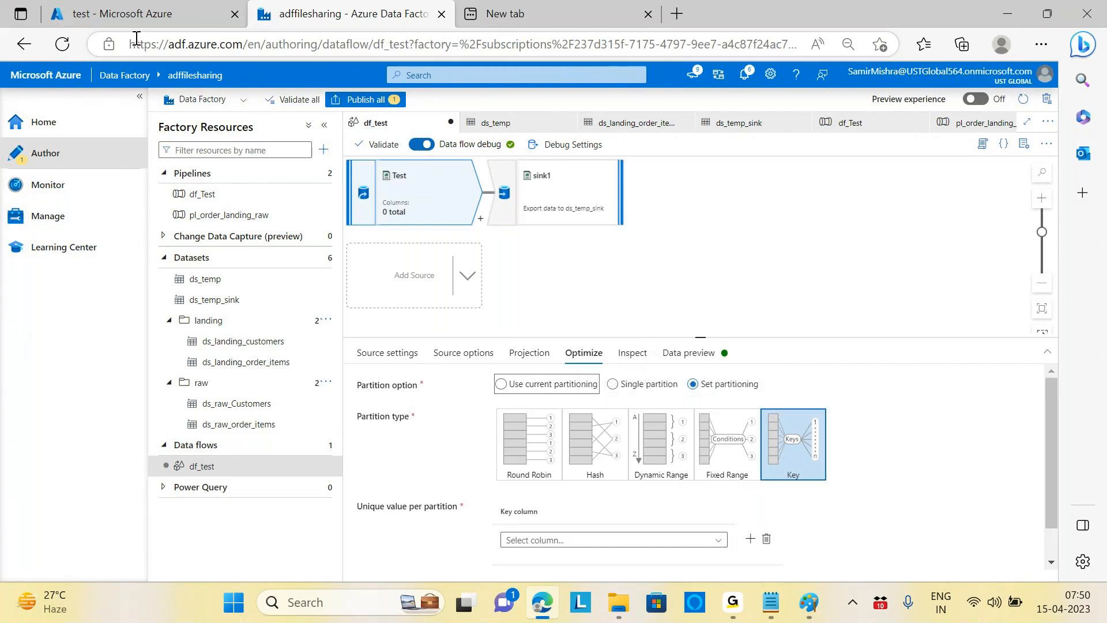
Step: Confirm the ds_temp_sink dataset writes to the file name order_items.csv
{"action": "left_click", "coordinate": [132, 14]}
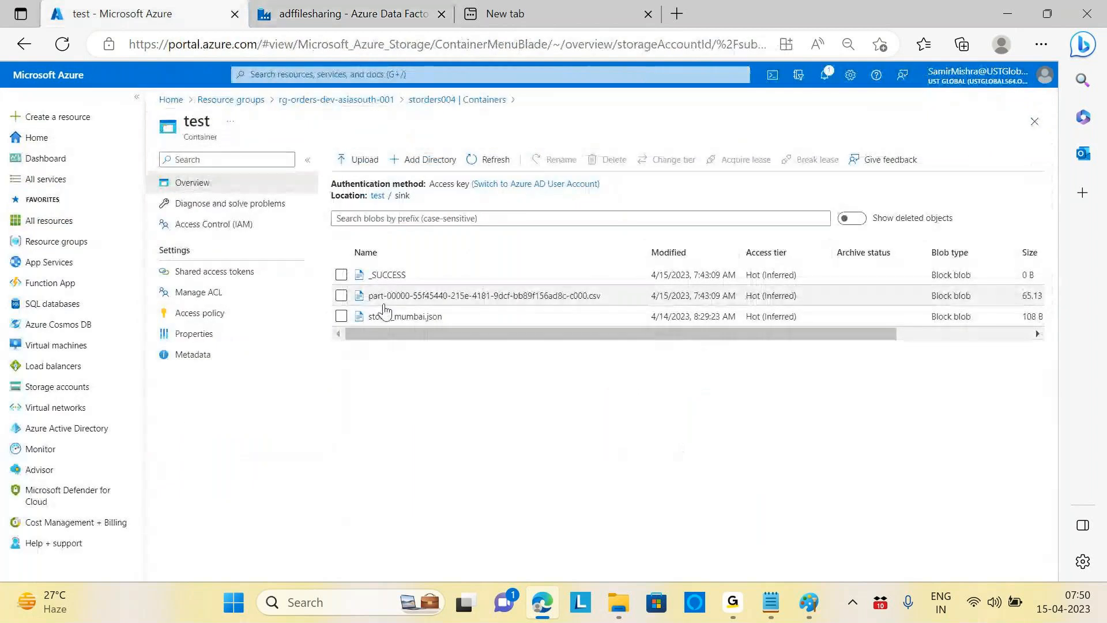
{"action": "left_click", "coordinate": [347, 19]}
{"action": "left_click", "coordinate": [234, 306]}
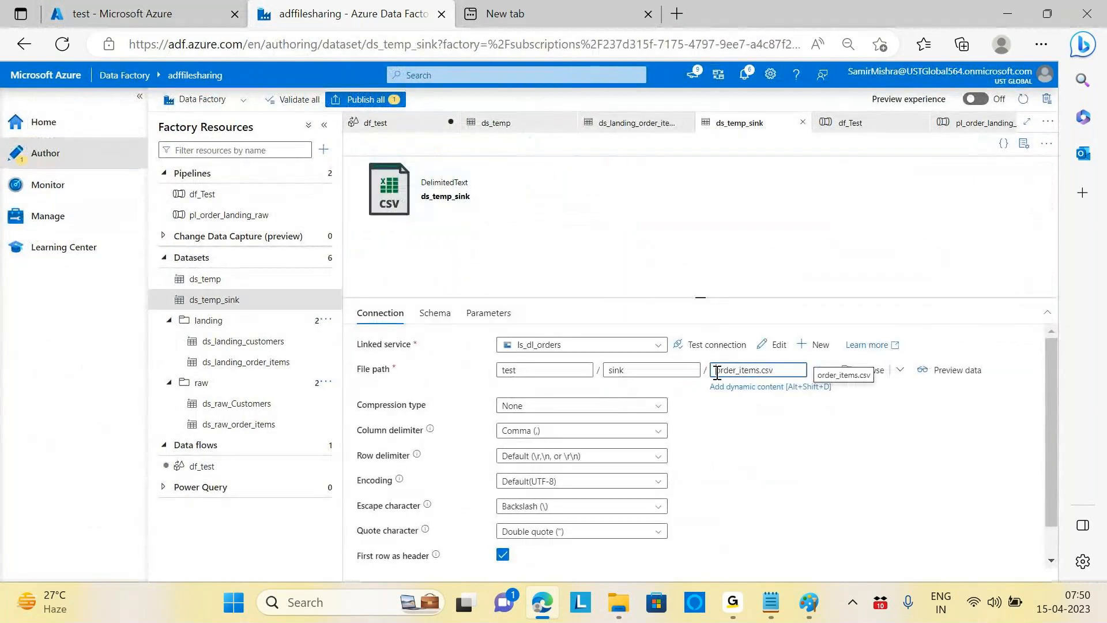
{"action": "double_click", "coordinate": [716, 373]}
Step: Set the df_test Test source to Single partition
{"action": "left_click", "coordinate": [203, 466]}
{"action": "left_click", "coordinate": [616, 387]}
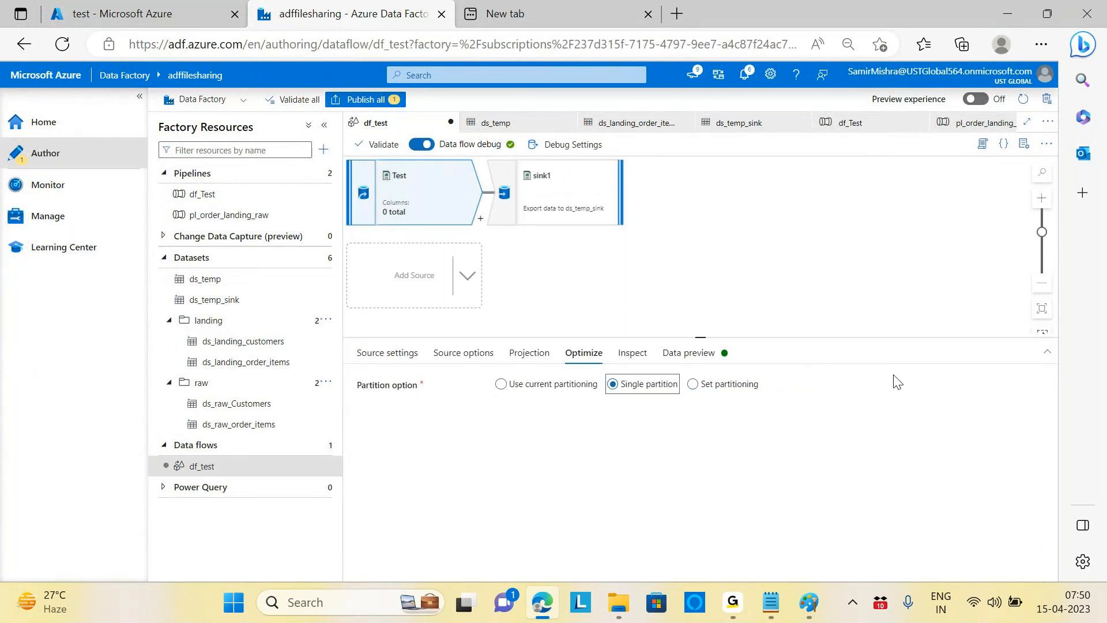
{"action": "left_click", "coordinate": [404, 354]}
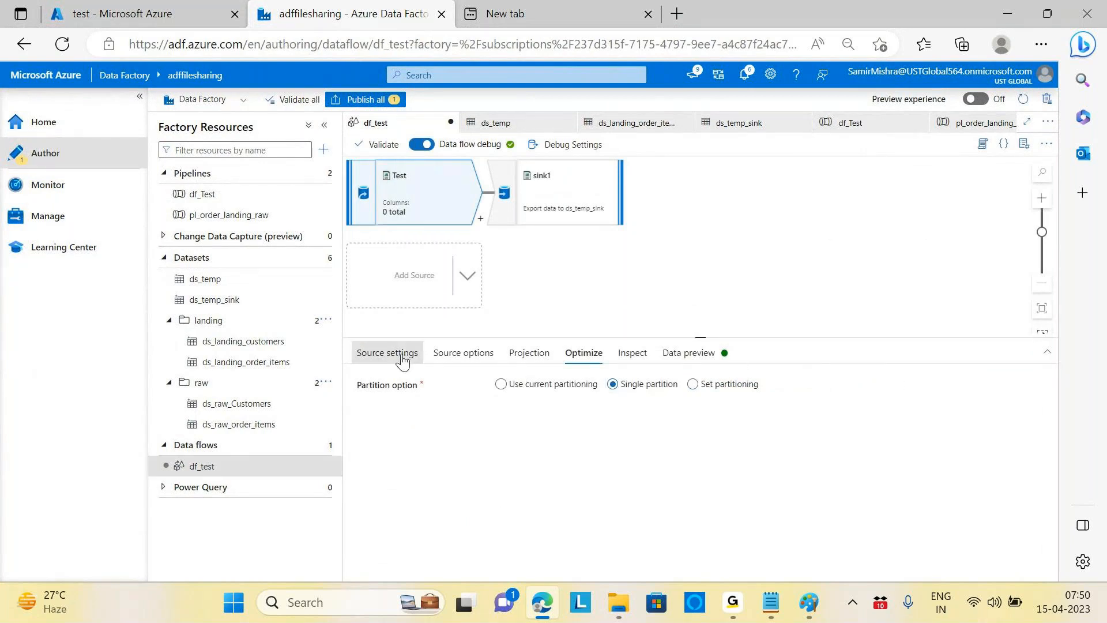
{"action": "scroll", "coordinate": [808, 443], "scroll_direction": "down", "scroll_amount": 2}
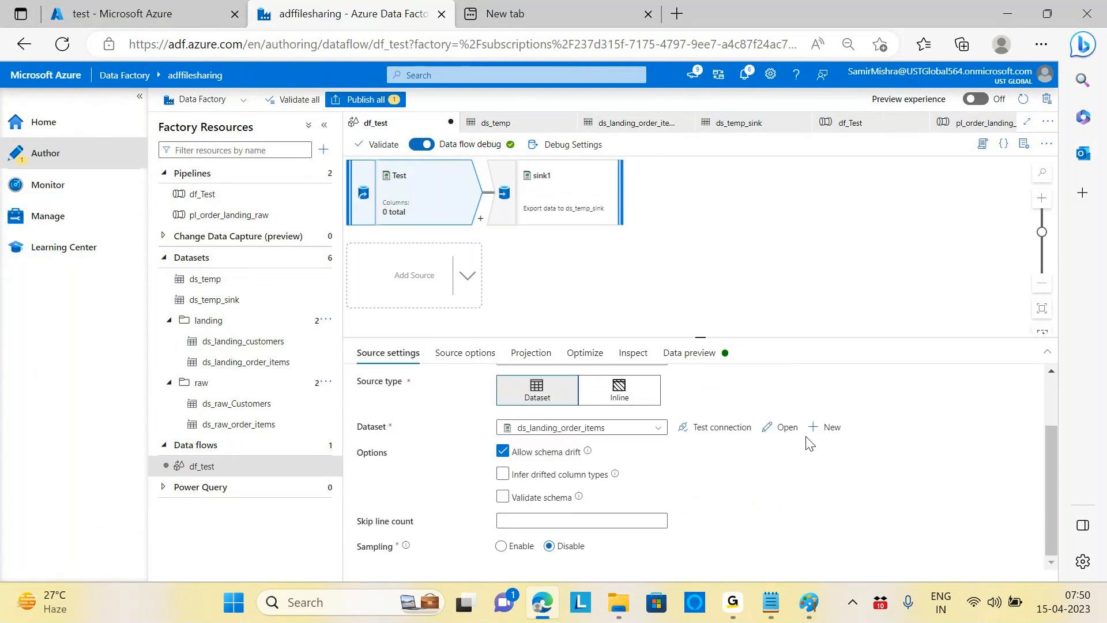
{"action": "left_click", "coordinate": [464, 353]}
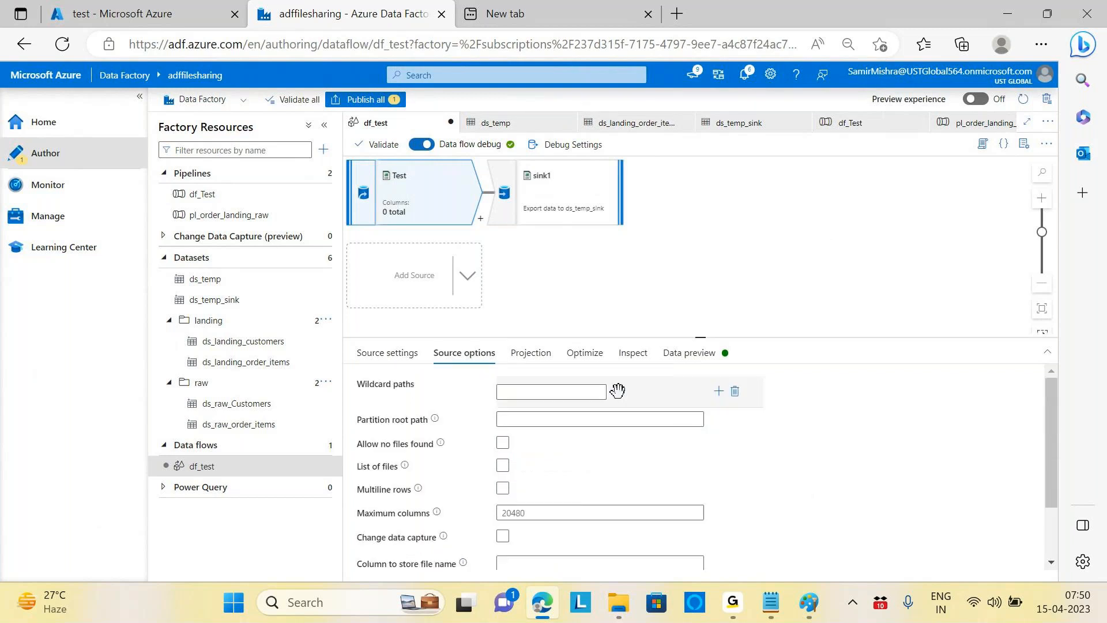
{"action": "scroll", "coordinate": [600, 440], "scroll_direction": "down", "scroll_amount": 2}
{"action": "left_click", "coordinate": [539, 355]}
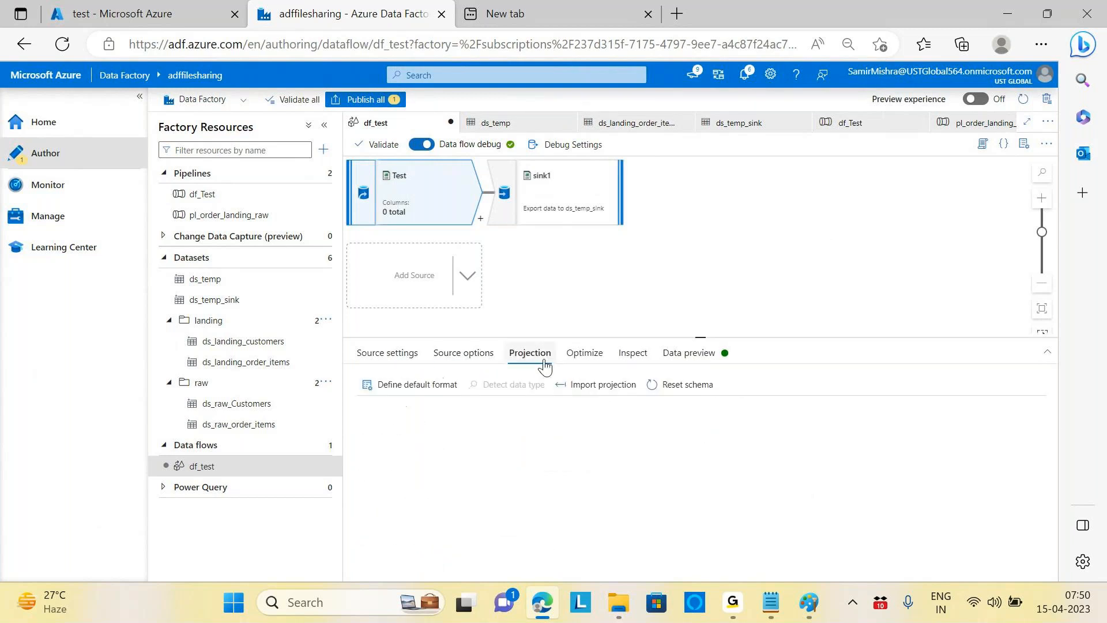
{"action": "left_click", "coordinate": [568, 362]}
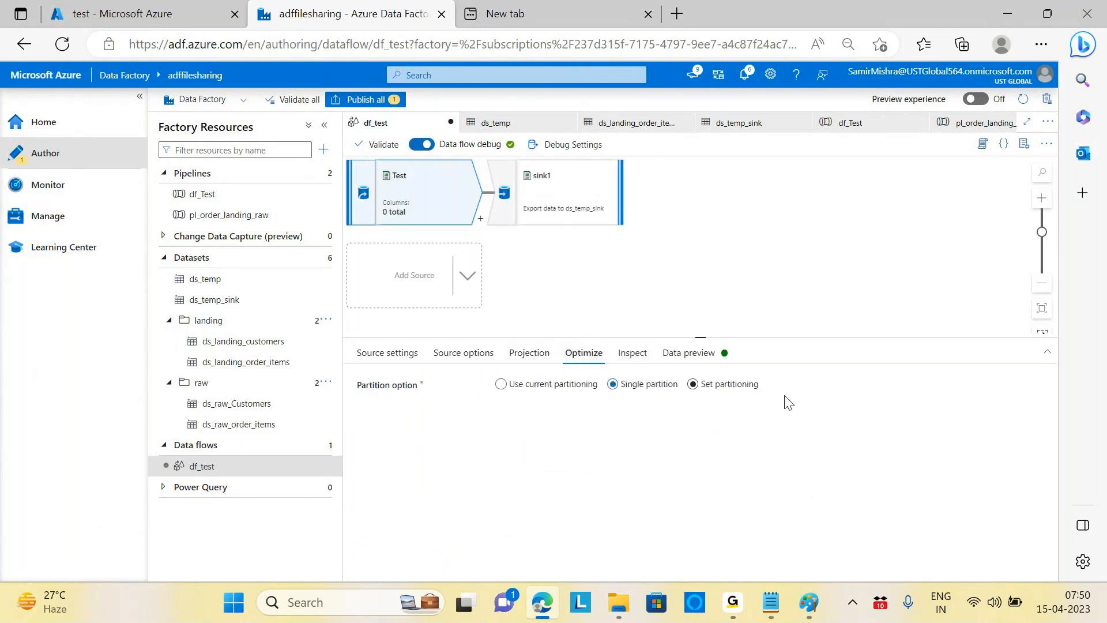
{"action": "left_click", "coordinate": [629, 359]}
{"action": "left_click", "coordinate": [687, 360]}
Step: Browse sink1's Settings, Mapping, Optimize, Inspect, Data preview and Errors tabs
{"action": "left_click", "coordinate": [575, 196]}
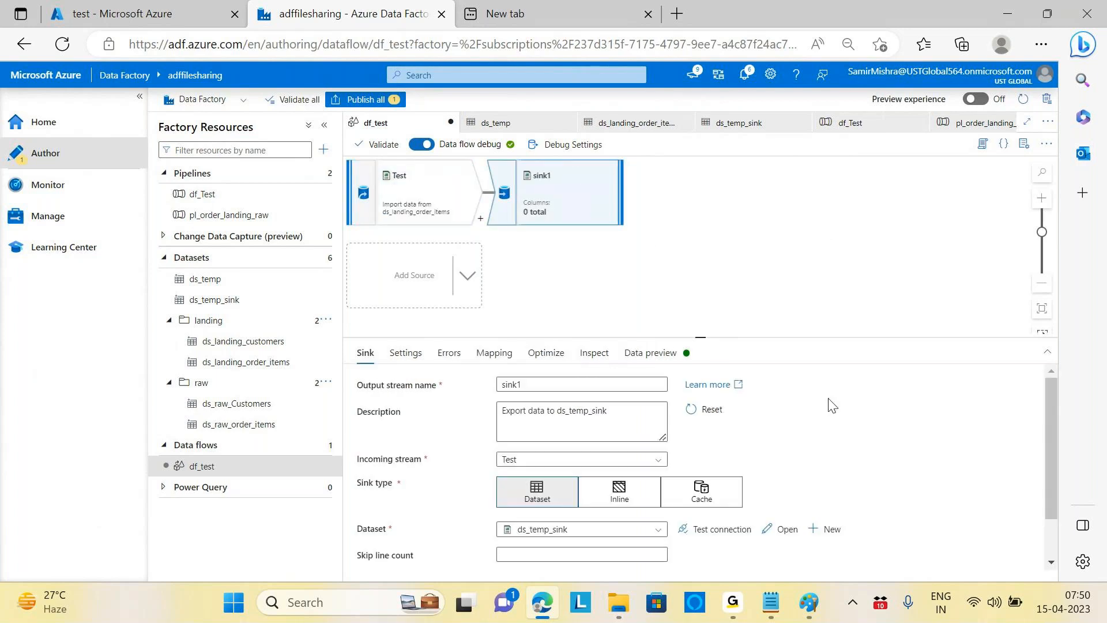
{"action": "scroll", "coordinate": [832, 422], "scroll_direction": "down", "scroll_amount": 1}
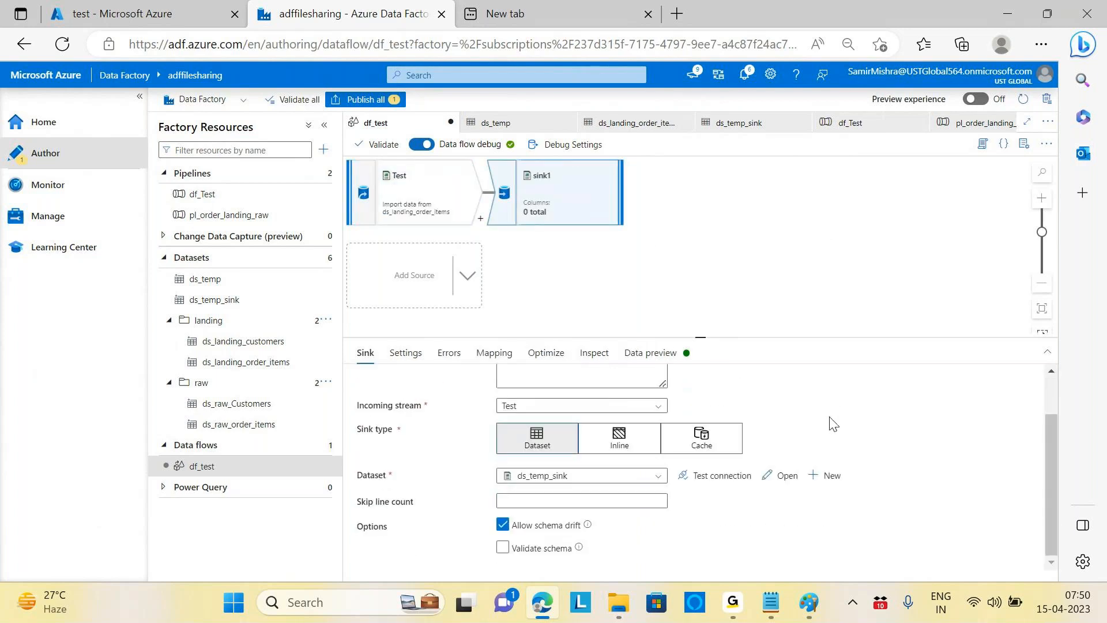
{"action": "scroll", "coordinate": [830, 417], "scroll_direction": "up", "scroll_amount": 1}
{"action": "left_click", "coordinate": [406, 353]}
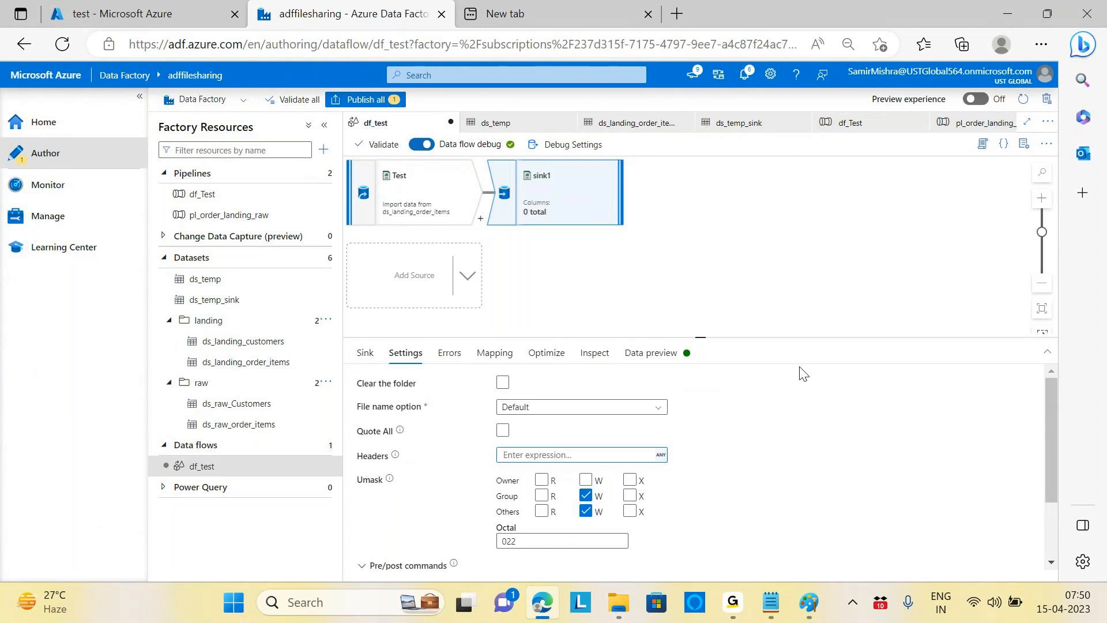
{"action": "left_click", "coordinate": [484, 356]}
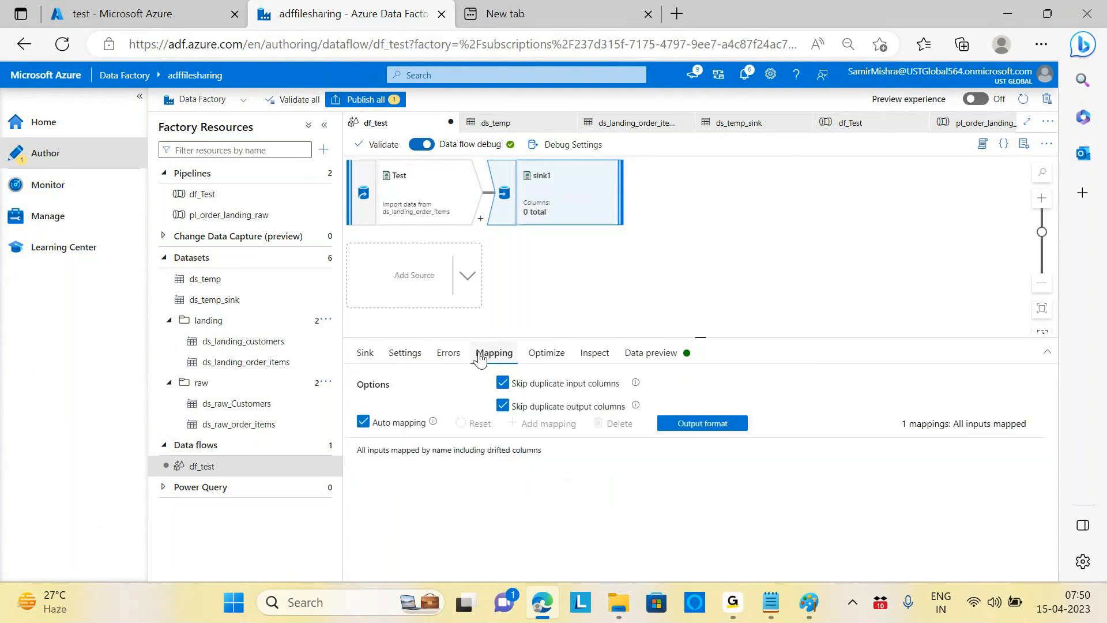
{"action": "left_click", "coordinate": [555, 357]}
{"action": "left_click", "coordinate": [594, 354]}
{"action": "left_click", "coordinate": [651, 354]}
{"action": "left_click", "coordinate": [449, 354]}
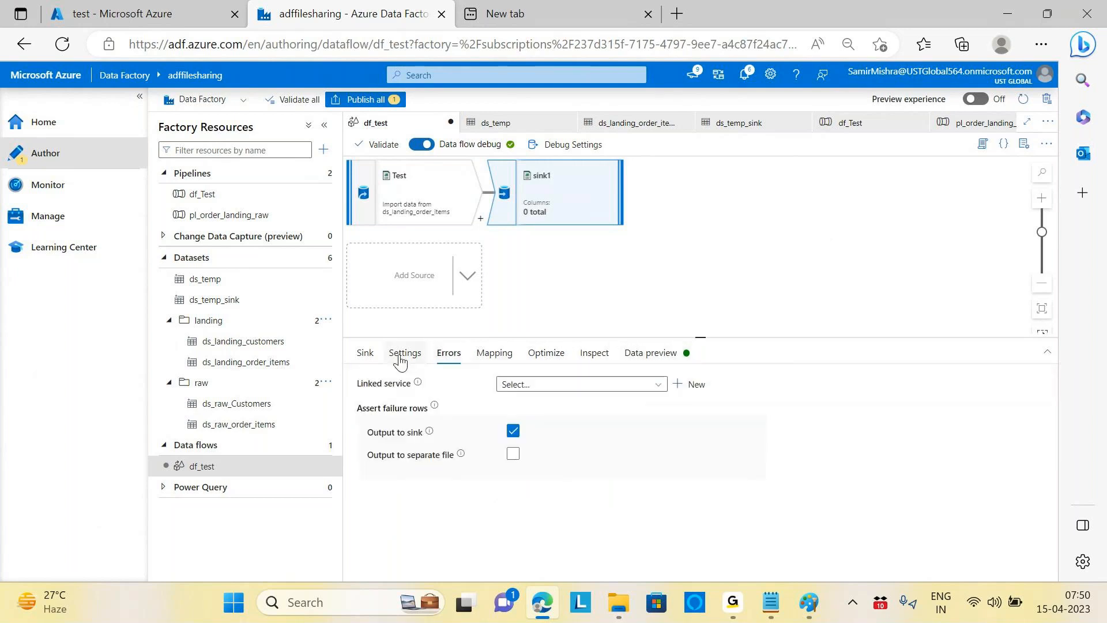
Step: Recheck the Test source, then show sink1's Settings with the Default file name option
{"action": "left_click", "coordinate": [399, 354]}
{"action": "scroll", "coordinate": [822, 418], "scroll_direction": "down", "scroll_amount": 2}
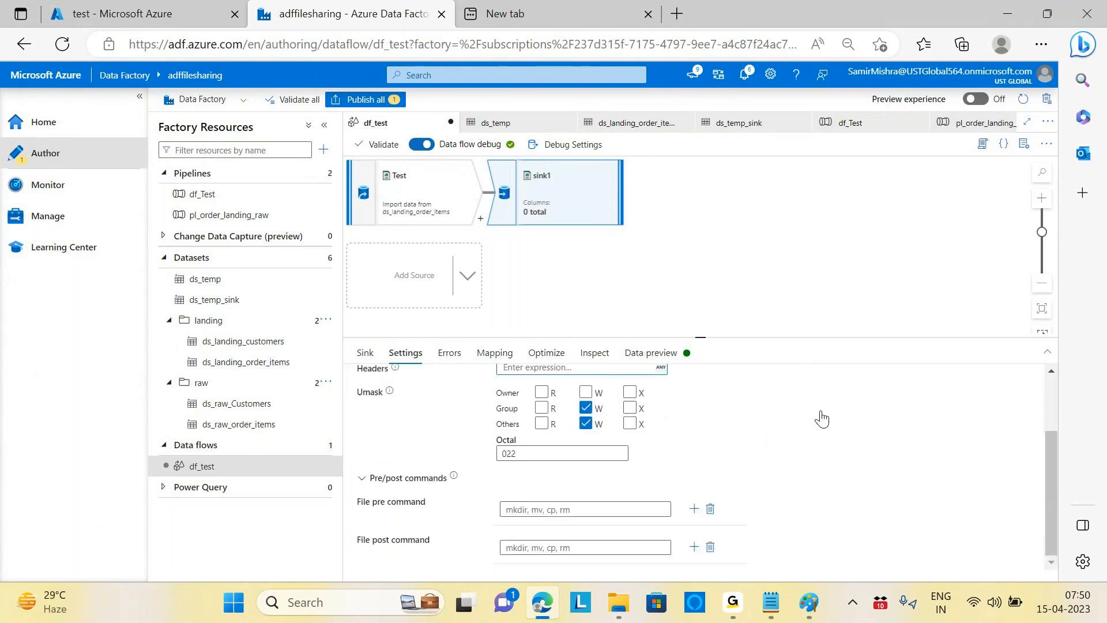
{"action": "scroll", "coordinate": [821, 418], "scroll_direction": "up", "scroll_amount": 2}
{"action": "scroll", "coordinate": [821, 418], "scroll_direction": "up", "scroll_amount": 1}
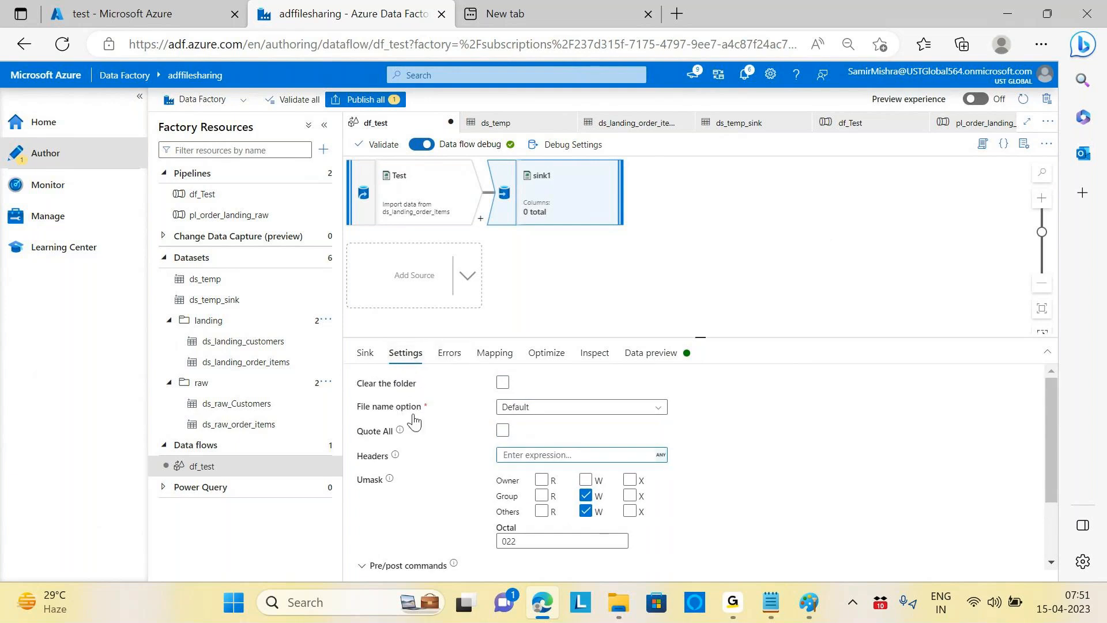
{"action": "left_click", "coordinate": [407, 199]}
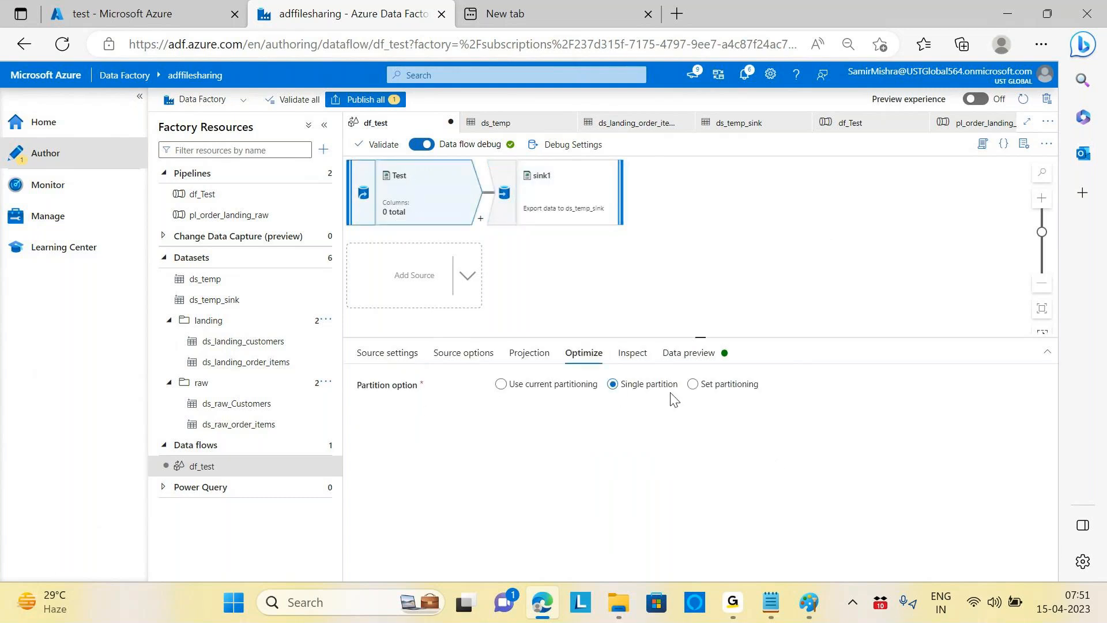
{"action": "left_click", "coordinate": [581, 190]}
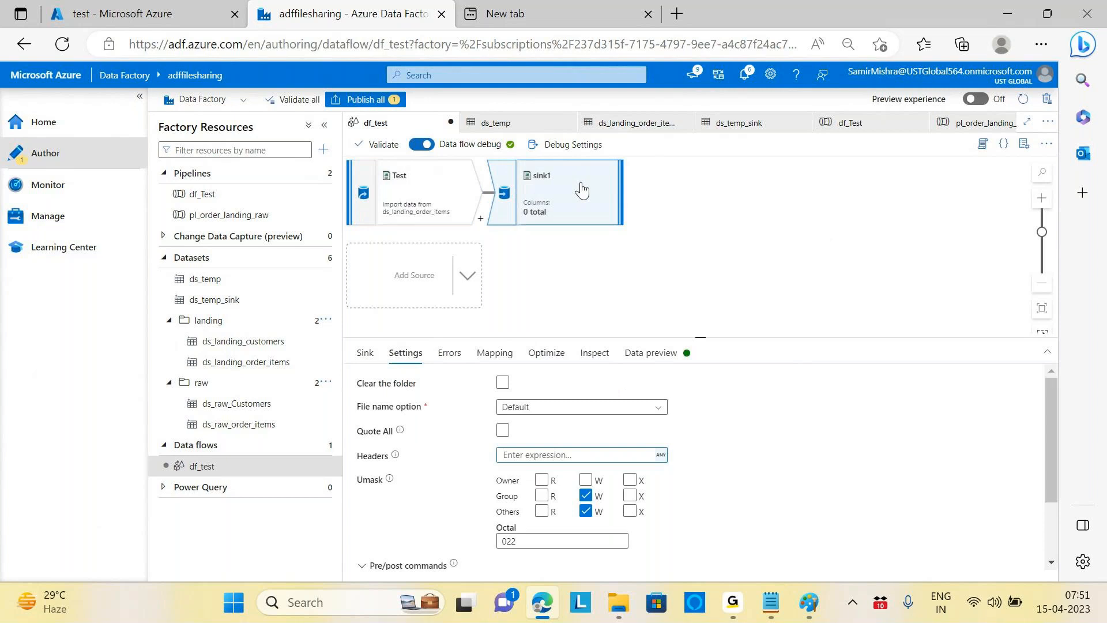
Step: Set sink1 to Output to single file with single partitioning, then Publish all
{"action": "left_click", "coordinate": [655, 410]}
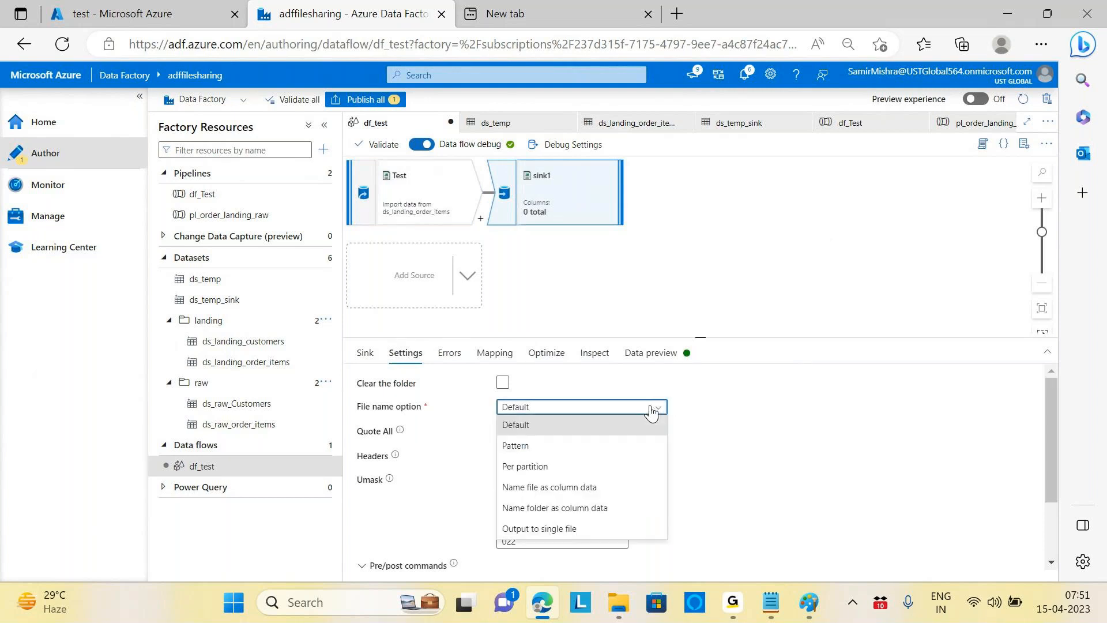
{"action": "left_click", "coordinate": [549, 529]}
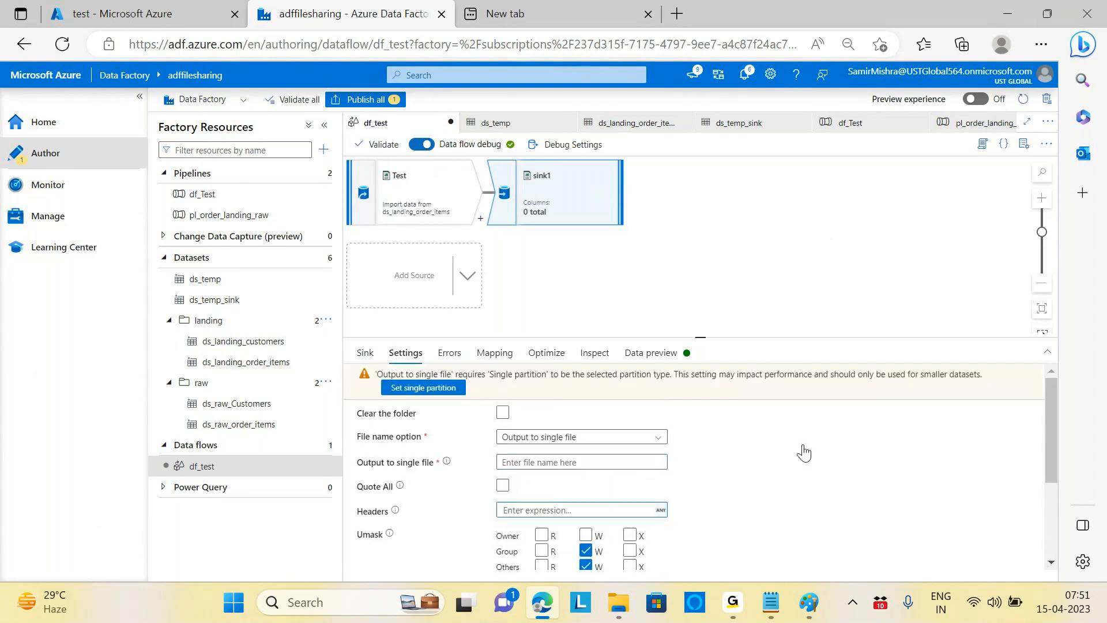
{"action": "left_click", "coordinate": [425, 388]}
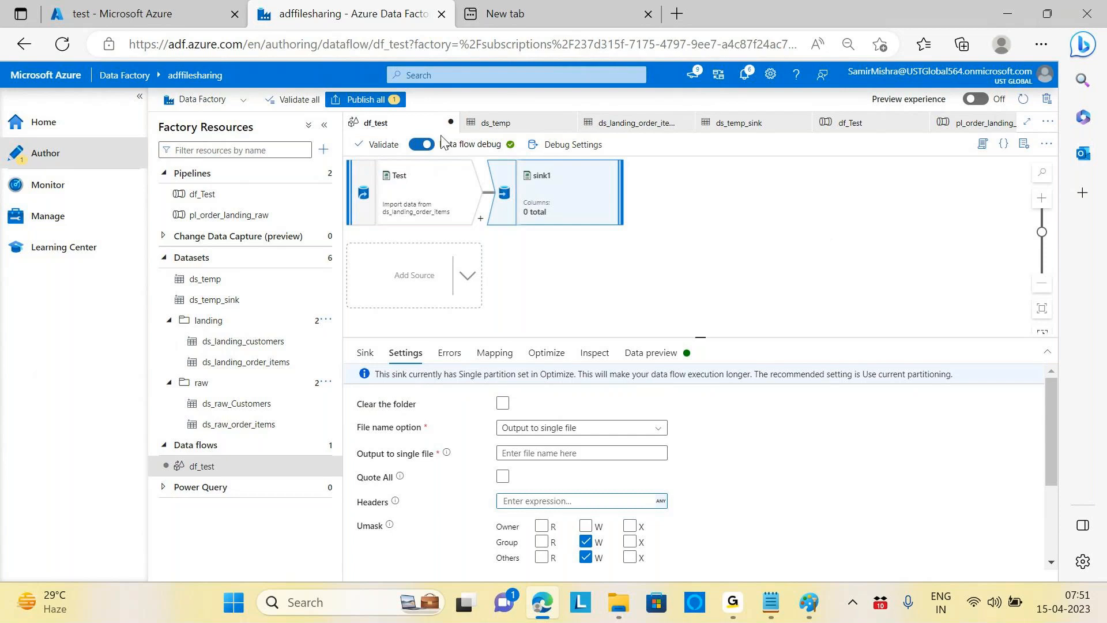
{"action": "left_click", "coordinate": [374, 100]}
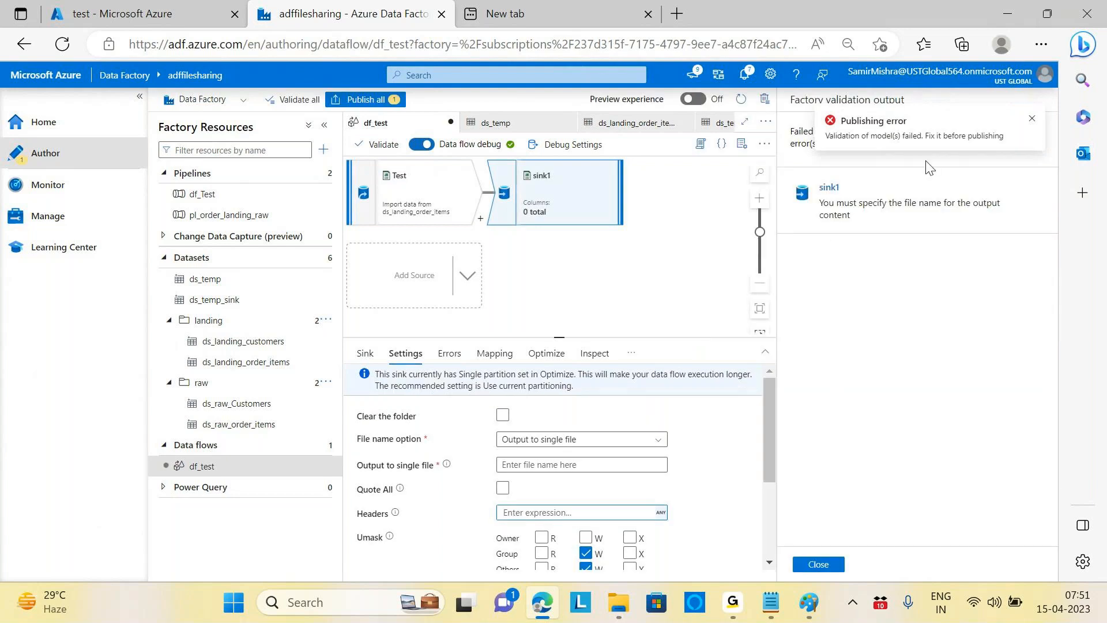
Step: Dismiss the publishing error and compare sink1's Test stream and ds_temp_sink settings with the validation error
{"action": "left_click", "coordinate": [1033, 120]}
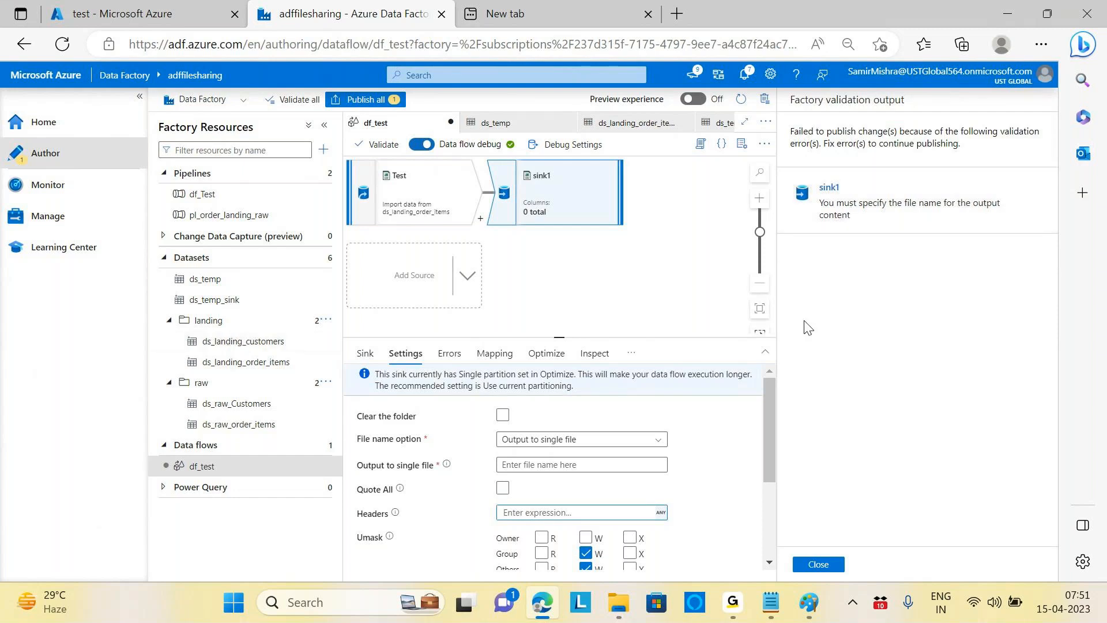
{"action": "left_click", "coordinate": [365, 353]}
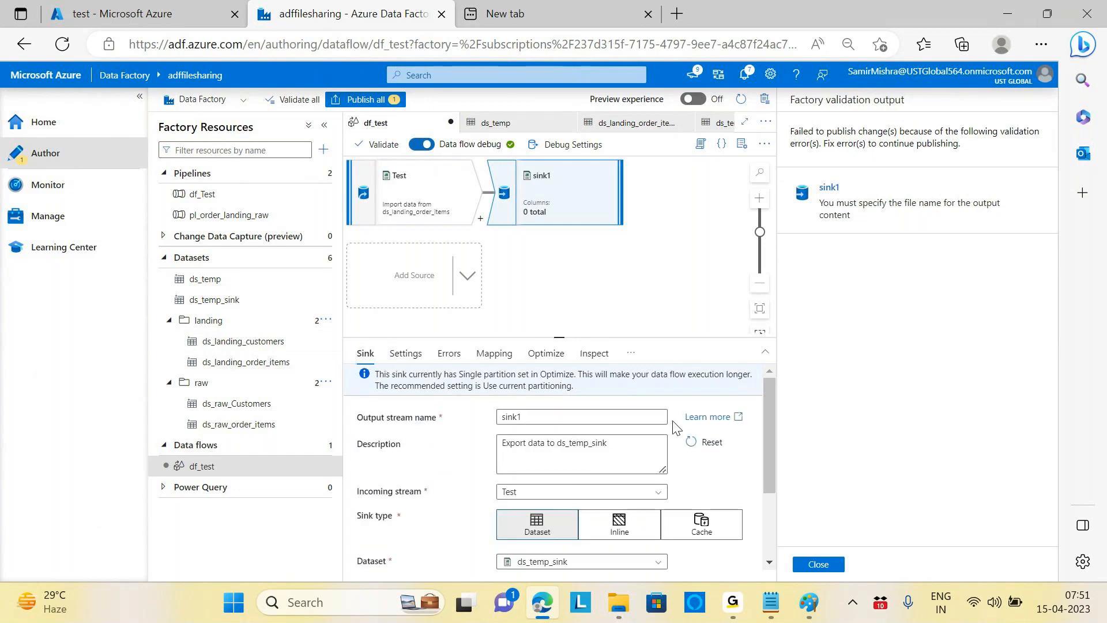
{"action": "scroll", "coordinate": [690, 434], "scroll_direction": "down", "scroll_amount": 2}
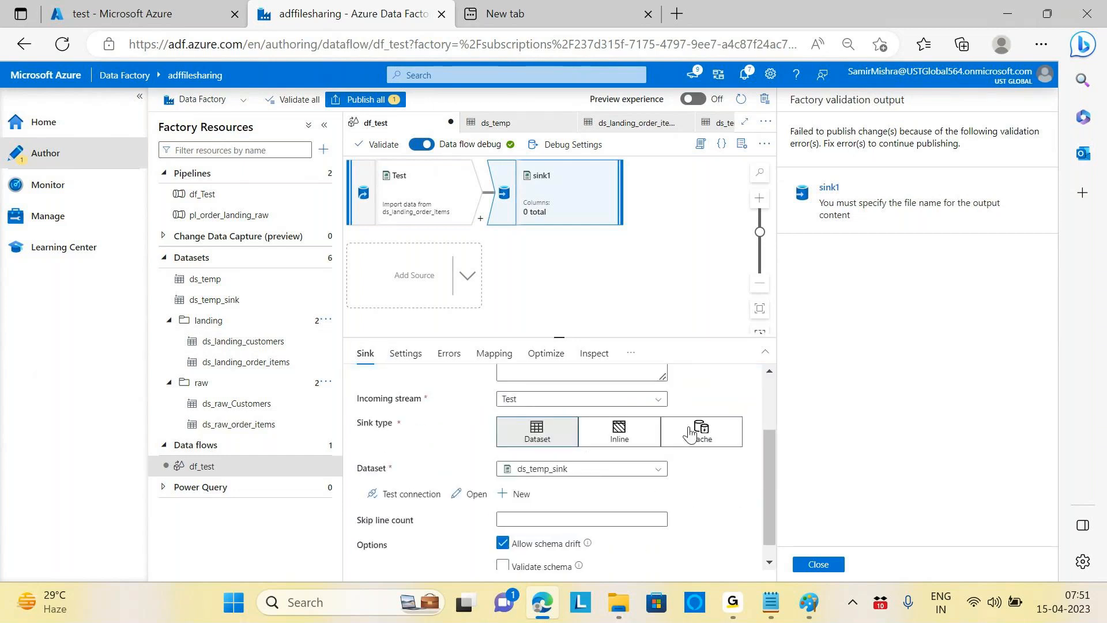
{"action": "left_click", "coordinate": [858, 210]}
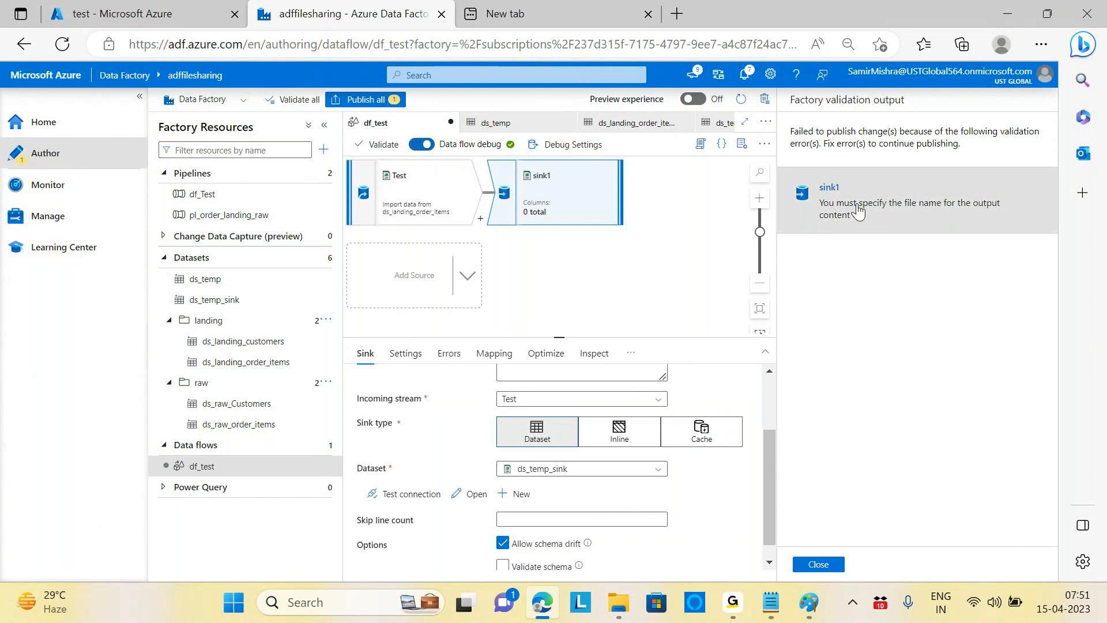
{"action": "double_click", "coordinate": [829, 190]}
{"action": "scroll", "coordinate": [715, 496], "scroll_direction": "up", "scroll_amount": 3}
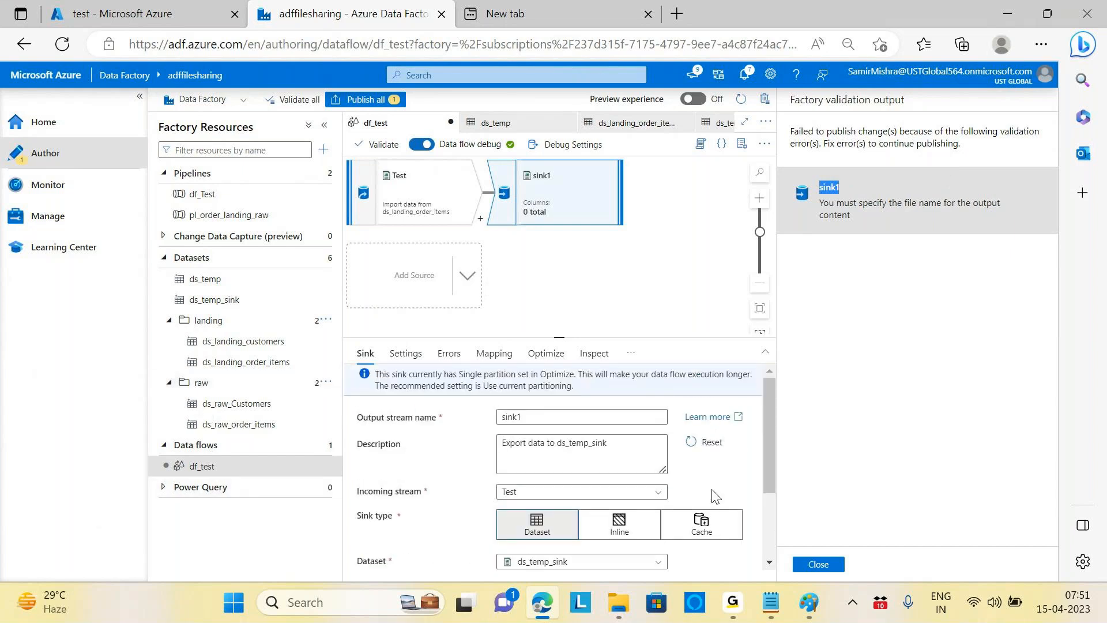
{"action": "left_click", "coordinate": [566, 417]}
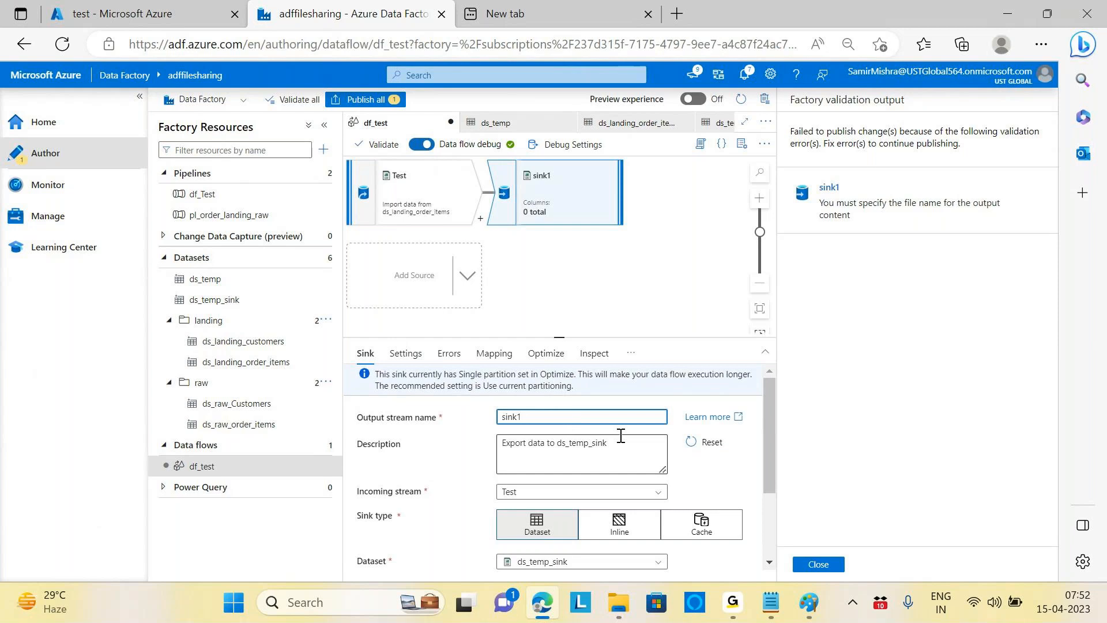
{"action": "scroll", "coordinate": [621, 436], "scroll_direction": "down", "scroll_amount": 2}
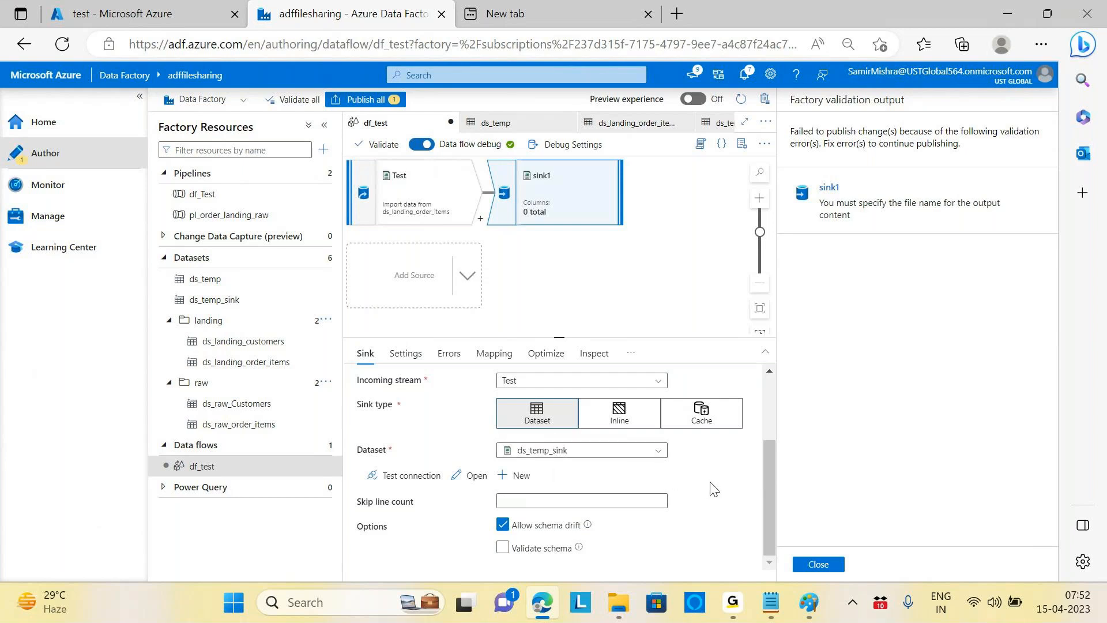
{"action": "scroll", "coordinate": [712, 488], "scroll_direction": "up", "scroll_amount": 2}
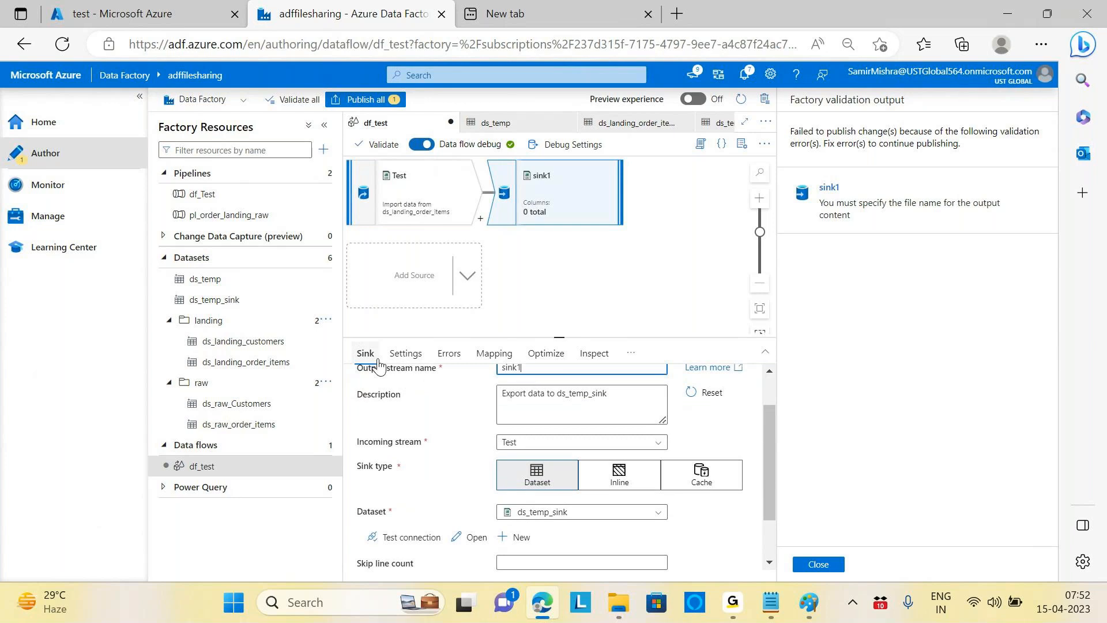
Step: Enter order_items.txt as sink1's single output file name
{"action": "left_click", "coordinate": [404, 354]}
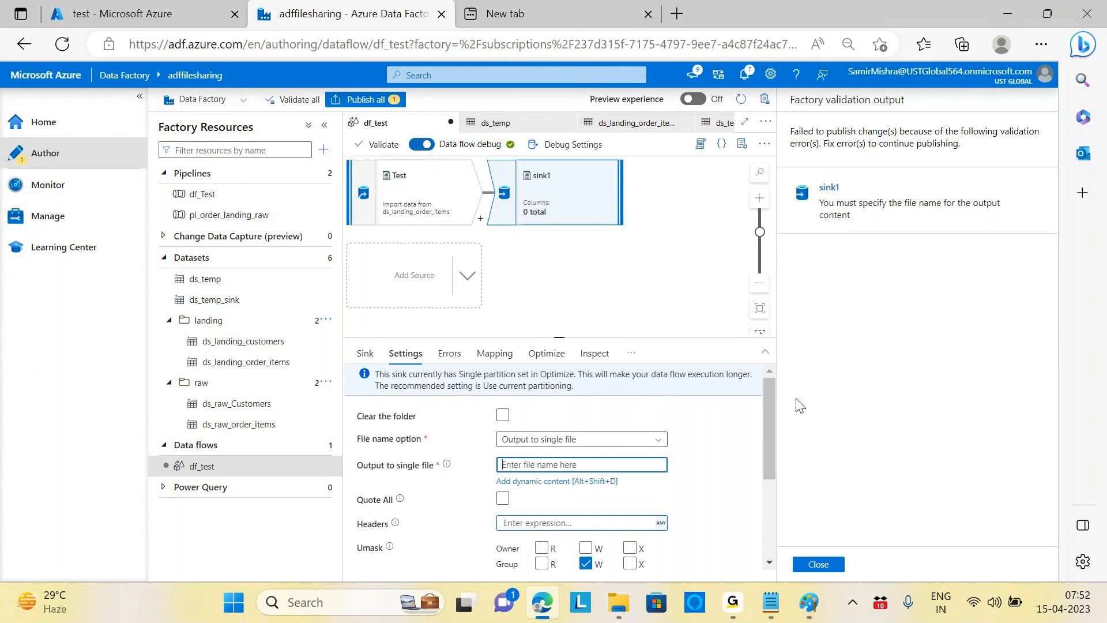
{"action": "type", "text": "order_item"}
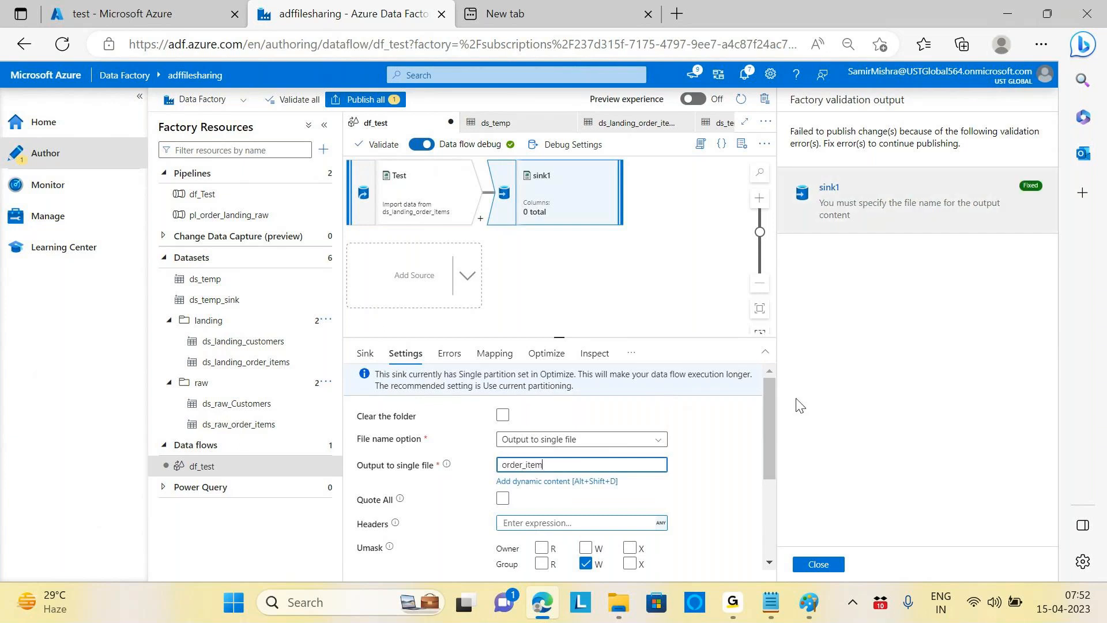
{"action": "type", "text": "s.text"}
{"action": "key", "text": "BackSpace"}
{"action": "key", "text": "BackSpace"}
{"action": "key", "text": "BackSpace"}
{"action": "type", "text": "xt"}
{"action": "left_click", "coordinate": [398, 193]}
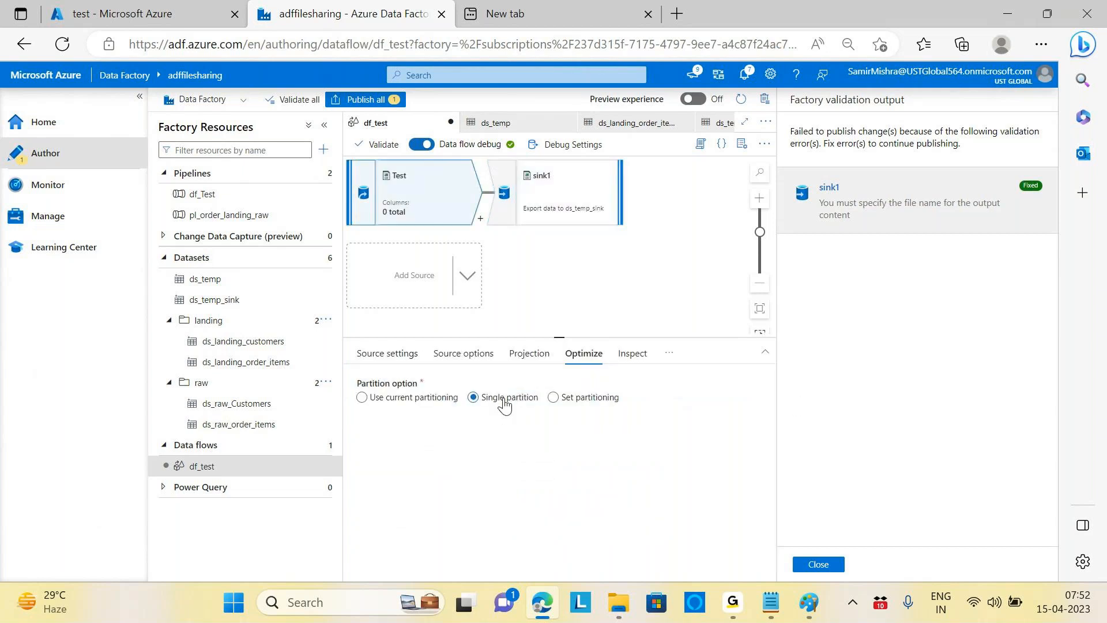
{"action": "left_click", "coordinate": [568, 196]}
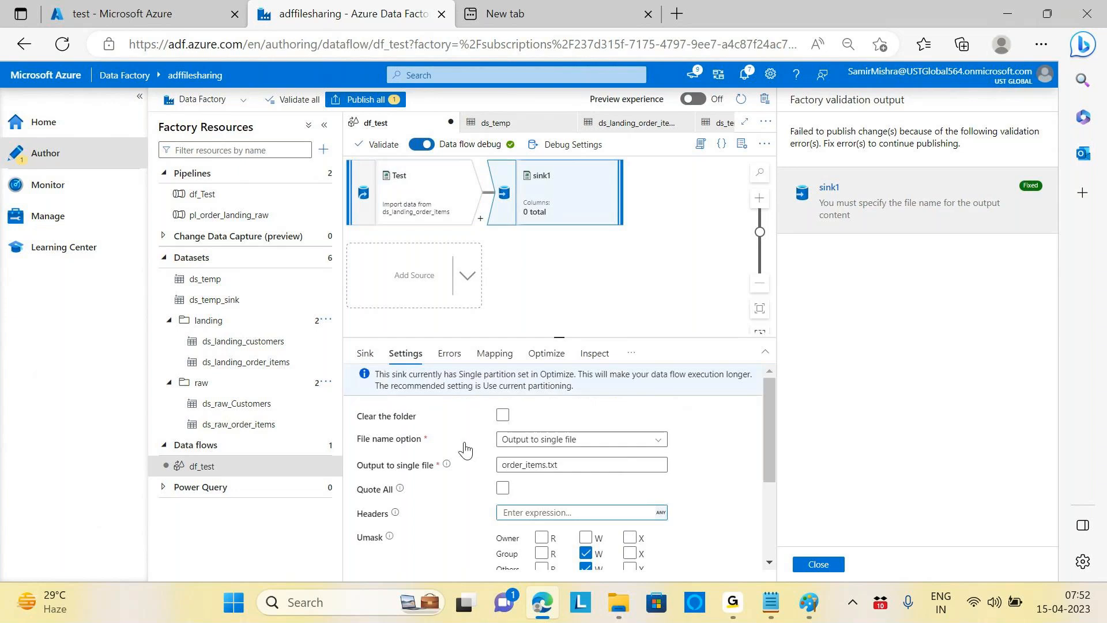
Step: Close the validation report and rename sink1's output file to order_items.csv
{"action": "left_click_drag", "start_coordinate": [583, 468], "coordinate": [196, 340]}
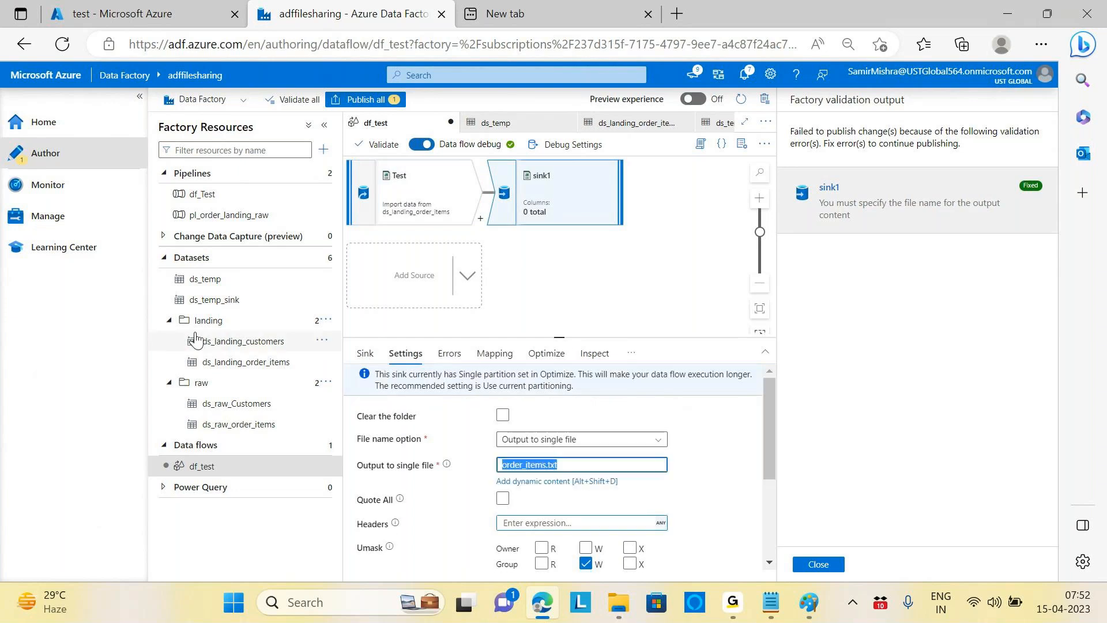
{"action": "left_click", "coordinate": [214, 299]}
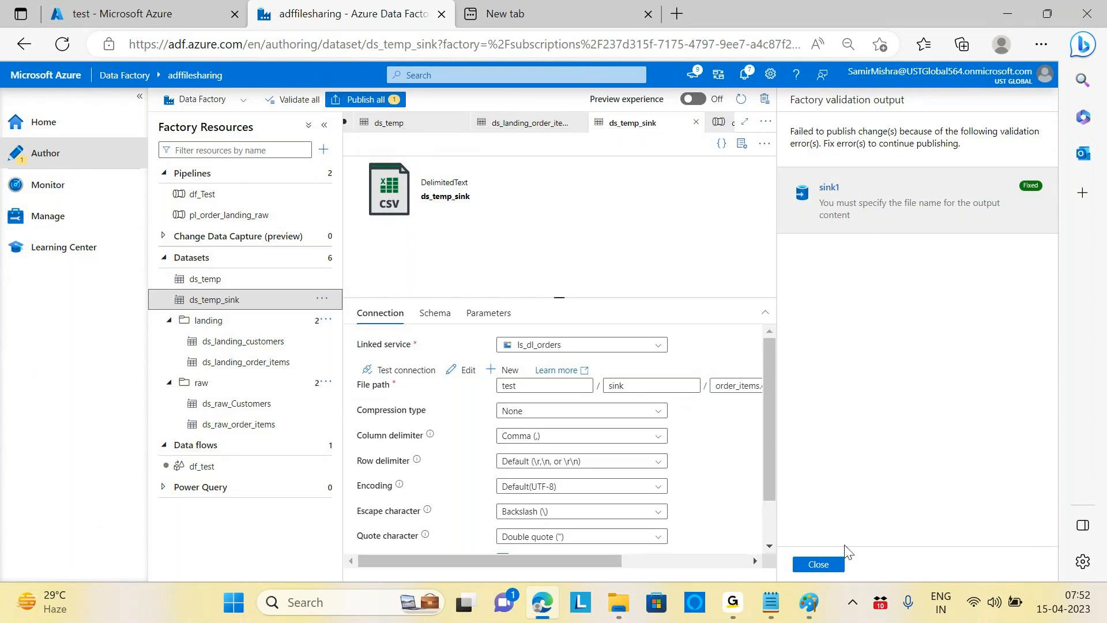
{"action": "left_click", "coordinate": [818, 565]}
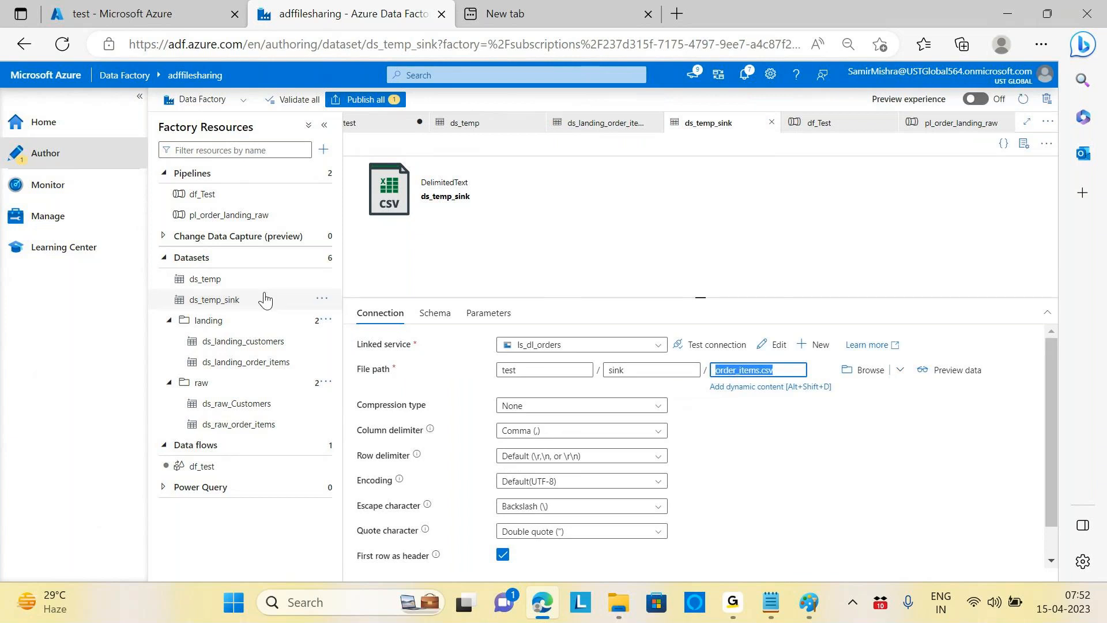
{"action": "left_click", "coordinate": [200, 465]}
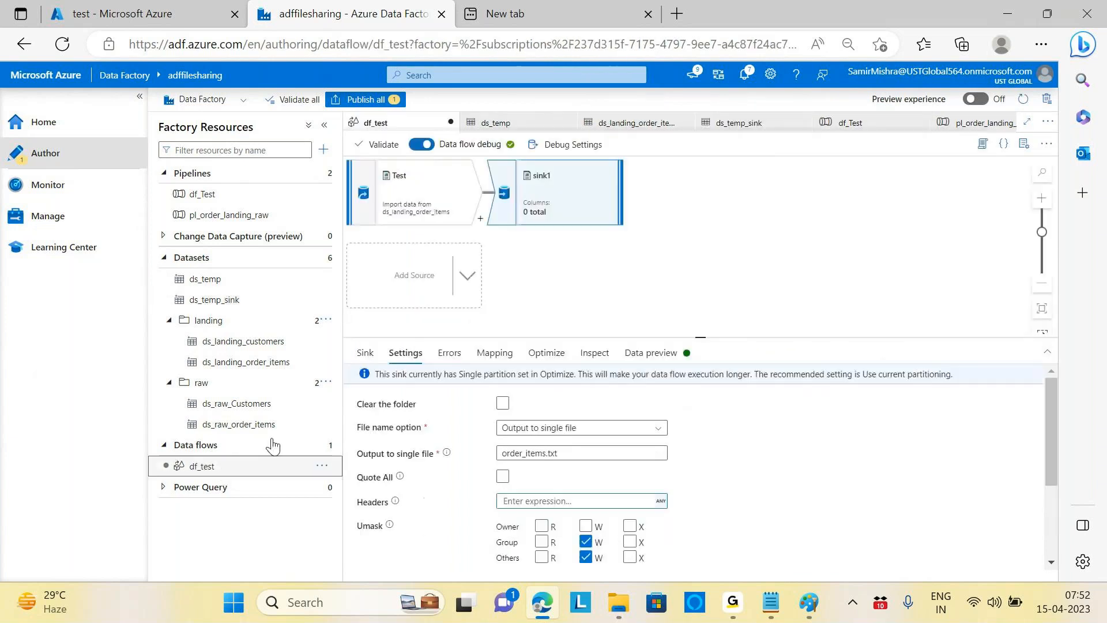
{"action": "left_click", "coordinate": [589, 448]}
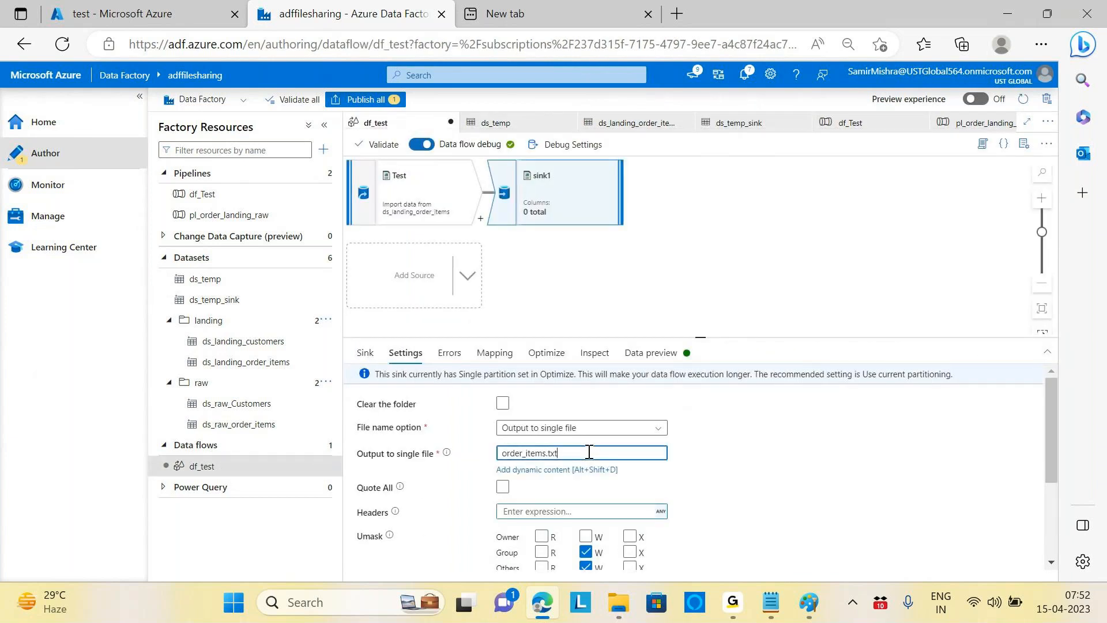
{"action": "key", "text": "BackSpace"}
{"action": "key", "text": "BackSpace"}
{"action": "key", "text": "BackSpace"}
{"action": "type", "text": "csv"}
{"action": "left_click", "coordinate": [778, 457]}
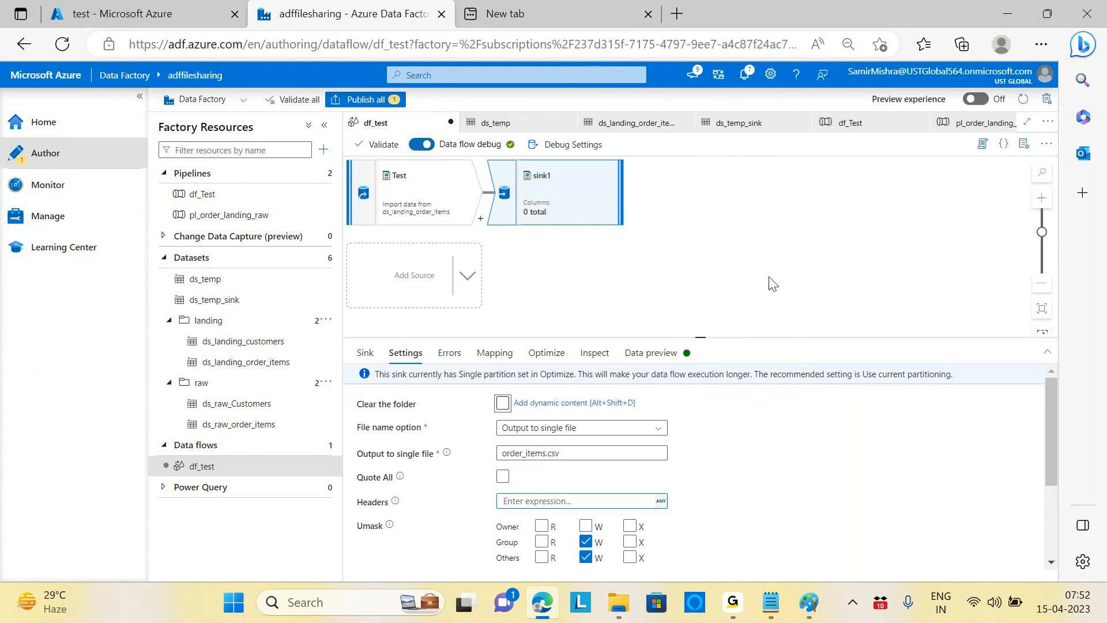
Step: Publish the df_test sink change, then open the df_Test pipeline and start debugging
{"action": "left_click", "coordinate": [364, 104]}
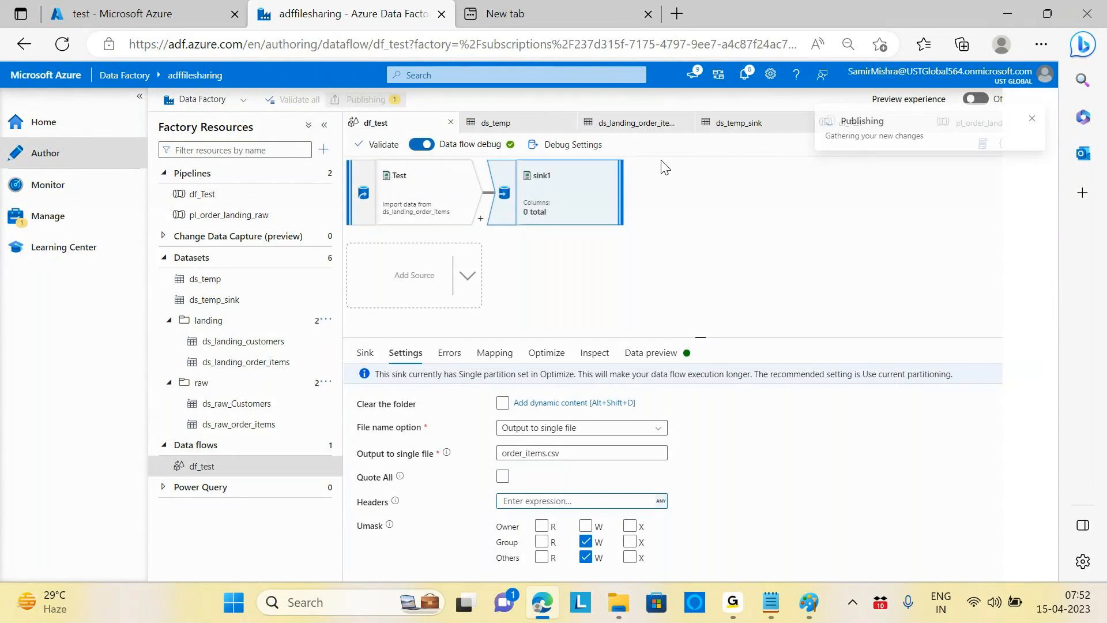
{"action": "left_click", "coordinate": [695, 564]}
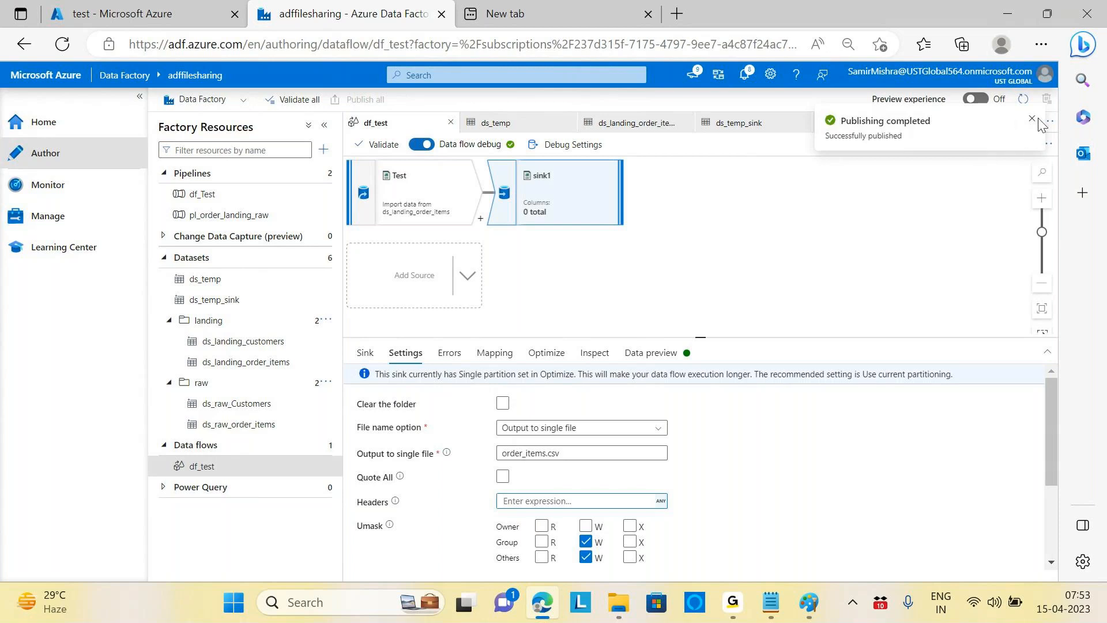
{"action": "left_click", "coordinate": [200, 195]}
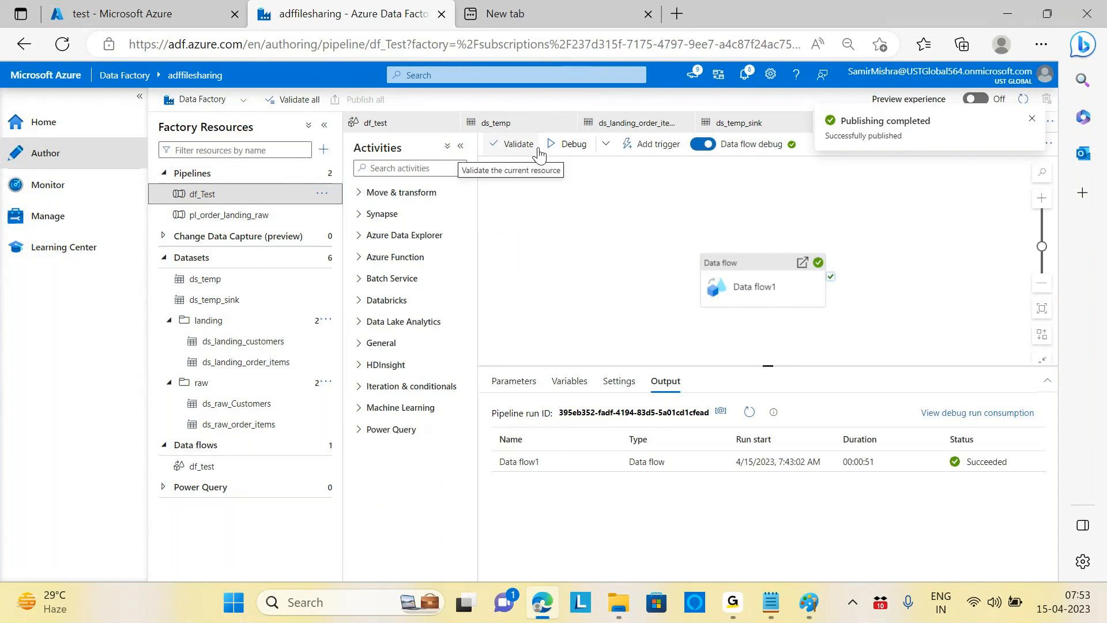
{"action": "left_click", "coordinate": [574, 151]}
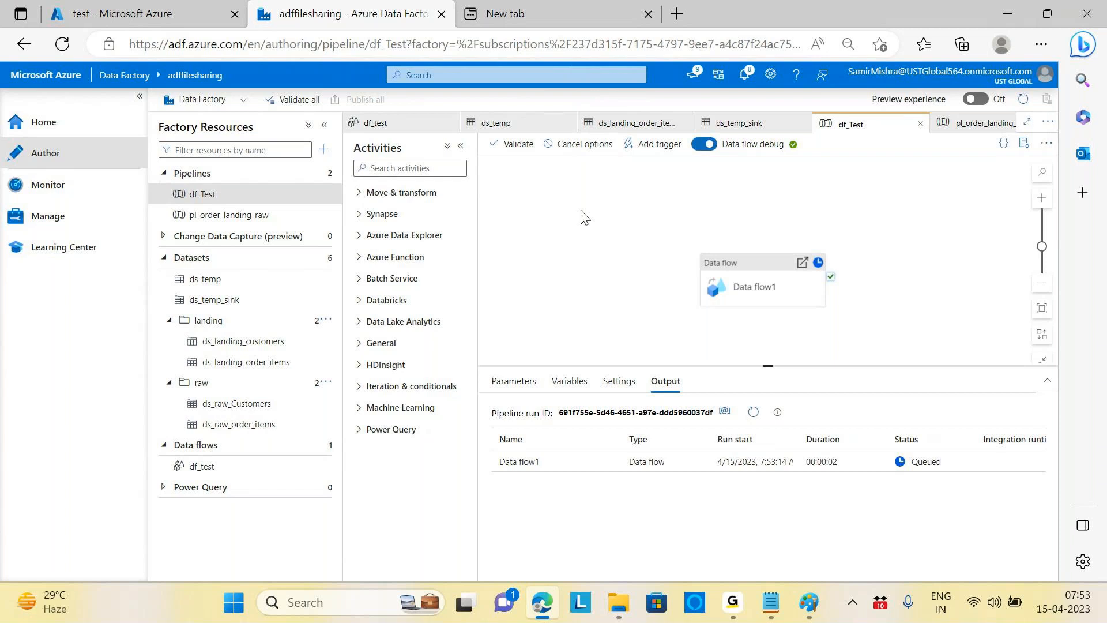
Step: Refresh the debug output until Data flow1 shows Succeeded in 00:00:54
{"action": "left_click", "coordinate": [753, 412]}
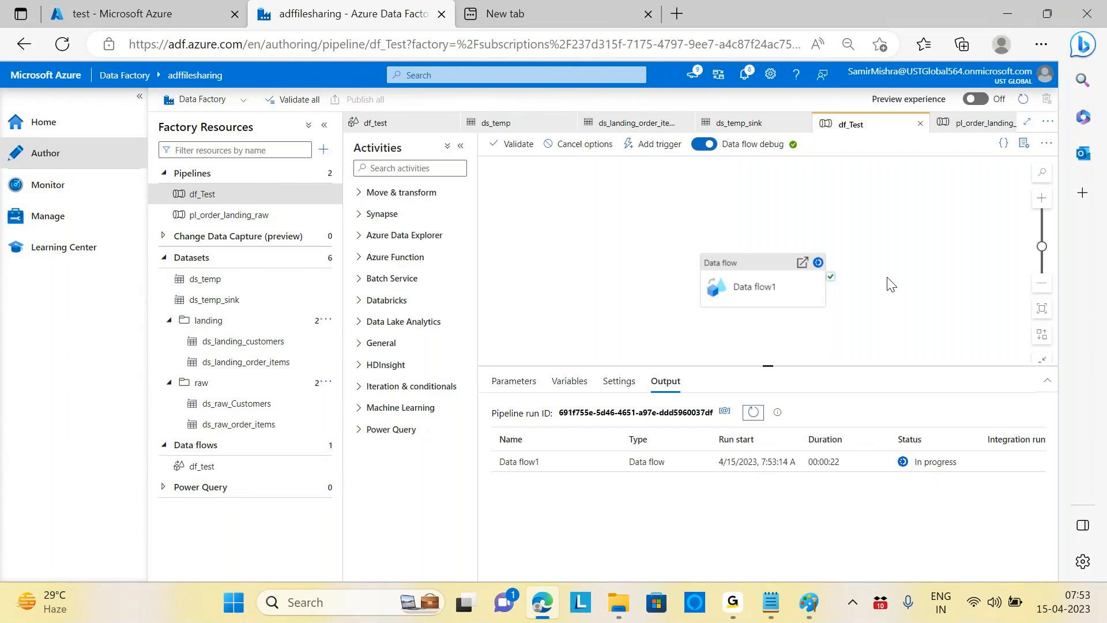
{"action": "left_click", "coordinate": [753, 412]}
{"action": "left_click", "coordinate": [749, 413]}
{"action": "left_click", "coordinate": [753, 414]}
{"action": "left_click", "coordinate": [753, 414]}
{"action": "left_click", "coordinate": [752, 413]}
{"action": "left_click", "coordinate": [753, 411]}
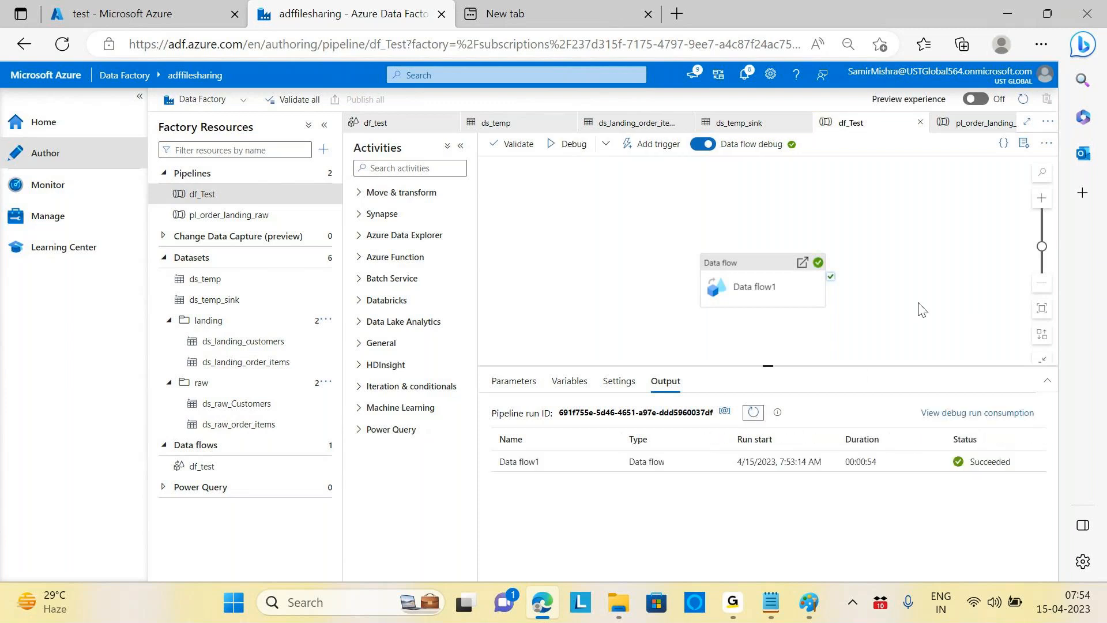
Step: Refresh the test/sink blob list to confirm order_items.csv, then return to df_test
{"action": "left_click", "coordinate": [103, 15]}
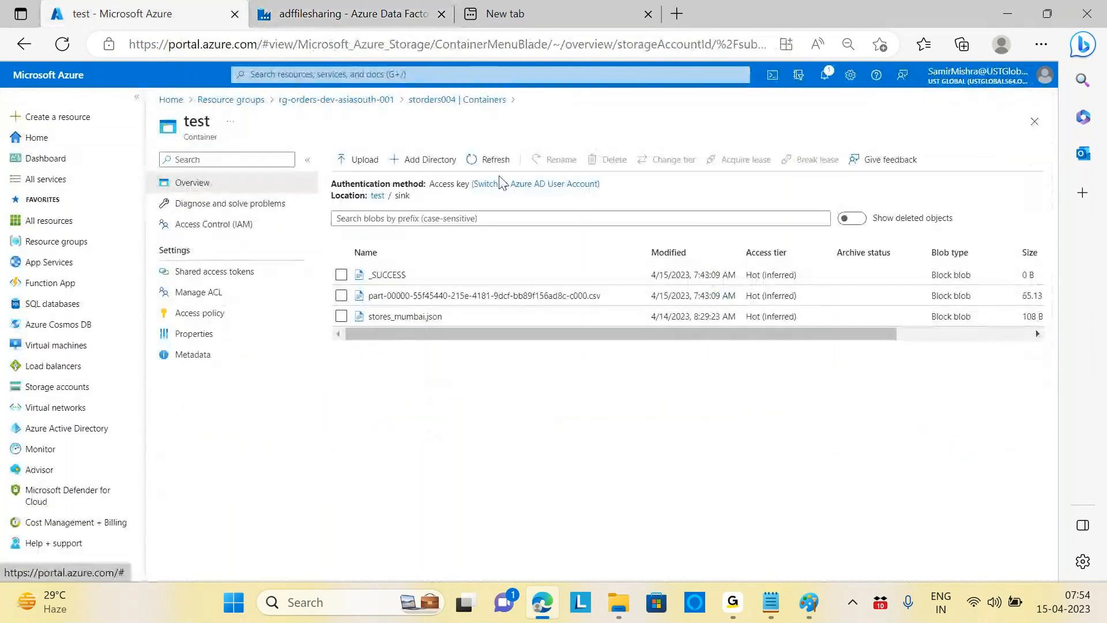
{"action": "left_click", "coordinate": [495, 159]}
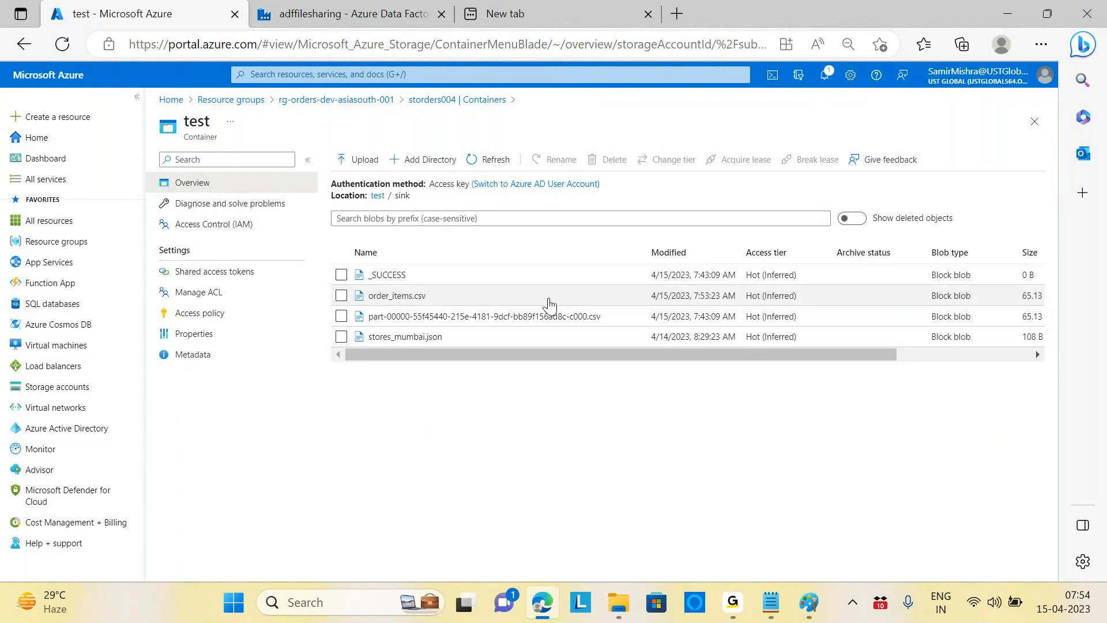
{"action": "left_click", "coordinate": [321, 23]}
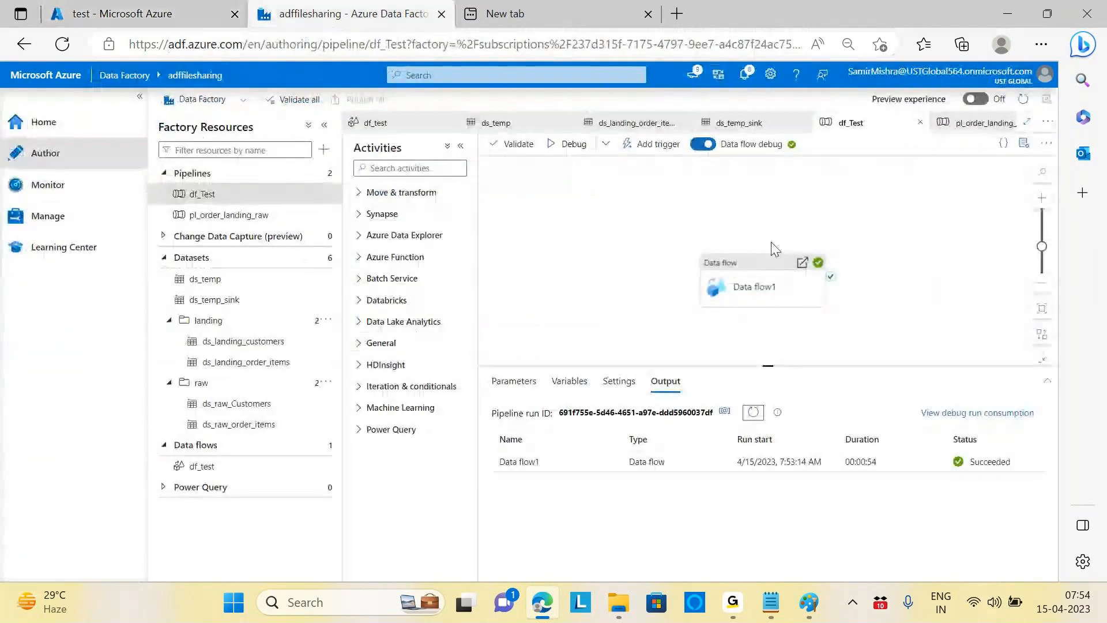
{"action": "left_click", "coordinate": [224, 464]}
Step: Set the Test source's Optimize partitioning to Use current partitioning
{"action": "left_click", "coordinate": [543, 357]}
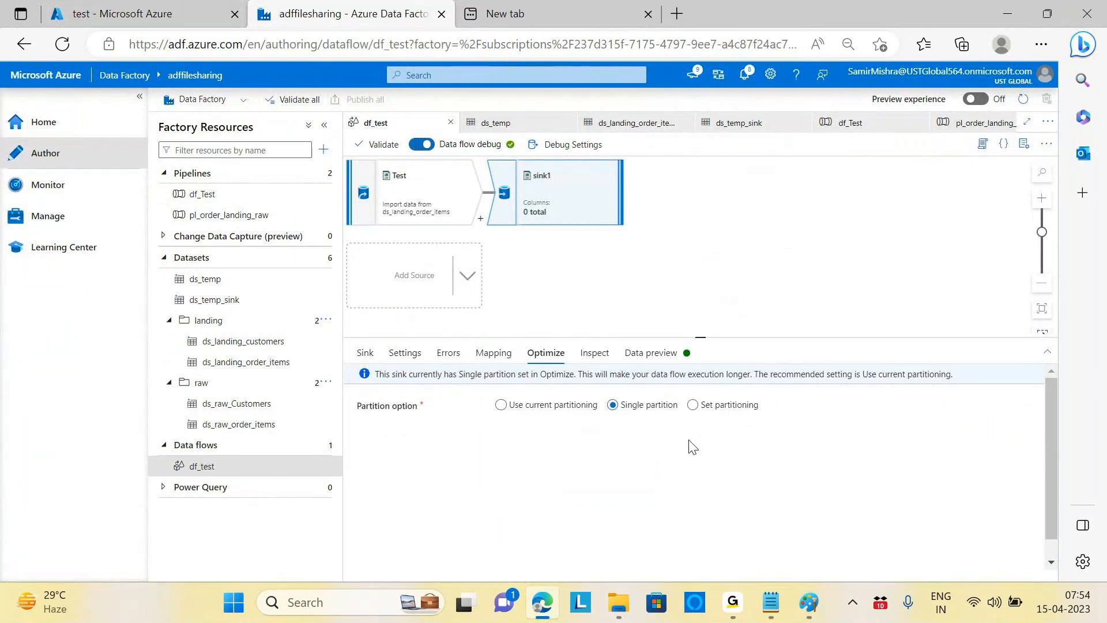
{"action": "left_click", "coordinate": [386, 187]}
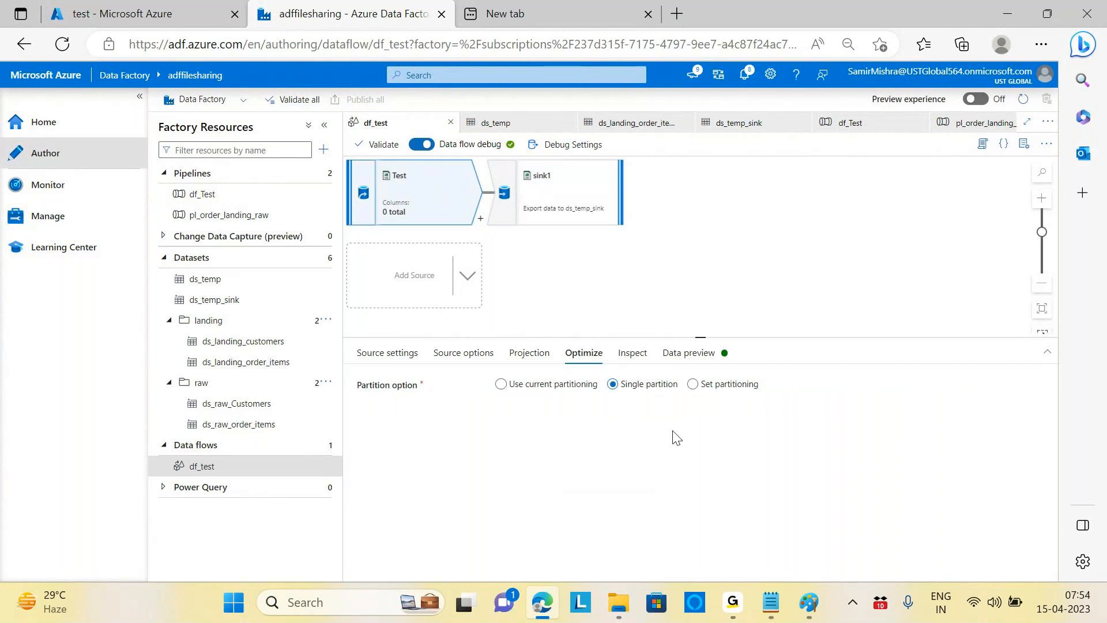
{"action": "left_click", "coordinate": [545, 190]}
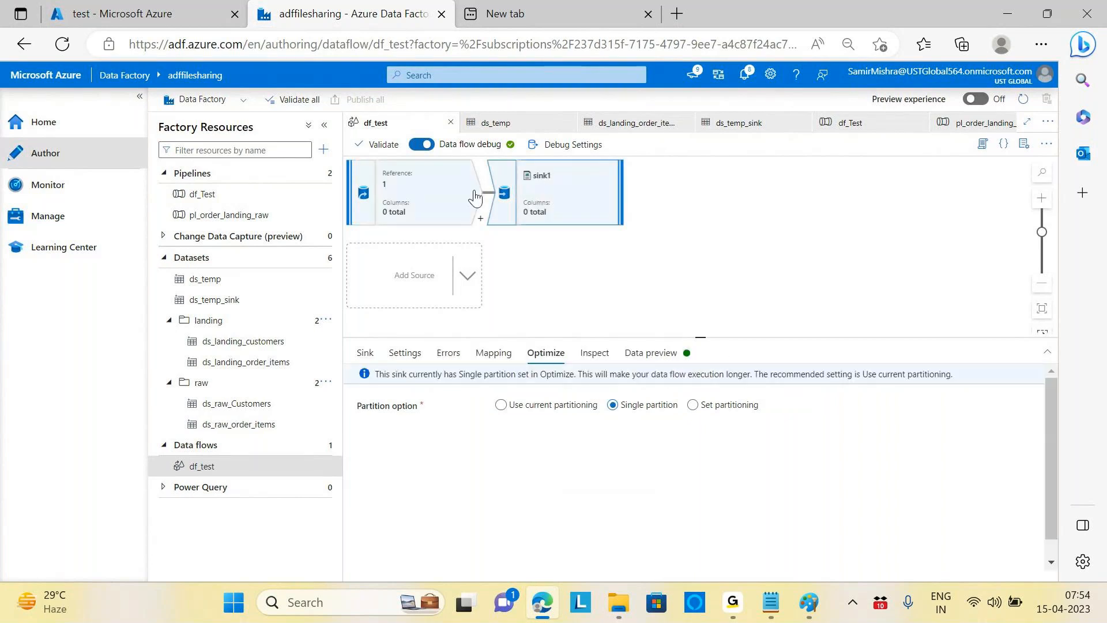
{"action": "left_click", "coordinate": [424, 196]}
{"action": "left_click", "coordinate": [538, 390]}
{"action": "left_click", "coordinate": [540, 392]}
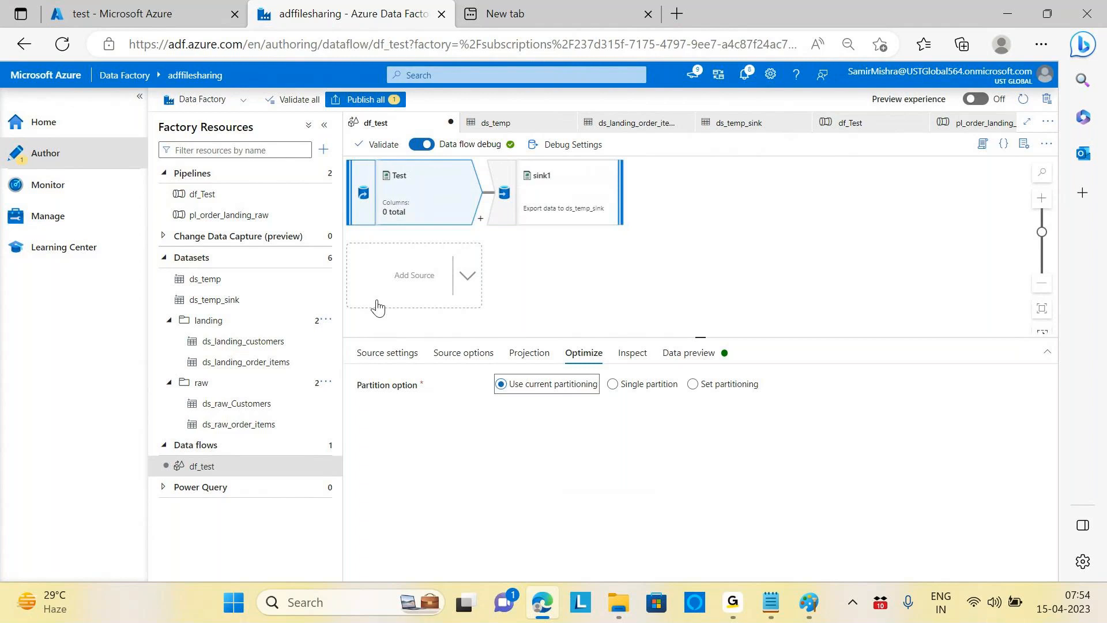
Step: Compare sink1's partitioning with the Test source's, confirming sink1 stays on Single partition
{"action": "left_click", "coordinate": [577, 202]}
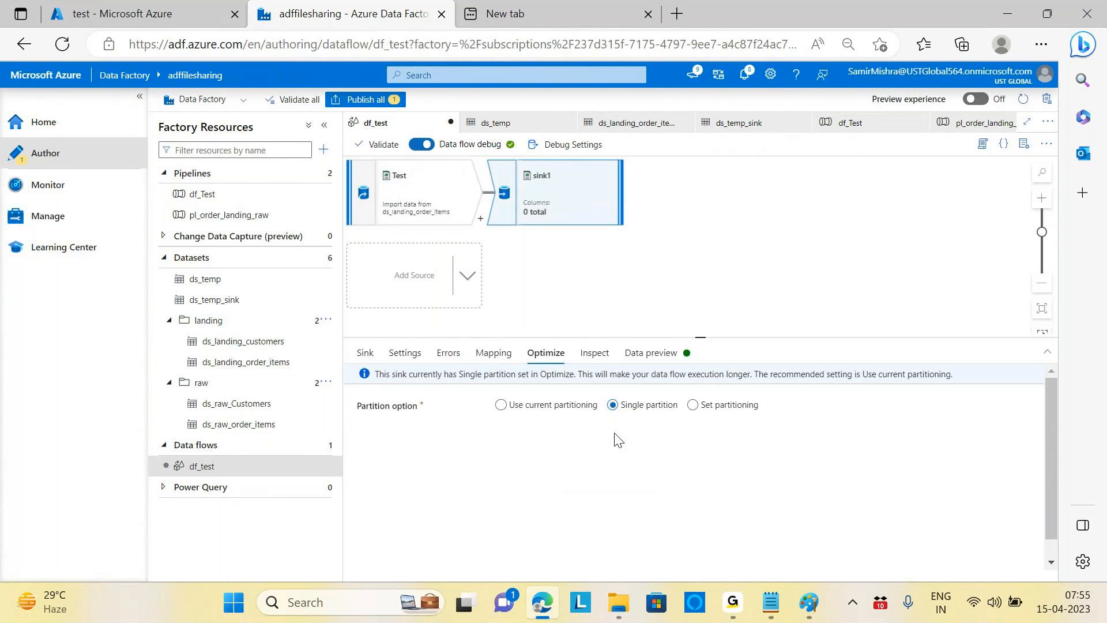
{"action": "left_click", "coordinate": [483, 193]}
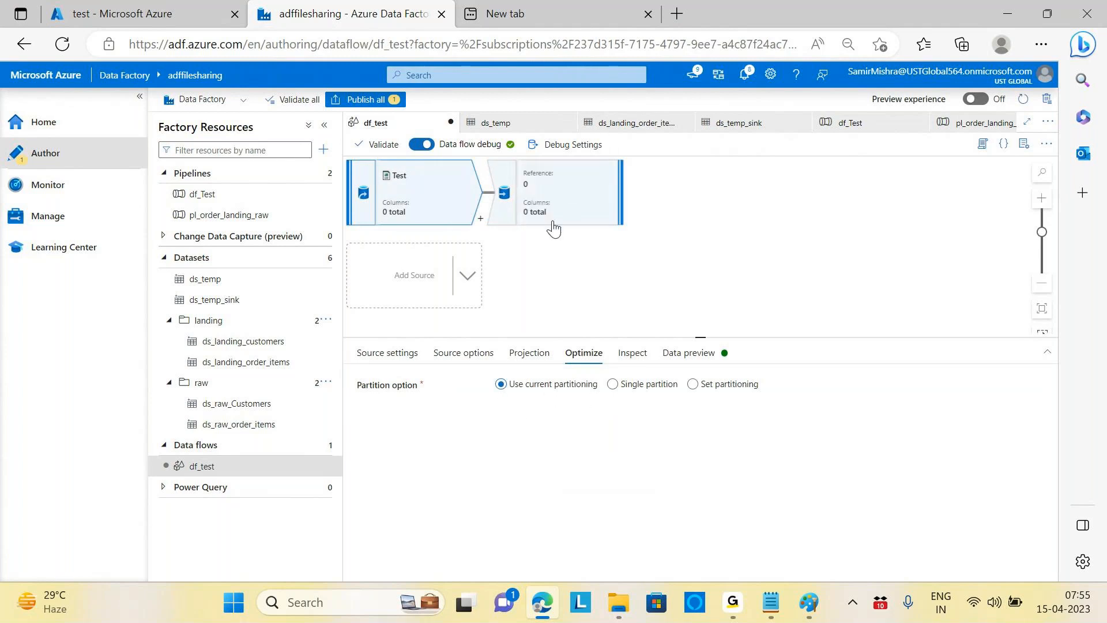
{"action": "left_click", "coordinate": [570, 202]}
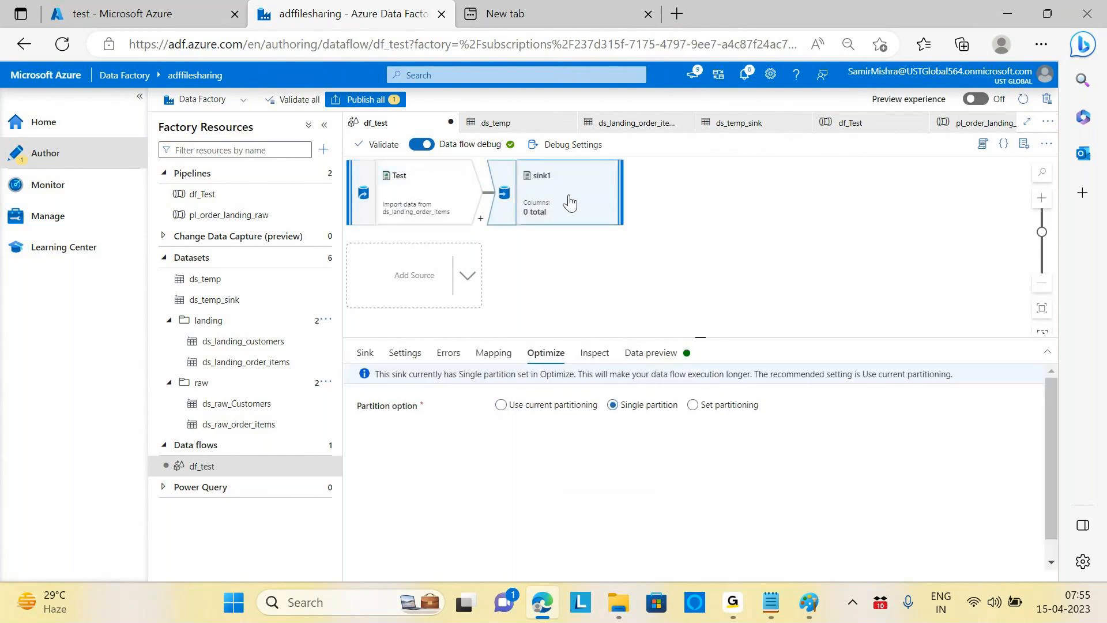
{"action": "left_click", "coordinate": [694, 405]}
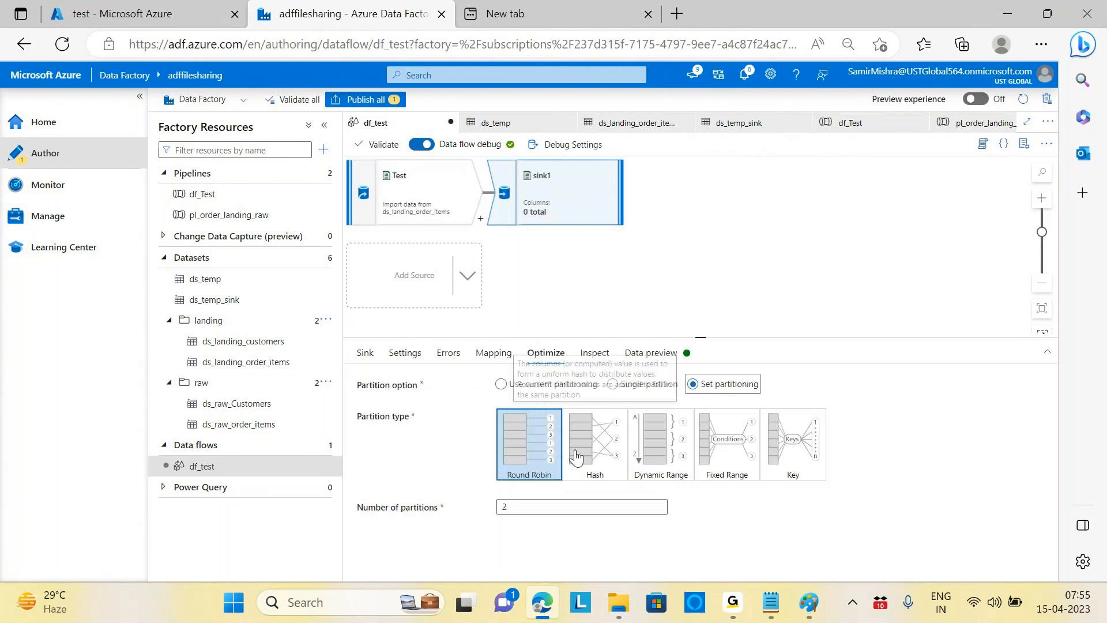
{"action": "double_click", "coordinate": [524, 509]}
{"action": "type", "text": "4"}
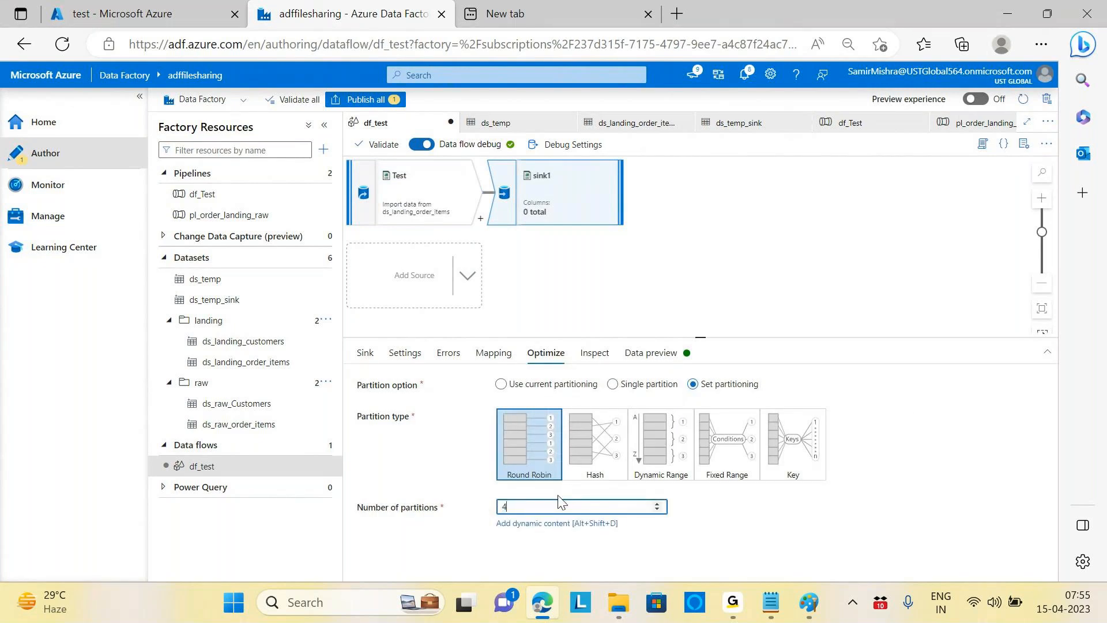
{"action": "left_click", "coordinate": [910, 415]}
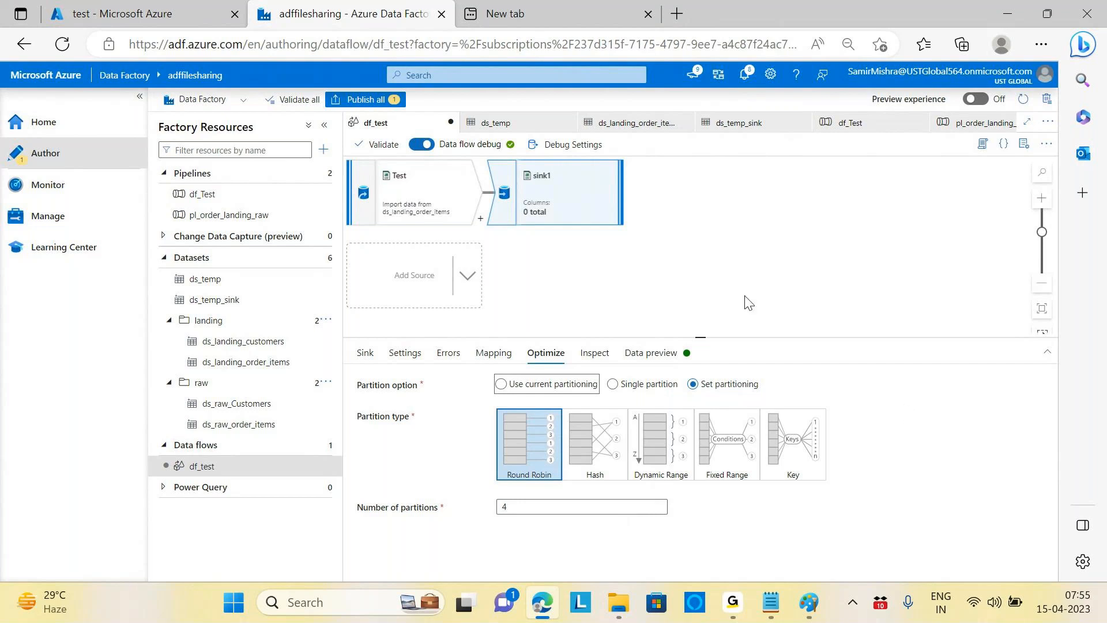
{"action": "left_click", "coordinate": [438, 215]}
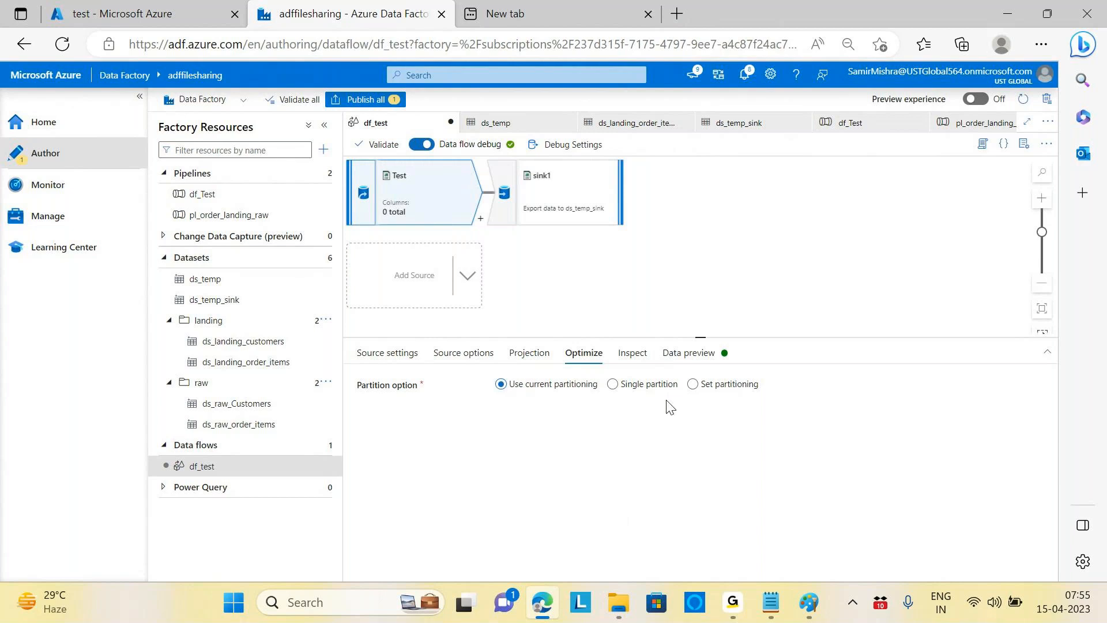
{"action": "left_click", "coordinate": [574, 198]}
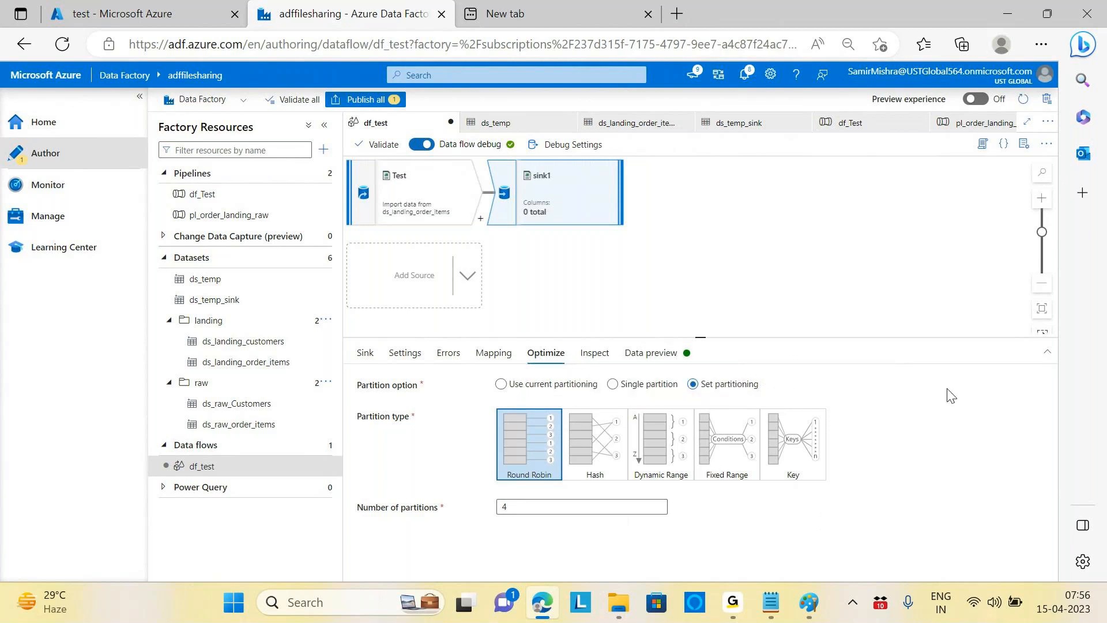
{"action": "left_click", "coordinate": [643, 384]}
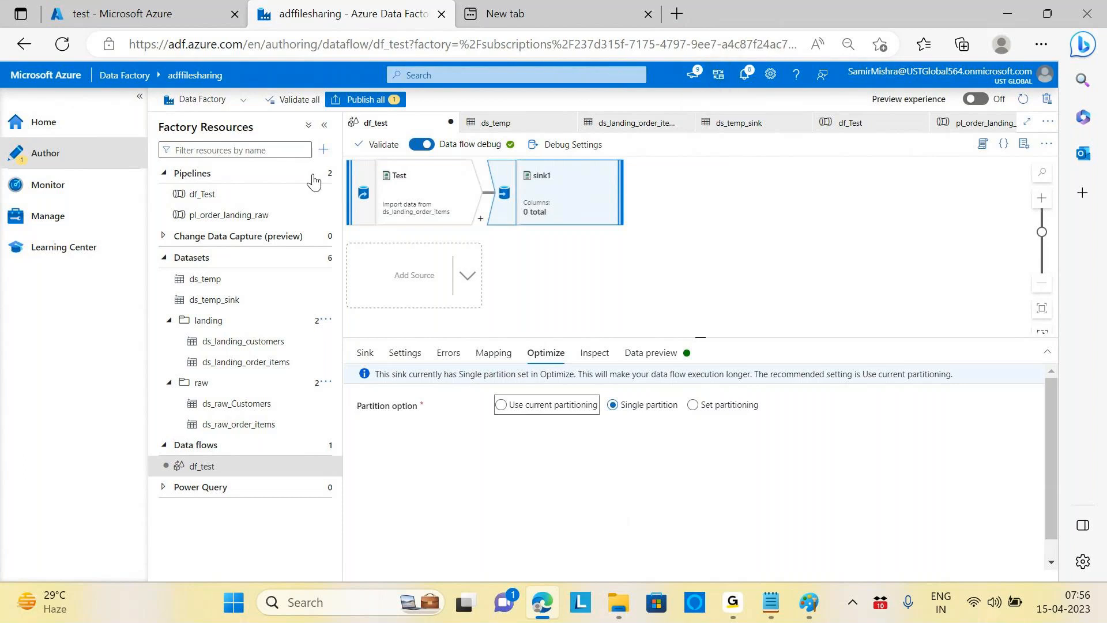
Step: Show the Test source's data preview under Inspect and drag the panel taller
{"action": "left_click", "coordinate": [449, 195]}
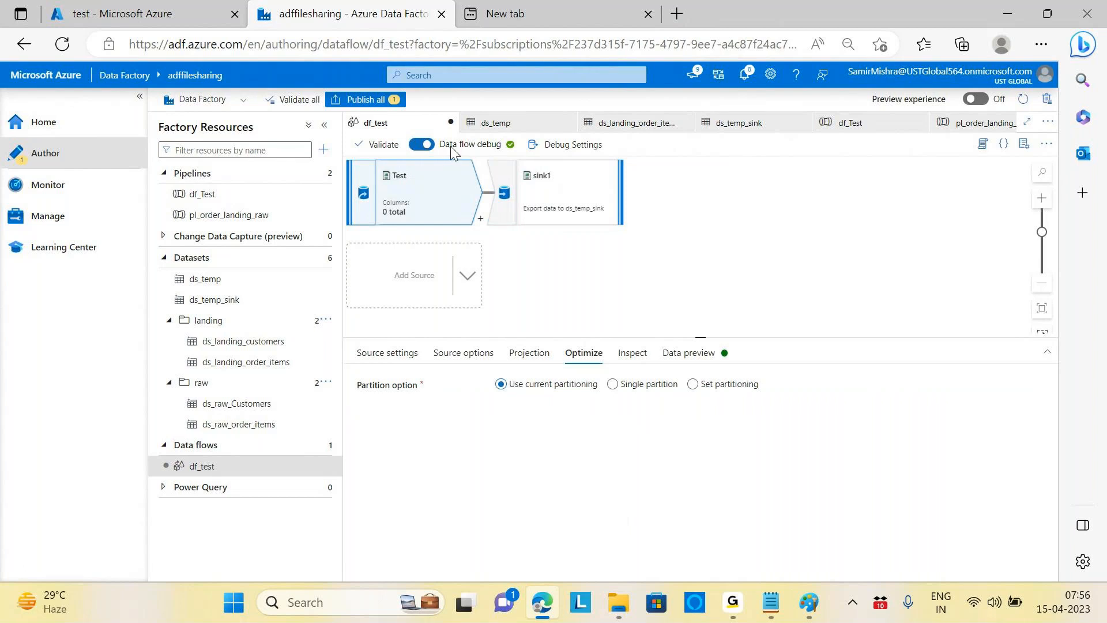
{"action": "left_click", "coordinate": [633, 363]}
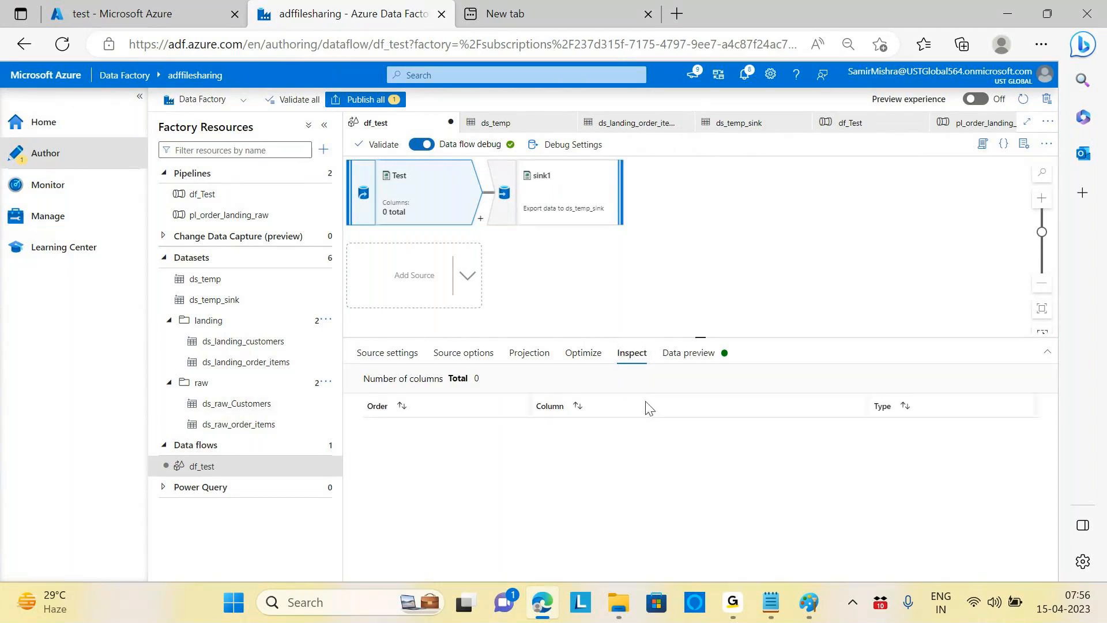
{"action": "left_click", "coordinate": [695, 354]}
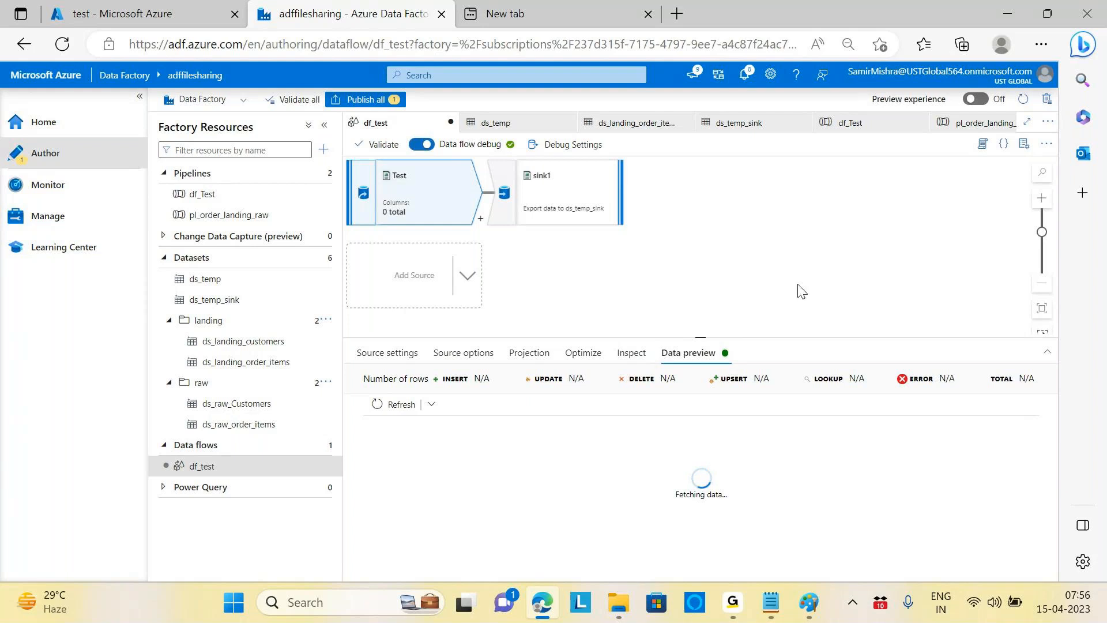
{"action": "left_click_drag", "start_coordinate": [699, 346], "coordinate": [700, 297]}
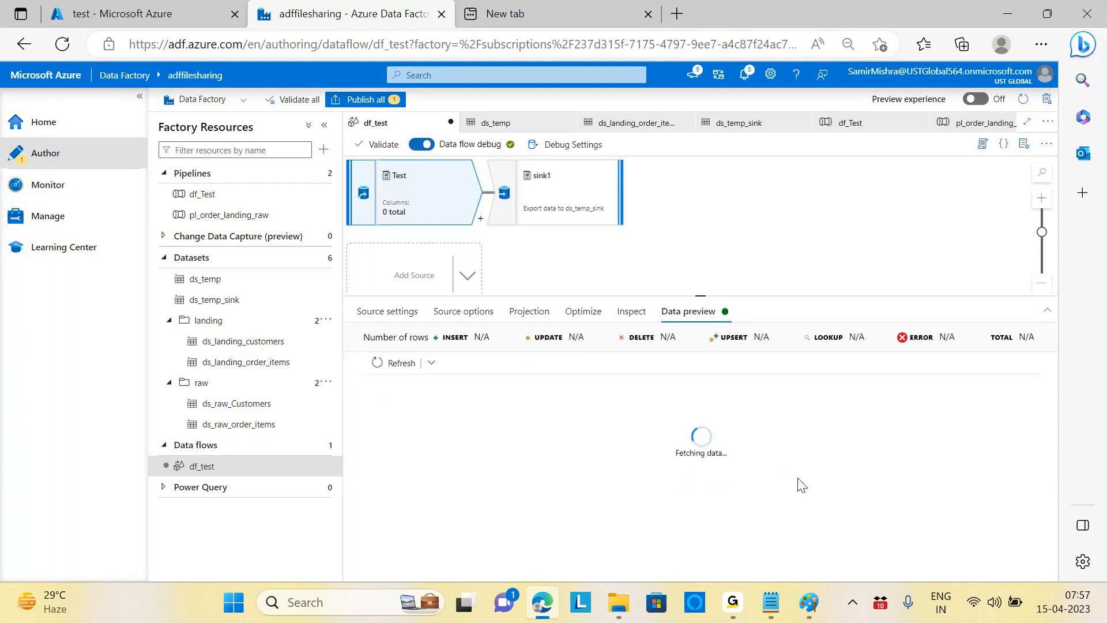
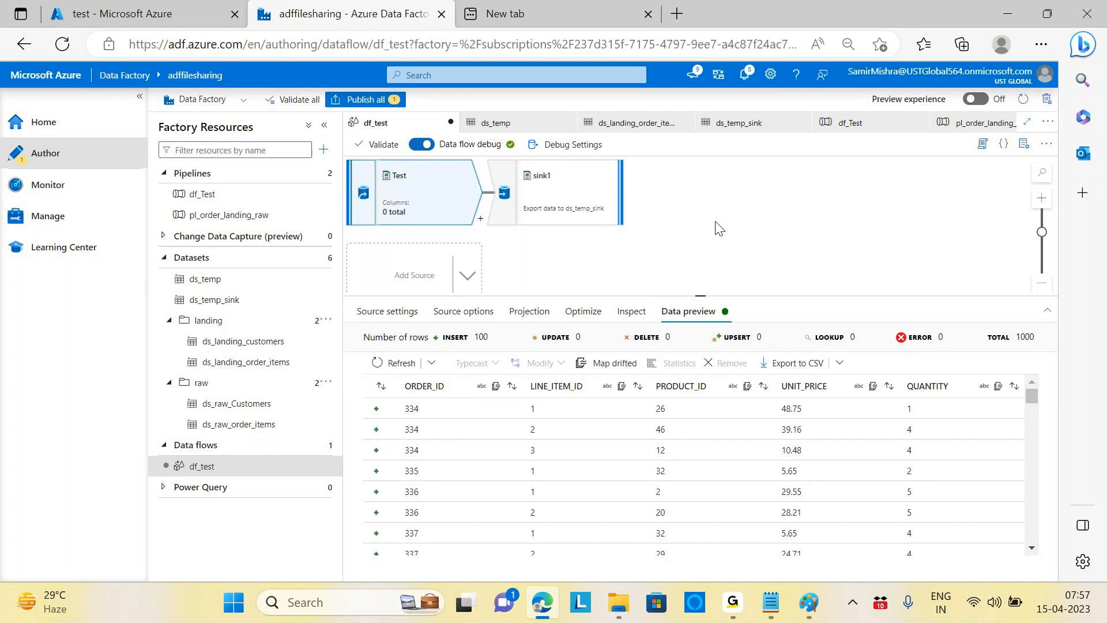
Step: Browse the transformations offered after Test without adding one, then show sink1's Optimize settings
{"action": "left_click", "coordinate": [482, 221]}
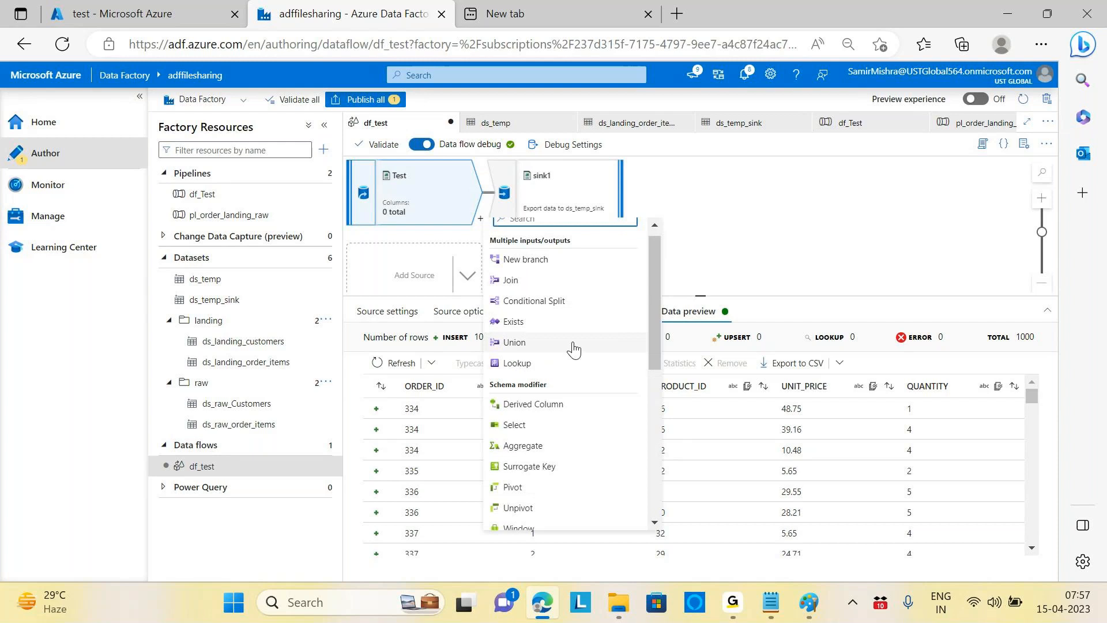
{"action": "scroll", "coordinate": [606, 398], "scroll_direction": "down", "scroll_amount": 5}
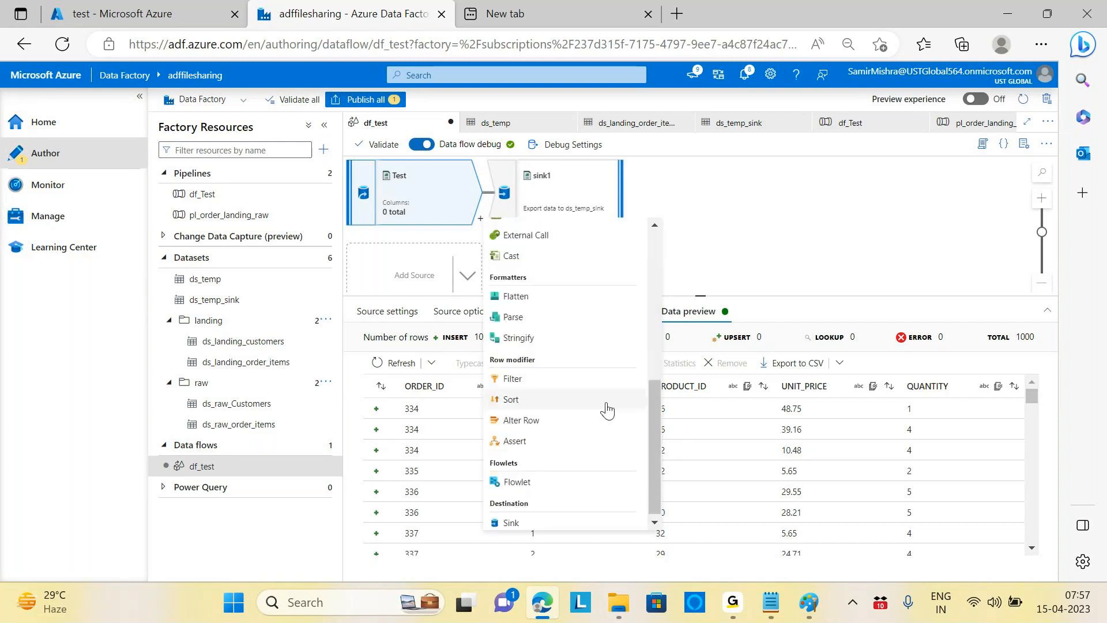
{"action": "scroll", "coordinate": [619, 408], "scroll_direction": "up", "scroll_amount": 6}
{"action": "left_click", "coordinate": [756, 242]}
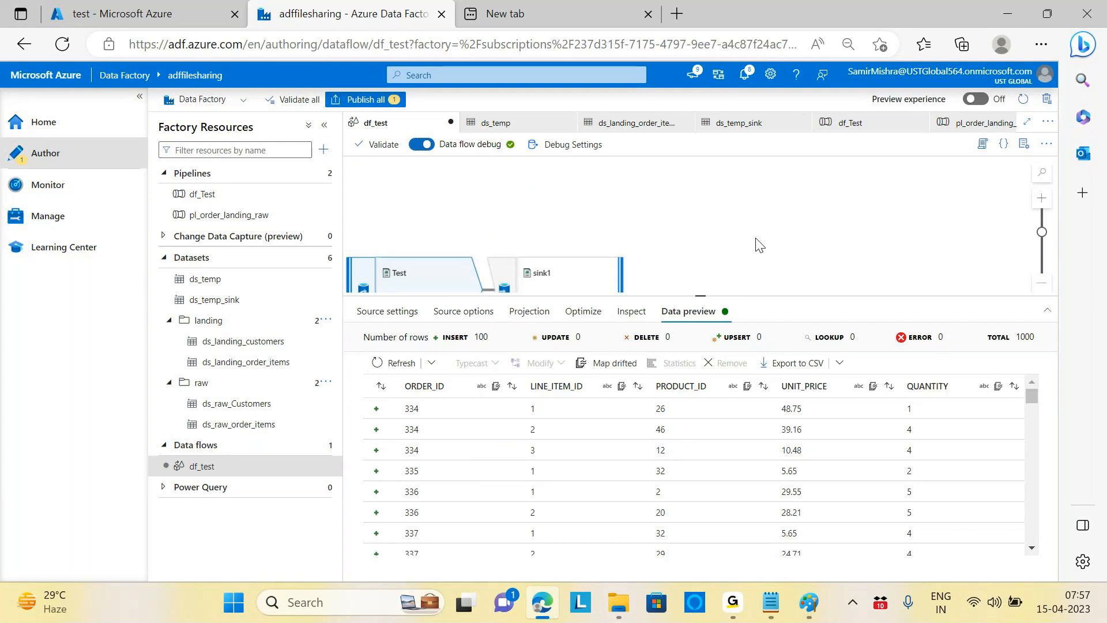
{"action": "left_click", "coordinate": [615, 218]}
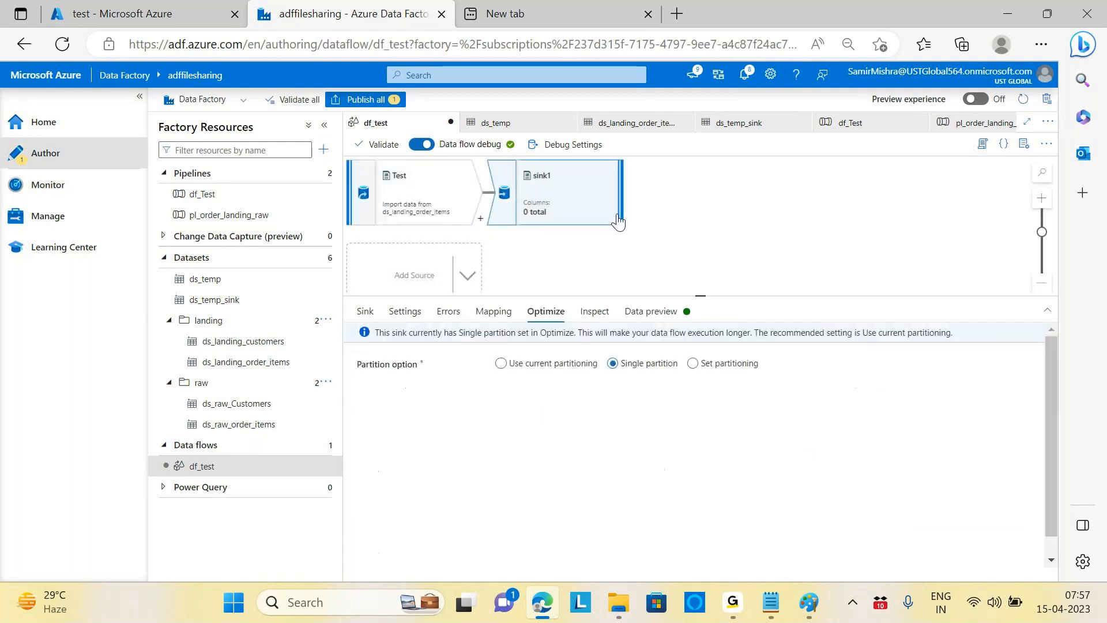
Step: Delete the sink1 step and select the Test source
{"action": "right_click", "coordinate": [617, 219]}
{"action": "left_click", "coordinate": [633, 224]}
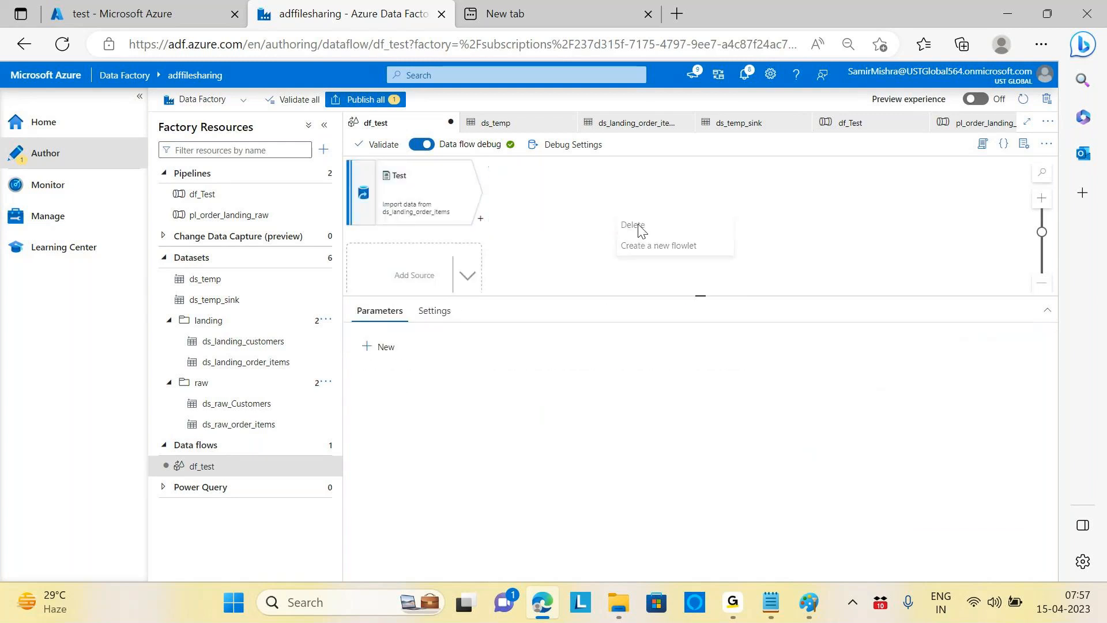
{"action": "left_click", "coordinate": [433, 198]}
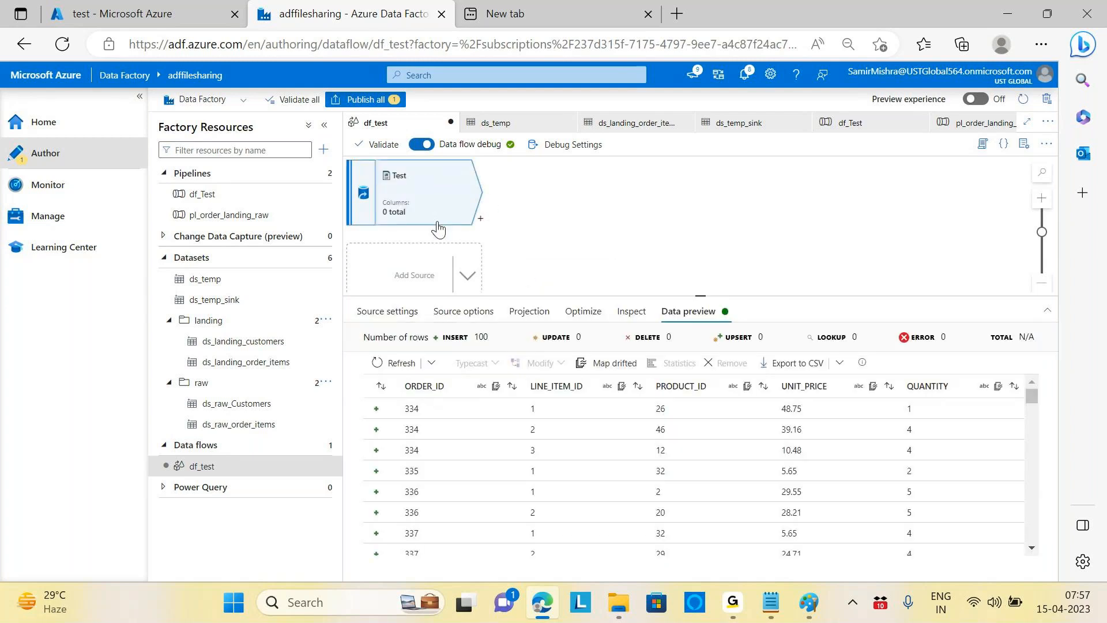
Step: Review the Test source's settings, options, projection and partitioning, resetting its projected schema
{"action": "left_click", "coordinate": [388, 311]}
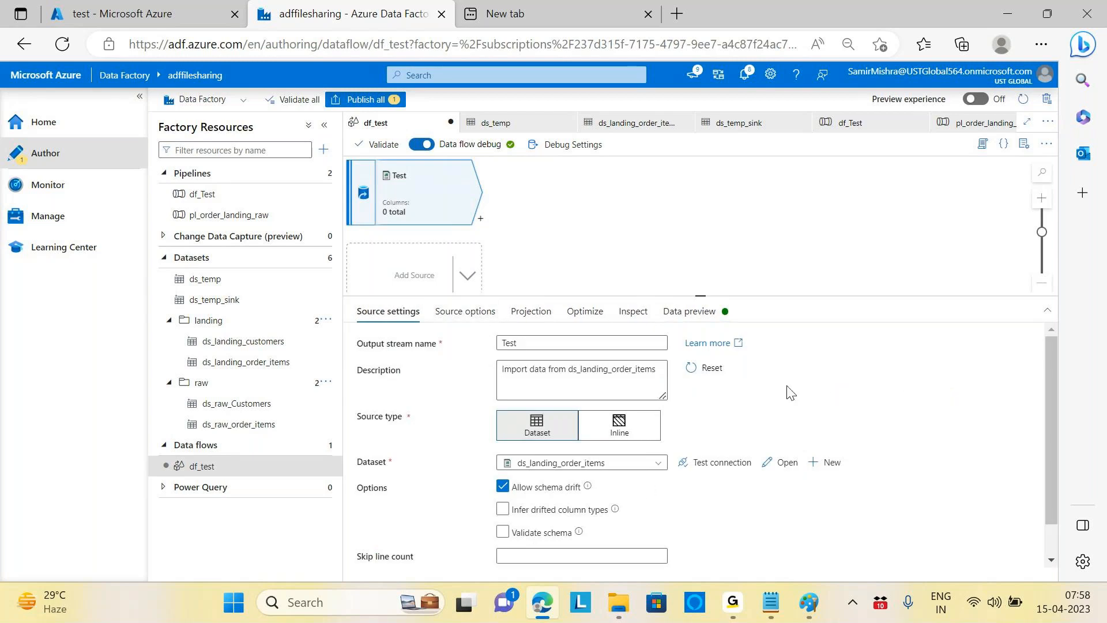
{"action": "left_click", "coordinate": [462, 313]}
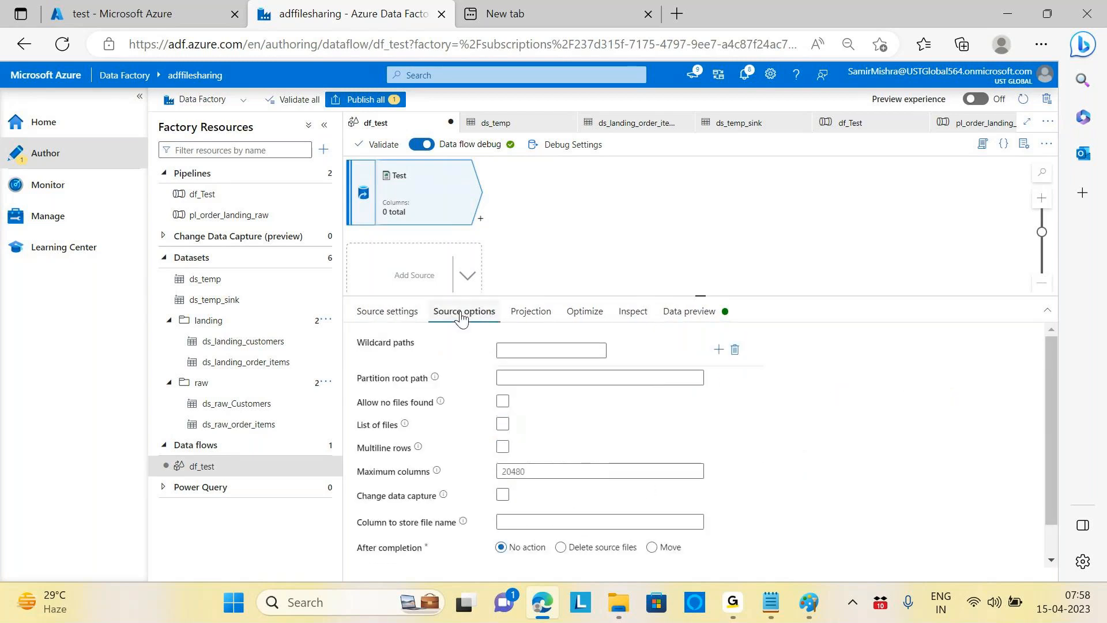
{"action": "left_click", "coordinate": [524, 314]}
{"action": "left_click", "coordinate": [583, 314]}
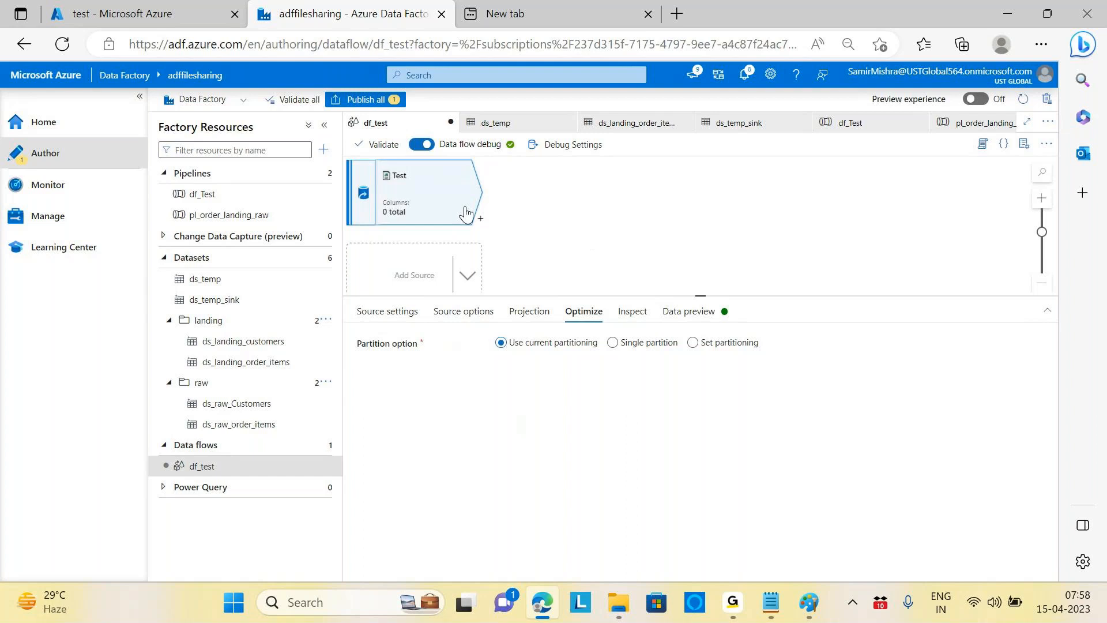
{"action": "left_click", "coordinate": [388, 311]}
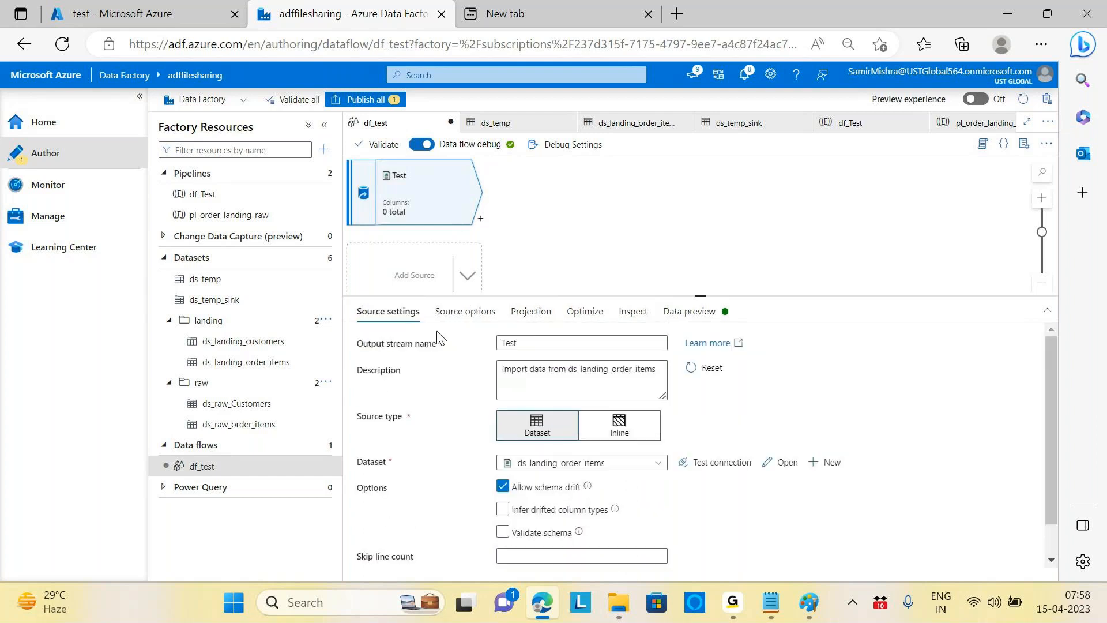
{"action": "left_click", "coordinate": [465, 312]}
{"action": "left_click", "coordinate": [530, 311]}
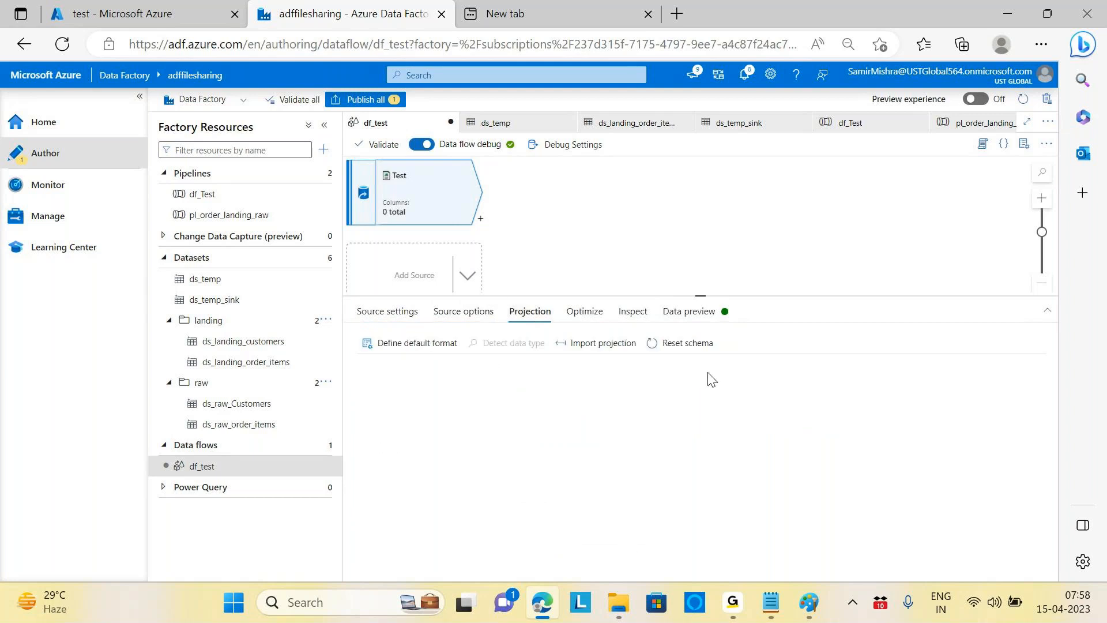
{"action": "left_click", "coordinate": [688, 345]}
{"action": "left_click", "coordinate": [584, 316]}
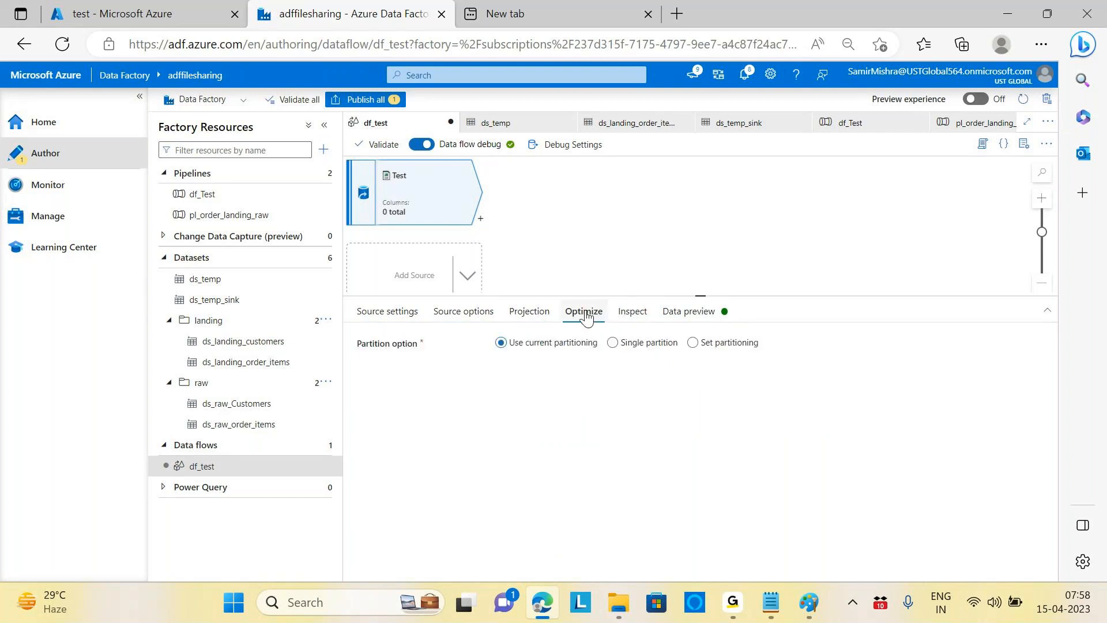
Step: Inspect the source's columns and view its 100-row order-item data preview
{"action": "left_click", "coordinate": [633, 318]}
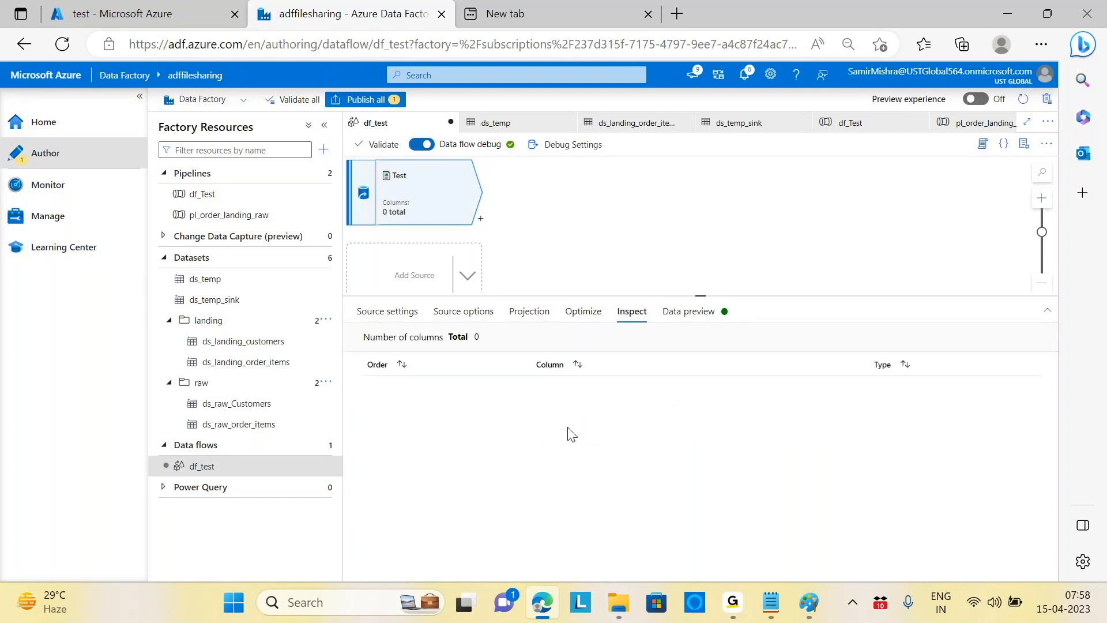
{"action": "left_click", "coordinate": [691, 319]}
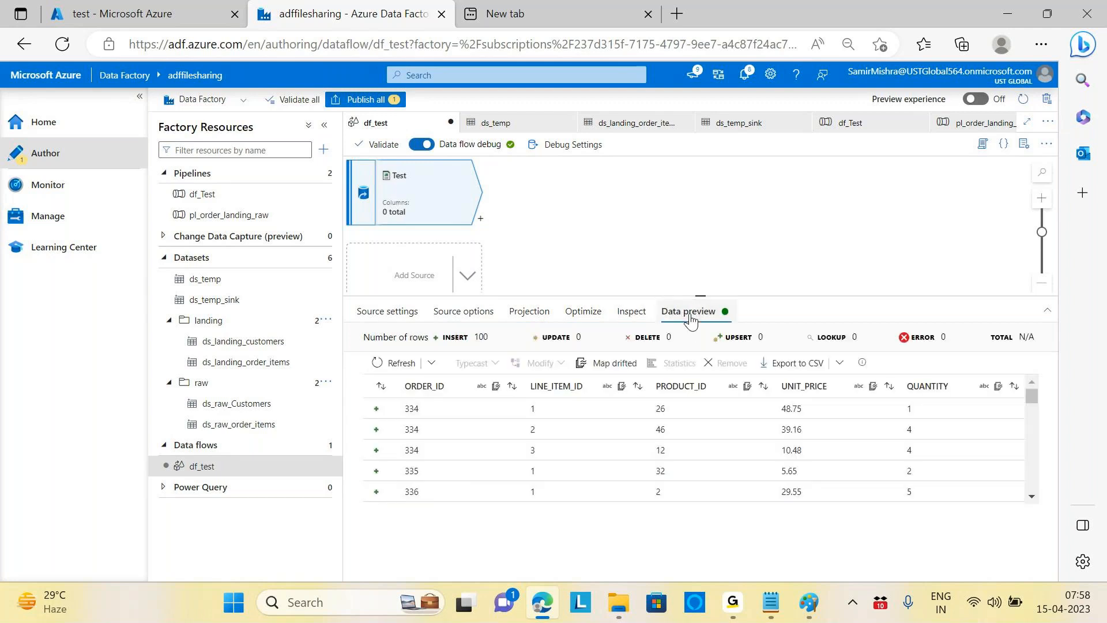
{"action": "left_click", "coordinate": [631, 312]}
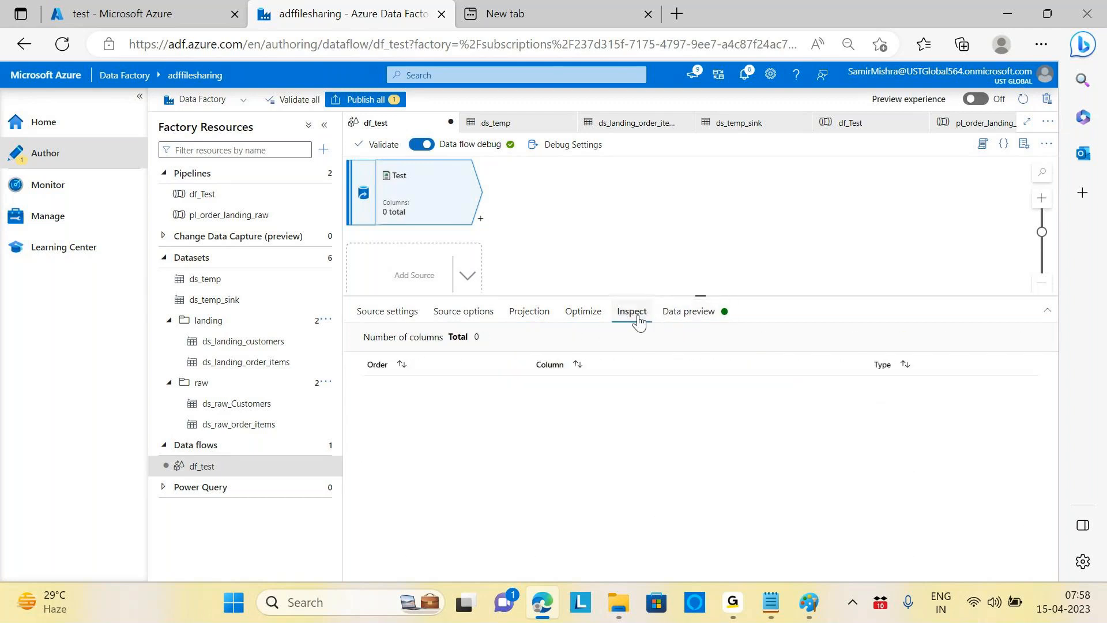
{"action": "left_click", "coordinate": [582, 315]}
{"action": "left_click", "coordinate": [527, 317]}
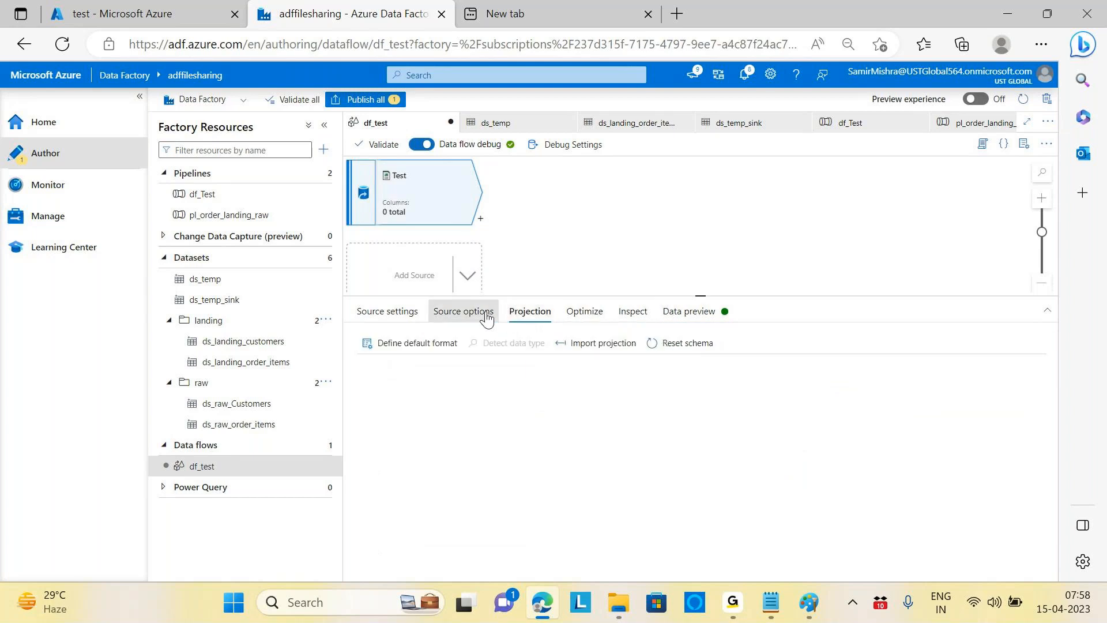
{"action": "left_click", "coordinate": [463, 315]}
{"action": "left_click", "coordinate": [690, 311]}
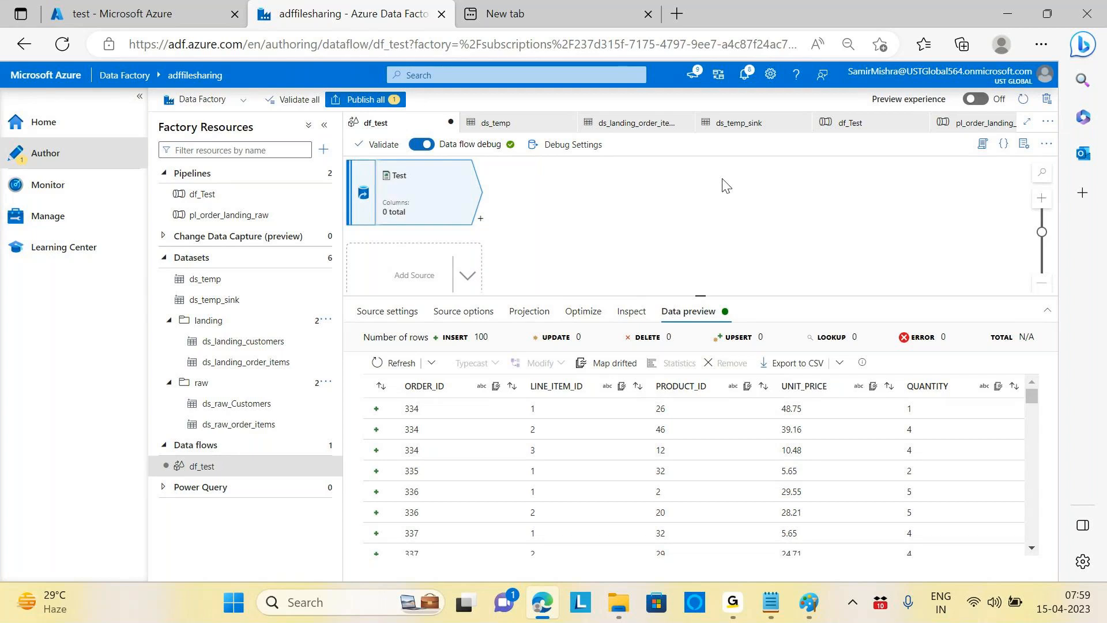
{"action": "left_click", "coordinate": [479, 220]}
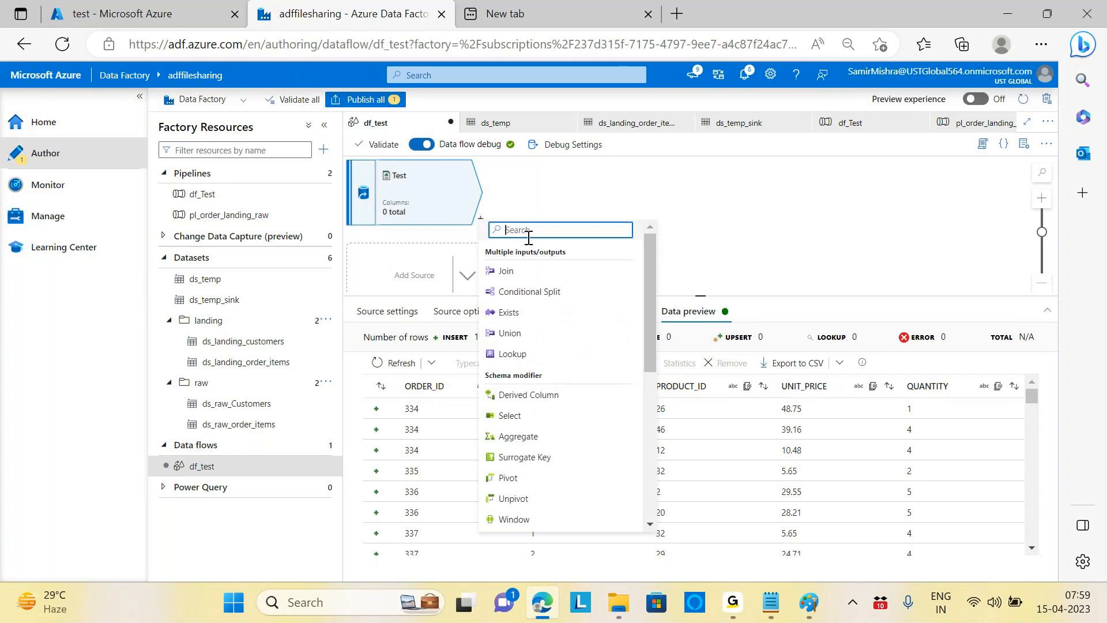
Step: Add a Select transformation, select1, after the Test source
{"action": "type", "text": "se"}
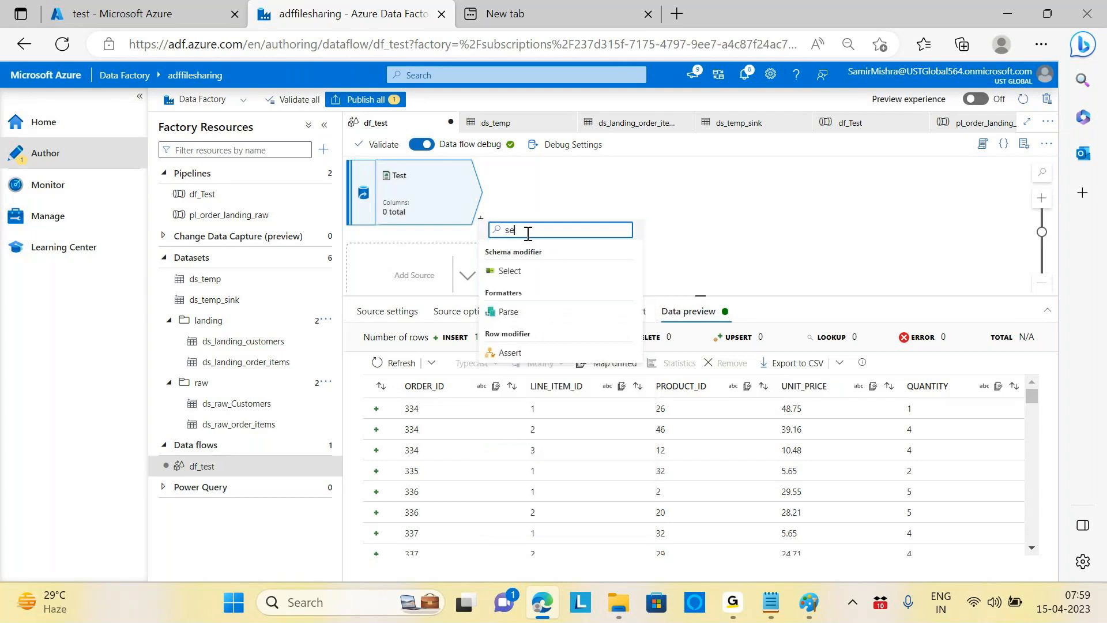
{"action": "left_click", "coordinate": [510, 273]}
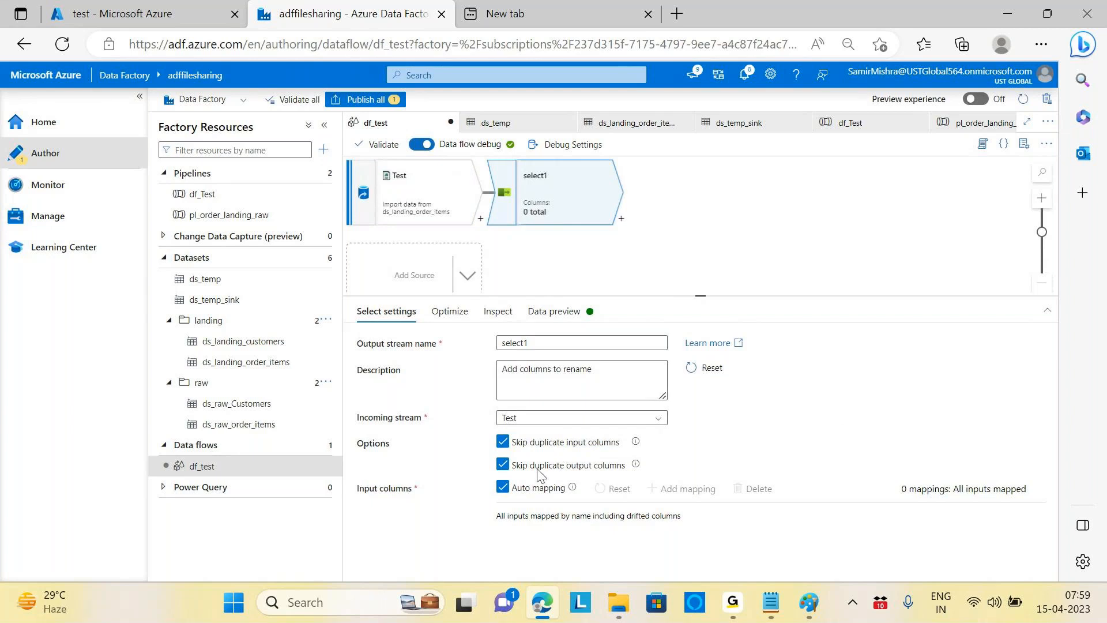
{"action": "left_click", "coordinate": [449, 314]}
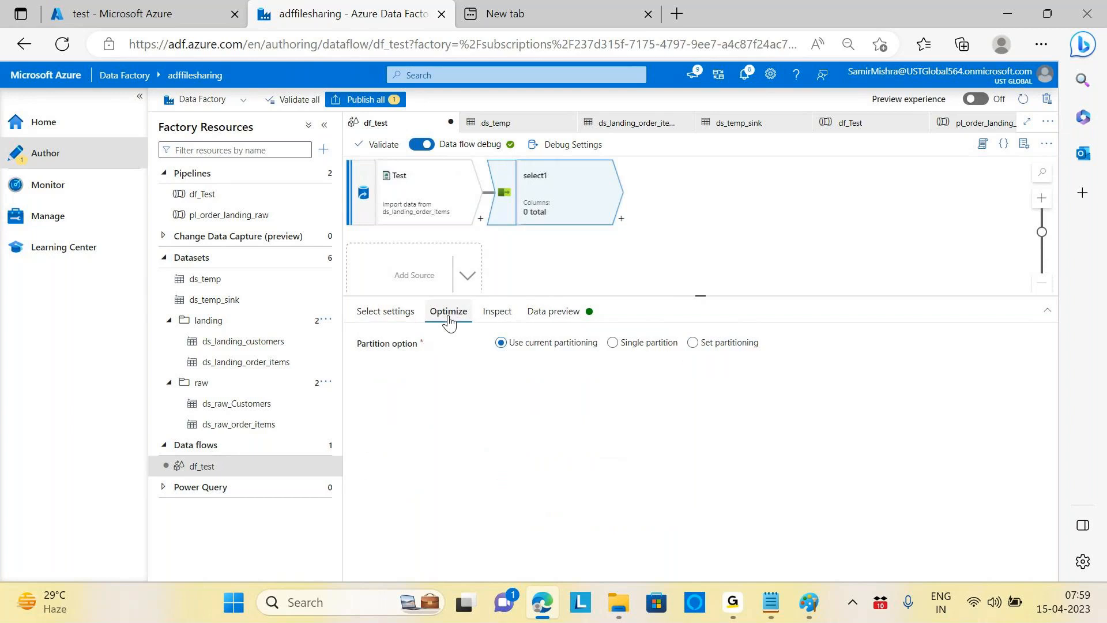
Step: Compare select1's input and output schemas and preview its data, ending on Optimize
{"action": "left_click", "coordinate": [497, 313]}
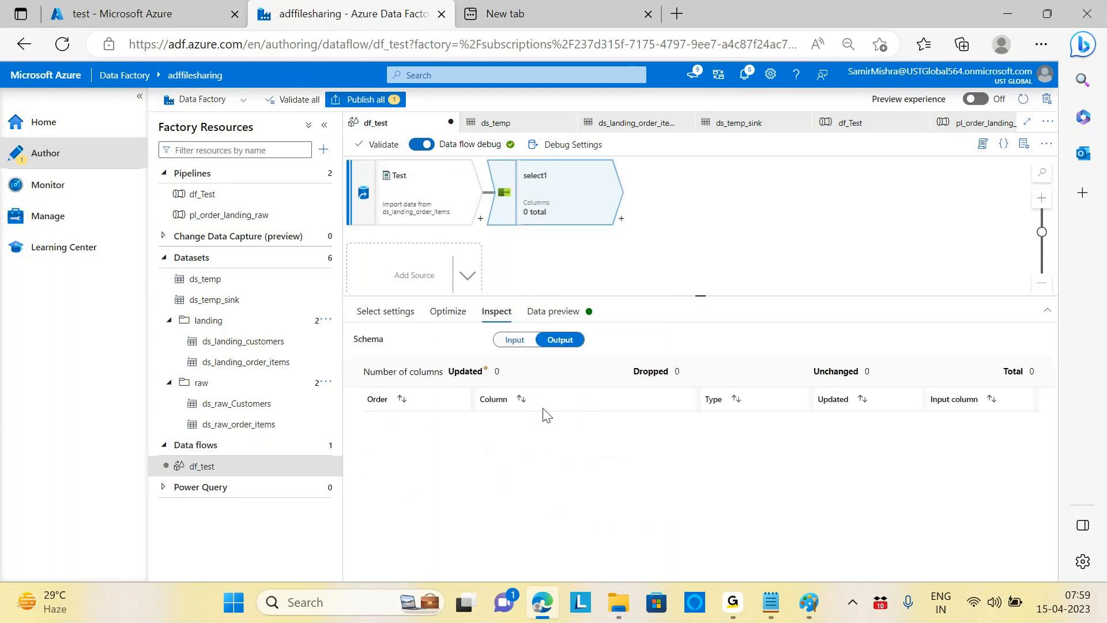
{"action": "left_click", "coordinate": [519, 342]}
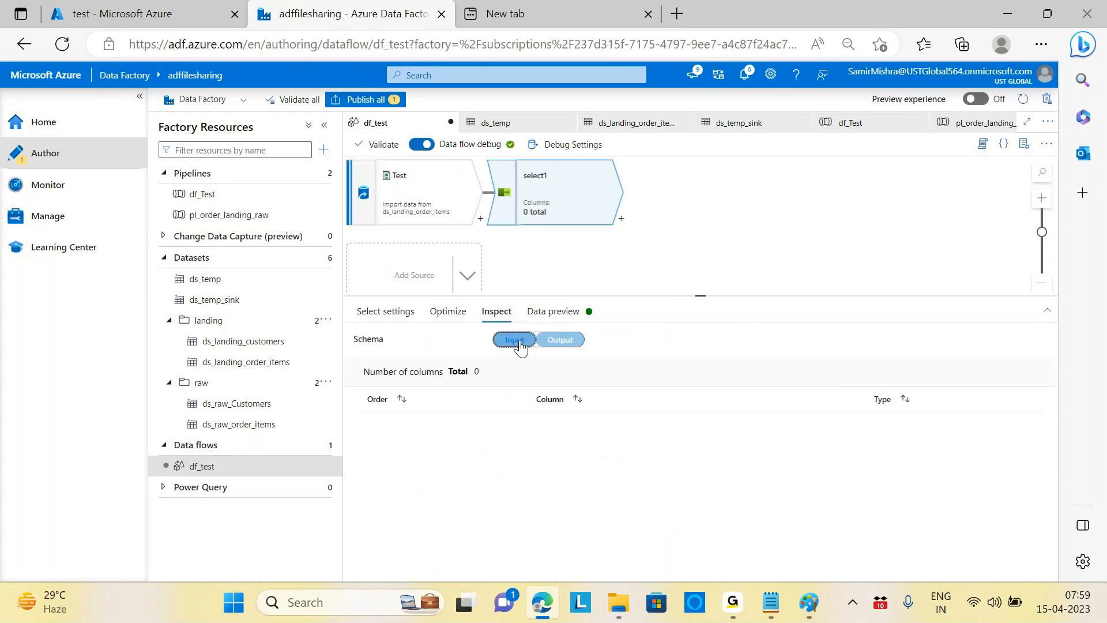
{"action": "left_click", "coordinate": [559, 342]}
{"action": "left_click", "coordinate": [505, 345]}
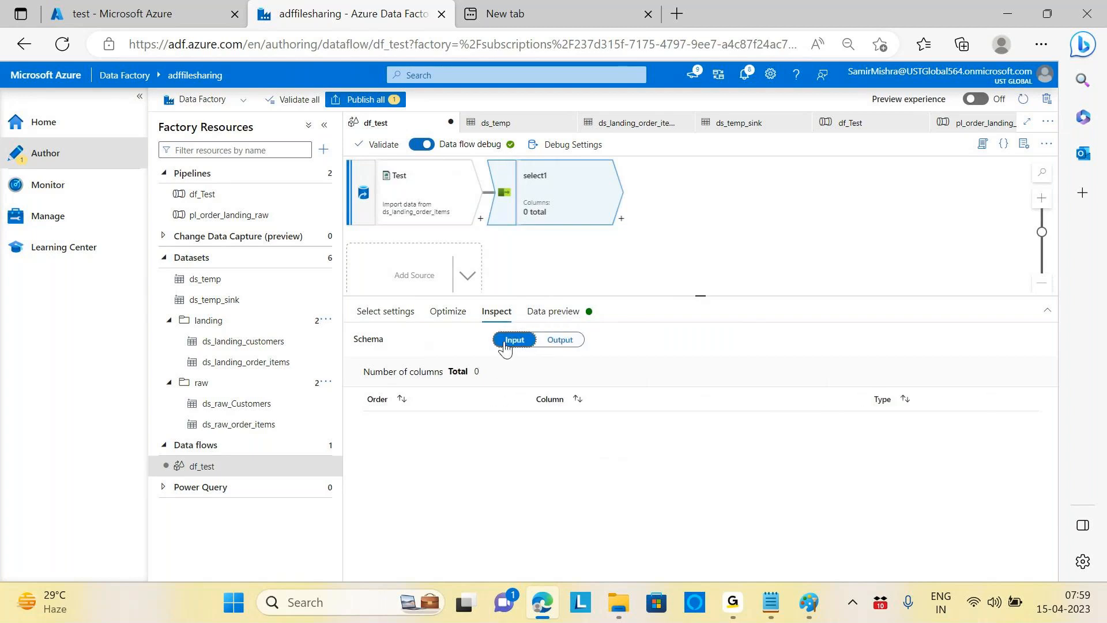
{"action": "left_click", "coordinate": [567, 314]}
{"action": "left_click", "coordinate": [496, 312]}
{"action": "left_click", "coordinate": [559, 341]}
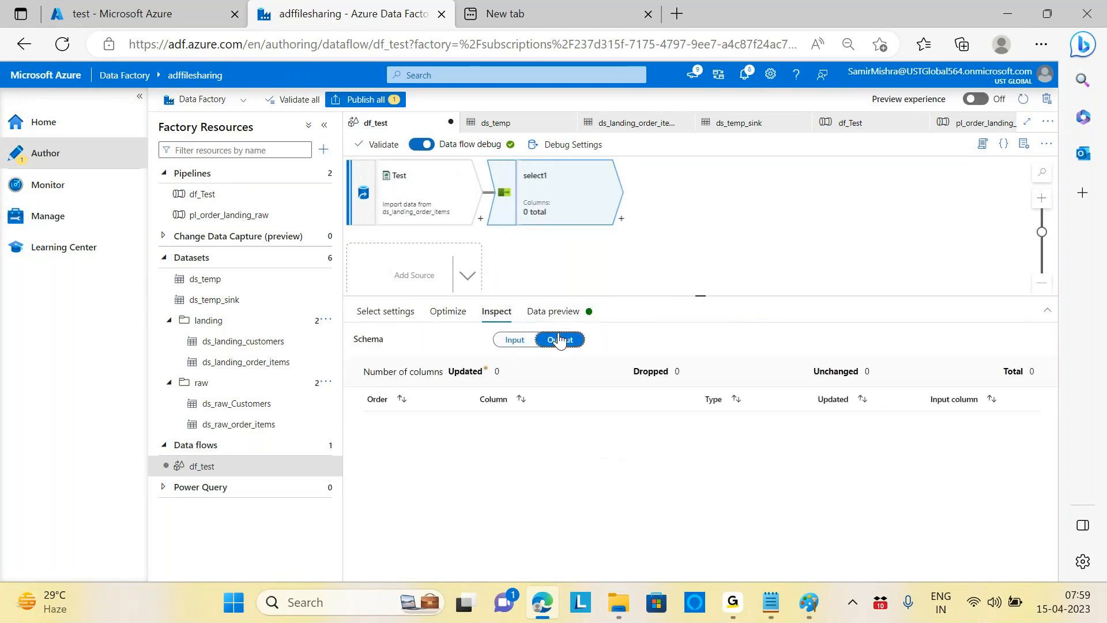
{"action": "left_click", "coordinate": [450, 312]}
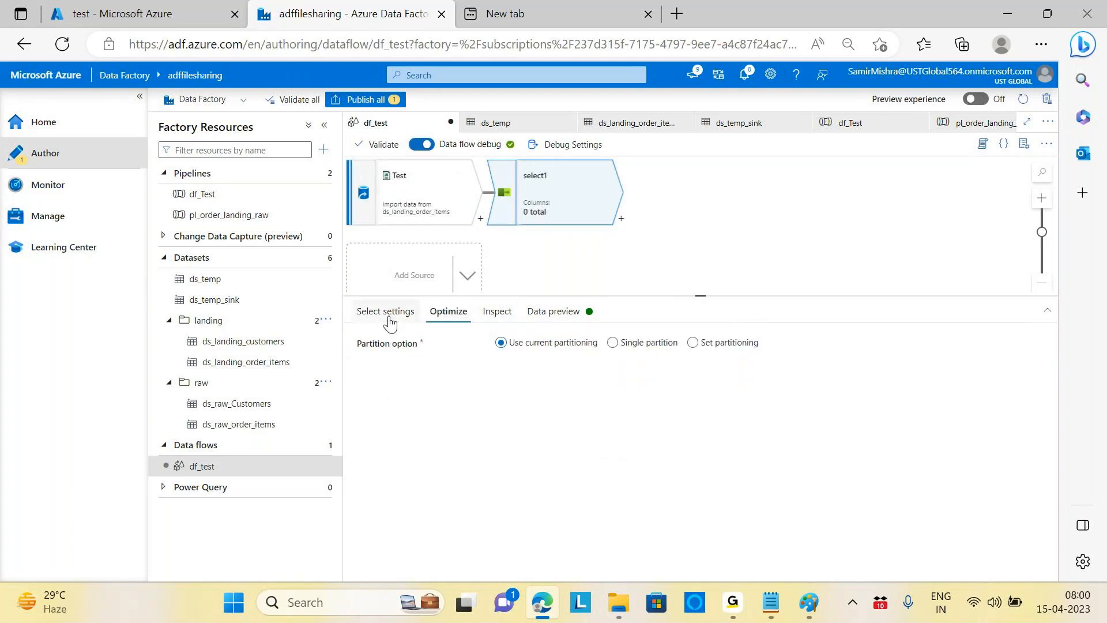
{"action": "left_click", "coordinate": [414, 322]}
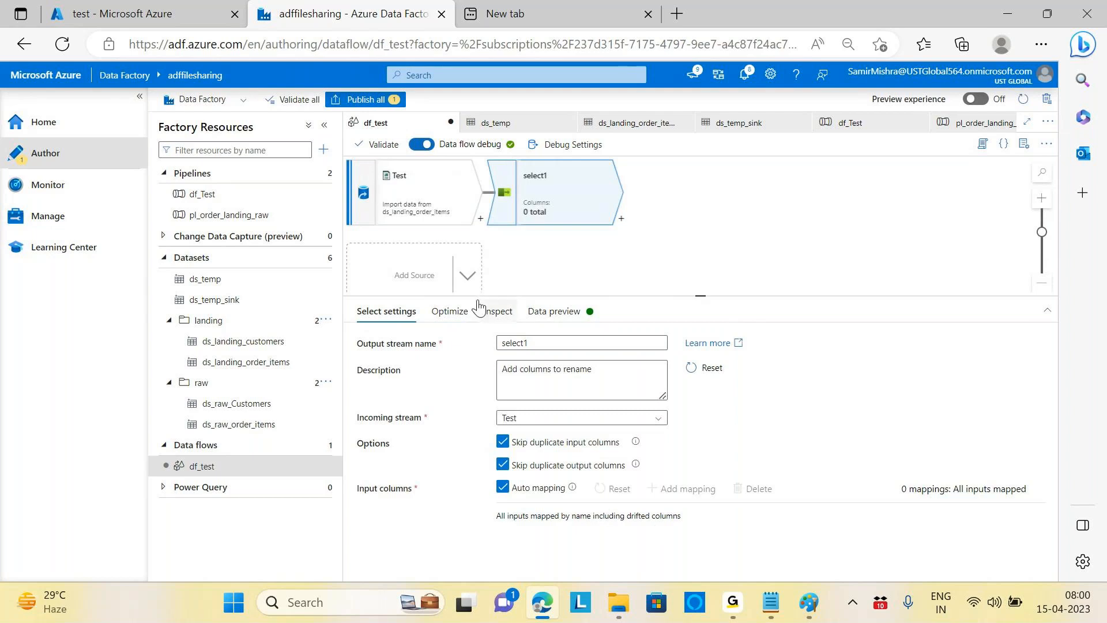
{"action": "left_click", "coordinate": [448, 313]}
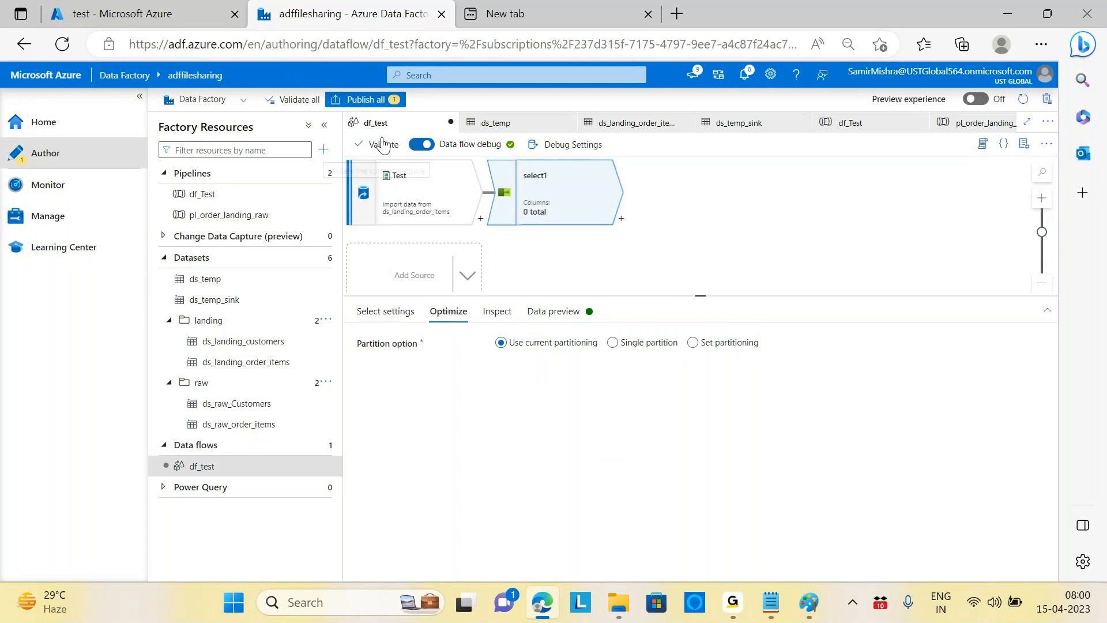
Step: Attempt Publish all, review df_test's missing-sink validation error, and close the report
{"action": "left_click", "coordinate": [365, 99]}
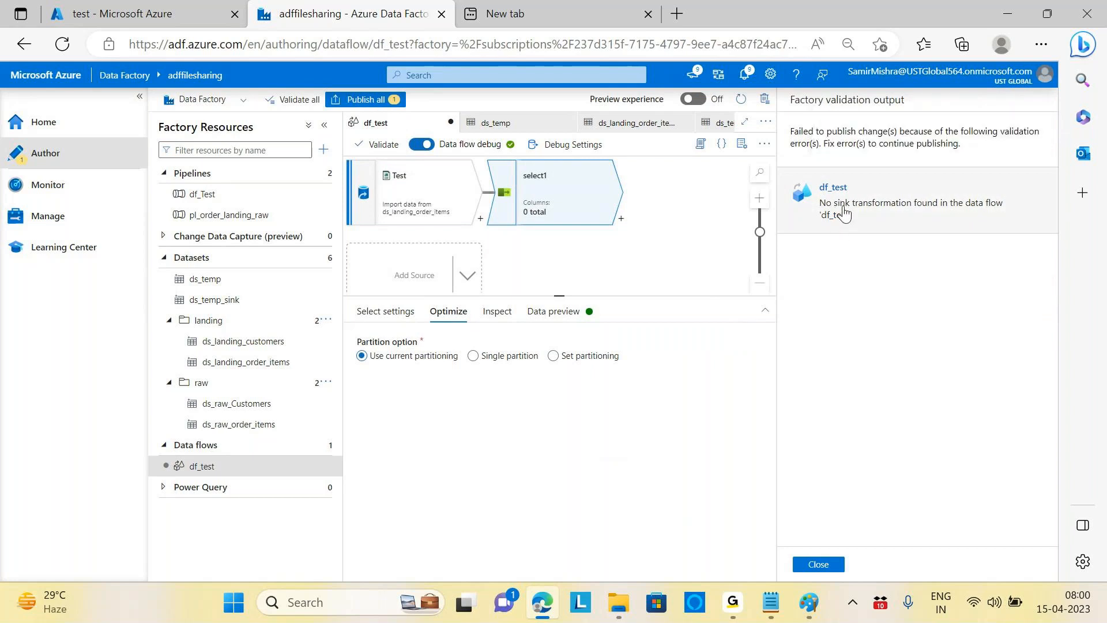
{"action": "left_click", "coordinate": [843, 213]}
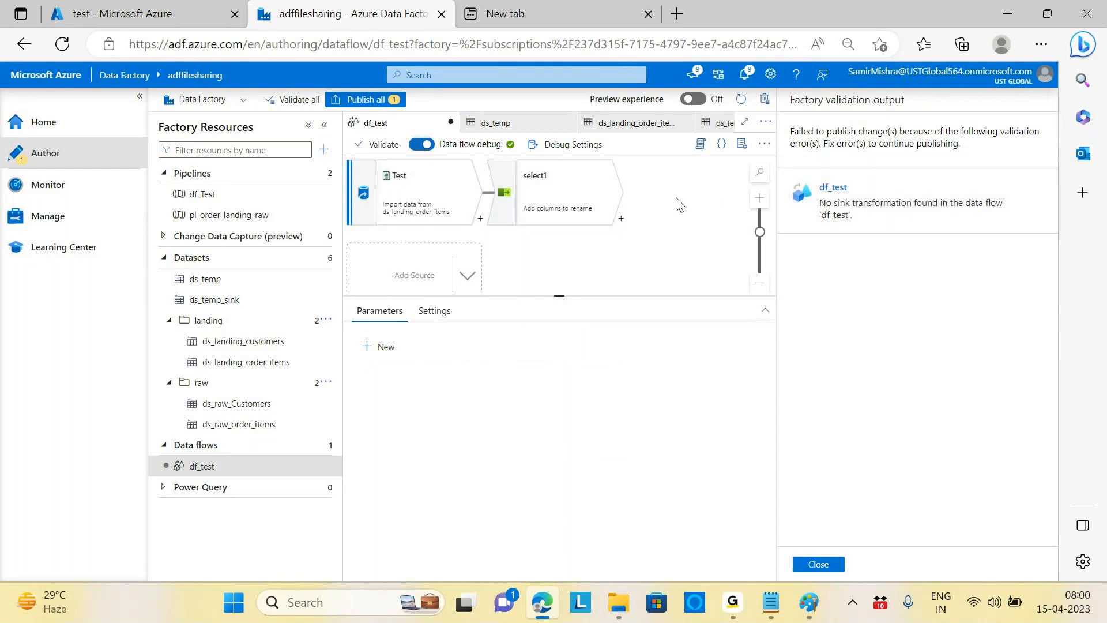
{"action": "left_click", "coordinate": [814, 567]}
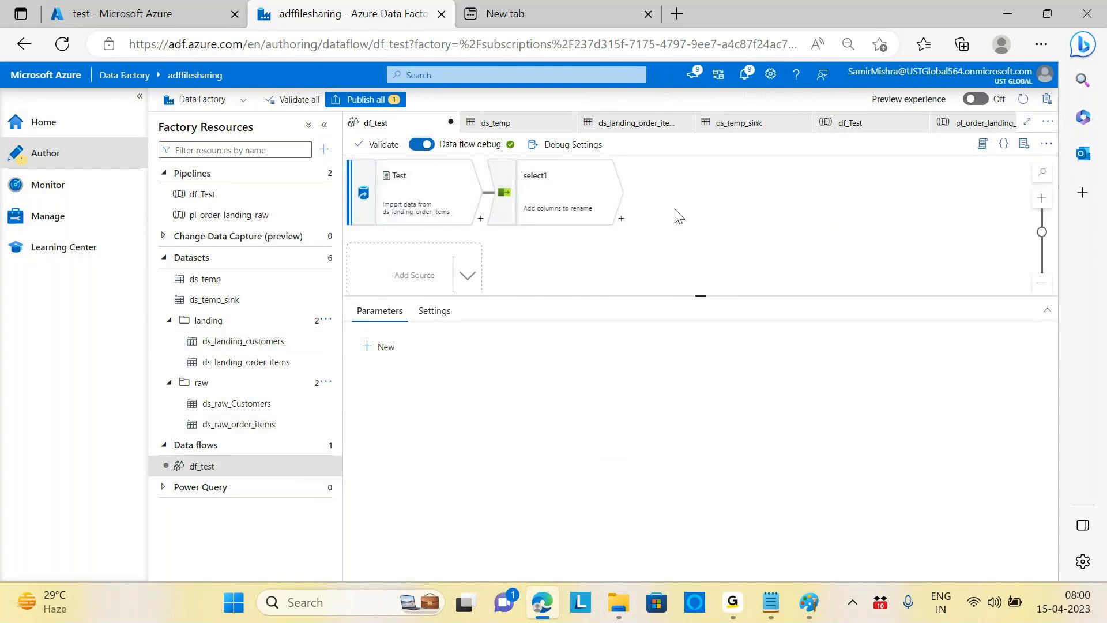
{"action": "left_click", "coordinate": [558, 210]}
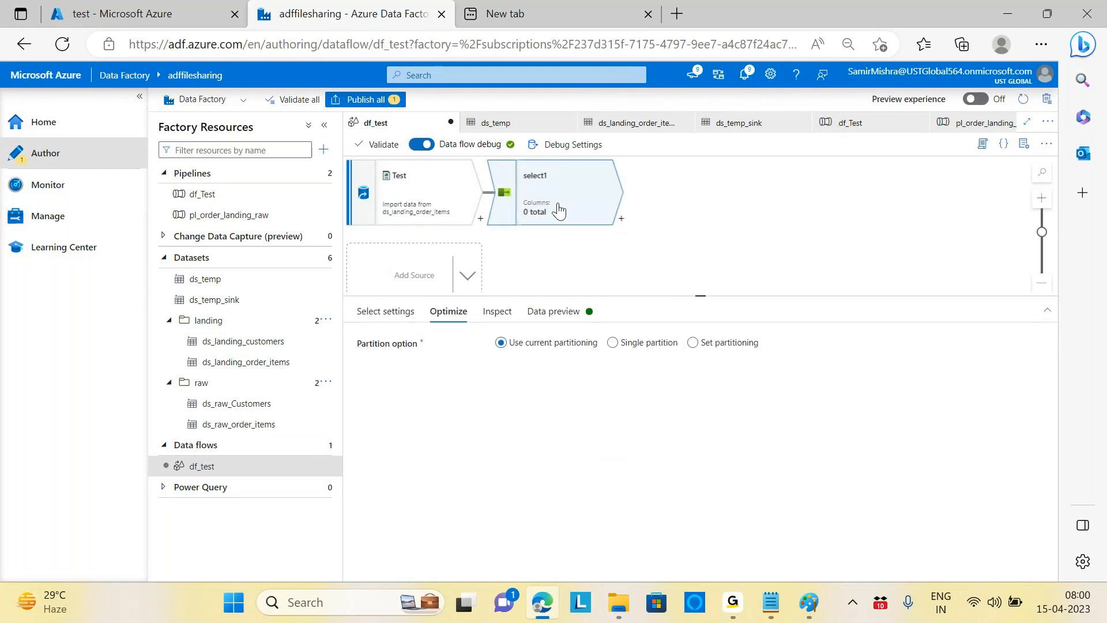
Step: Delete the select1 step and the df_Test pipeline, then validate the whole factory
{"action": "right_click", "coordinate": [558, 206]}
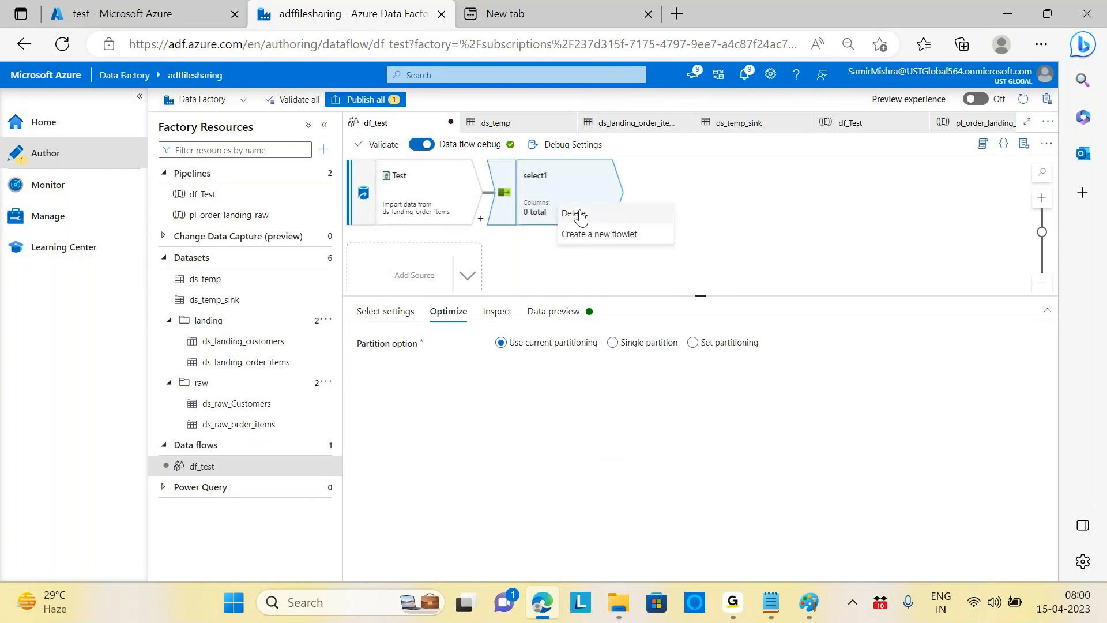
{"action": "left_click", "coordinate": [574, 214]}
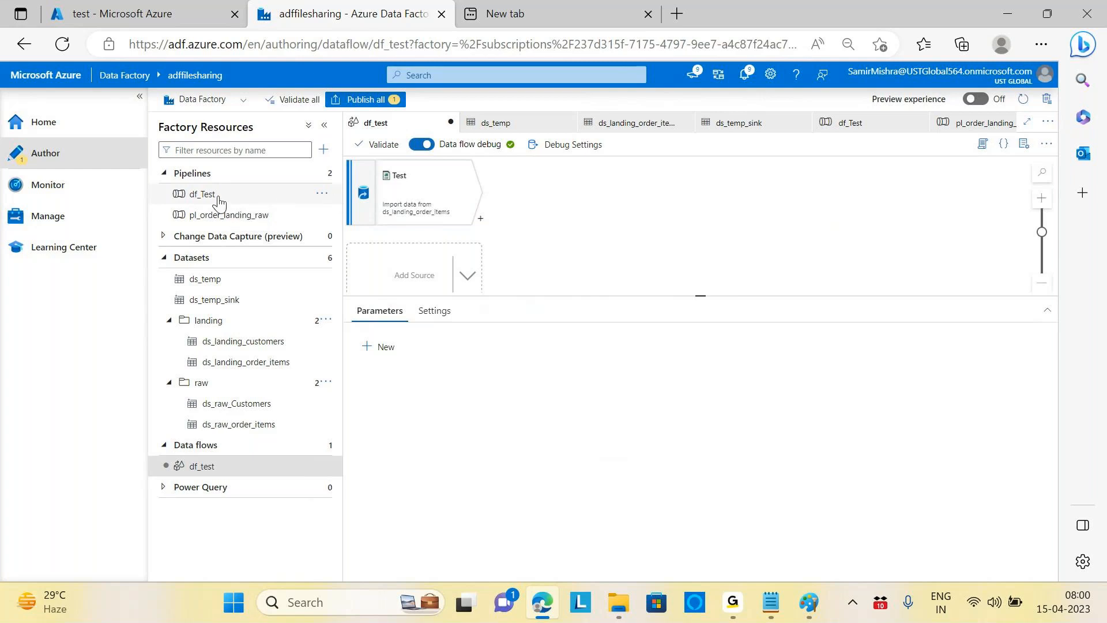
{"action": "left_click", "coordinate": [321, 194]}
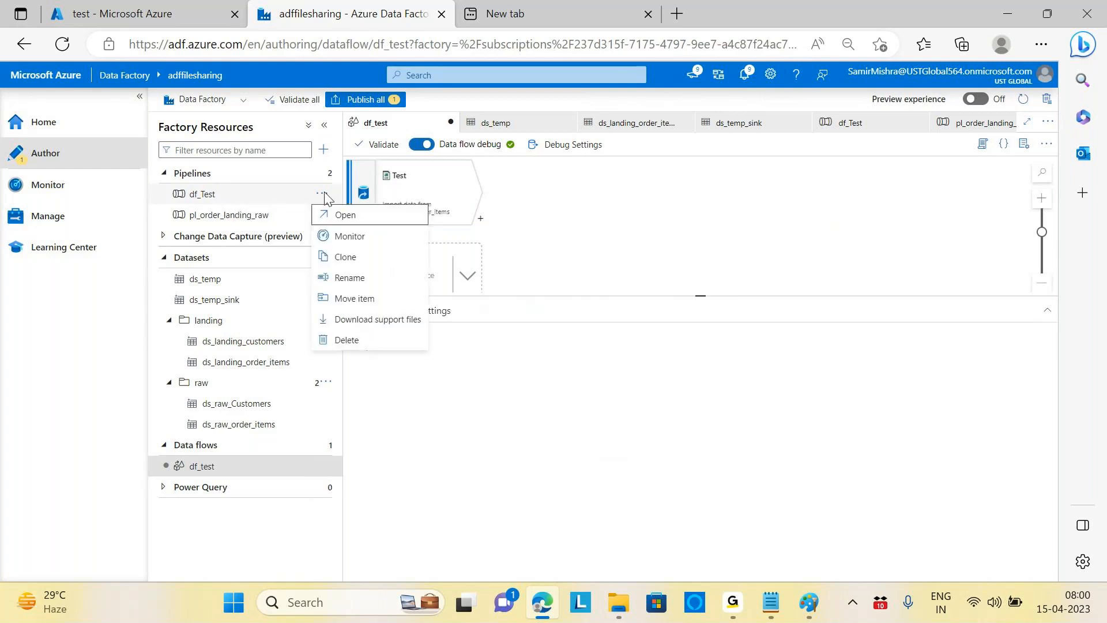
{"action": "left_click", "coordinate": [348, 340]}
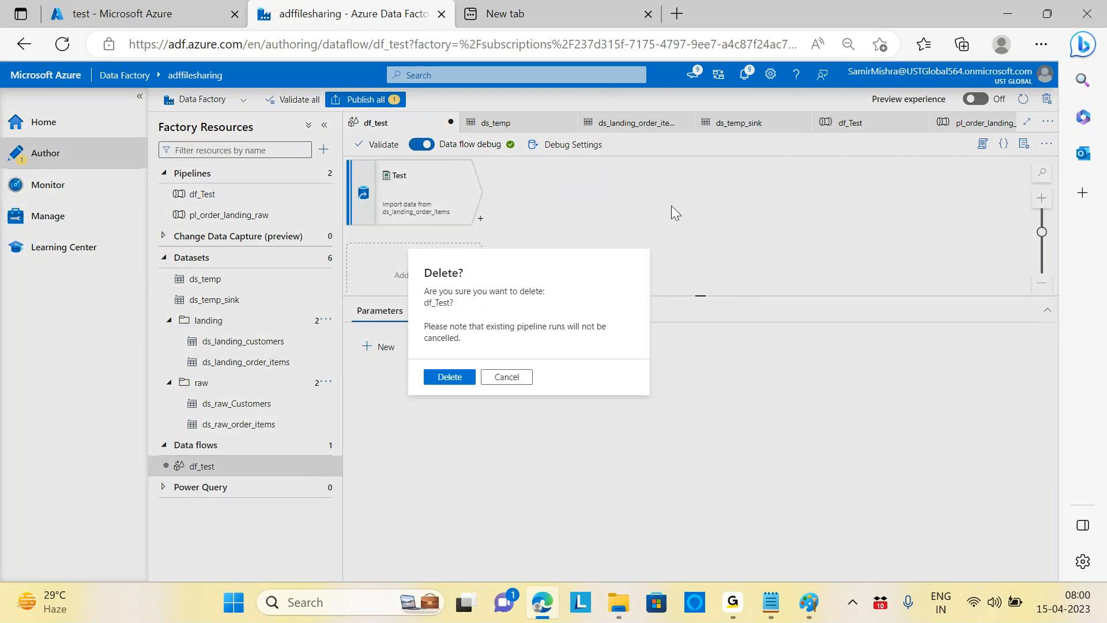
{"action": "left_click", "coordinate": [449, 378]}
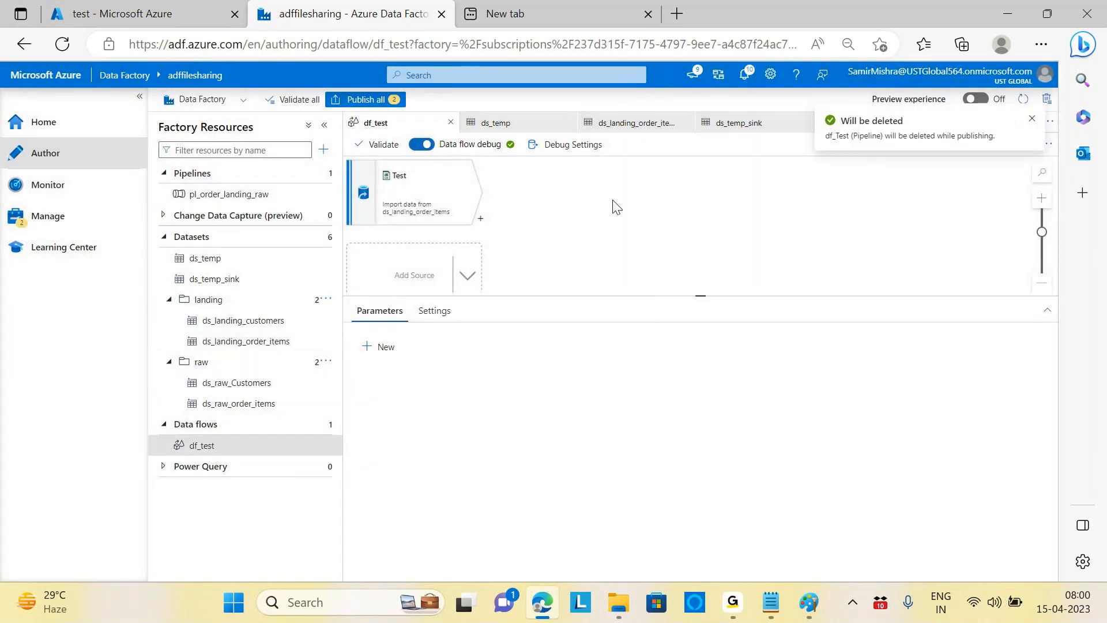
{"action": "left_click", "coordinate": [292, 99]}
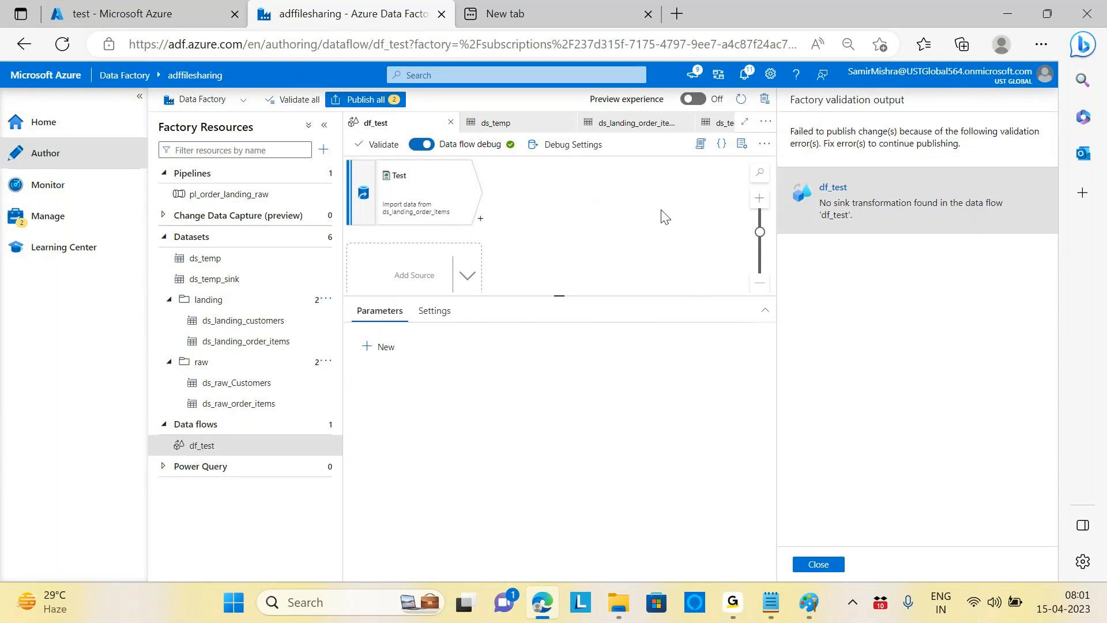
Step: Close the validation report, delete the df_test data flow, and publish both deletions
{"action": "left_click", "coordinate": [818, 564]}
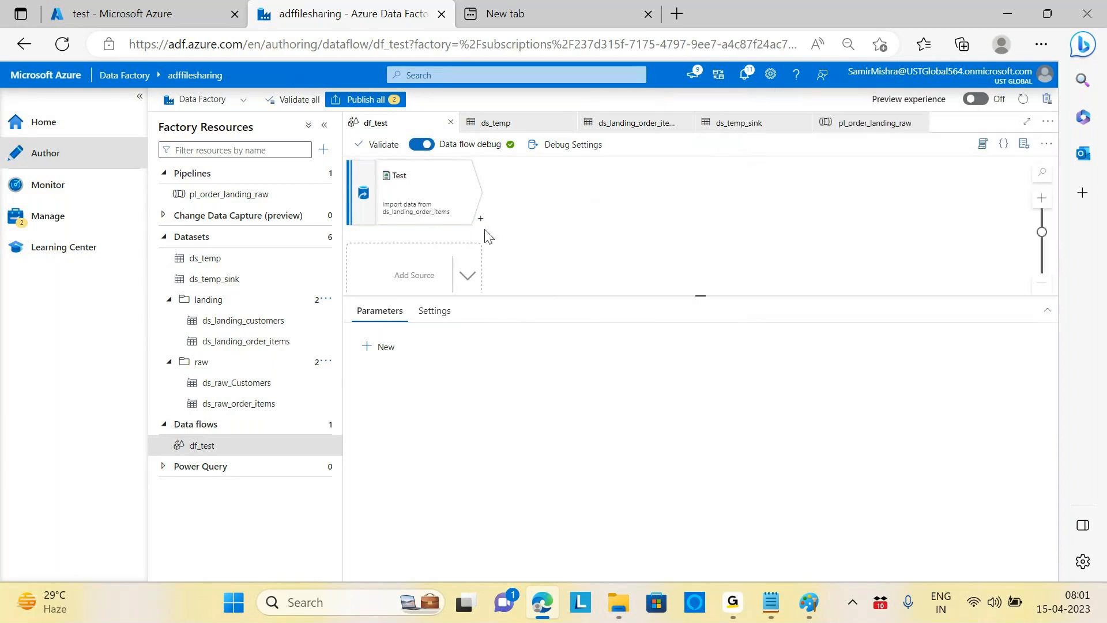
{"action": "left_click", "coordinate": [321, 446]}
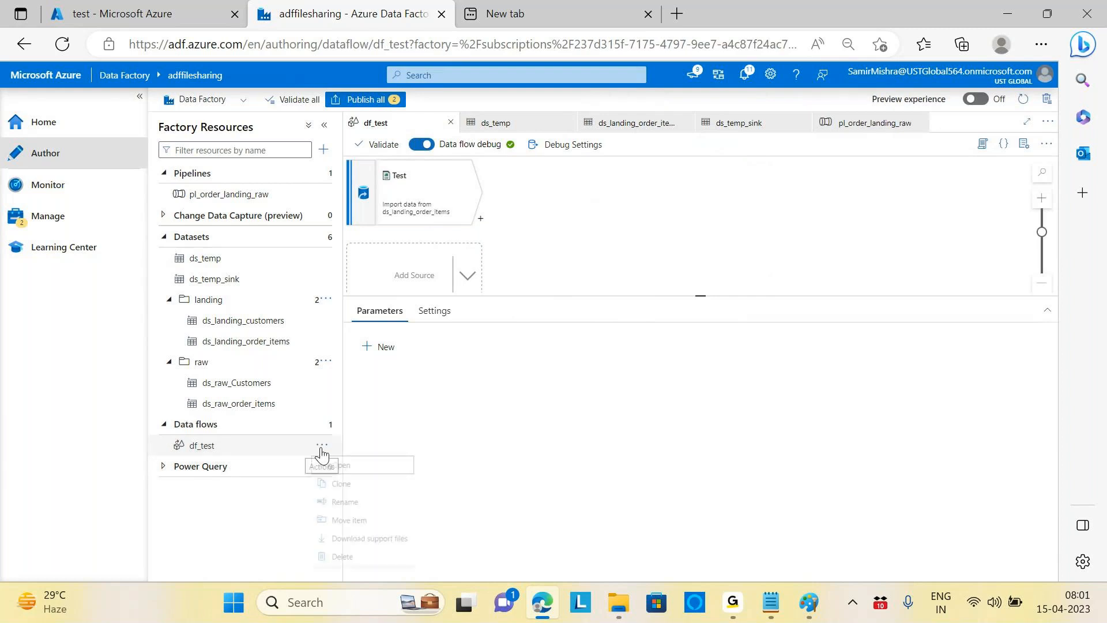
{"action": "left_click", "coordinate": [359, 573]}
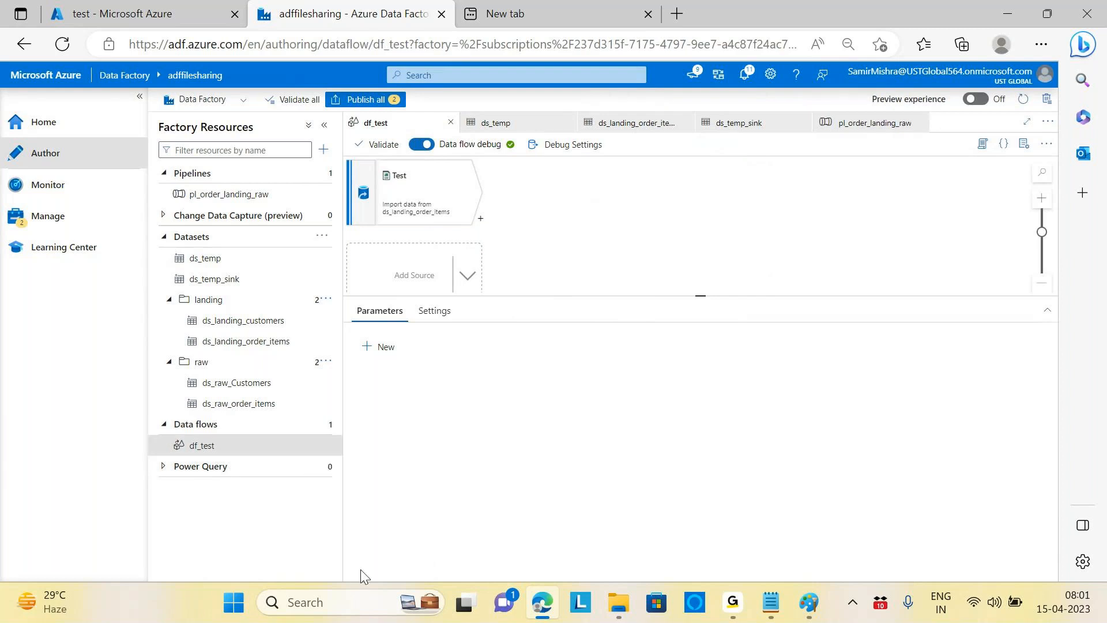
{"action": "left_click", "coordinate": [460, 362]}
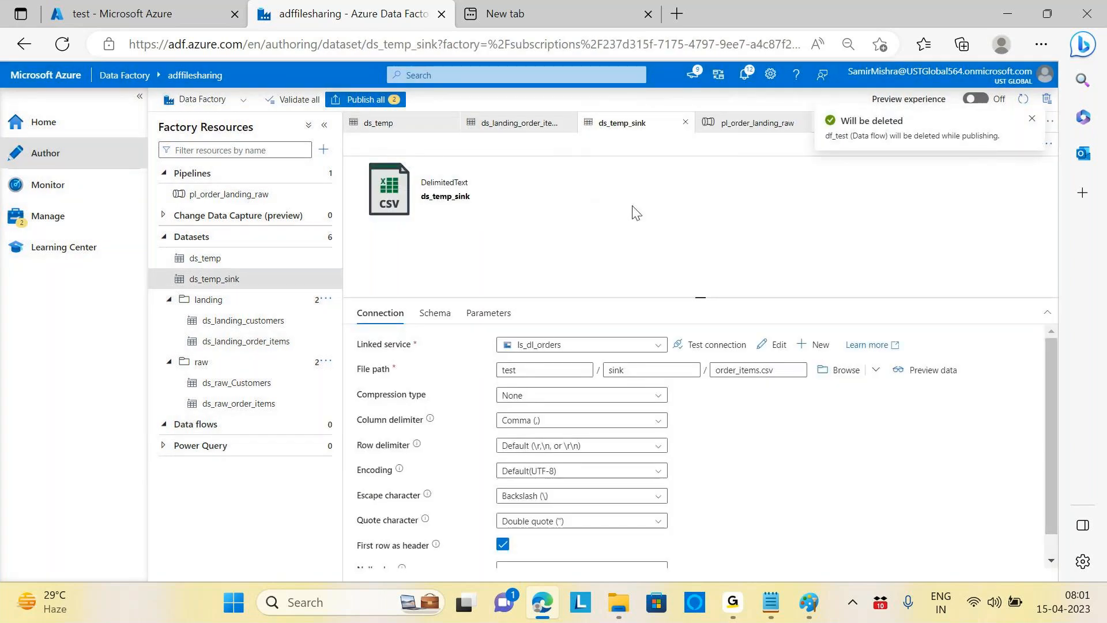
{"action": "left_click", "coordinate": [398, 104]}
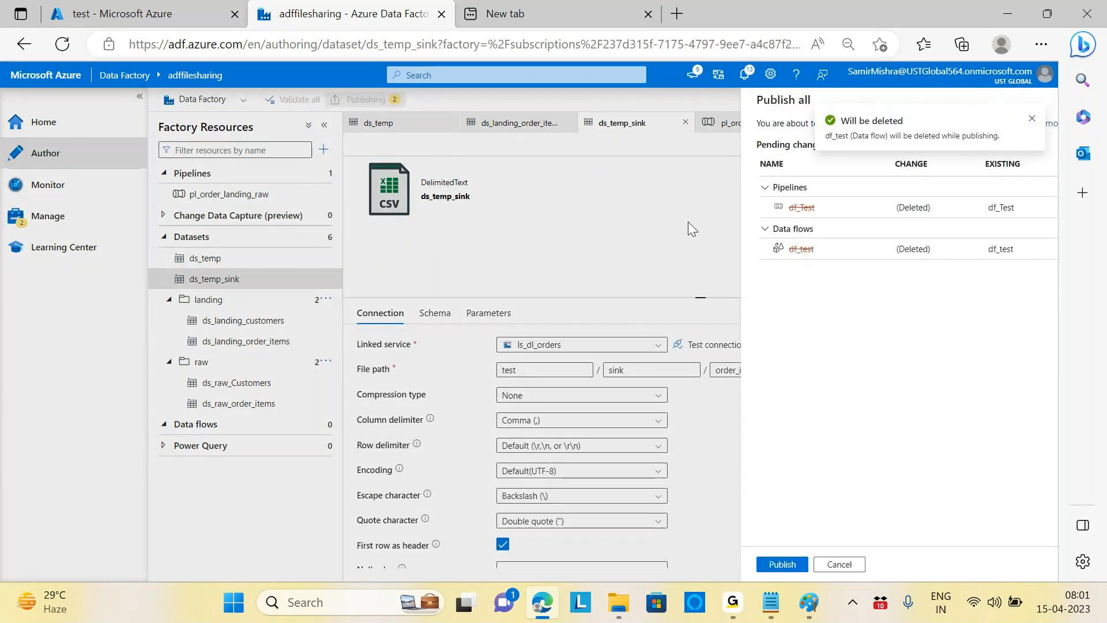
{"action": "left_click", "coordinate": [686, 565]}
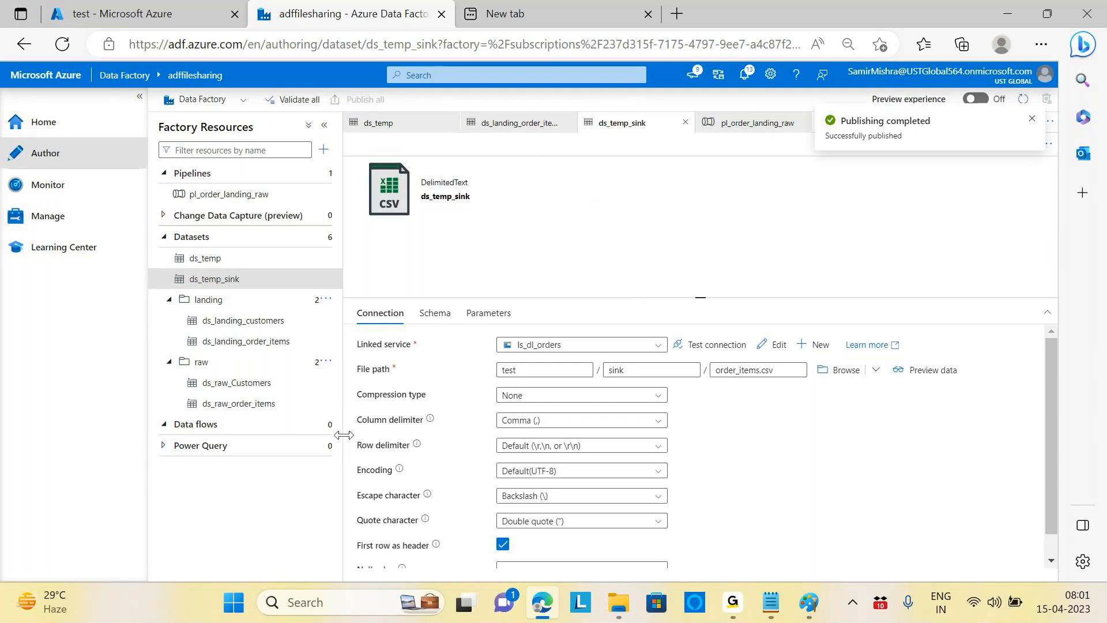
Step: Create a new data flow, dataflow1, and add a source to it
{"action": "left_click", "coordinate": [325, 425]}
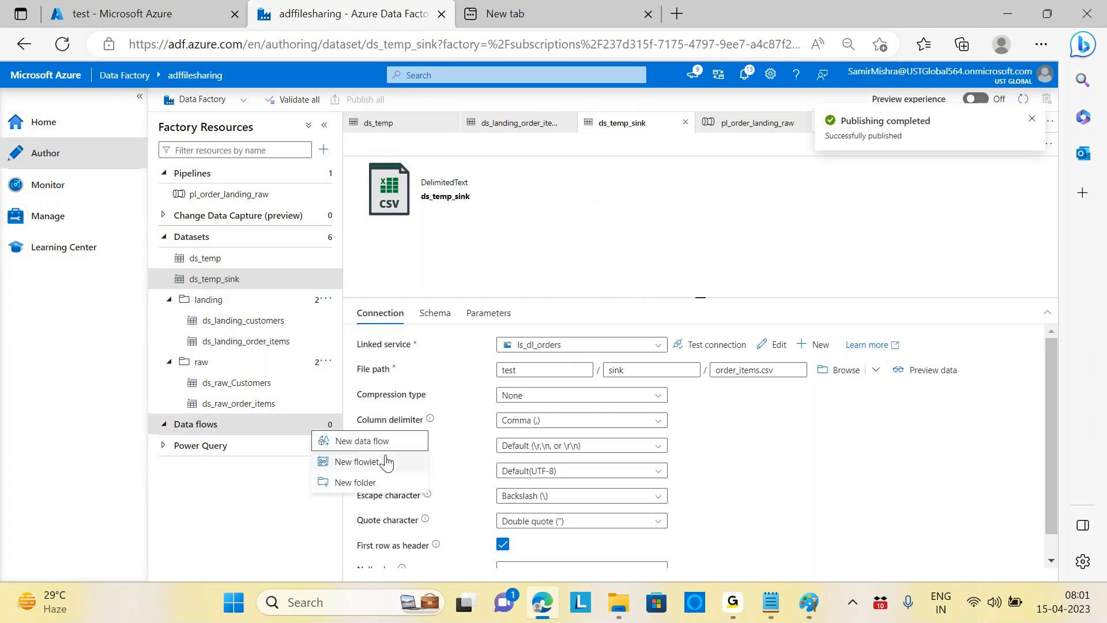
{"action": "left_click", "coordinate": [372, 442]}
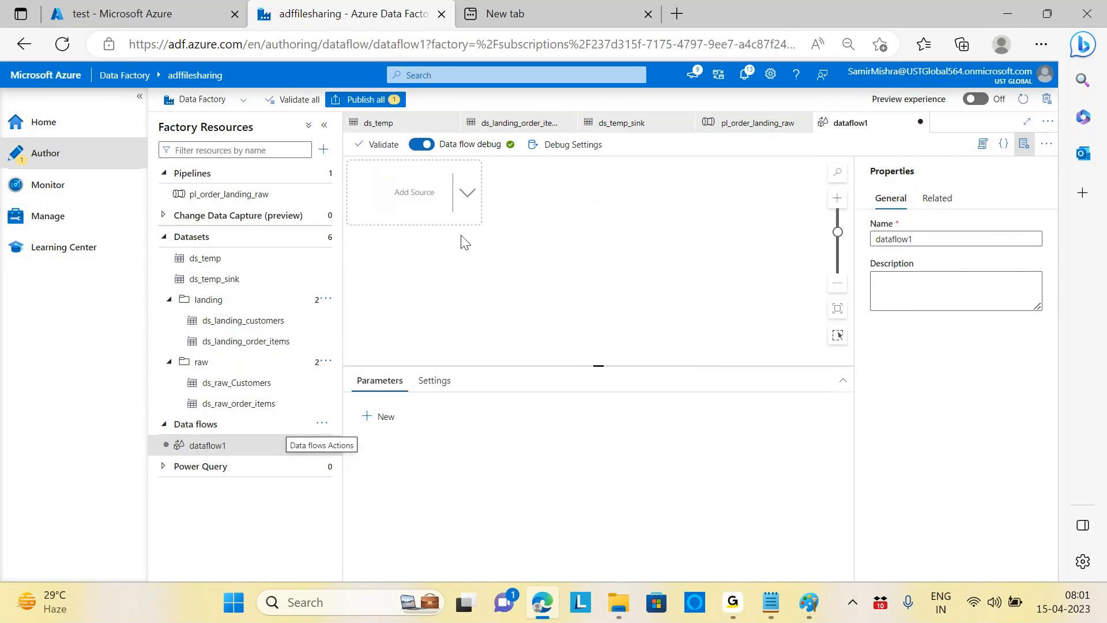
{"action": "left_click", "coordinate": [468, 197]}
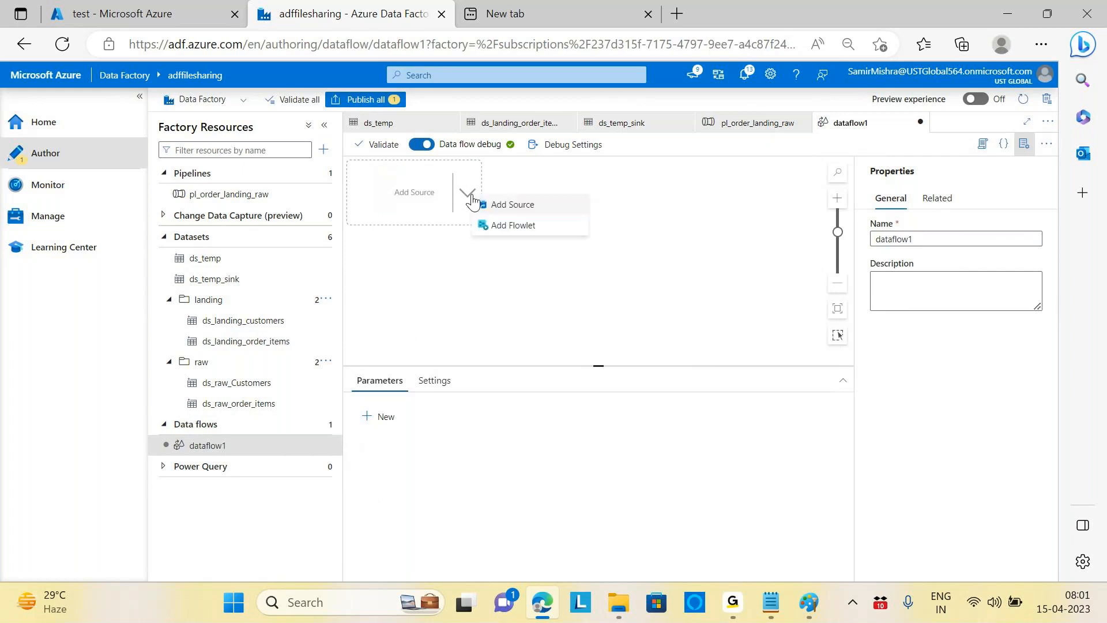
{"action": "left_click", "coordinate": [527, 209]}
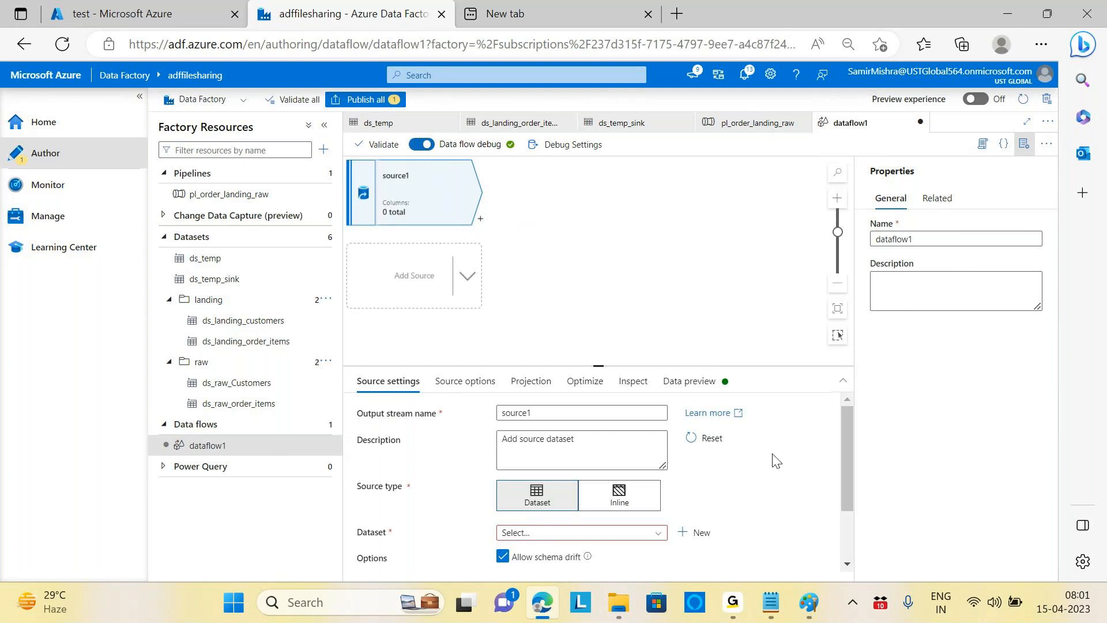
Step: Set source1's dataset to ds_landing_order_items
{"action": "scroll", "coordinate": [750, 464], "scroll_direction": "down", "scroll_amount": 1}
{"action": "left_click", "coordinate": [657, 504]}
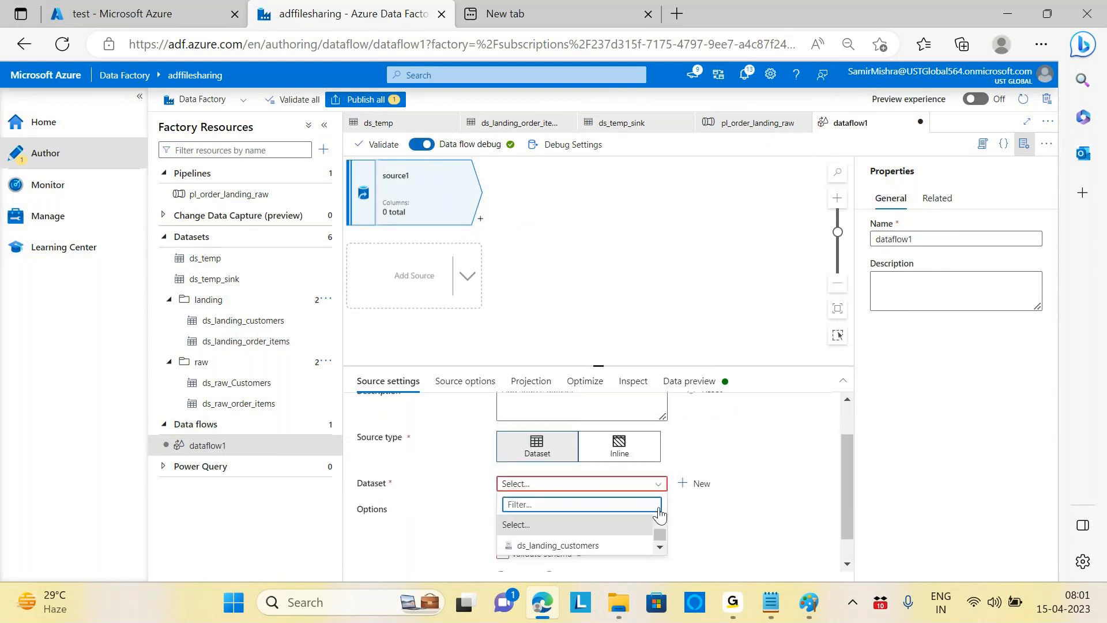
{"action": "scroll", "coordinate": [659, 540], "scroll_direction": "down", "scroll_amount": 3}
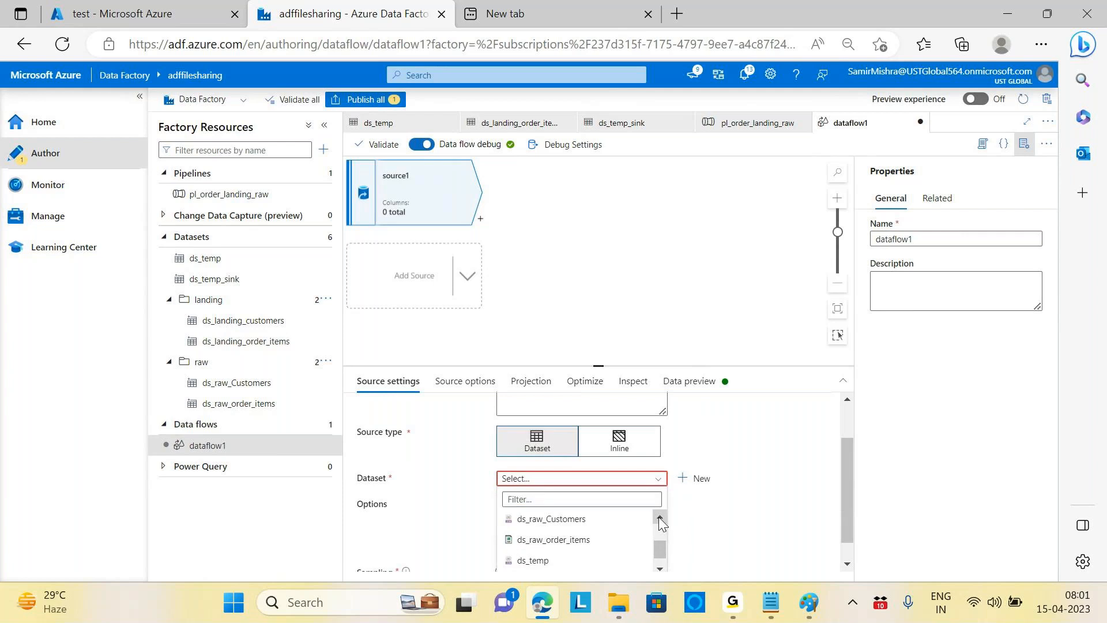
{"action": "scroll", "coordinate": [630, 555], "scroll_direction": "down", "scroll_amount": 1}
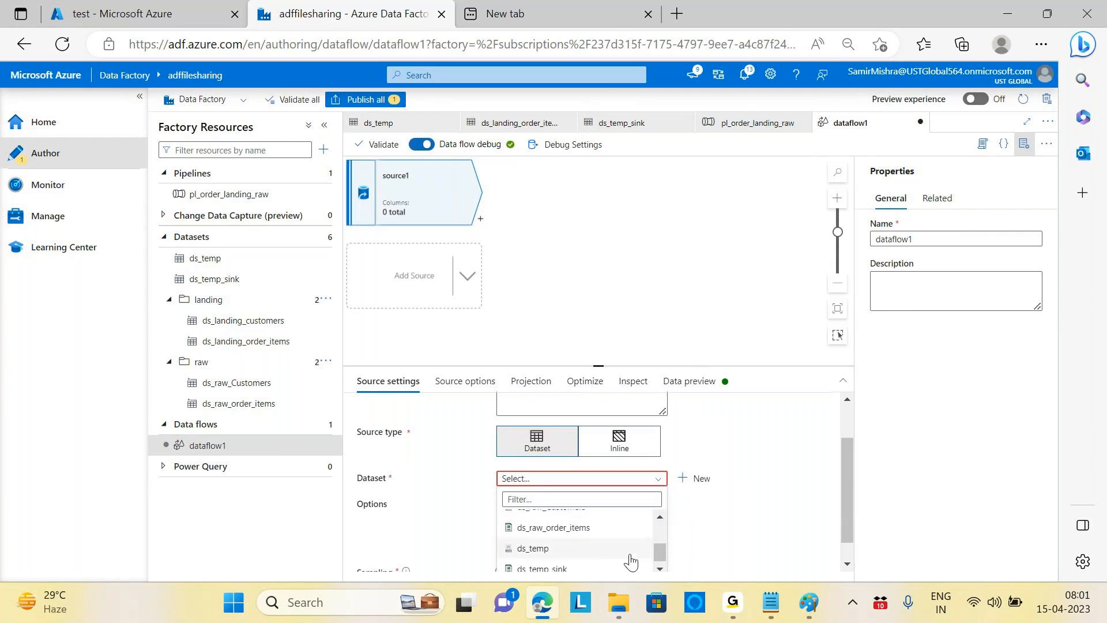
{"action": "scroll", "coordinate": [631, 559], "scroll_direction": "up", "scroll_amount": 4}
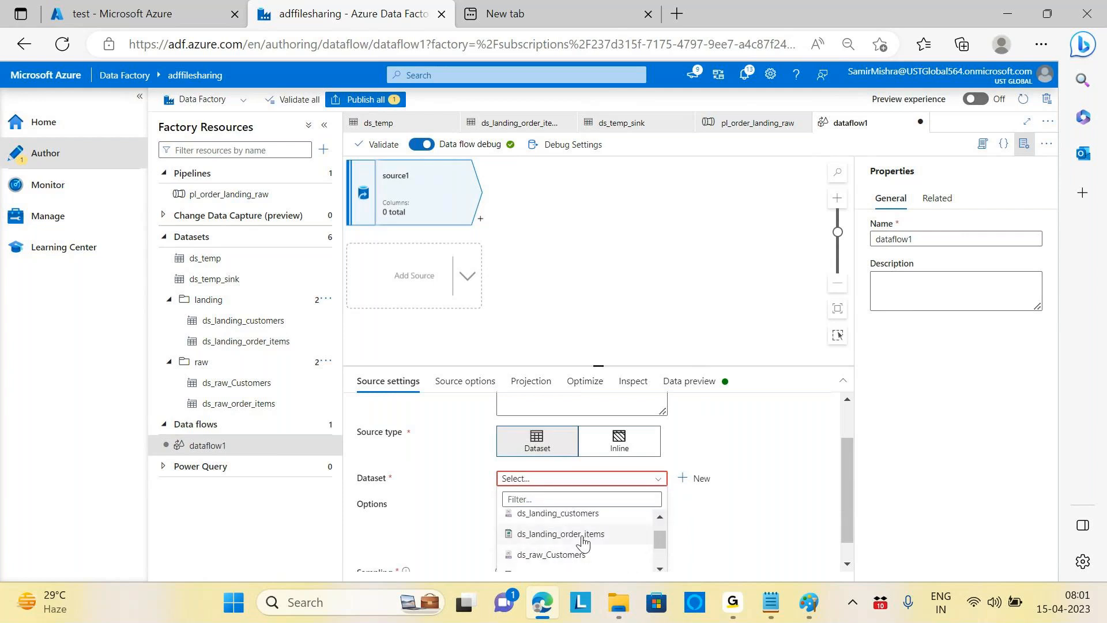
{"action": "left_click", "coordinate": [580, 533]}
{"action": "scroll", "coordinate": [766, 438], "scroll_direction": "down", "scroll_amount": 2}
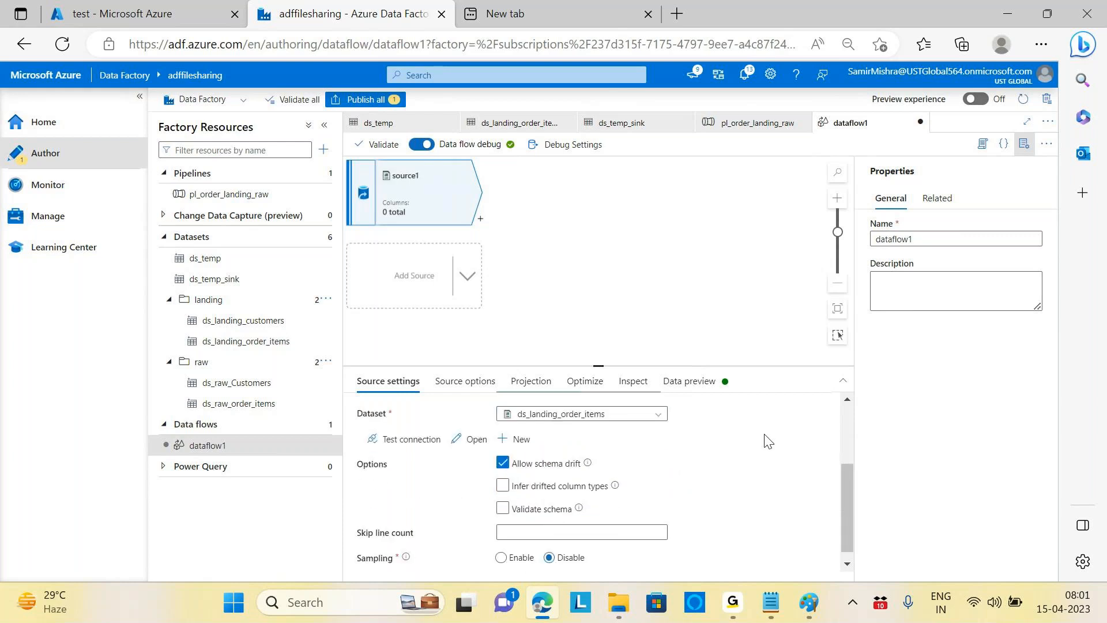
{"action": "scroll", "coordinate": [766, 439], "scroll_direction": "up", "scroll_amount": 2}
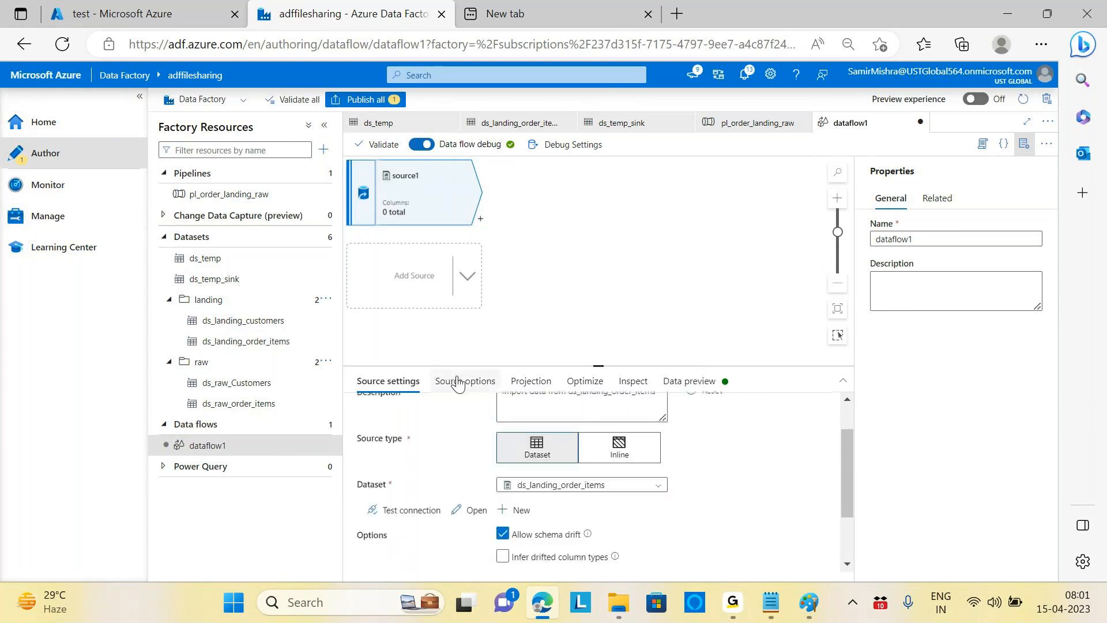
Step: Enlarge source1's settings panel, hide the properties pane, and browse its options, projection and partitioning
{"action": "left_click", "coordinate": [473, 386]}
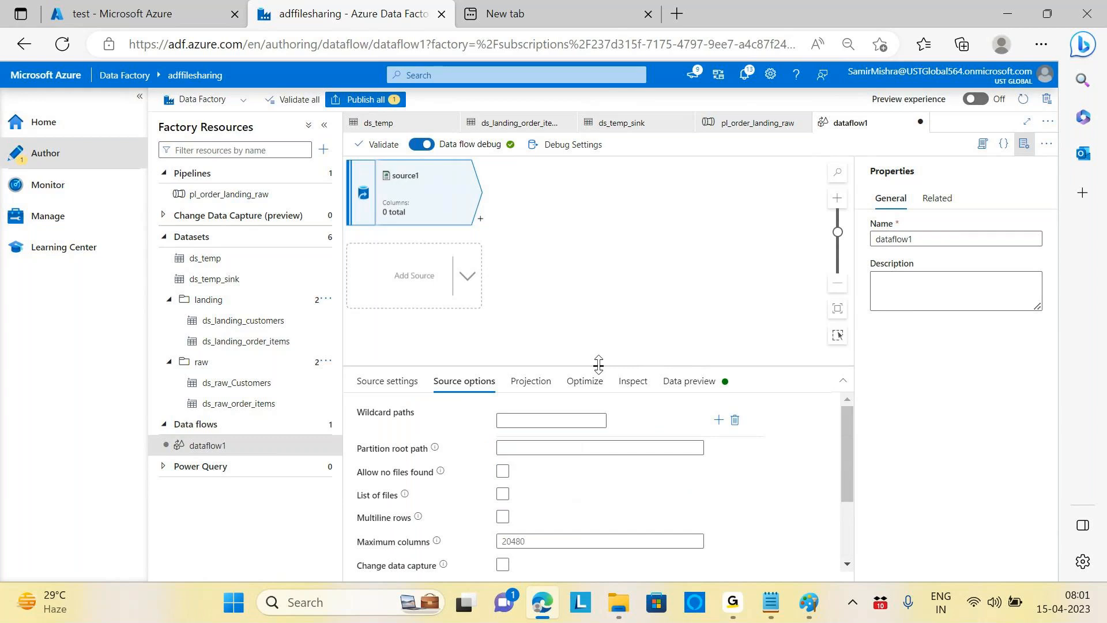
{"action": "left_click_drag", "start_coordinate": [598, 364], "coordinate": [606, 322]}
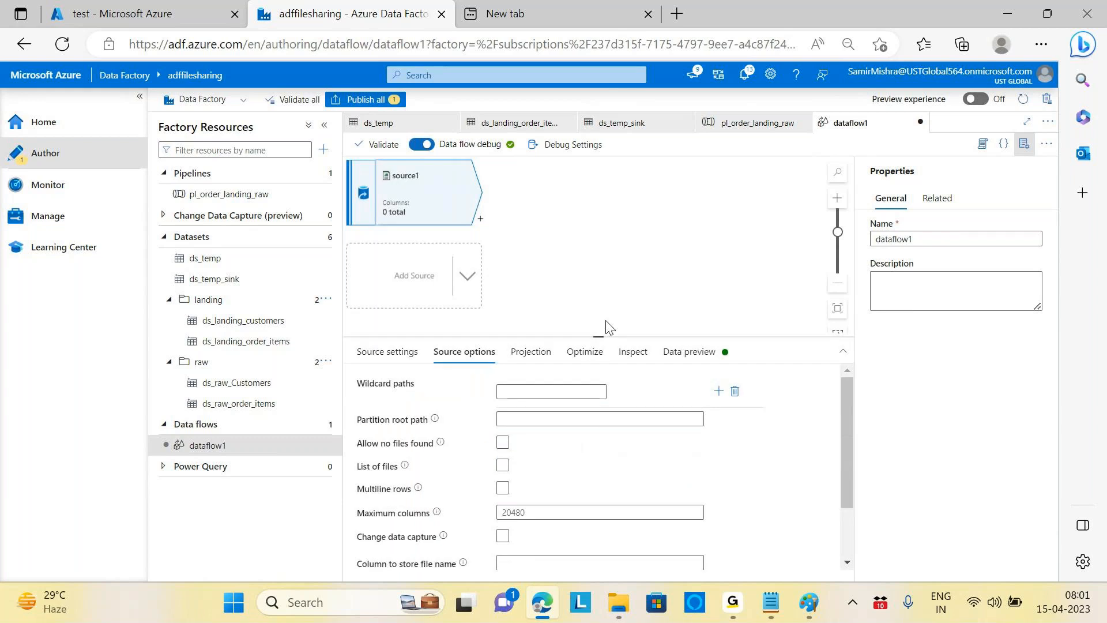
{"action": "left_click", "coordinate": [1024, 144]}
{"action": "left_click", "coordinate": [535, 332]}
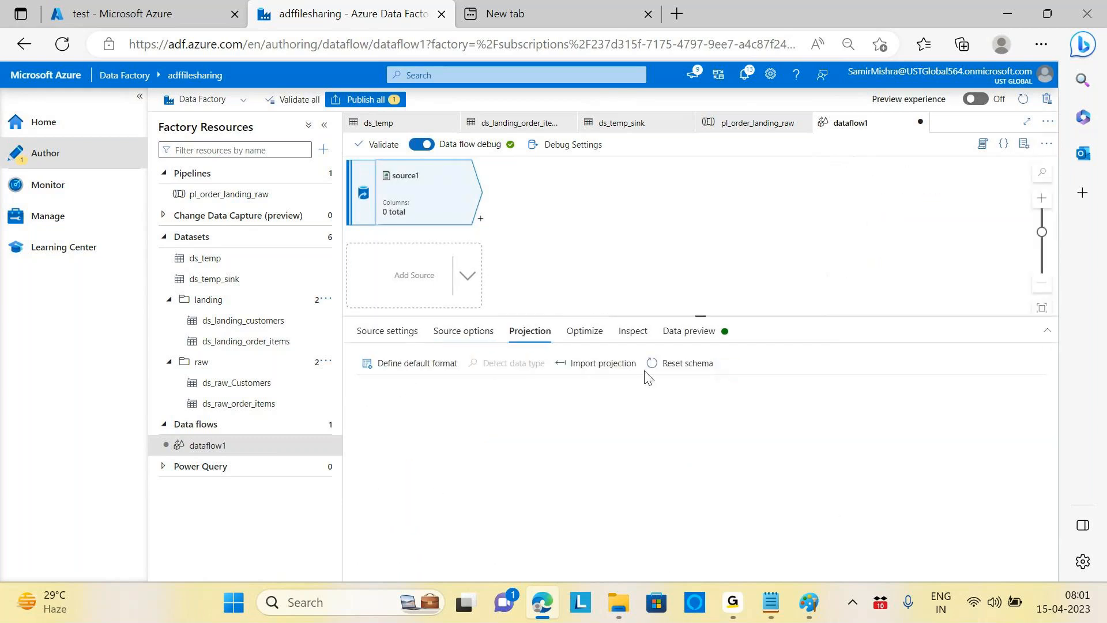
{"action": "left_click", "coordinate": [592, 339]}
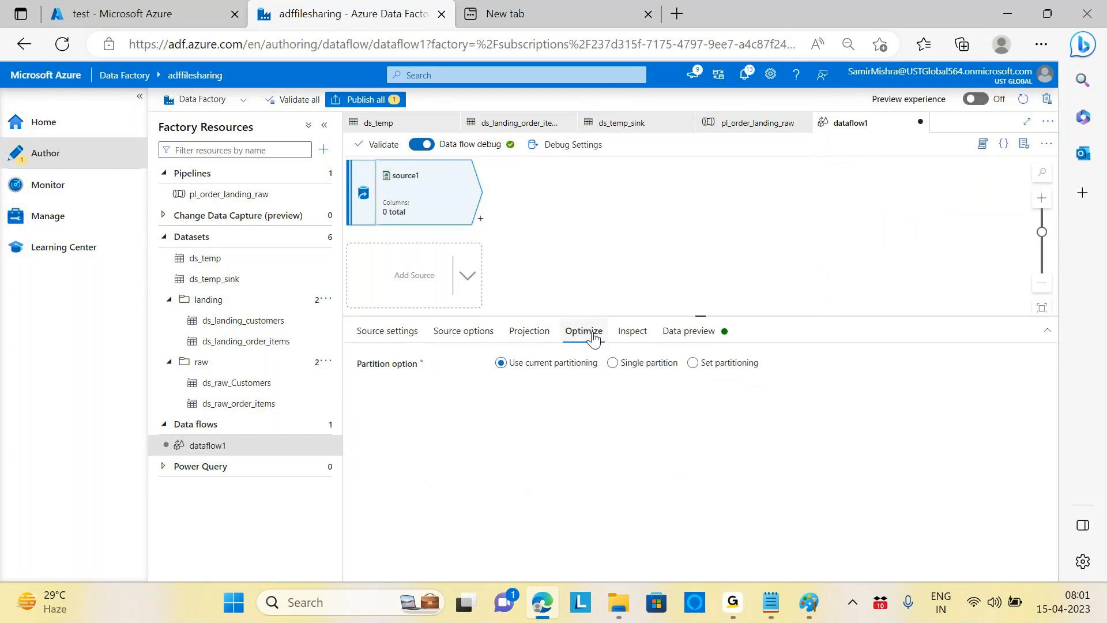
{"action": "left_click", "coordinate": [638, 335]}
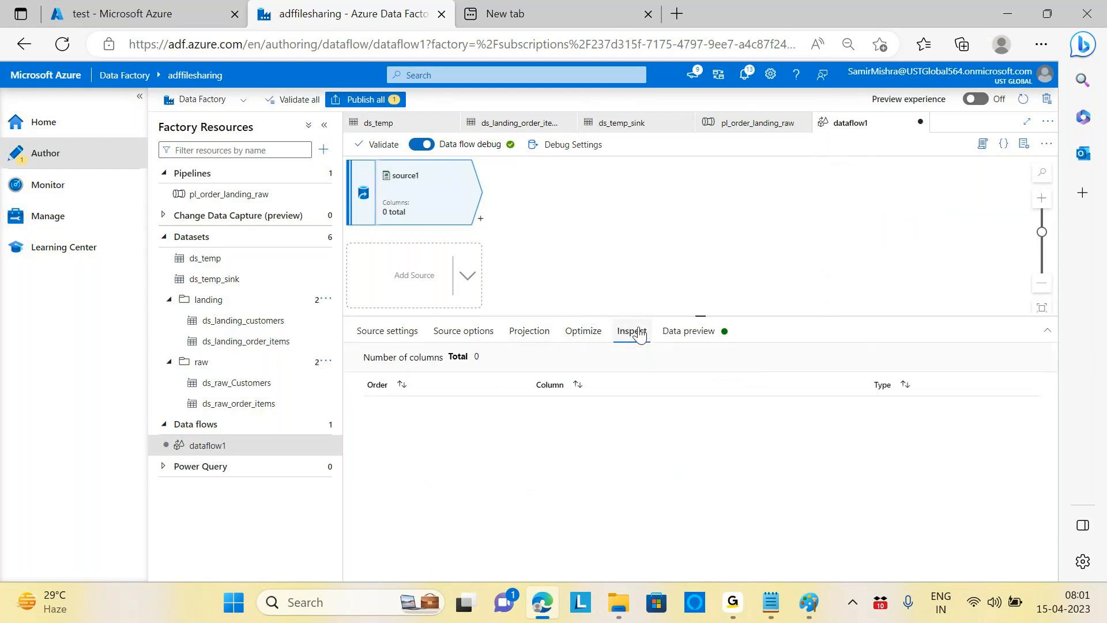
{"action": "right_click", "coordinate": [657, 451]}
{"action": "left_click", "coordinate": [656, 448]}
Step: Refresh source1's data preview to load its order-item rows, then deselect it
{"action": "left_click", "coordinate": [689, 336]}
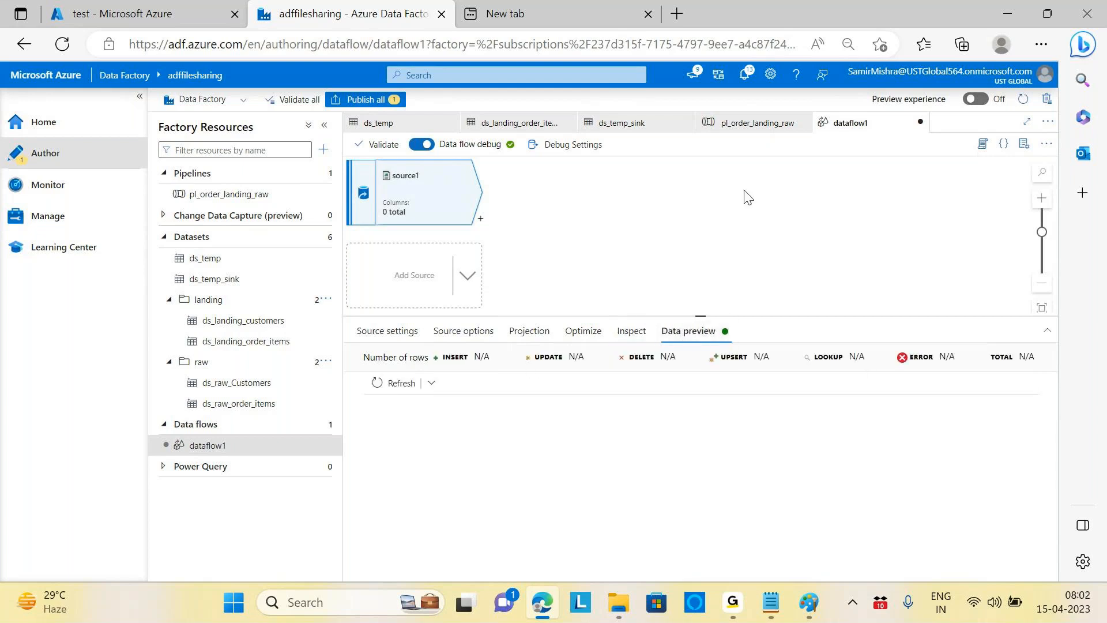
{"action": "left_click", "coordinate": [402, 384]}
{"action": "left_click", "coordinate": [504, 247]}
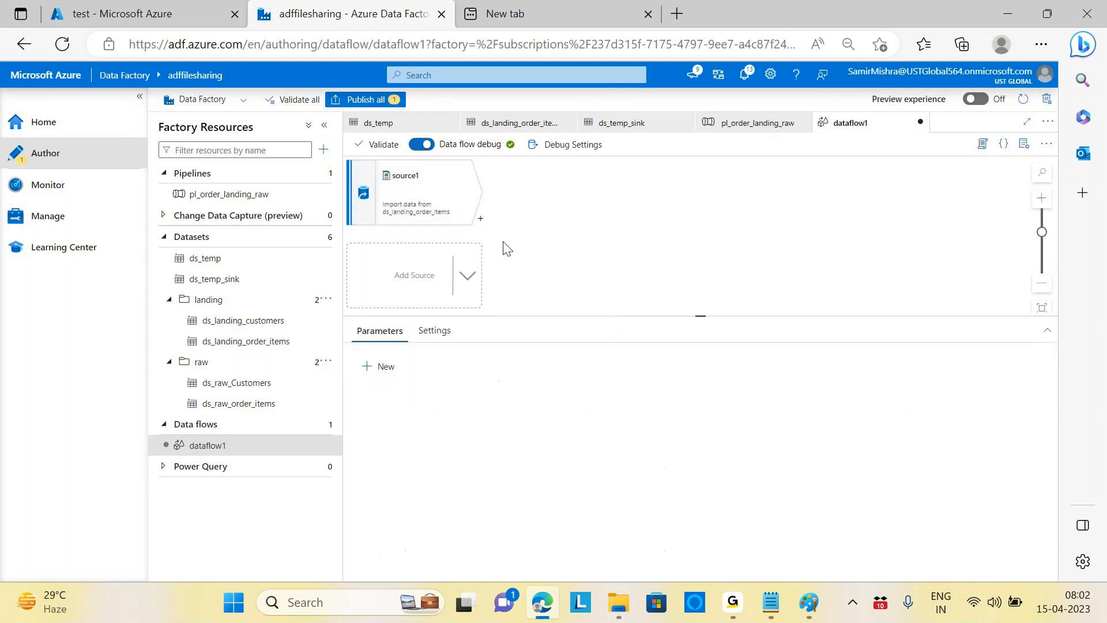
Step: Add a Select transformation, select1, after source1
{"action": "left_click", "coordinate": [481, 218]}
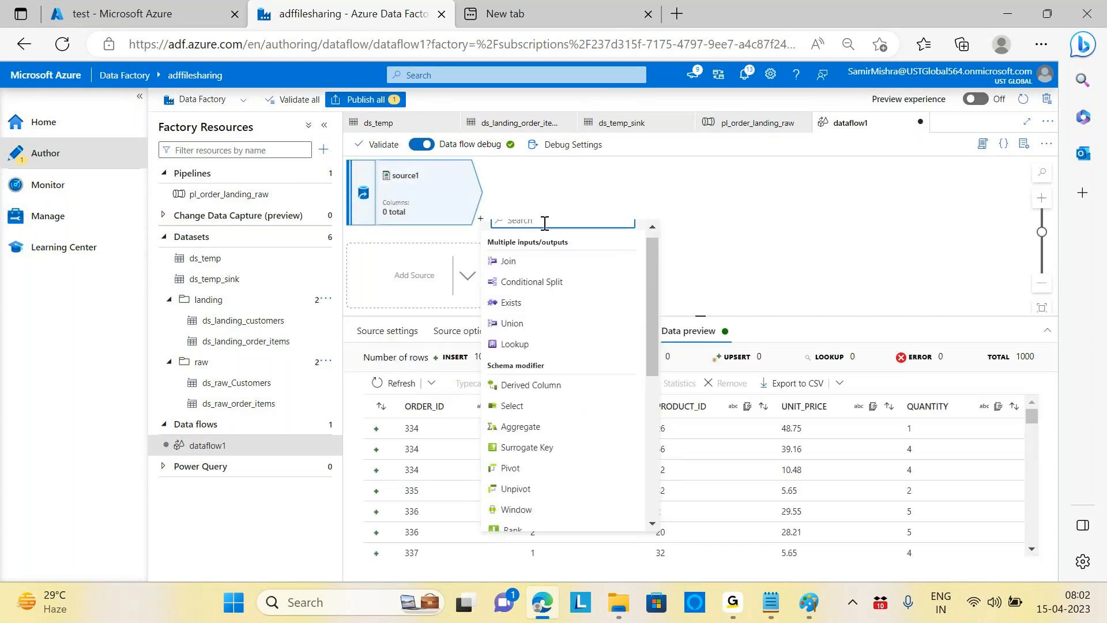
{"action": "type", "text": "select"}
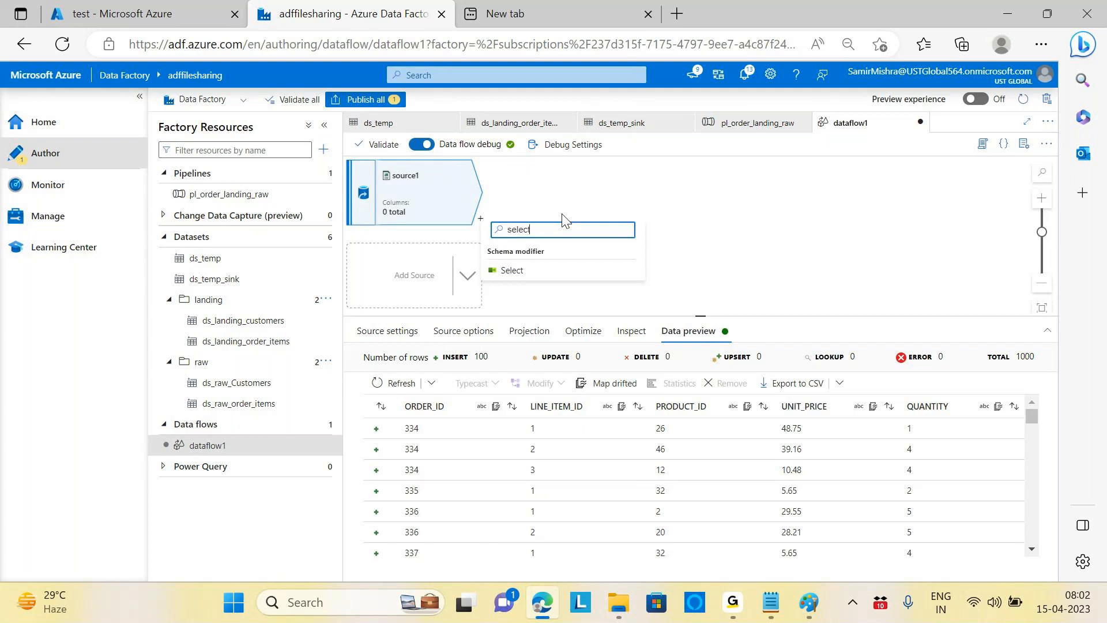
{"action": "left_click", "coordinate": [512, 271]}
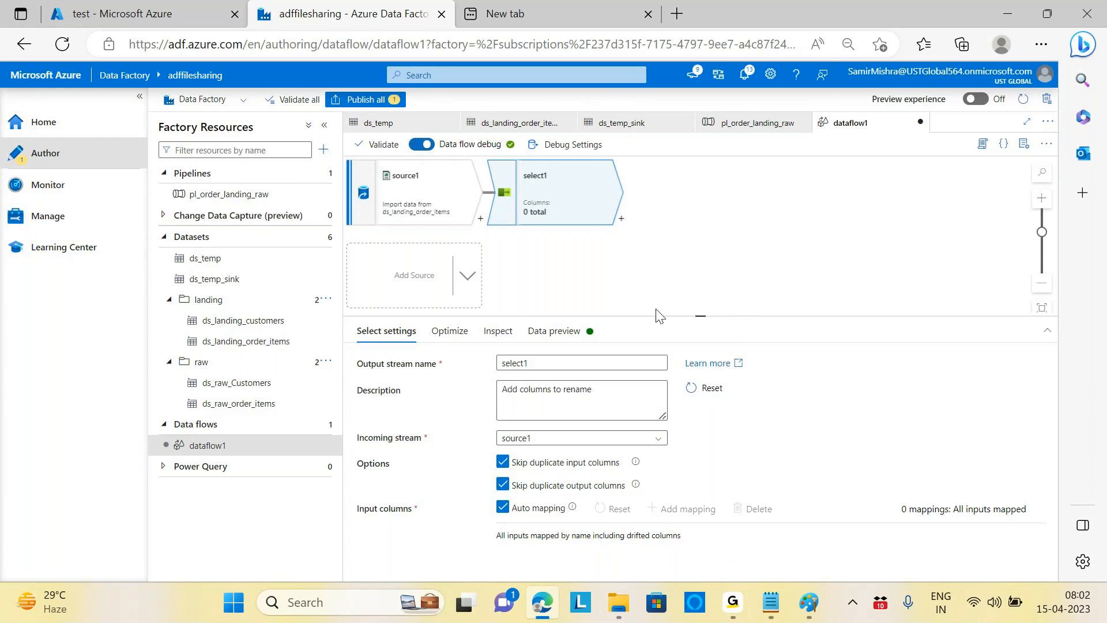
Step: Check select1's partitioning and compare its input and output schemas
{"action": "left_click", "coordinate": [451, 340]}
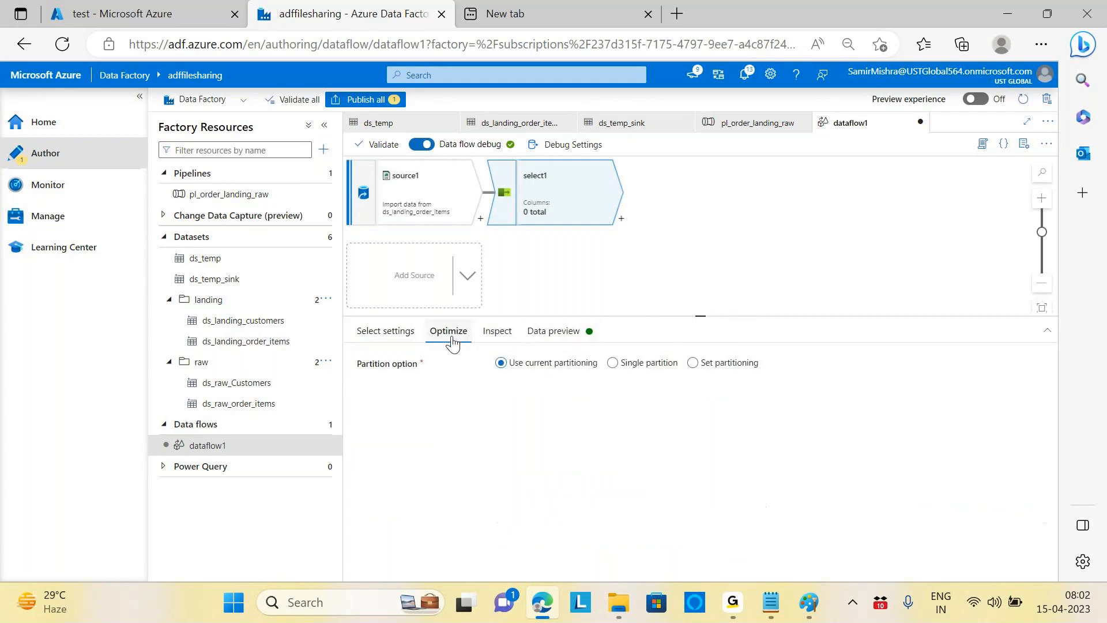
{"action": "left_click", "coordinate": [495, 331]}
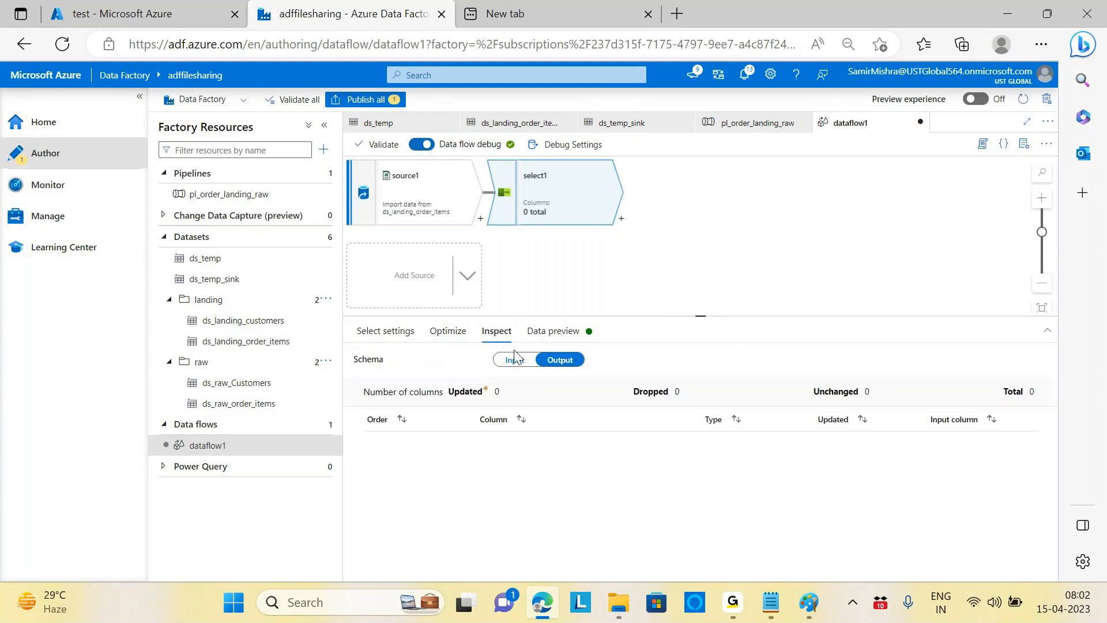
{"action": "left_click", "coordinate": [515, 359]}
{"action": "left_click", "coordinate": [563, 361]}
{"action": "left_click", "coordinate": [511, 363]}
{"action": "left_click", "coordinate": [573, 363]}
{"action": "left_click", "coordinate": [511, 362]}
{"action": "left_click", "coordinate": [560, 362]}
Step: Refresh select1's data preview, then return to its Select settings
{"action": "left_click", "coordinate": [553, 330]}
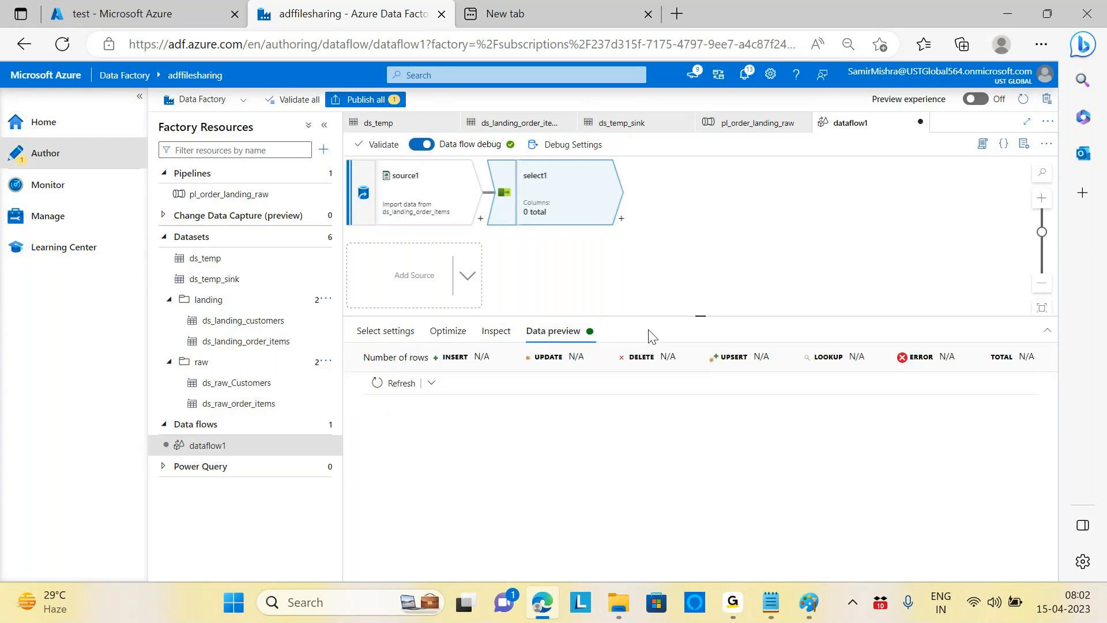
{"action": "left_click", "coordinate": [400, 386]}
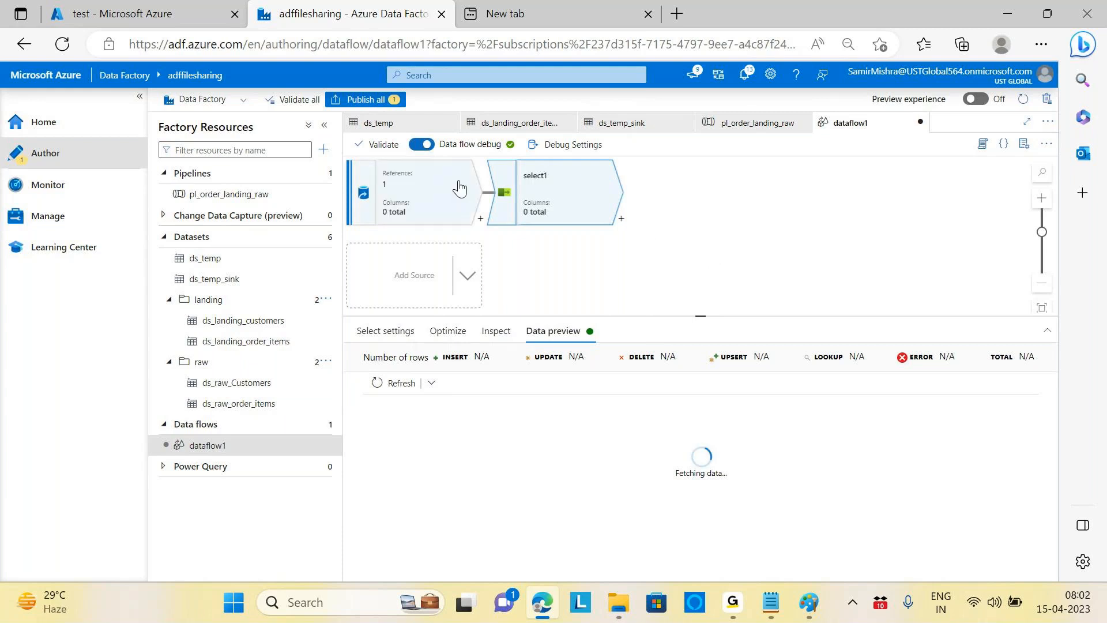
{"action": "left_click", "coordinate": [449, 332]}
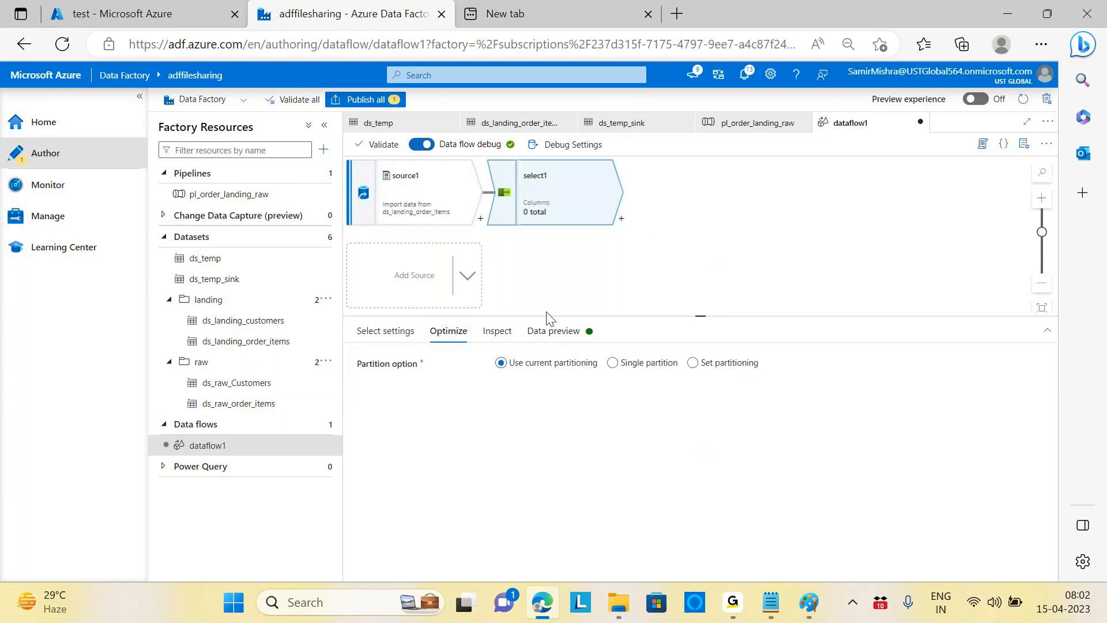
{"action": "left_click", "coordinate": [373, 333]}
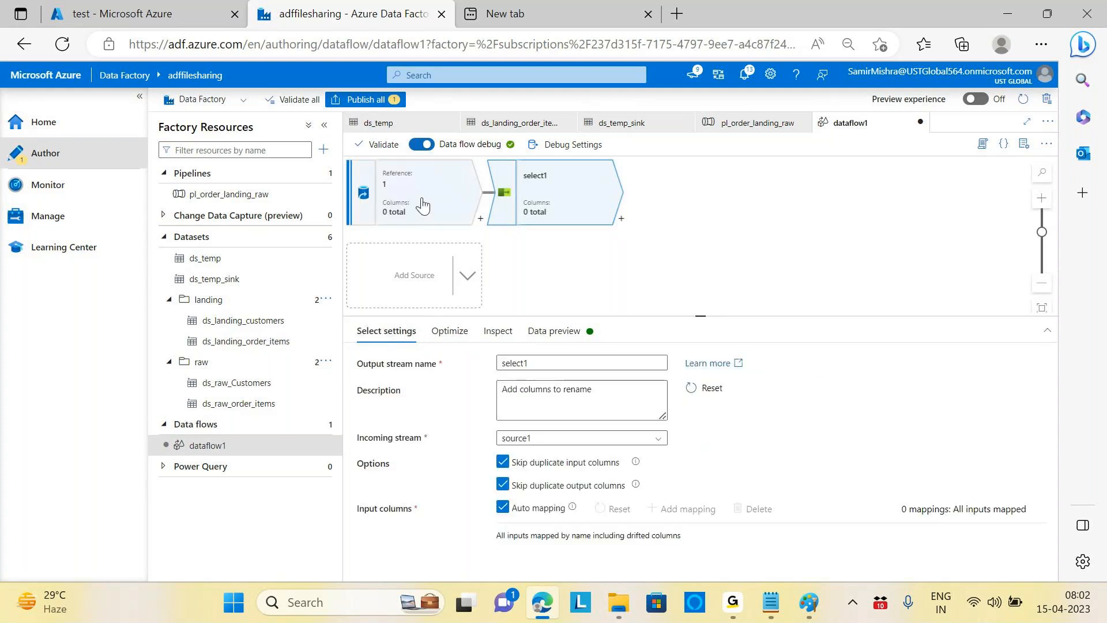
{"action": "left_click", "coordinate": [404, 197]}
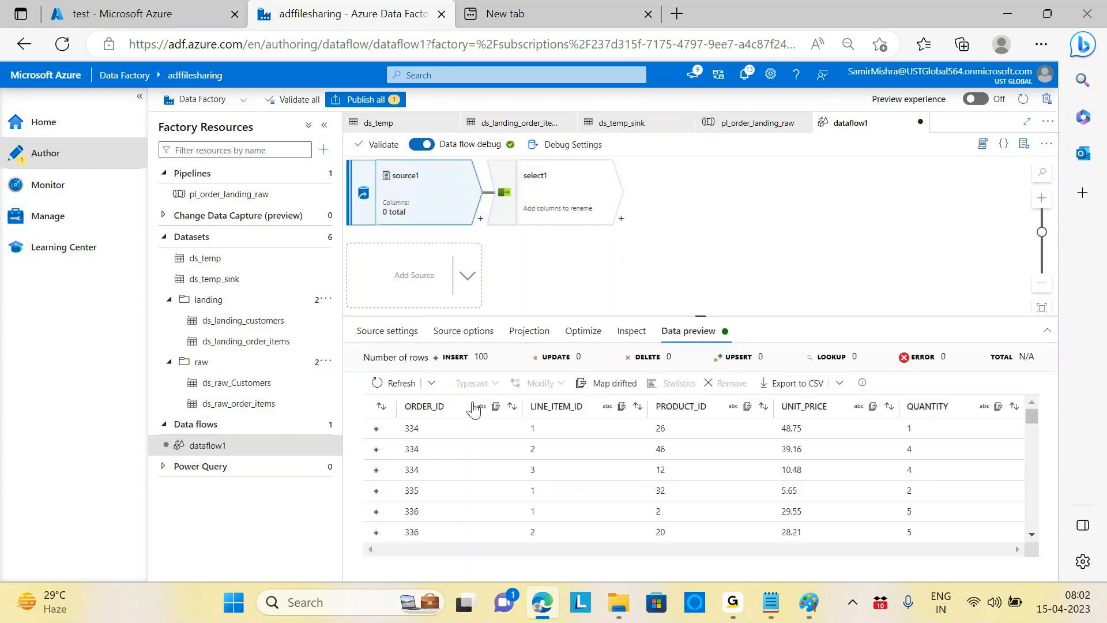
{"action": "left_click", "coordinate": [403, 337]}
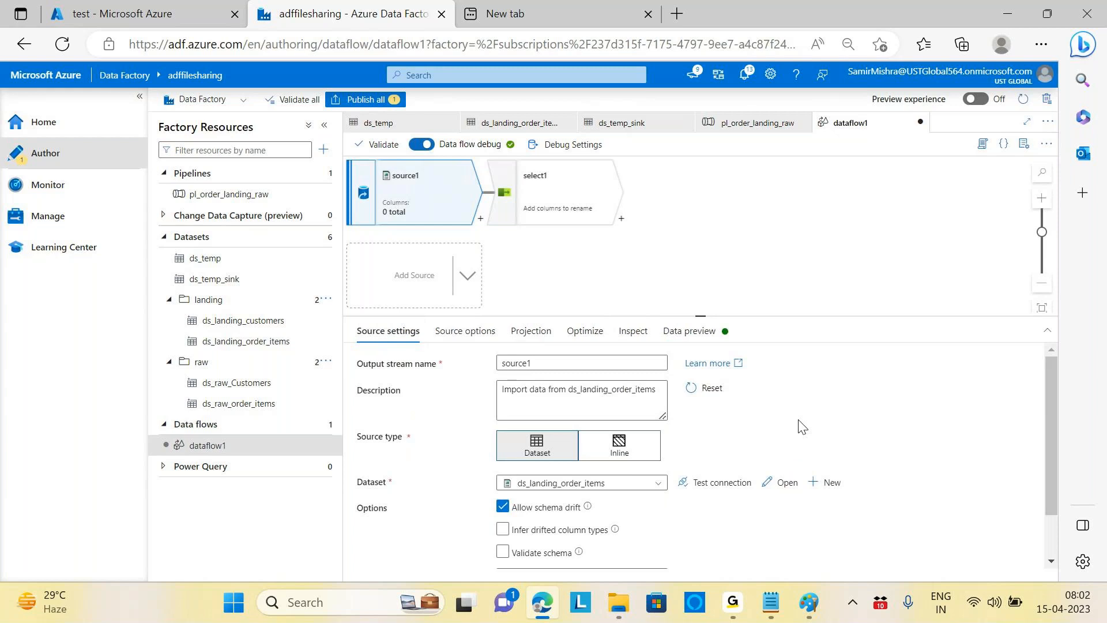
{"action": "scroll", "coordinate": [802, 427], "scroll_direction": "down", "scroll_amount": 1}
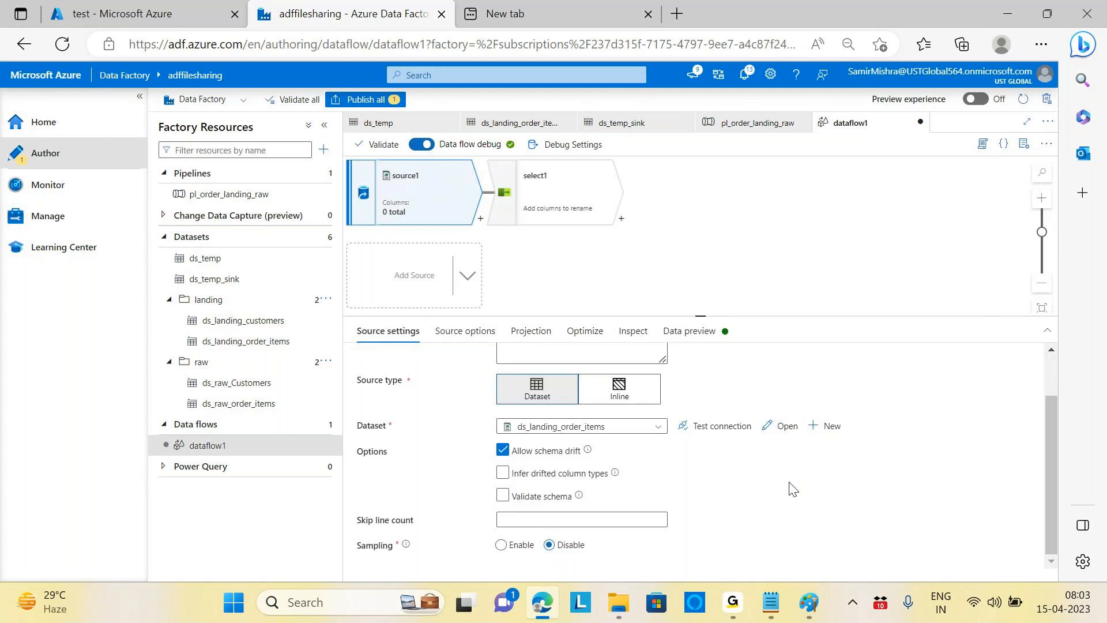
{"action": "left_click", "coordinate": [583, 207]}
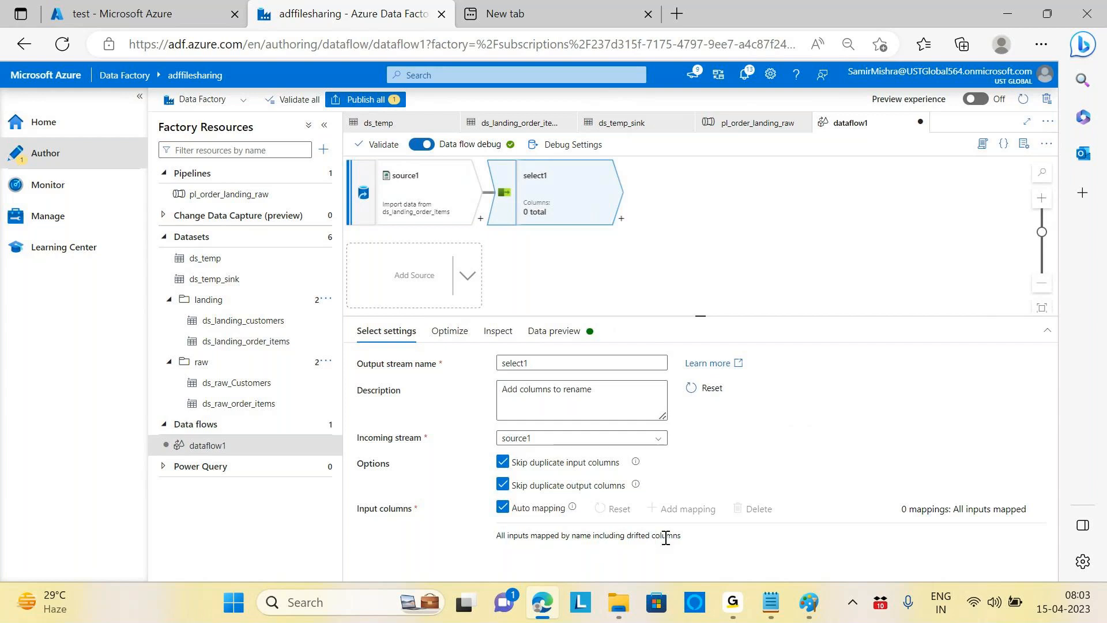
{"action": "left_click", "coordinate": [432, 200]}
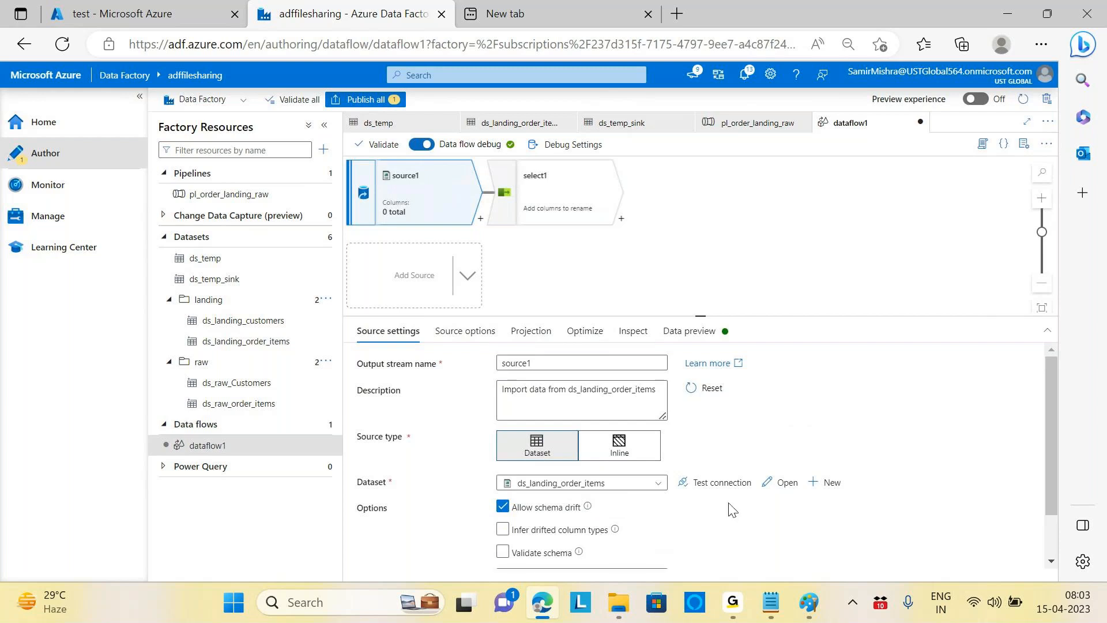
{"action": "scroll", "coordinate": [732, 509], "scroll_direction": "down", "scroll_amount": 1}
{"action": "left_click", "coordinate": [503, 496]}
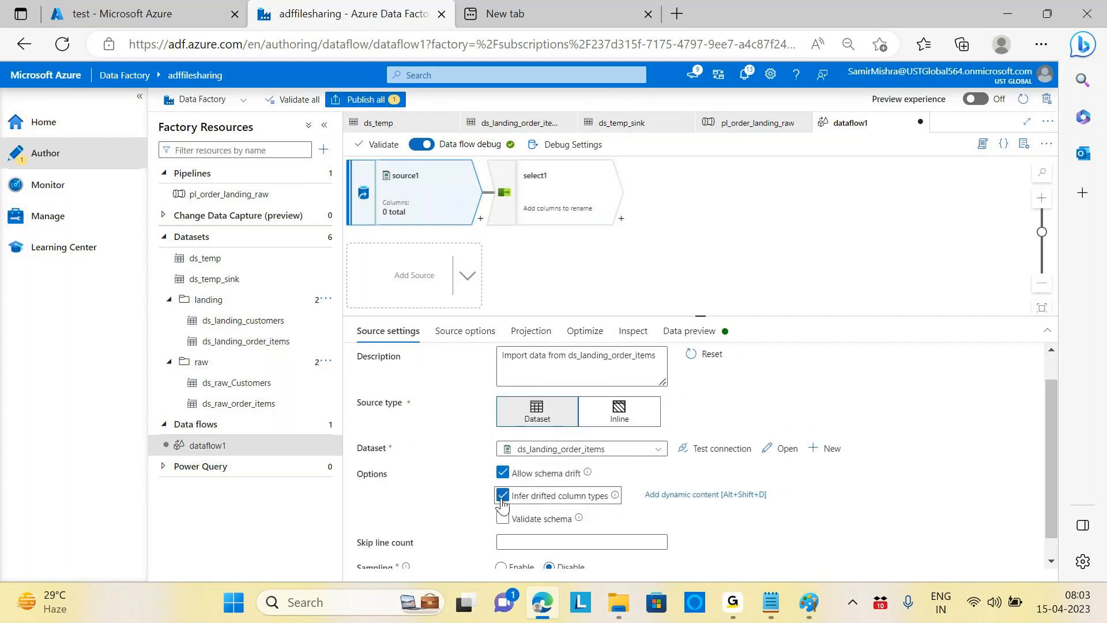
{"action": "left_click", "coordinate": [502, 518]}
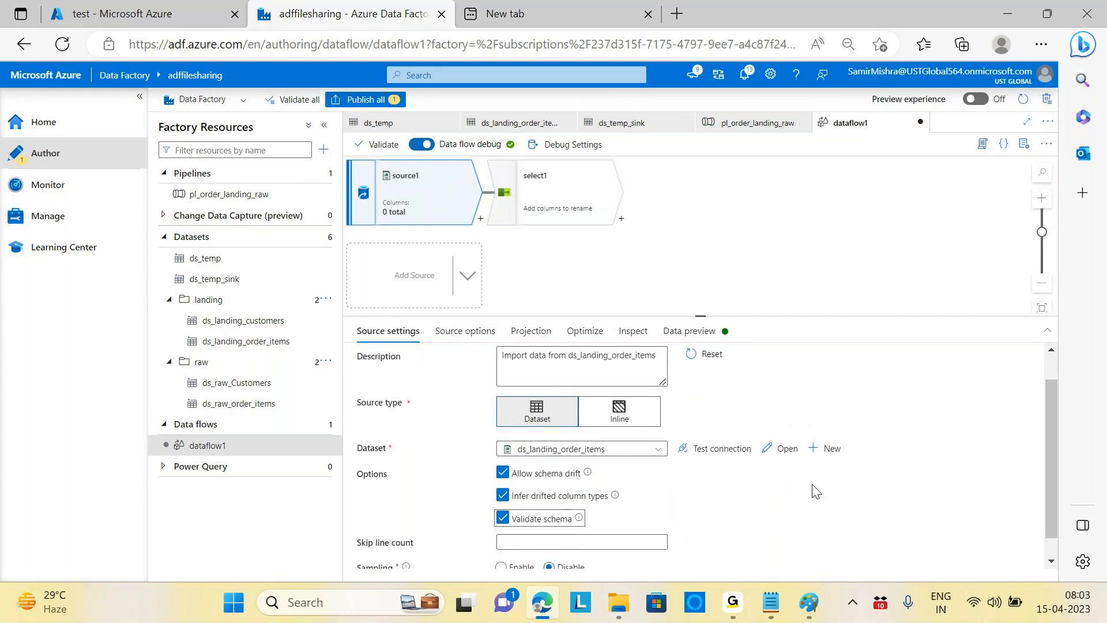
{"action": "scroll", "coordinate": [815, 491], "scroll_direction": "down", "scroll_amount": 1}
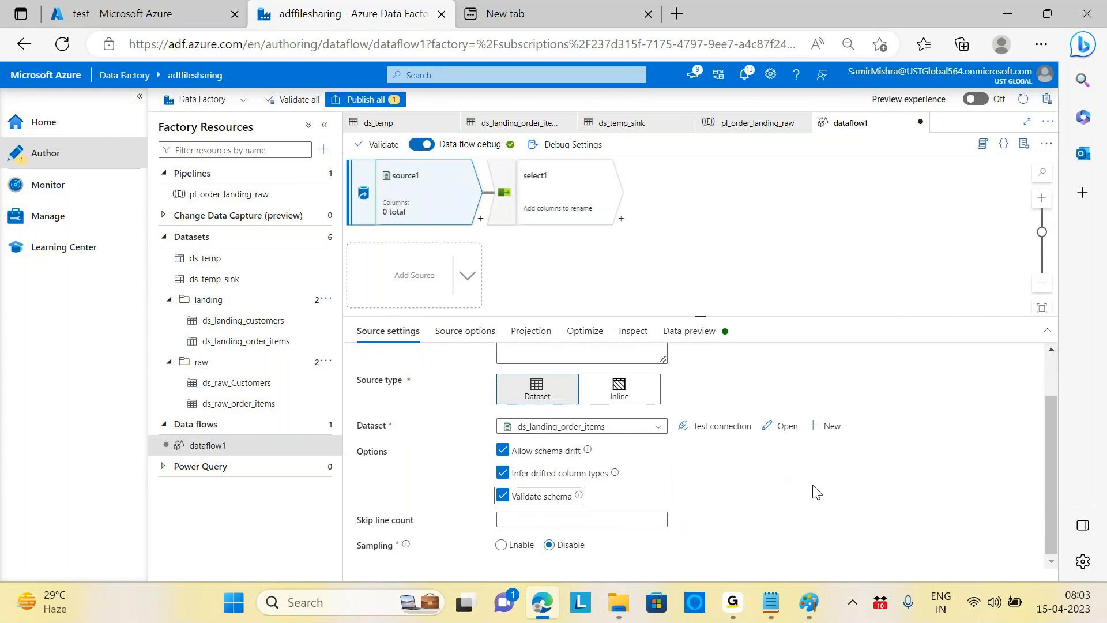
{"action": "scroll", "coordinate": [815, 490], "scroll_direction": "up", "scroll_amount": 1}
{"action": "left_click", "coordinate": [568, 190]}
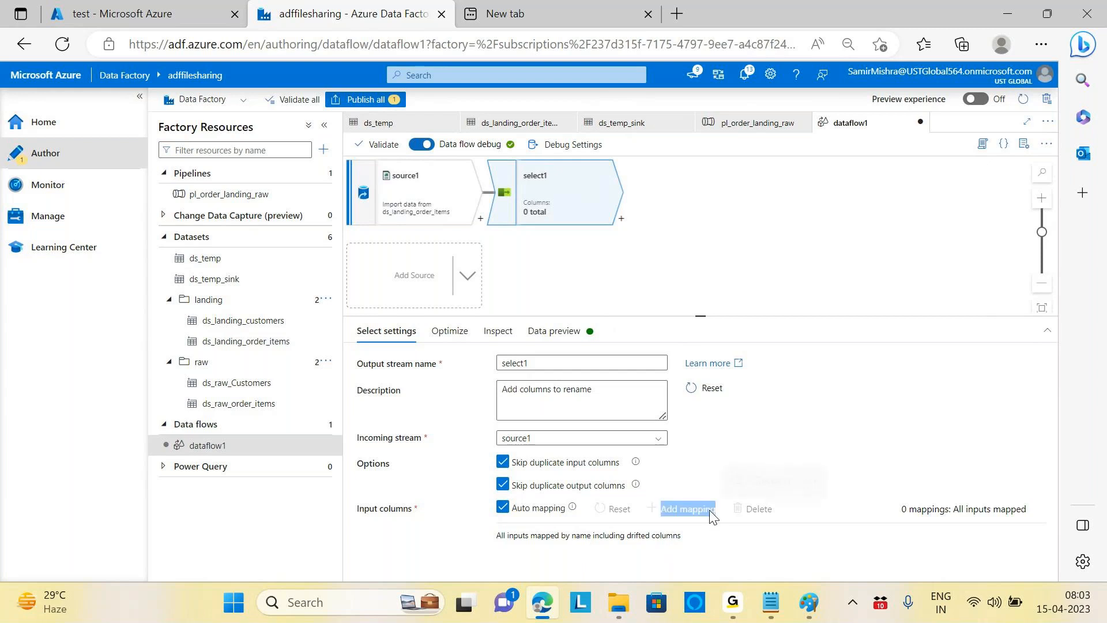
{"action": "left_click", "coordinate": [441, 205]}
{"action": "left_click", "coordinate": [507, 552]}
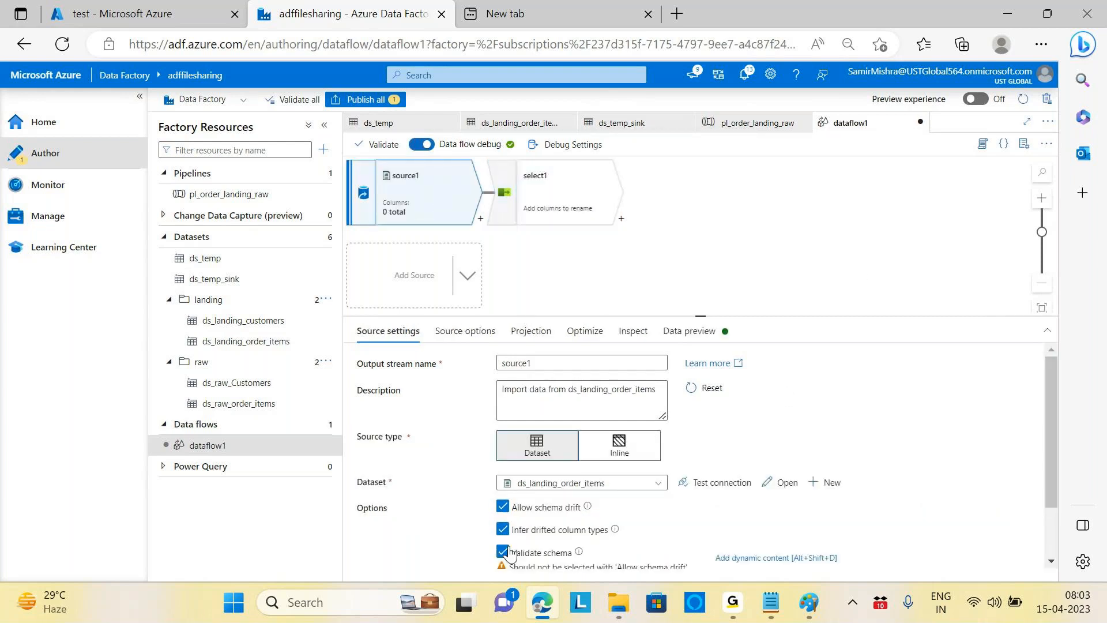
{"action": "left_click", "coordinate": [509, 551]}
{"action": "left_click", "coordinate": [503, 529]}
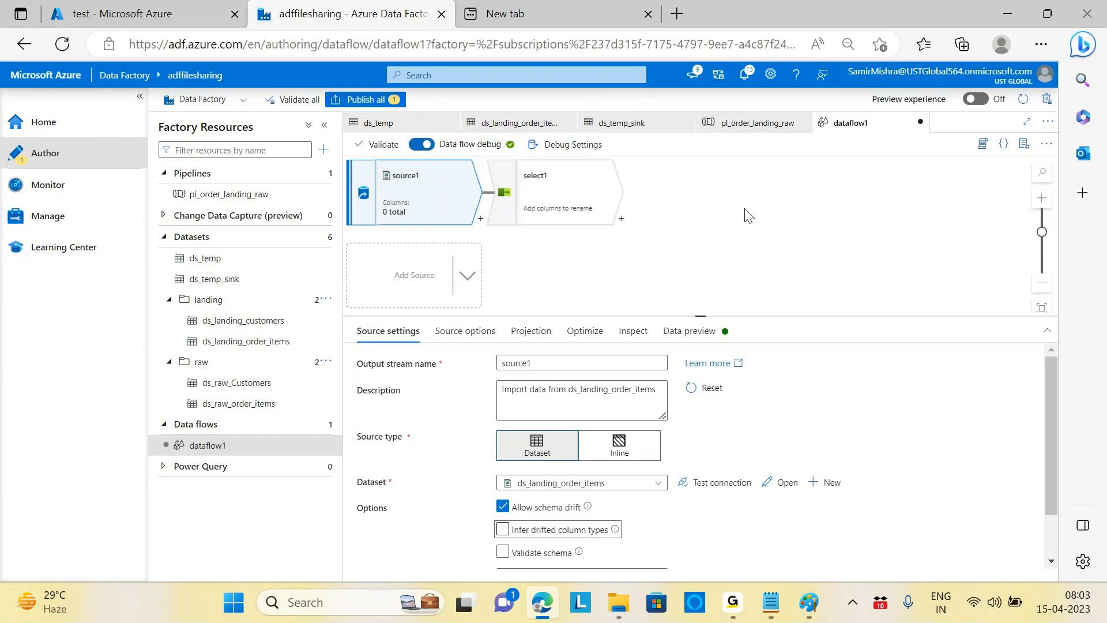
{"action": "left_click", "coordinate": [568, 194]}
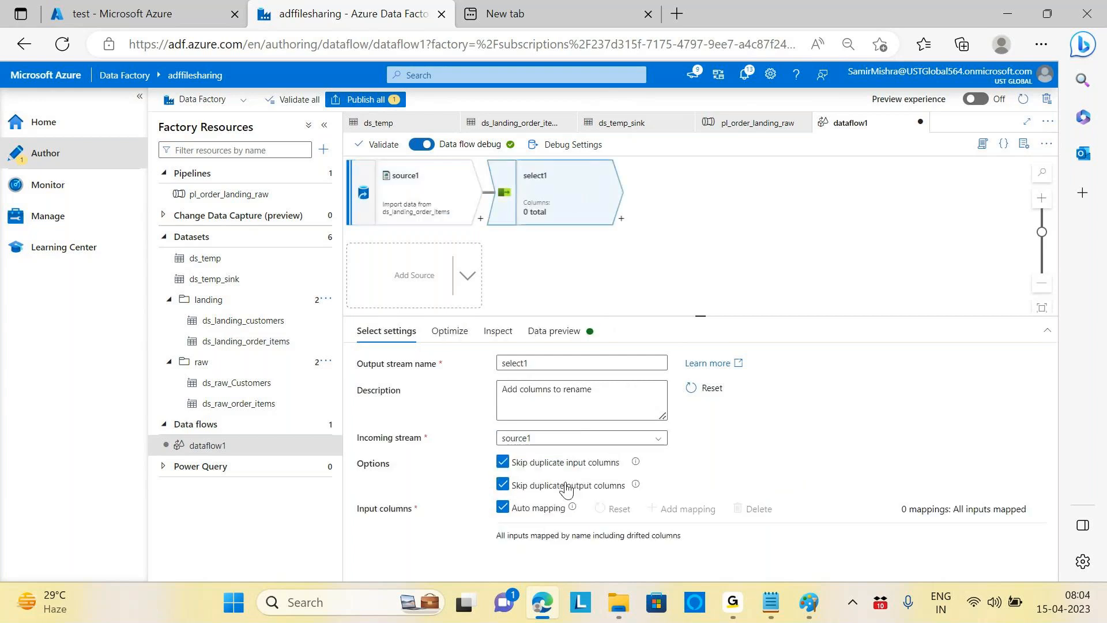
{"action": "left_click", "coordinate": [503, 507]}
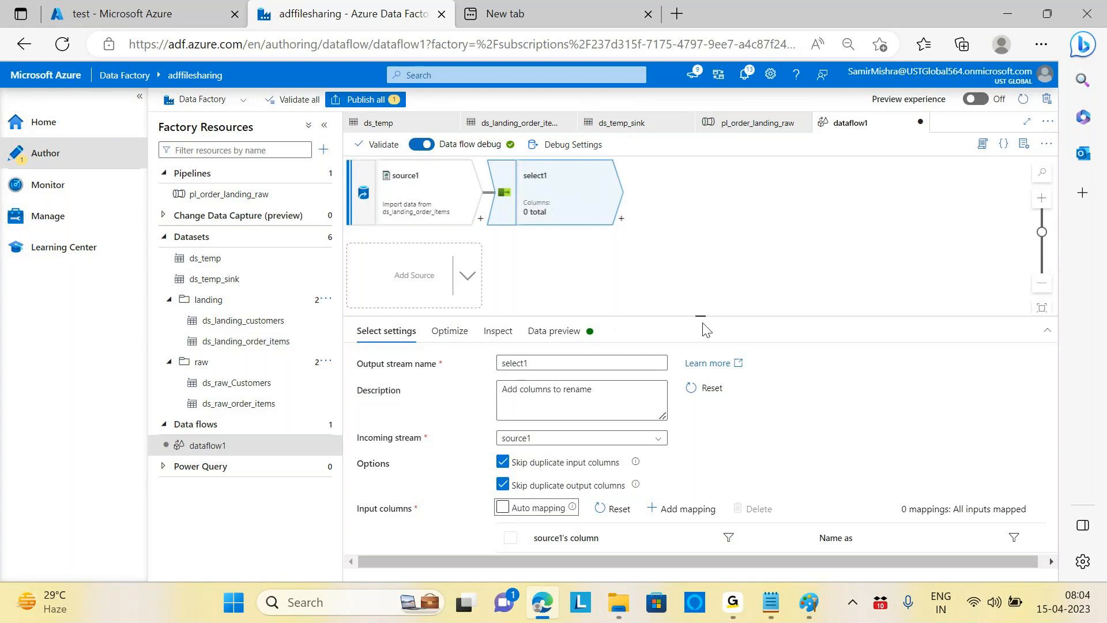
Step: Try rule-based mapping rows in select1, leave auto mapping on, then show source1's settings
{"action": "scroll", "coordinate": [747, 445], "scroll_direction": "down", "scroll_amount": 1}
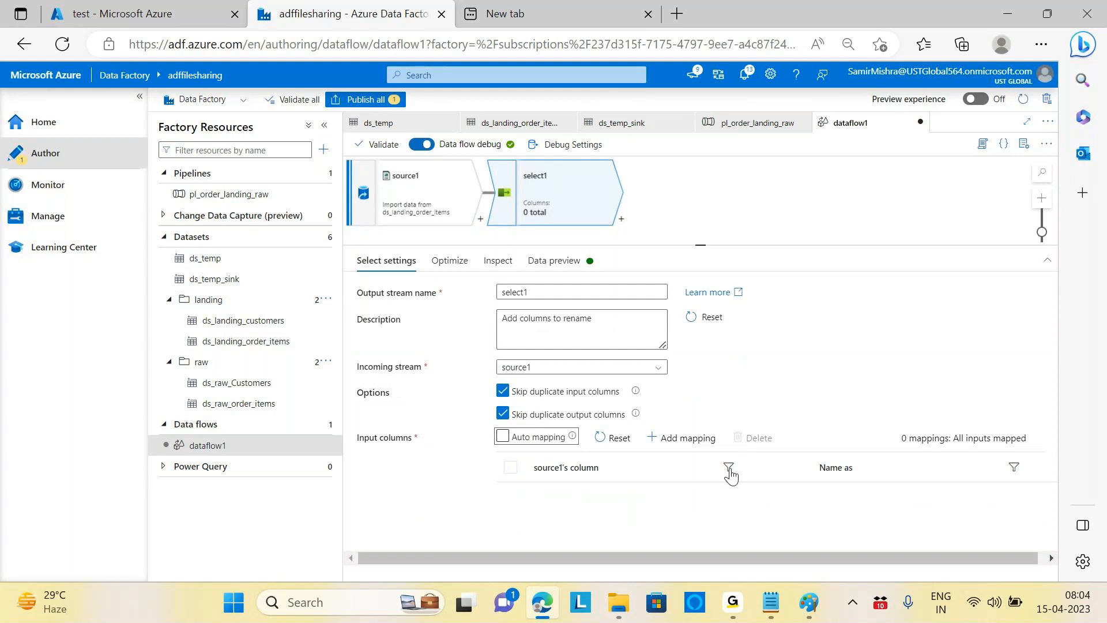
{"action": "left_click", "coordinate": [671, 437]}
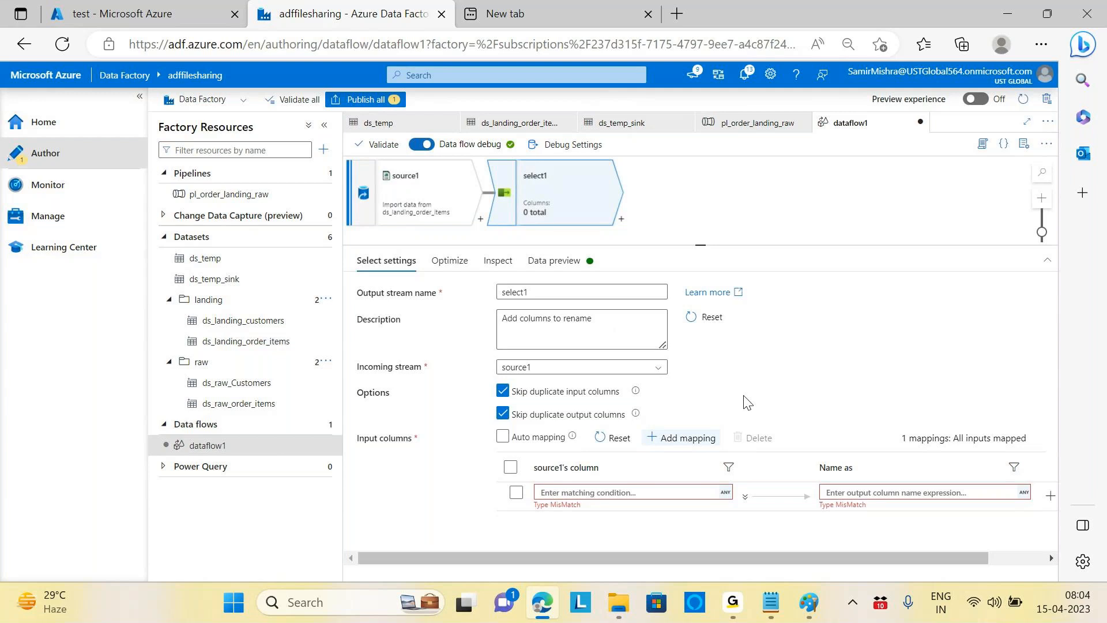
{"action": "left_click", "coordinate": [605, 491]}
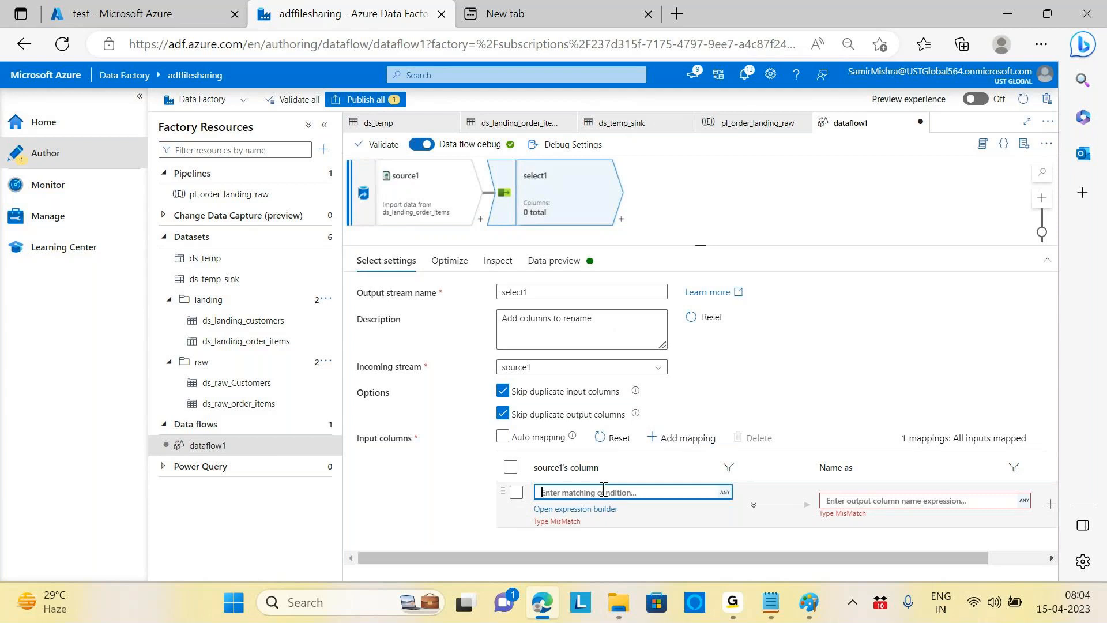
{"action": "left_click", "coordinate": [503, 437]}
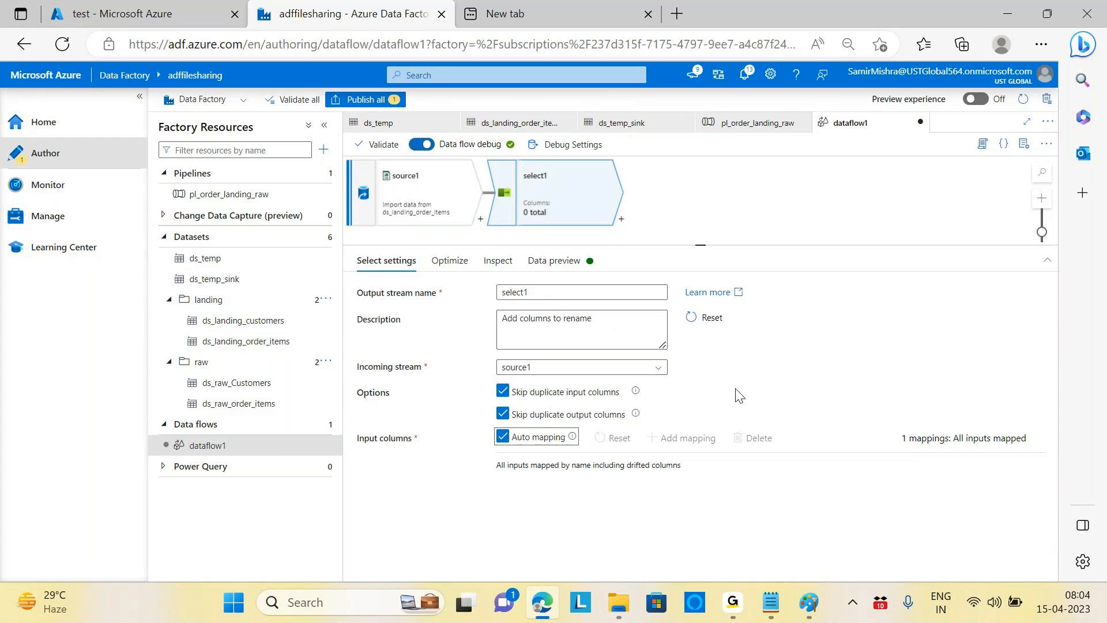
{"action": "left_click", "coordinate": [503, 437]}
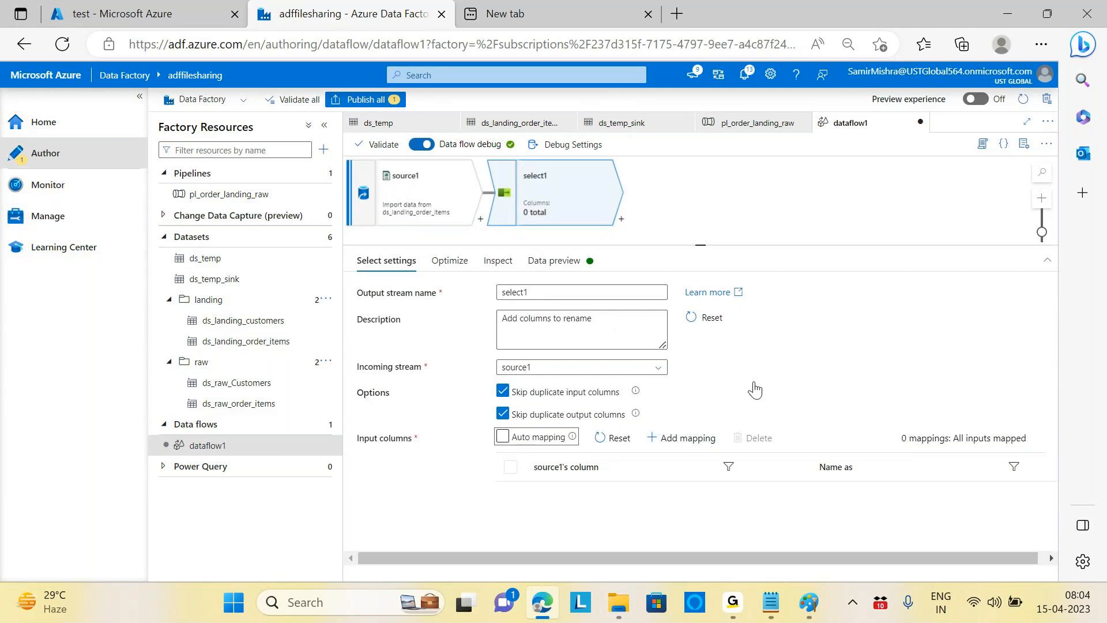
{"action": "left_click", "coordinate": [680, 438]}
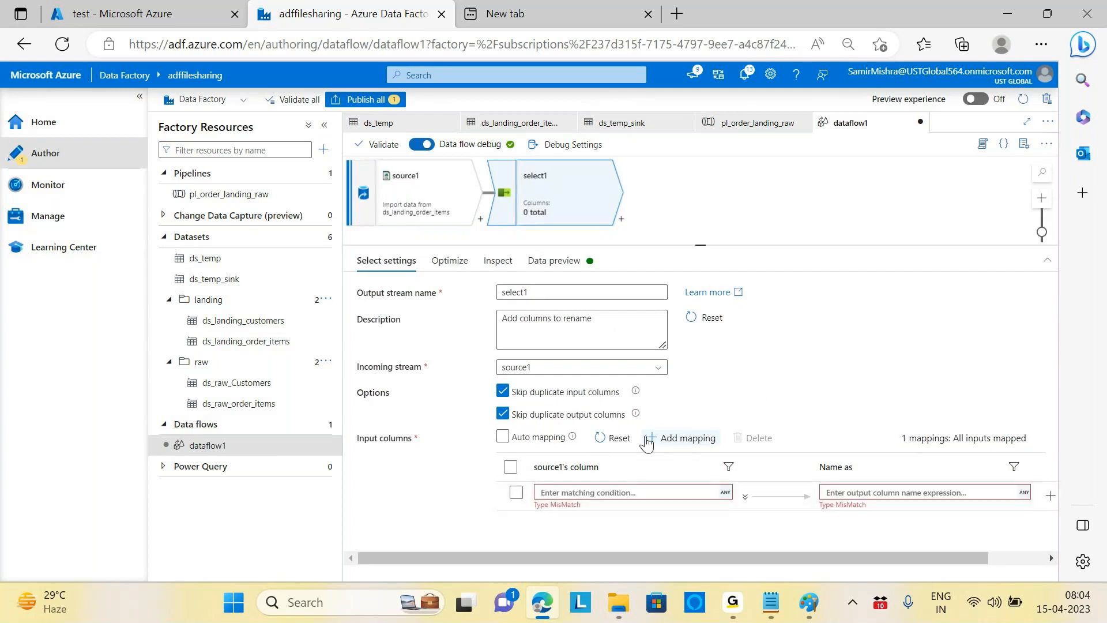
{"action": "left_click", "coordinate": [510, 441]}
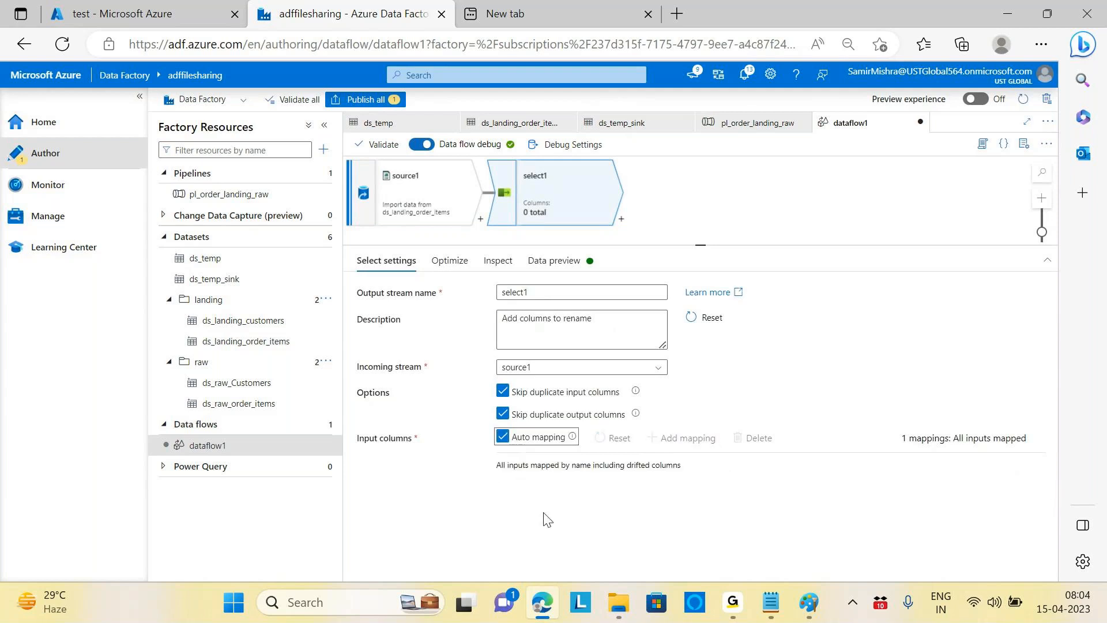
{"action": "left_click", "coordinate": [406, 193]}
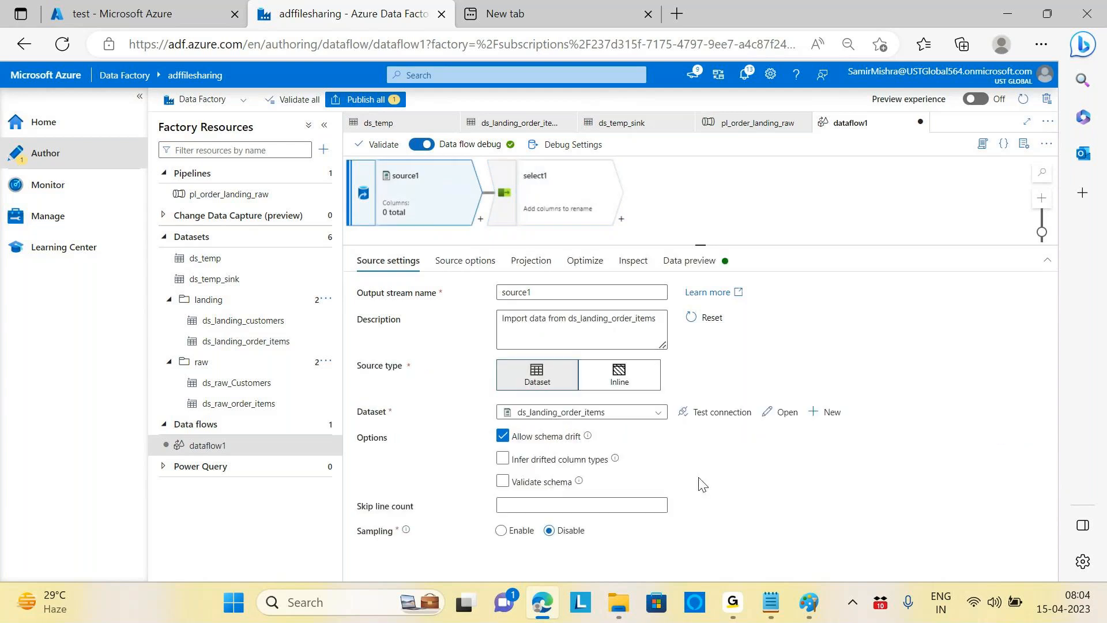
Step: Toggle source1's schema drift off and back on, then turn off Auto mapping on select1
{"action": "left_click", "coordinate": [501, 437]}
{"action": "left_click", "coordinate": [503, 439]}
{"action": "left_click", "coordinate": [568, 194]}
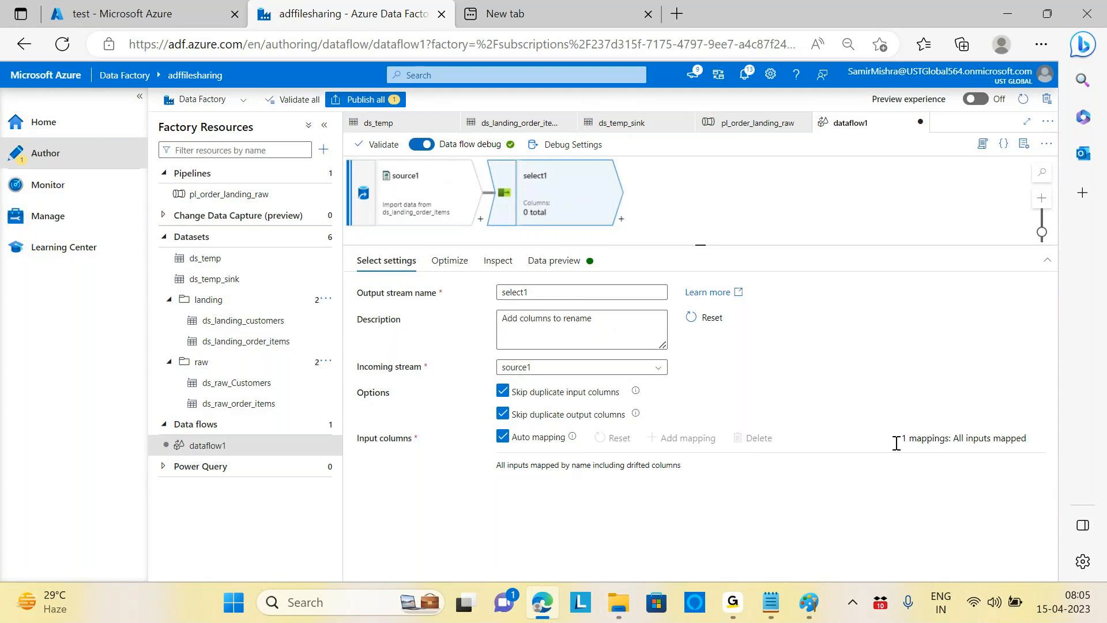
{"action": "left_click", "coordinate": [502, 438]}
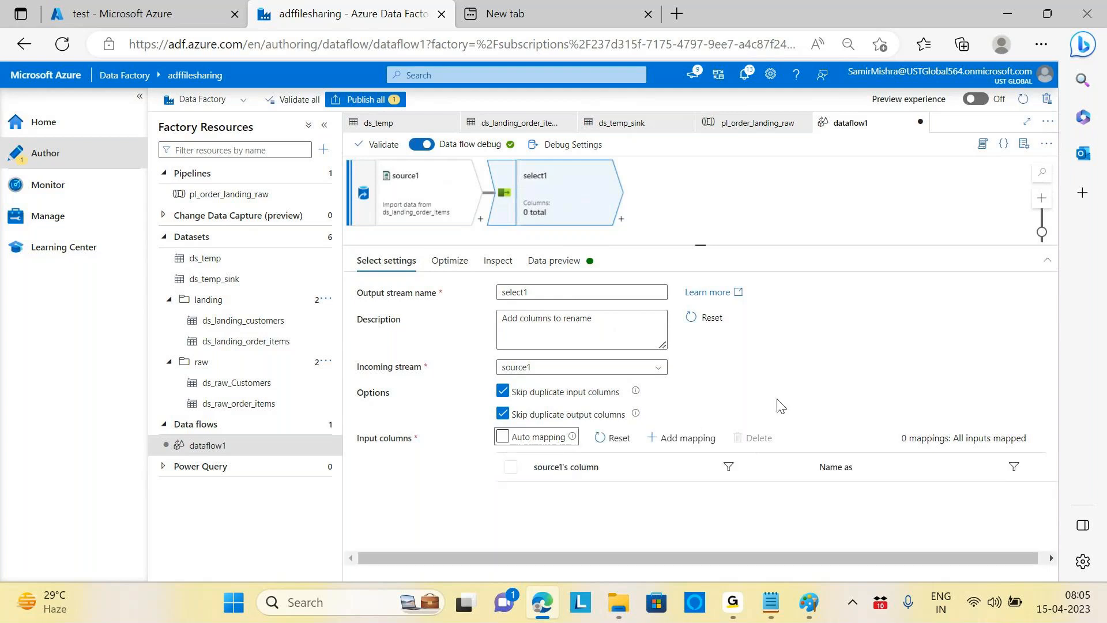
{"action": "left_click", "coordinate": [602, 437]}
Step: Show the source column filter and preview select1, which reports an invalid transformation stream
{"action": "left_click", "coordinate": [727, 468]}
{"action": "left_click", "coordinate": [704, 465]}
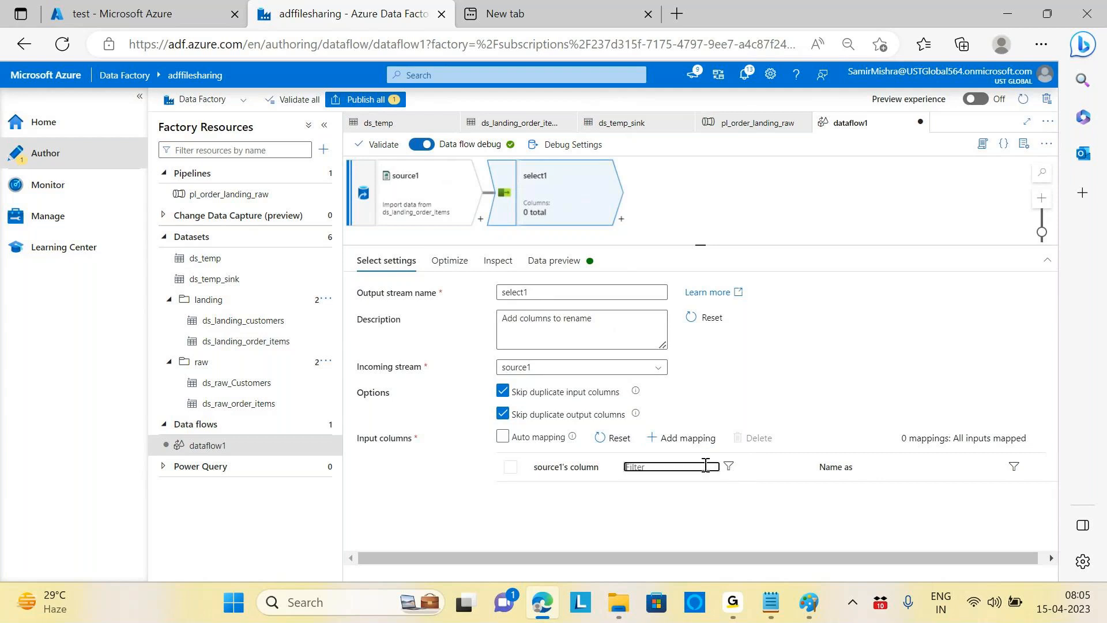
{"action": "left_click", "coordinate": [894, 472]}
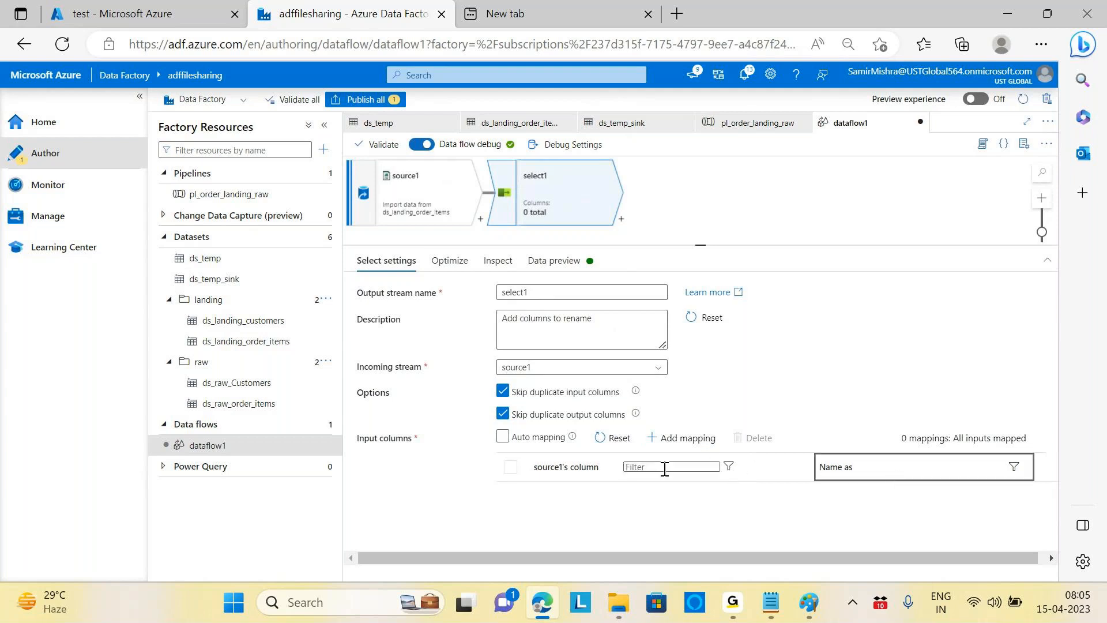
{"action": "left_click", "coordinate": [644, 471]}
{"action": "left_click", "coordinate": [514, 468]}
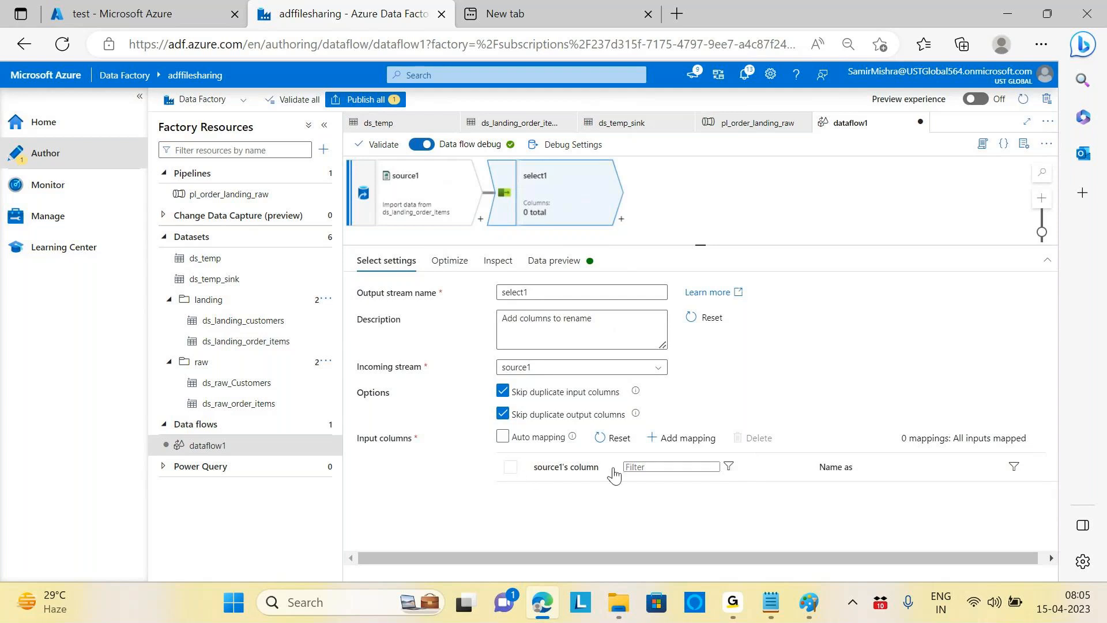
{"action": "left_click", "coordinate": [642, 467]}
{"action": "left_click", "coordinate": [557, 261]}
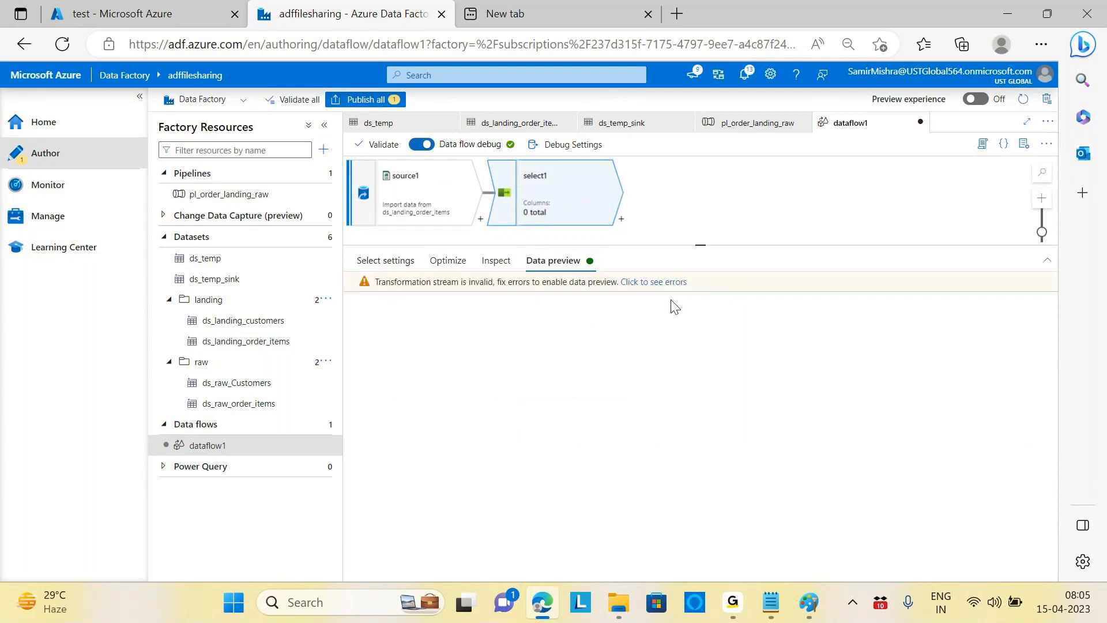
Step: Review the upstream errors, then enable Allow schema drift on source1
{"action": "left_click", "coordinate": [663, 283]}
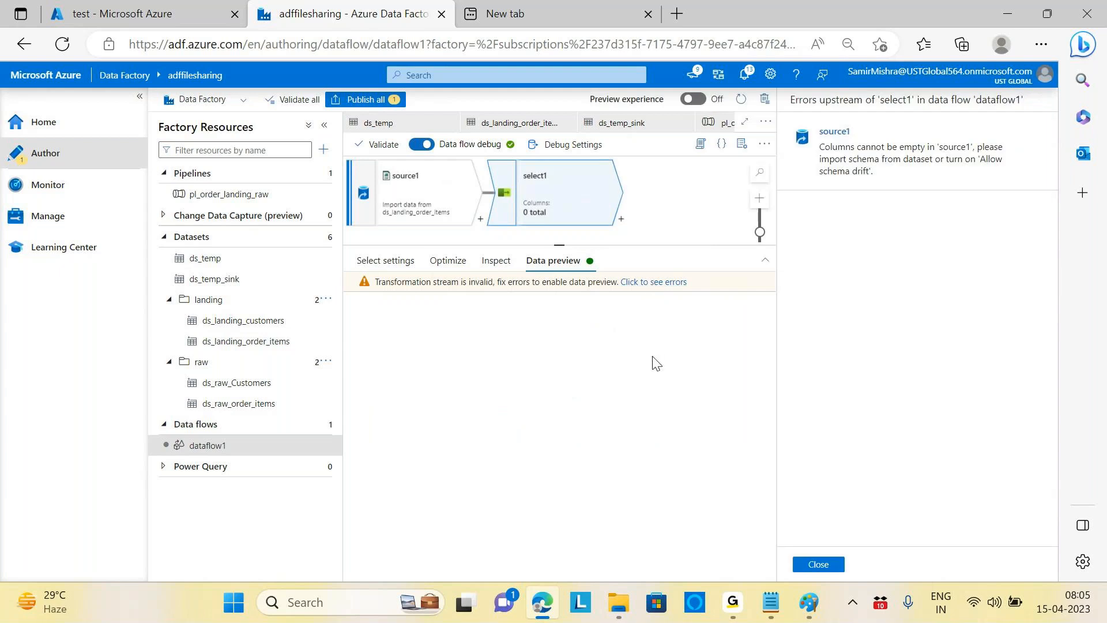
{"action": "left_click", "coordinate": [817, 565]}
{"action": "left_click", "coordinate": [413, 197]}
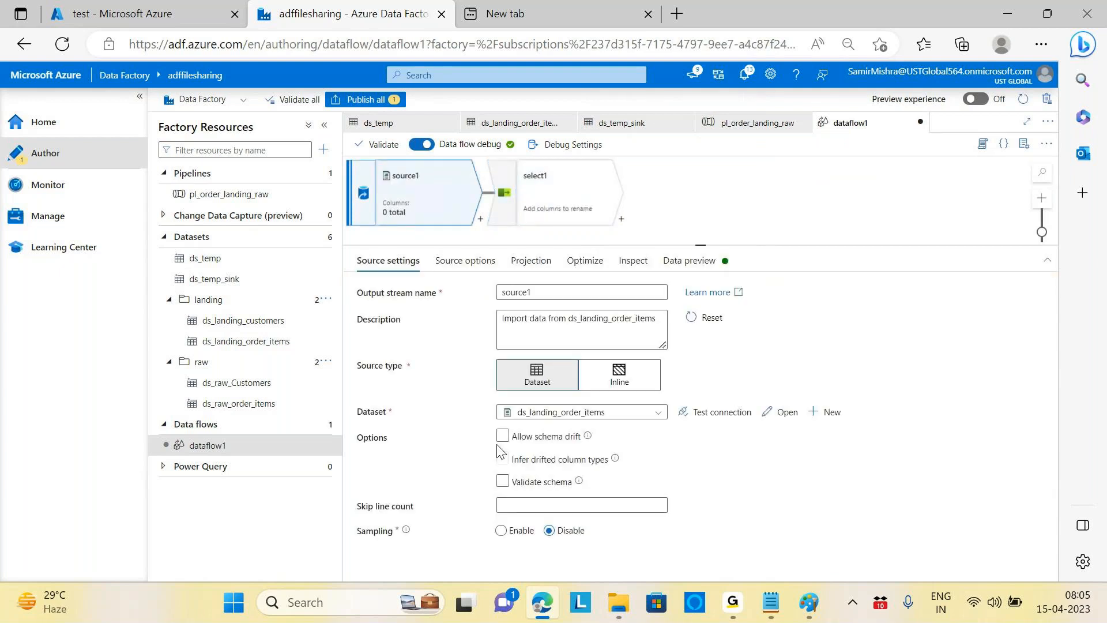
{"action": "left_click", "coordinate": [502, 436]}
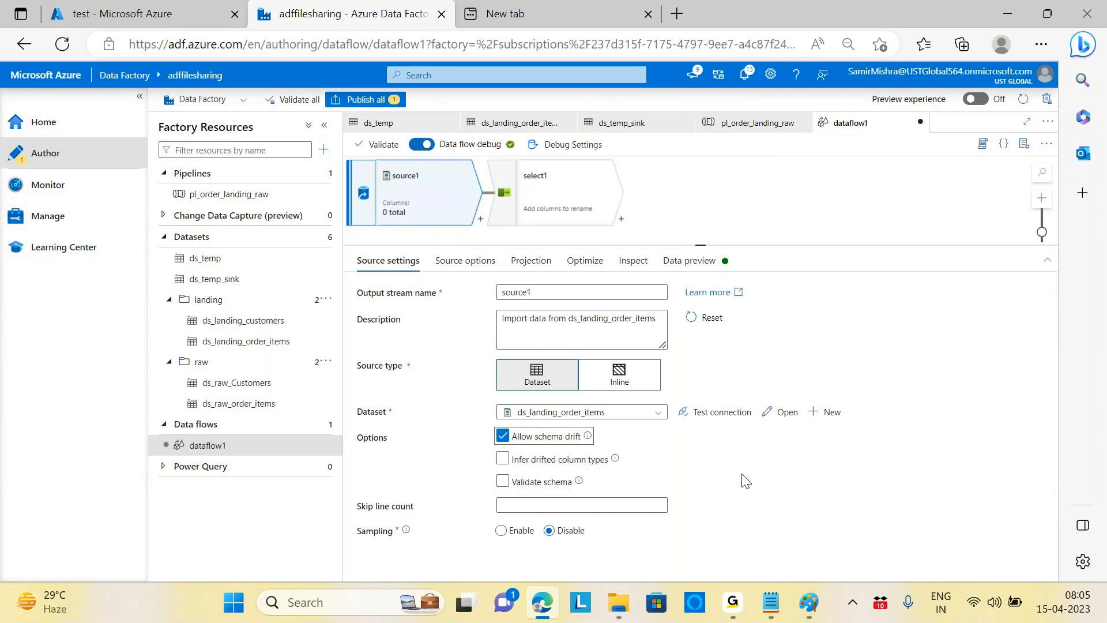
Step: Step through source1's tabs to Data preview, listing 100 order-item rows
{"action": "left_click", "coordinate": [461, 262]}
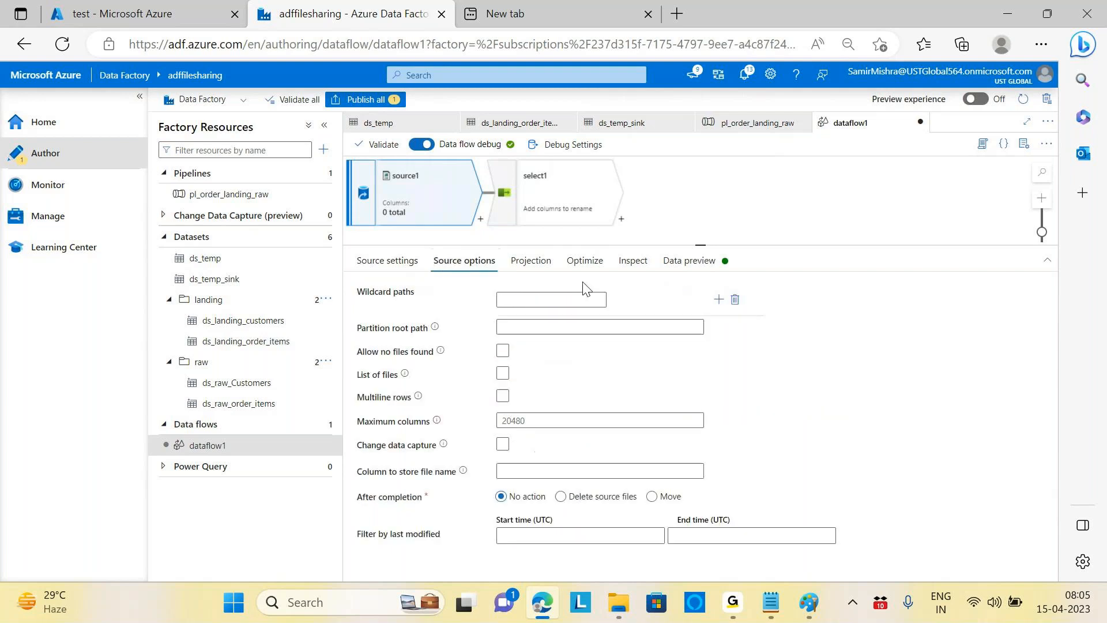
{"action": "left_click", "coordinate": [528, 259]}
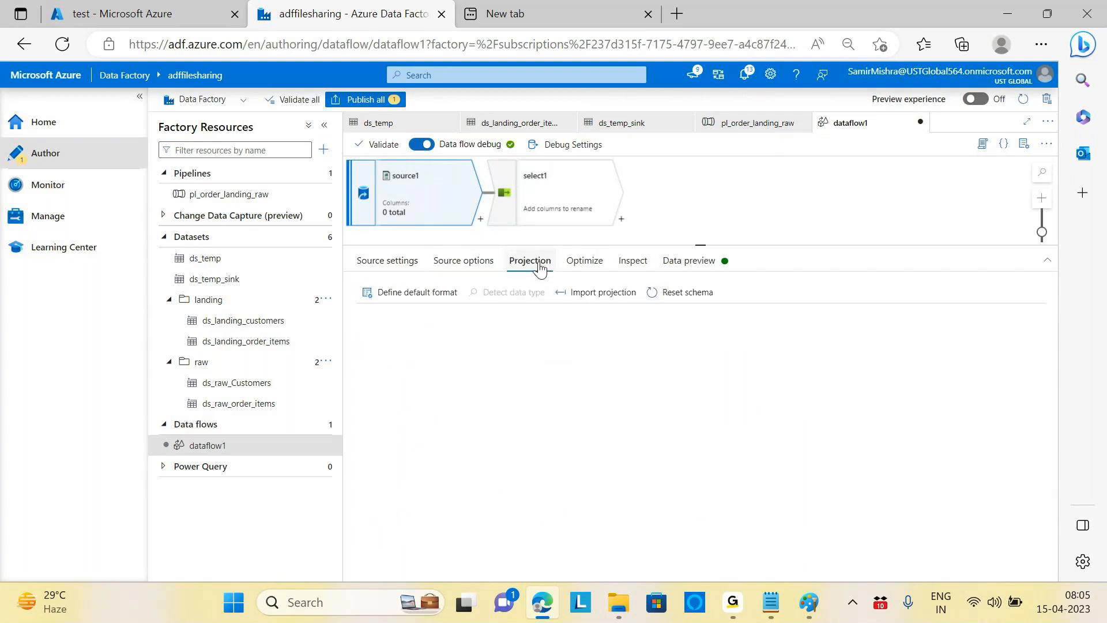
{"action": "left_click", "coordinate": [584, 268]}
{"action": "left_click", "coordinate": [631, 260]}
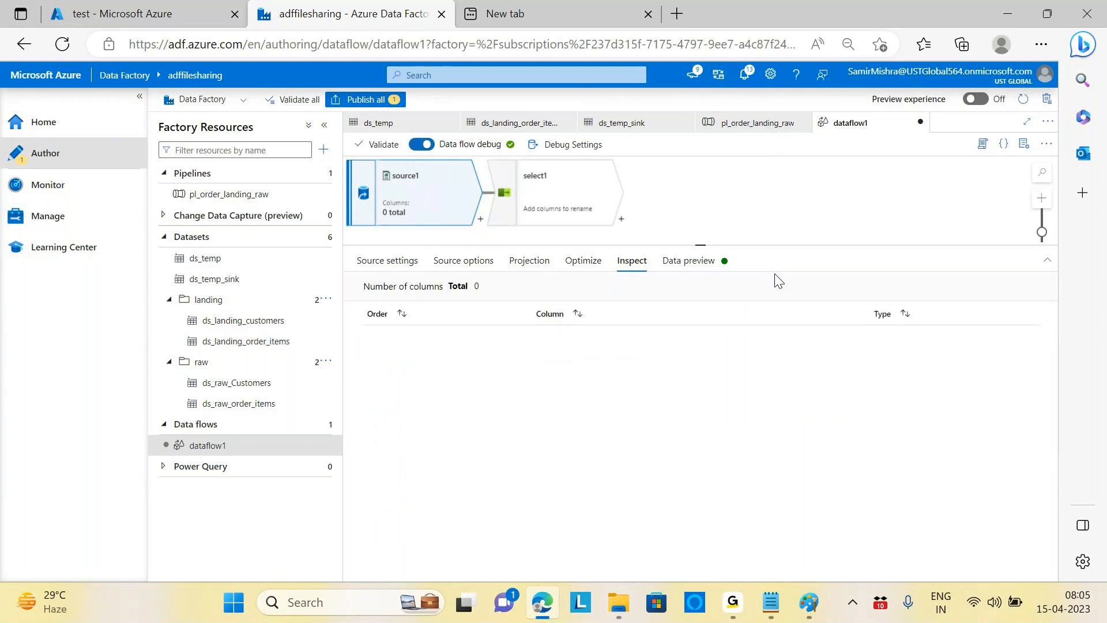
{"action": "left_click", "coordinate": [686, 265]}
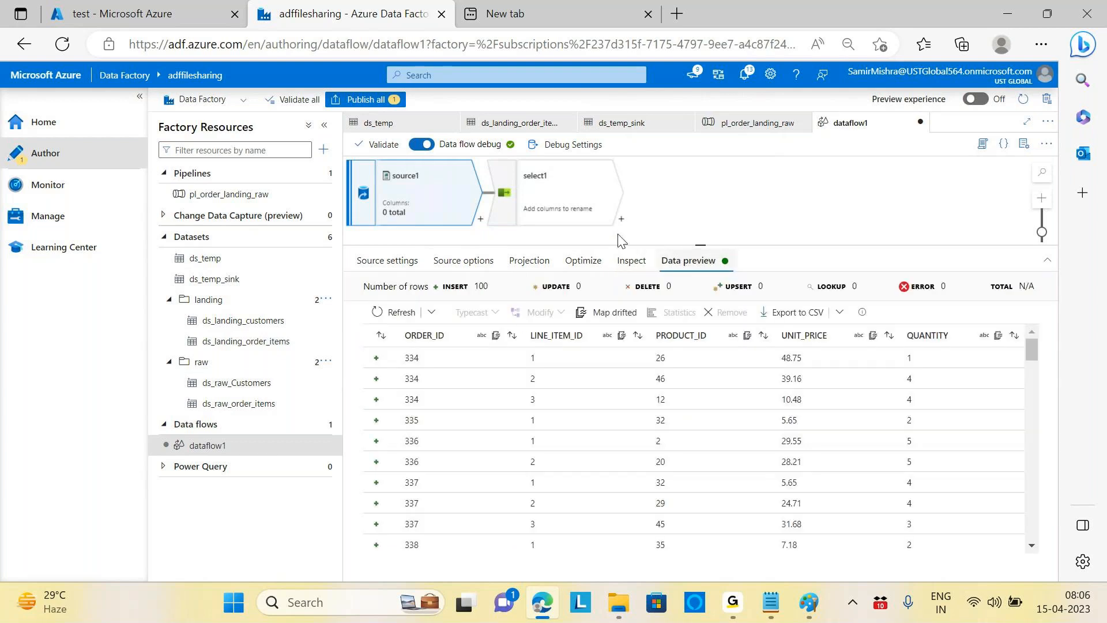
Step: Open select1's Select settings and toggle Auto mapping on, then back off
{"action": "left_click", "coordinate": [596, 194]}
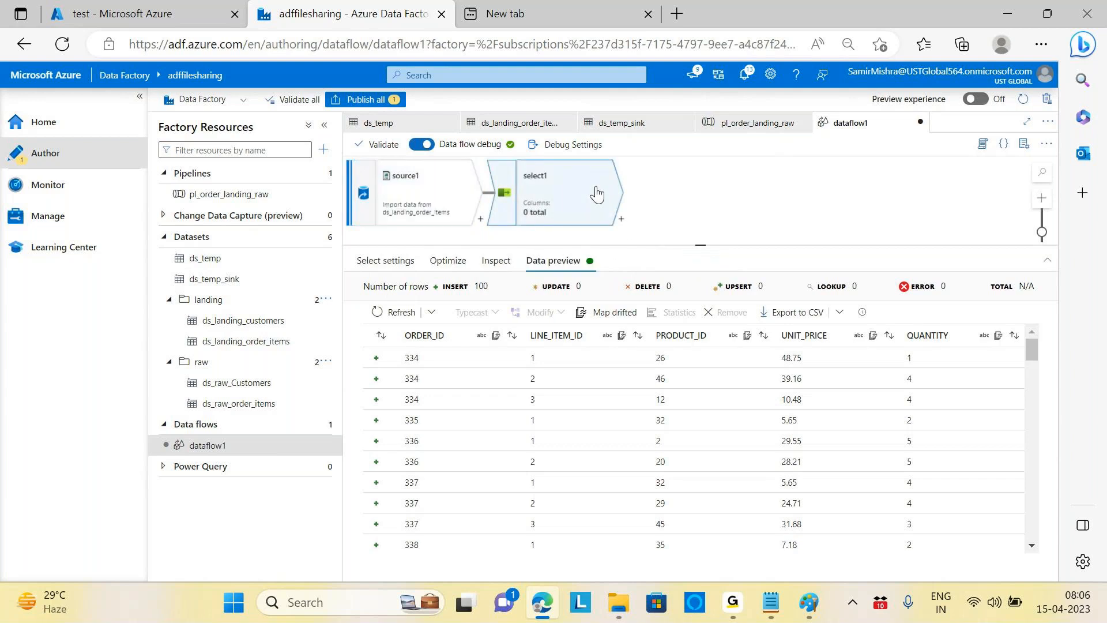
{"action": "left_click", "coordinate": [405, 265]}
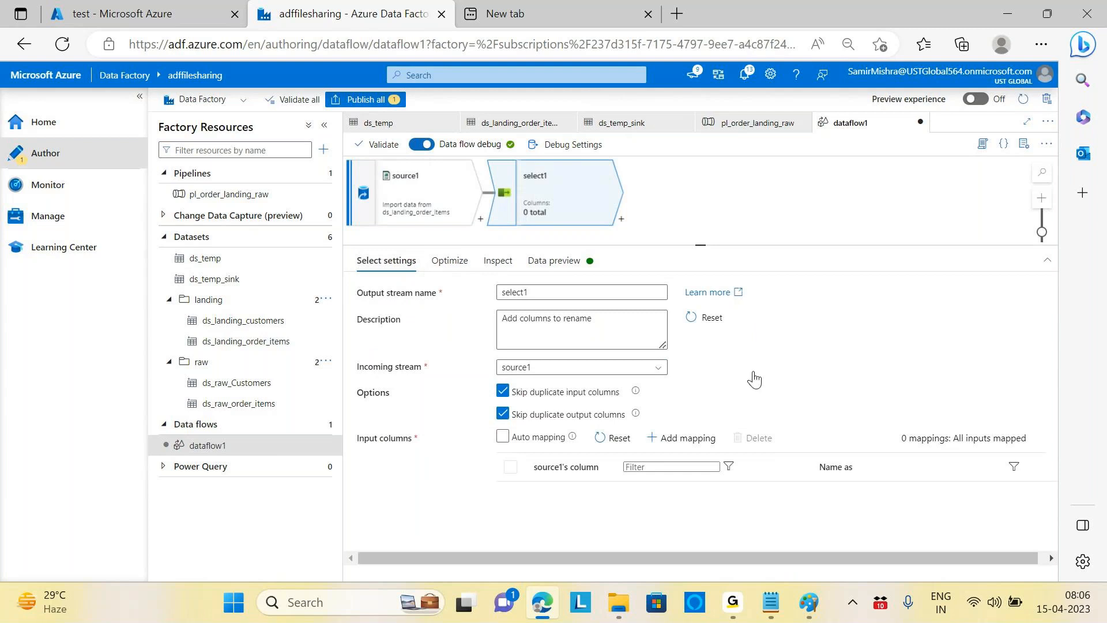
{"action": "left_click", "coordinate": [502, 437]}
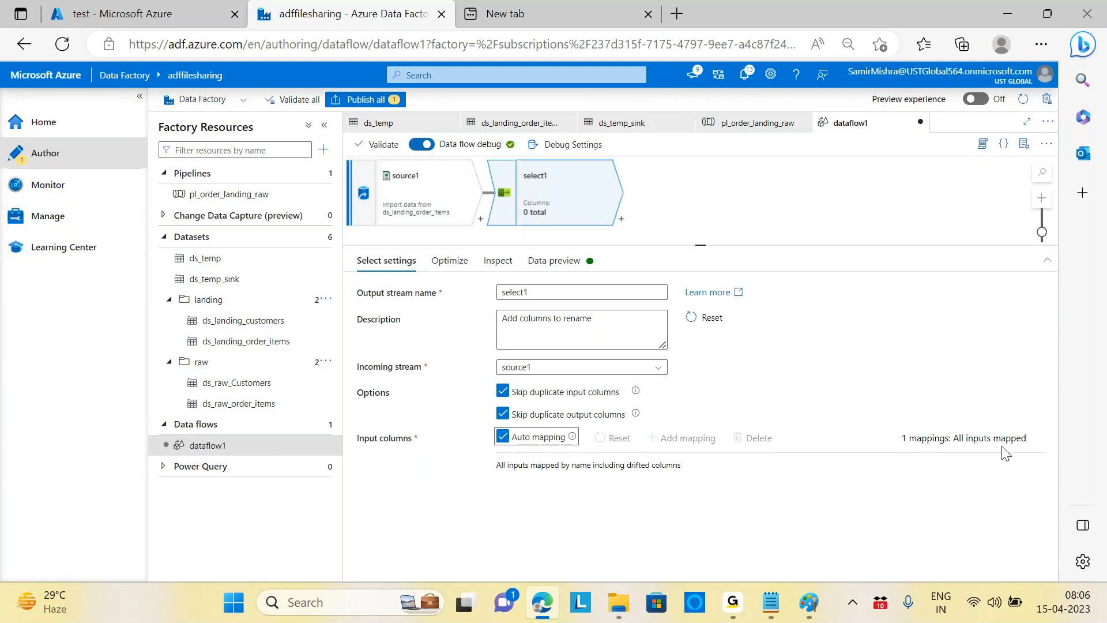
{"action": "left_click", "coordinate": [504, 438]}
{"action": "left_click", "coordinate": [504, 438]}
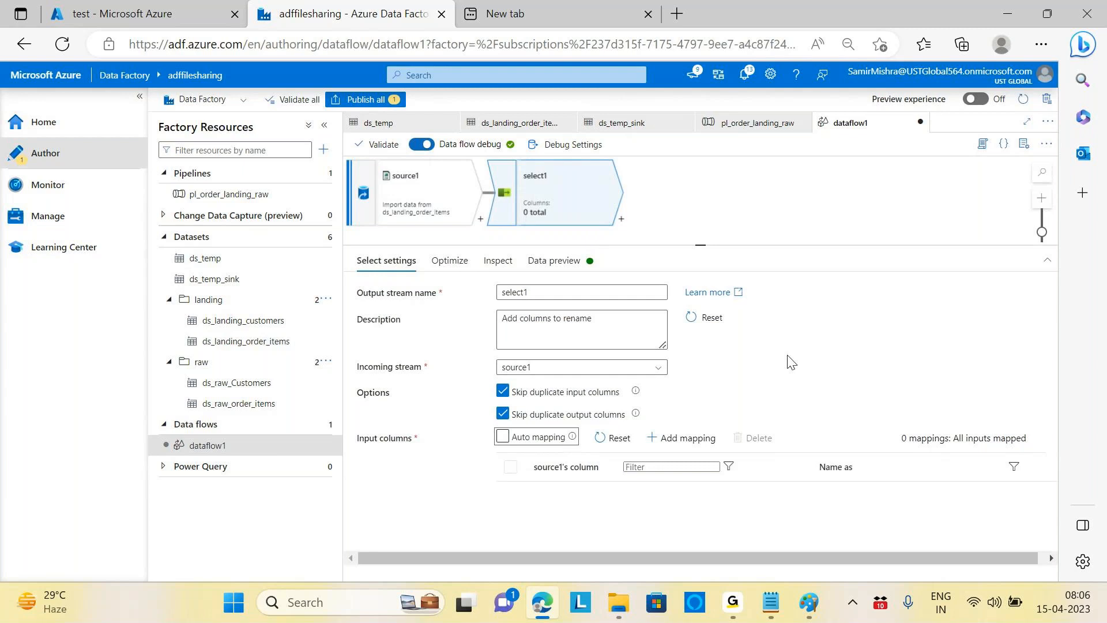
Step: Reshow the source column filter and preview select1's ORDER_ID, PRODUCT_ID, UNIT_PRICE and QUANTITY rows
{"action": "left_click", "coordinate": [728, 467]}
{"action": "left_click", "coordinate": [728, 467]}
{"action": "left_click", "coordinate": [672, 466]}
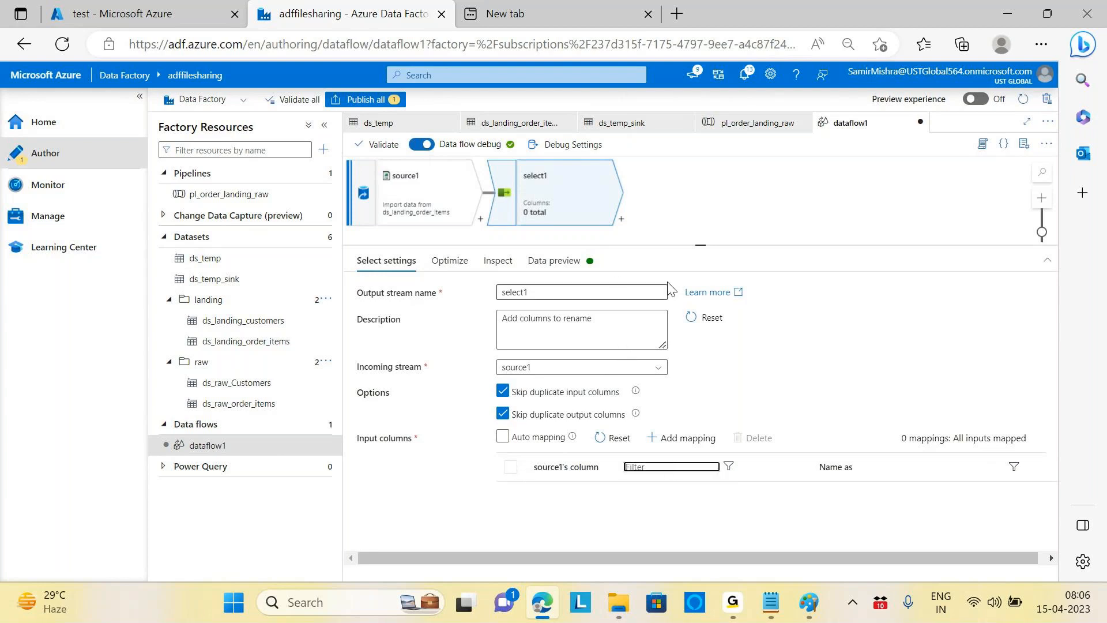
{"action": "left_click", "coordinate": [543, 267]}
{"action": "left_click", "coordinate": [544, 266]}
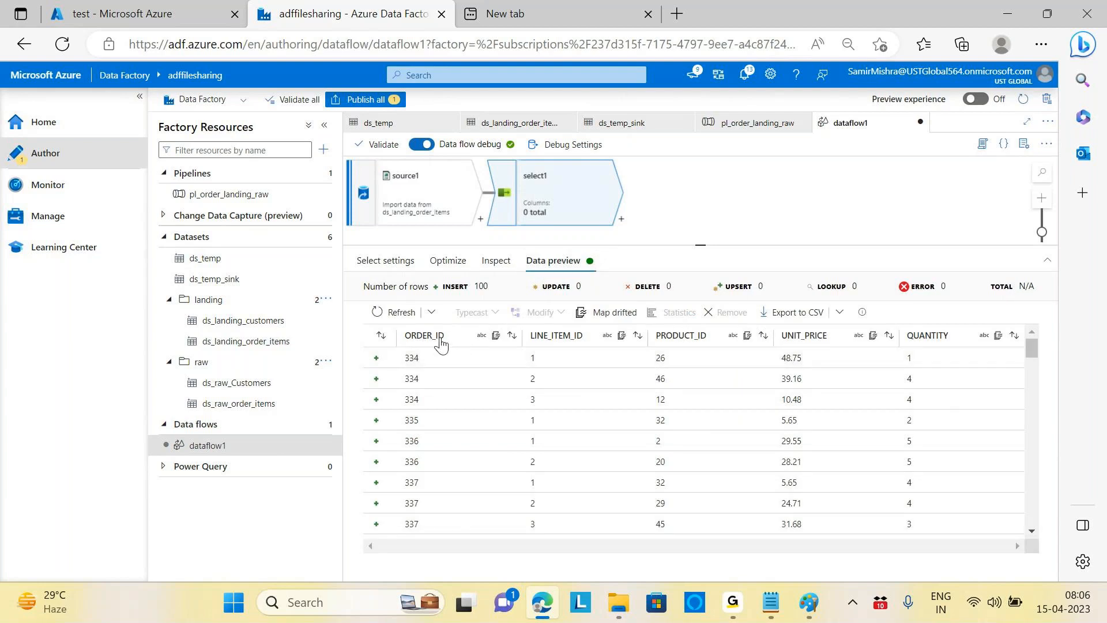
Step: Filter select1's source columns by 'Order id' and output names by 'OrderID'
{"action": "left_click", "coordinate": [398, 262]}
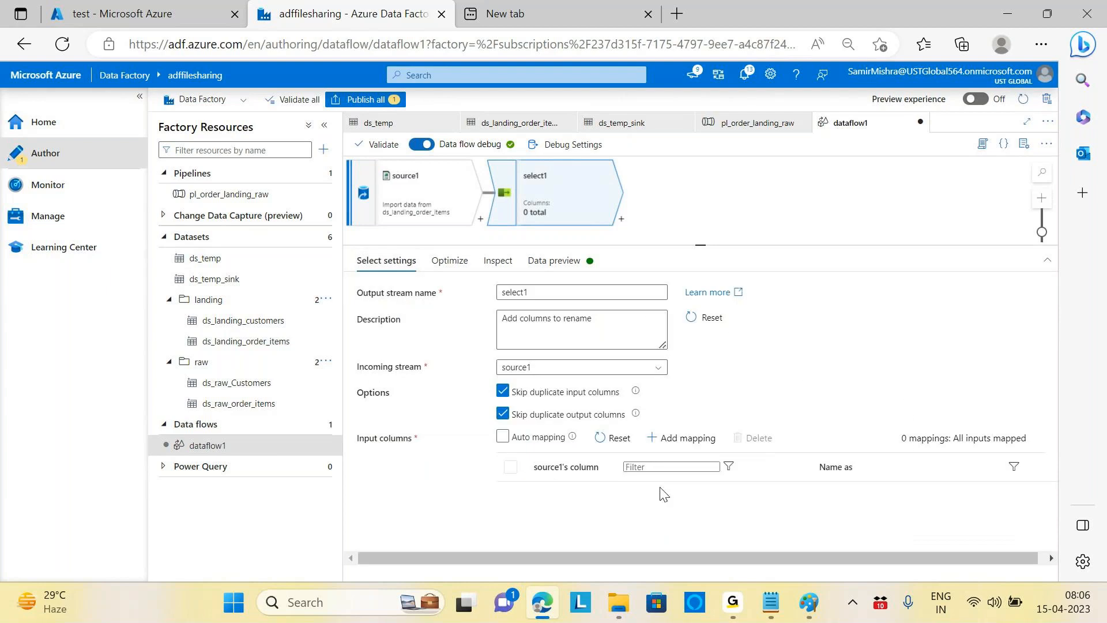
{"action": "type", "text": "Order id"}
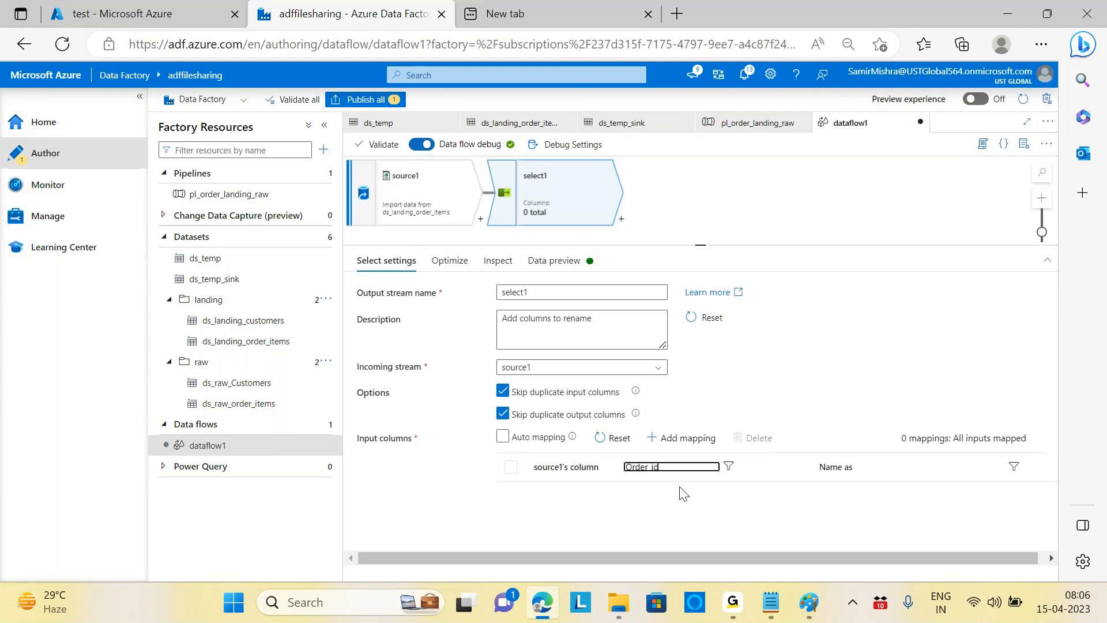
{"action": "left_click", "coordinate": [930, 468]}
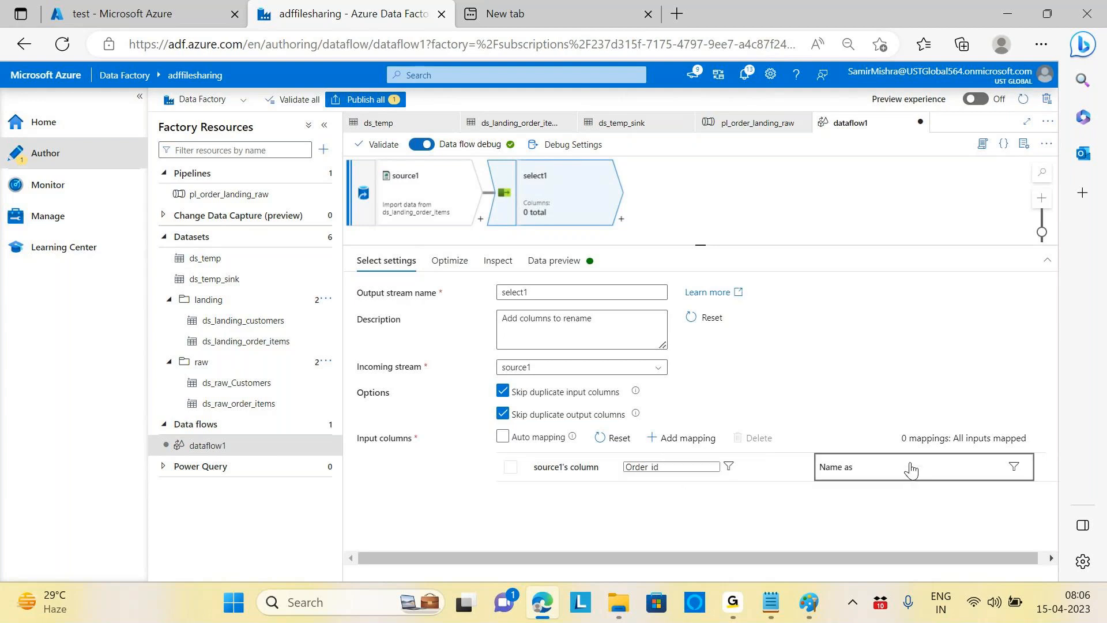
{"action": "left_click", "coordinate": [1025, 469]}
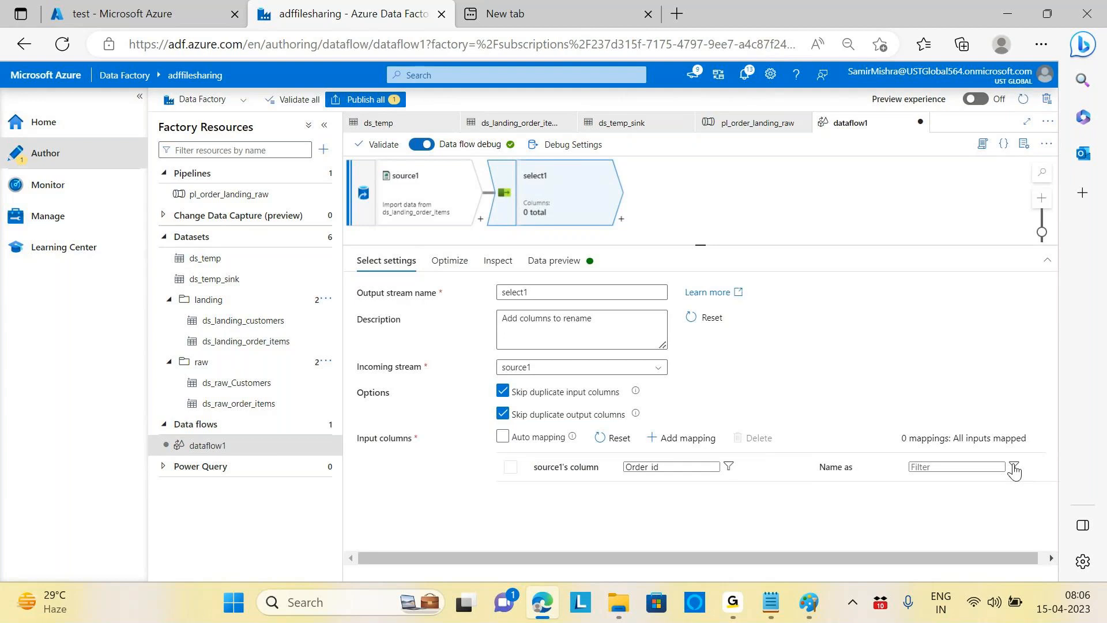
{"action": "left_click", "coordinate": [983, 469]}
{"action": "type", "text": "Order"}
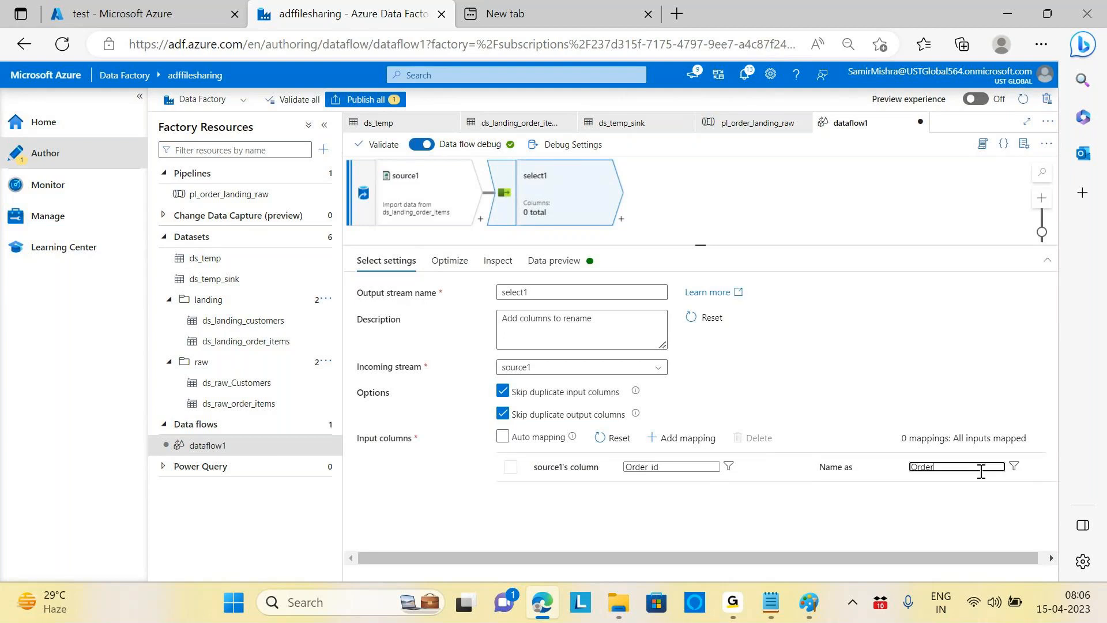
{"action": "type", "text": "ID"}
{"action": "left_click", "coordinate": [884, 330]}
Step: Refresh select1's data preview, then return to its mapping settings
{"action": "left_click", "coordinate": [568, 269]}
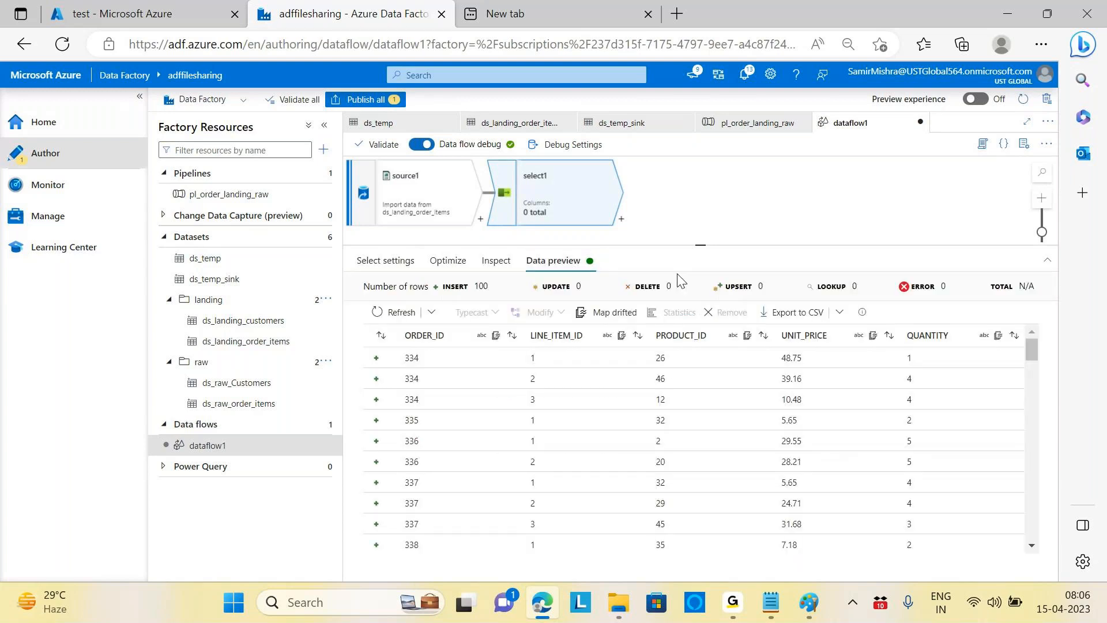
{"action": "left_click", "coordinate": [394, 324]}
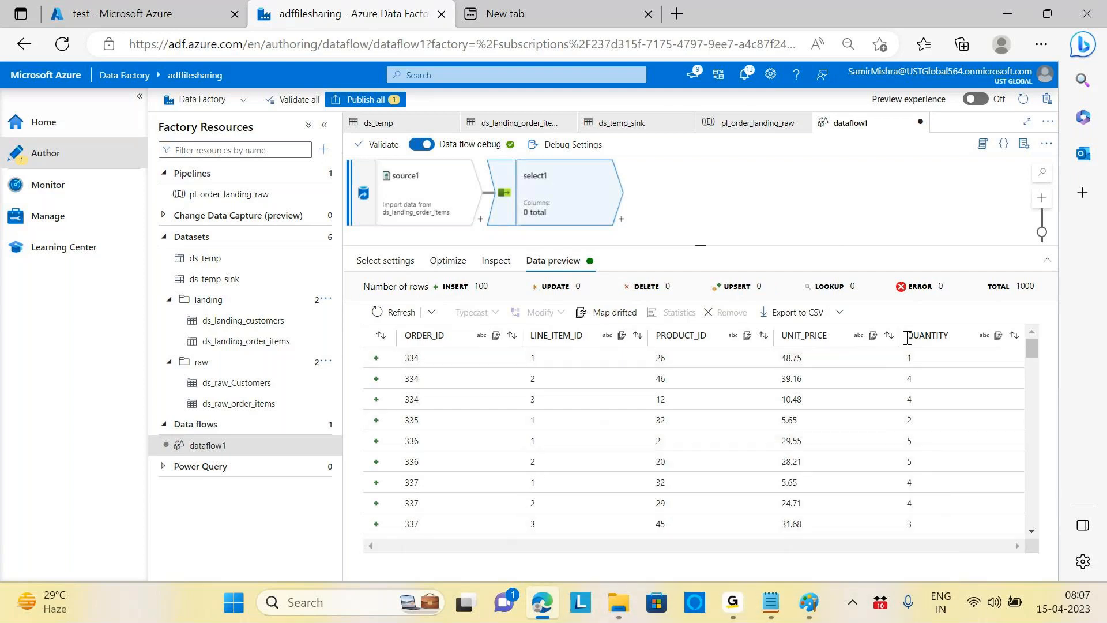
{"action": "left_click", "coordinate": [448, 260]}
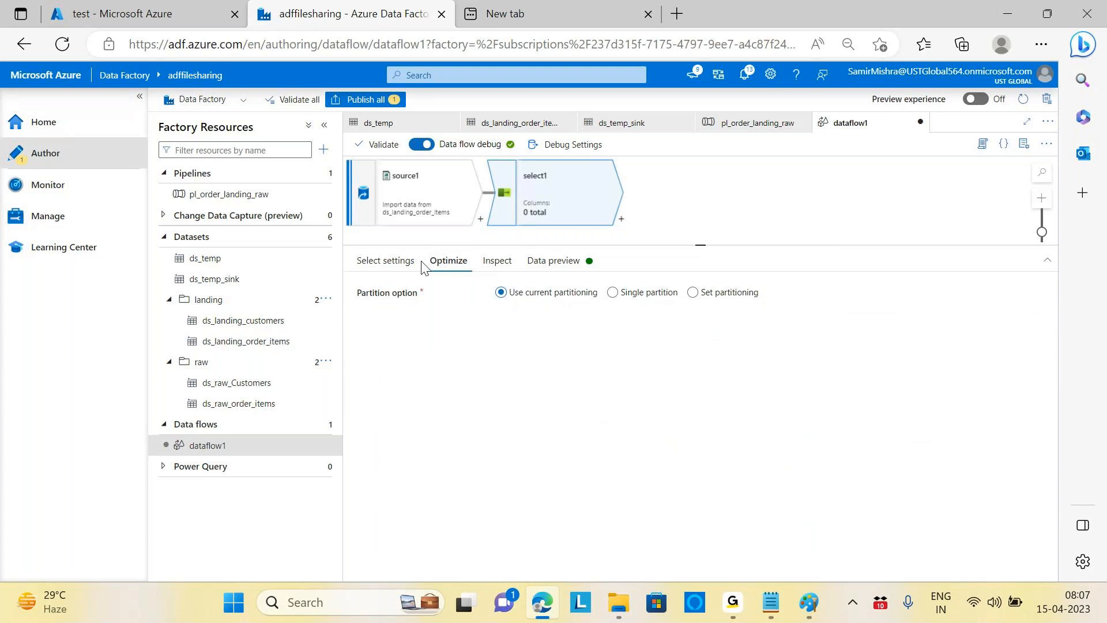
{"action": "left_click", "coordinate": [384, 261]}
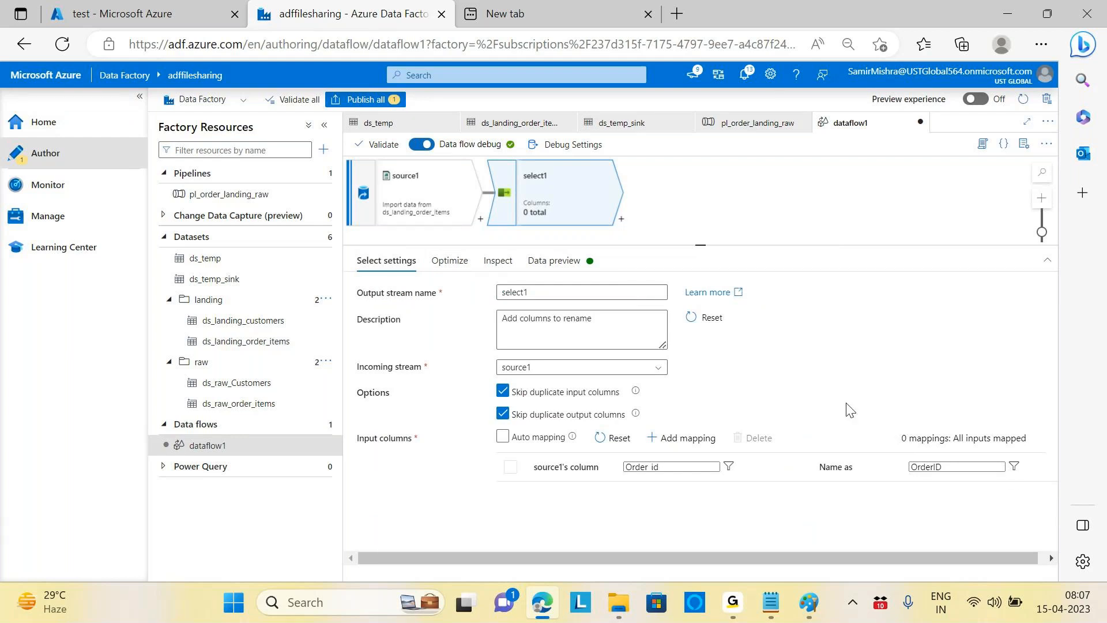
Step: Turn Auto mapping off, clear the Order id and OrderID filters, and add a rule-based mapping
{"action": "left_click", "coordinate": [502, 437]}
{"action": "left_click", "coordinate": [503, 437]}
{"action": "left_click", "coordinate": [503, 437]}
{"action": "left_click", "coordinate": [503, 437]}
{"action": "left_click", "coordinate": [684, 465]}
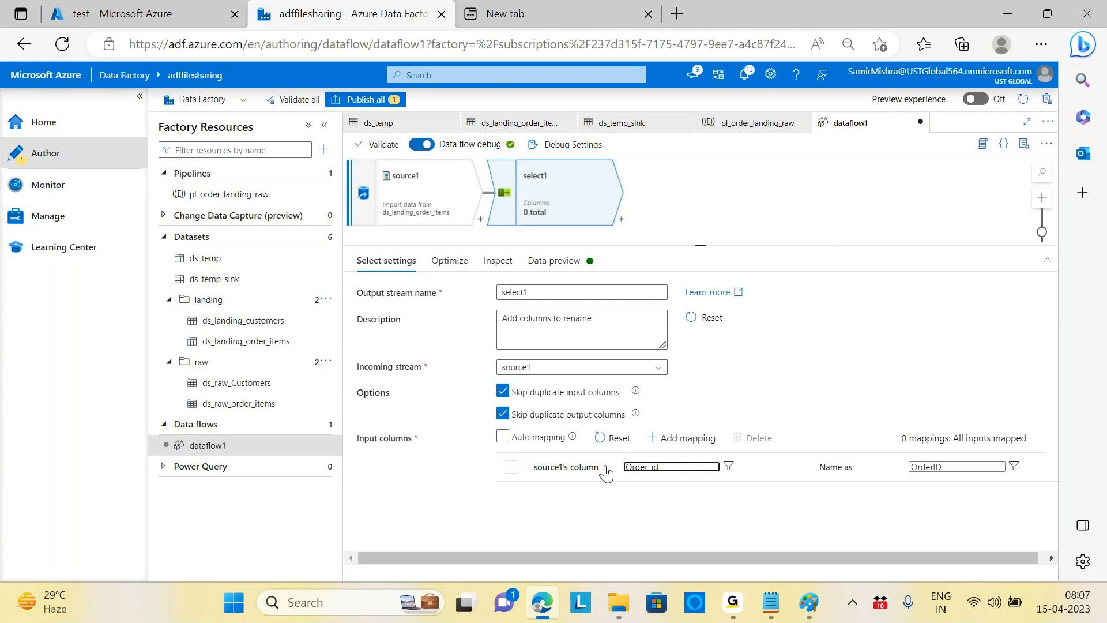
{"action": "left_click", "coordinate": [731, 466]}
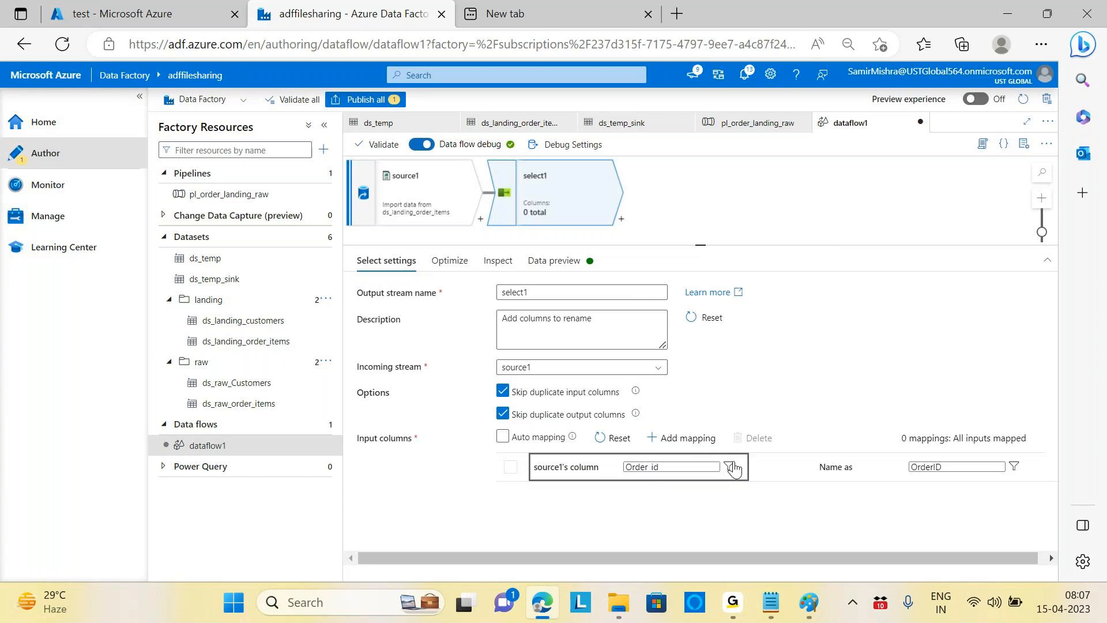
{"action": "left_click", "coordinate": [1015, 468]}
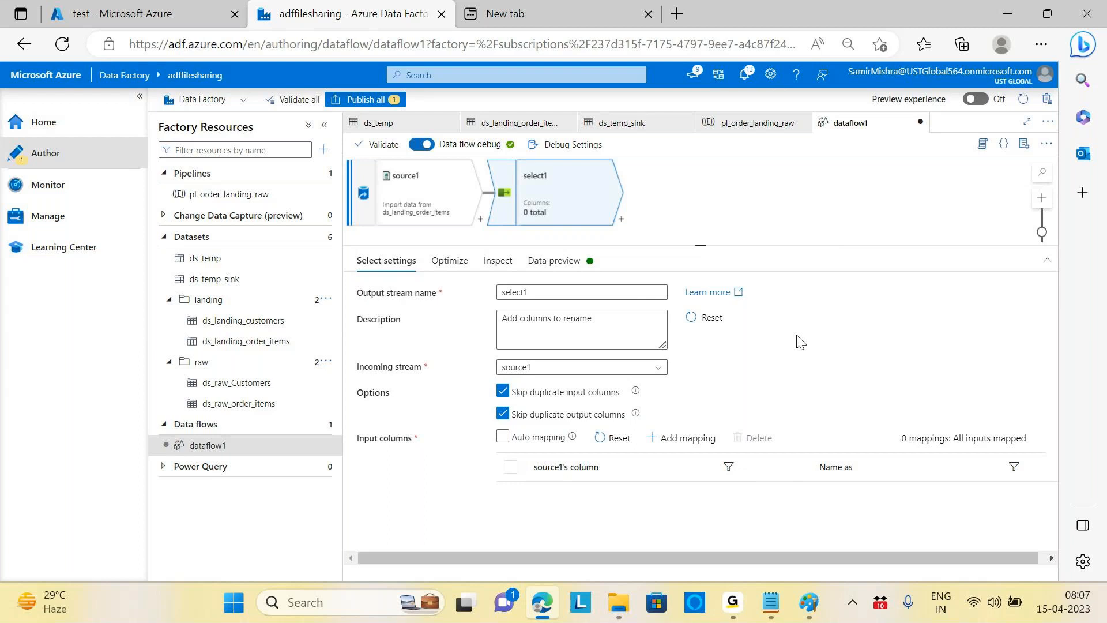
{"action": "left_click", "coordinate": [685, 440]}
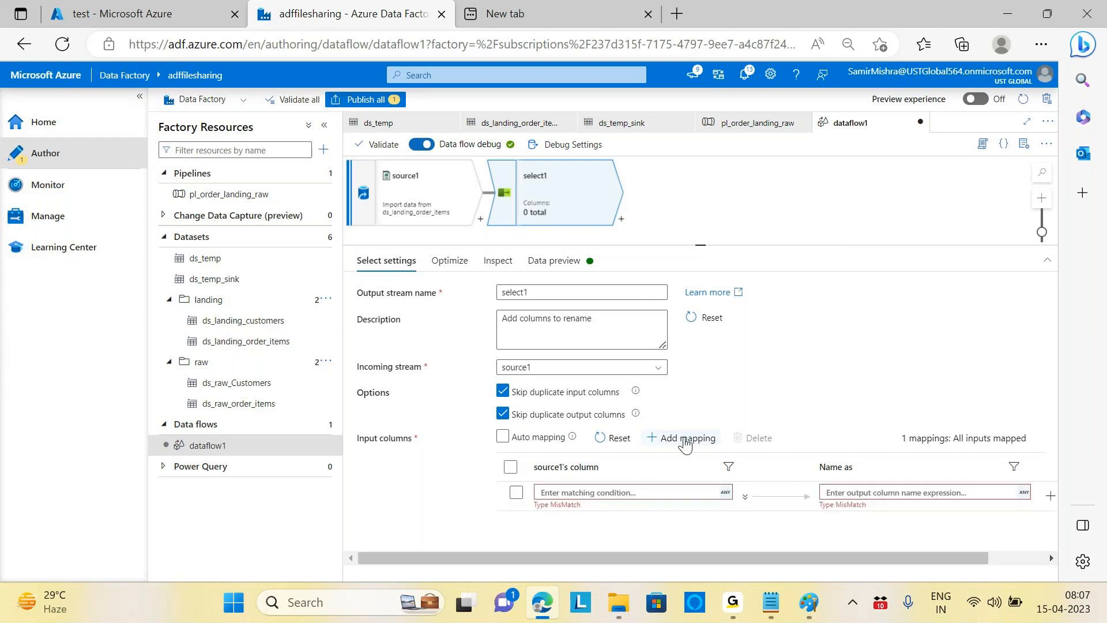
Step: Leave the new mapping's matching condition blank and select the source1 node
{"action": "left_click", "coordinate": [613, 491]}
{"action": "left_click", "coordinate": [600, 493]}
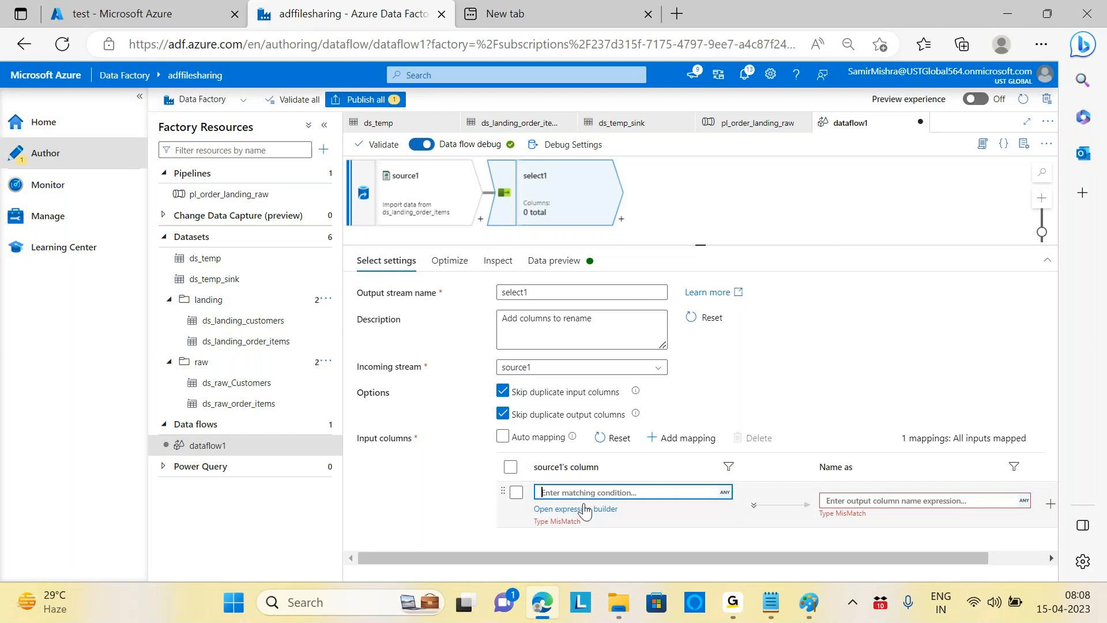
{"action": "left_click", "coordinate": [584, 510]}
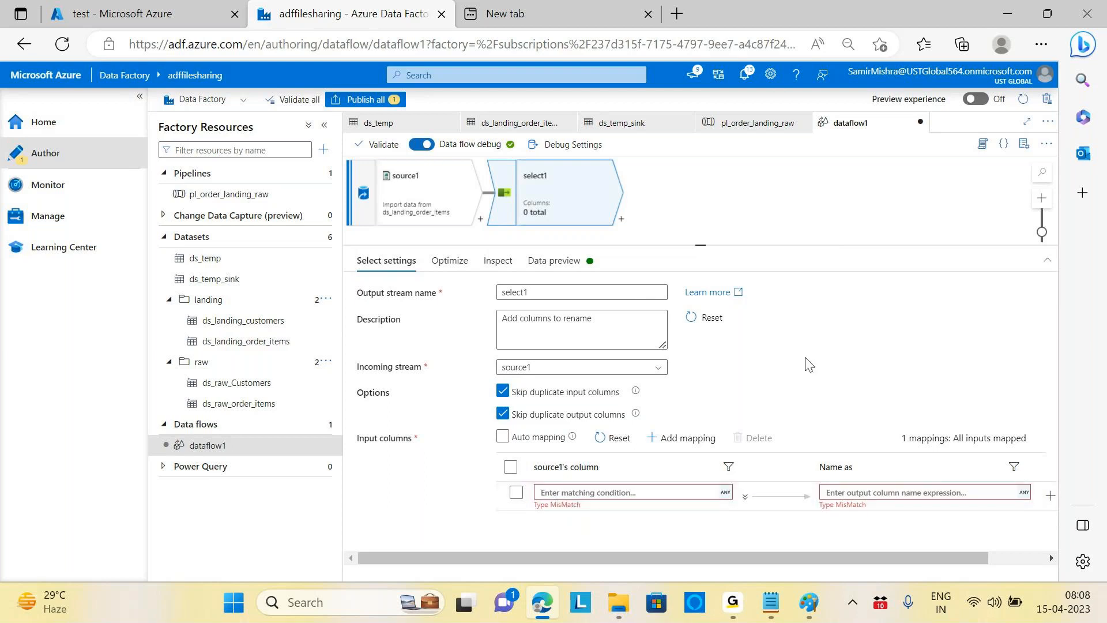
{"action": "left_click", "coordinate": [447, 196]}
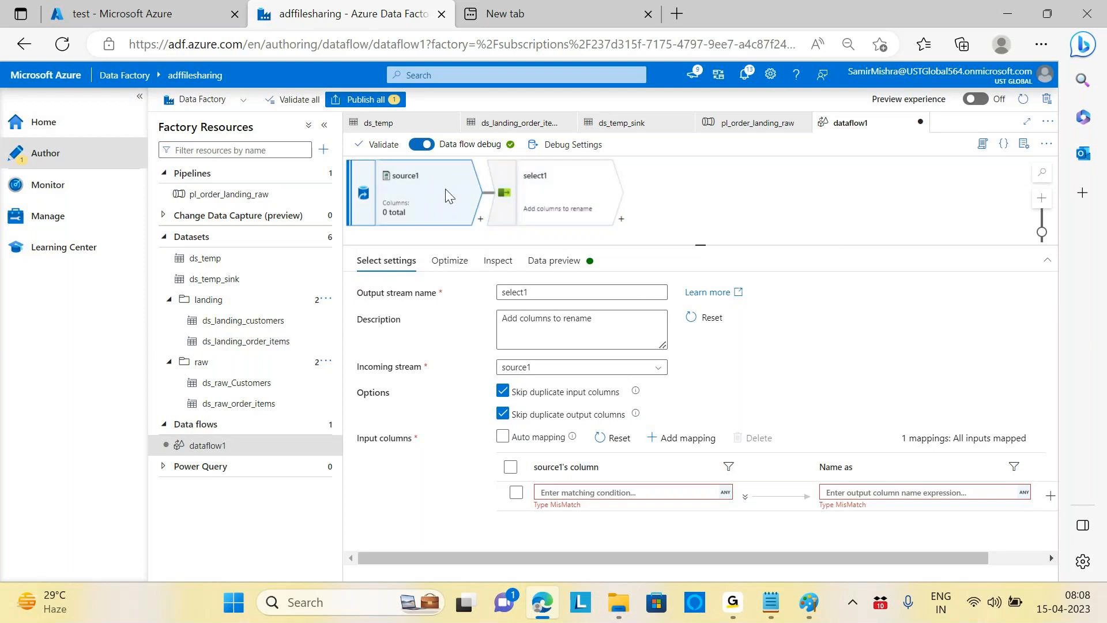
Step: Reset source1's projection schema and look over its Optimize, Source options and Source settings tabs
{"action": "left_click", "coordinate": [530, 260]}
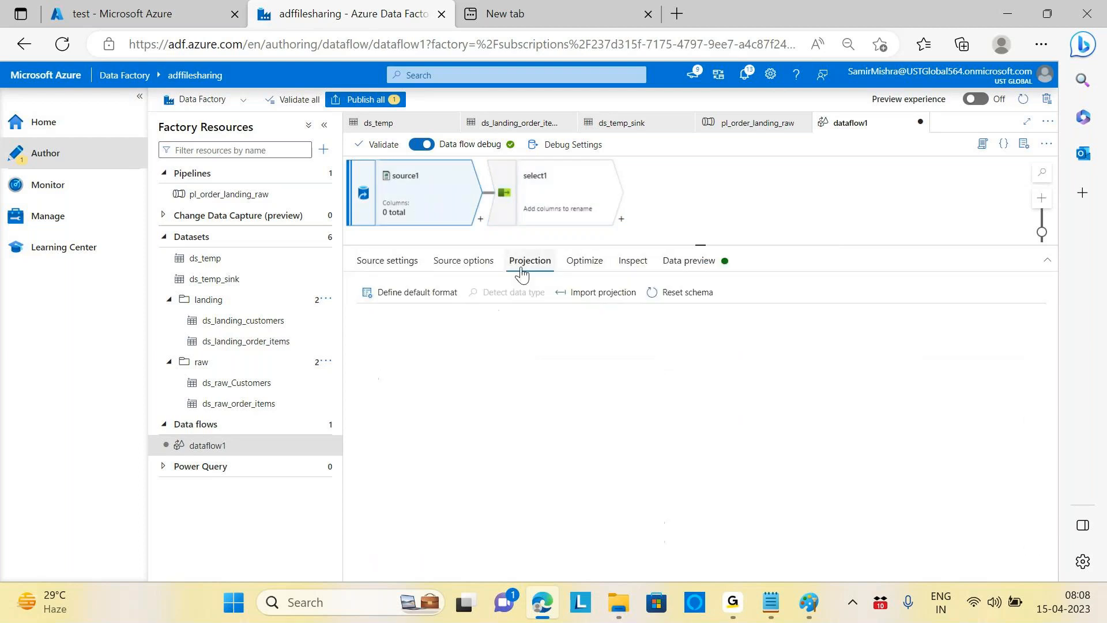
{"action": "left_click", "coordinate": [695, 294]}
{"action": "left_click", "coordinate": [577, 269]}
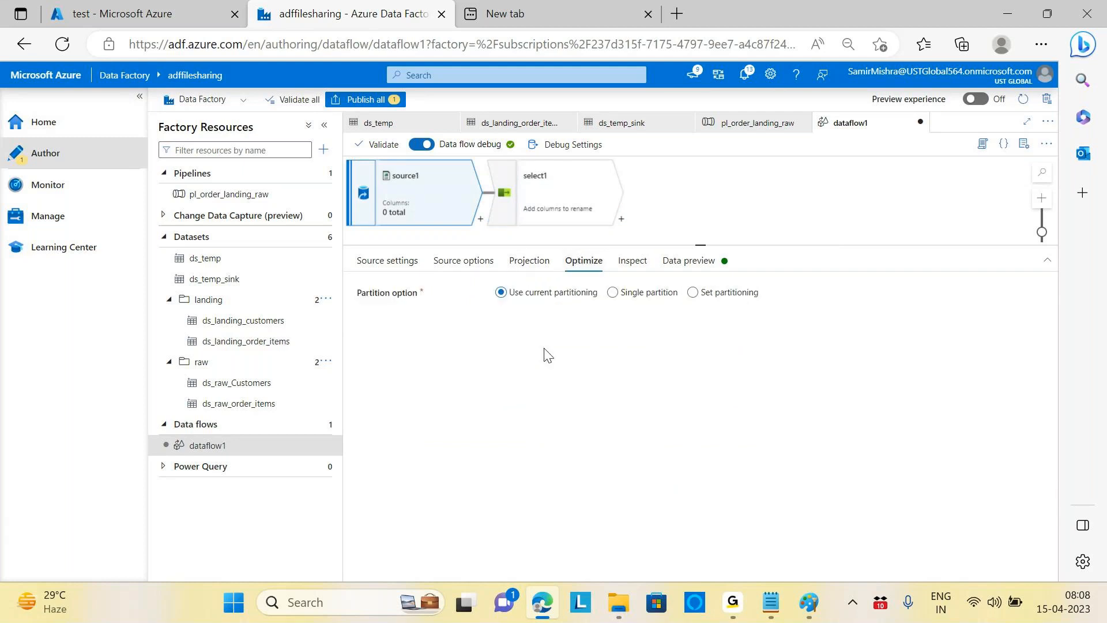
{"action": "left_click", "coordinate": [455, 265]}
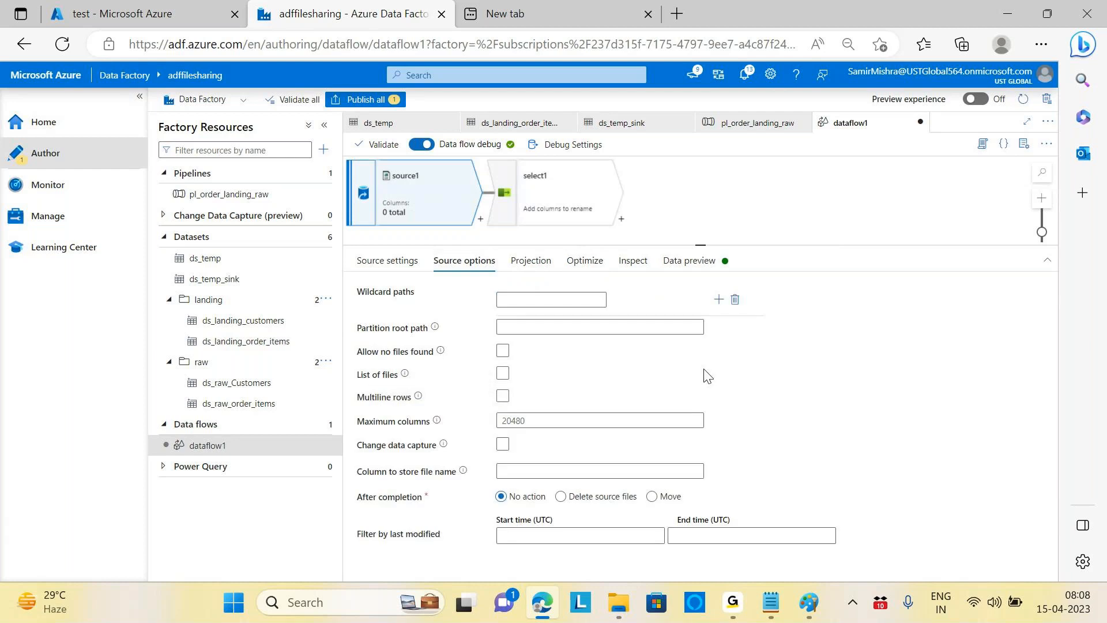
{"action": "left_click", "coordinate": [533, 263]}
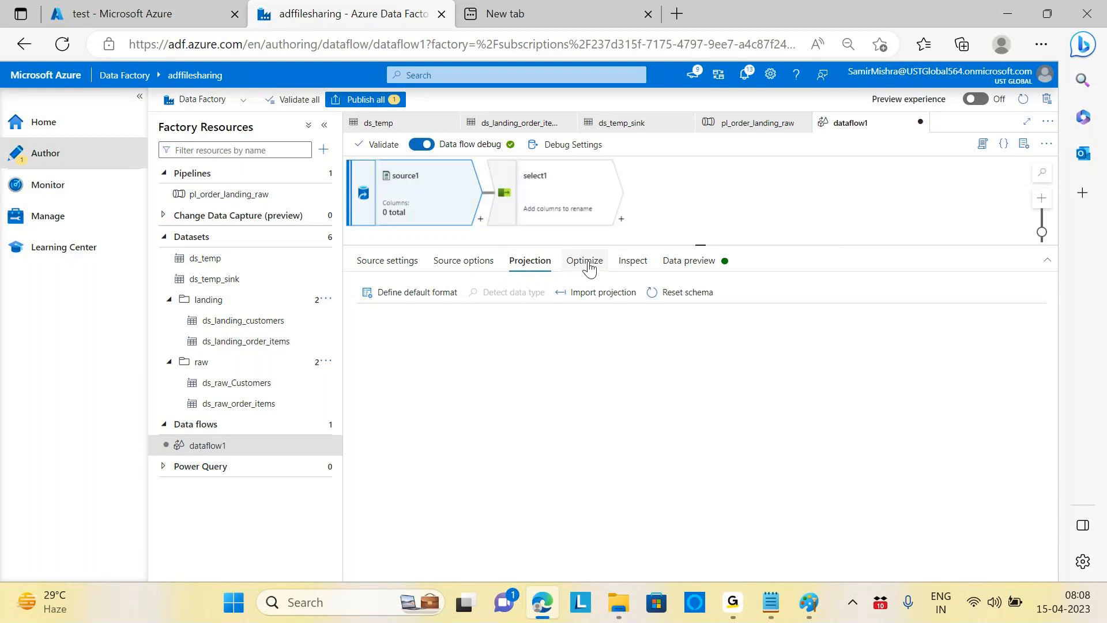
{"action": "left_click", "coordinate": [416, 265]}
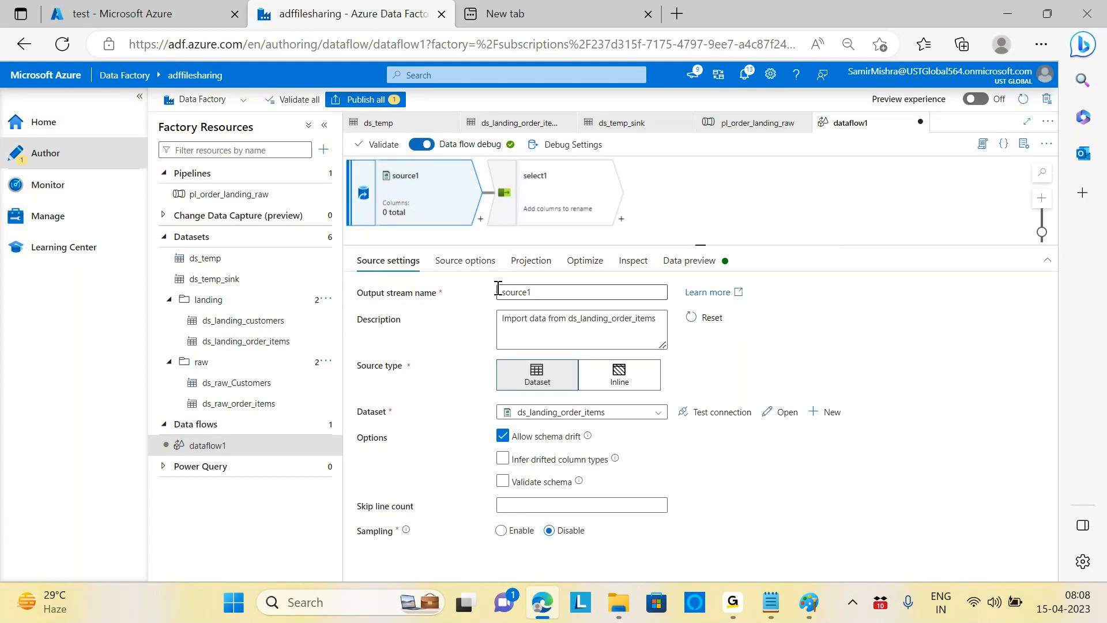
Step: Cycle through source1's Projection, Optimize, Inspect and Source settings tabs
{"action": "left_click", "coordinate": [470, 263]}
{"action": "left_click", "coordinate": [534, 263]}
{"action": "left_click", "coordinate": [589, 261]}
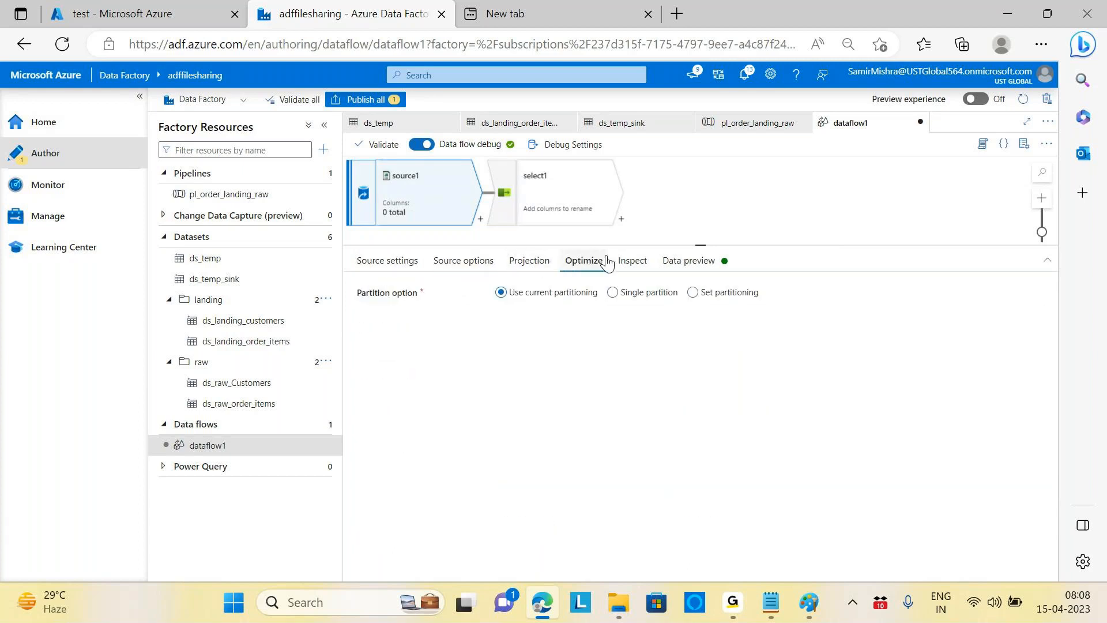
{"action": "left_click", "coordinate": [634, 264]}
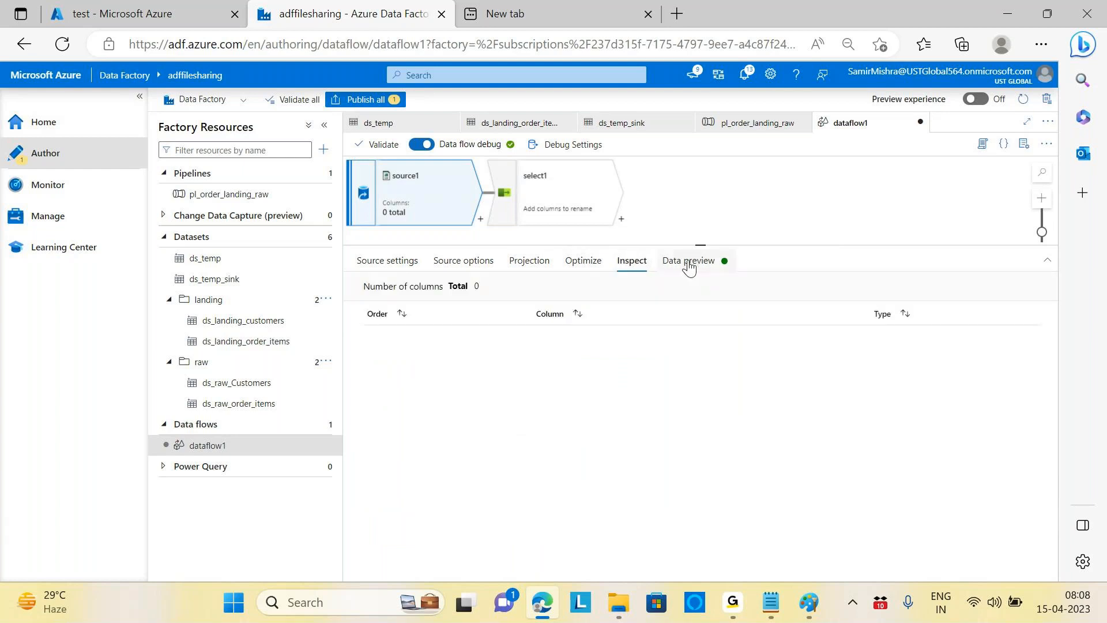
{"action": "left_click", "coordinate": [589, 263]}
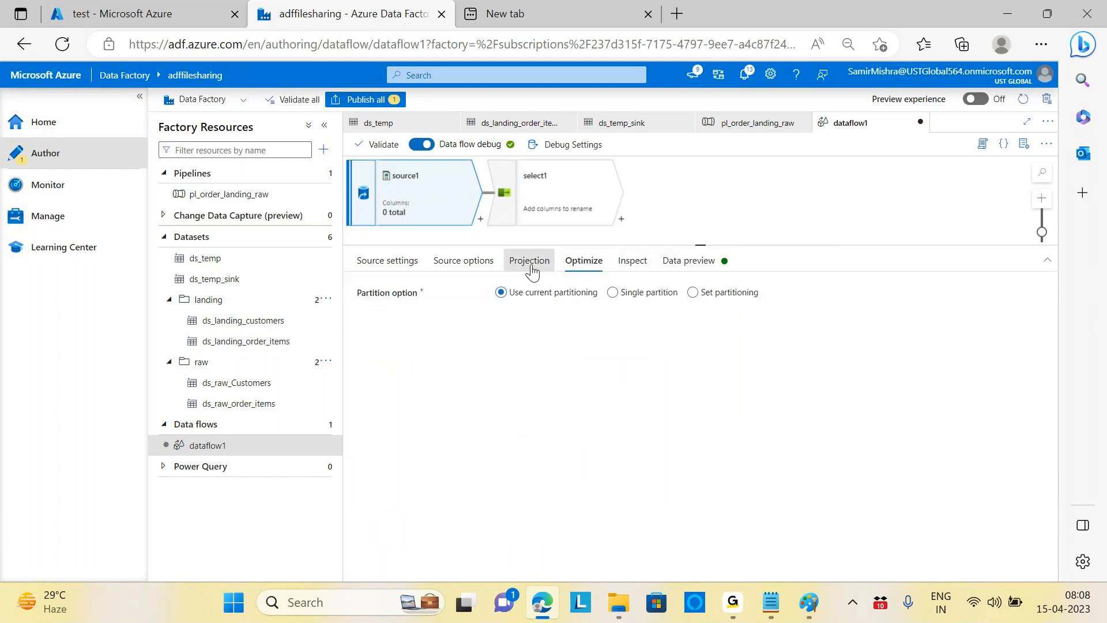
{"action": "left_click", "coordinate": [532, 271]}
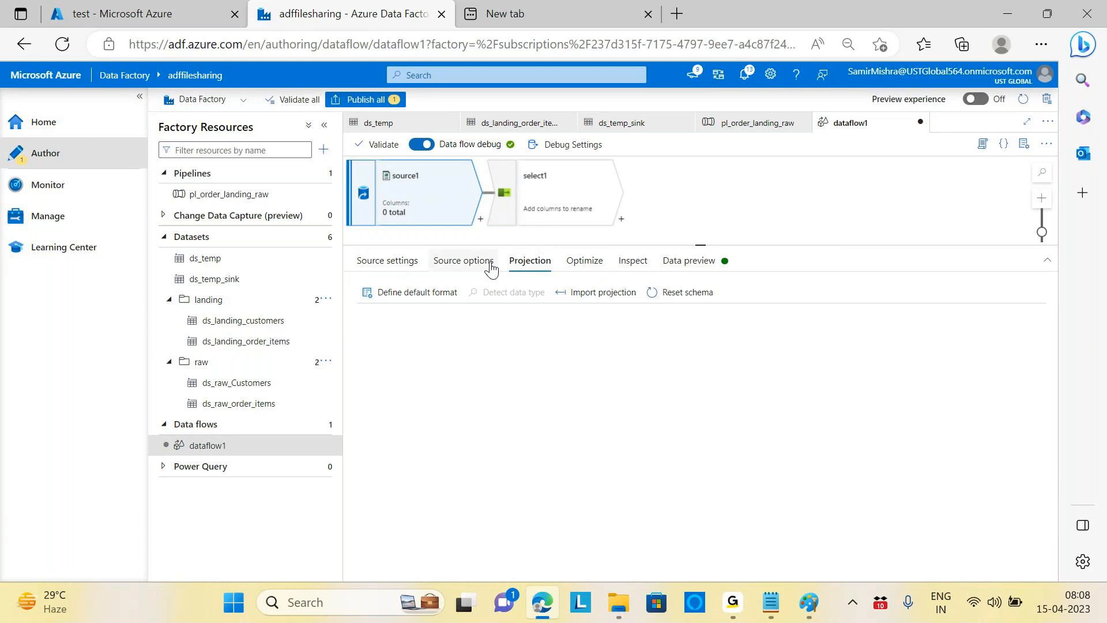
{"action": "left_click", "coordinate": [405, 269]}
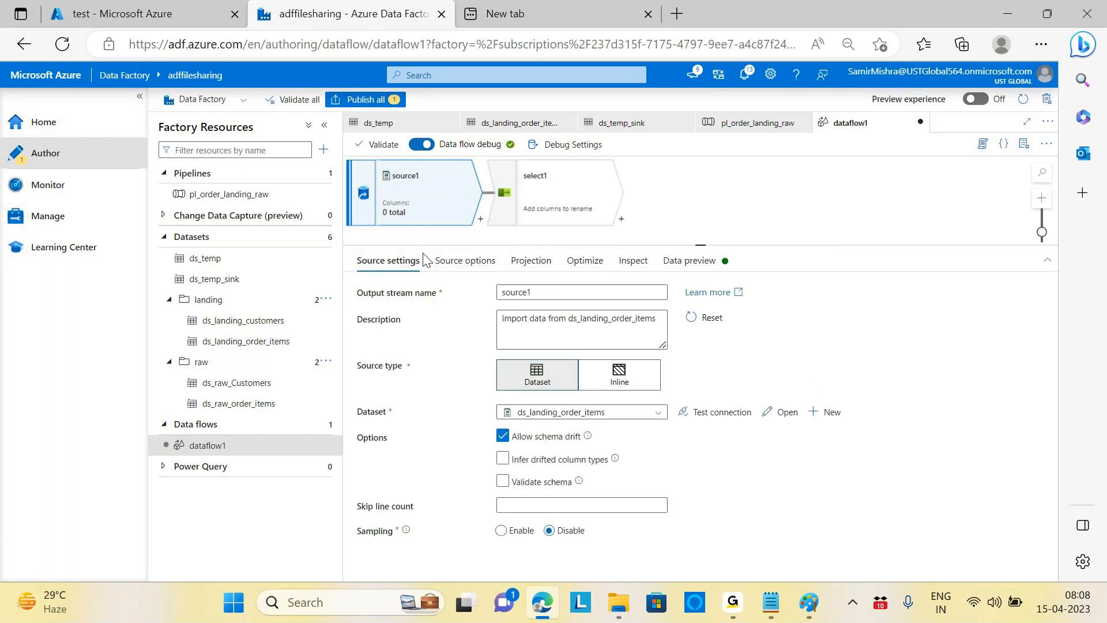
Step: Preview source1's rows, end on Inspect showing 0 columns, and open the debug settings
{"action": "left_click", "coordinate": [454, 260]}
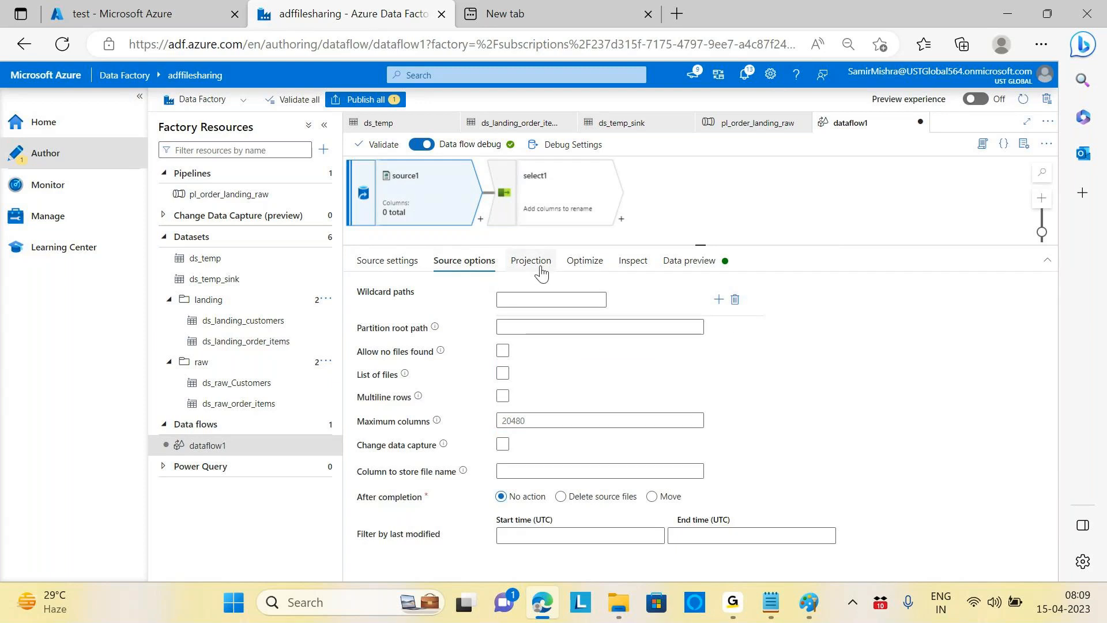
{"action": "left_click", "coordinate": [591, 265]}
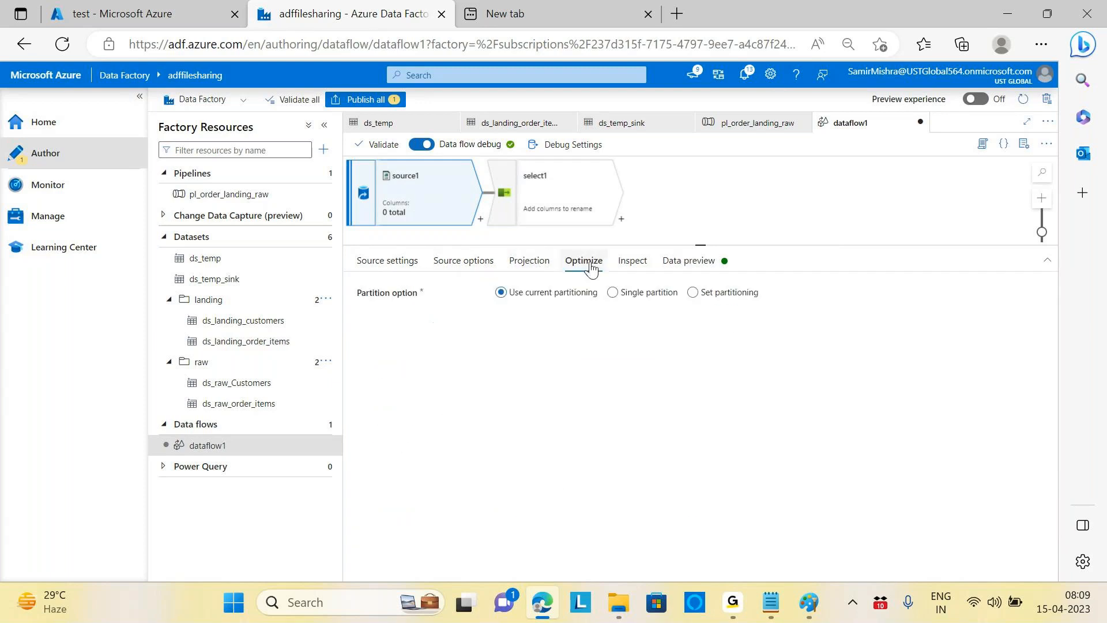
{"action": "left_click", "coordinate": [628, 266]}
{"action": "left_click", "coordinate": [691, 267]}
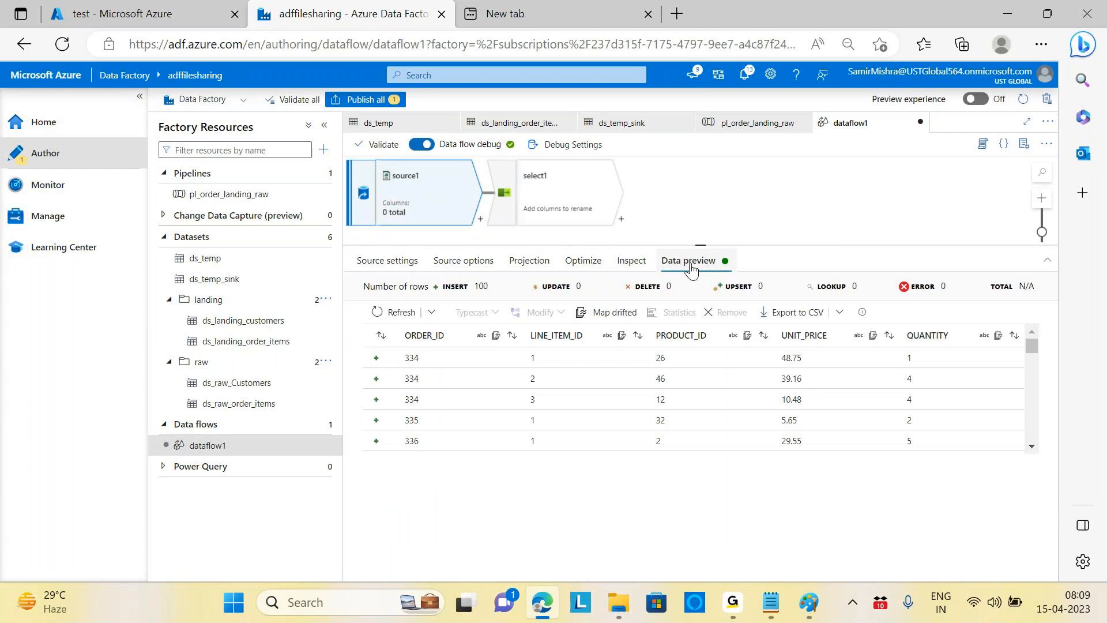
{"action": "left_click", "coordinate": [464, 260]}
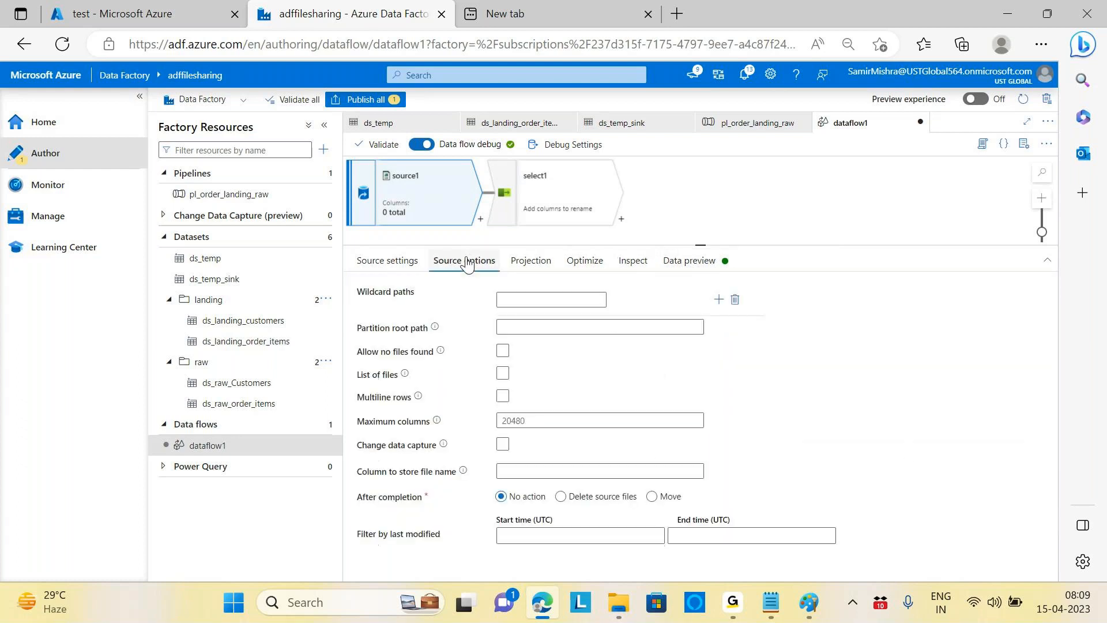
{"action": "left_click", "coordinate": [526, 264]}
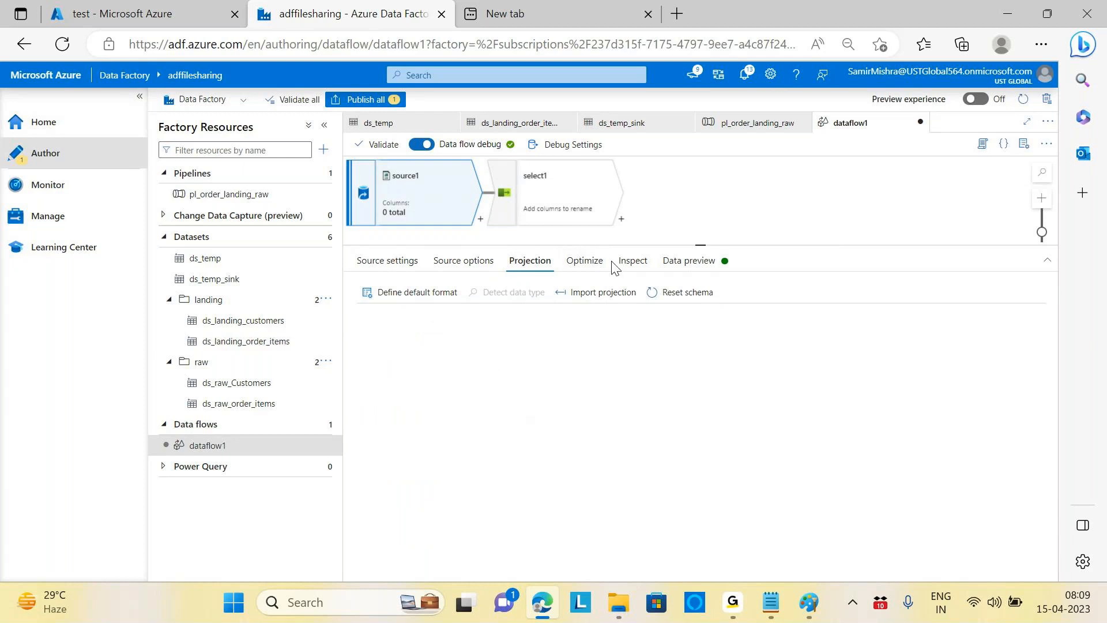
{"action": "left_click", "coordinate": [634, 267]}
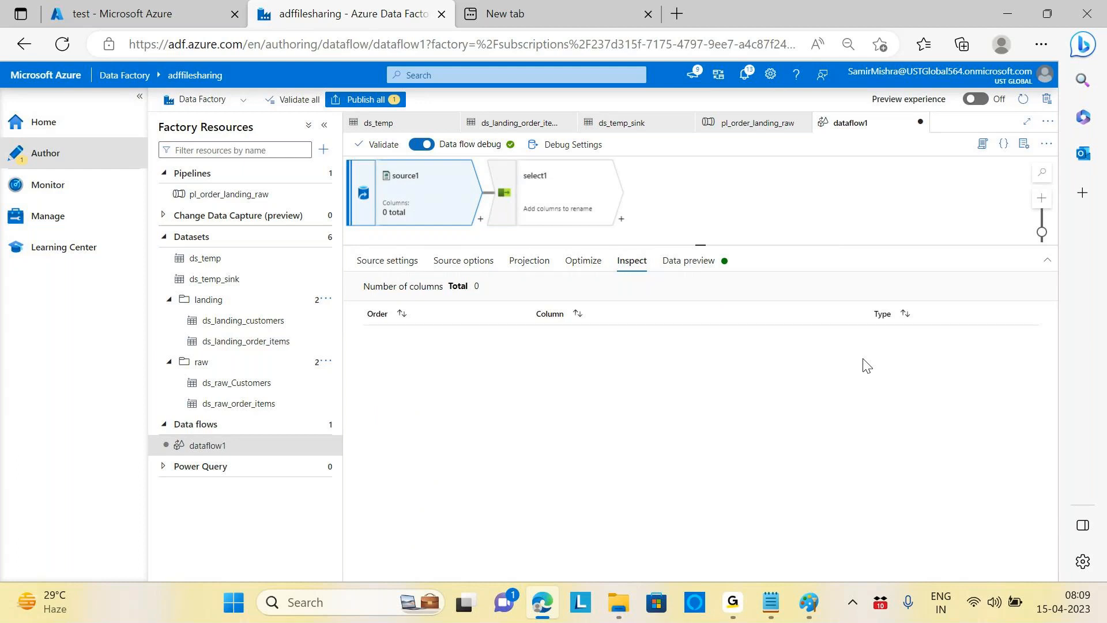
{"action": "left_click", "coordinate": [577, 145]}
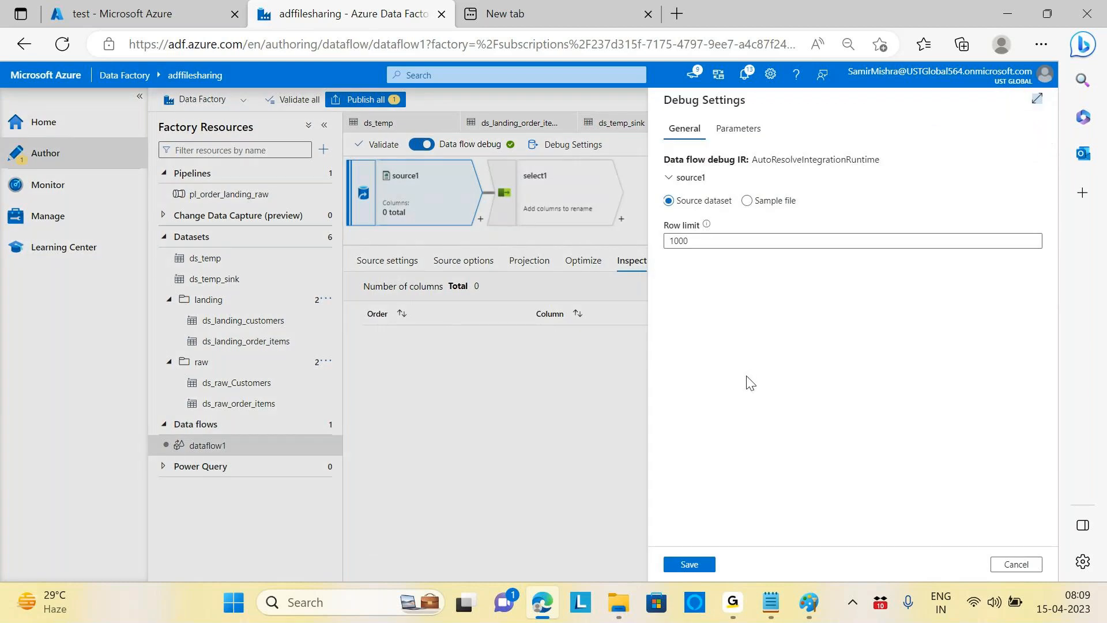
Step: Save debug settings with a 1000-row limit, cancel the preview experience, and view source1's Source options
{"action": "left_click", "coordinate": [690, 565]}
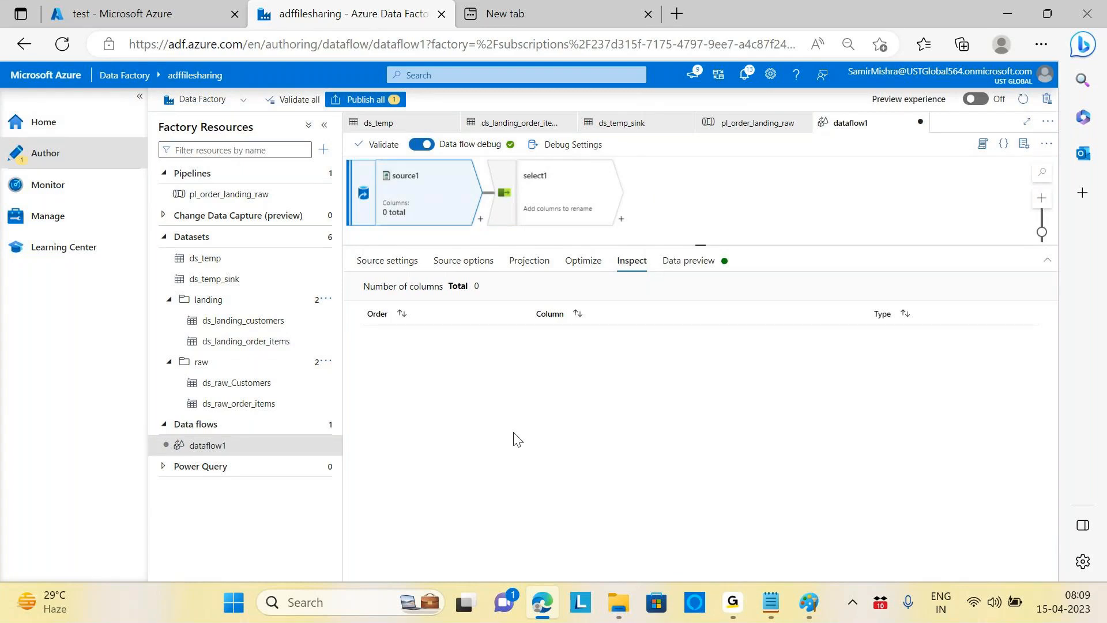
{"action": "left_click", "coordinate": [978, 100]}
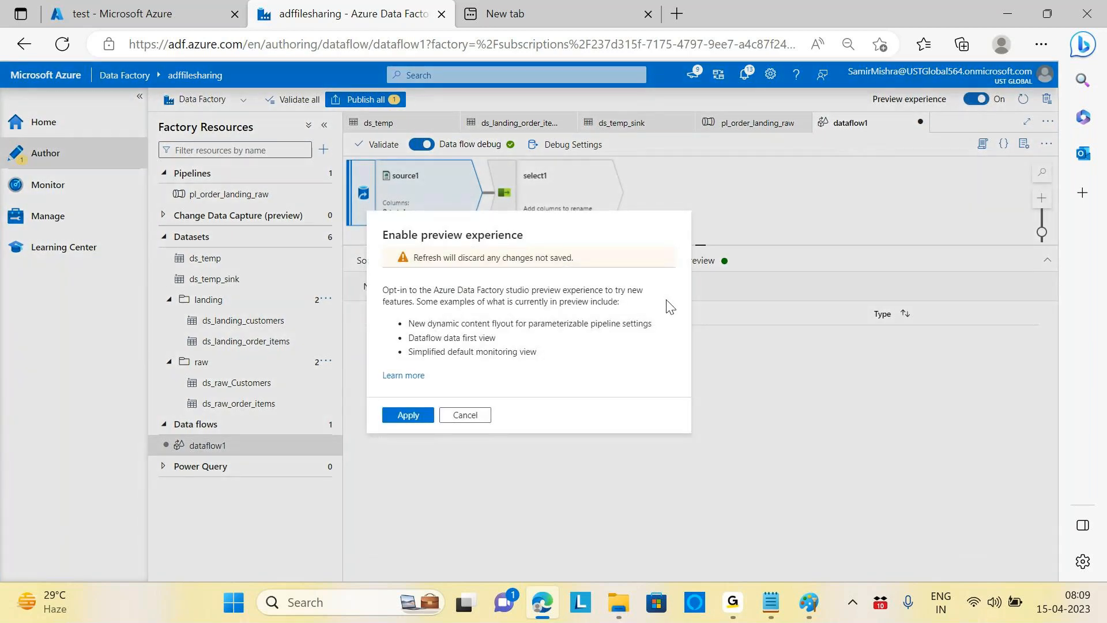
{"action": "left_click", "coordinate": [465, 417]}
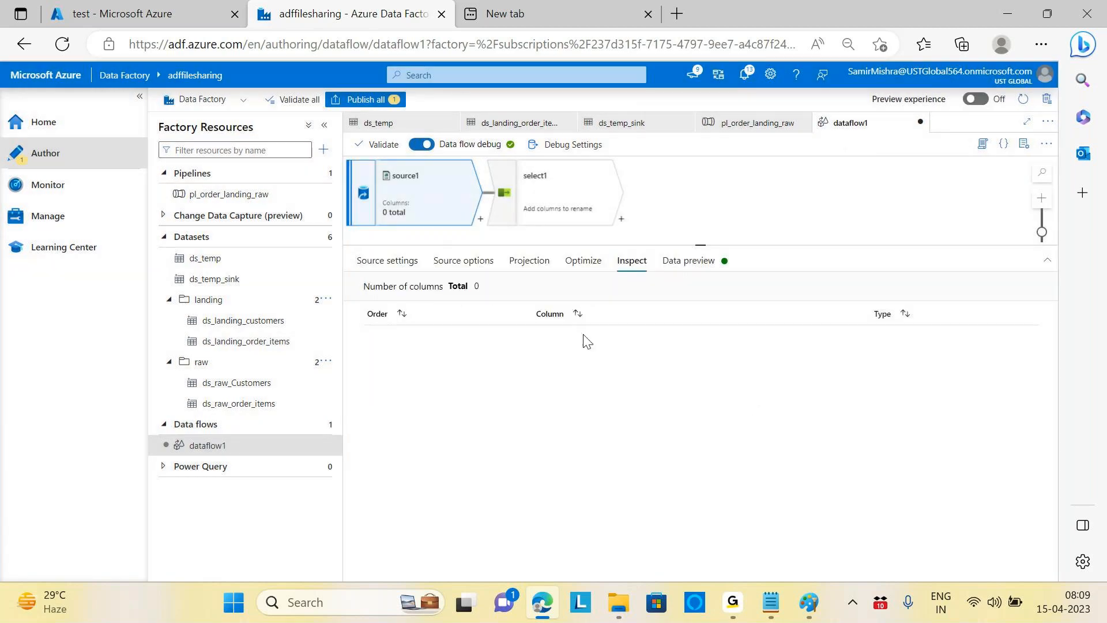
{"action": "left_click", "coordinate": [463, 261]}
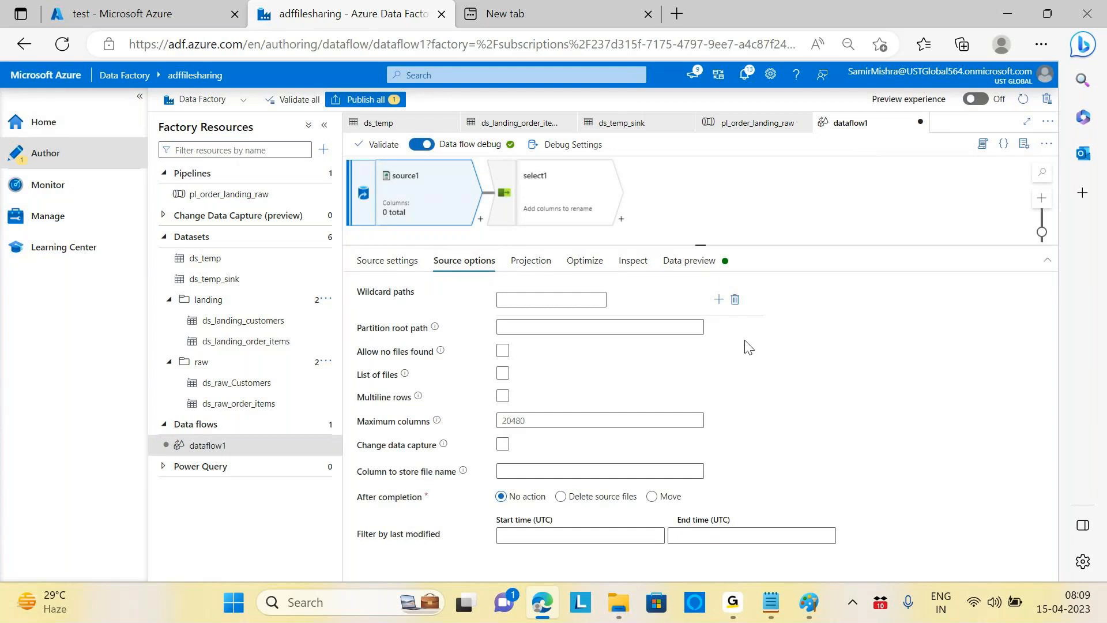
Step: Look through source1's Data preview, Inspect, Optimize and Projection tabs, ending on Source settings
{"action": "left_click", "coordinate": [689, 261]}
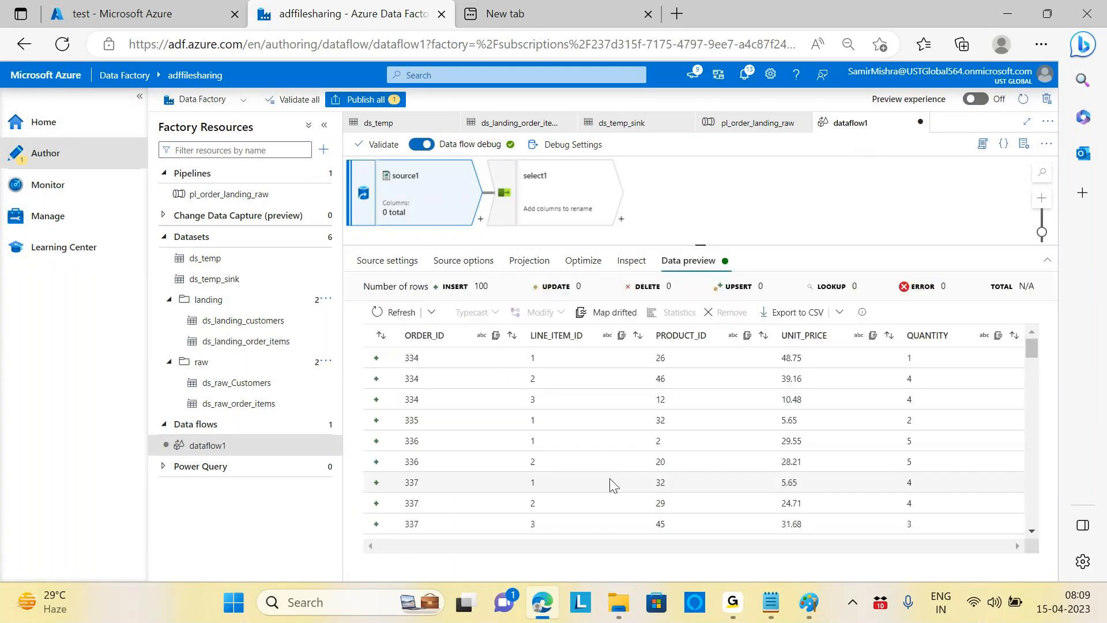
{"action": "left_click", "coordinate": [632, 261]}
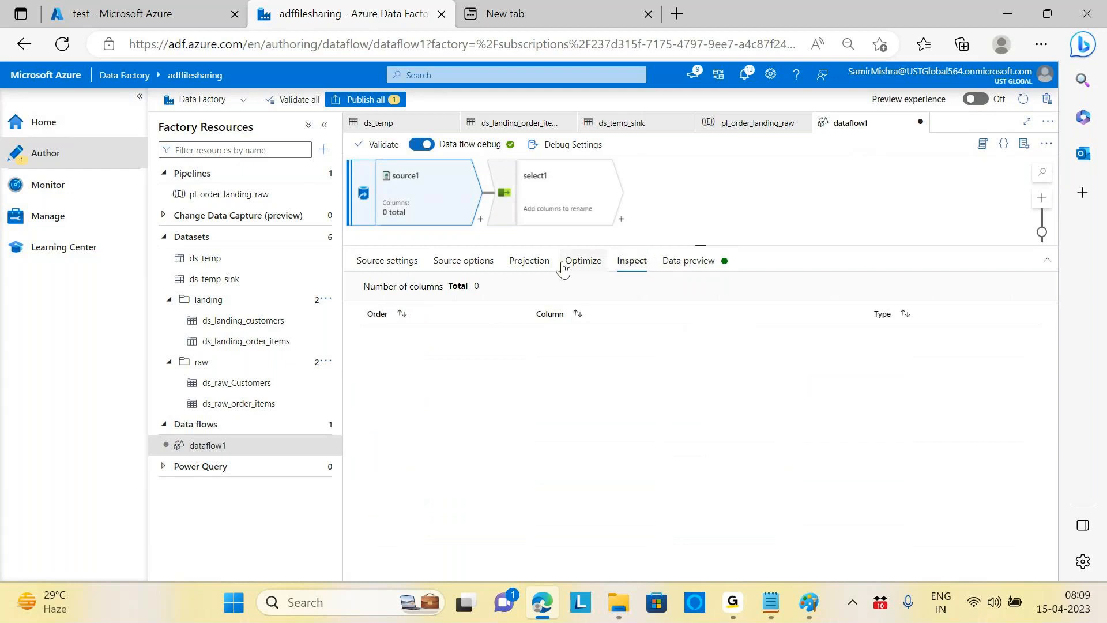
{"action": "left_click", "coordinate": [586, 262]}
{"action": "left_click", "coordinate": [537, 264]}
{"action": "left_click", "coordinate": [634, 262]}
{"action": "left_click", "coordinate": [409, 267]}
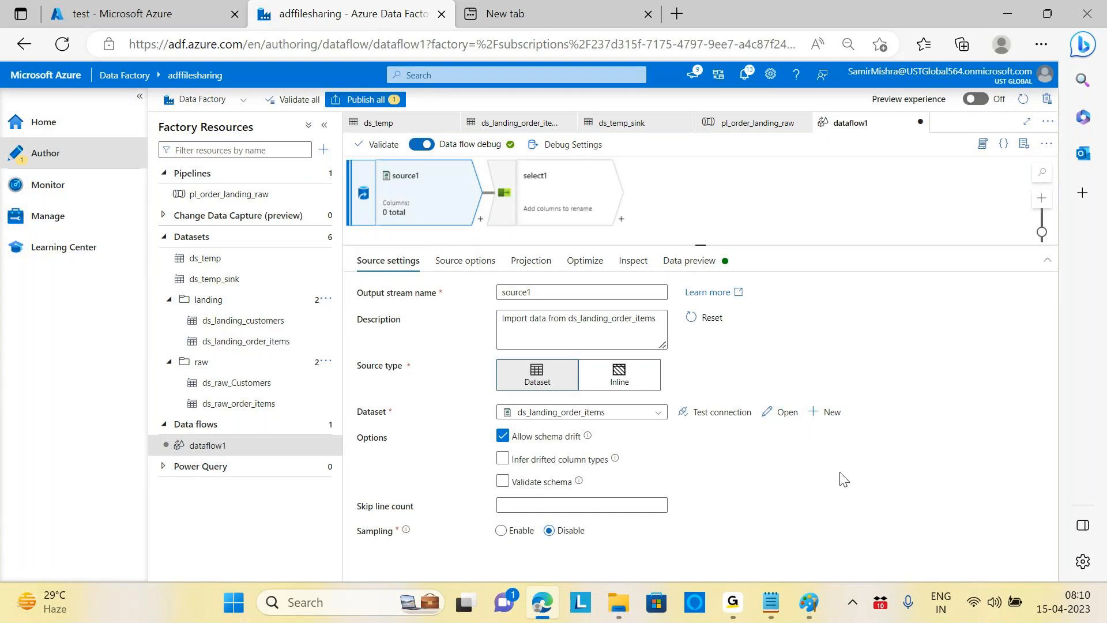
Step: Turn on Infer drifted column types and Validate schema for source1
{"action": "left_click", "coordinate": [558, 462]}
{"action": "left_click", "coordinate": [503, 461]}
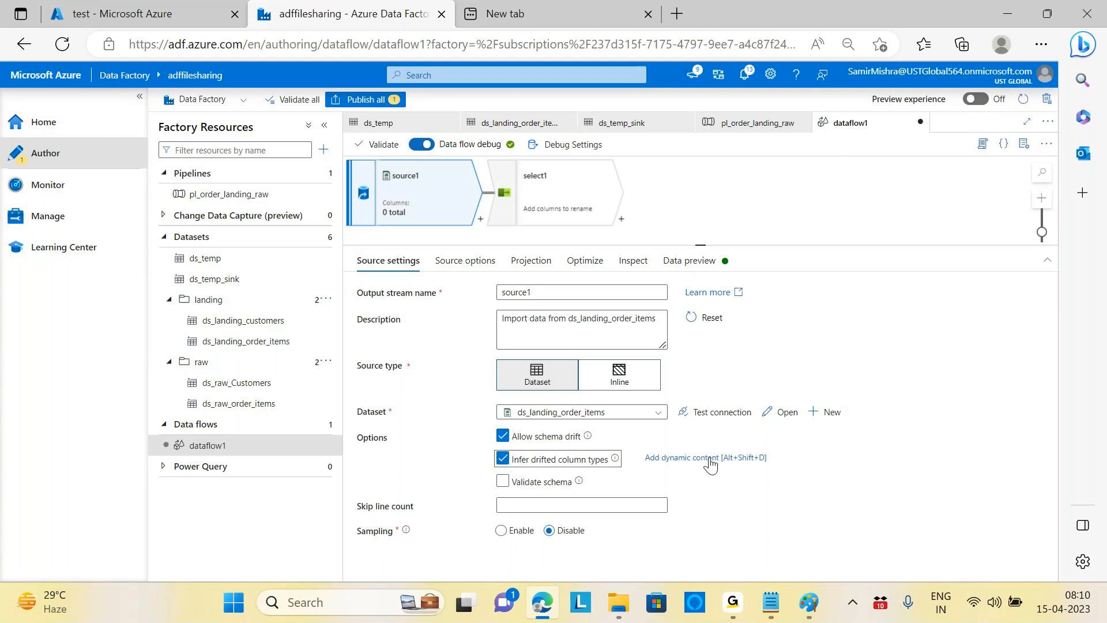
{"action": "left_click", "coordinate": [502, 483]}
{"action": "left_click", "coordinate": [503, 483]}
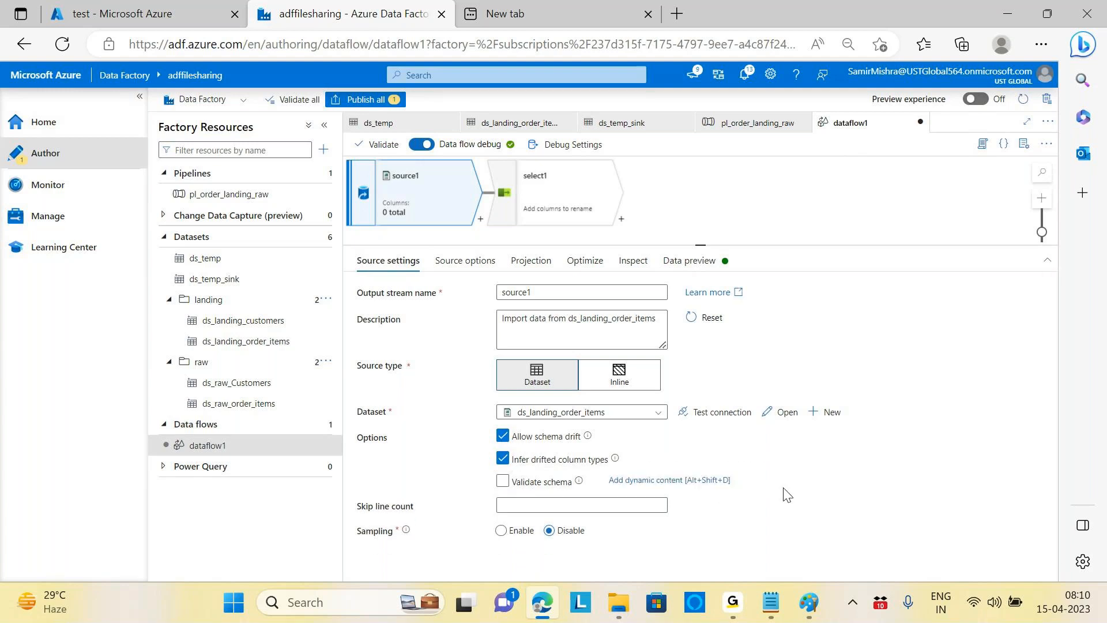
{"action": "left_click", "coordinate": [534, 483]}
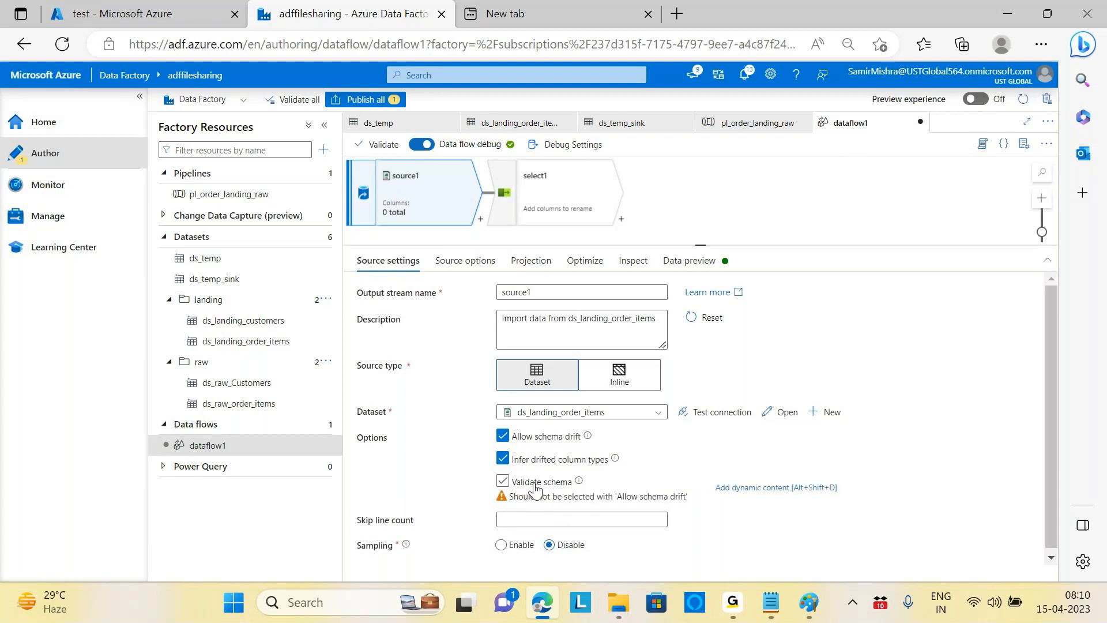
{"action": "left_click", "coordinate": [505, 479]}
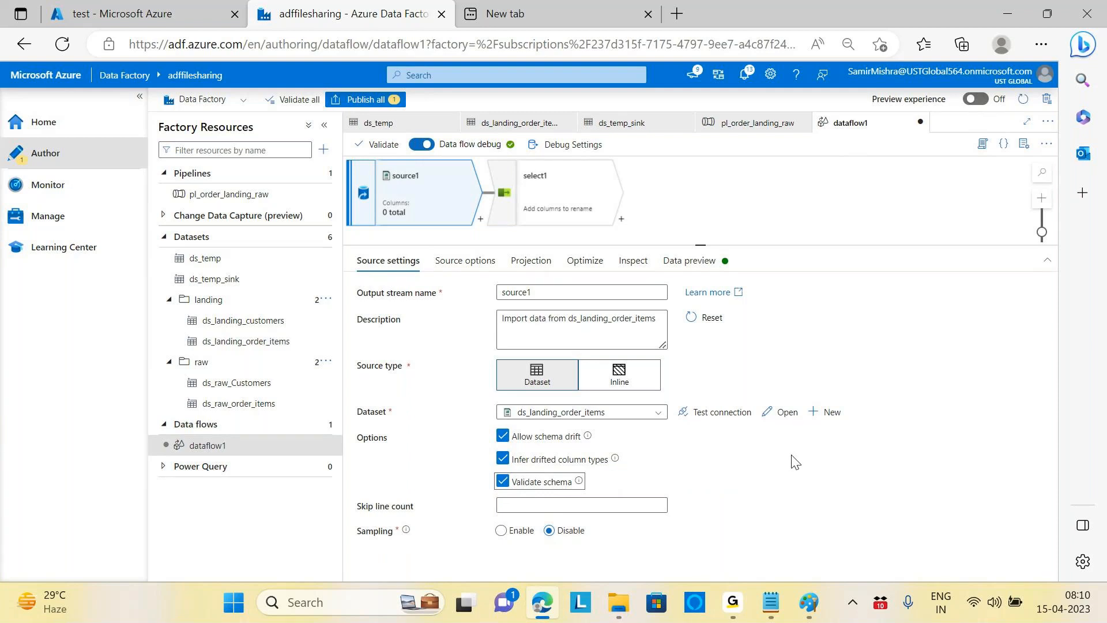
Step: Enable sampling with a 1000-row limit, then check source1's Inspect tab
{"action": "left_click", "coordinate": [501, 532]}
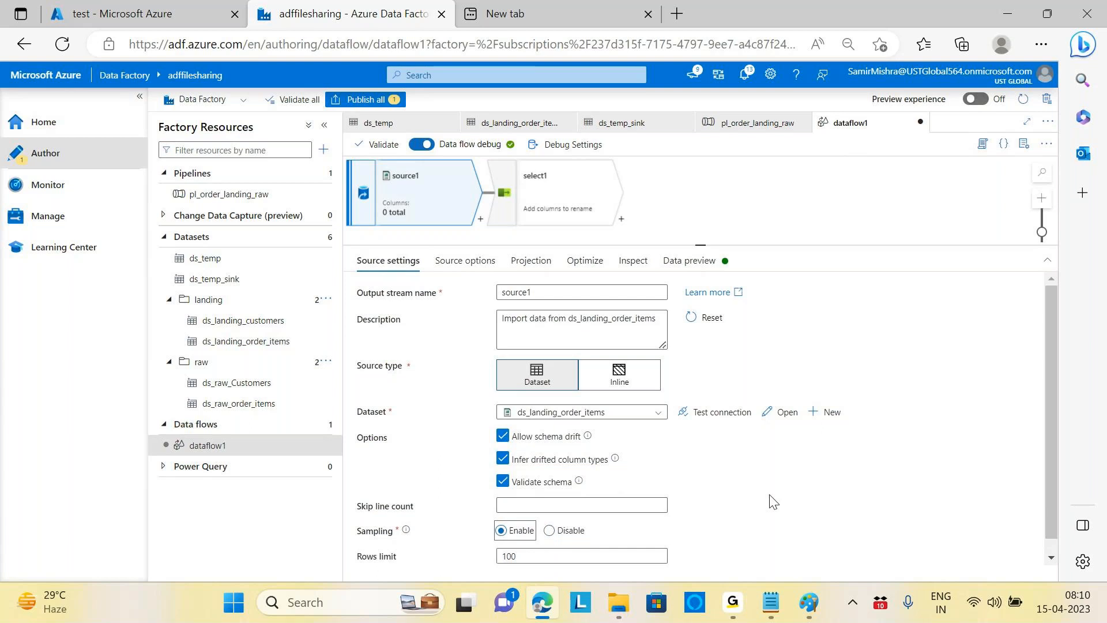
{"action": "left_click", "coordinate": [532, 556]}
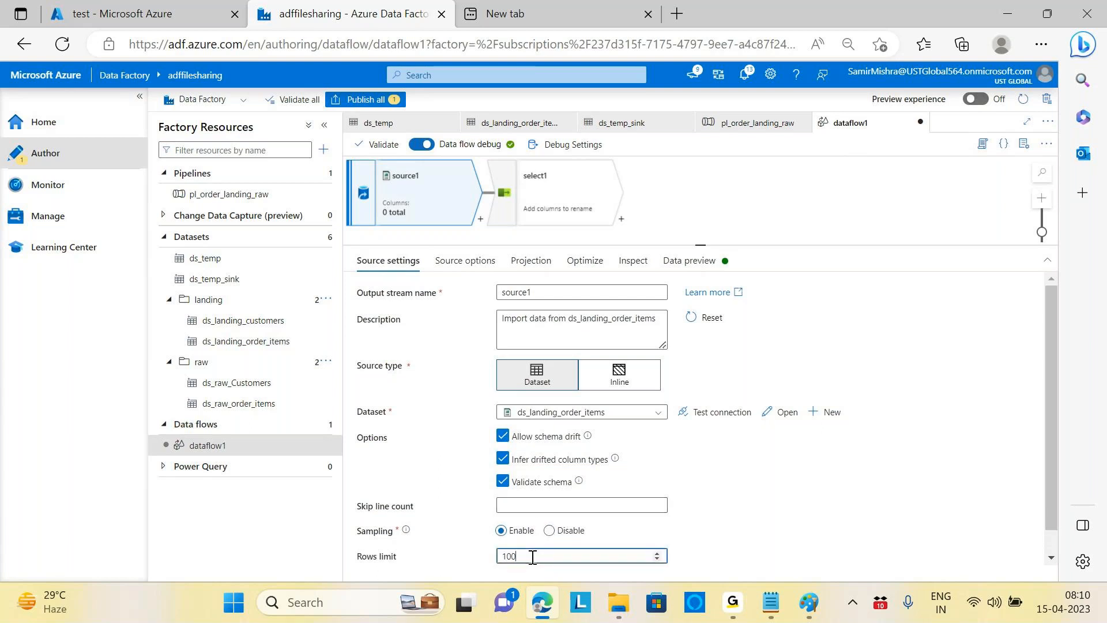
{"action": "type", "text": "0"}
{"action": "left_click", "coordinate": [743, 491]}
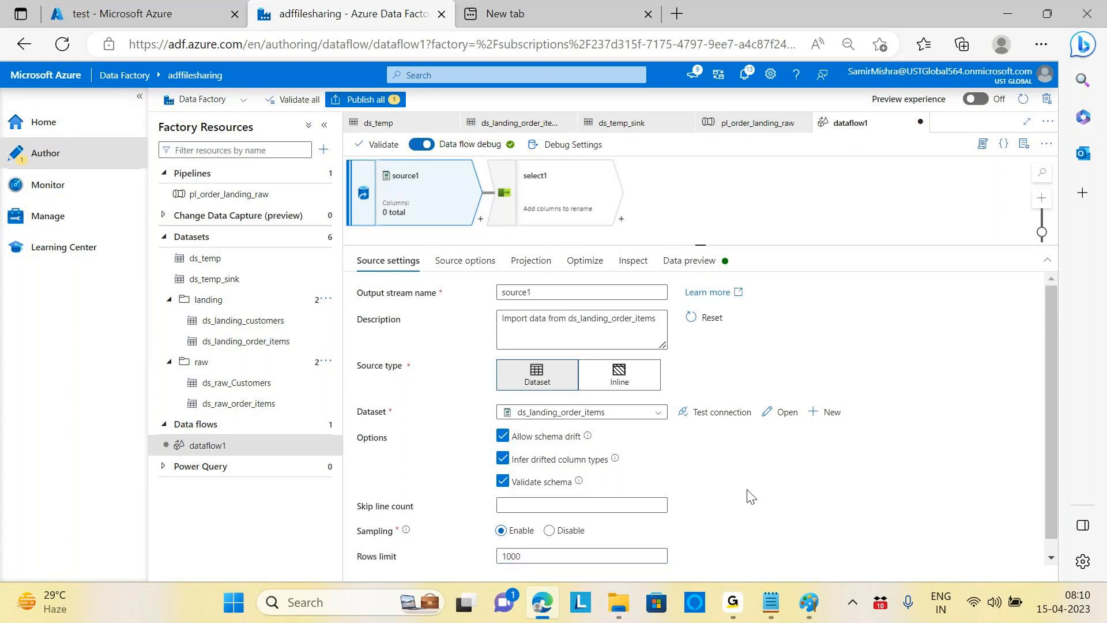
{"action": "left_click", "coordinate": [632, 261]}
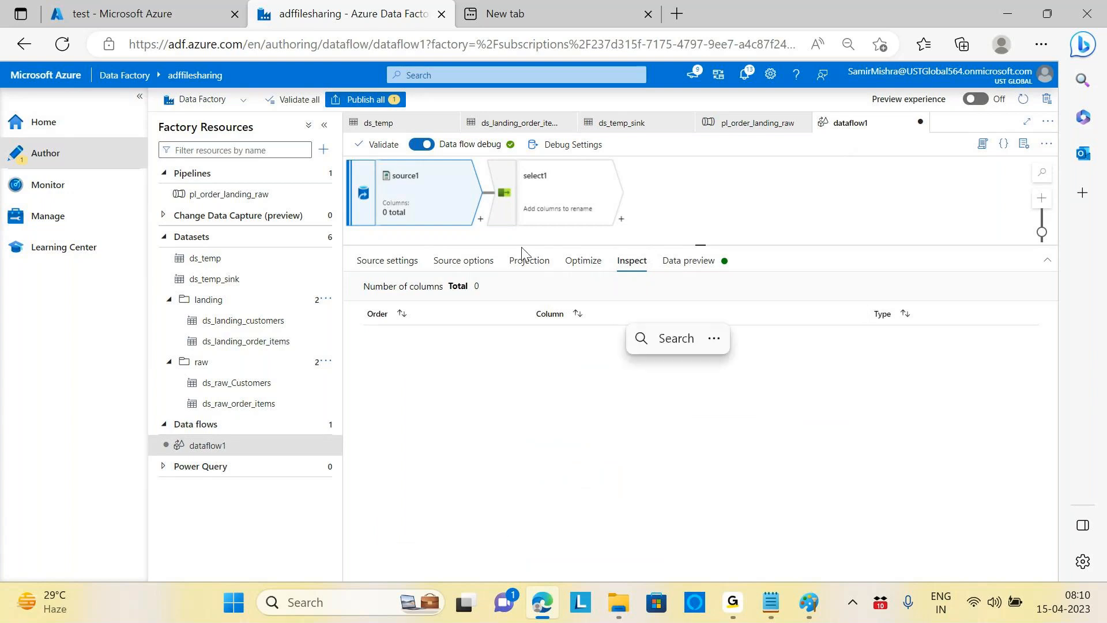
{"action": "left_click", "coordinate": [377, 145]}
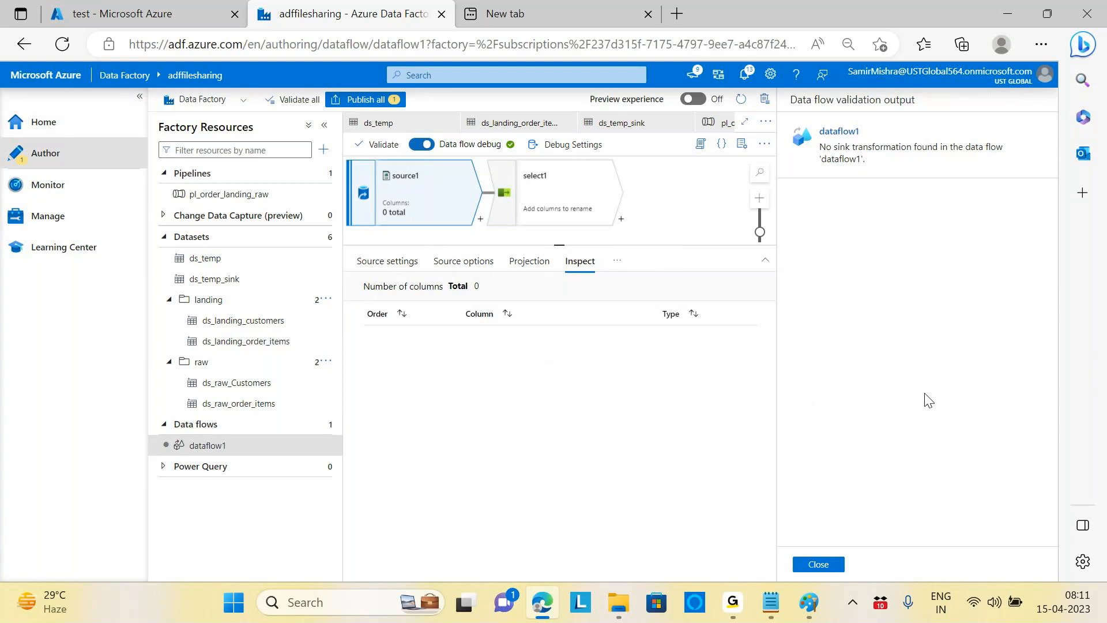
{"action": "left_click", "coordinate": [815, 565]}
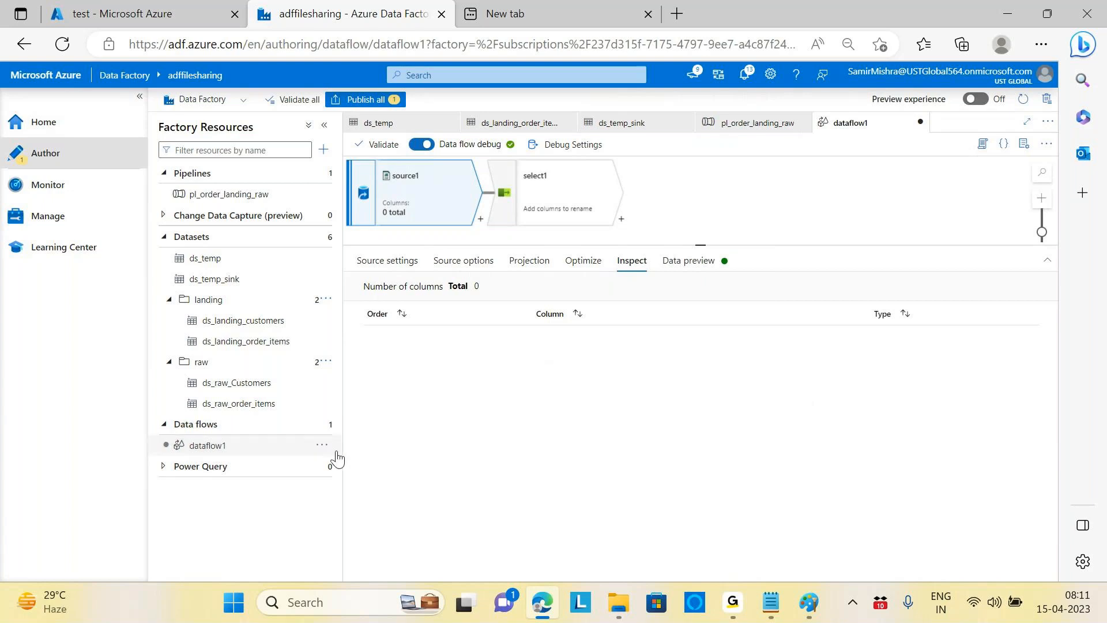
Step: Delete dataflow1, dismiss the deletion notification, and close the Data Factory Studio tab
{"action": "left_click", "coordinate": [323, 447]}
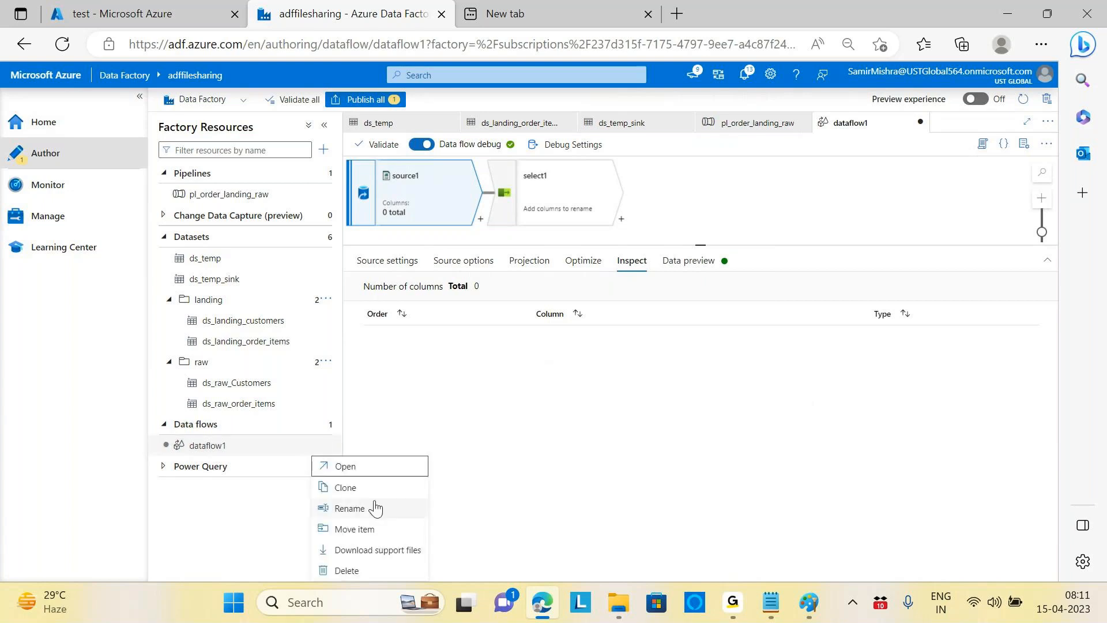
{"action": "left_click", "coordinate": [348, 571]}
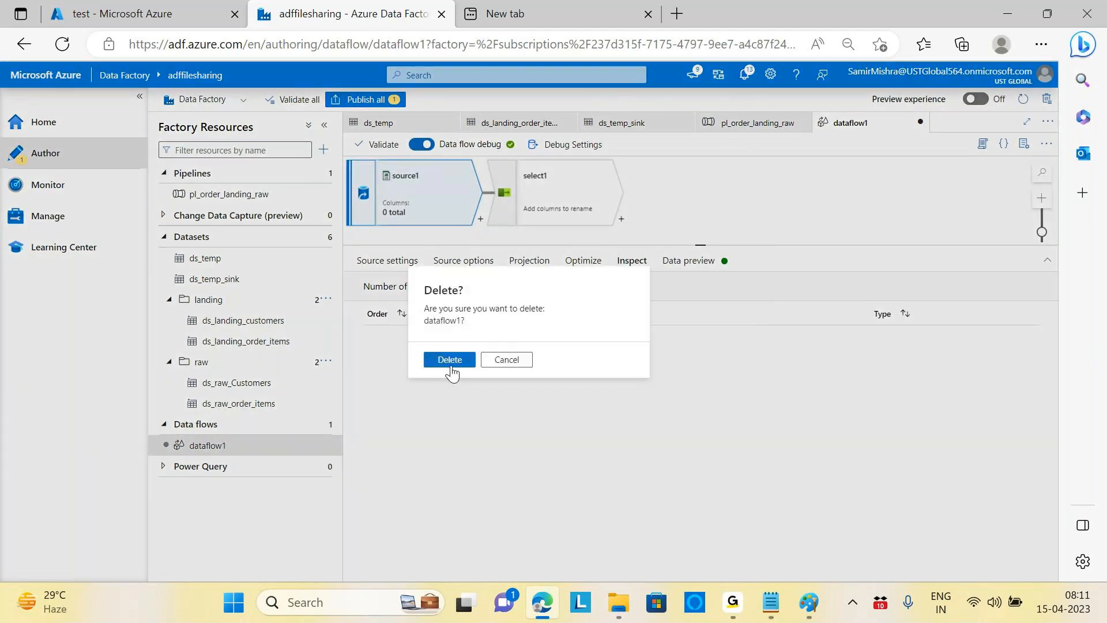
{"action": "left_click", "coordinate": [450, 359]}
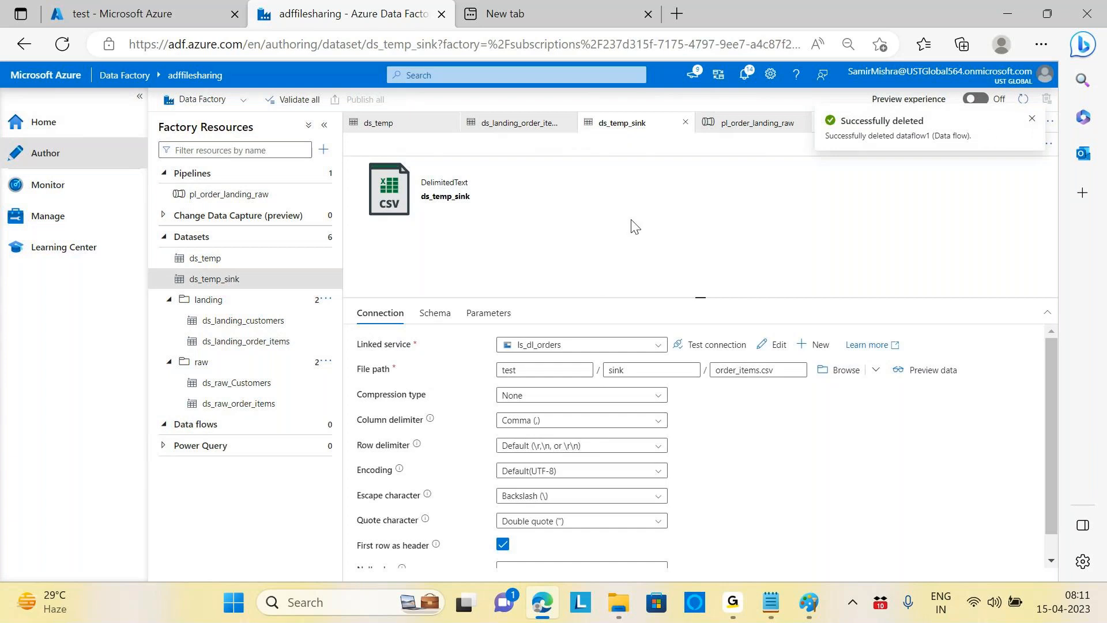
{"action": "left_click", "coordinate": [1033, 120]}
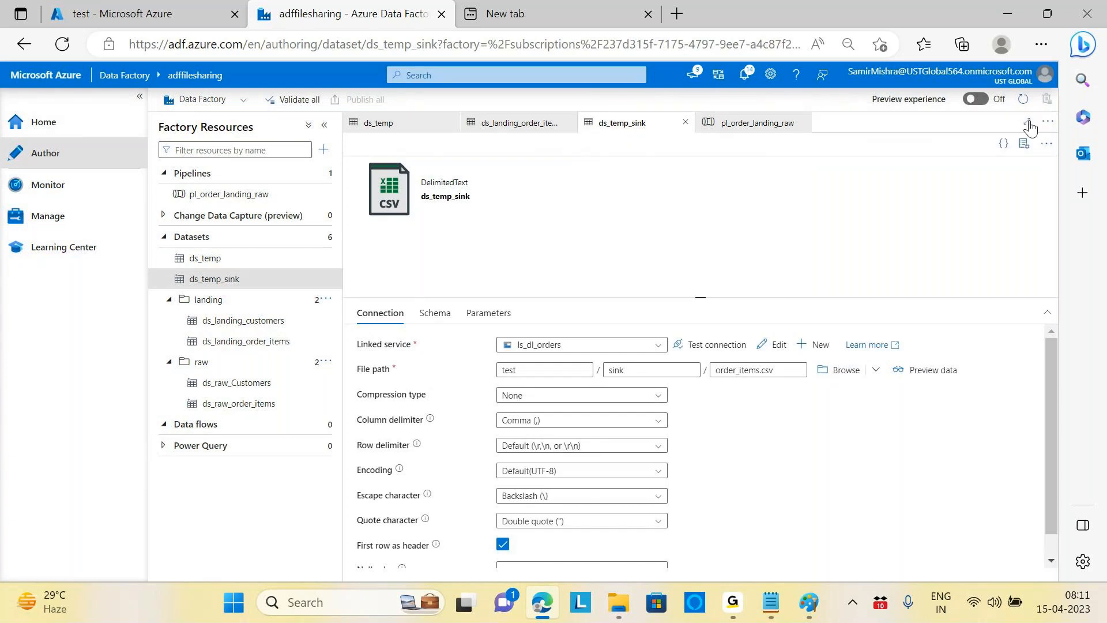
{"action": "left_click", "coordinate": [441, 14]}
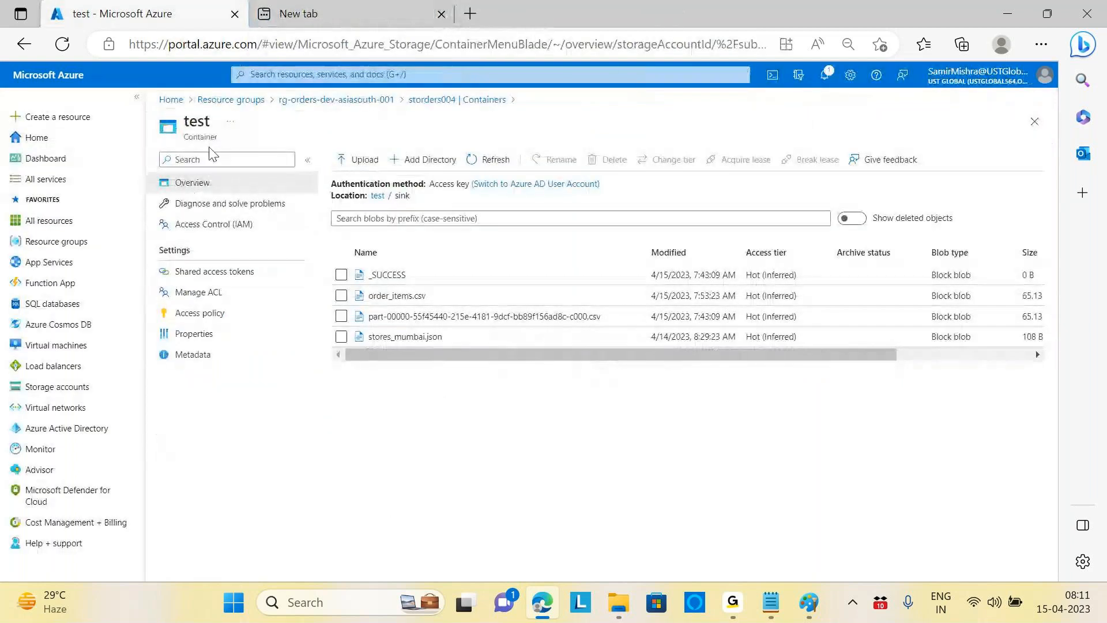
Step: Reopen adffilesharing from resource group rg-orders-dev-asiasouth-001 and launch its Data Factory Studio
{"action": "left_click", "coordinate": [238, 101]}
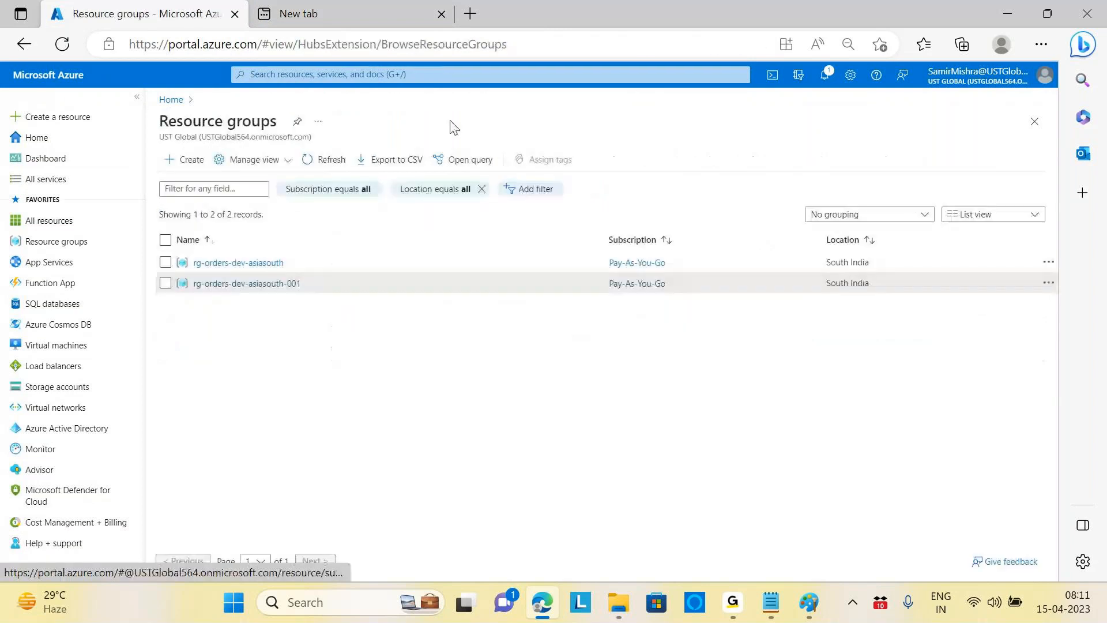
{"action": "left_click", "coordinate": [238, 283]}
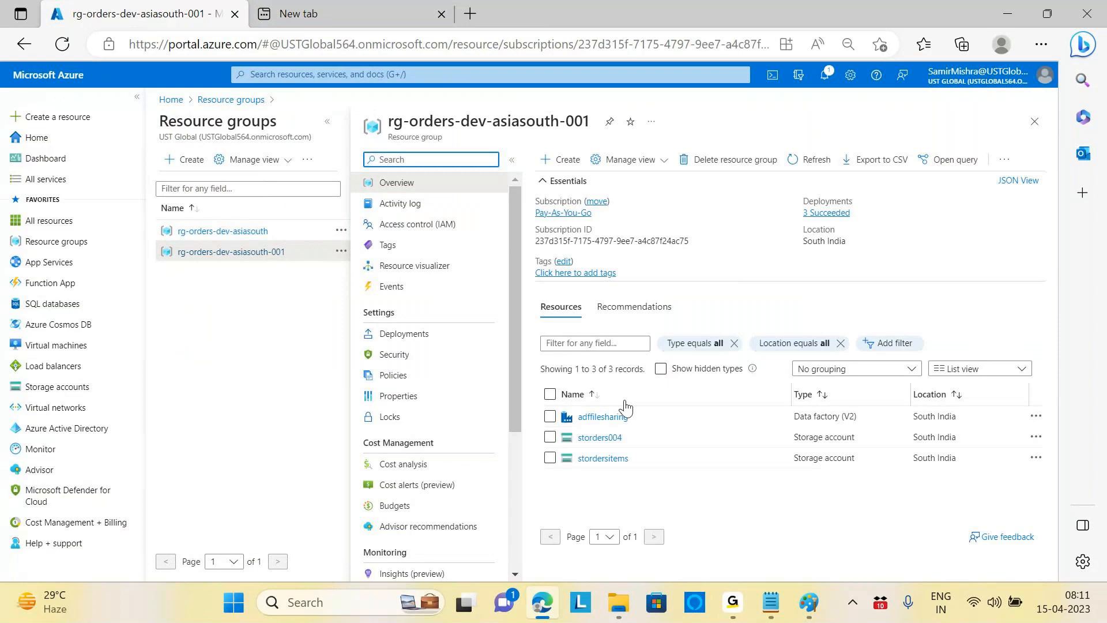
{"action": "left_click", "coordinate": [625, 410]}
{"action": "left_click", "coordinate": [677, 413]}
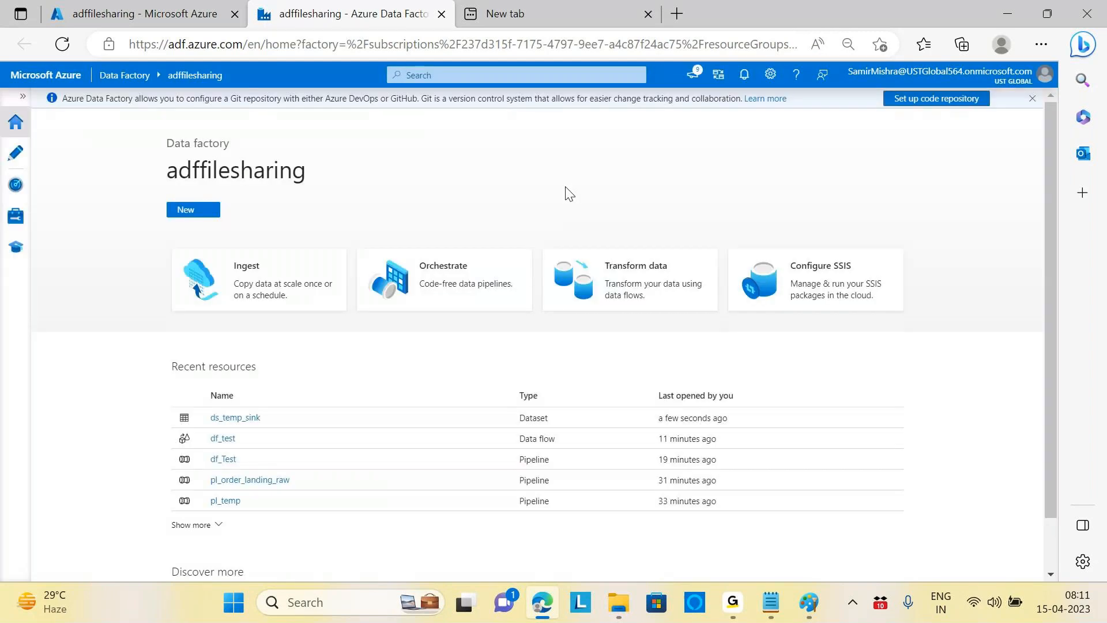
Step: Go to the Author area and create a new data flow from the Data flows actions
{"action": "left_click", "coordinate": [22, 125]}
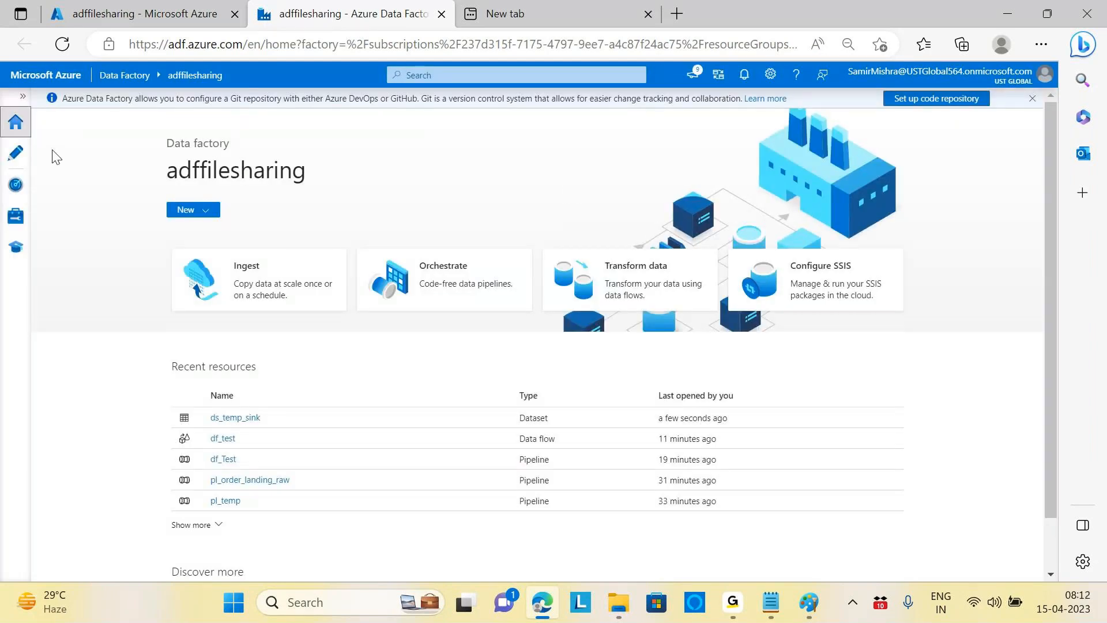
{"action": "left_click", "coordinate": [22, 96]}
{"action": "left_click", "coordinate": [20, 154]}
{"action": "left_click", "coordinate": [196, 238]}
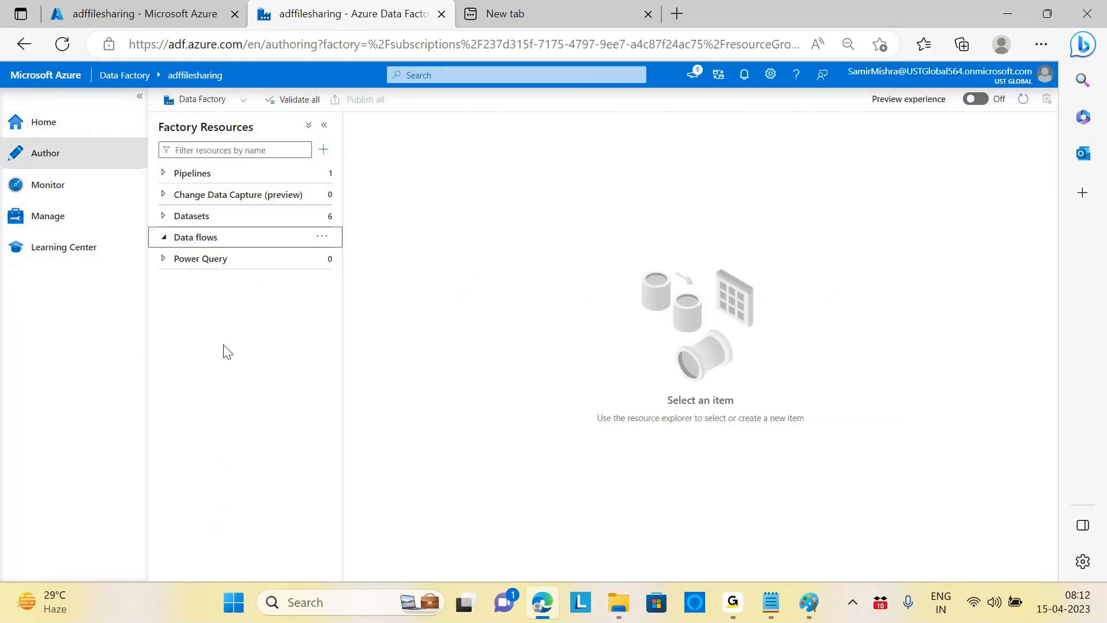
{"action": "left_click", "coordinate": [164, 241]}
{"action": "left_click", "coordinate": [176, 175]}
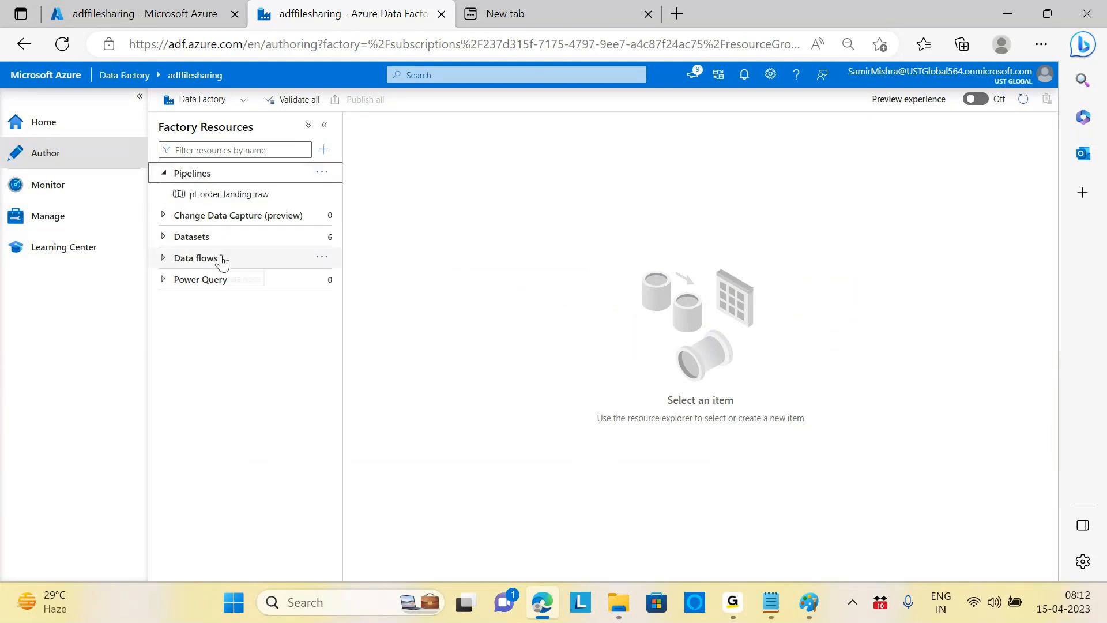
{"action": "left_click", "coordinate": [162, 259]}
{"action": "left_click", "coordinate": [322, 258]}
{"action": "left_click", "coordinate": [369, 275]}
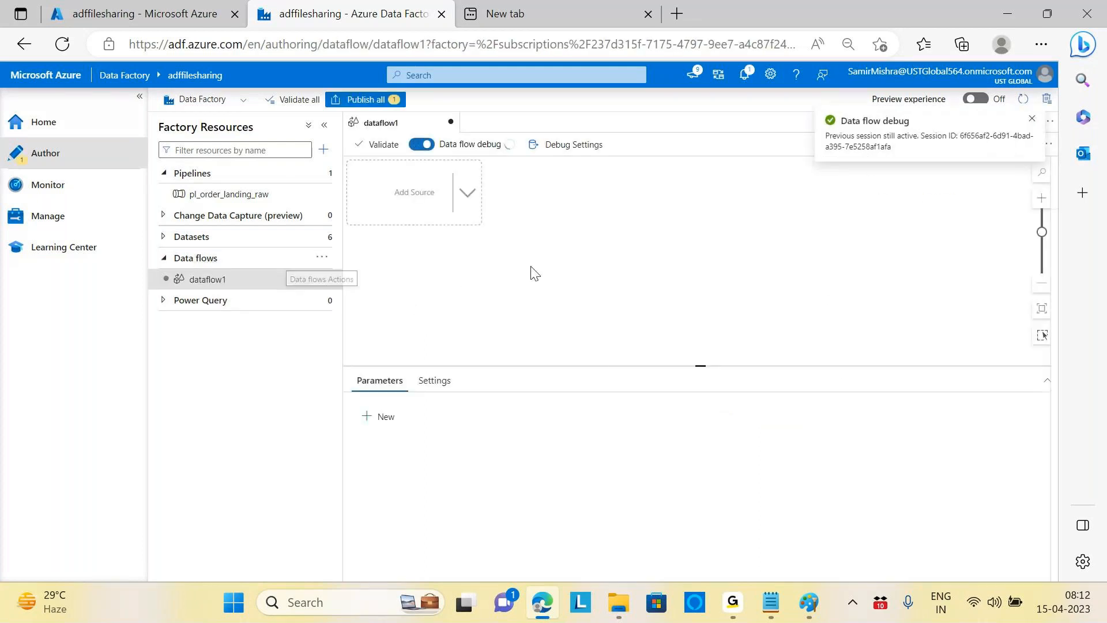
Step: Add source1 to the new data flow using the ds_landing_order_items dataset
{"action": "left_click", "coordinate": [467, 193]}
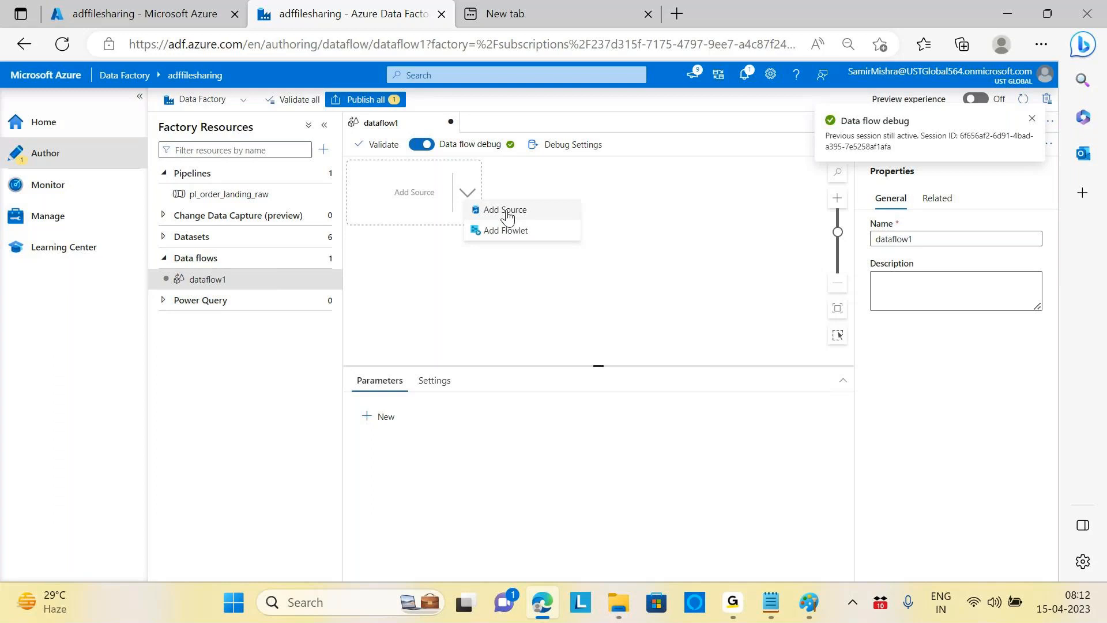
{"action": "left_click", "coordinate": [505, 211]}
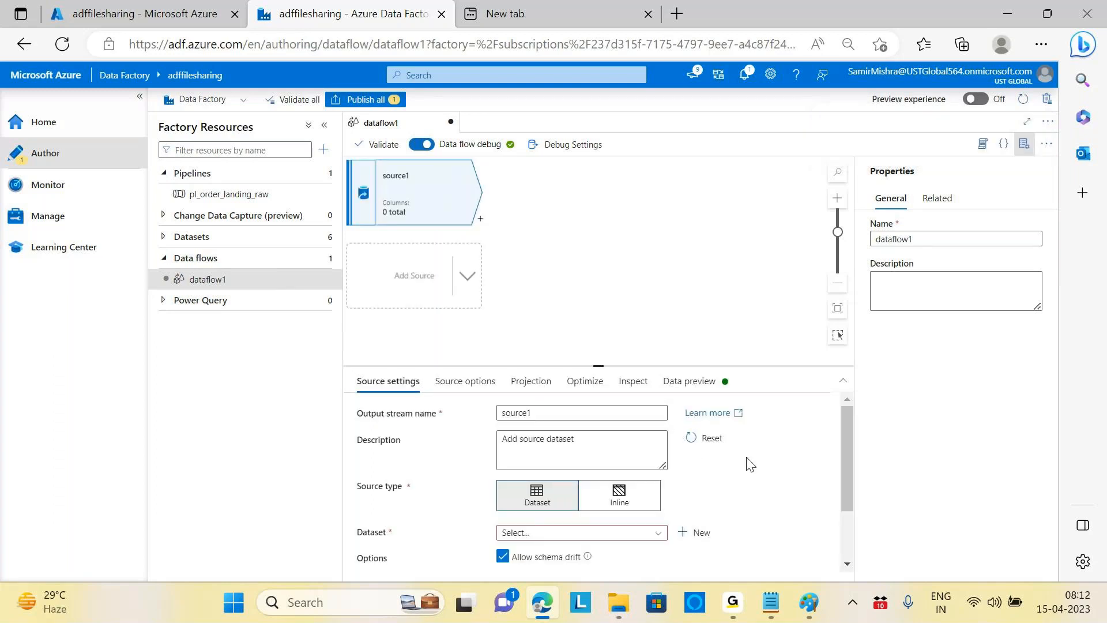
{"action": "scroll", "coordinate": [750, 464], "scroll_direction": "down", "scroll_amount": 1}
{"action": "left_click", "coordinate": [658, 480]}
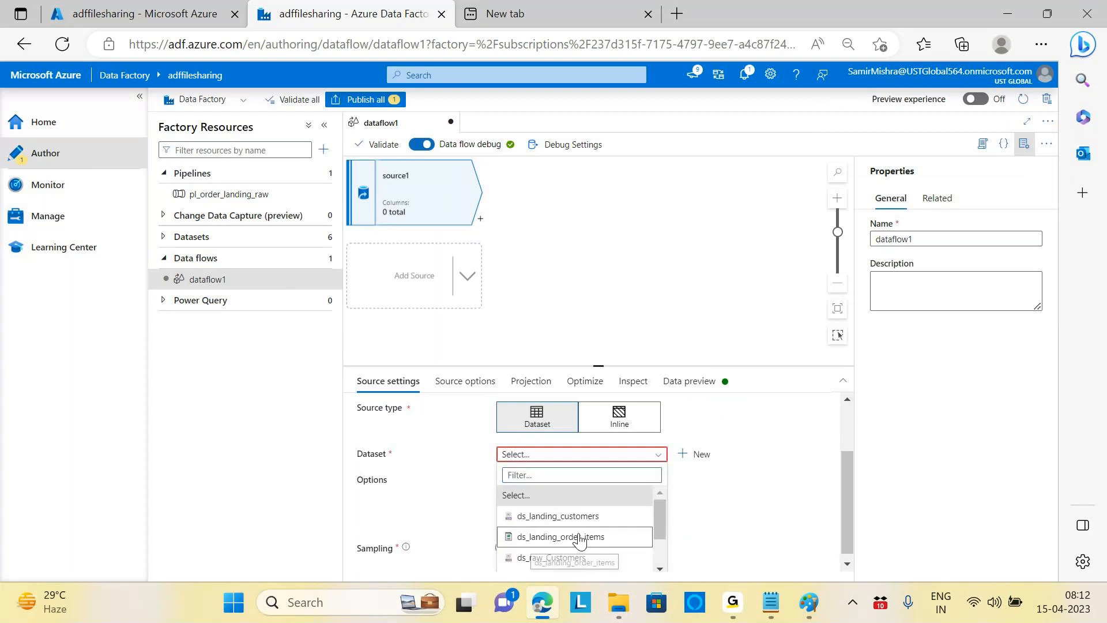
{"action": "left_click", "coordinate": [571, 560]}
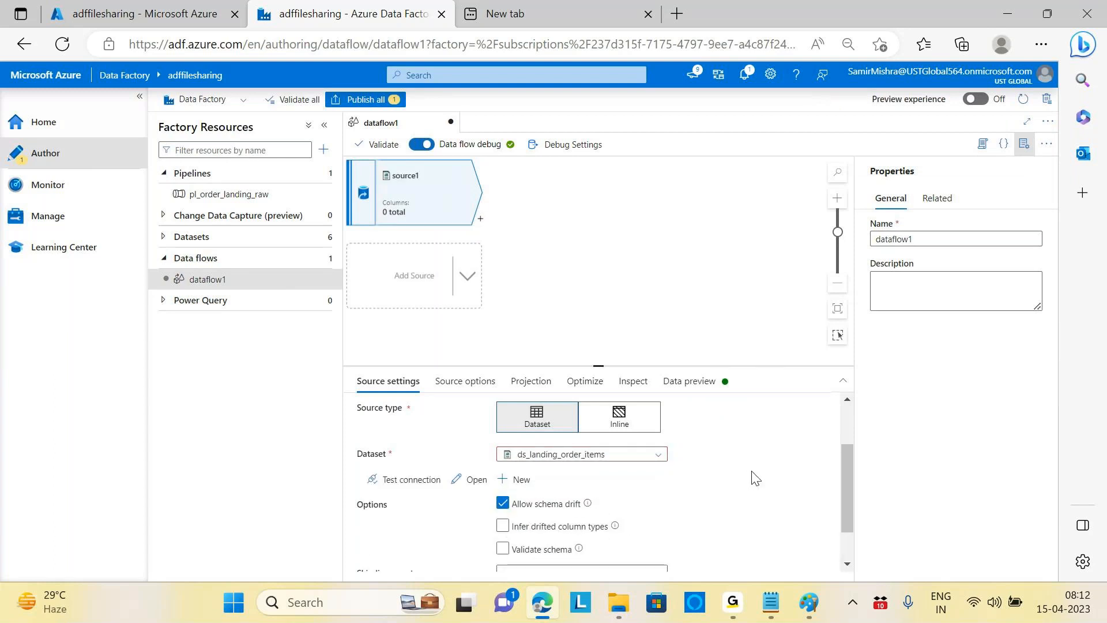
Step: Enlarge the source settings panel and show source1's Source options
{"action": "scroll", "coordinate": [754, 477], "scroll_direction": "down", "scroll_amount": 1}
{"action": "scroll", "coordinate": [754, 477], "scroll_direction": "up", "scroll_amount": 2}
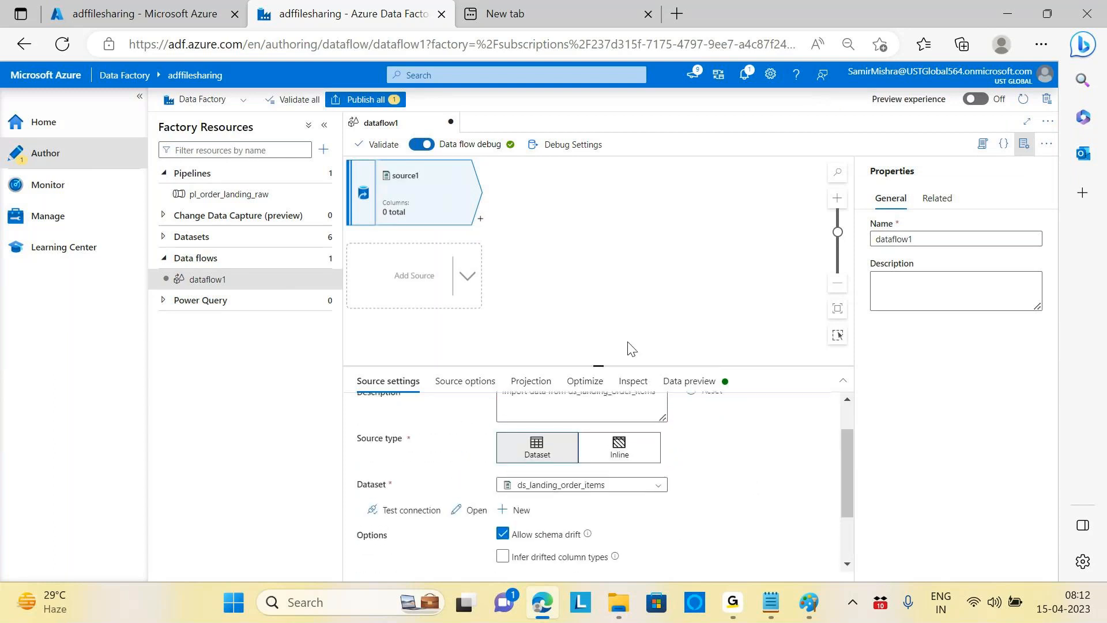
{"action": "left_click_drag", "start_coordinate": [598, 365], "coordinate": [593, 253]}
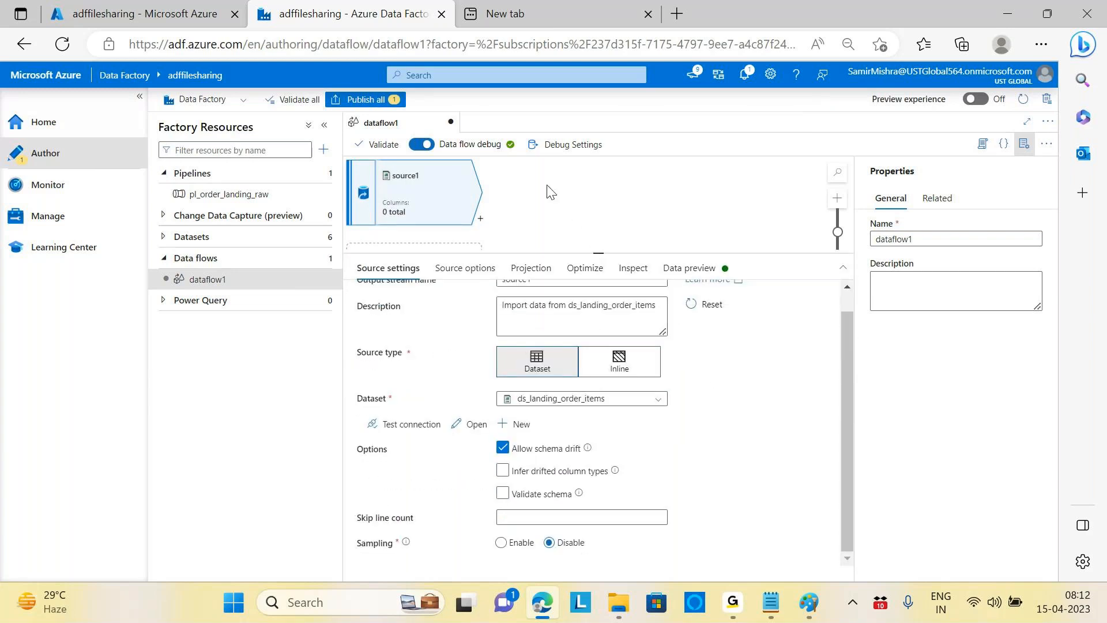
{"action": "mouse_move", "coordinate": [843, 418]}
{"action": "left_mouse_down"}
{"action": "mouse_move", "coordinate": [839, 361]}
{"action": "mouse_move", "coordinate": [853, 455]}
{"action": "mouse_move", "coordinate": [849, 386]}
{"action": "mouse_move", "coordinate": [847, 400]}
{"action": "left_mouse_up"}
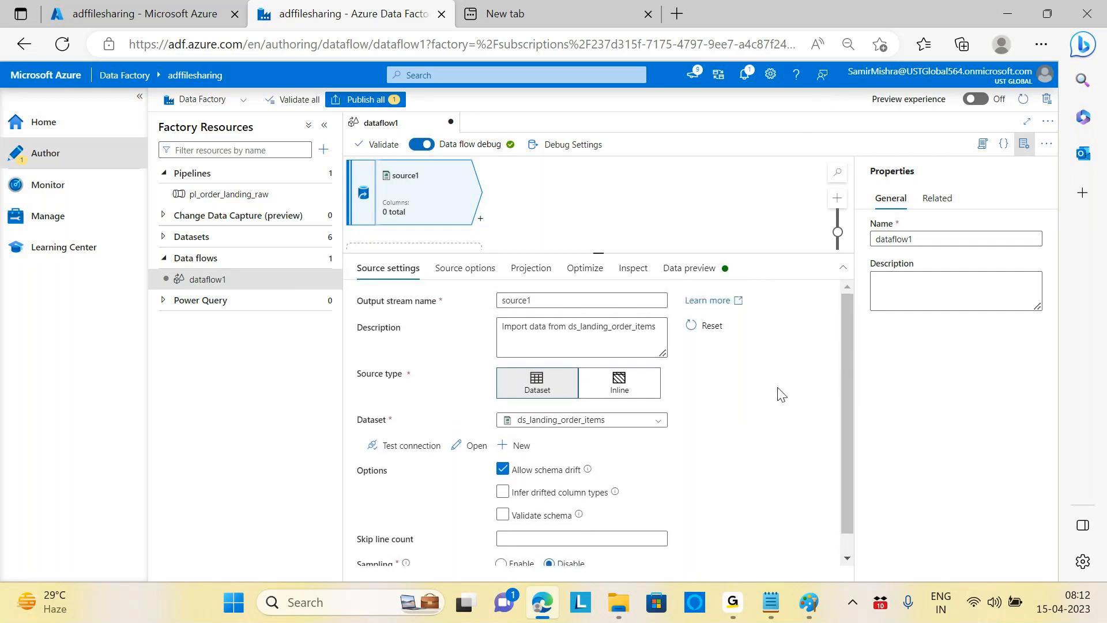
{"action": "left_click", "coordinate": [461, 278]}
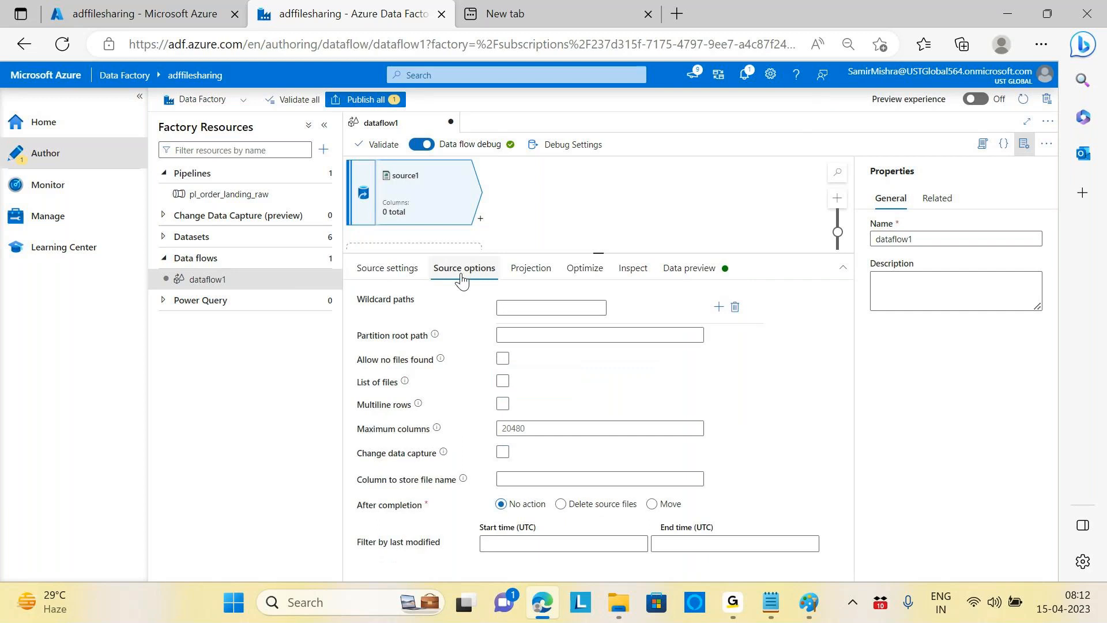
Step: Import source1's projection, giving five columns with UNIT_PRICE as double, and hide the Properties pane
{"action": "left_click", "coordinate": [538, 267]}
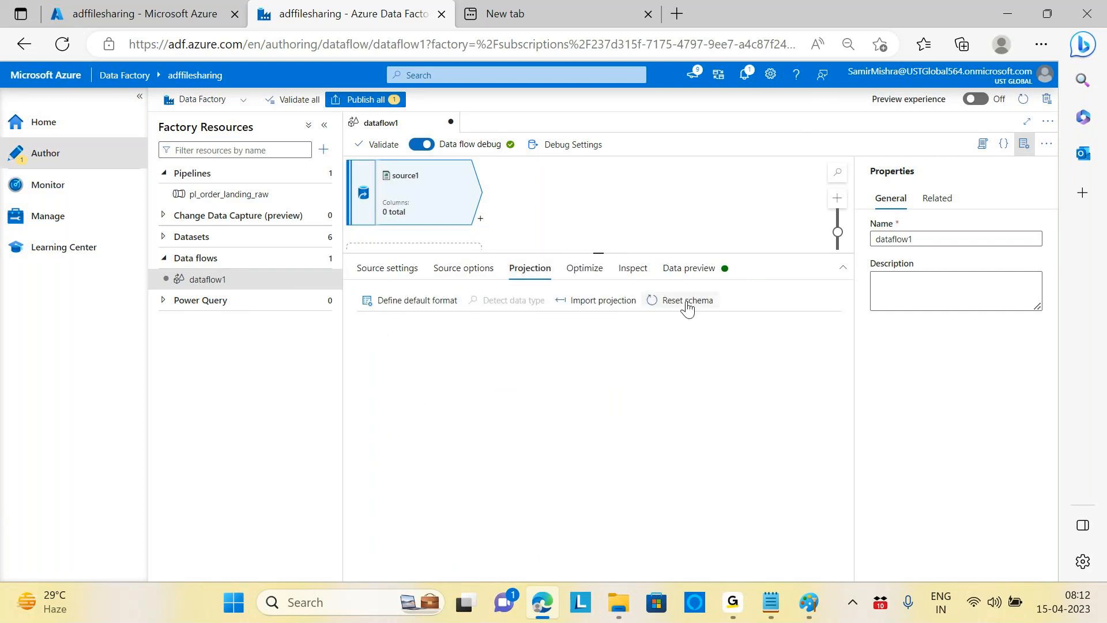
{"action": "left_click", "coordinate": [607, 307]}
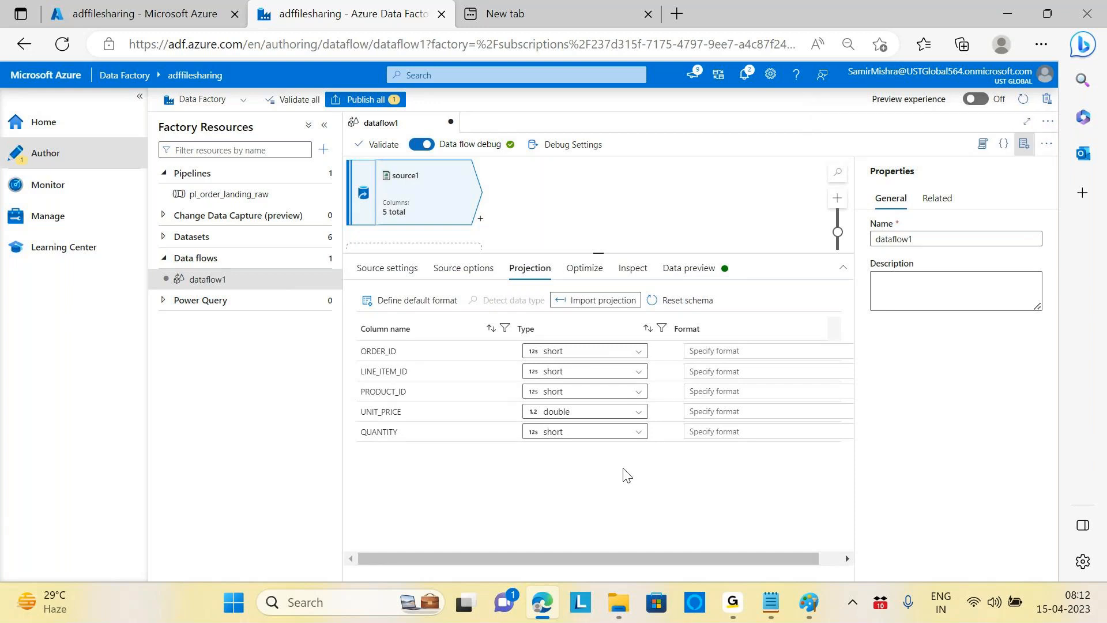
{"action": "left_click", "coordinate": [642, 498]}
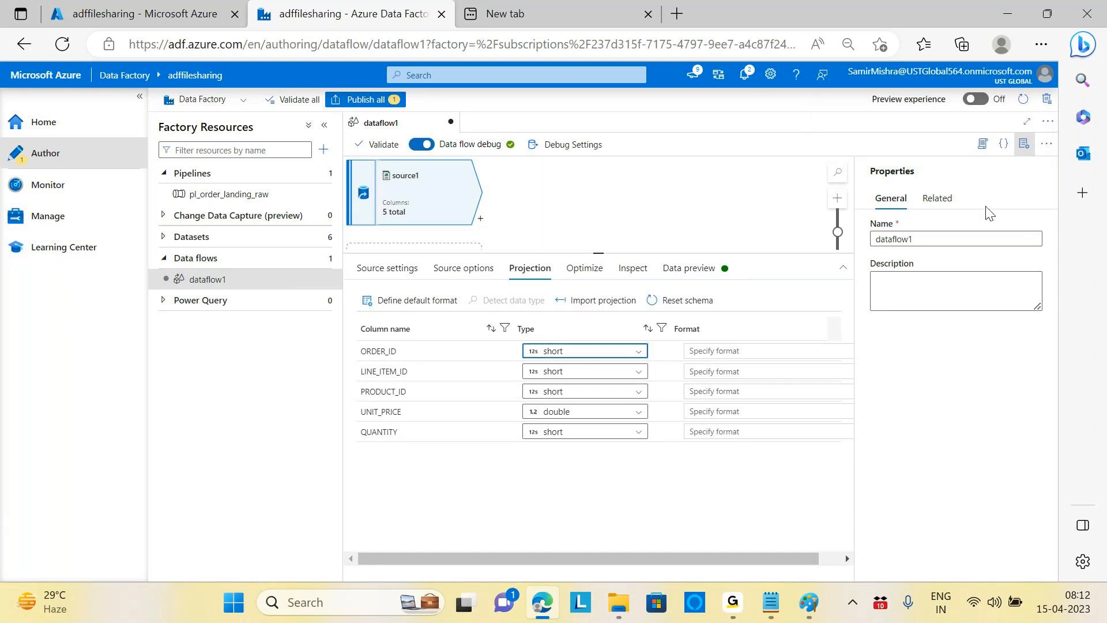
{"action": "left_click", "coordinate": [1024, 144]}
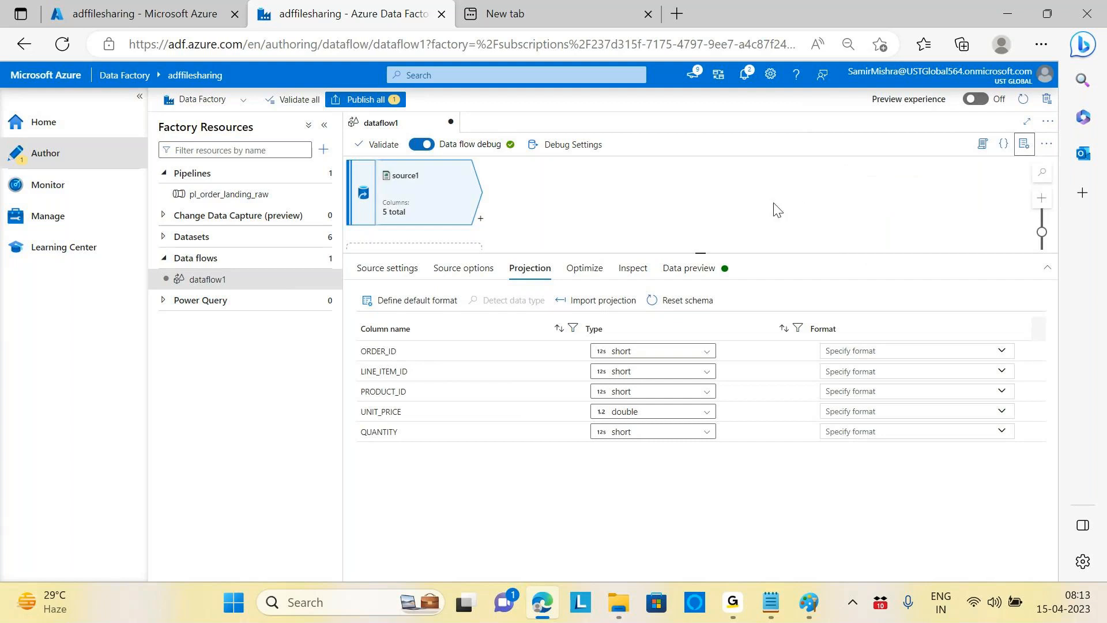
Step: Check source1's Inspect and Optimize tabs, return to Projection, and expand the Datasets list
{"action": "left_click", "coordinate": [631, 277]}
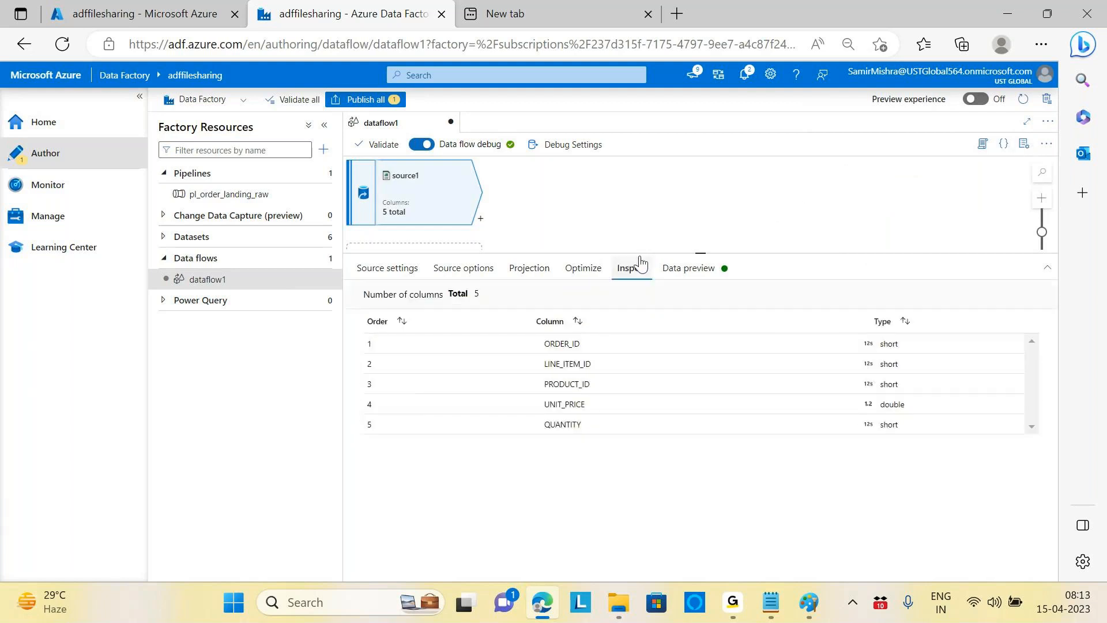
{"action": "left_click", "coordinate": [592, 277]}
{"action": "left_click", "coordinate": [527, 268]}
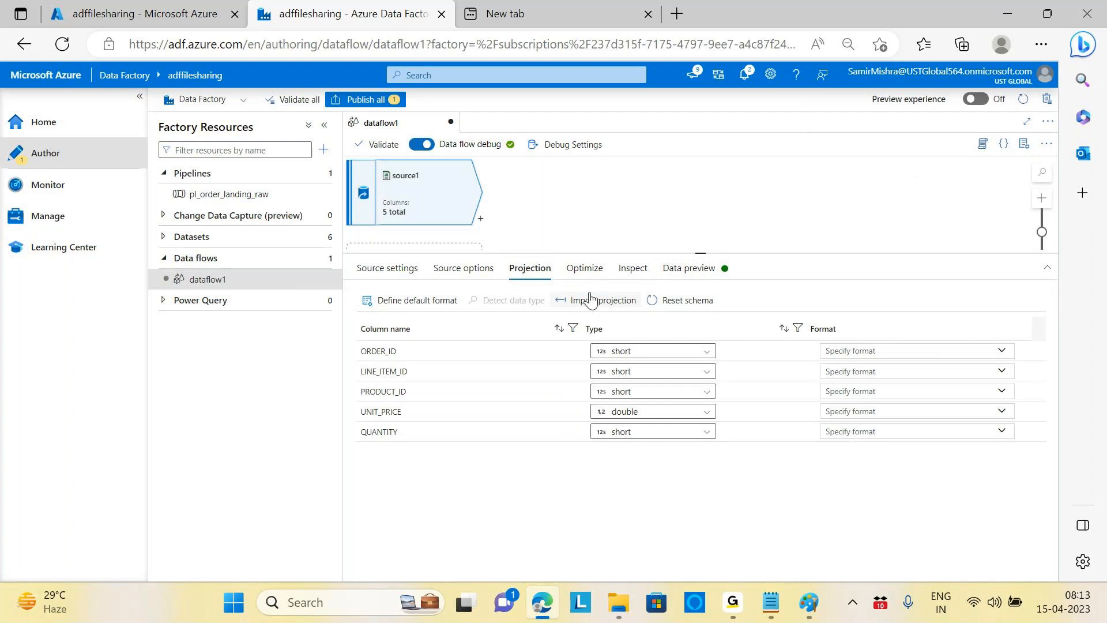
{"action": "left_click", "coordinate": [164, 238]}
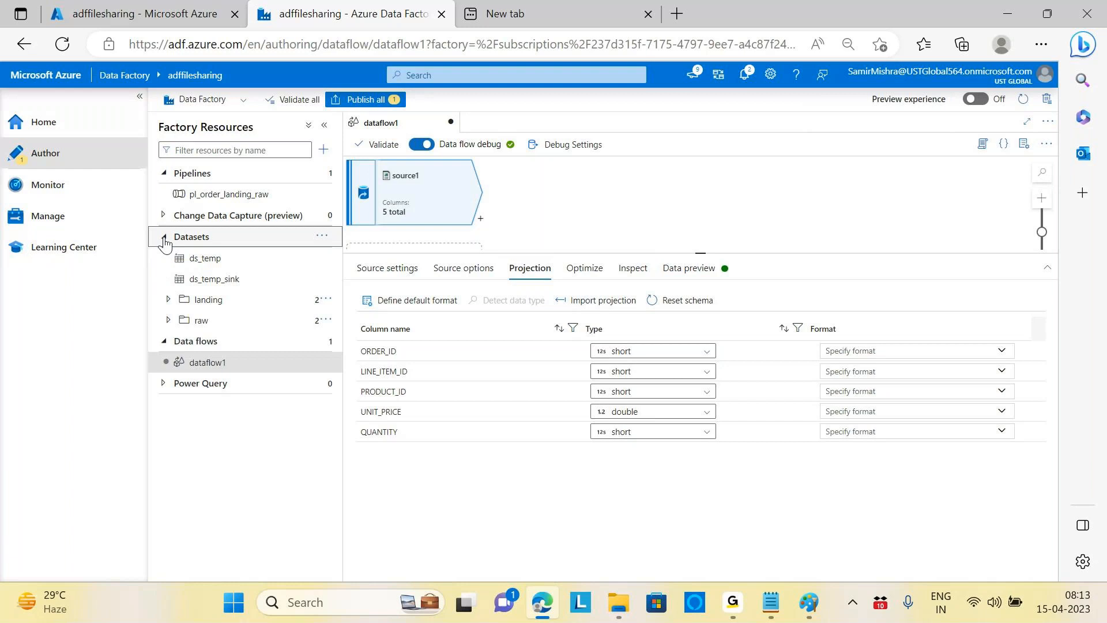
Step: Review ds_landing_order_items' connection settings in the landing folder, then return to dataflow1's source1 Inspect tab
{"action": "left_click", "coordinate": [169, 300]}
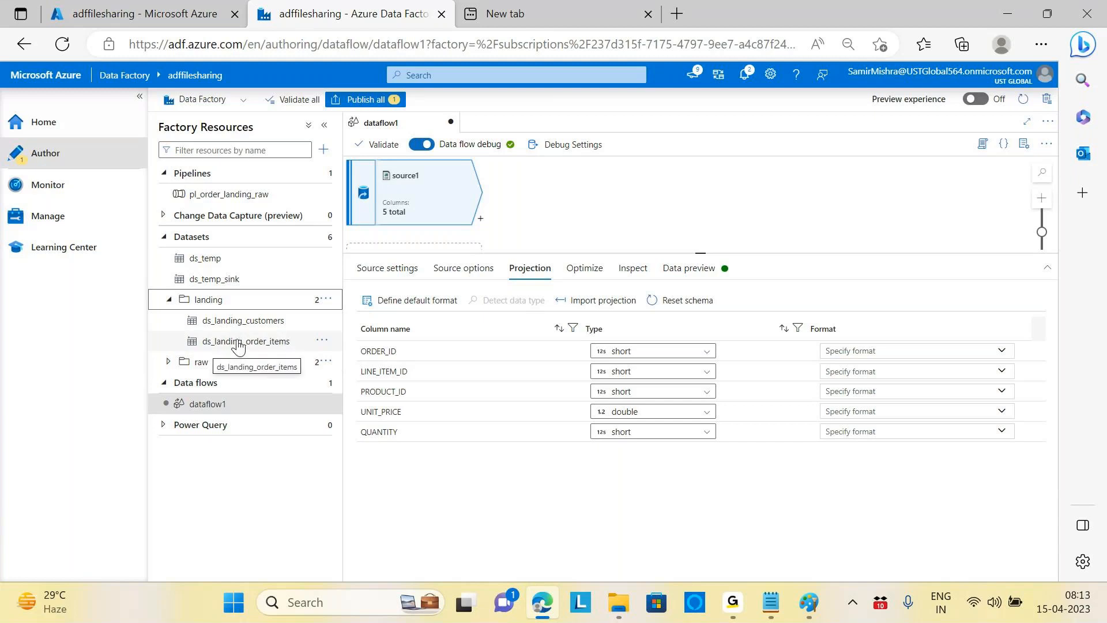
{"action": "left_click", "coordinate": [238, 345]}
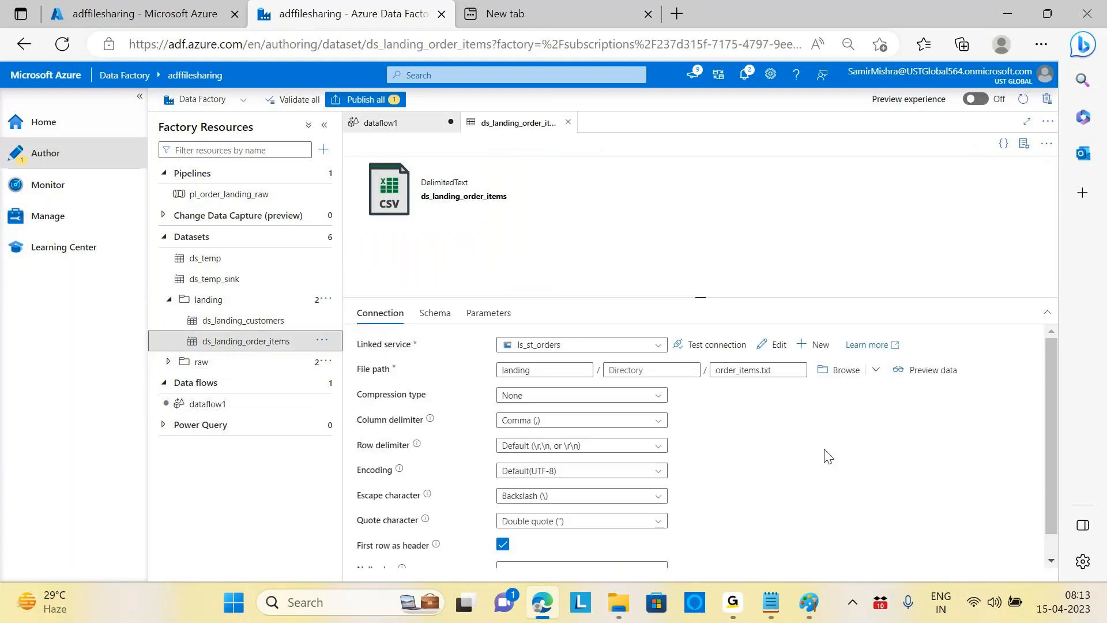
{"action": "scroll", "coordinate": [825, 453], "scroll_direction": "down", "scroll_amount": 1}
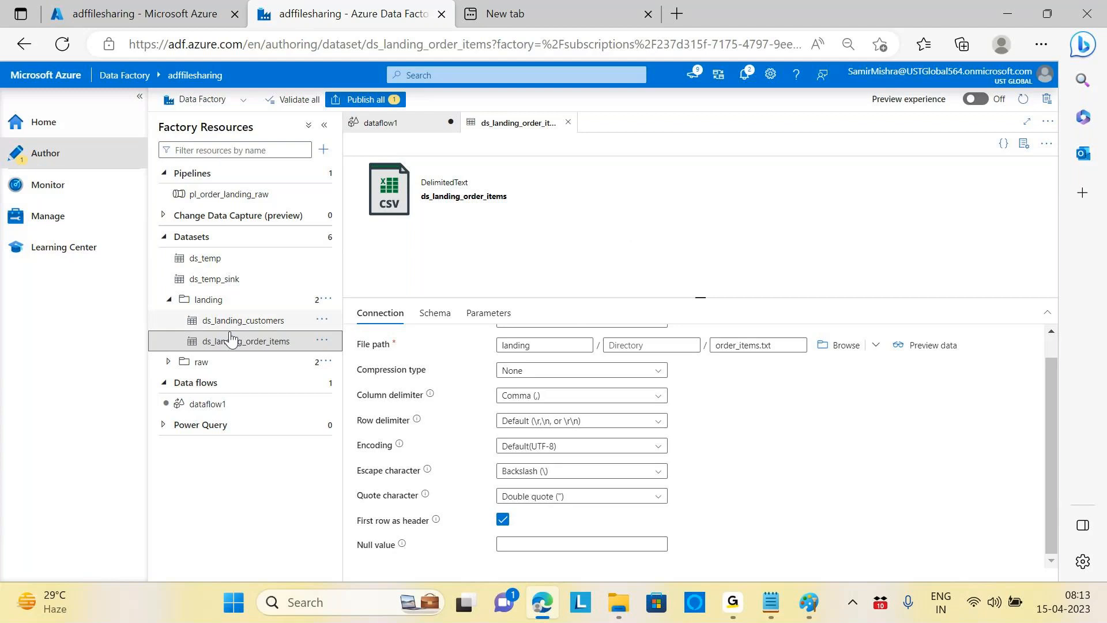
{"action": "left_click", "coordinate": [194, 404]}
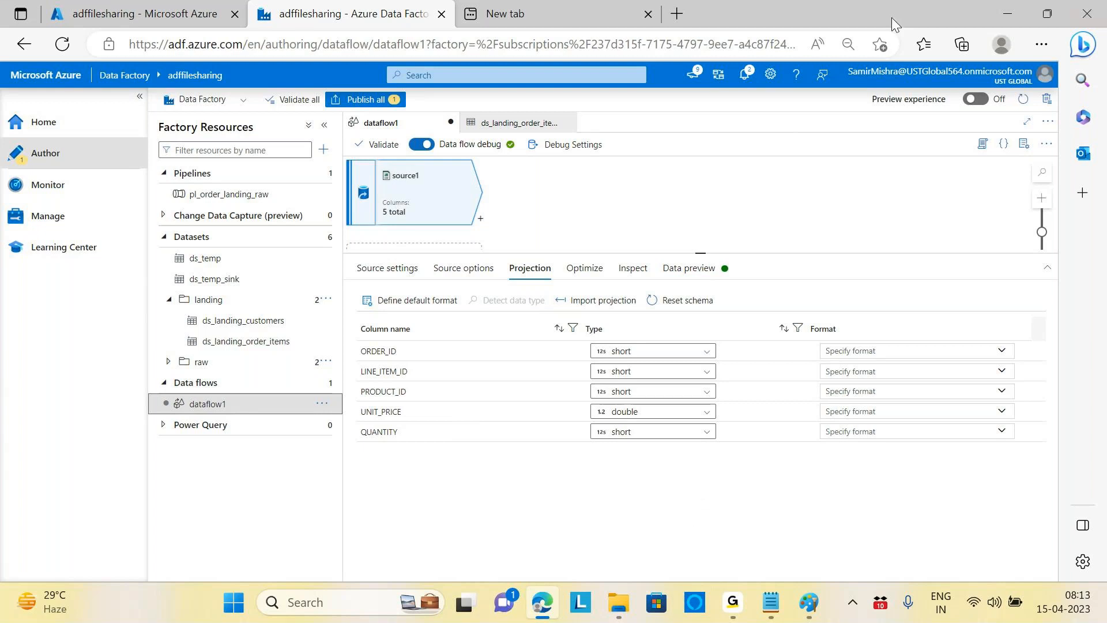
{"action": "left_click", "coordinate": [632, 268]}
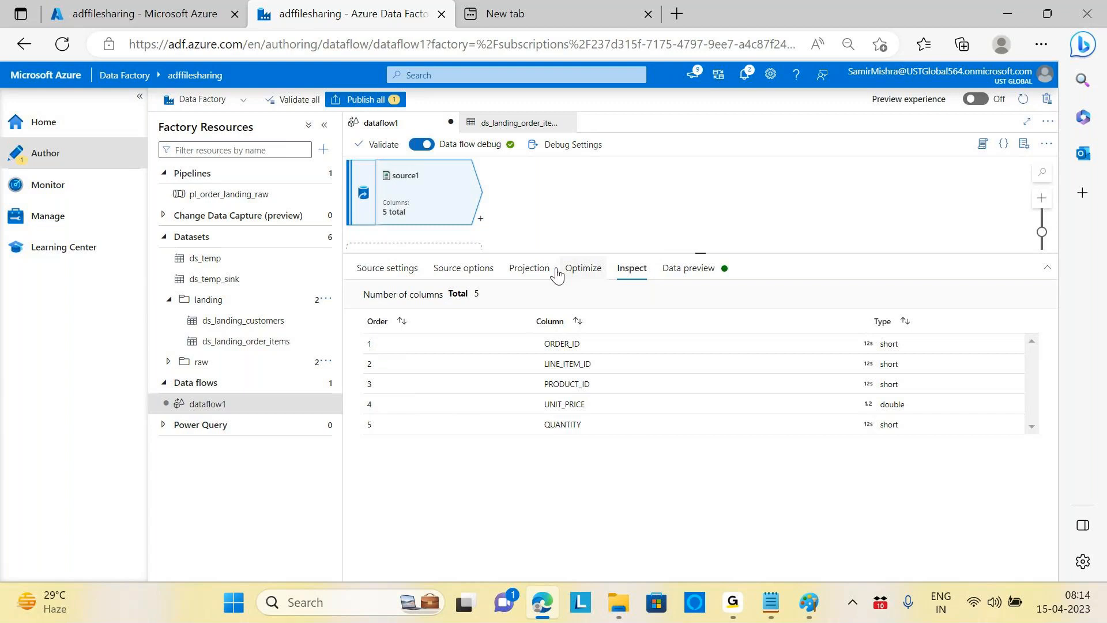
Step: Review ORDER_ID's type and format choices in the projection, leaving it as short
{"action": "left_click", "coordinate": [475, 271]}
{"action": "left_click", "coordinate": [530, 269]}
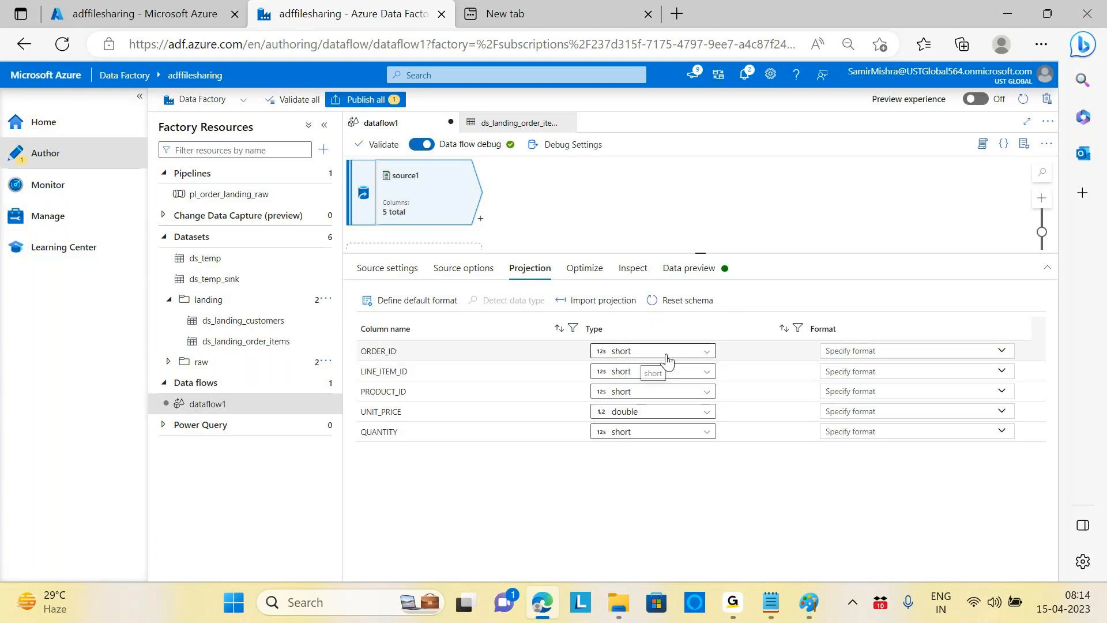
{"action": "left_click", "coordinate": [706, 351]}
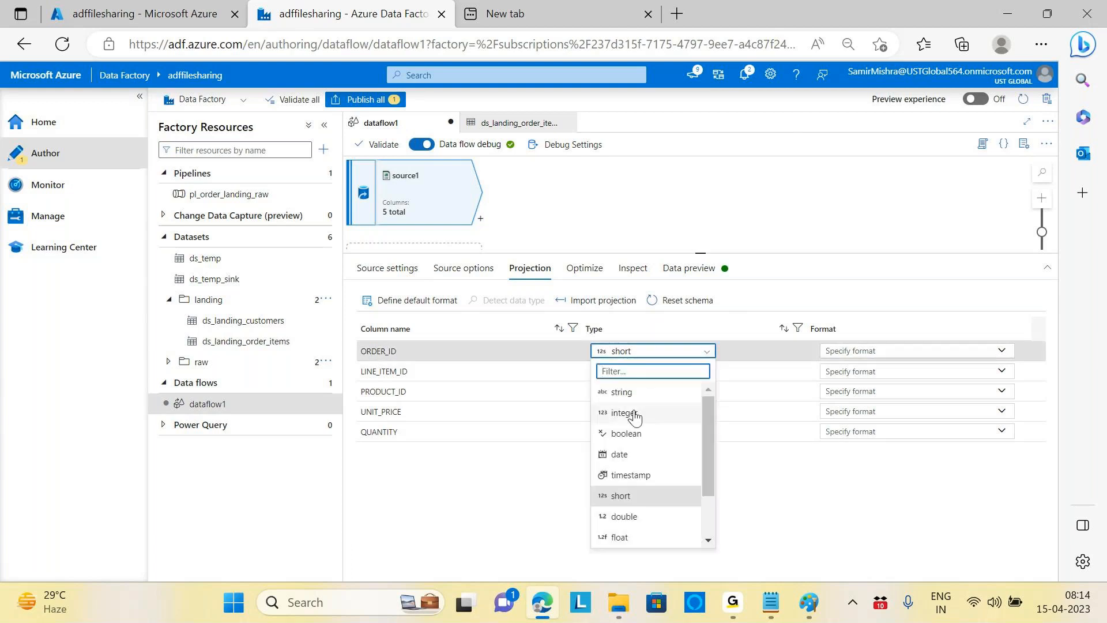
{"action": "key", "text": "Escape"}
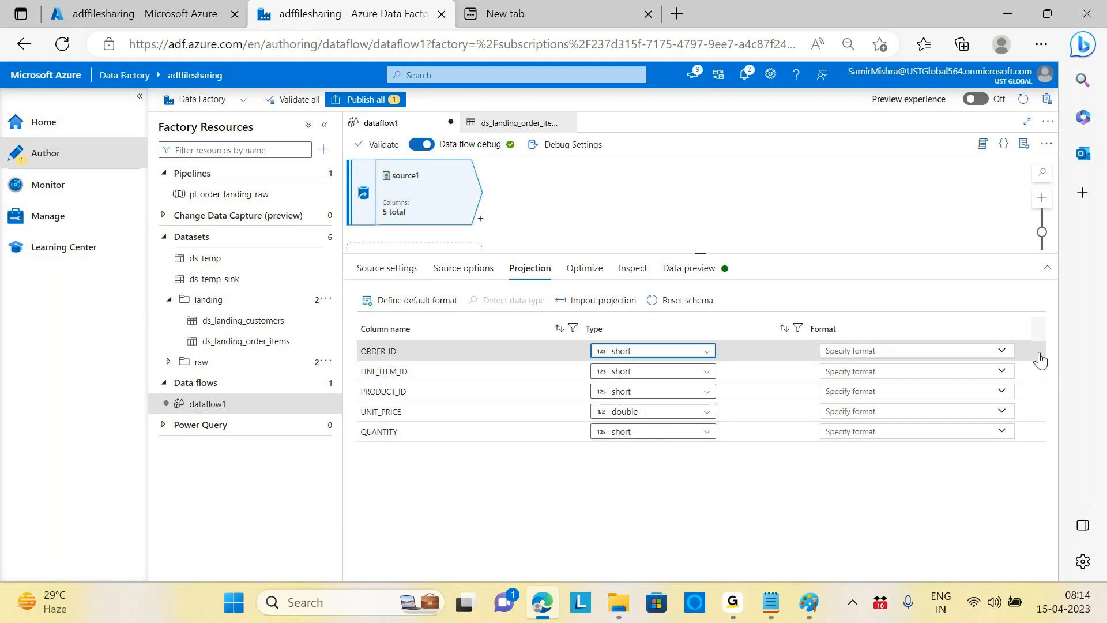
{"action": "left_click", "coordinate": [1004, 353]}
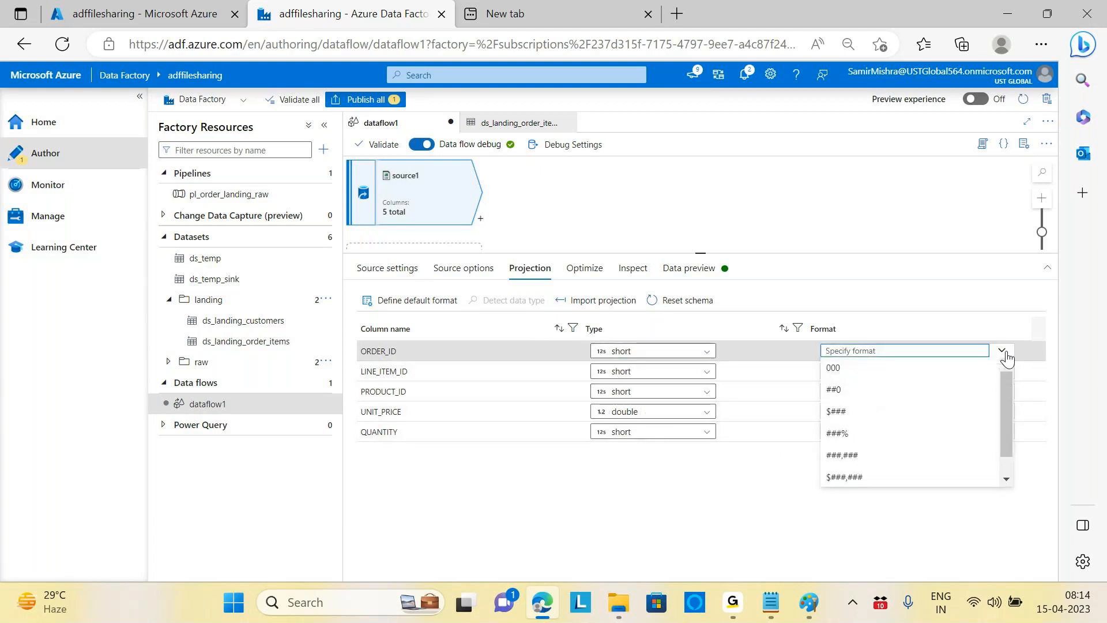
{"action": "left_click", "coordinate": [1005, 352]}
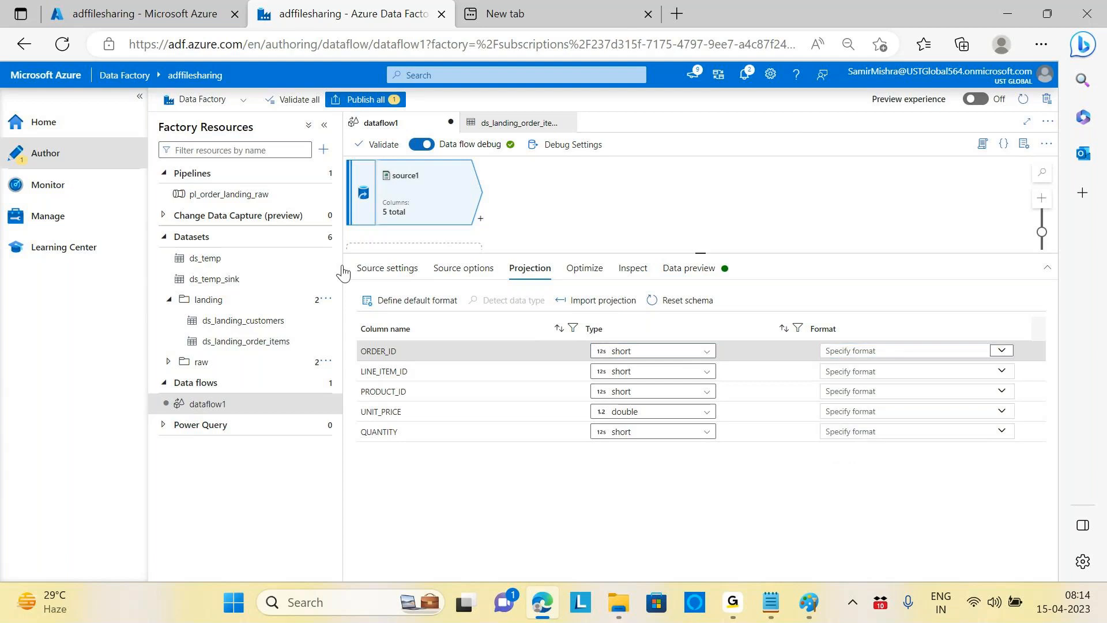
Step: Step through source1's tabs and refresh Data preview to show 100 order-item rows
{"action": "left_click", "coordinate": [389, 268]}
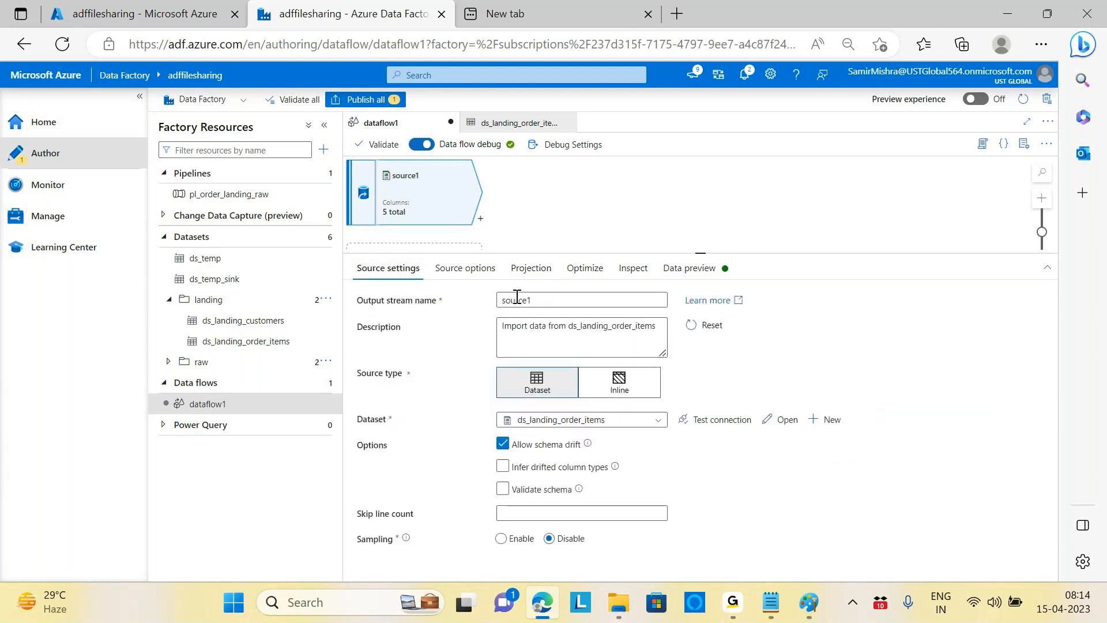
{"action": "left_click", "coordinate": [462, 269]}
{"action": "left_click", "coordinate": [539, 274]}
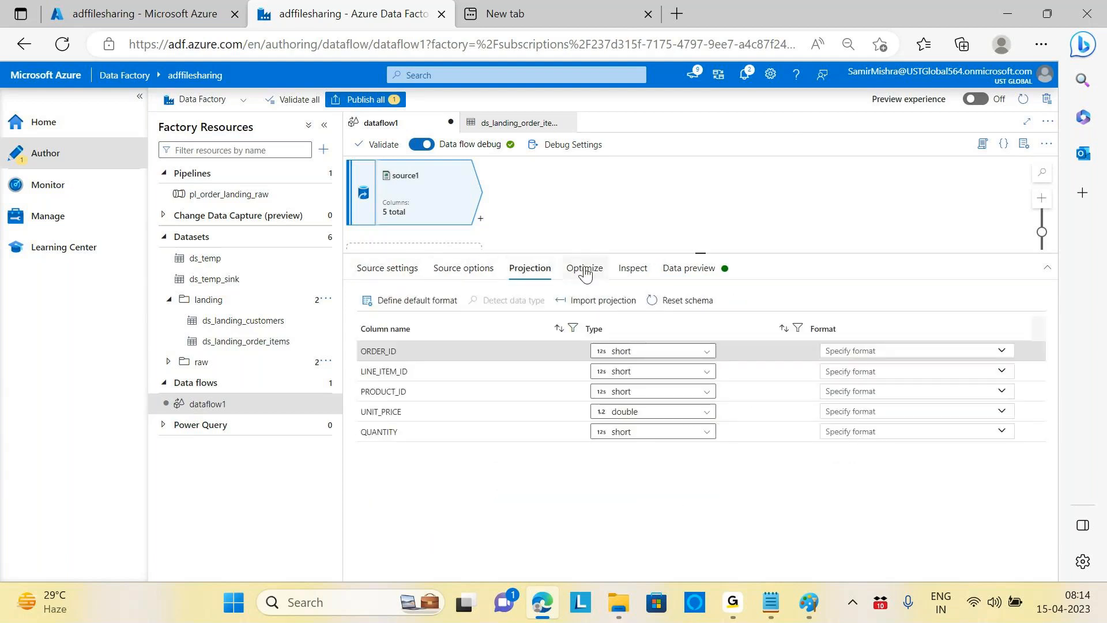
{"action": "left_click", "coordinate": [586, 274]}
{"action": "left_click", "coordinate": [634, 274]}
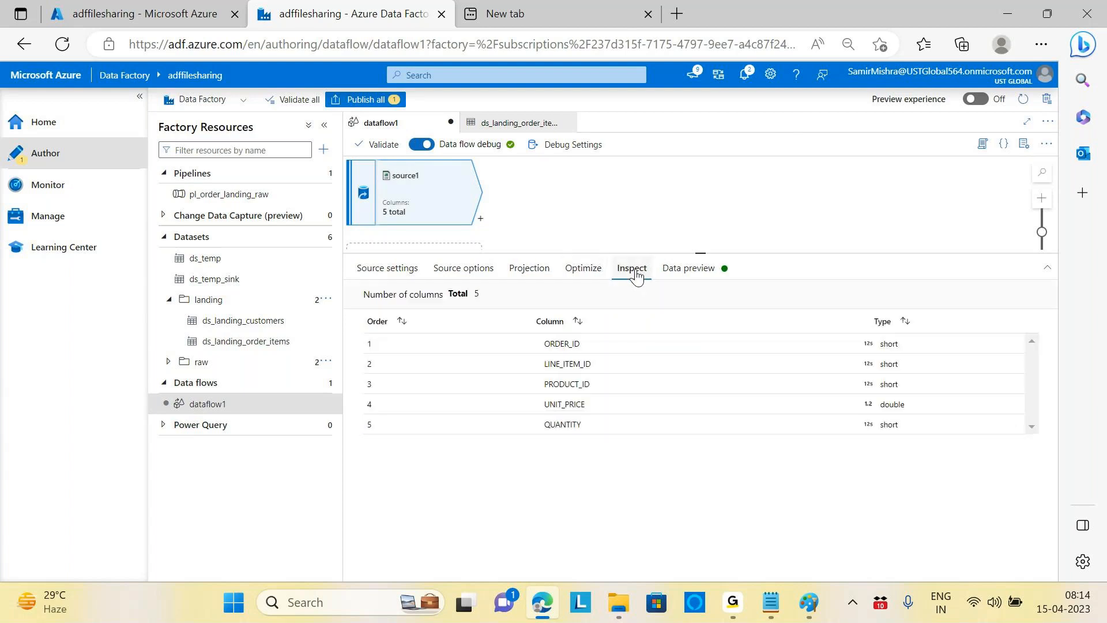
{"action": "left_click", "coordinate": [693, 276]}
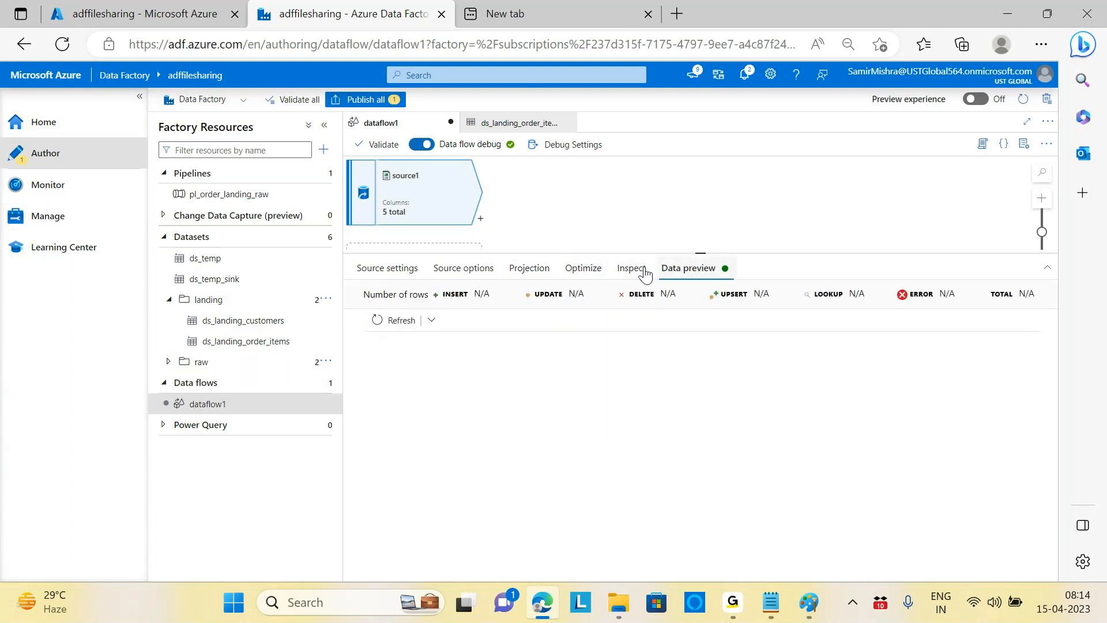
{"action": "left_click", "coordinate": [411, 327]}
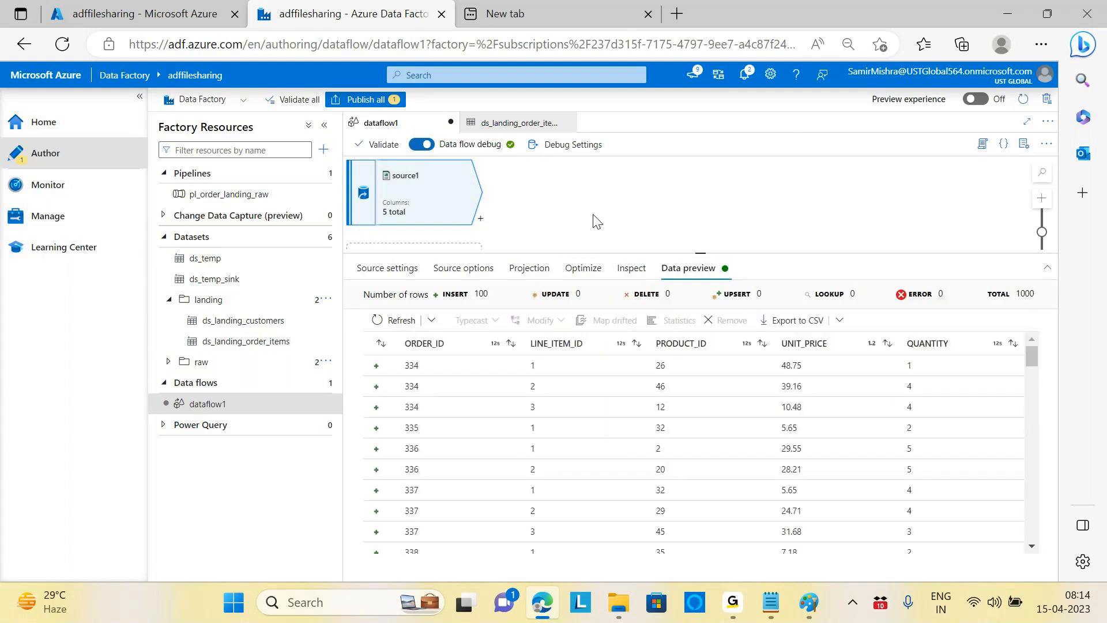
{"action": "left_click", "coordinate": [481, 219]}
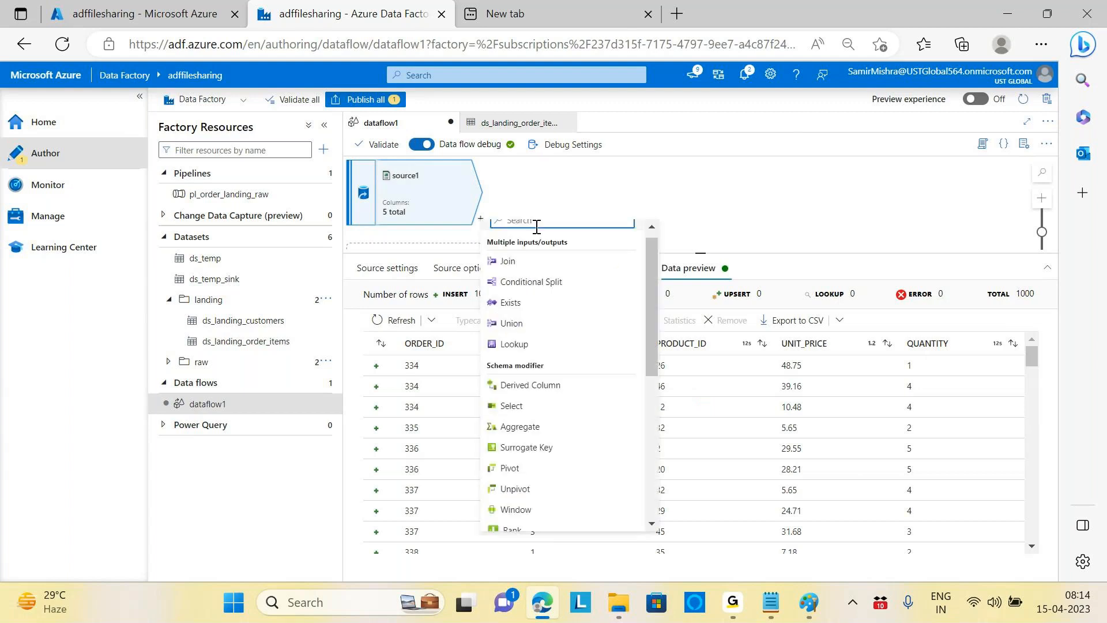
Step: Add a Select transformation, select1, after source1 and collapse the Factory Resources pane
{"action": "type", "text": "select"}
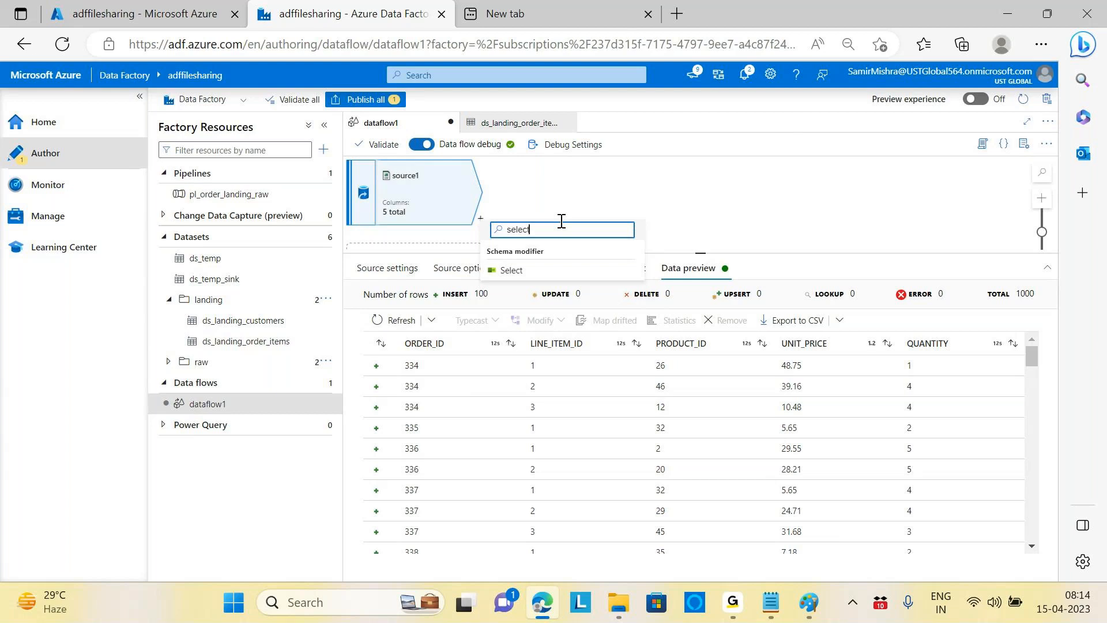
{"action": "left_click", "coordinate": [514, 270]}
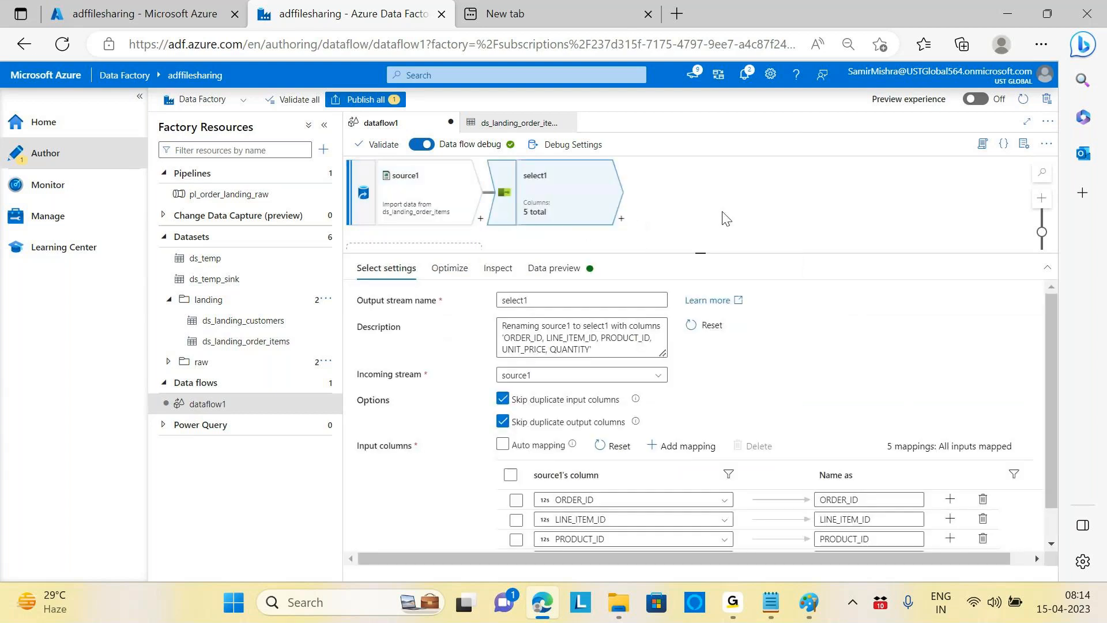
{"action": "scroll", "coordinate": [831, 384], "scroll_direction": "down", "scroll_amount": 1}
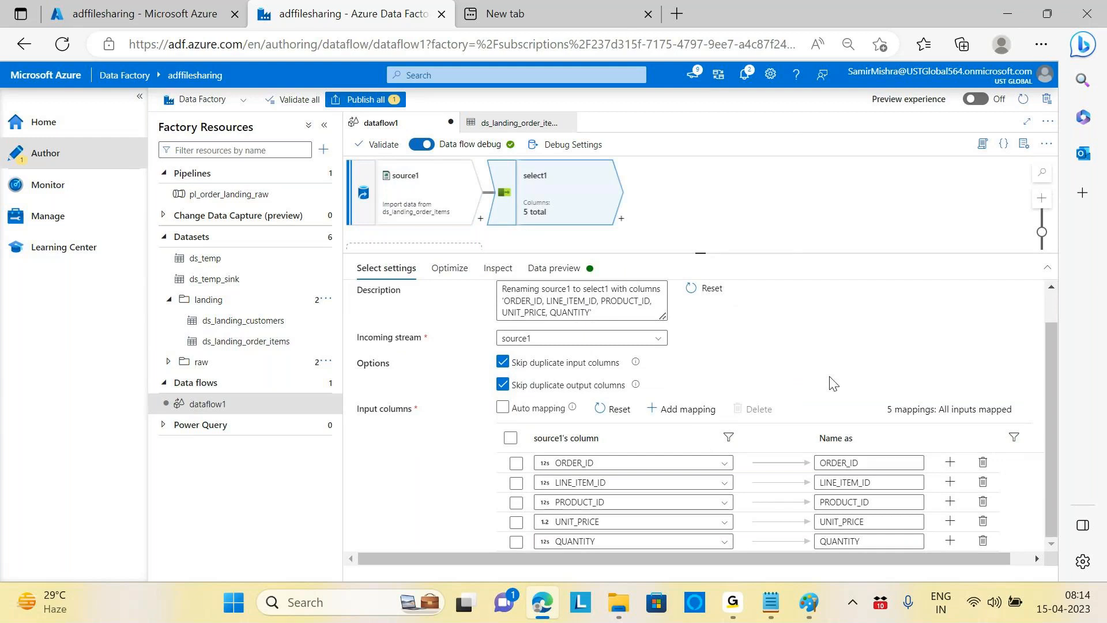
{"action": "left_click", "coordinate": [326, 126]}
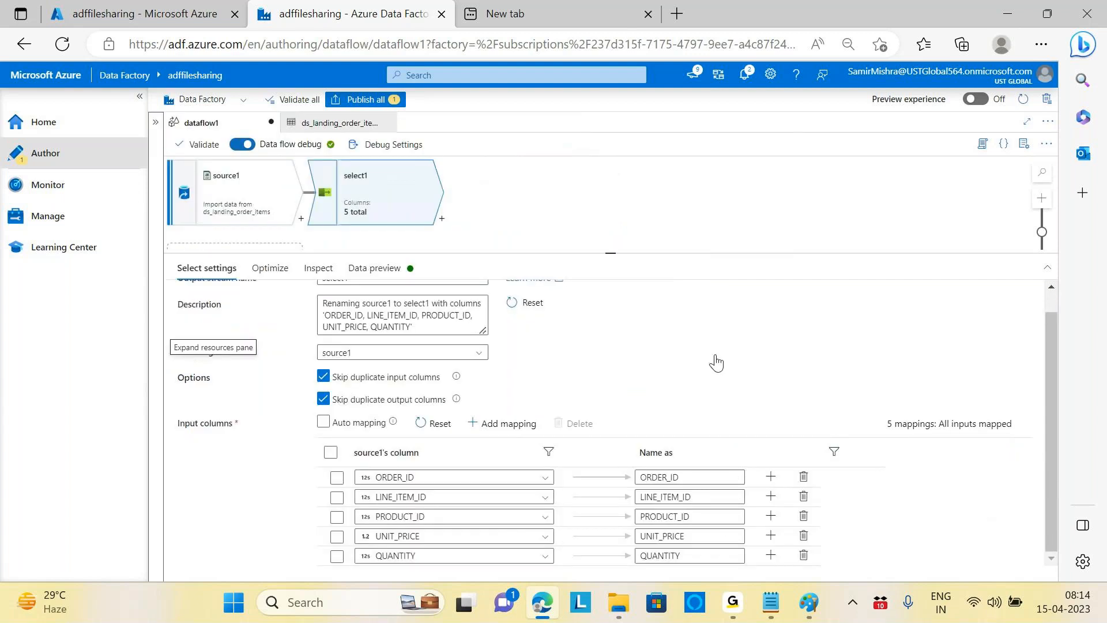
{"action": "scroll", "coordinate": [1054, 389], "scroll_direction": "up", "scroll_amount": 1}
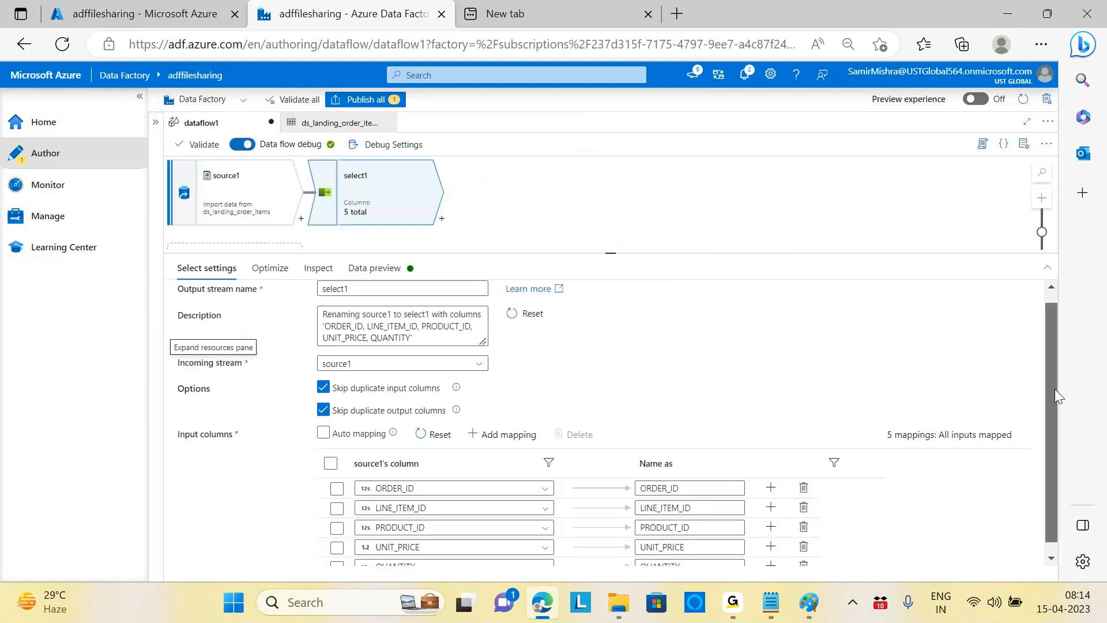
{"action": "scroll", "coordinate": [1053, 394], "scroll_direction": "down", "scroll_amount": 1}
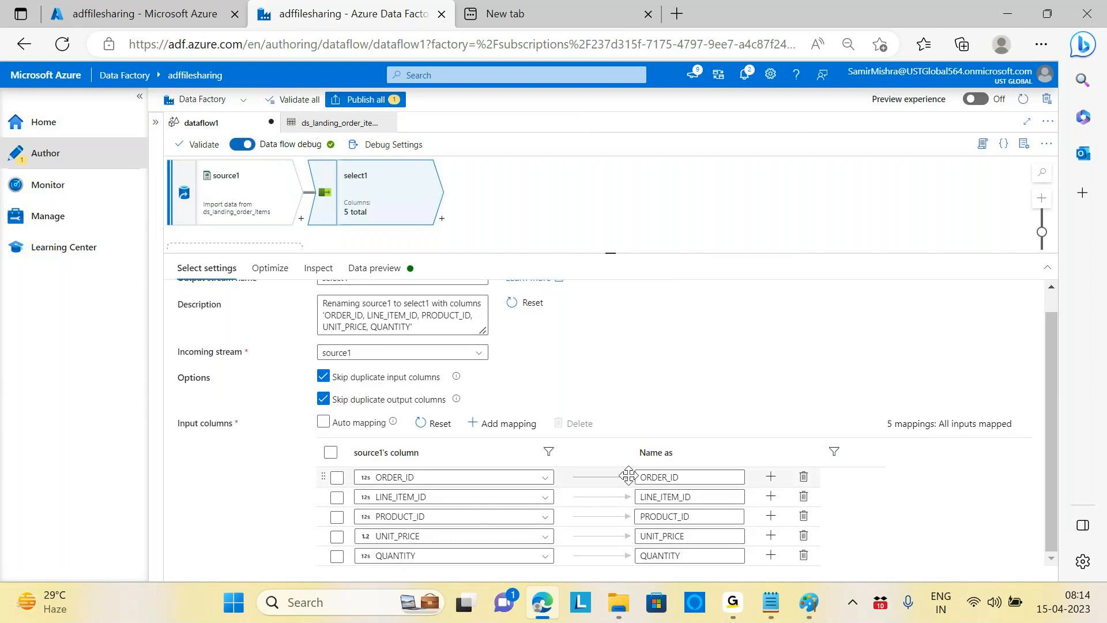
Step: Change ORDER_ID's output name to OrderId in select1's mappings
{"action": "left_click_drag", "start_coordinate": [682, 478], "coordinate": [614, 486]}
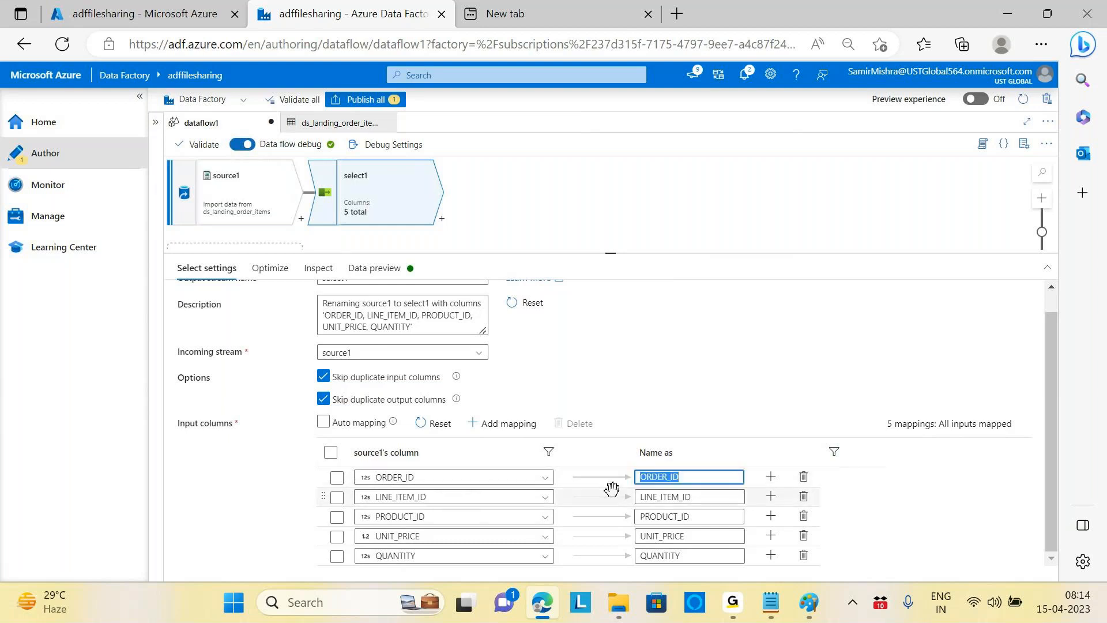
{"action": "type", "text": "Orf"}
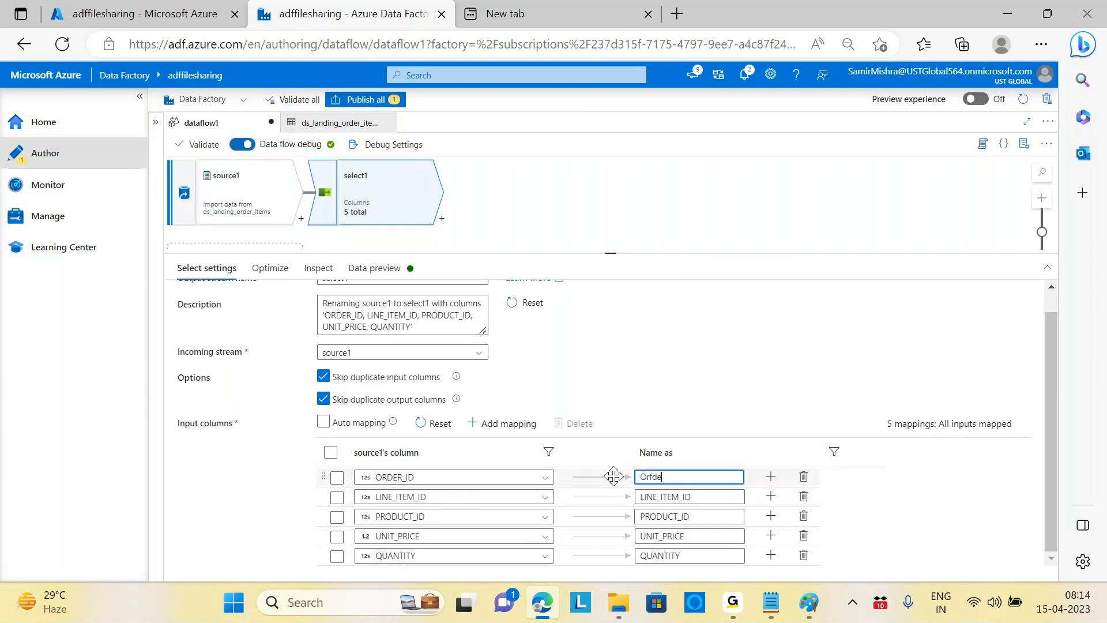
{"action": "key", "text": "BackSpace"}
{"action": "type", "text": "derId"}
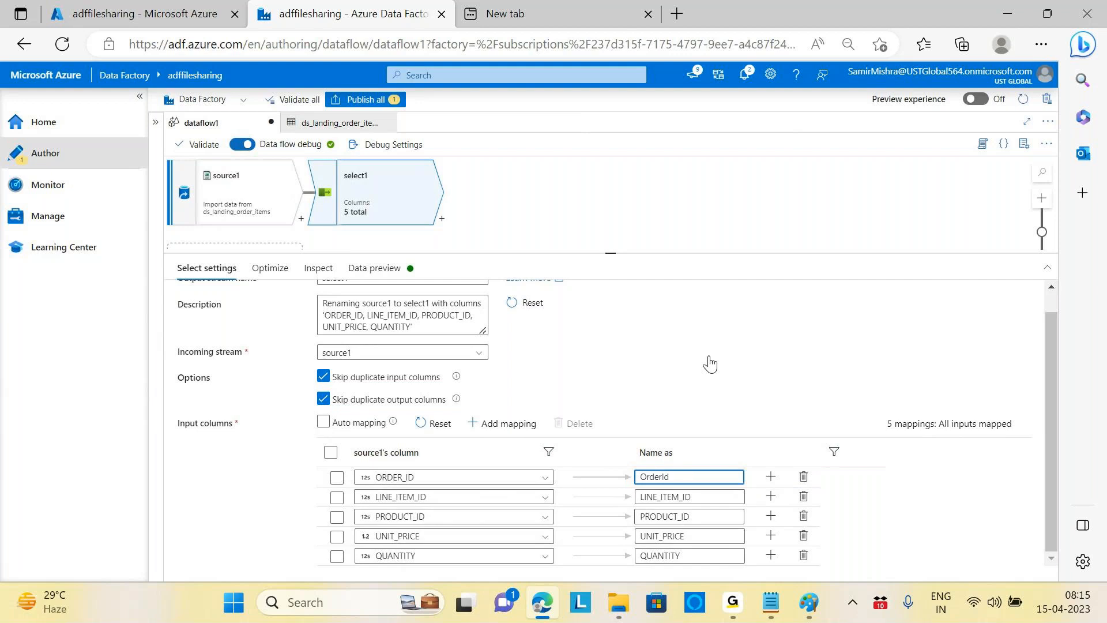
{"action": "left_click", "coordinate": [813, 373]}
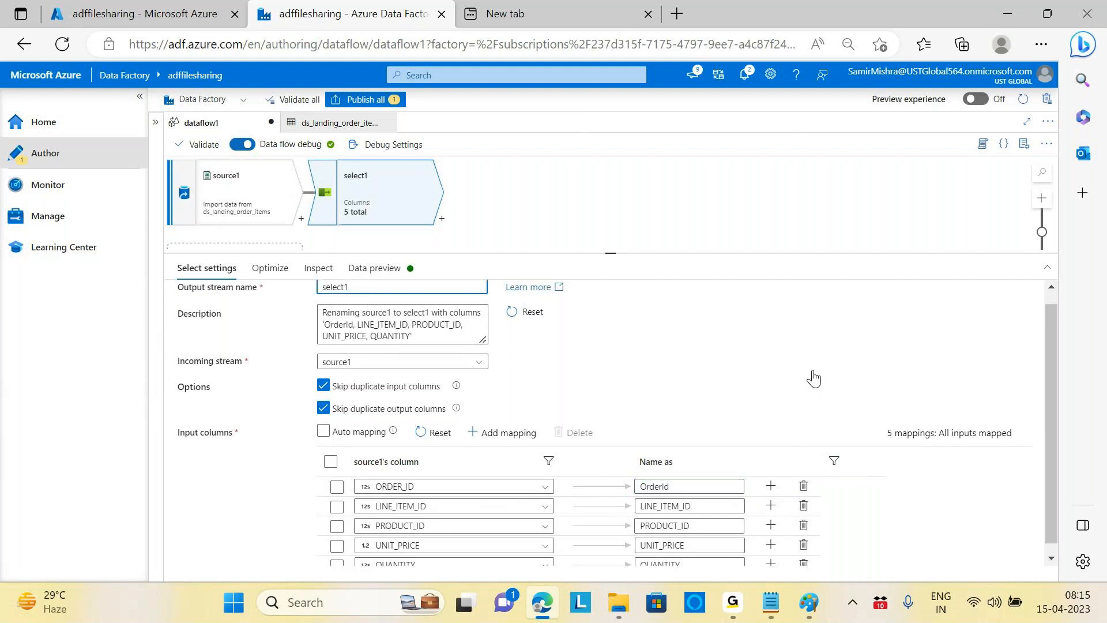
{"action": "scroll", "coordinate": [813, 378], "scroll_direction": "down", "scroll_amount": 1}
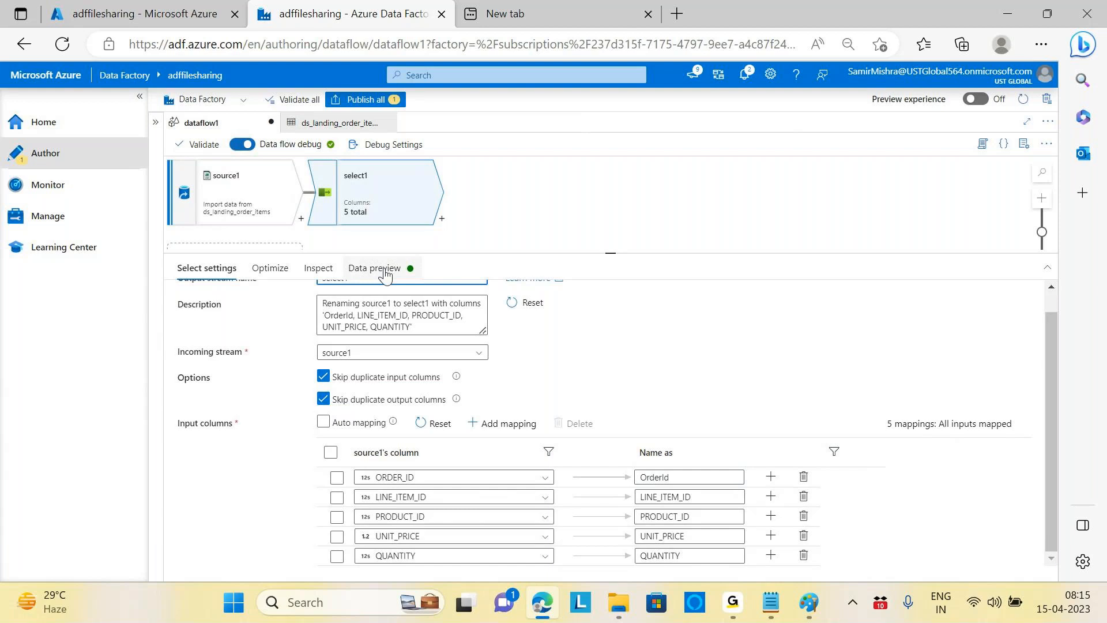
{"action": "left_click", "coordinate": [385, 274]}
Step: Move LINE_ITEM_ID above ORDER_ID in select1 and refresh the preview to show it first
{"action": "left_click", "coordinate": [214, 320]}
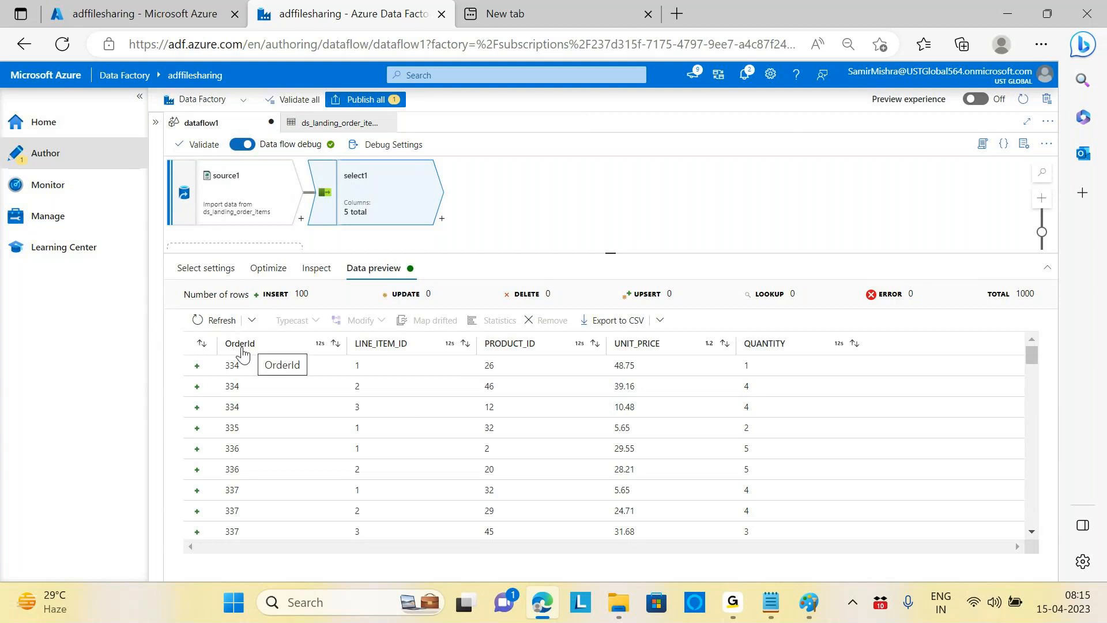
{"action": "left_click", "coordinate": [214, 275]}
{"action": "scroll", "coordinate": [700, 369], "scroll_direction": "down", "scroll_amount": 1}
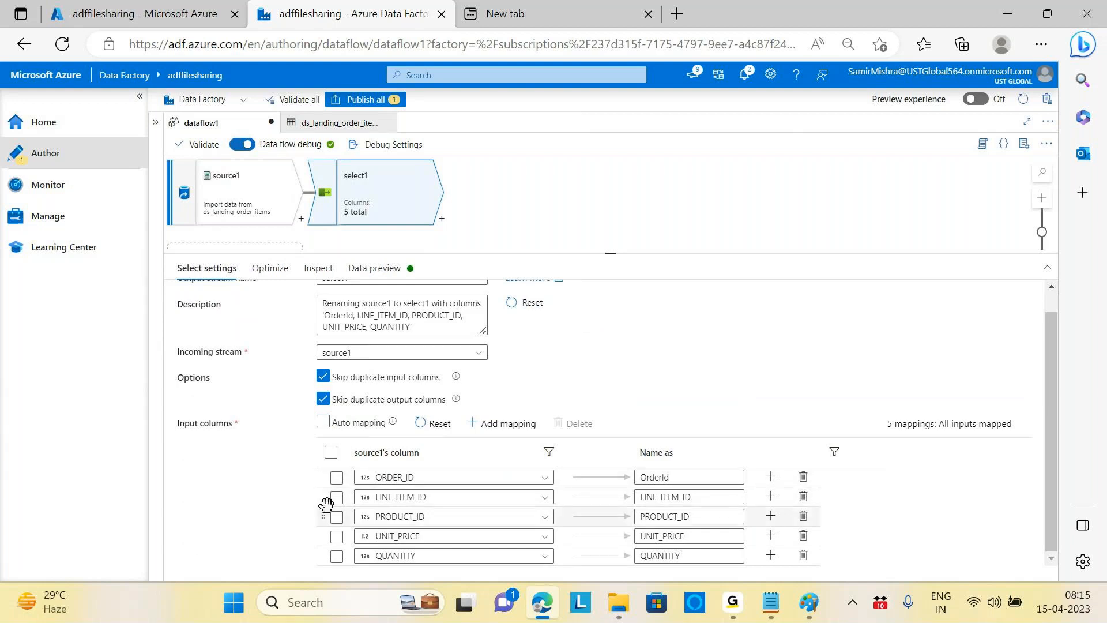
{"action": "left_click_drag", "start_coordinate": [324, 497], "coordinate": [331, 477]}
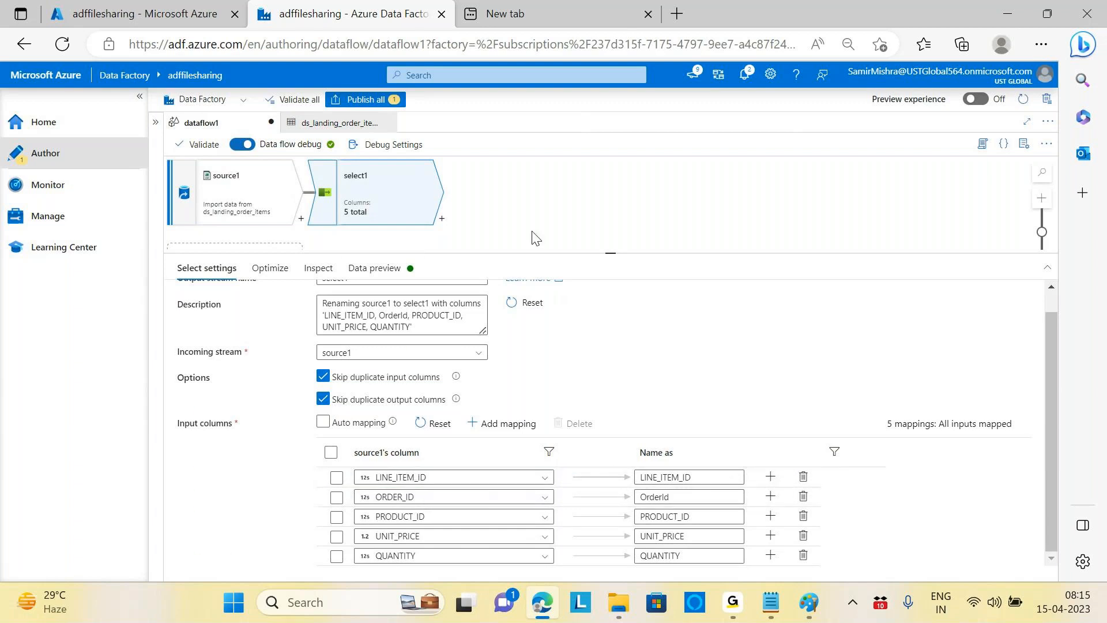
{"action": "left_click", "coordinate": [374, 268]}
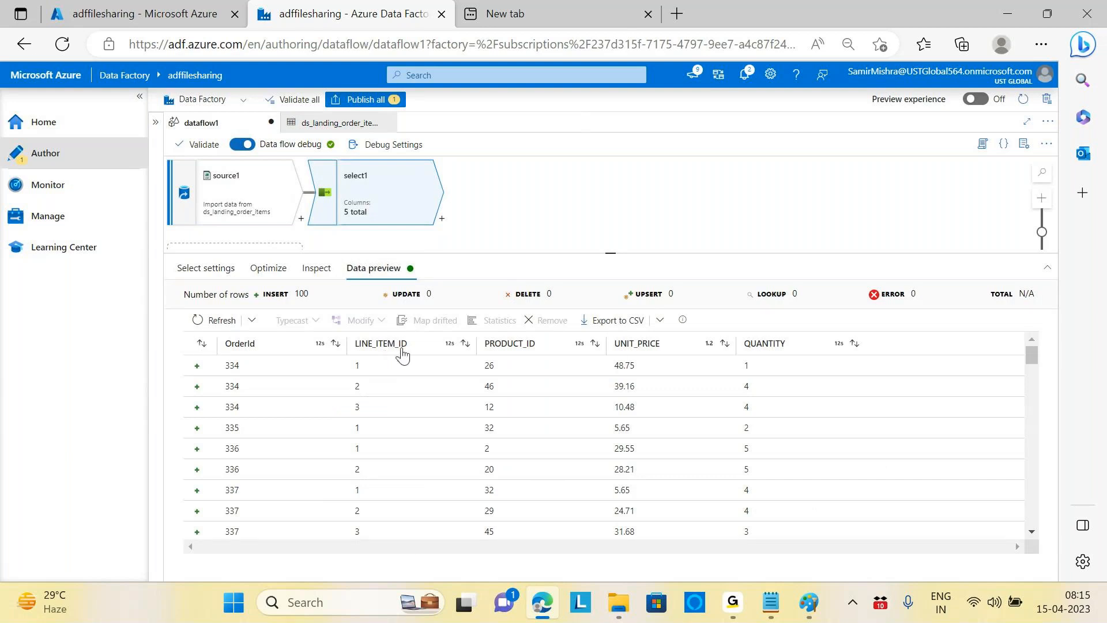
{"action": "left_click", "coordinate": [215, 320]}
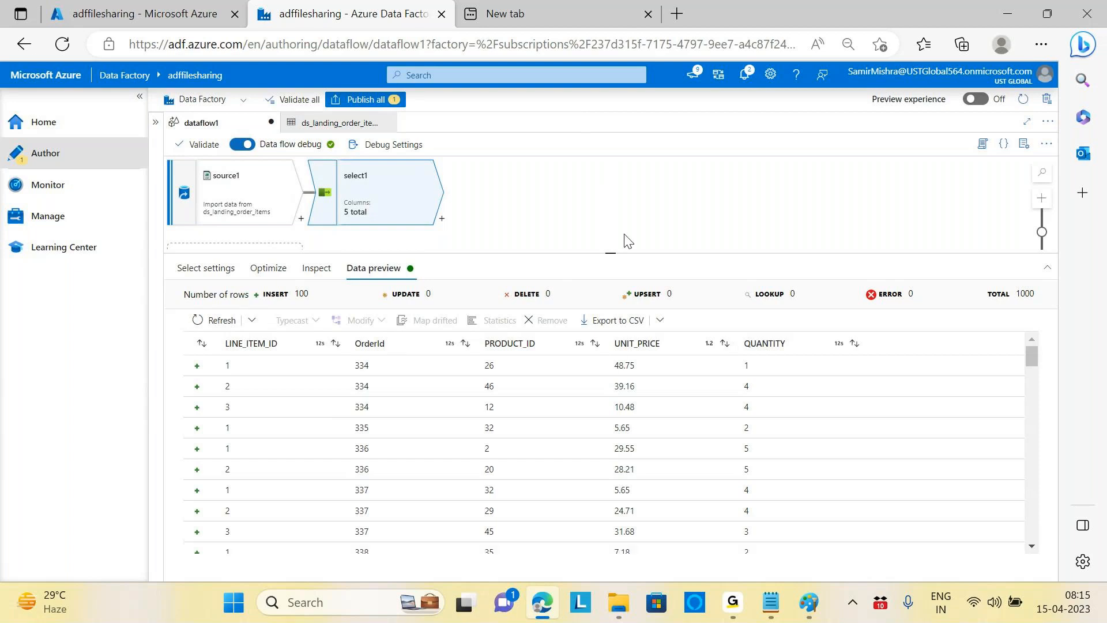
Step: Add a rule-based mapping to select1 and delete the five fixed mappings, LINE_ITEM_ID through QUANTITY
{"action": "left_click", "coordinate": [202, 269]}
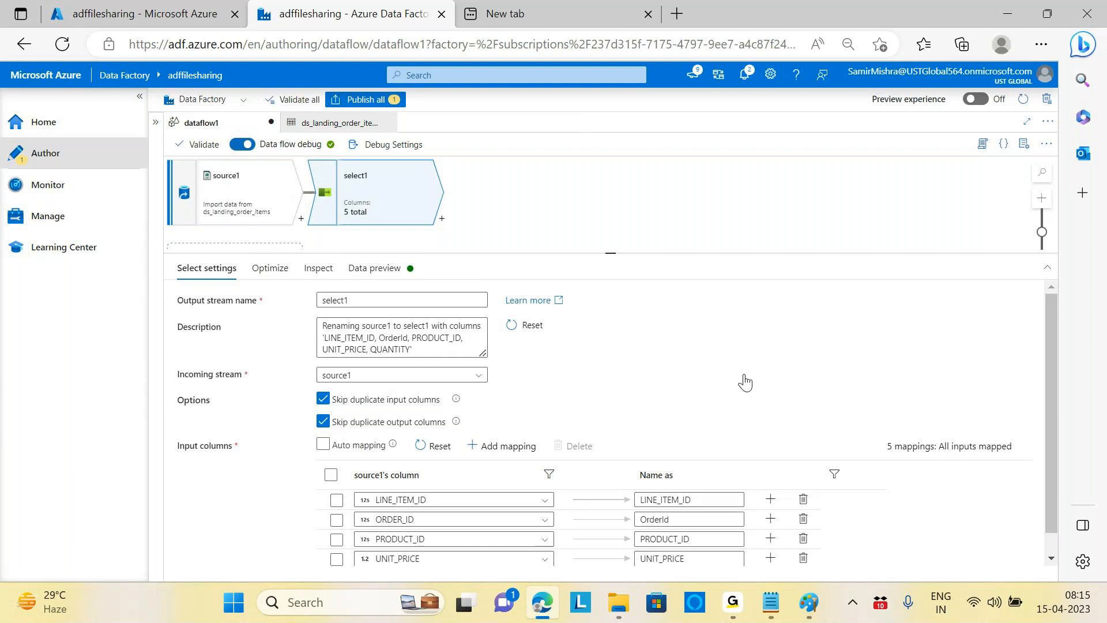
{"action": "scroll", "coordinate": [745, 382], "scroll_direction": "down", "scroll_amount": 1}
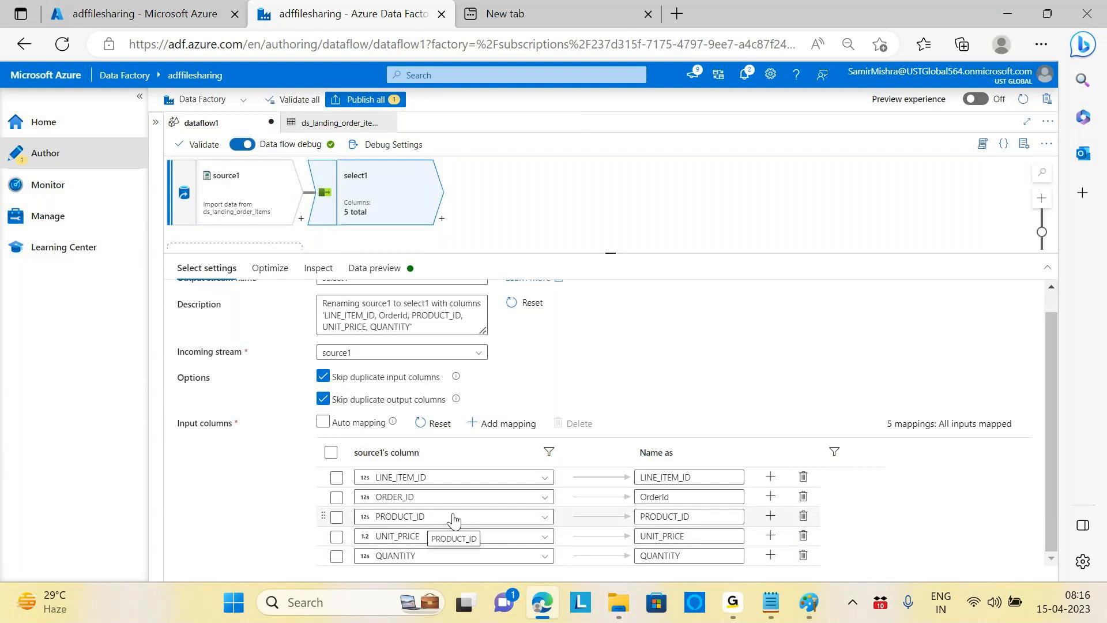
{"action": "left_click", "coordinate": [506, 431]}
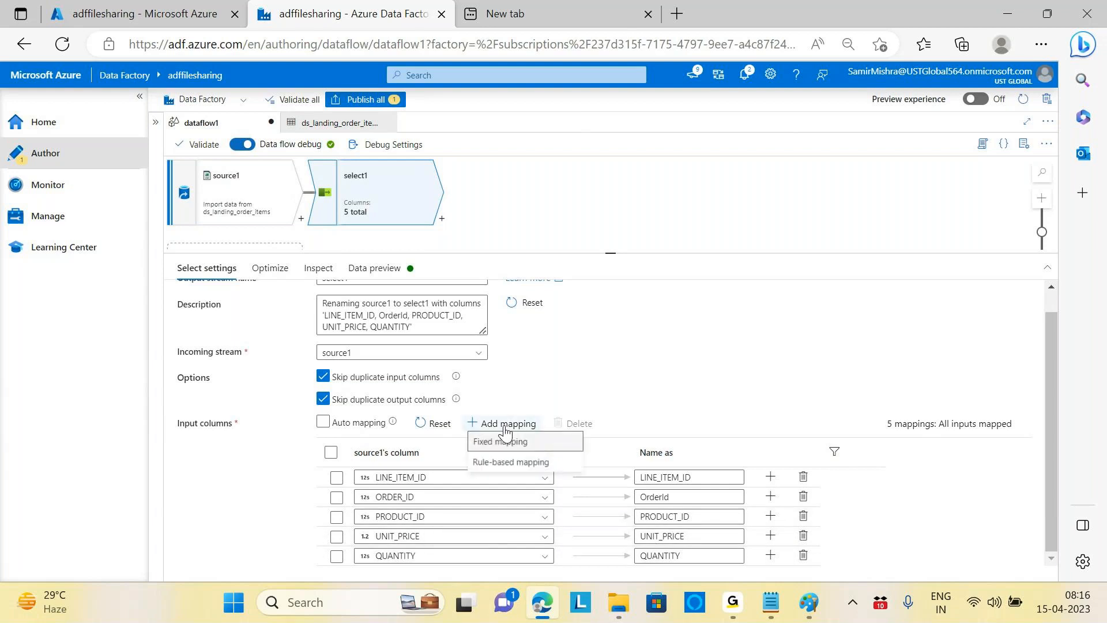
{"action": "left_click", "coordinate": [523, 467]}
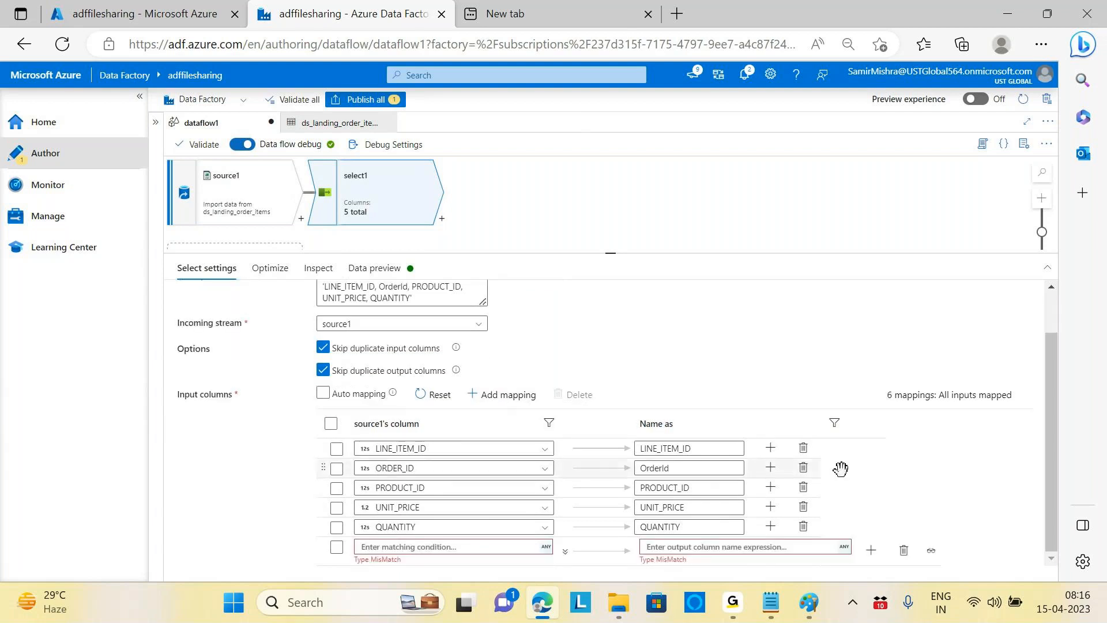
{"action": "left_click", "coordinate": [803, 449]}
{"action": "left_click", "coordinate": [803, 456]}
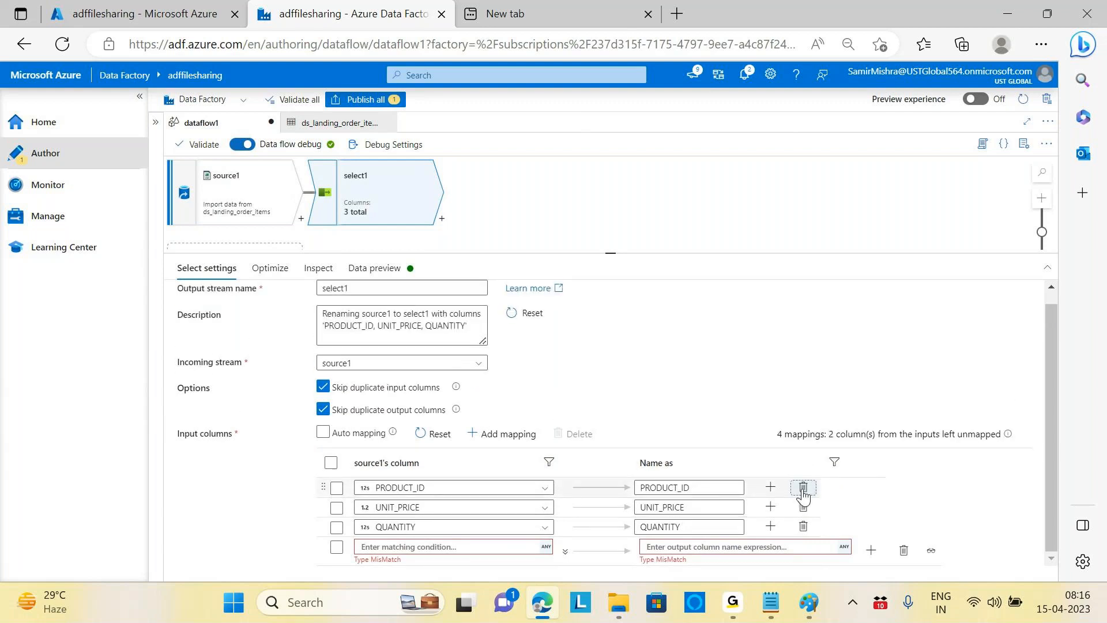
{"action": "left_click", "coordinate": [802, 496]}
{"action": "left_click", "coordinate": [804, 498]}
{"action": "left_click", "coordinate": [804, 501]}
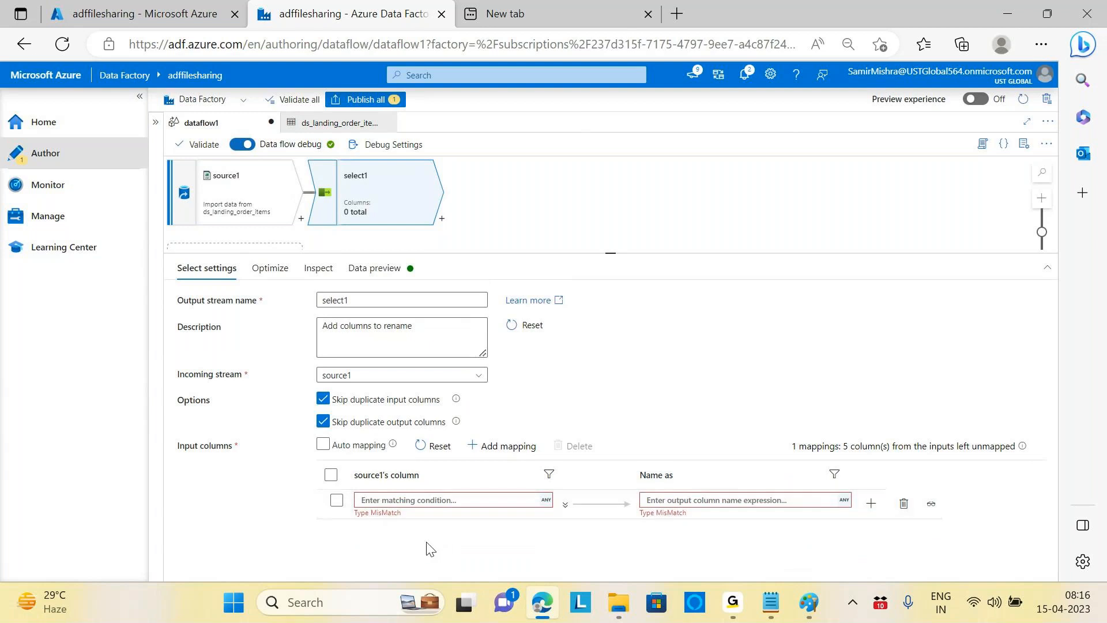
{"action": "left_click", "coordinate": [448, 501]}
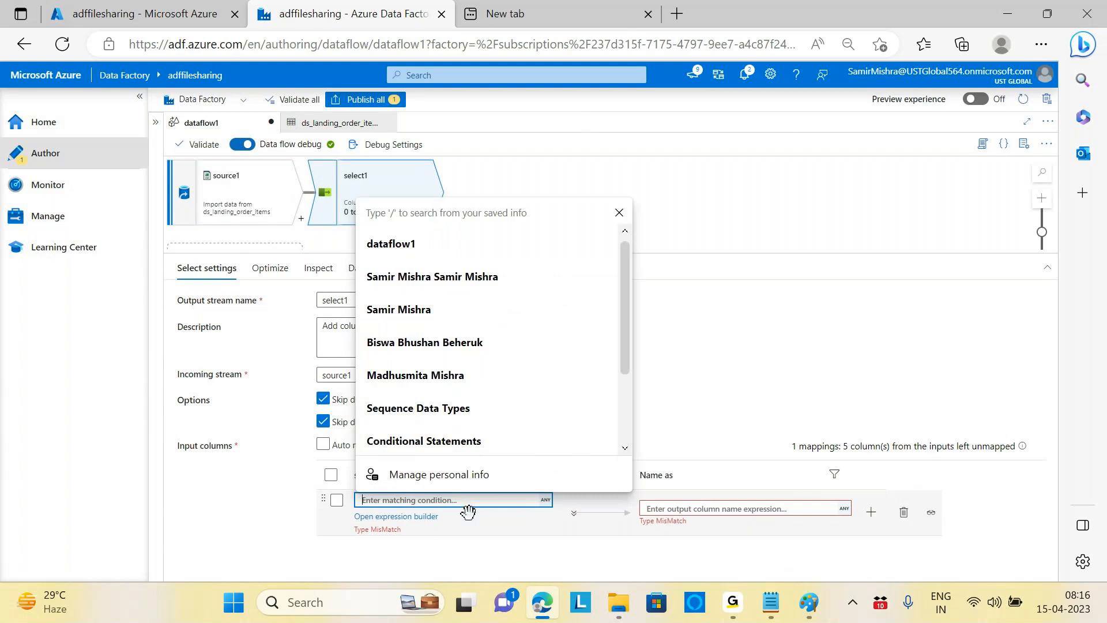
Step: In the expression builder, enter matching condition 1=1 and output name $$, then save
{"action": "left_click", "coordinate": [424, 517]}
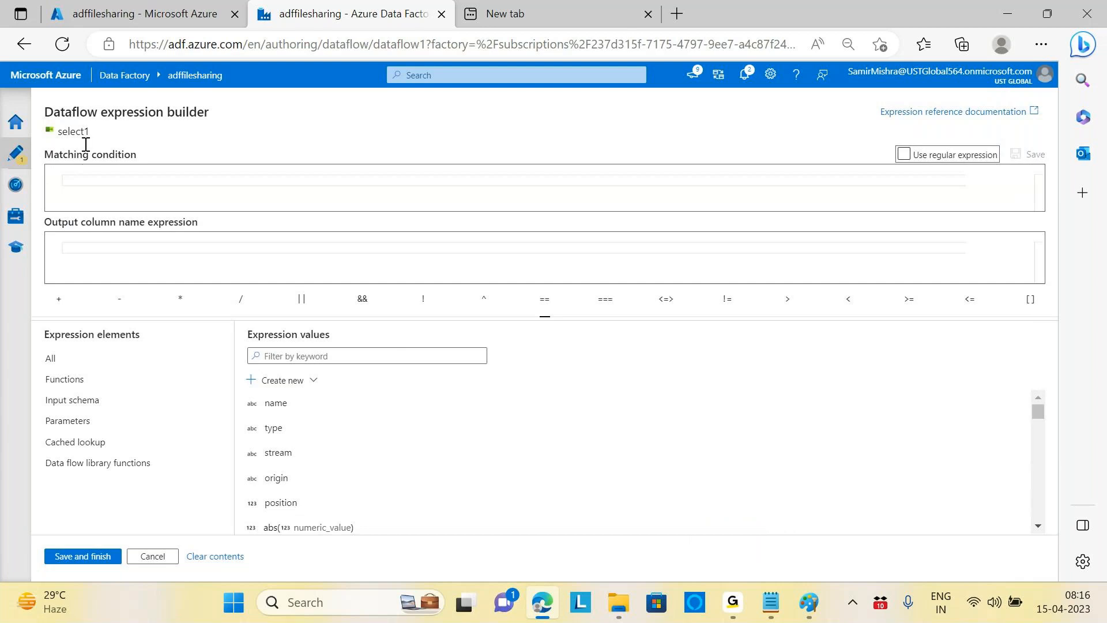
{"action": "left_click", "coordinate": [126, 182]}
{"action": "left_click", "coordinate": [108, 256]}
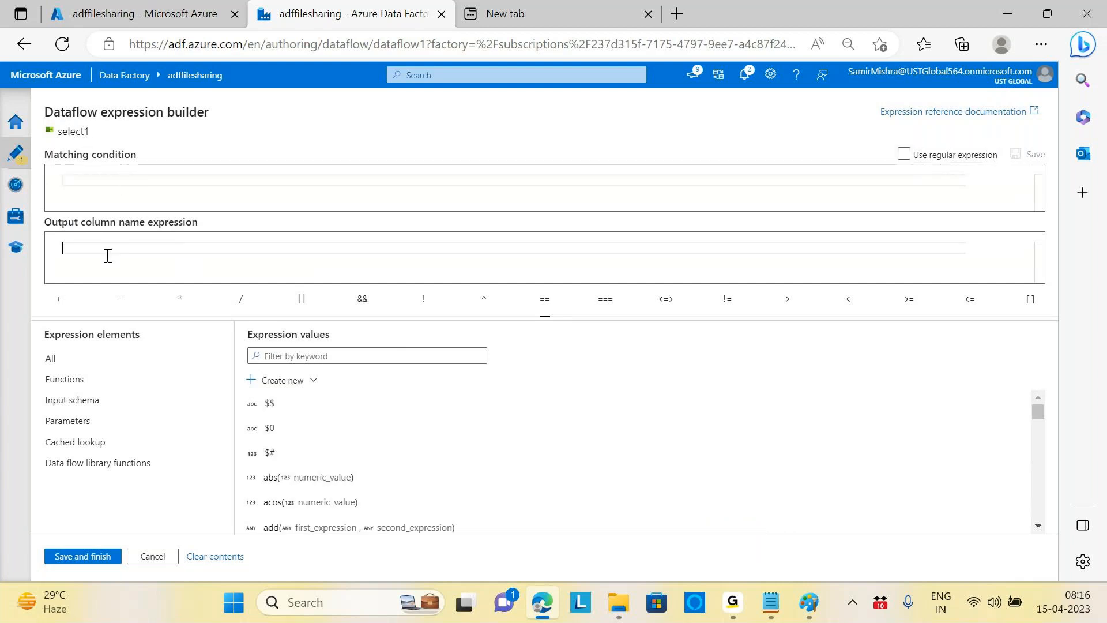
{"action": "left_click", "coordinate": [156, 185]}
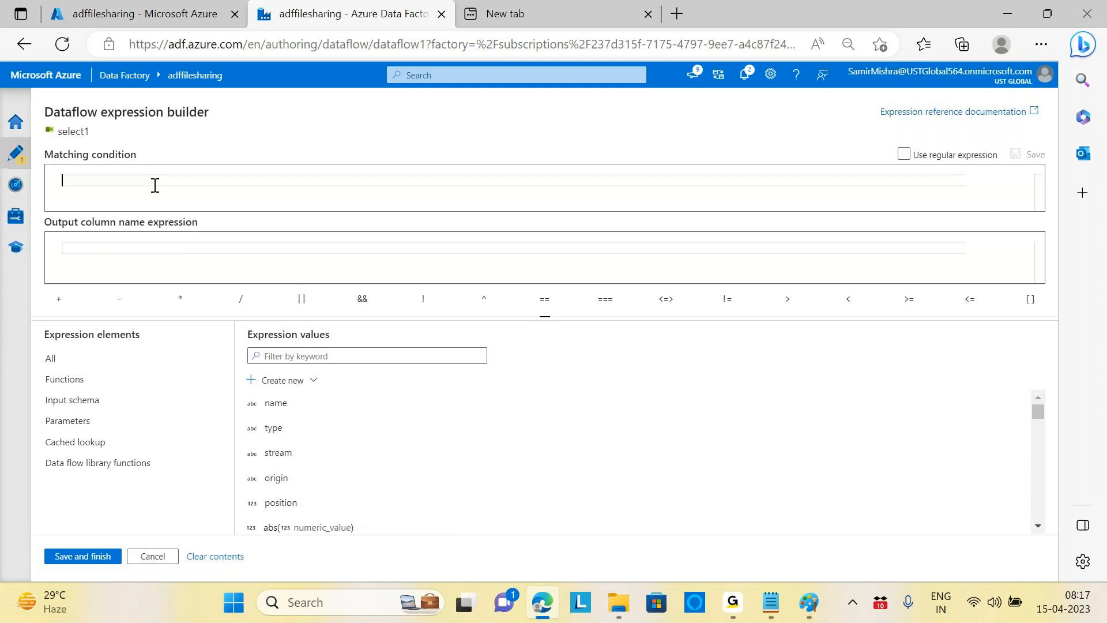
{"action": "type", "text": "1=1"}
{"action": "left_click", "coordinate": [131, 248]}
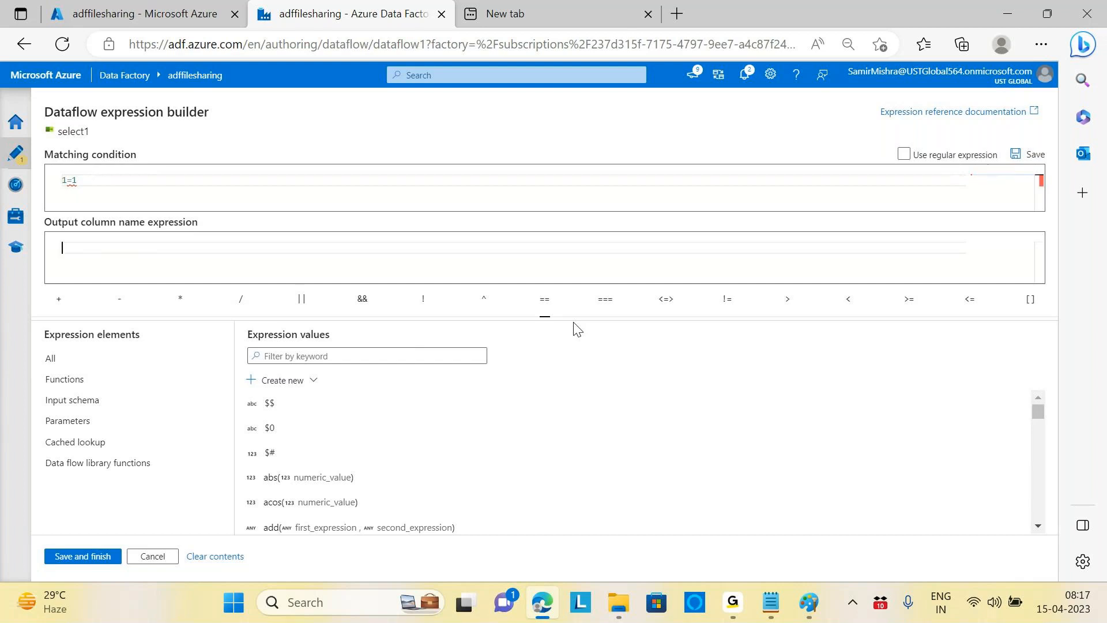
{"action": "type", "text": "$$"}
{"action": "left_click", "coordinate": [81, 557]}
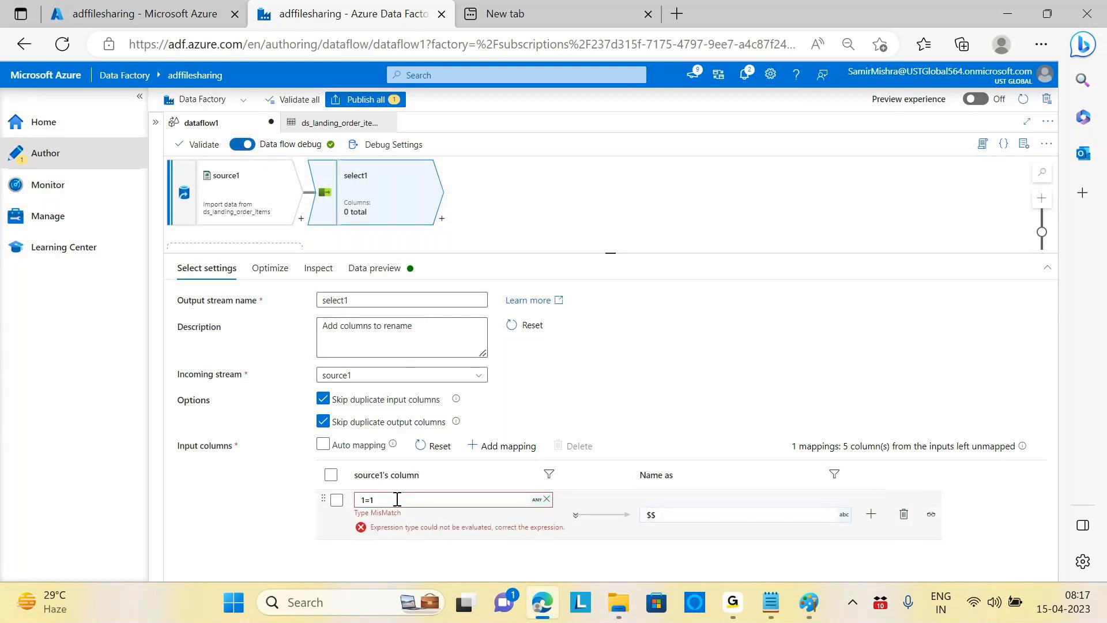
Step: Correct the matching condition from 1=1 to 1==1 and save the rule
{"action": "left_click", "coordinate": [411, 515]}
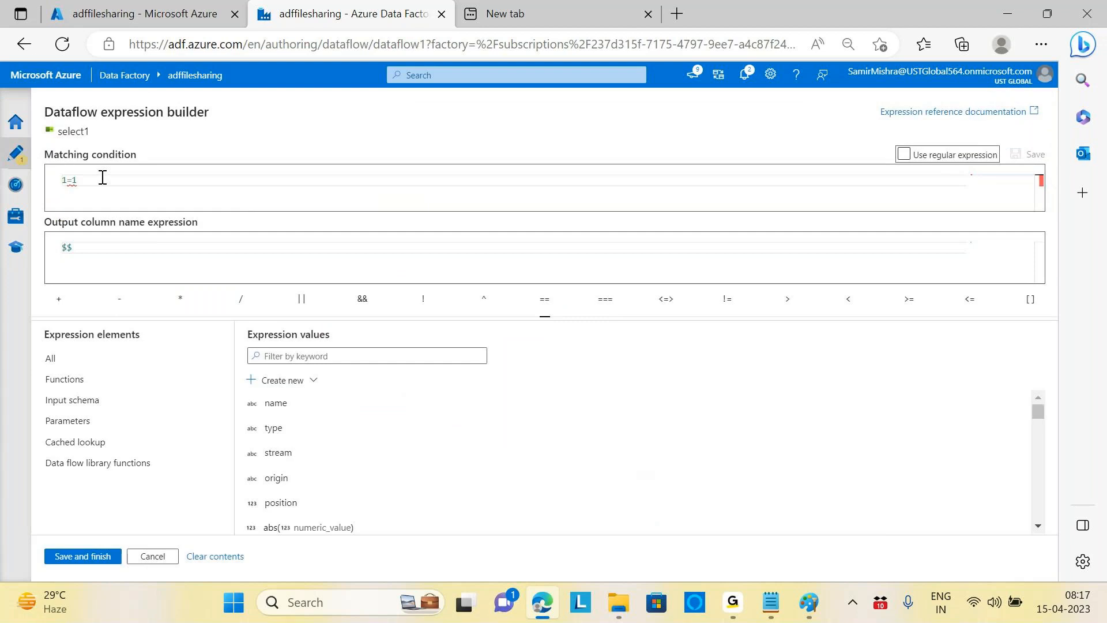
{"action": "left_click", "coordinate": [74, 185]}
{"action": "type", "text": "="}
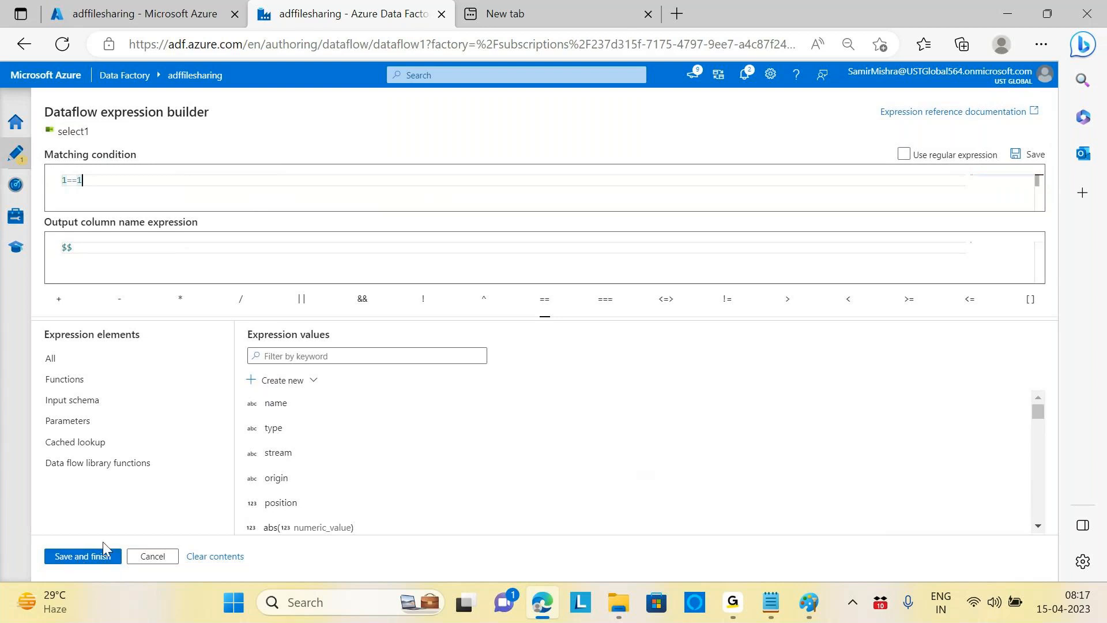
{"action": "left_click", "coordinate": [84, 557]}
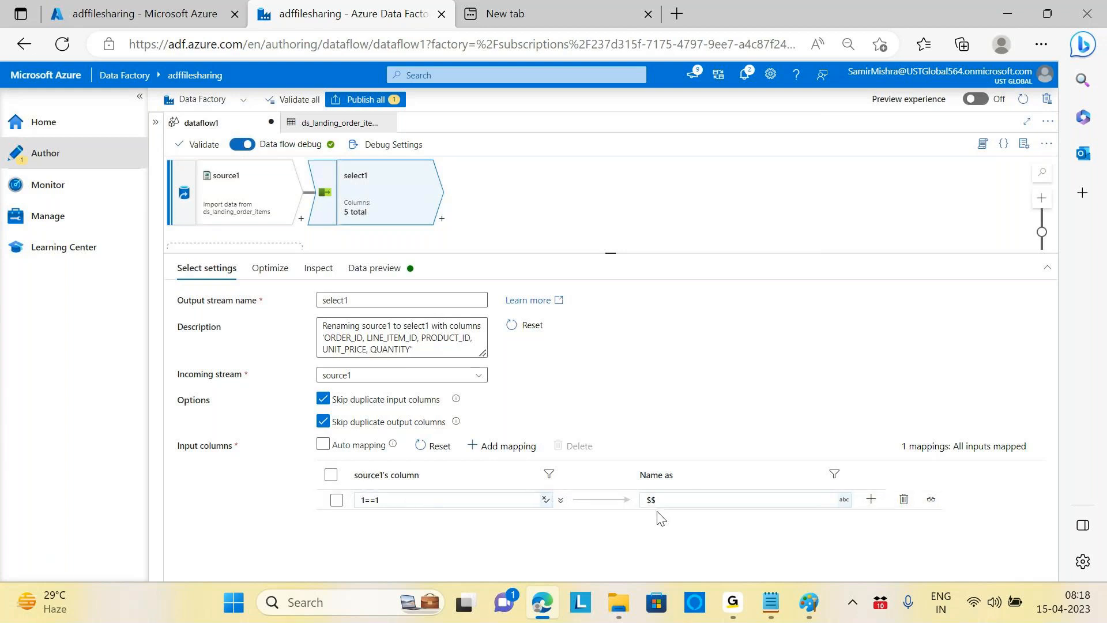
{"action": "left_click", "coordinate": [374, 267]}
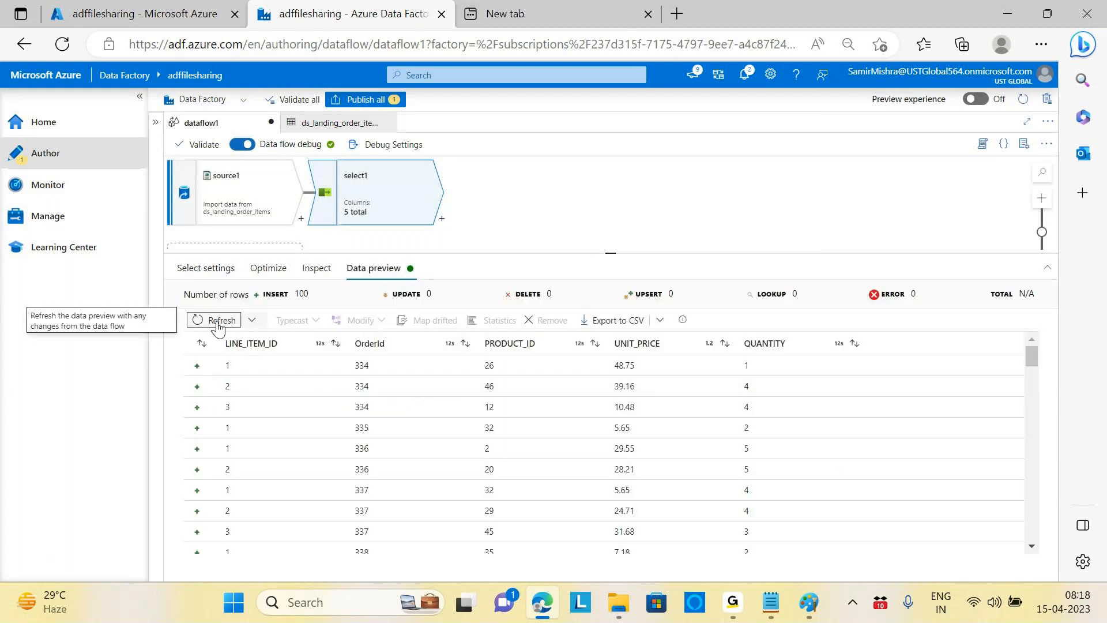
{"action": "left_click", "coordinate": [219, 320]}
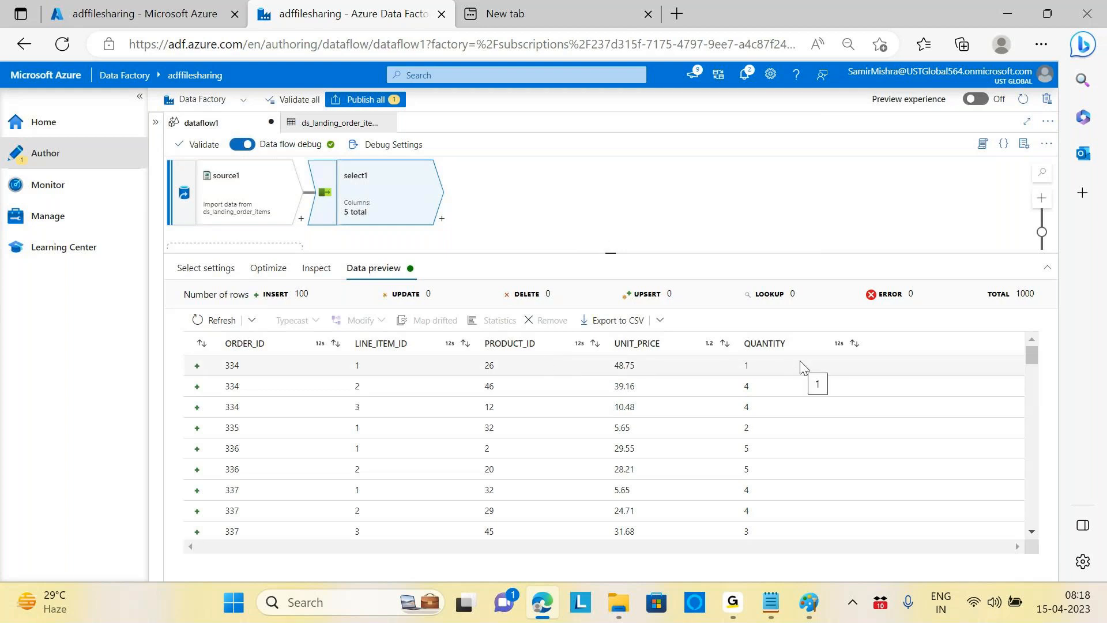
{"action": "left_click", "coordinate": [215, 268]}
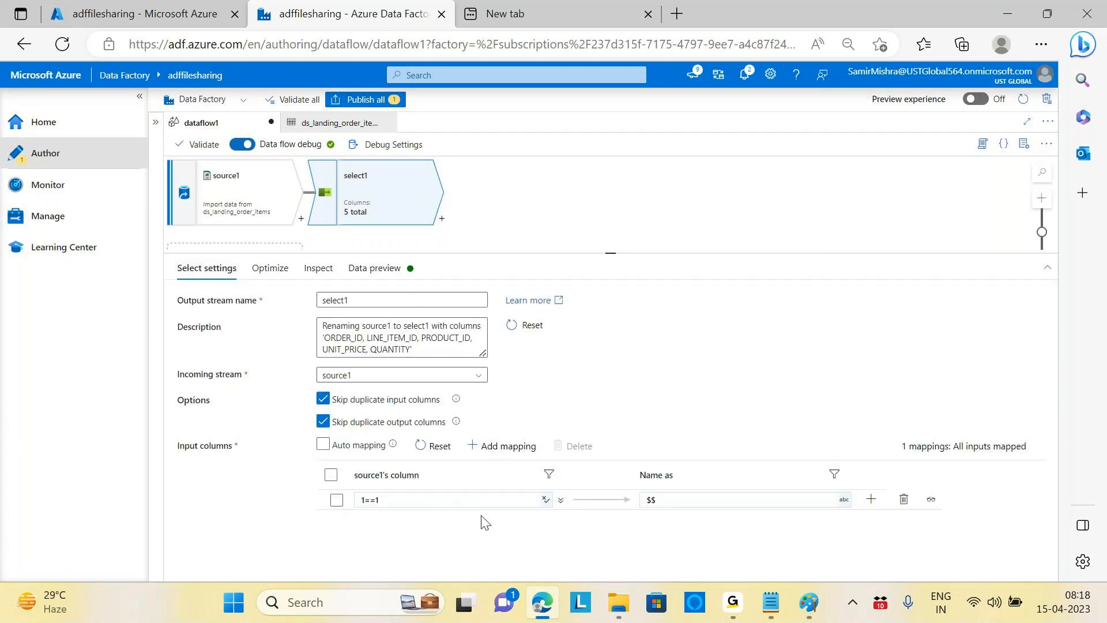
{"action": "left_click", "coordinate": [706, 501]}
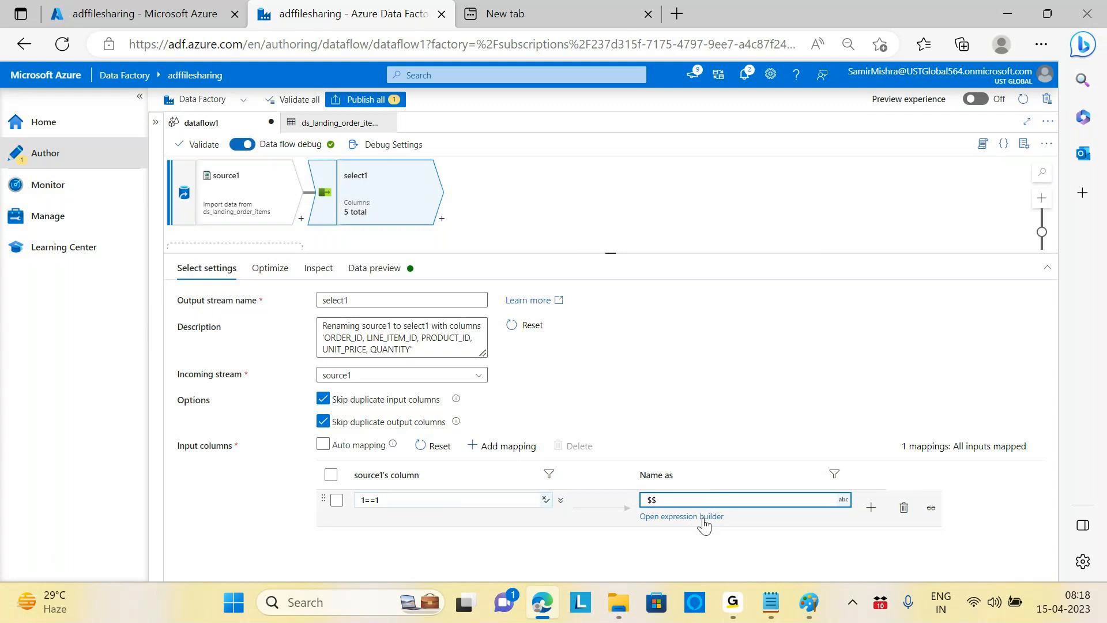
Step: Change the output name expression to $$+'+new' and refresh the preview showing names like ORDER_ID+new
{"action": "left_click", "coordinate": [704, 518]}
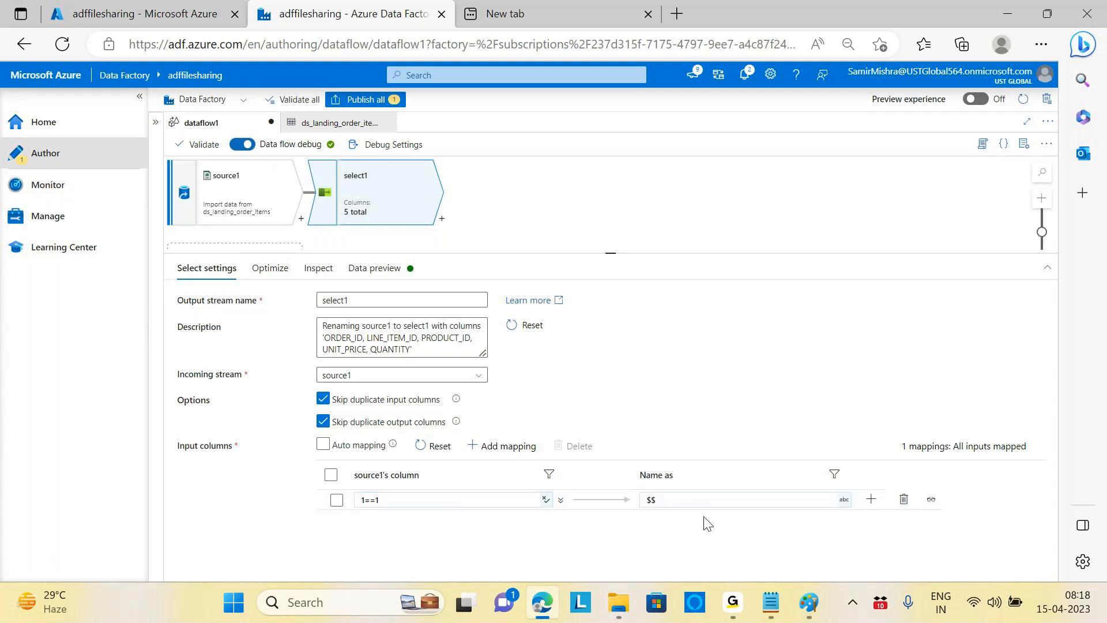
{"action": "left_click", "coordinate": [690, 501]}
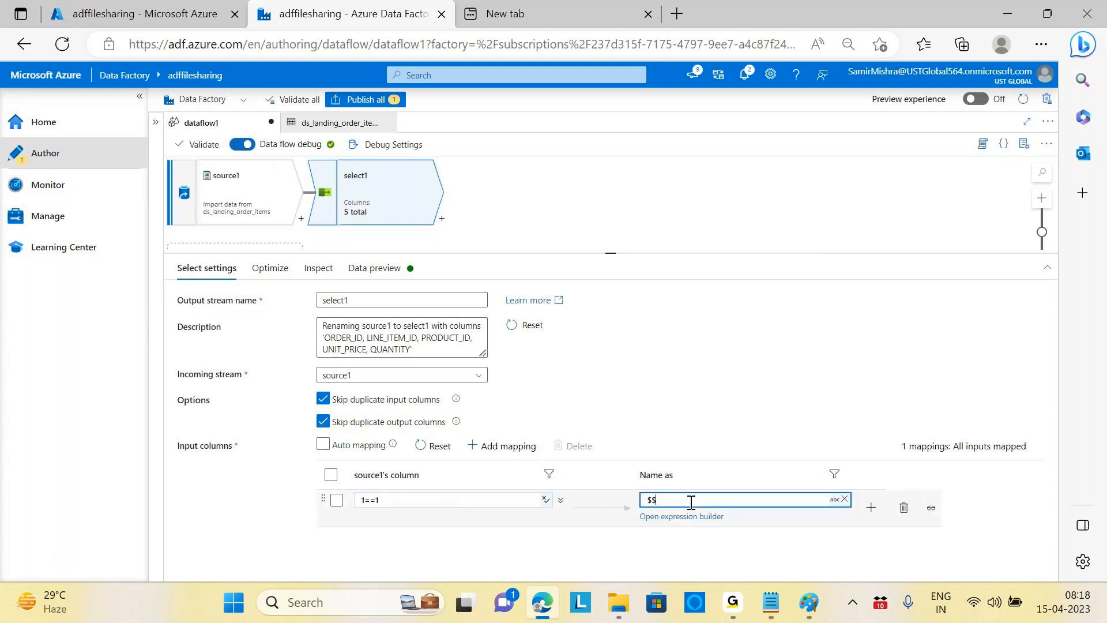
{"action": "left_click", "coordinate": [692, 516]}
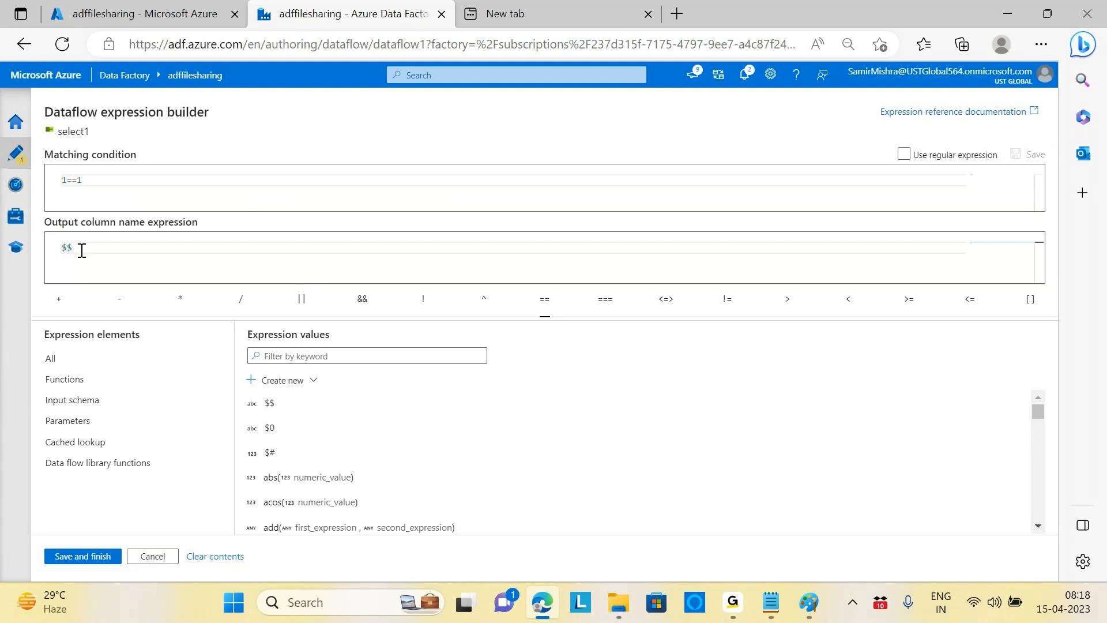
{"action": "type", "text": "+'+new"}
{"action": "left_click", "coordinate": [132, 261]}
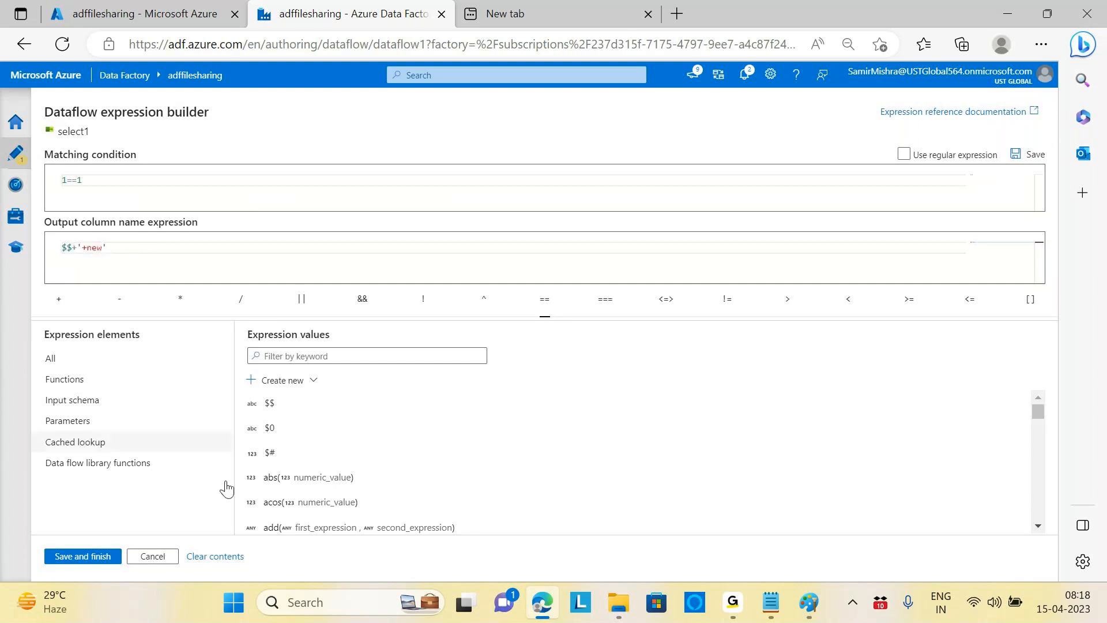
{"action": "left_click", "coordinate": [83, 557]}
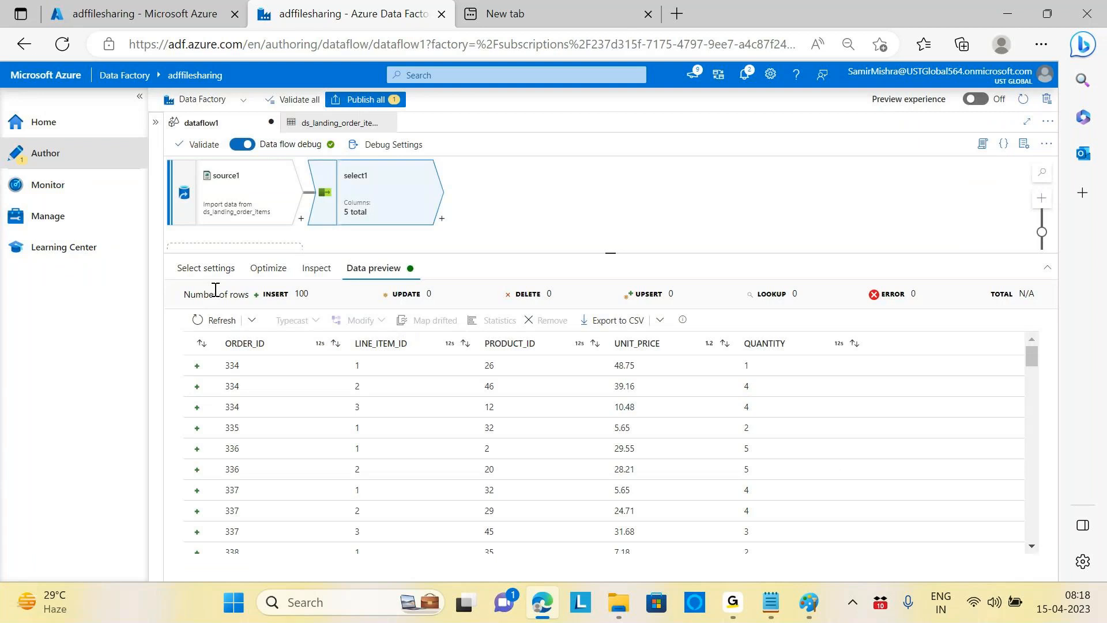
{"action": "left_click", "coordinate": [217, 320]}
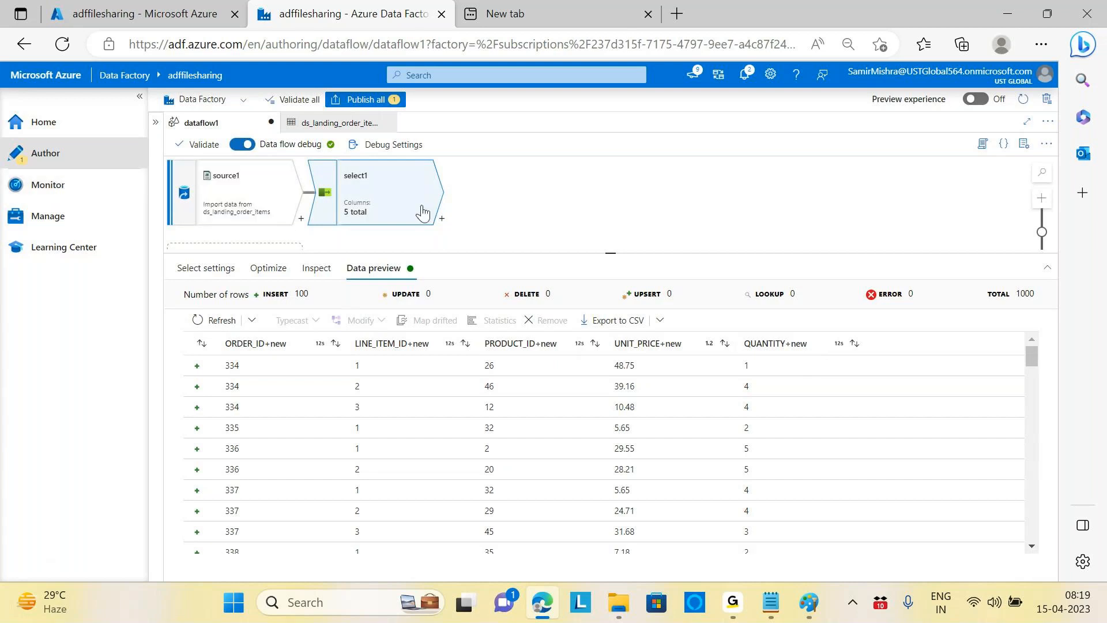
Step: Change select1's Name as expression to $$+'_new' and save it
{"action": "left_click", "coordinate": [208, 268]}
{"action": "left_click", "coordinate": [743, 502]}
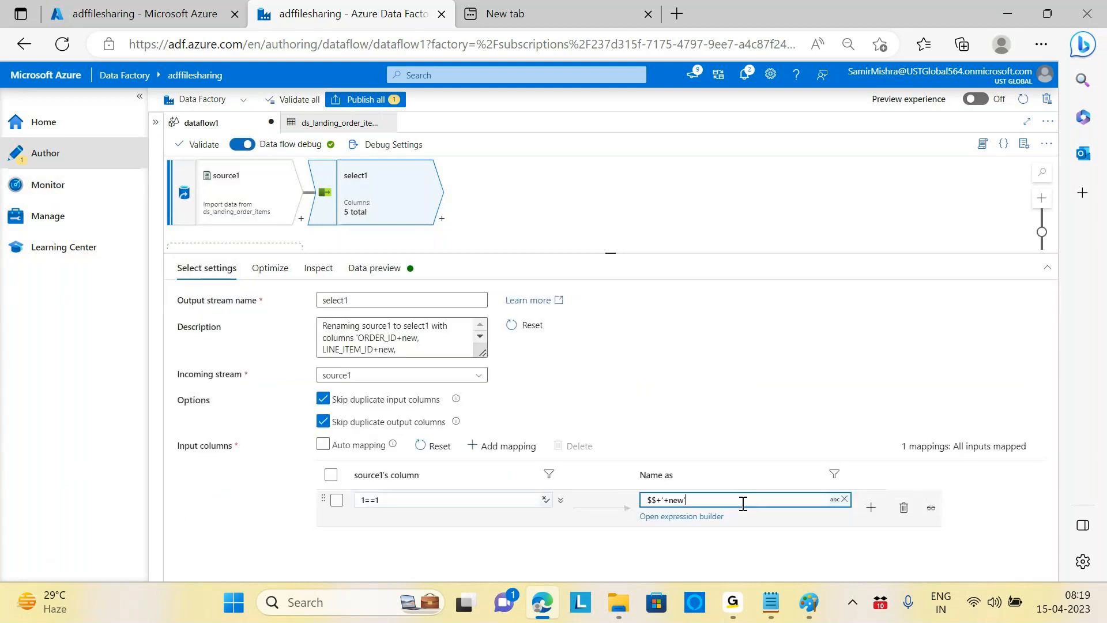
{"action": "left_click", "coordinate": [685, 517]}
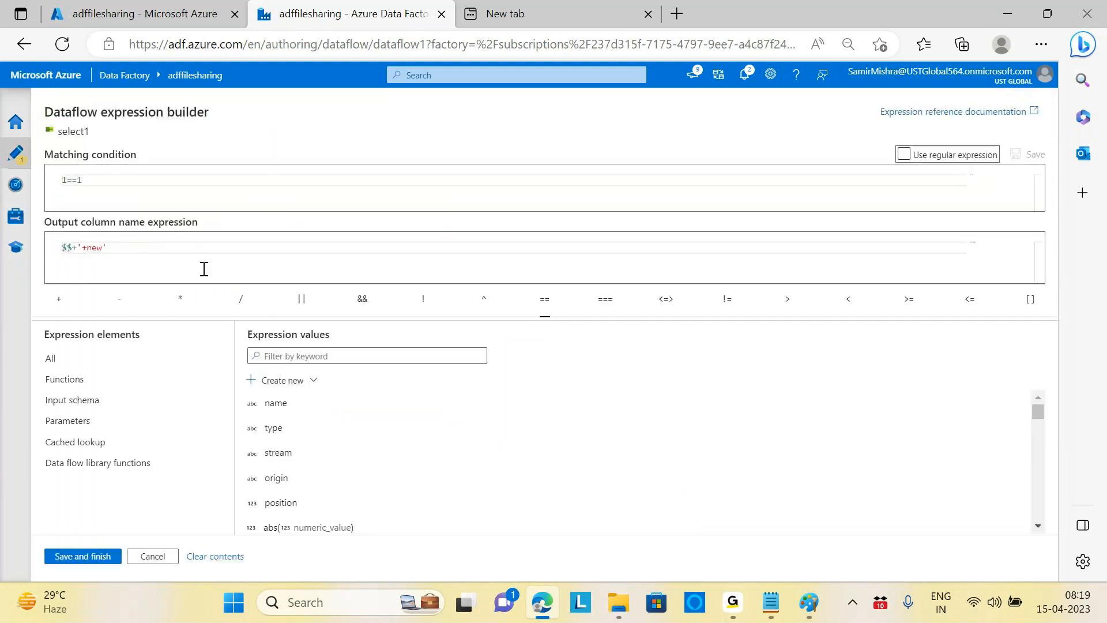
{"action": "left_click", "coordinate": [84, 247]}
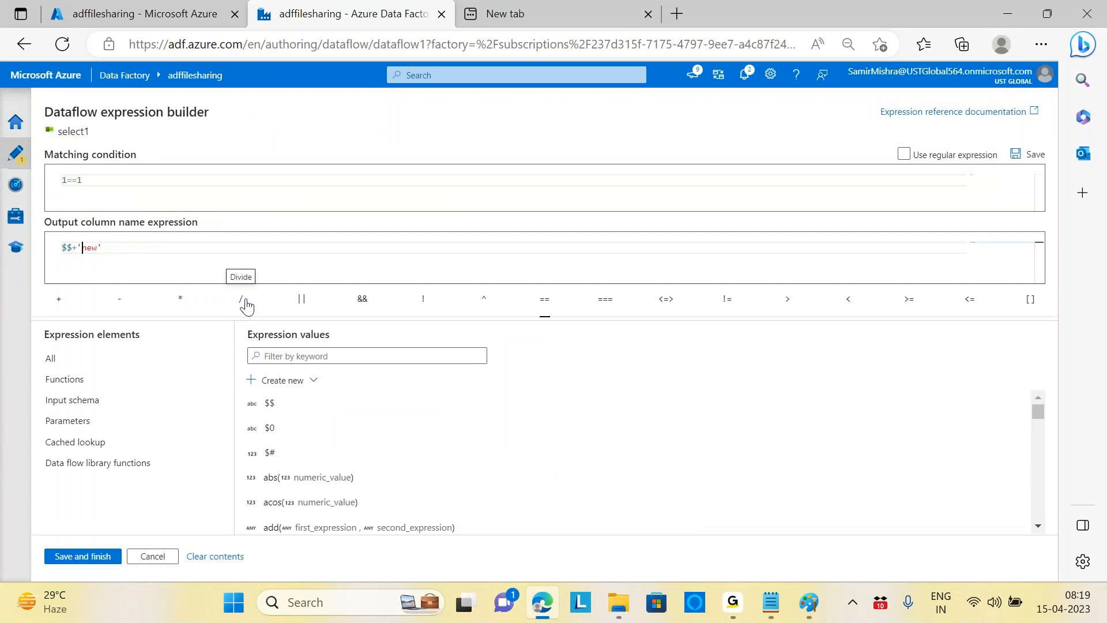
{"action": "type", "text": "_"}
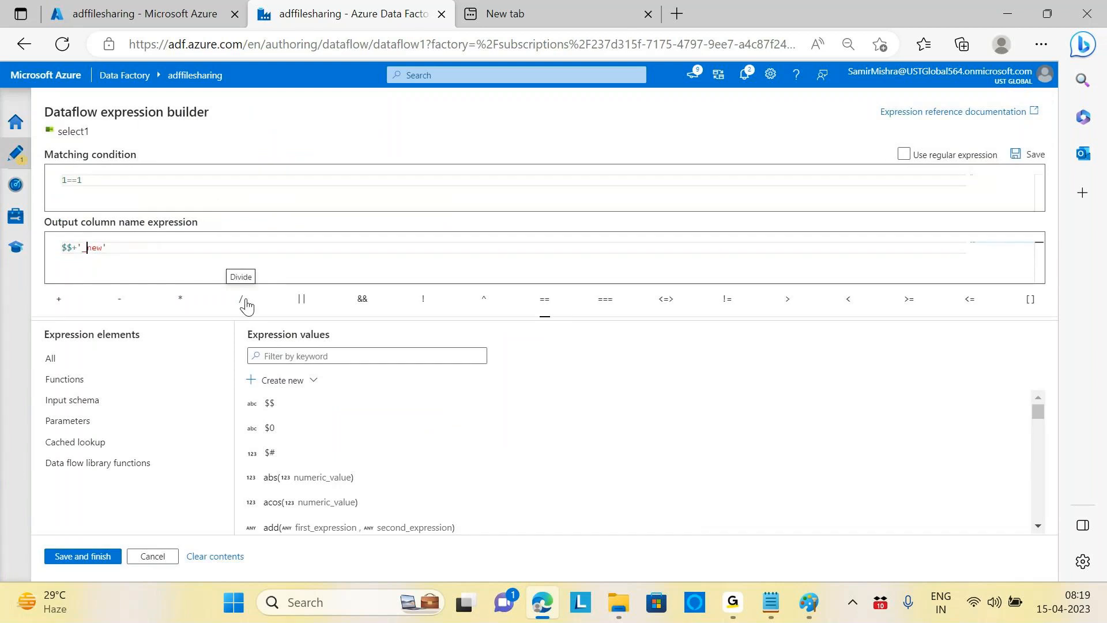
{"action": "left_click", "coordinate": [94, 561]}
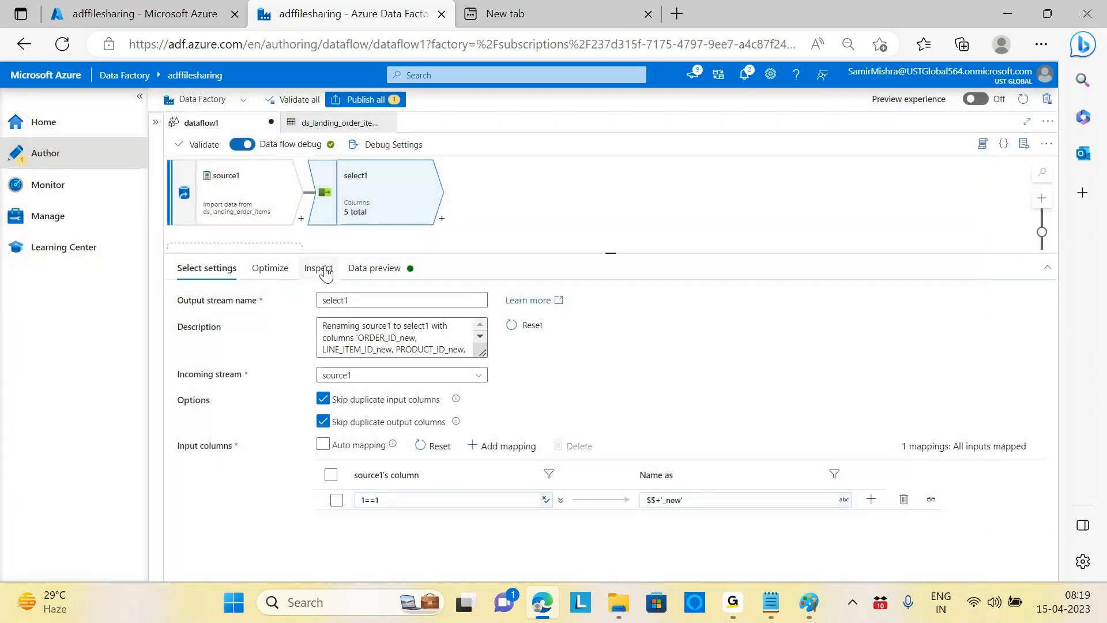
Step: Refresh select1's Data preview to show columns like ORDER_ID_new
{"action": "left_click", "coordinate": [381, 270]}
{"action": "left_click", "coordinate": [198, 319]}
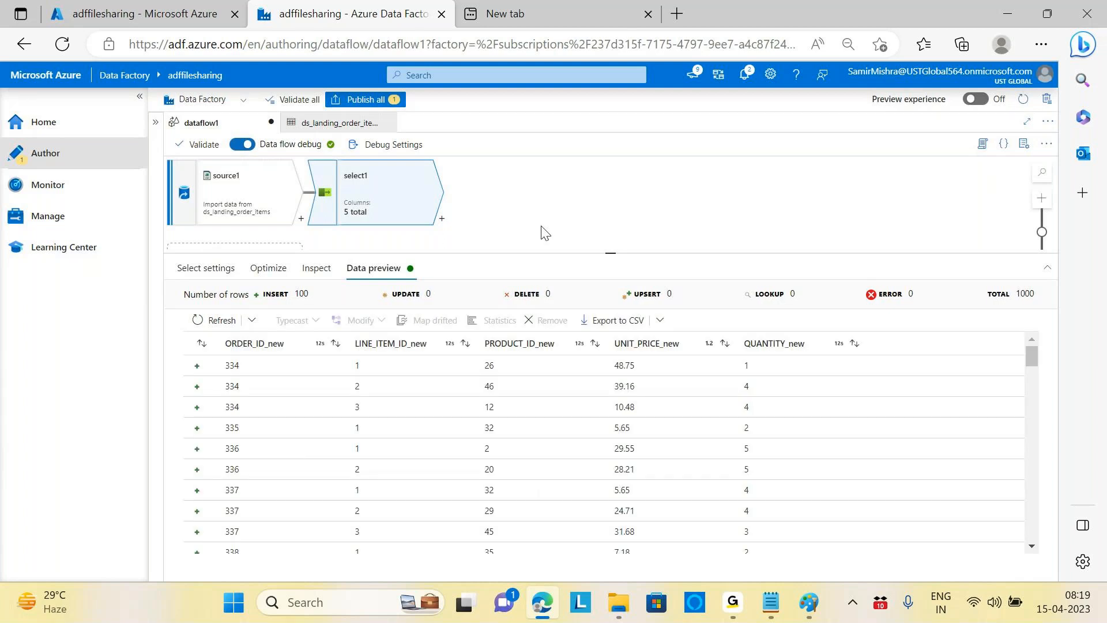
{"action": "left_click", "coordinate": [196, 268]}
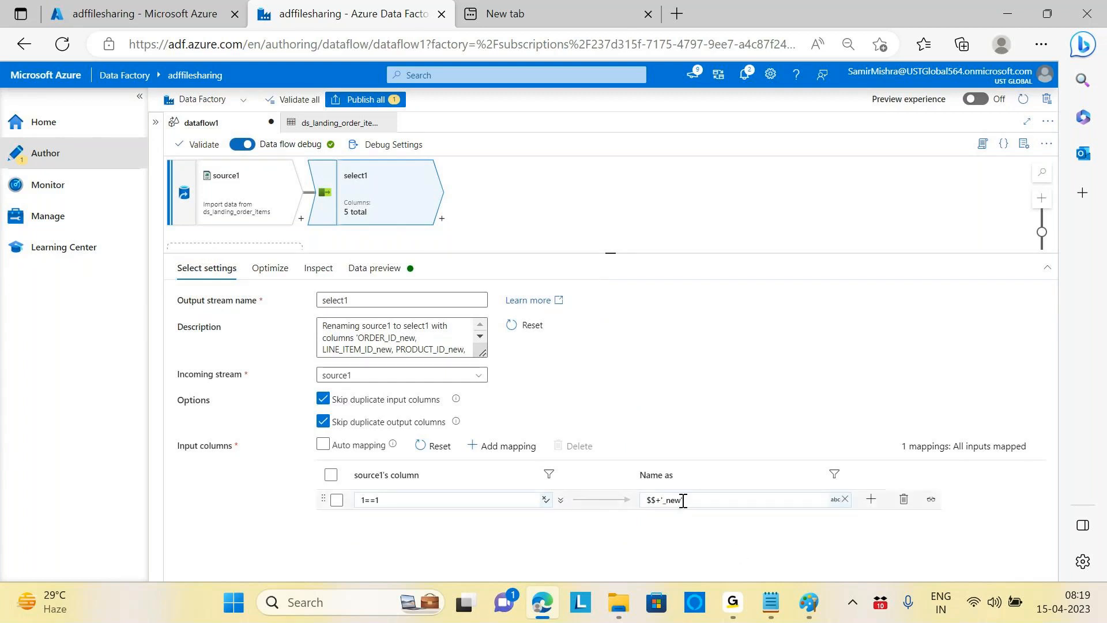
{"action": "left_click", "coordinate": [375, 268]}
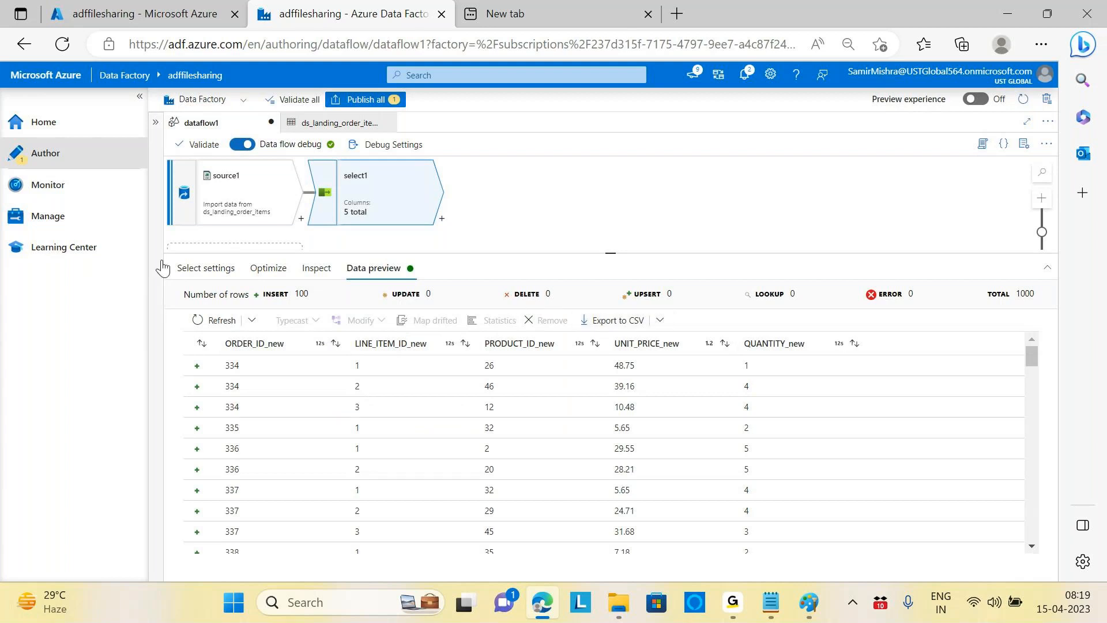
Step: Open select1's Name as expression in the editor and delete the _new suffix
{"action": "left_click", "coordinate": [205, 268]}
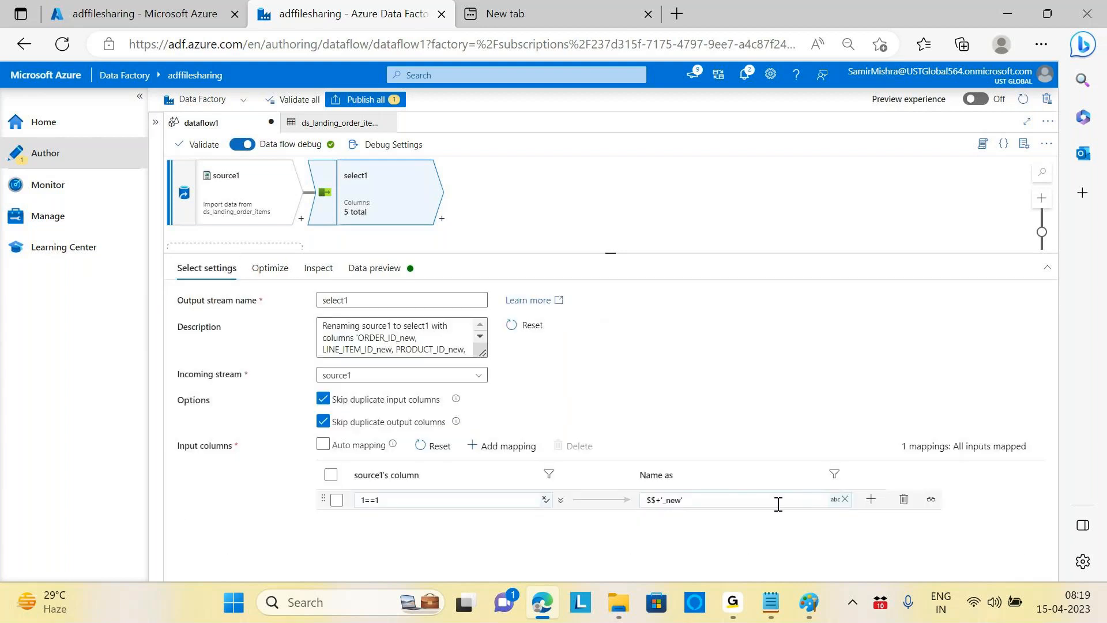
{"action": "left_click", "coordinate": [778, 504]}
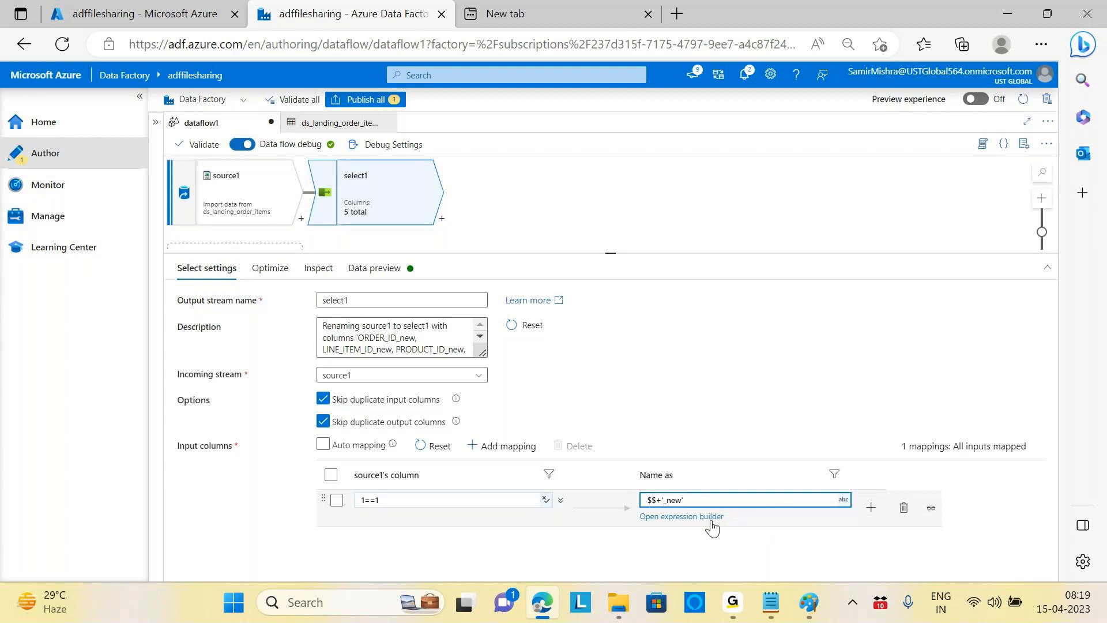
{"action": "left_click", "coordinate": [711, 518]}
{"action": "left_click", "coordinate": [150, 255]}
{"action": "key", "text": "BackSpace"}
{"action": "key", "text": "BackSpace"}
{"action": "key", "text": "BackSpace"}
{"action": "key", "text": "BackSpace"}
{"action": "key", "text": "BackSpace"}
Step: Make the name expression lower($$), save it, and refresh the preview
{"action": "left_click", "coordinate": [64, 248]}
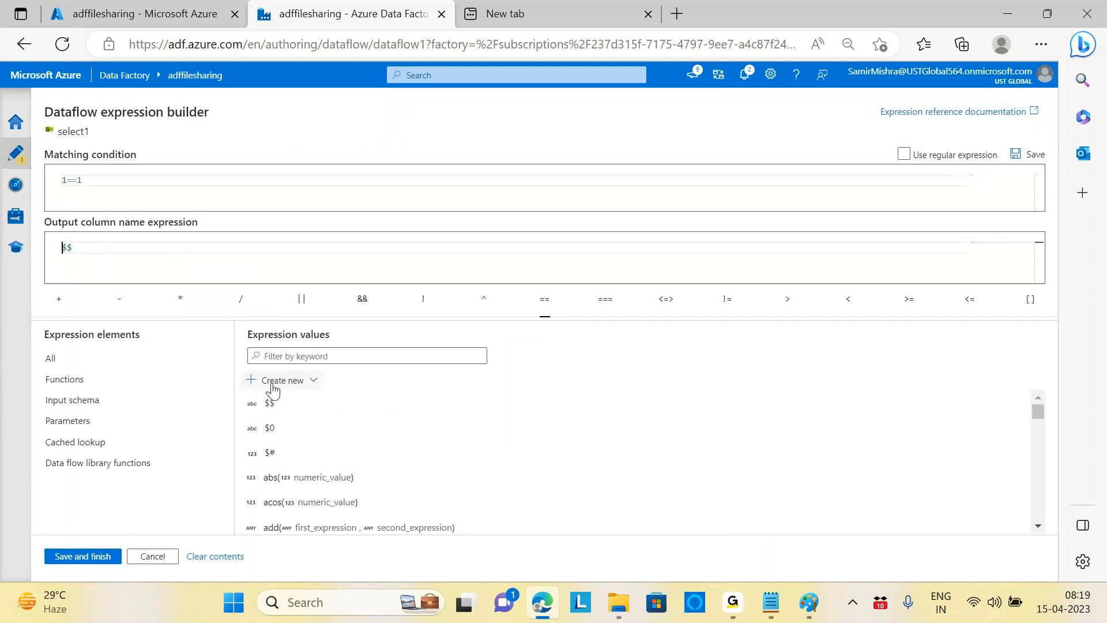
{"action": "type", "text": "lower("}
{"action": "left_click", "coordinate": [109, 248]}
{"action": "type", "text": ")"}
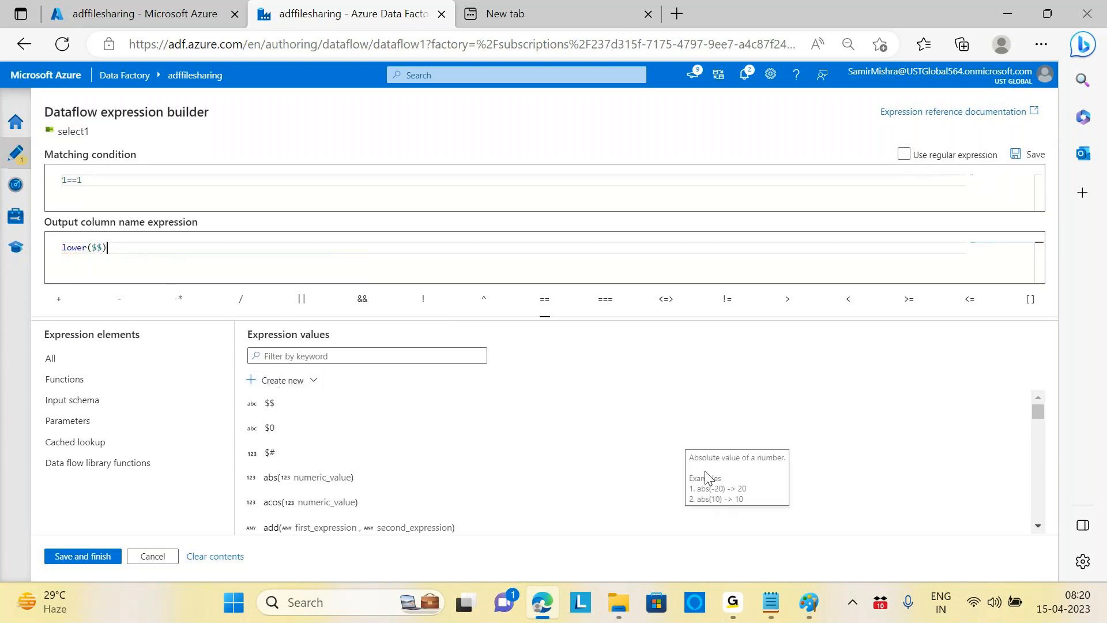
{"action": "left_click", "coordinate": [84, 556]}
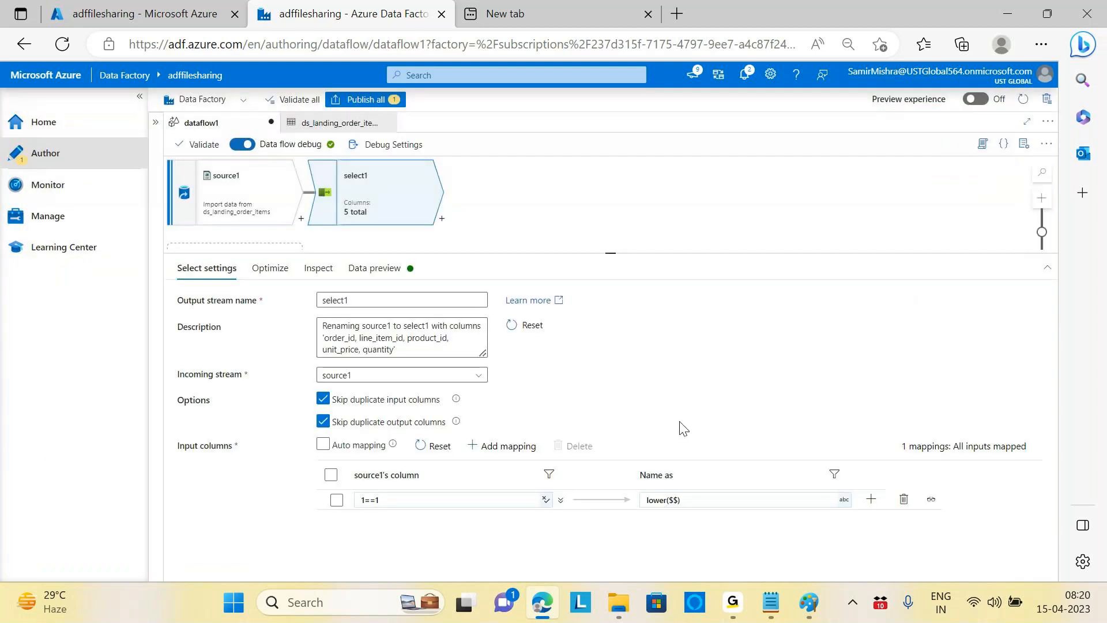
{"action": "left_click", "coordinate": [374, 267]}
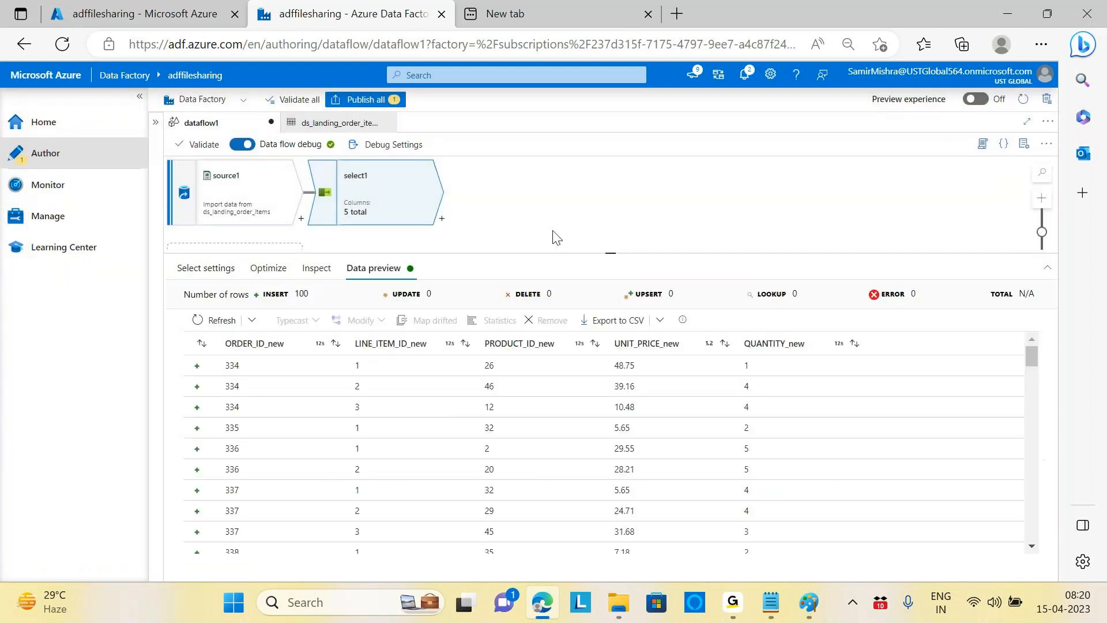
{"action": "left_click", "coordinate": [218, 320]}
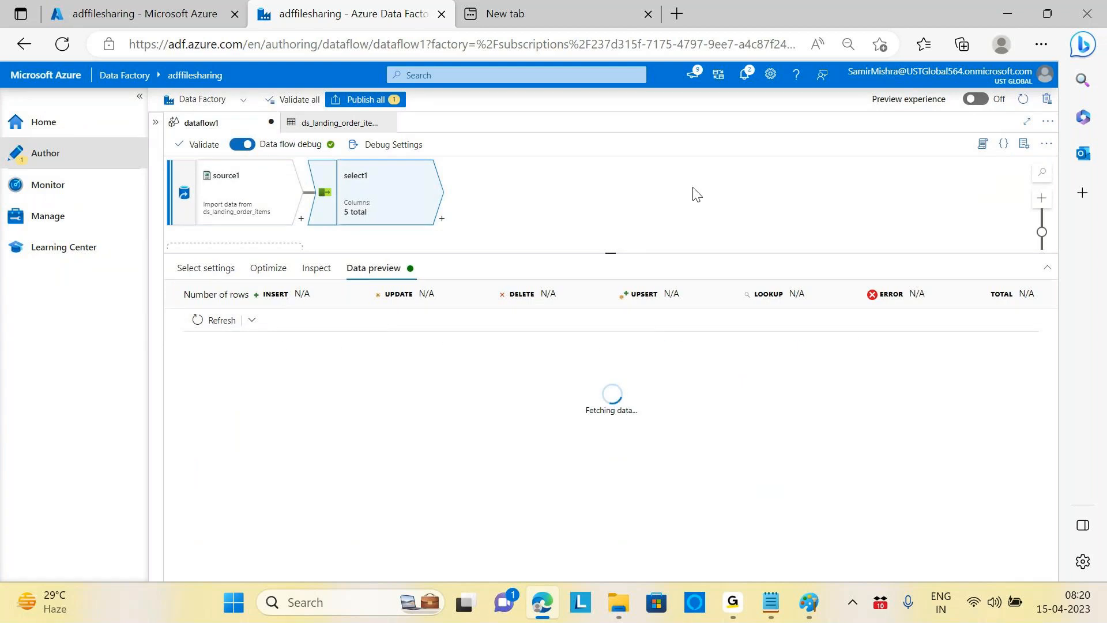
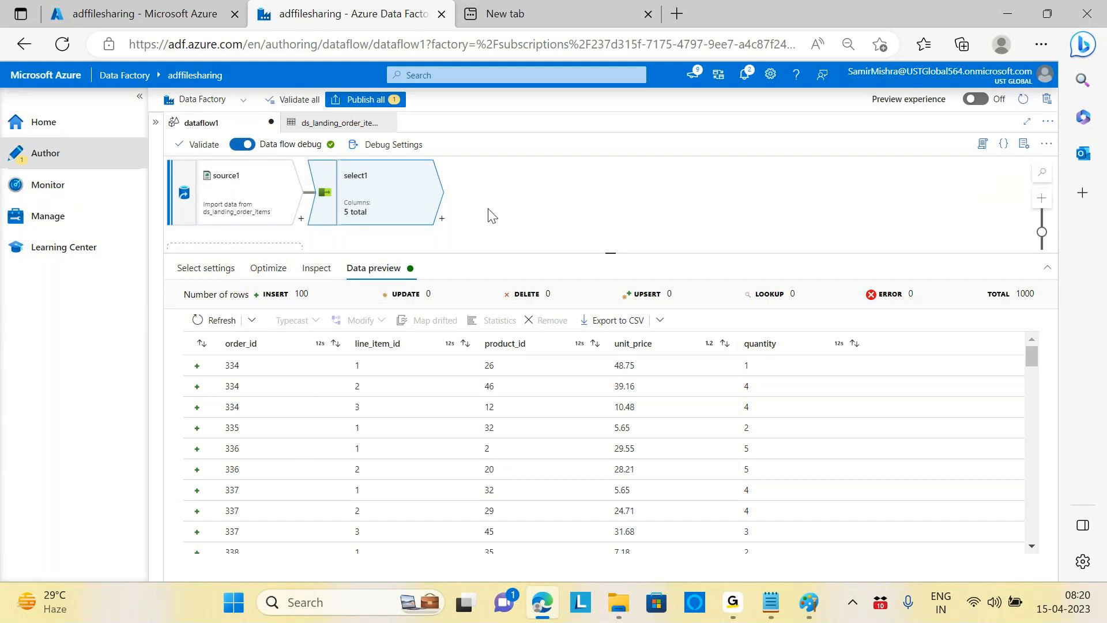
Step: Compare source1's uppercase column preview with select1's 1==1 → lower($$) Select settings
{"action": "left_click", "coordinate": [230, 193]}
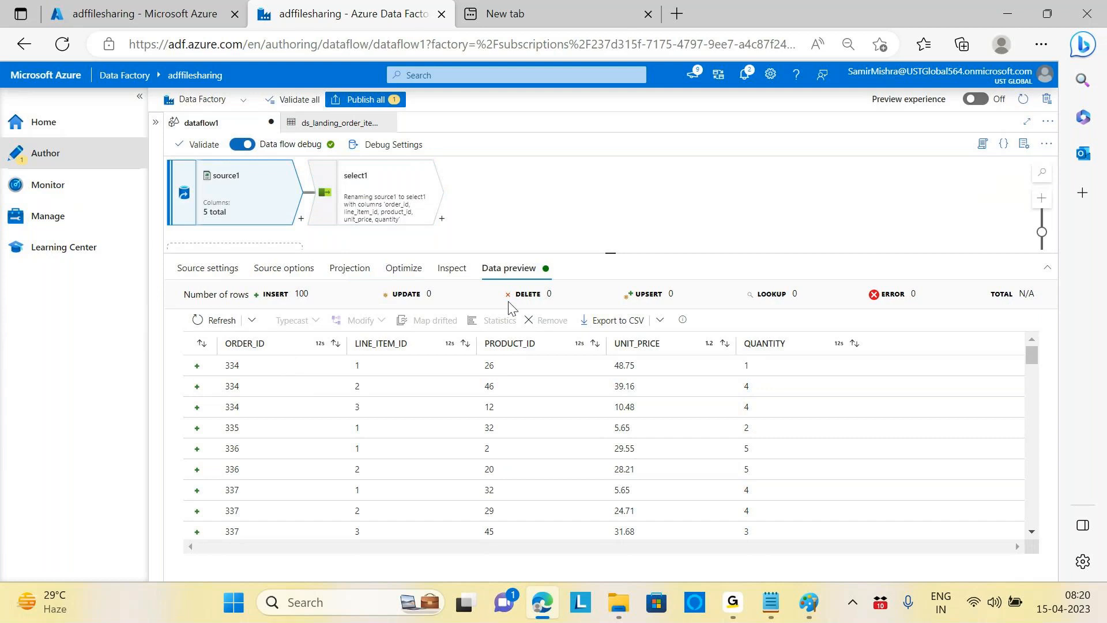
{"action": "left_click", "coordinate": [375, 190]}
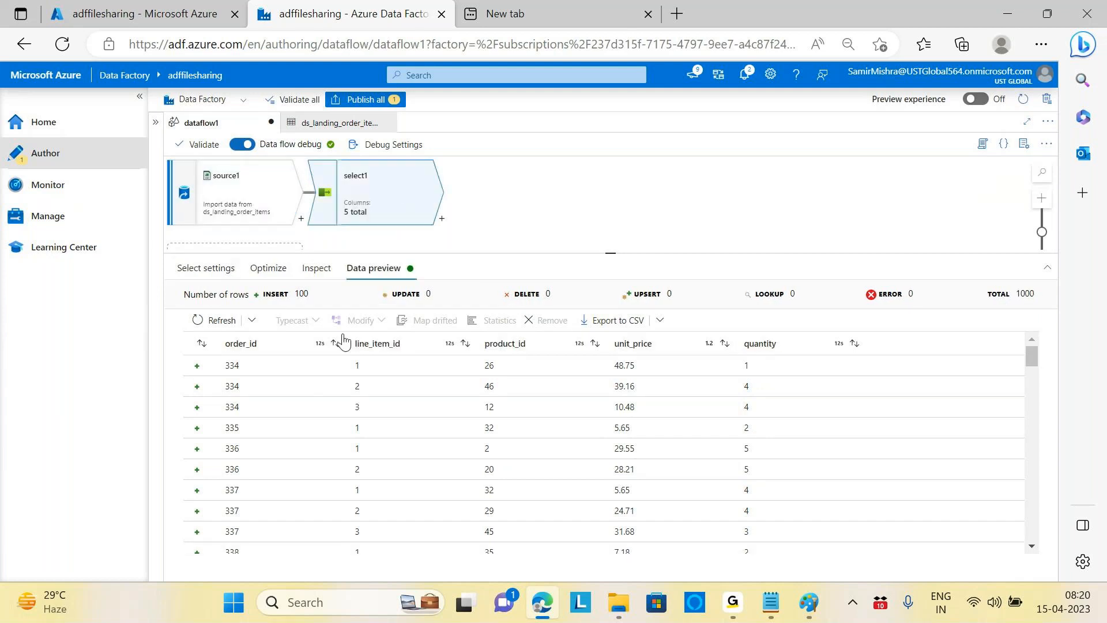
{"action": "left_click", "coordinate": [213, 269]}
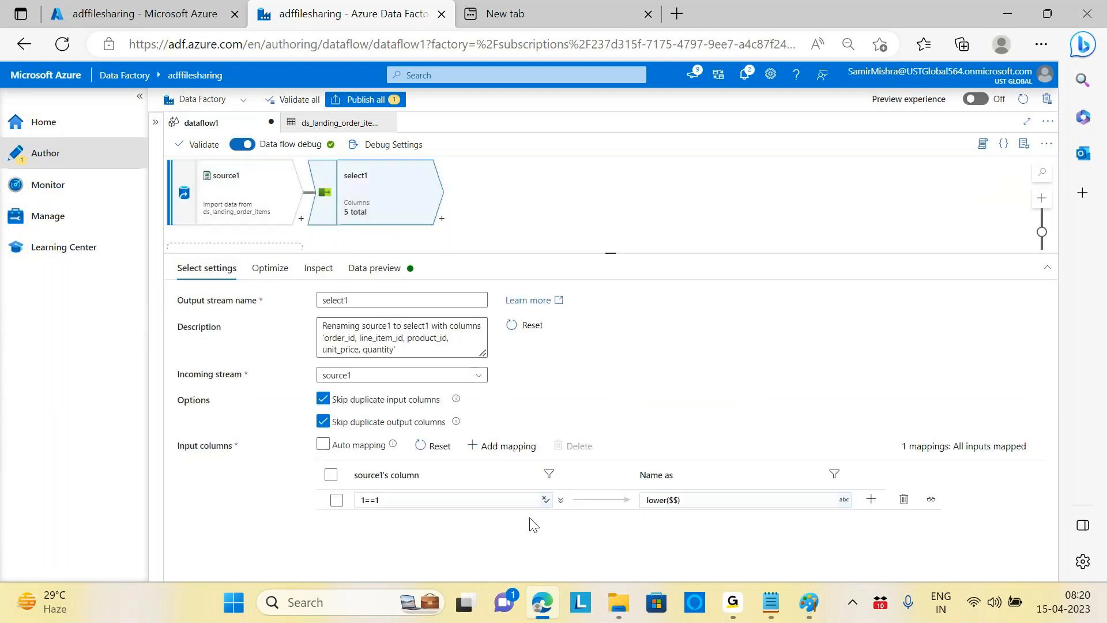
Step: Open the Dataflow expression builder on the 1==1 condition and lower($$) name expression
{"action": "left_click", "coordinate": [448, 501]}
{"action": "left_click", "coordinate": [411, 518]}
{"action": "left_click", "coordinate": [441, 506]}
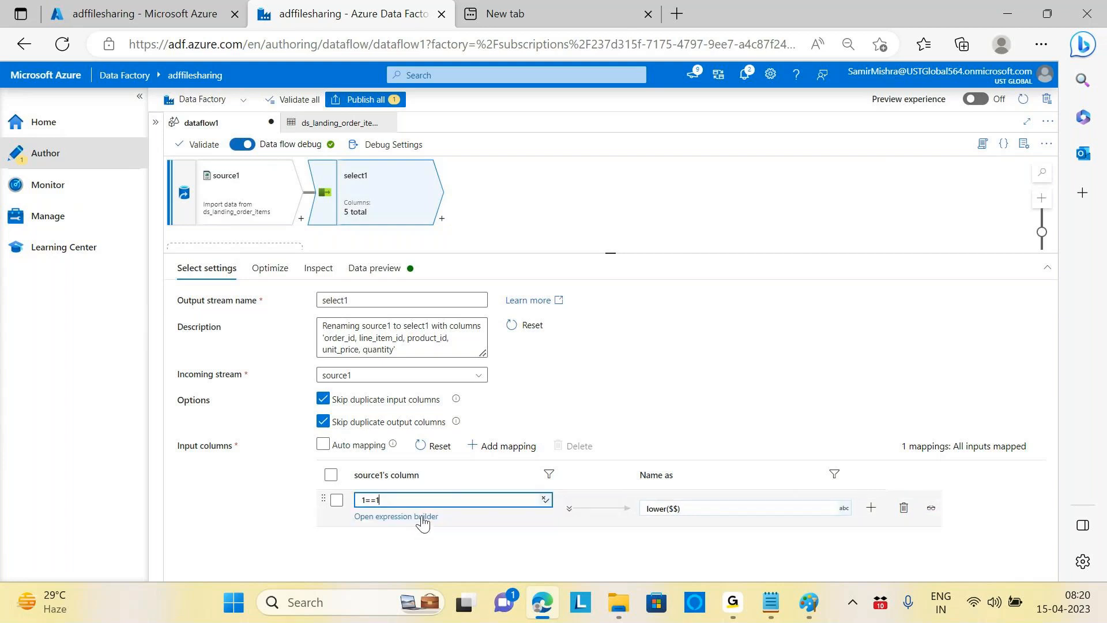
{"action": "left_click", "coordinate": [424, 521]}
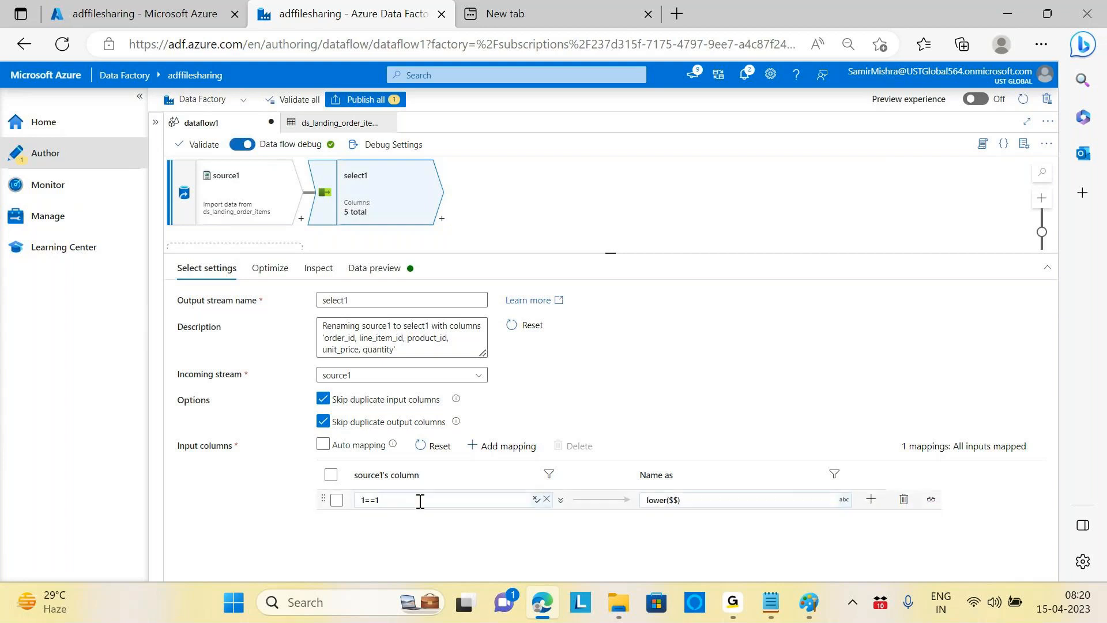
{"action": "left_click", "coordinate": [421, 500]}
{"action": "left_click", "coordinate": [398, 523]}
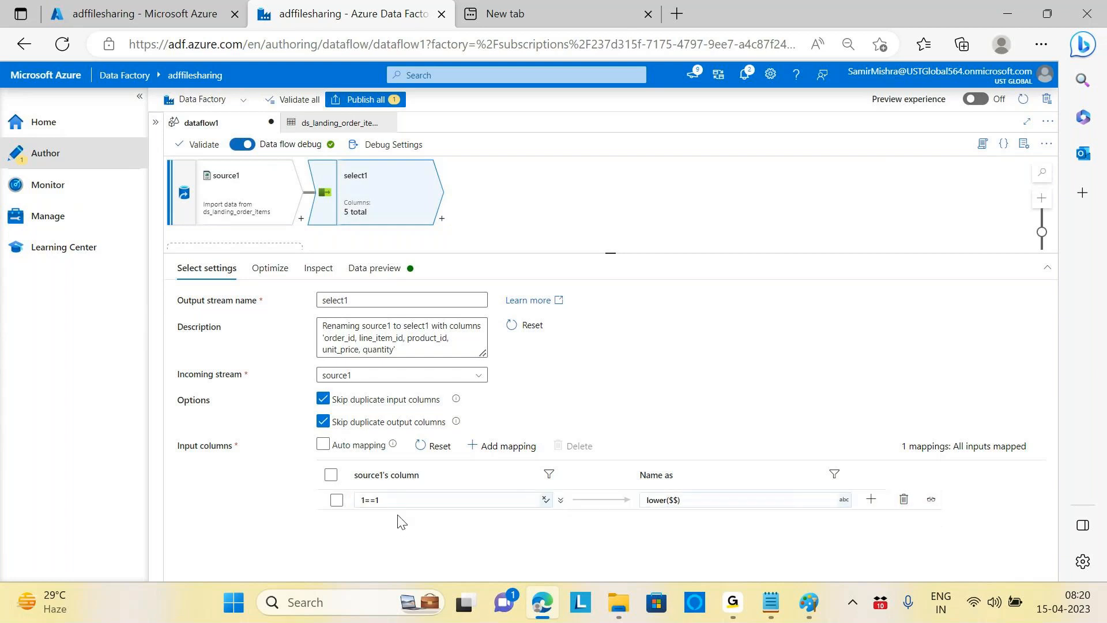
{"action": "left_click", "coordinate": [433, 497]}
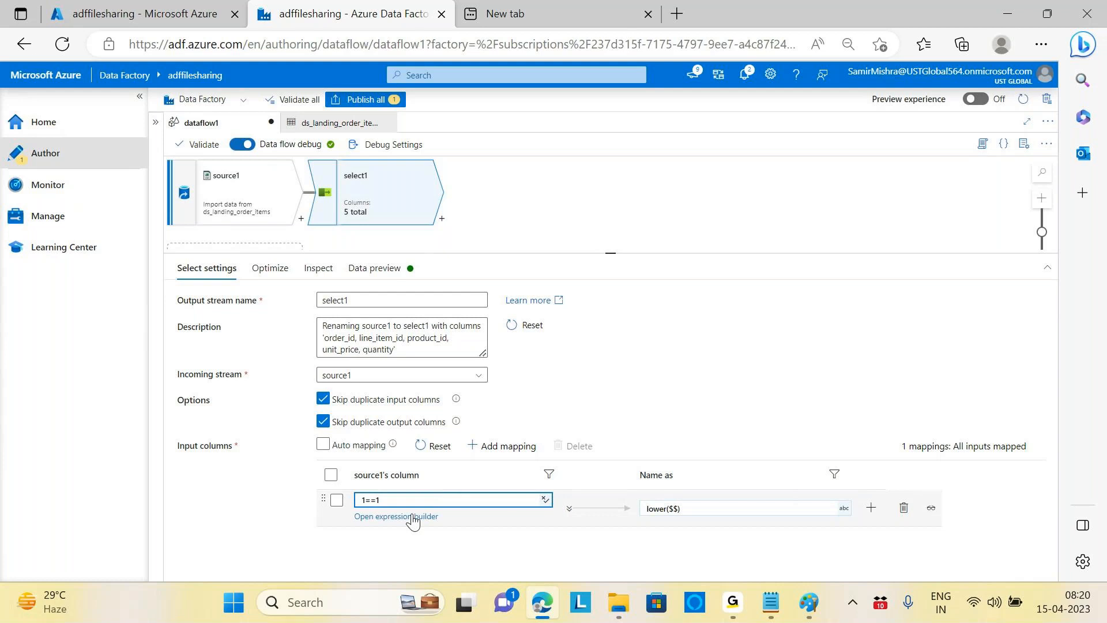
{"action": "left_click", "coordinate": [729, 501]}
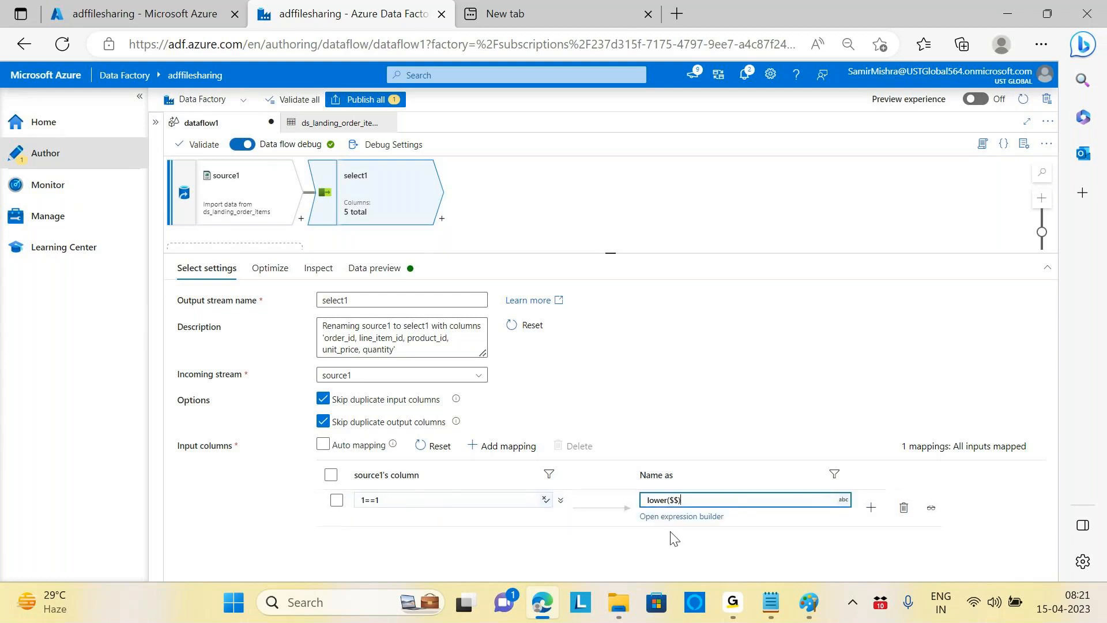
{"action": "left_click", "coordinate": [682, 518]}
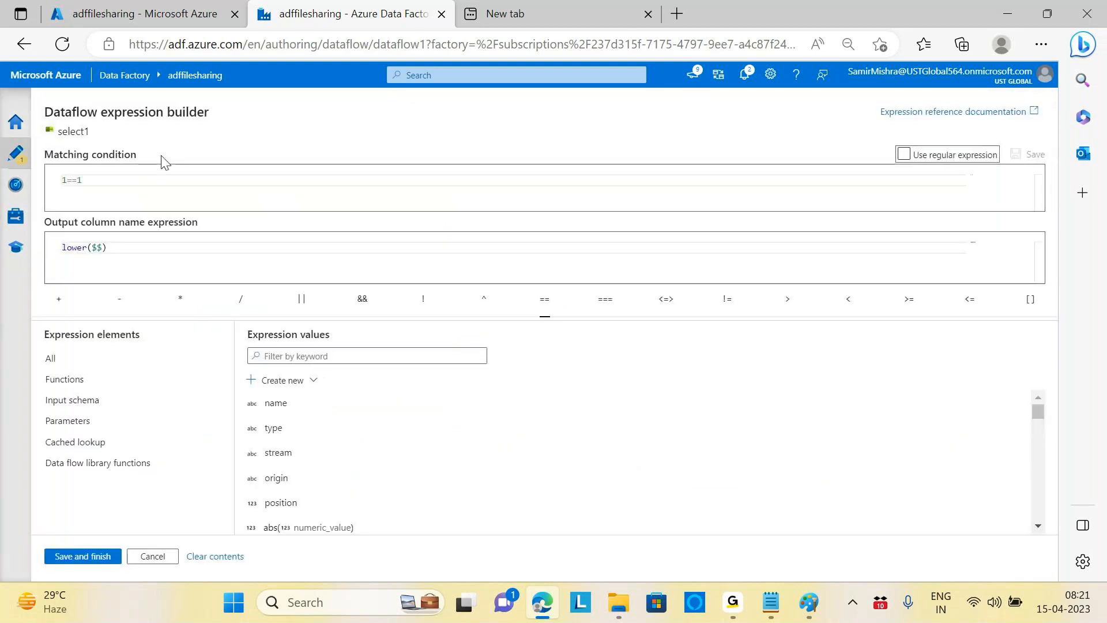
Step: Replace the 1==1 matching condition with the name property from the Input schema
{"action": "left_click", "coordinate": [114, 179]}
{"action": "key", "text": "BackSpace"}
{"action": "key", "text": "BackSpace"}
{"action": "key", "text": "BackSpace"}
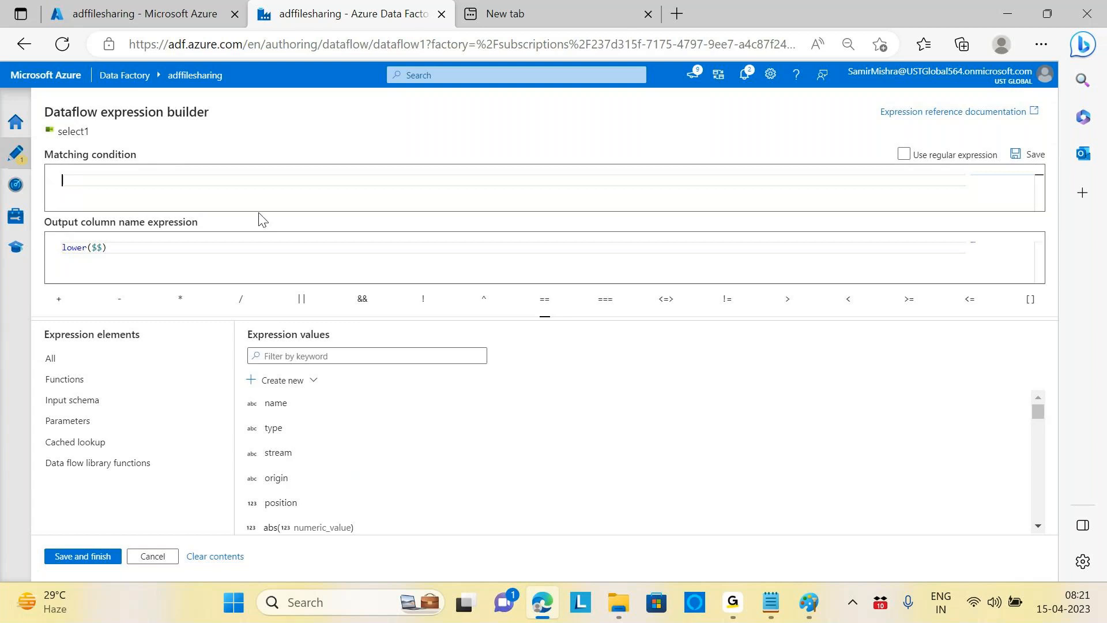
{"action": "left_click", "coordinate": [78, 405]}
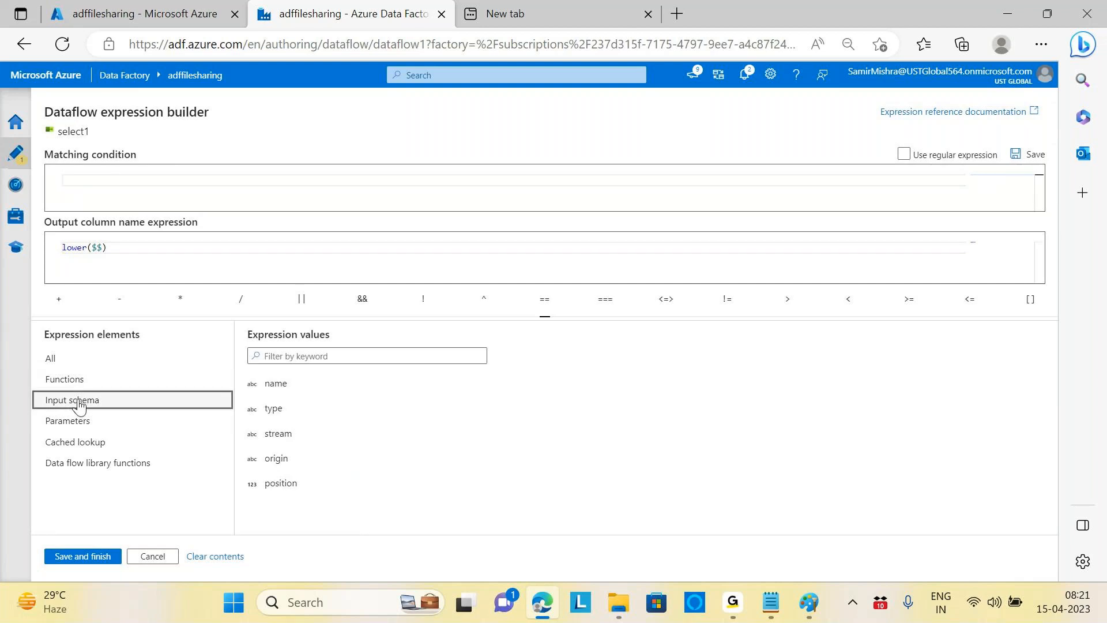
{"action": "left_click", "coordinate": [276, 385]}
{"action": "left_click", "coordinate": [276, 385]}
{"action": "key", "text": "BackSpace"}
{"action": "key", "text": "BackSpace"}
{"action": "key", "text": "BackSpace"}
{"action": "key", "text": "BackSpace"}
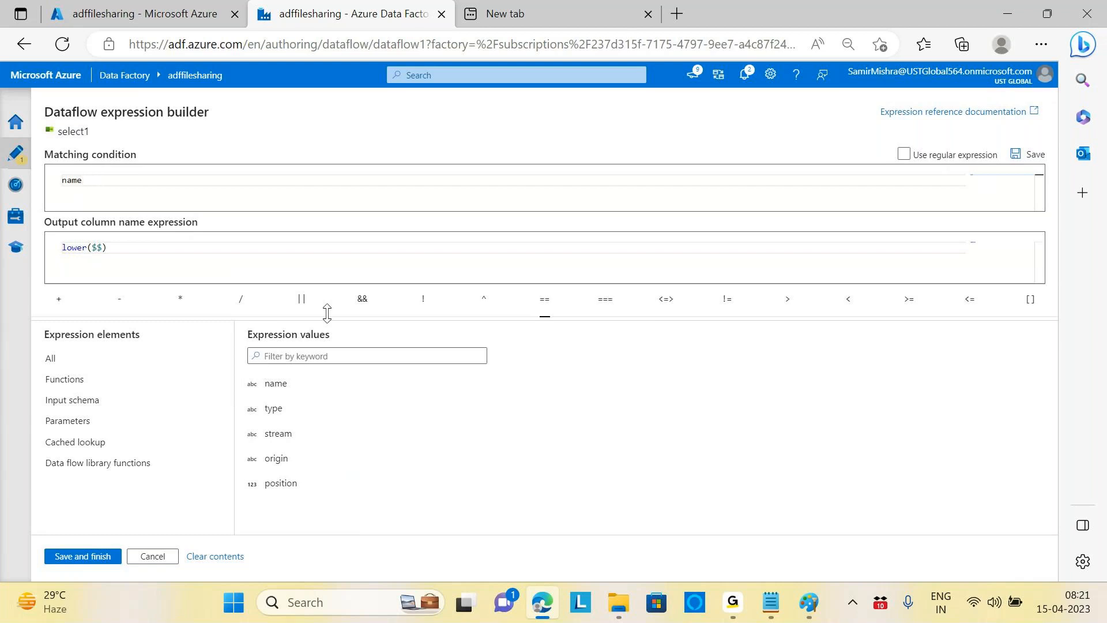
Step: Type the condition name='ORDER_ID'||name='PRODUCT_ID'
{"action": "type", "text": "='O"}
{"action": "key", "text": "Caps_Lock"}
{"action": "type", "text": "RDER_ID'||NAM"}
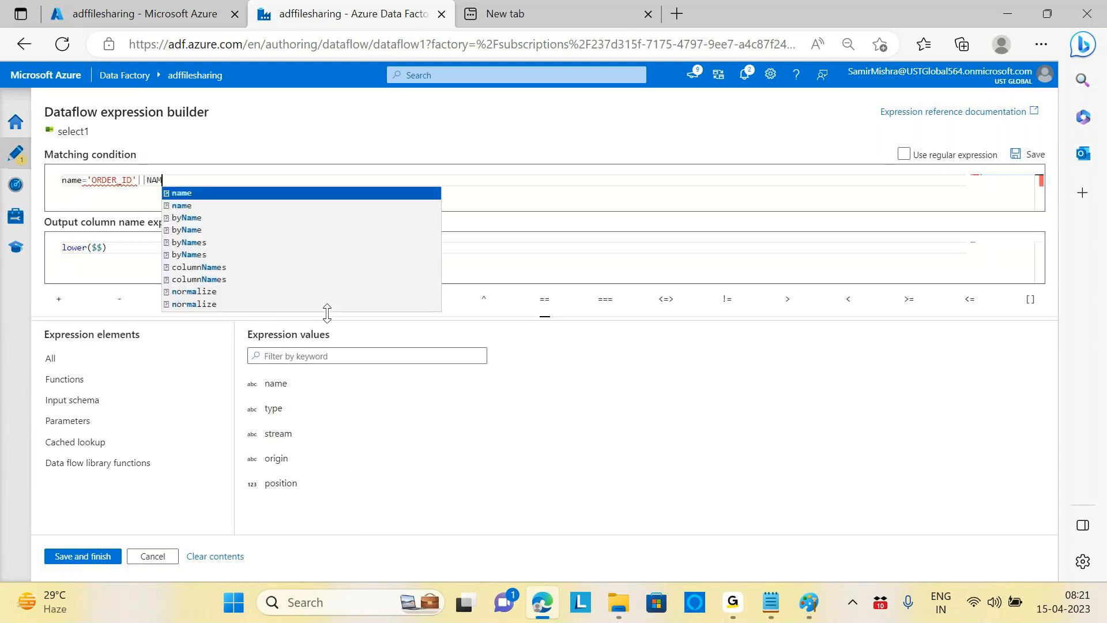
{"action": "key", "text": "BackSpace"}
{"action": "key", "text": "BackSpace"}
{"action": "key", "text": "BackSpace"}
{"action": "key", "text": "Caps_Lock"}
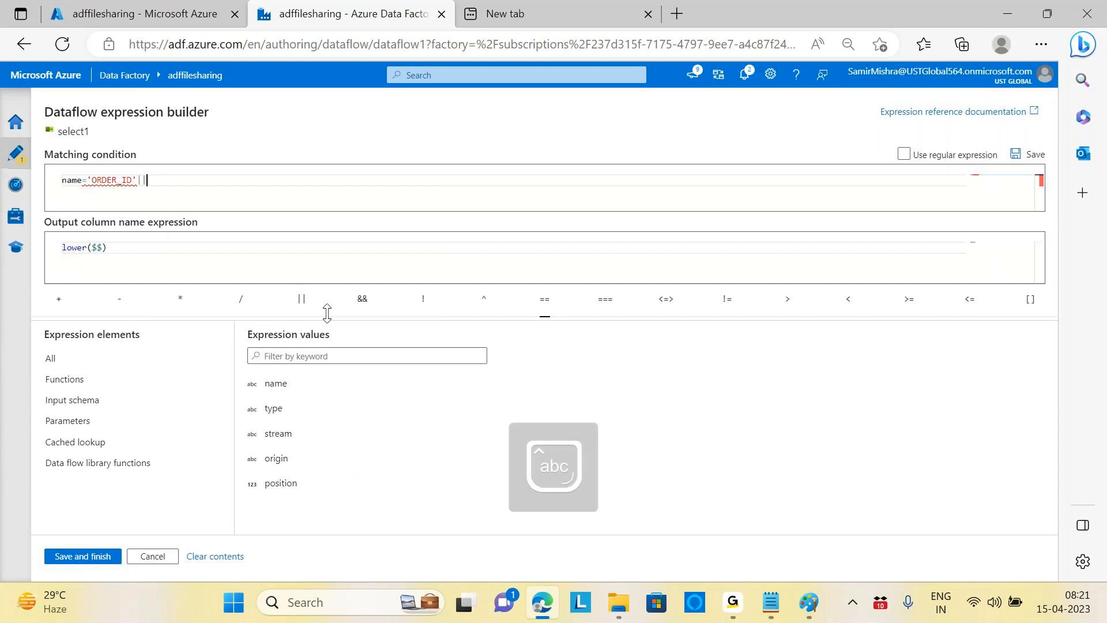
{"action": "type", "text": "name"}
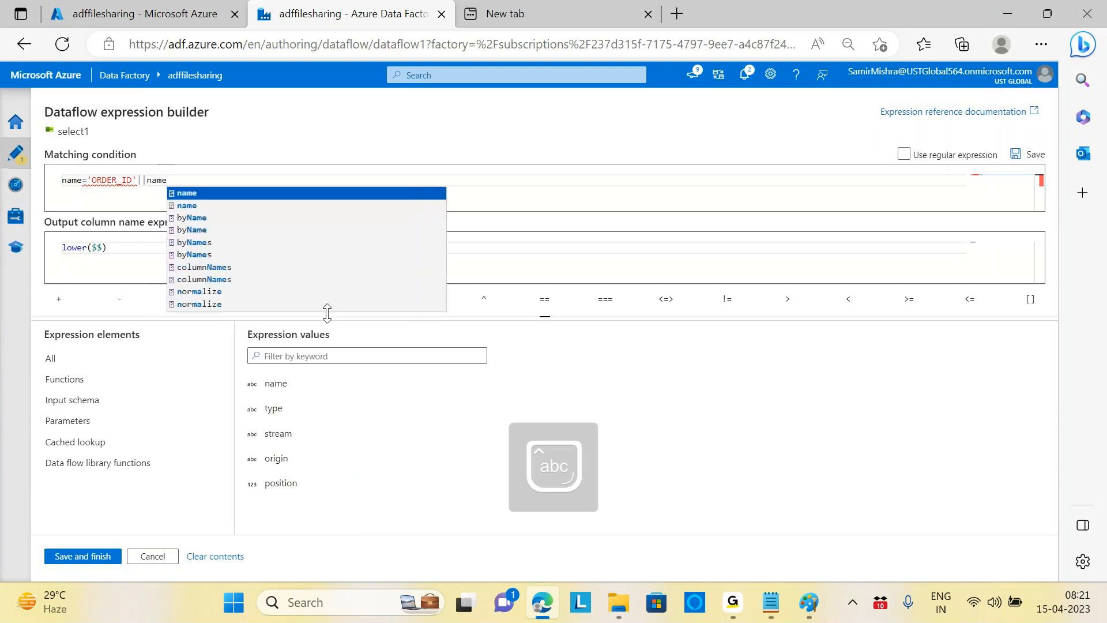
{"action": "type", "text": "="}
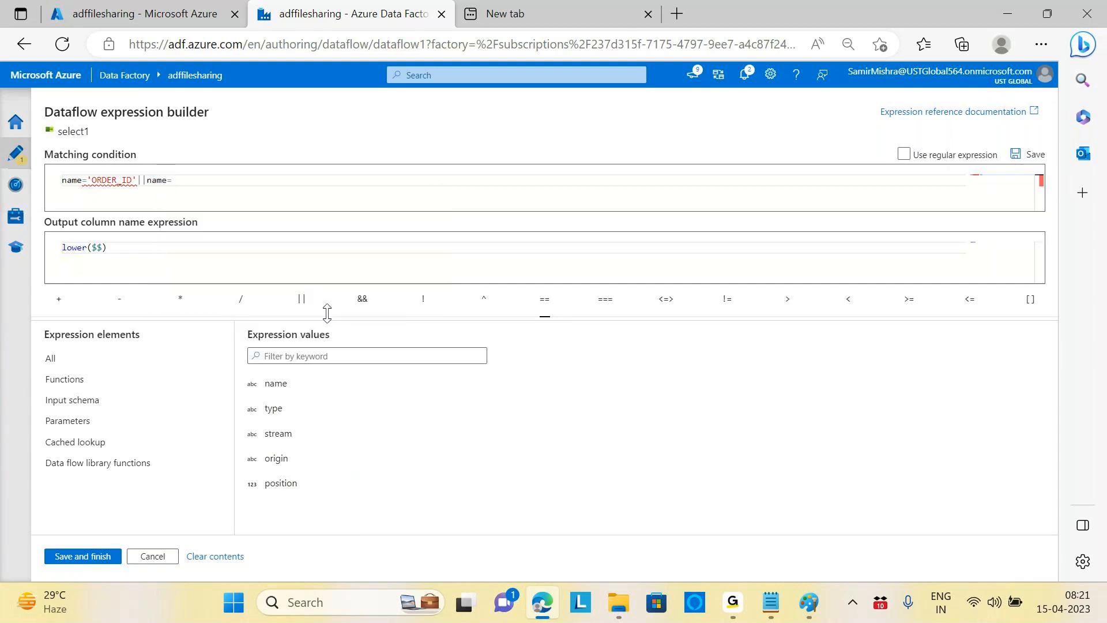
{"action": "type", "text": "'"}
{"action": "key", "text": "Caps_Lock"}
{"action": "type", "text": "PRODUCT"}
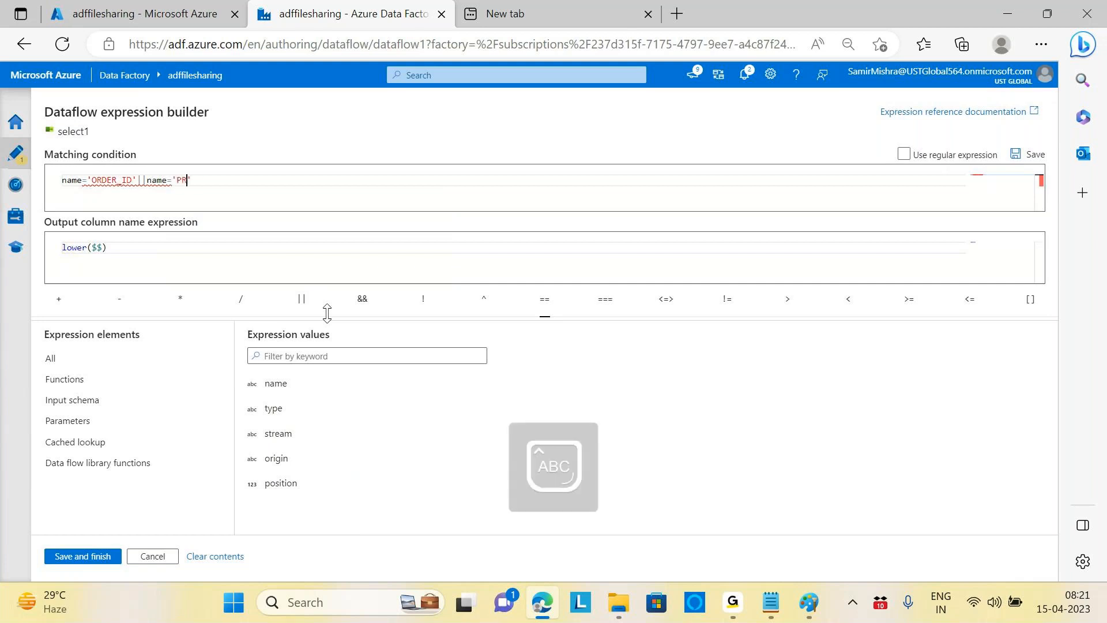
{"action": "type", "text": "_ID"}
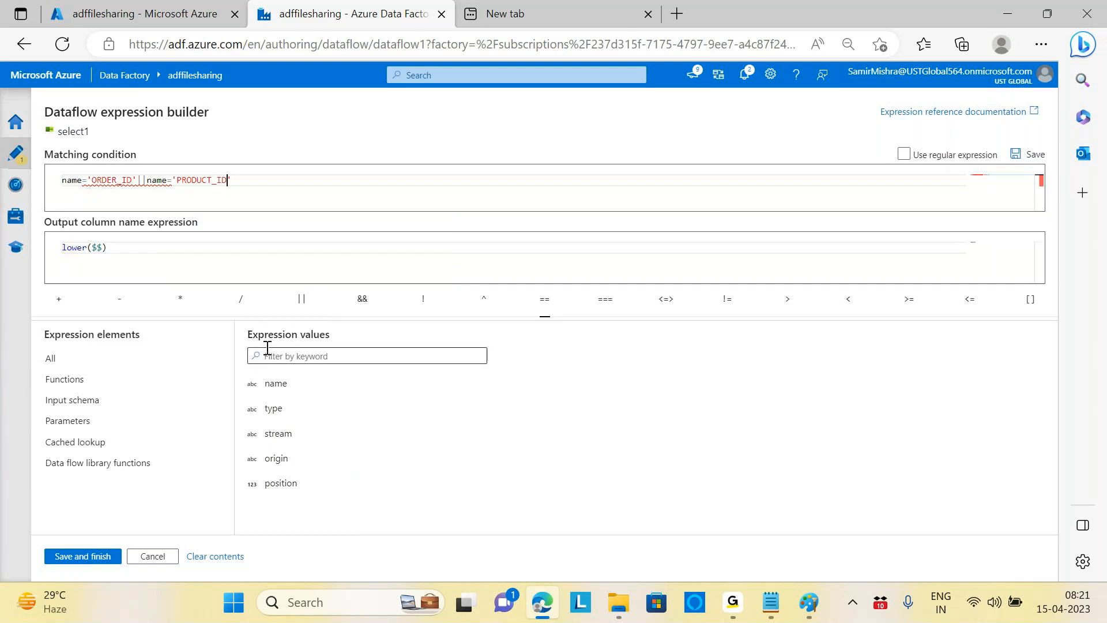
Step: Delete the ORDER_ID-or-PRODUCT_ID condition, leaving the matching condition empty
{"action": "left_click", "coordinate": [196, 246]}
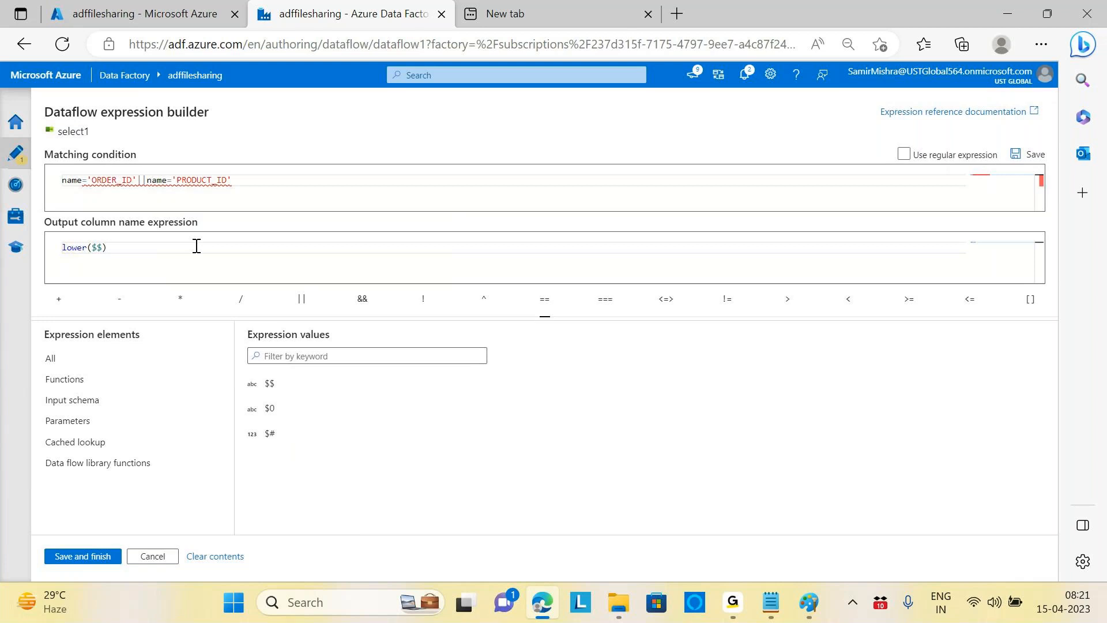
{"action": "mouse_move", "coordinate": [129, 183]}
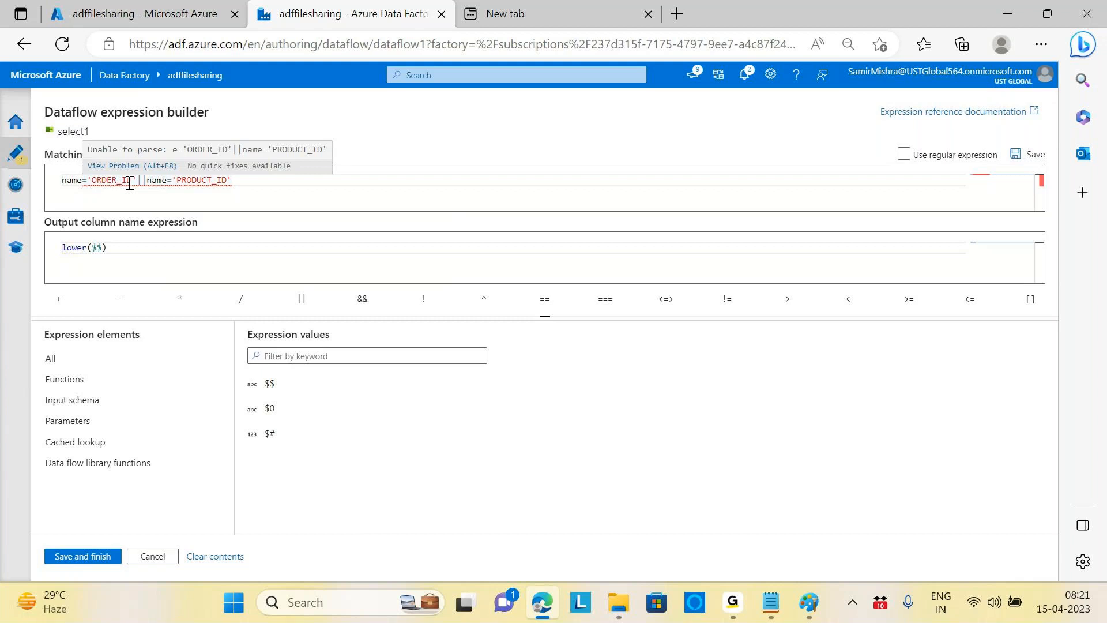
{"action": "left_click", "coordinate": [257, 182]}
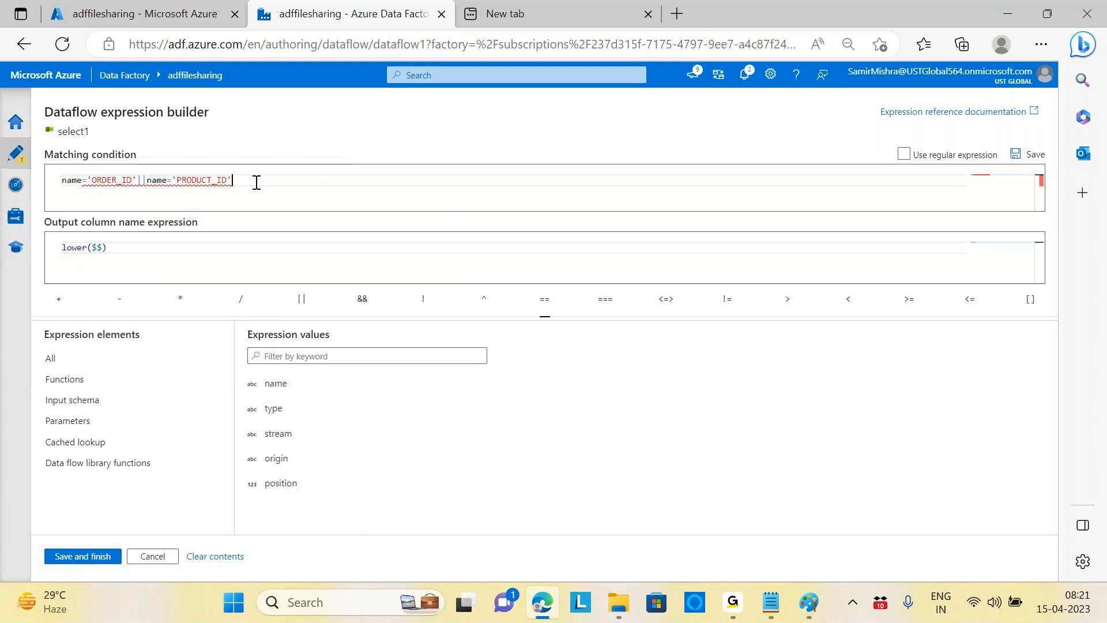
{"action": "key", "text": "BackSpace"}
{"action": "key", "text": "BackSpace"}
{"action": "key", "text": "BackSpace"}
{"action": "key", "text": "BackSpace"}
{"action": "key", "text": "BackSpace"}
{"action": "key", "text": "BackSpace"}
{"action": "key", "text": "BackSpace"}
{"action": "key", "text": "BackSpace"}
{"action": "key", "text": "BackSpace"}
{"action": "key", "text": "BackSpace"}
{"action": "key", "text": "BackSpace"}
{"action": "key", "text": "BackSpace"}
{"action": "key", "text": "BackSpace"}
{"action": "key", "text": "BackSpace"}
{"action": "key", "text": "BackSpace"}
{"action": "key", "text": "BackSpace"}
{"action": "key", "text": "BackSpace"}
{"action": "key", "text": "BackSpace"}
{"action": "key", "text": "BackSpace"}
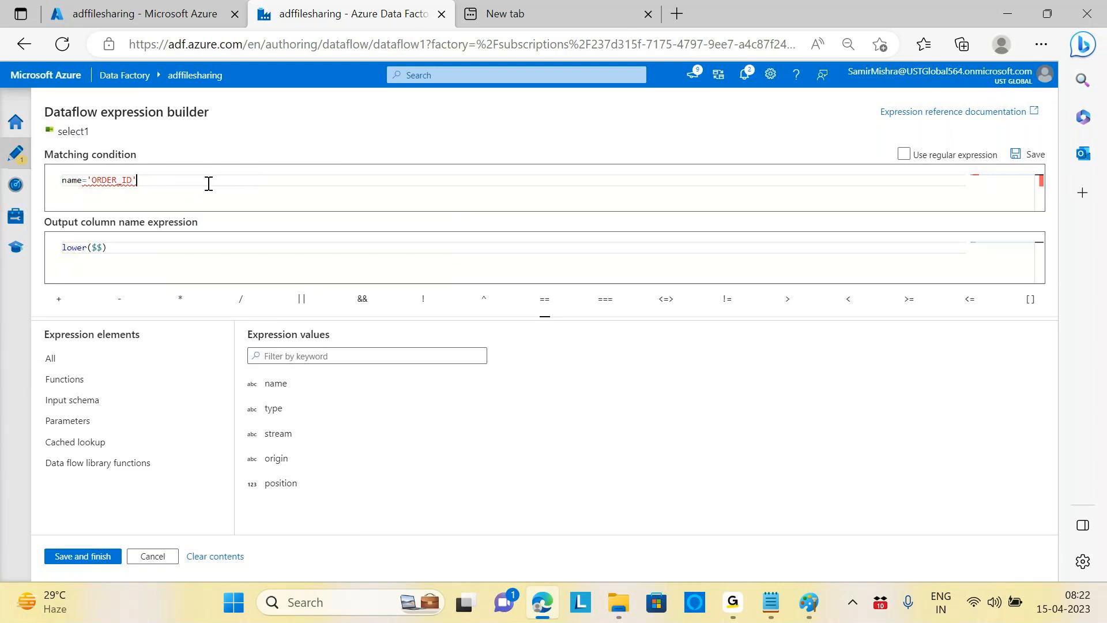
{"action": "key", "text": "BackSpace"}
{"action": "key", "text": "BackSpace"}
{"action": "key", "text": "BackSpace"}
{"action": "key", "text": "BackSpace"}
{"action": "key", "text": "BackSpace"}
{"action": "key", "text": "BackSpace"}
{"action": "key", "text": "BackSpace"}
{"action": "key", "text": "BackSpace"}
{"action": "key", "text": "BackSpace"}
{"action": "key", "text": "BackSpace"}
{"action": "key", "text": "BackSpace"}
{"action": "key", "text": "BackSpace"}
{"action": "key", "text": "BackSpace"}
{"action": "key", "text": "BackSpace"}
{"action": "key", "text": "BackSpace"}
Step: Set the matching condition to name='ORDER_ID'
{"action": "left_click", "coordinate": [281, 388]}
{"action": "type", "text": "='ORDER"}
{"action": "type", "text": "_ID"}
Step: Replace lower($$) with $$ as the output column name and save
{"action": "left_click", "coordinate": [136, 245]}
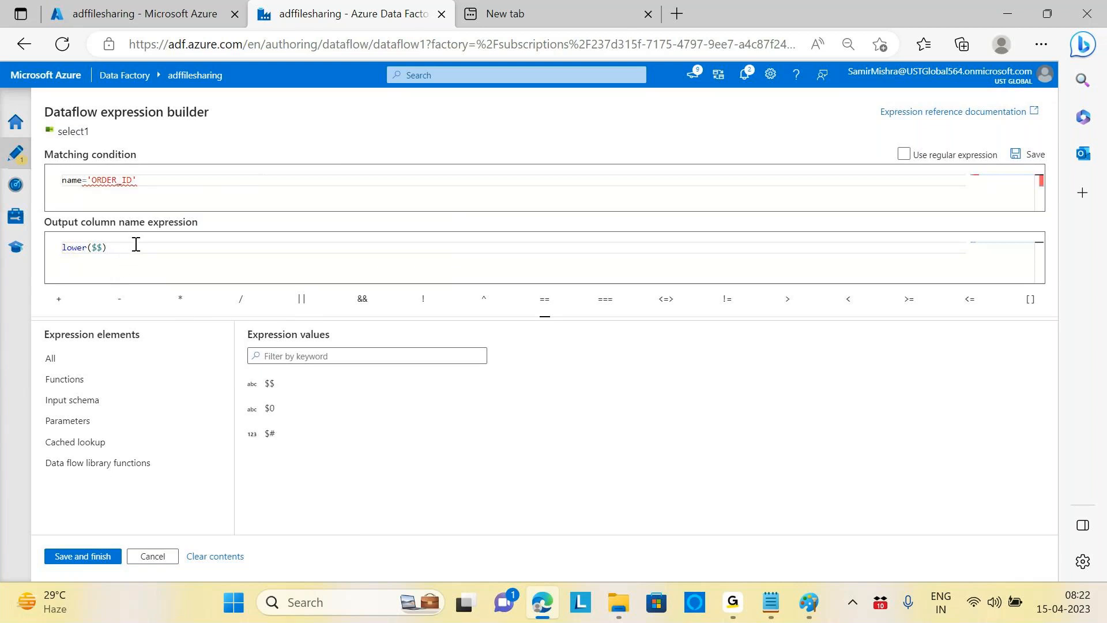
{"action": "mouse_move", "coordinate": [107, 184]}
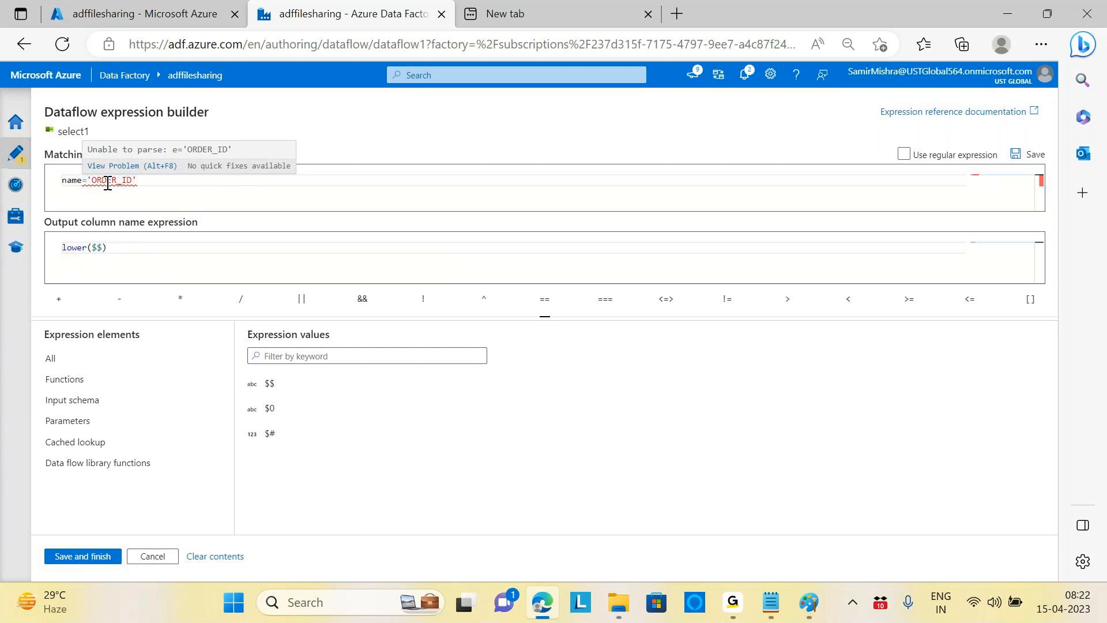
{"action": "left_click_drag", "start_coordinate": [116, 246], "coordinate": [51, 245]}
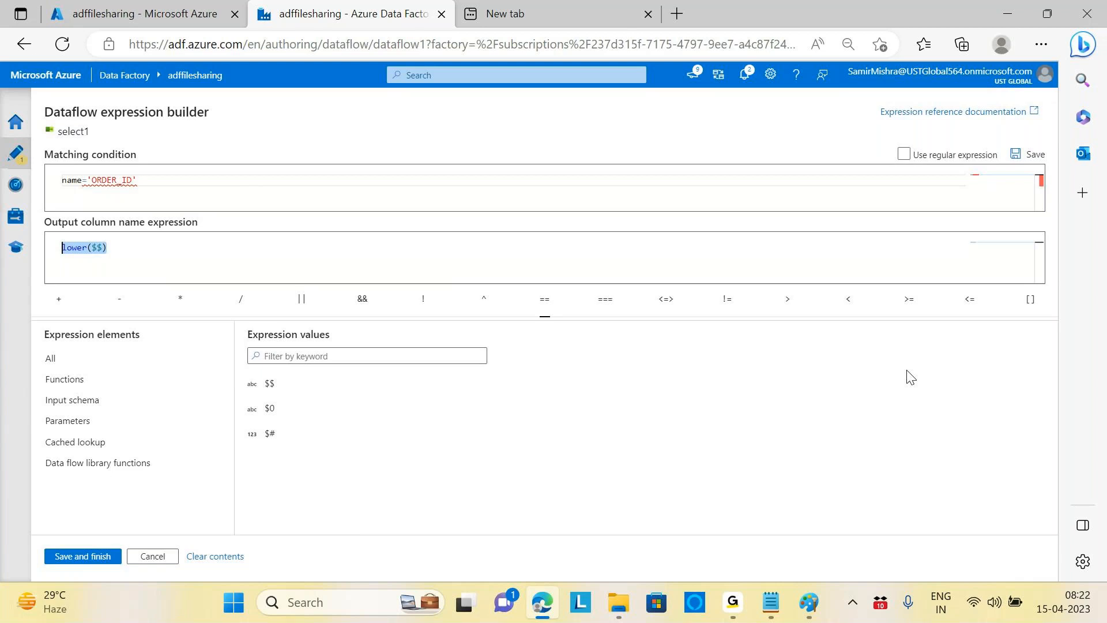
{"action": "type", "text": "$$"}
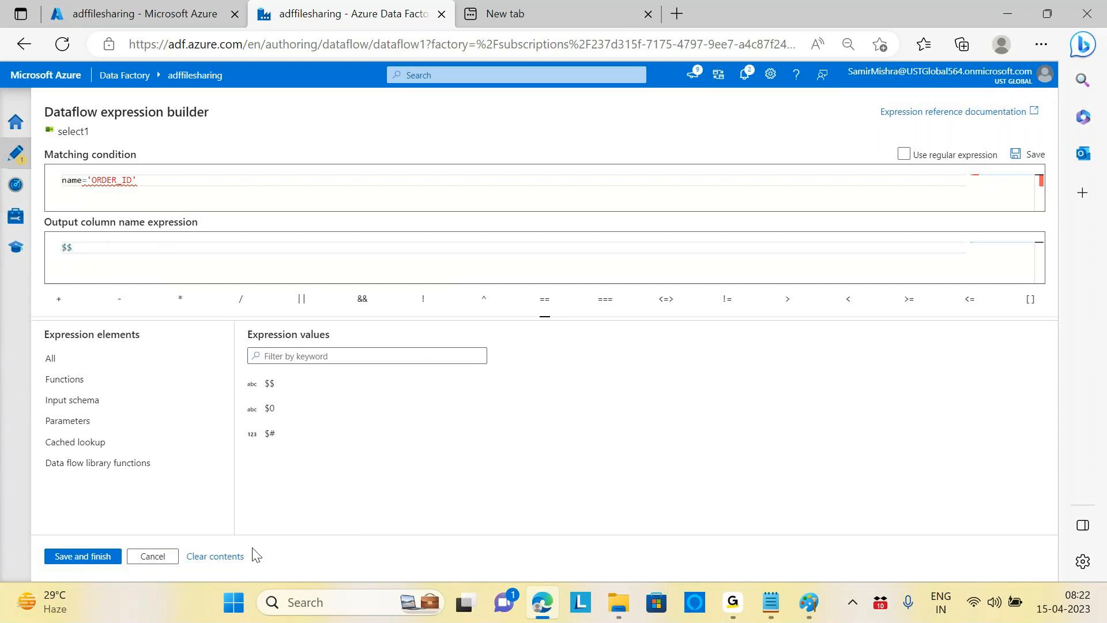
{"action": "left_click", "coordinate": [83, 557]}
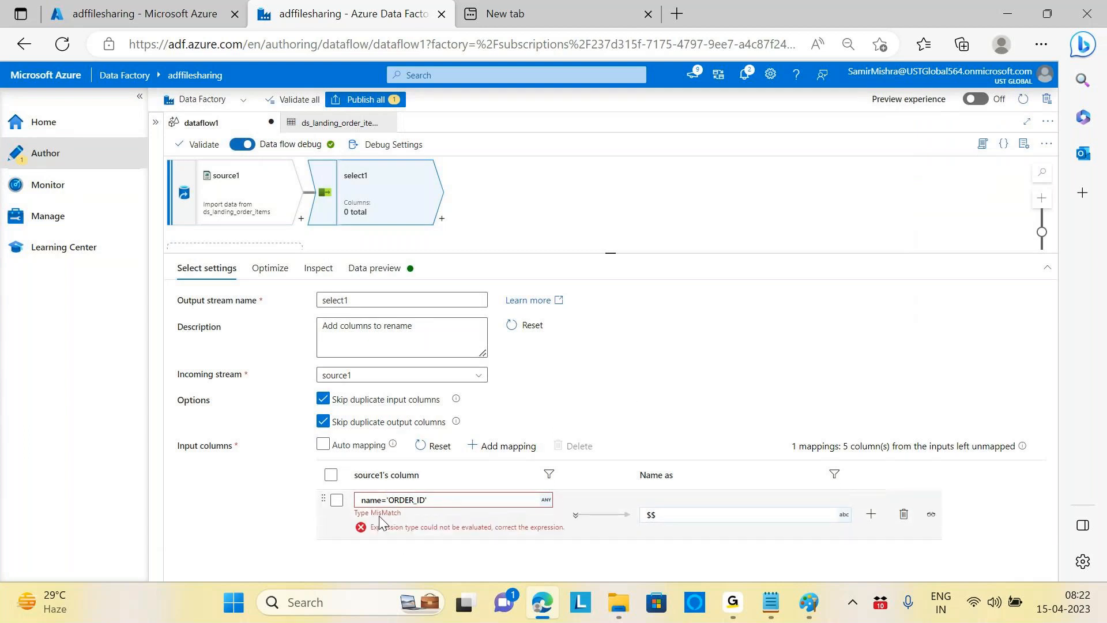
Step: Check source1's preview, then open select1's name='ORDER_ID' condition in the expression builder
{"action": "left_click", "coordinate": [444, 498]}
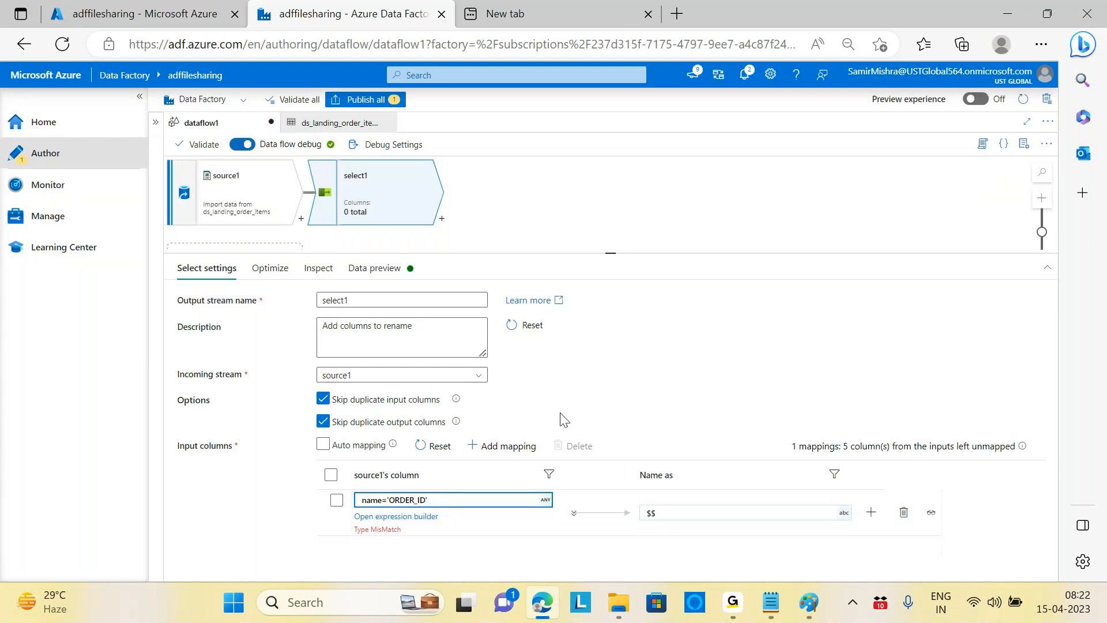
{"action": "left_click", "coordinate": [236, 199]}
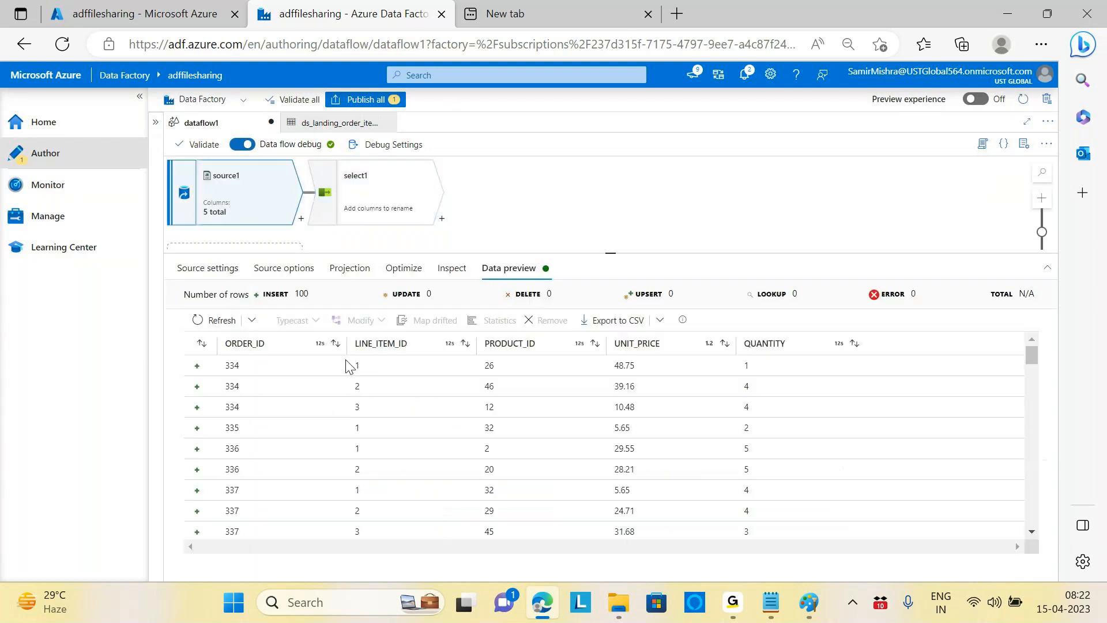
{"action": "left_click", "coordinate": [371, 183]}
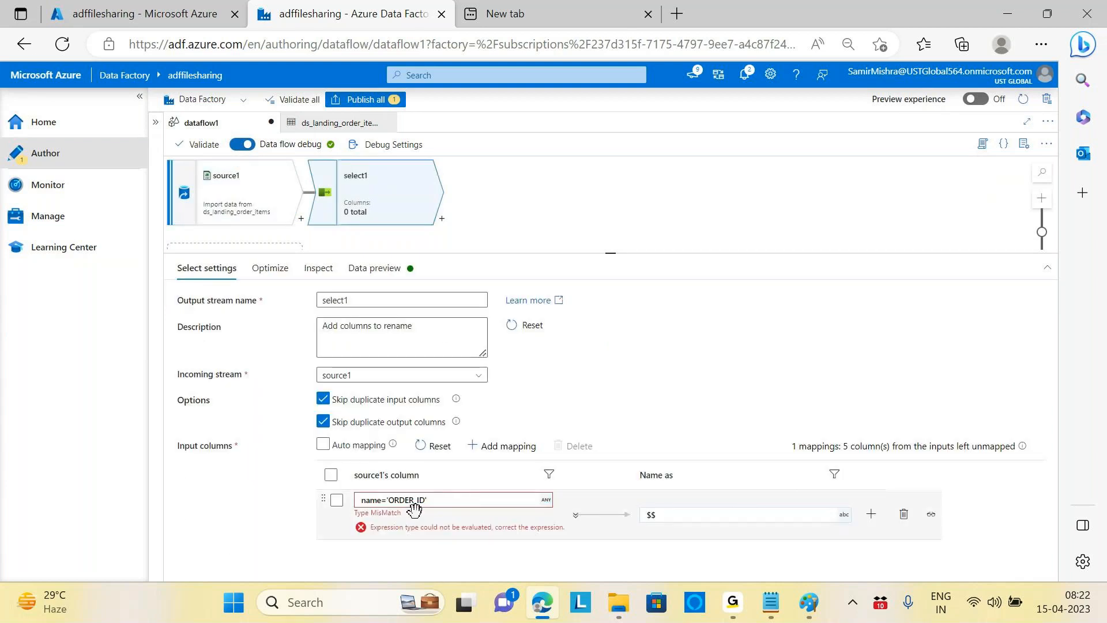
{"action": "left_click", "coordinate": [414, 503]}
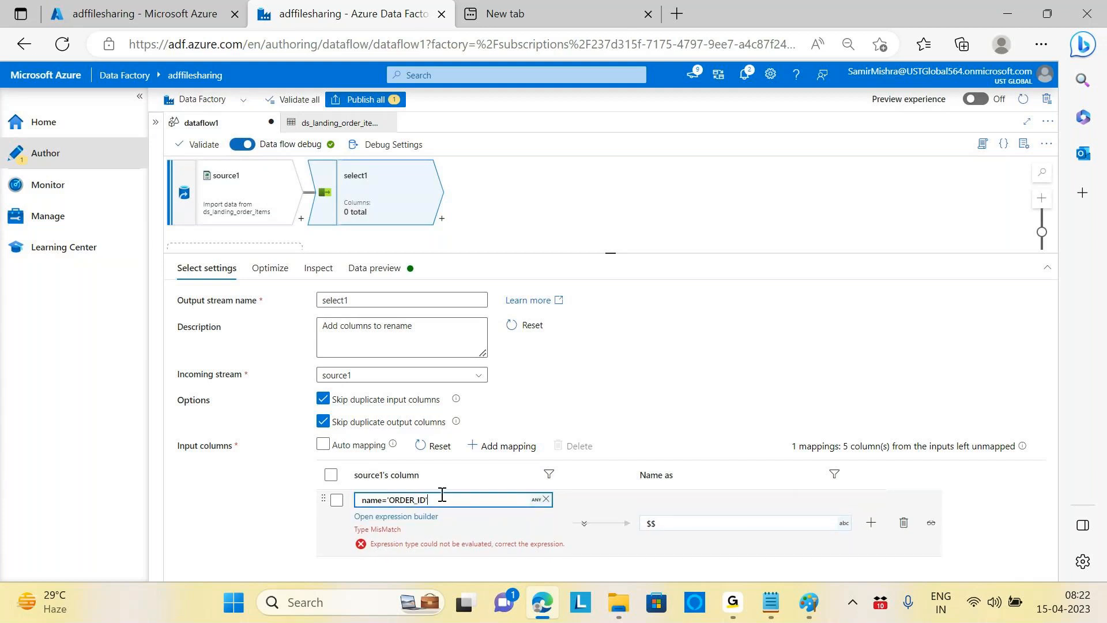
{"action": "left_click", "coordinate": [425, 517]}
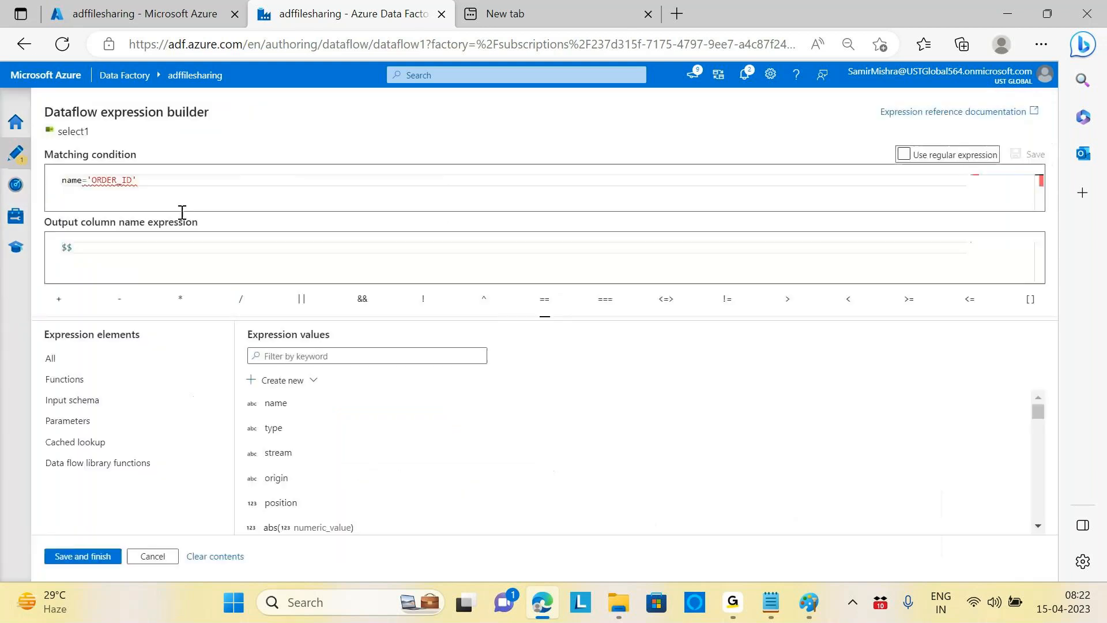
Step: Replace 'ORDER_ID' with unquoted ORDER_ID after name= and save
{"action": "key", "text": "BackSpace"}
{"action": "key", "text": "BackSpace"}
{"action": "key", "text": "BackSpace"}
{"action": "key", "text": "BackSpace"}
{"action": "key", "text": "BackSpace"}
{"action": "key", "text": "BackSpace"}
{"action": "key", "text": "BackSpace"}
{"action": "key", "text": "BackSpace"}
{"action": "key", "text": "BackSpace"}
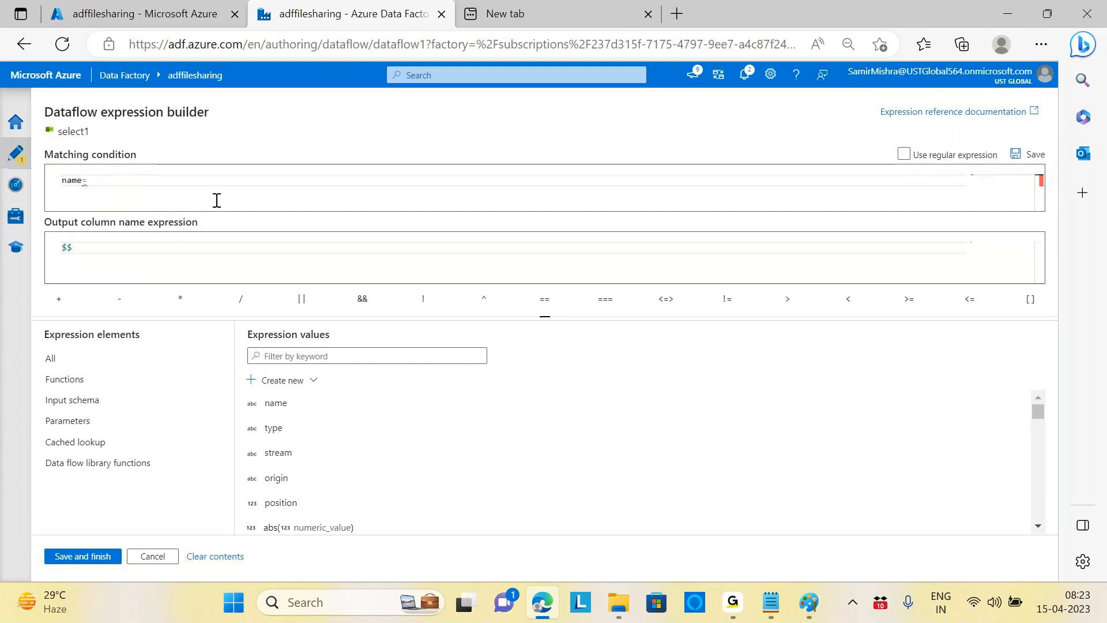
{"action": "type", "text": "OR"}
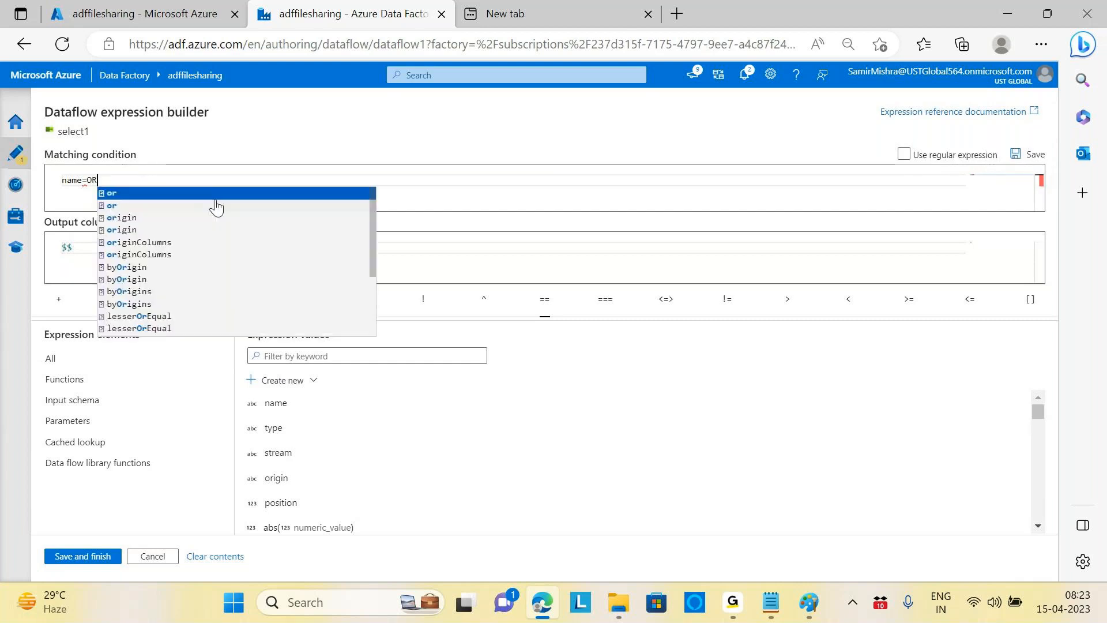
{"action": "type", "text": "DER_ID"}
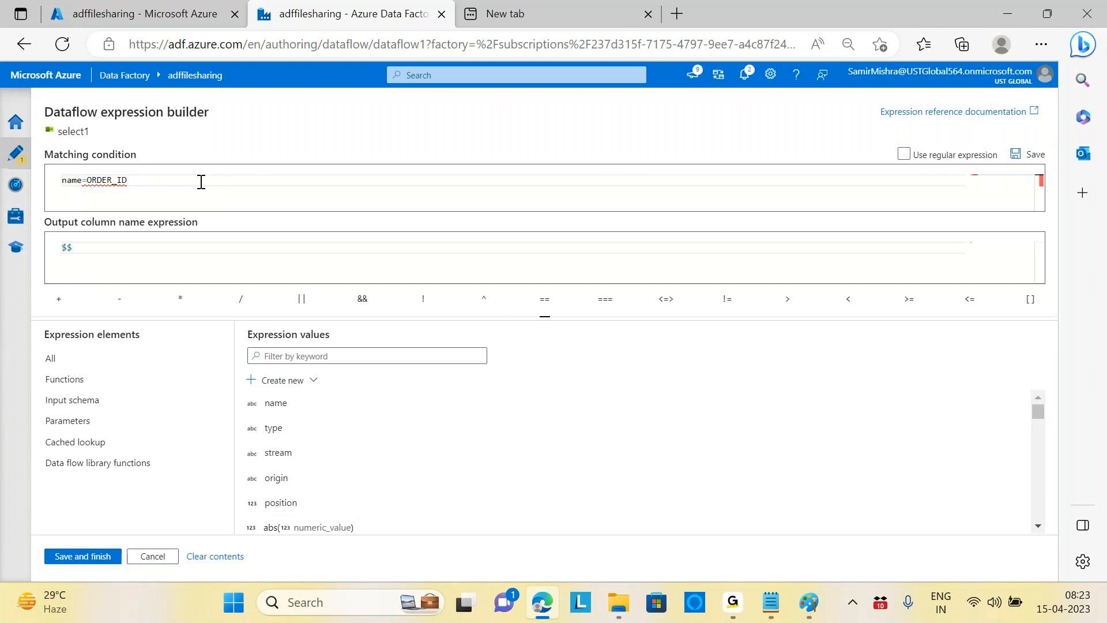
{"action": "left_click", "coordinate": [79, 557]}
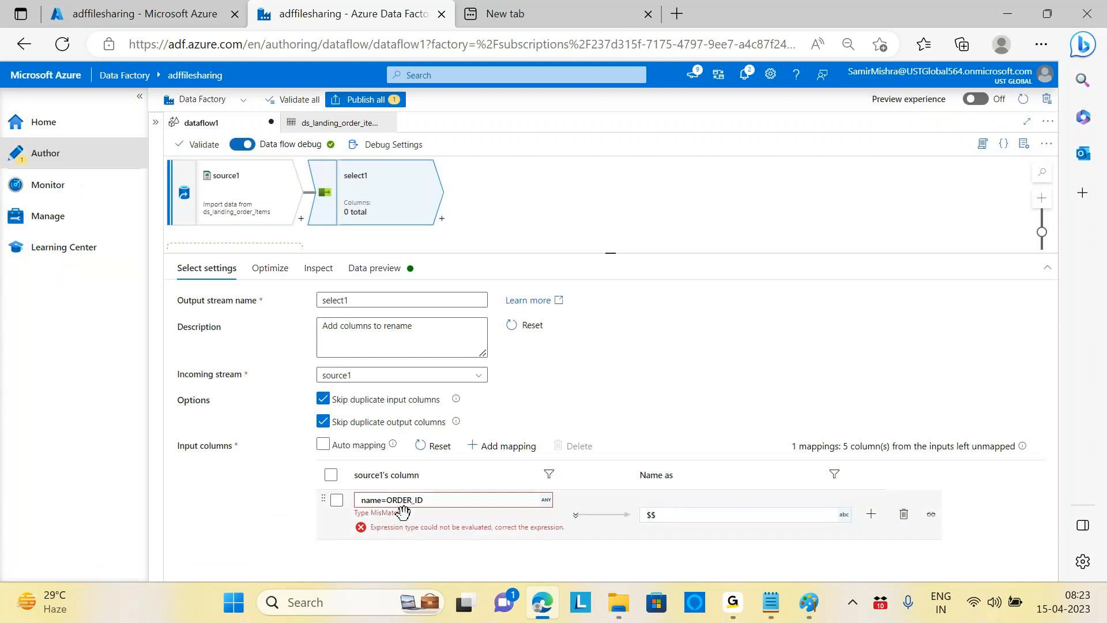
Step: Show source1's preview with ORDER_ID, LINE_ITEM_ID, PRODUCT_ID, UNIT_PRICE and QUANTITY columns
{"action": "left_click", "coordinate": [243, 199]}
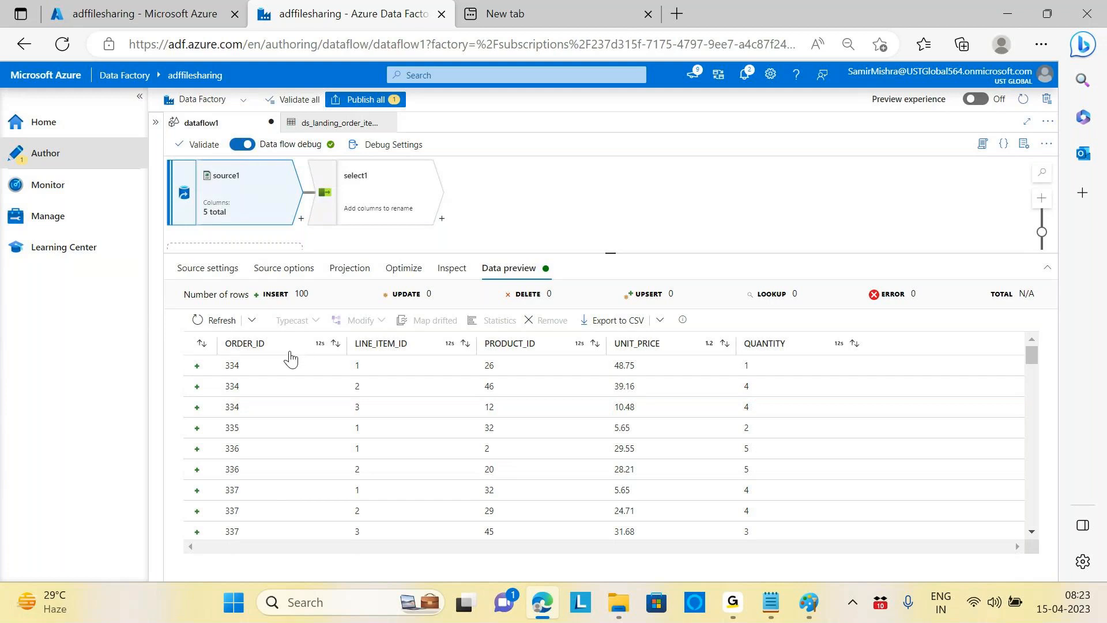
Step: Clear select1's condition in the expression builder, then cancel and discard the changes
{"action": "left_click", "coordinate": [360, 210]}
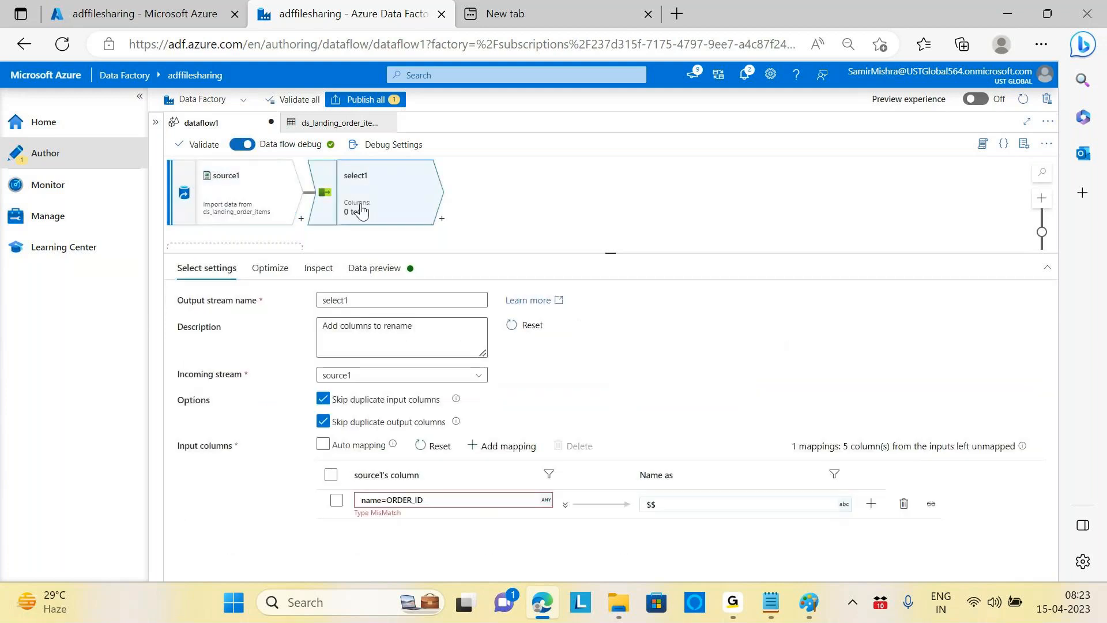
{"action": "left_click", "coordinate": [476, 501]}
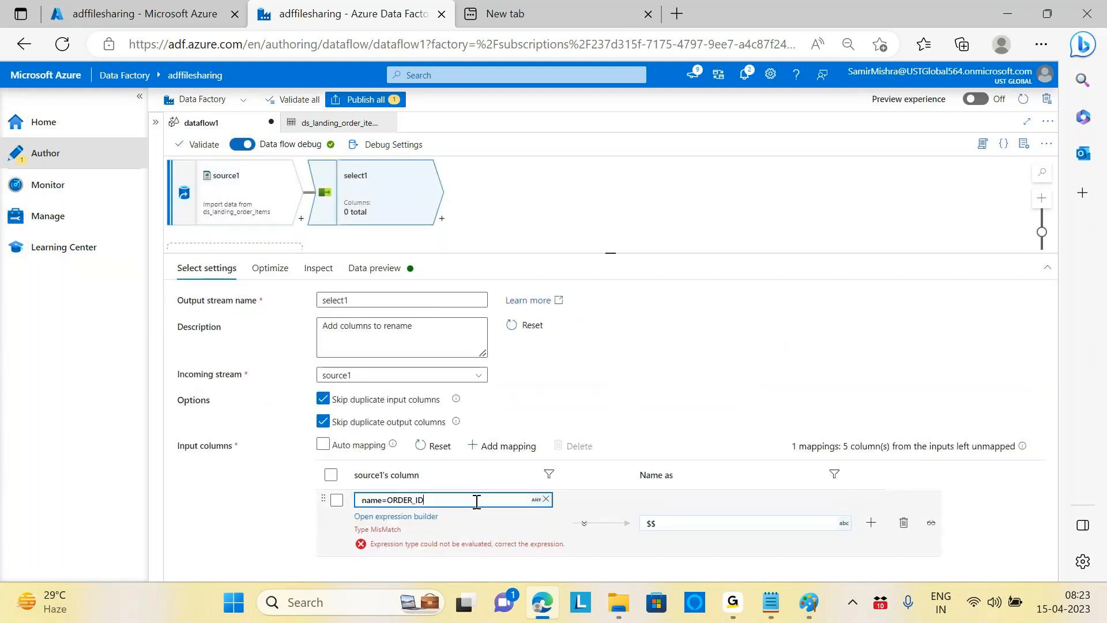
{"action": "left_click", "coordinate": [428, 517]}
{"action": "key", "text": "ctrl+a"}
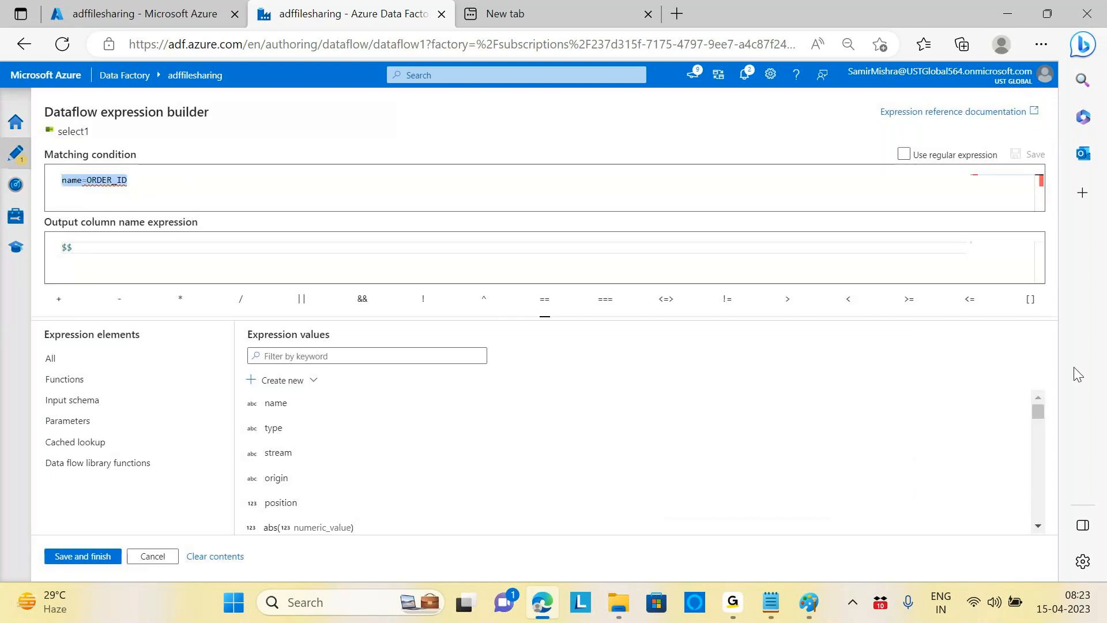
{"action": "key", "text": "BackSpace"}
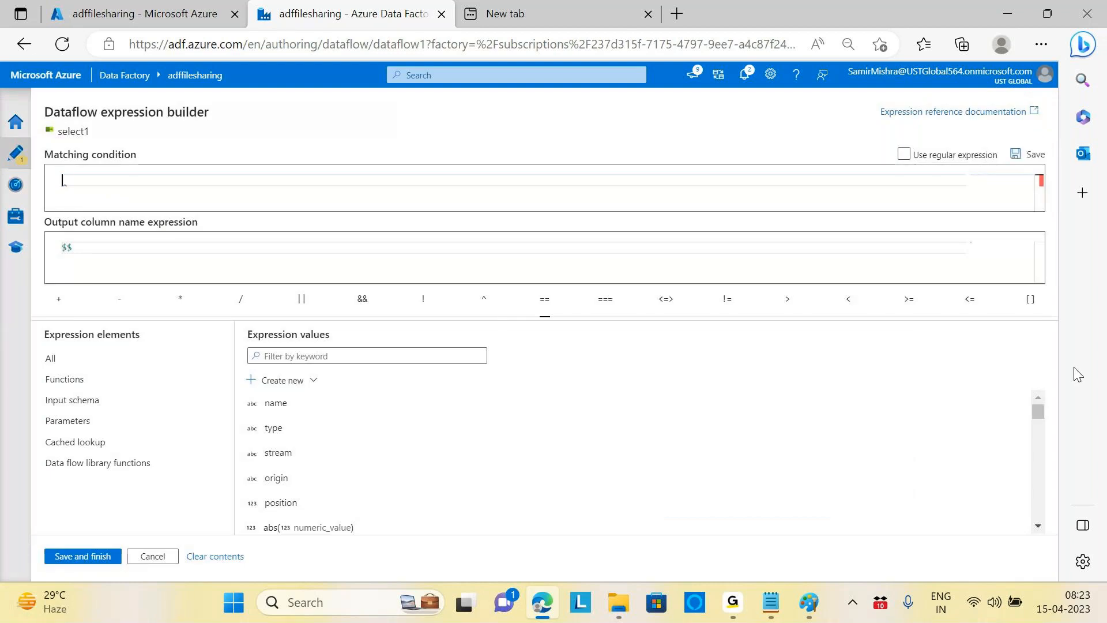
{"action": "left_click", "coordinate": [278, 405]}
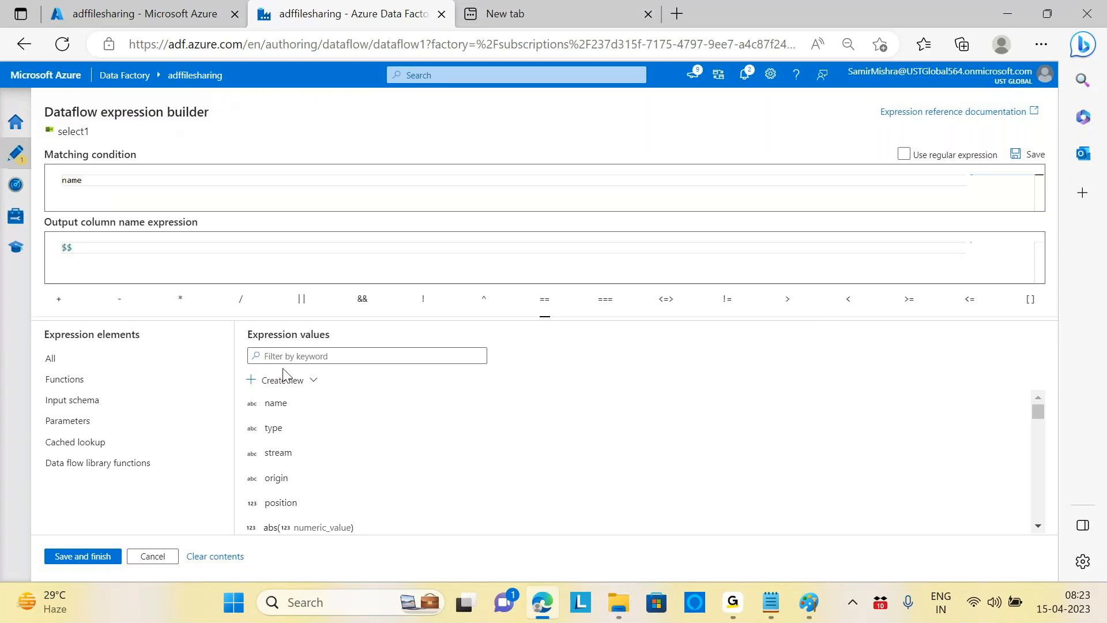
{"action": "left_click", "coordinate": [153, 556]}
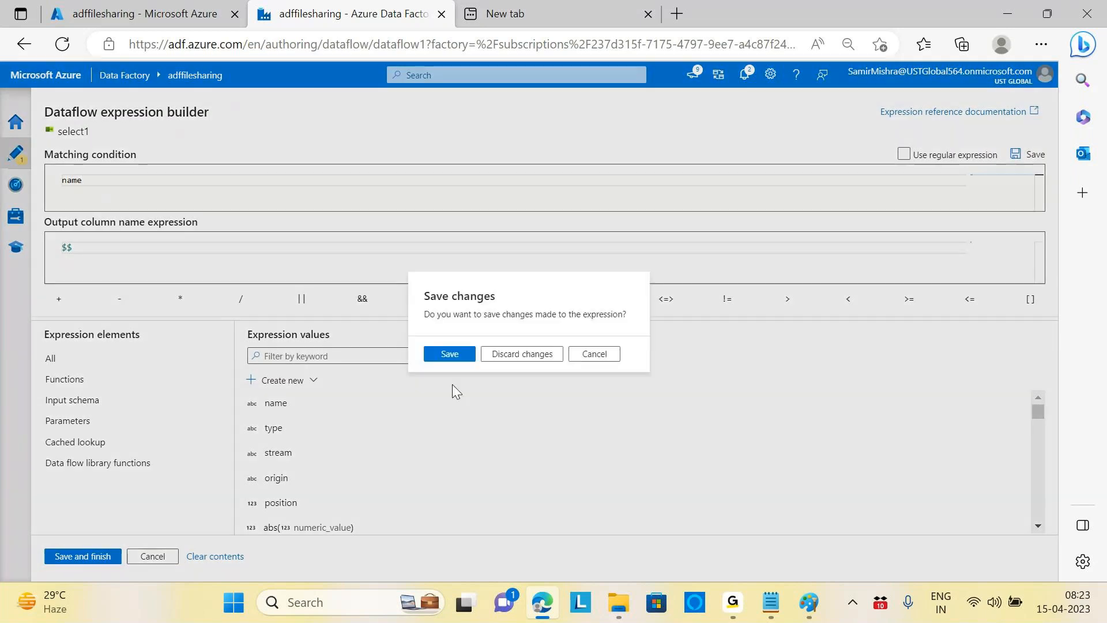
{"action": "left_click", "coordinate": [508, 354]}
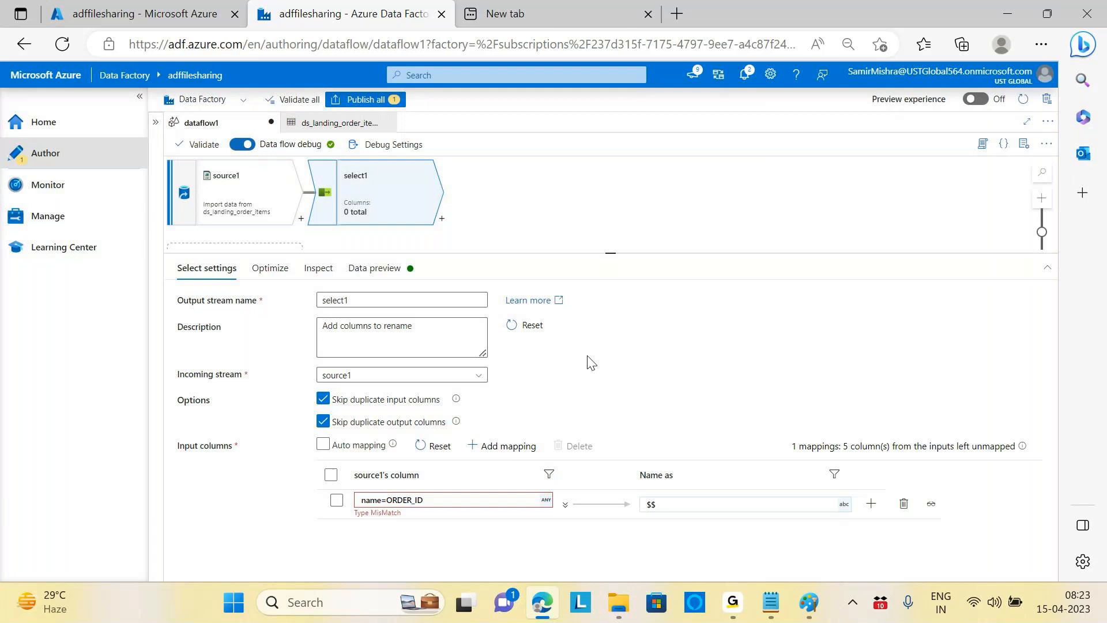
Step: Clear select1's matching condition with the field's X button
{"action": "left_click", "coordinate": [452, 503]}
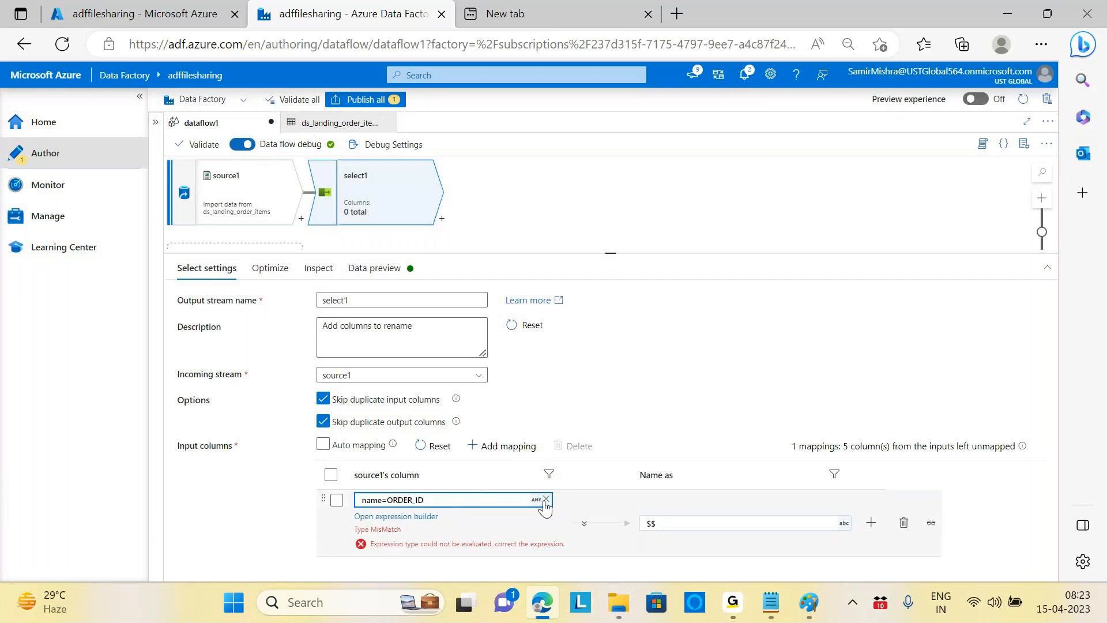
{"action": "left_click", "coordinate": [545, 500]}
{"action": "left_click", "coordinate": [417, 518]}
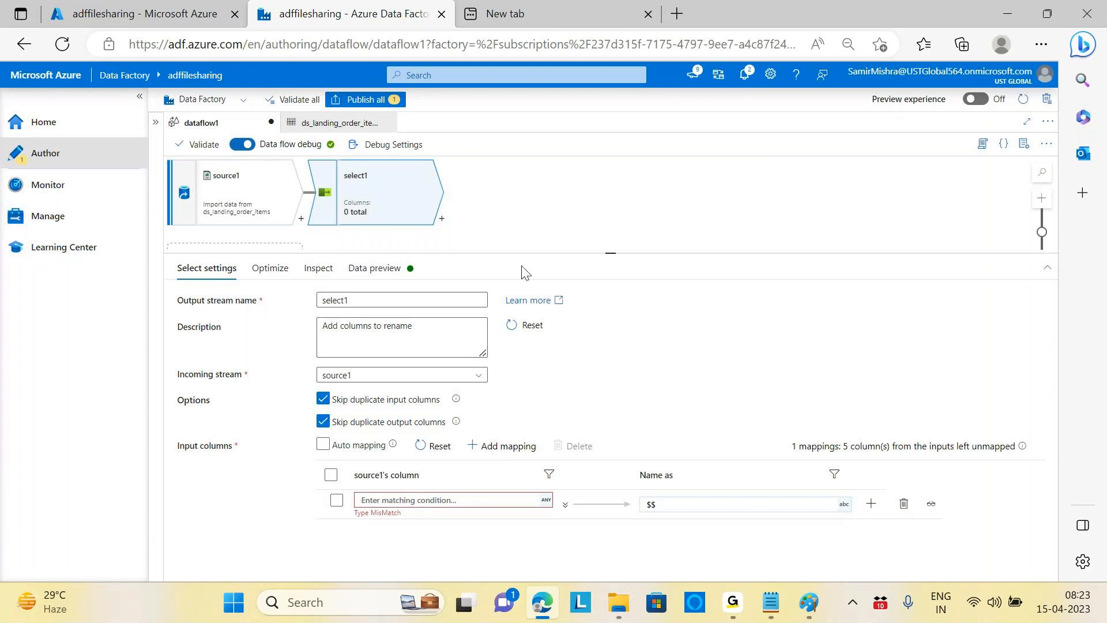
{"action": "left_click", "coordinate": [436, 501]}
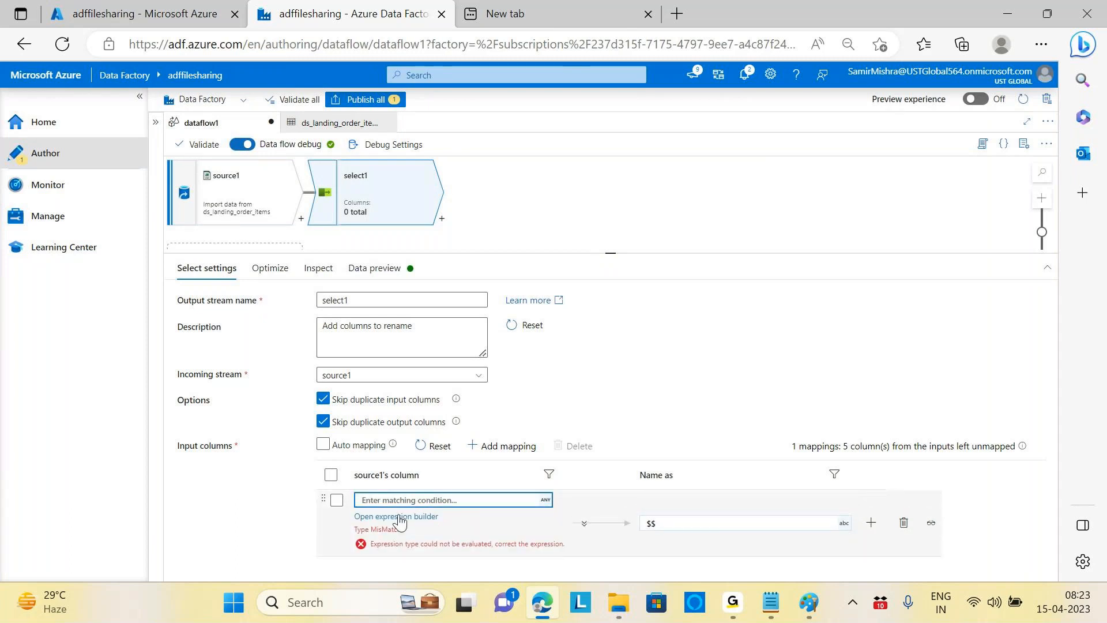
Step: Enter name=Order_id as the matching condition, remove the stray space, and save
{"action": "left_click", "coordinate": [400, 519]}
{"action": "left_click", "coordinate": [283, 405]}
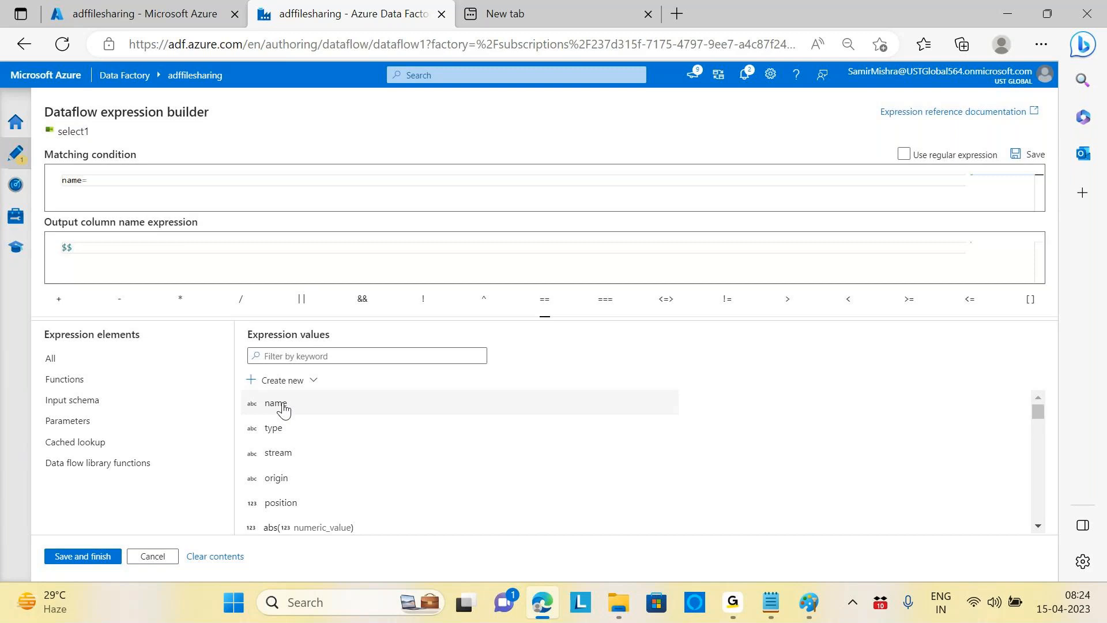
{"action": "type", "text": "oRDE"}
{"action": "key", "text": "BackSpace"}
{"action": "key", "text": "BackSpace"}
{"action": "key", "text": "BackSpace"}
{"action": "key", "text": "BackSpace"}
{"action": "type", "text": "OR"}
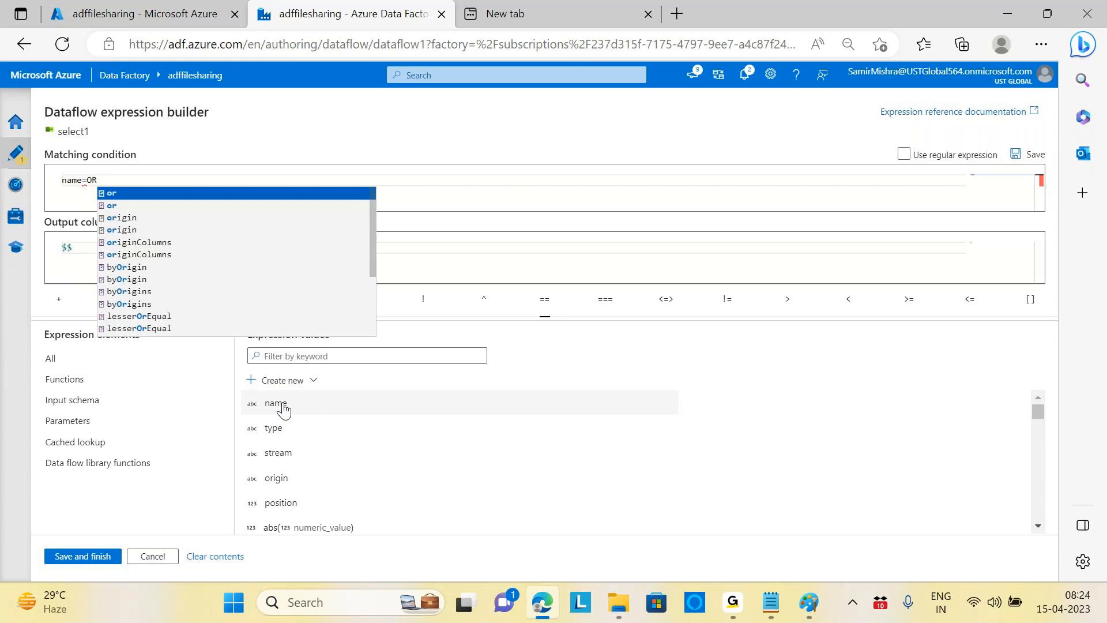
{"action": "type", "text": "D"}
{"action": "key", "text": "BackSpace"}
{"action": "key", "text": "BackSpace"}
{"action": "key", "text": "BackSpace"}
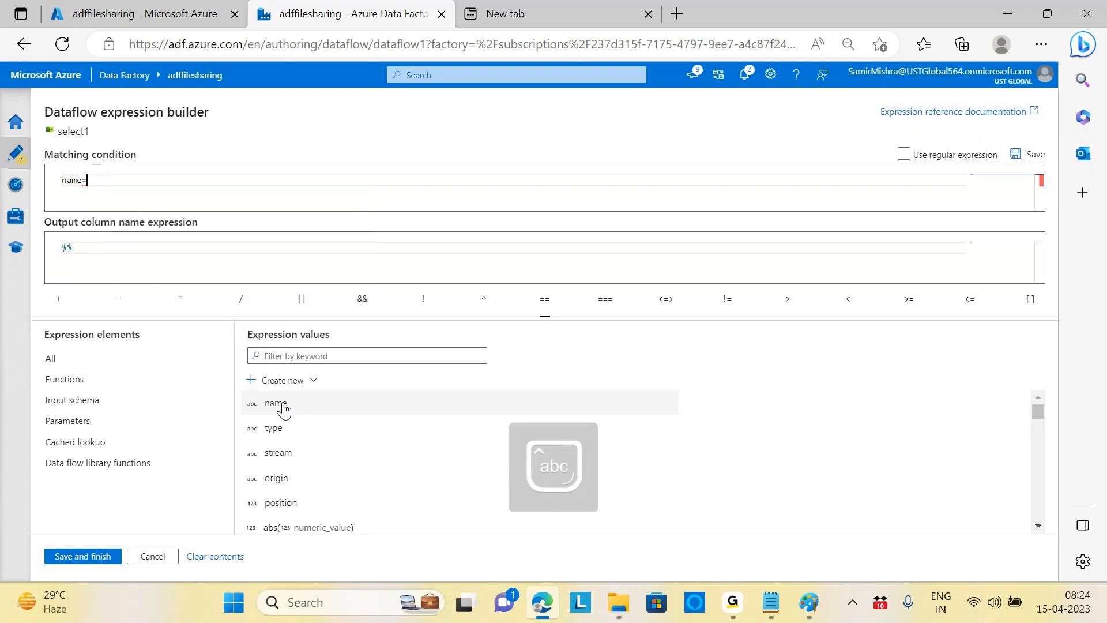
{"action": "type", "text": "Or"}
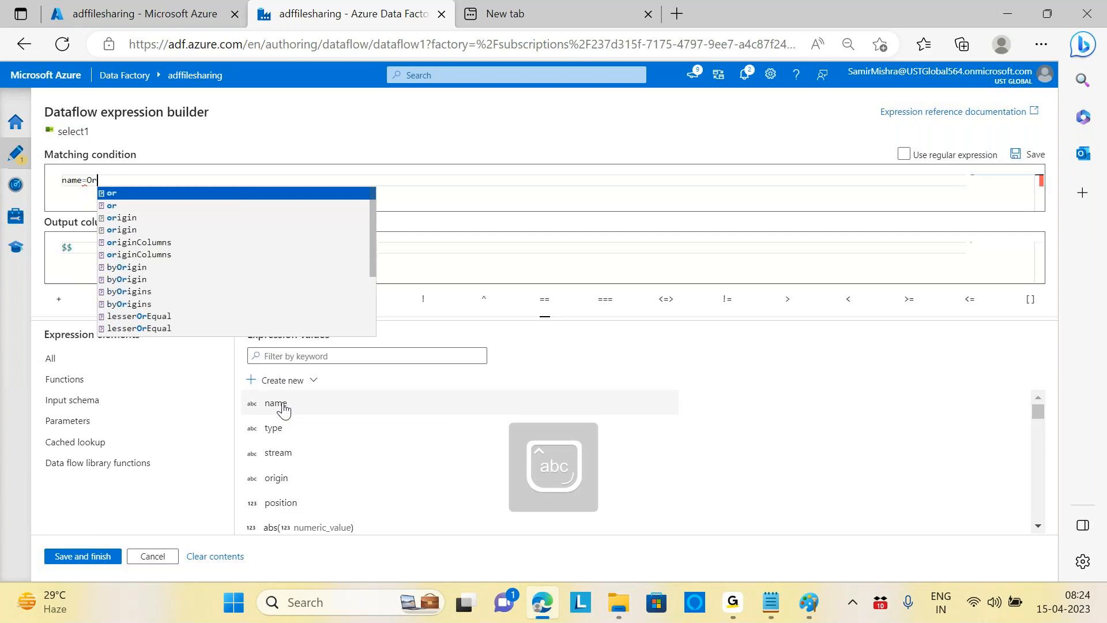
{"action": "type", "text": "d"}
{"action": "key", "text": "BackSpace"}
{"action": "key", "text": "BackSpace"}
{"action": "key", "text": "BackSpace"}
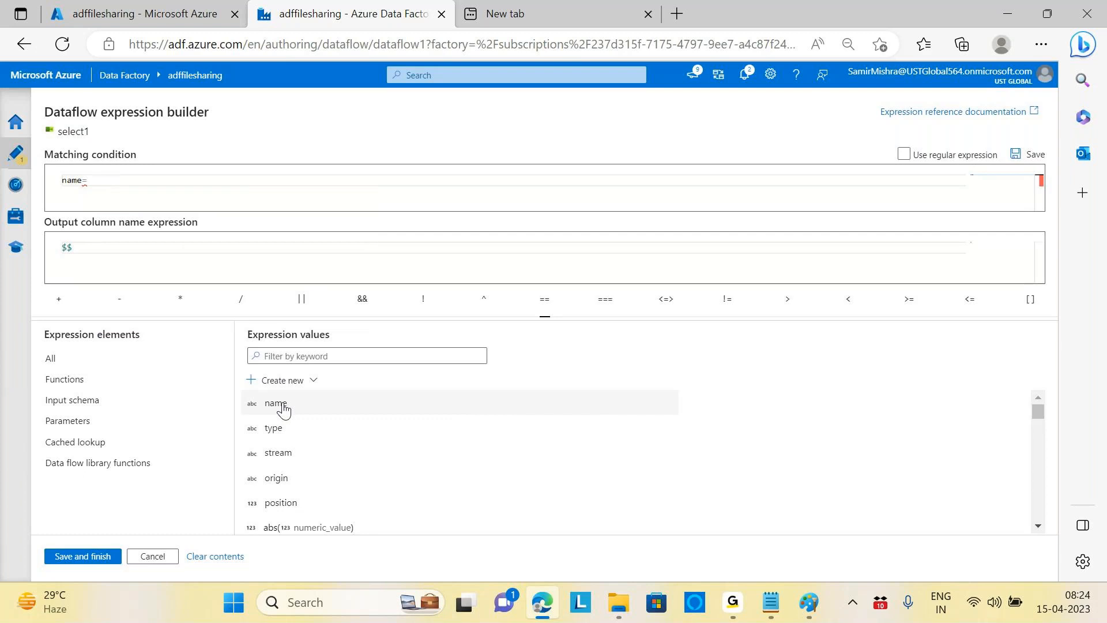
{"action": "type", "text": "Or"}
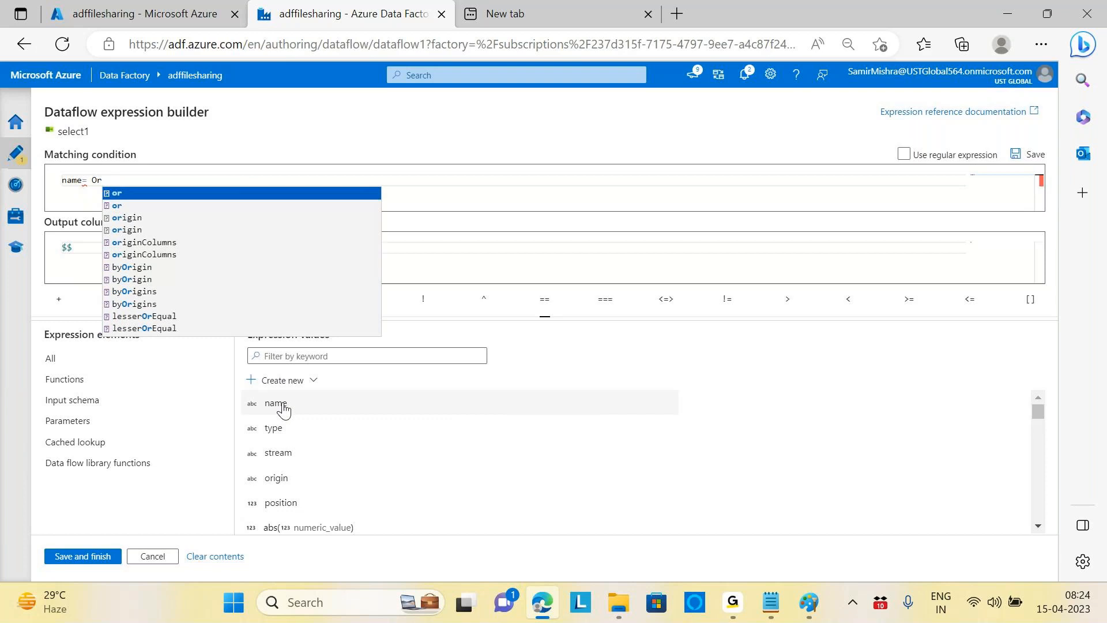
{"action": "type", "text": "d"}
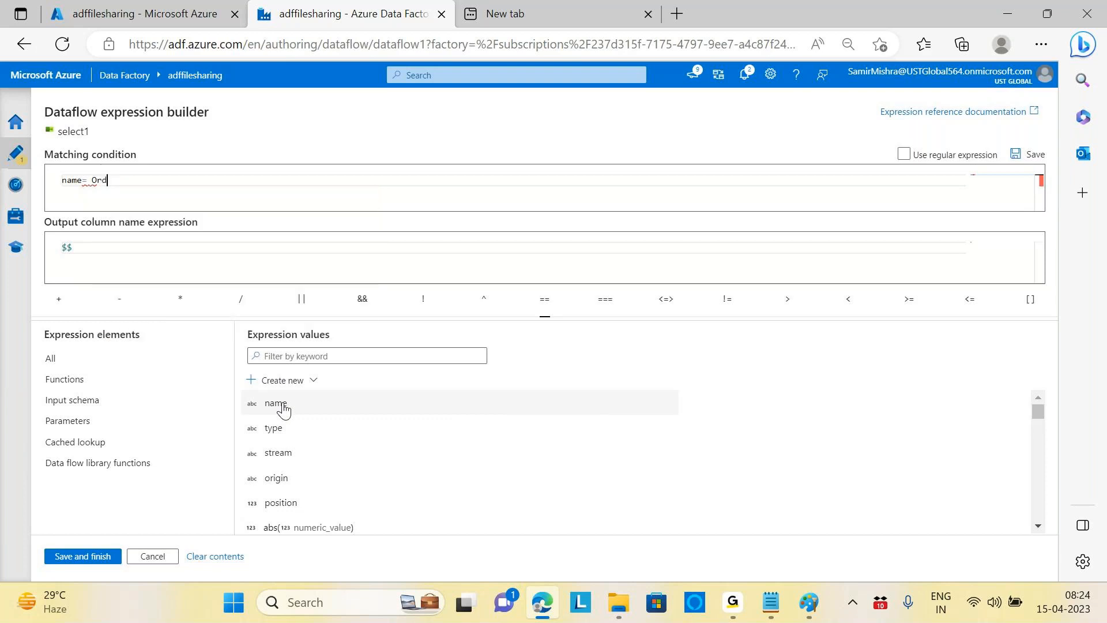
{"action": "type", "text": "er_id"}
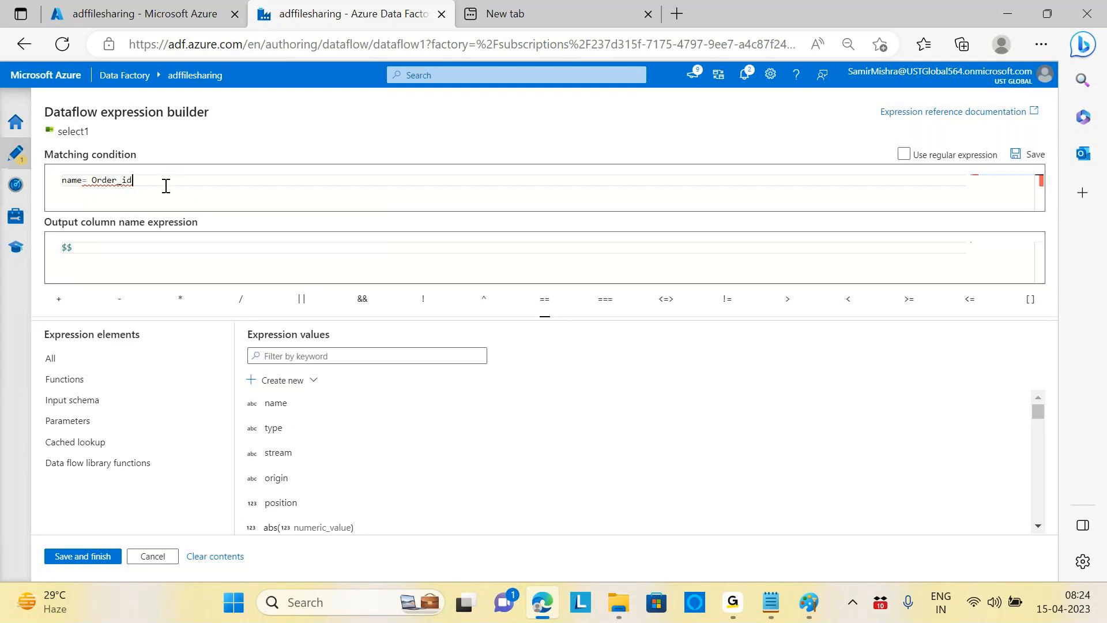
{"action": "left_click", "coordinate": [93, 181]}
{"action": "key", "text": "BackSpace"}
{"action": "left_click", "coordinate": [82, 556]}
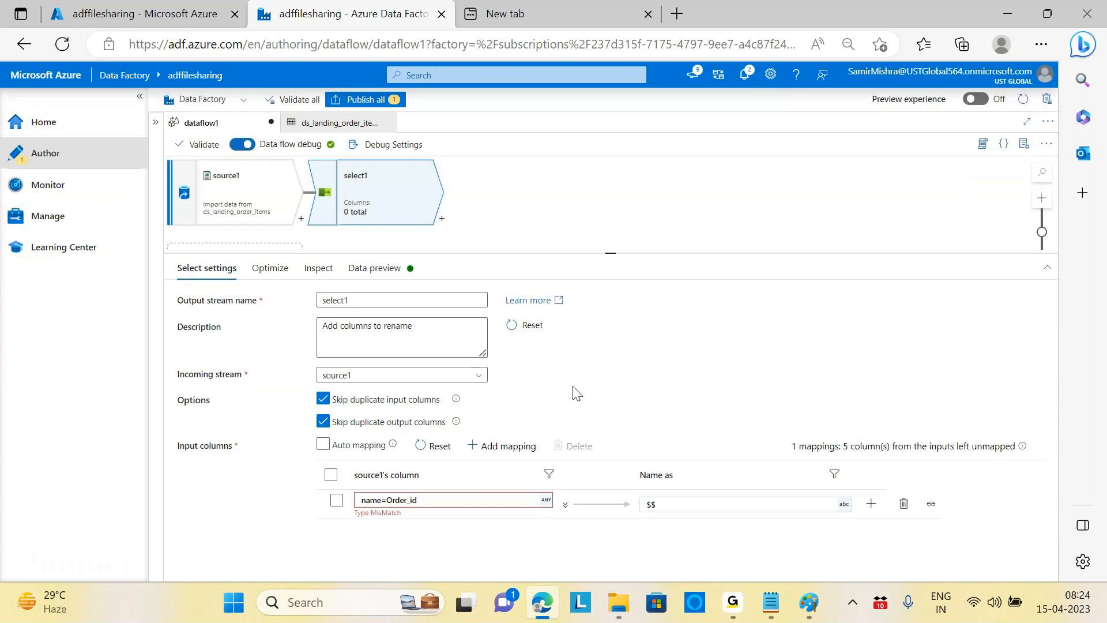
Step: Set ORDER_ID and PRODUCT_ID to string type in source1's Projection
{"action": "left_click", "coordinate": [247, 191]}
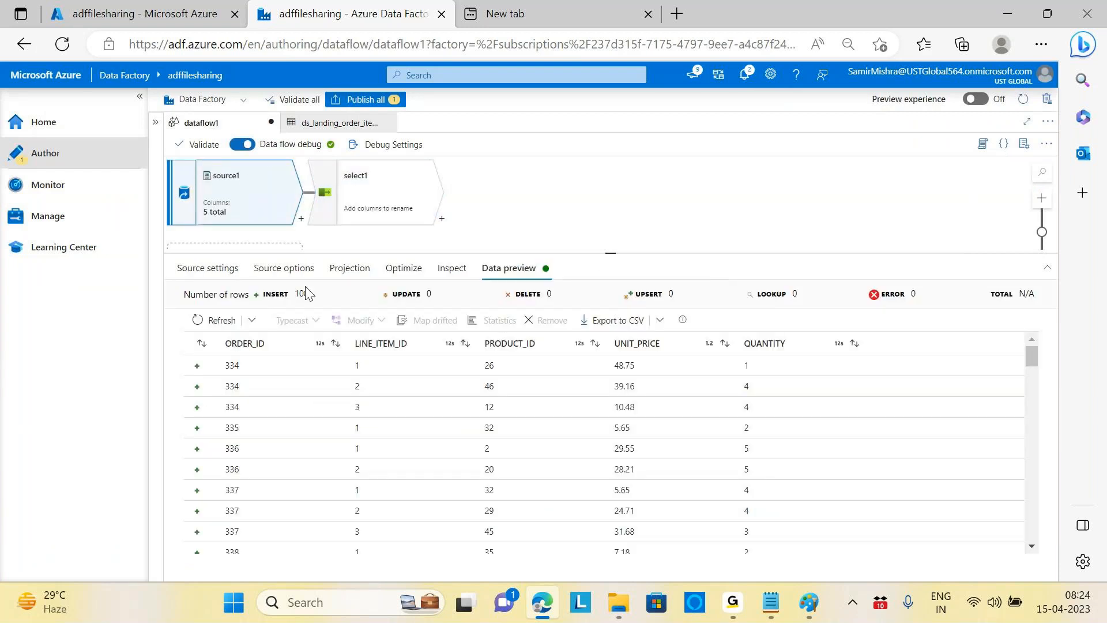
{"action": "left_click", "coordinate": [284, 267]}
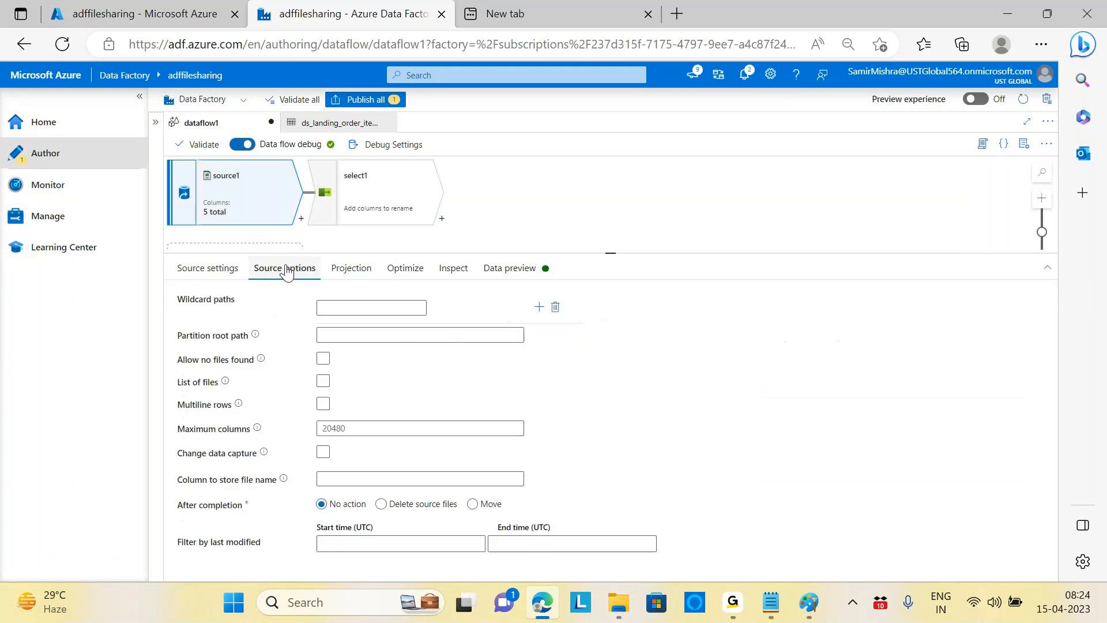
{"action": "left_click", "coordinate": [193, 276]}
{"action": "left_click", "coordinate": [350, 269]}
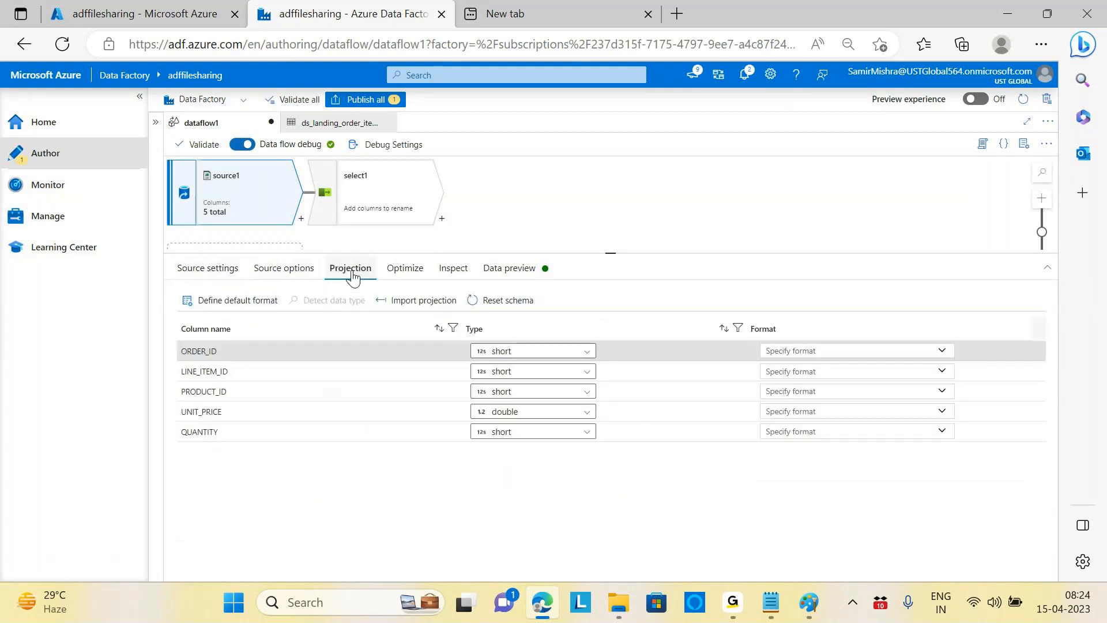
{"action": "left_click", "coordinate": [559, 355]}
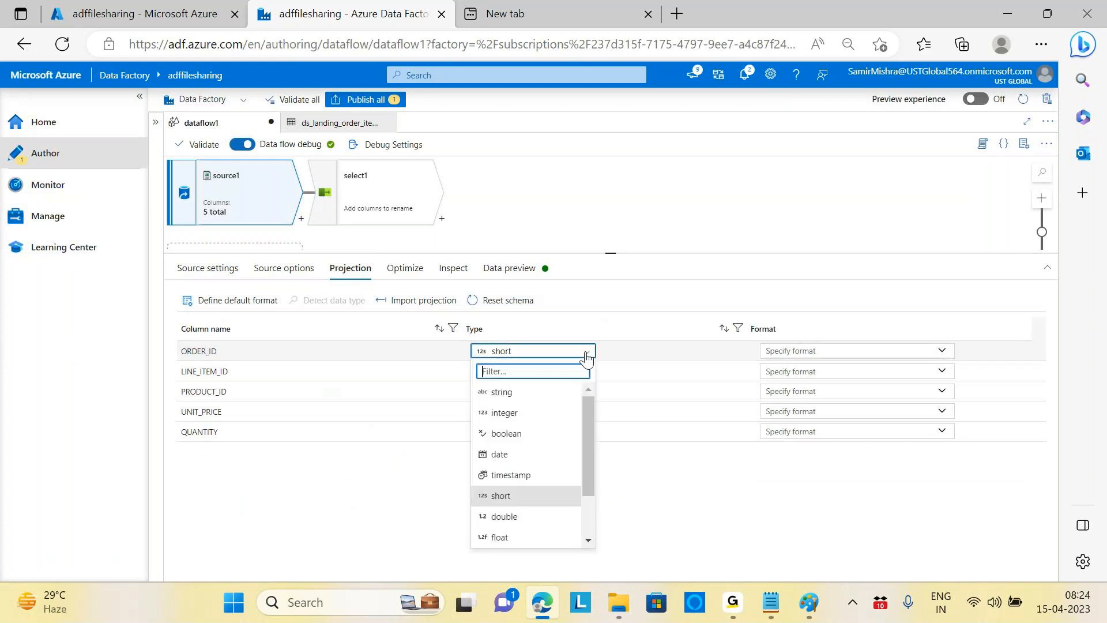
{"action": "left_click", "coordinate": [503, 397]}
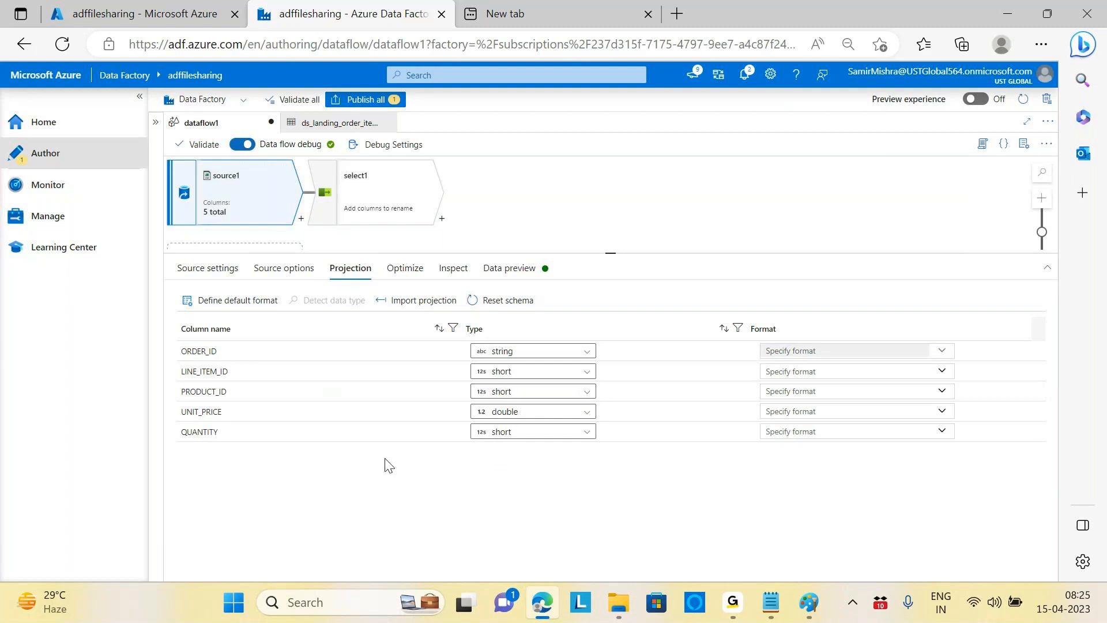
{"action": "left_click", "coordinate": [584, 394]}
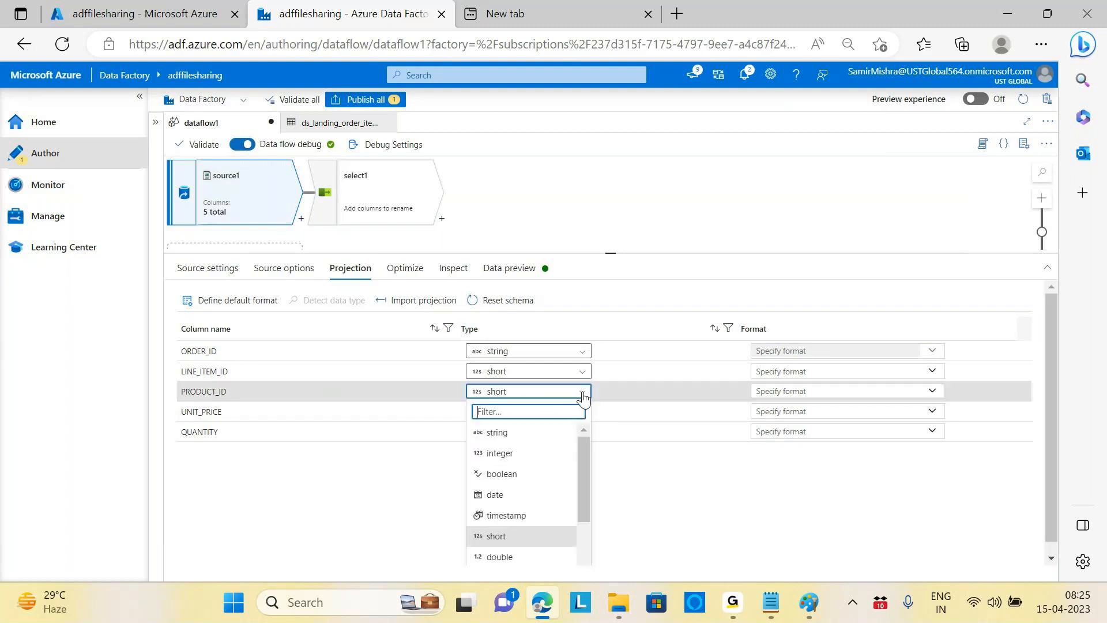
{"action": "left_click", "coordinate": [501, 431]}
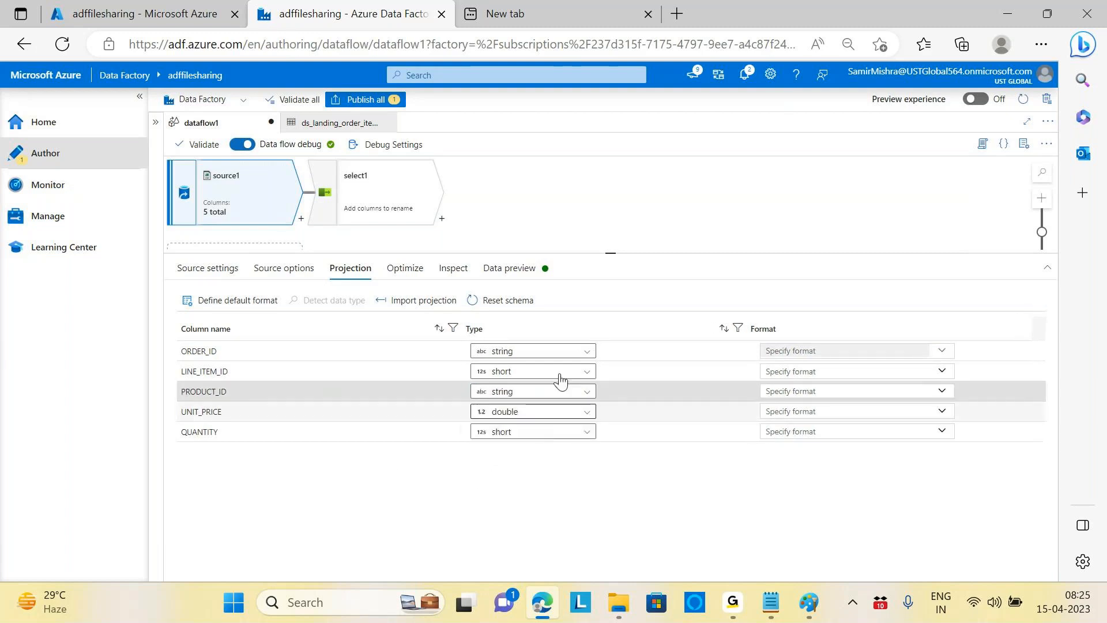
Step: Refresh source1's data preview to show 100 rows with the new types
{"action": "left_click", "coordinate": [702, 231]}
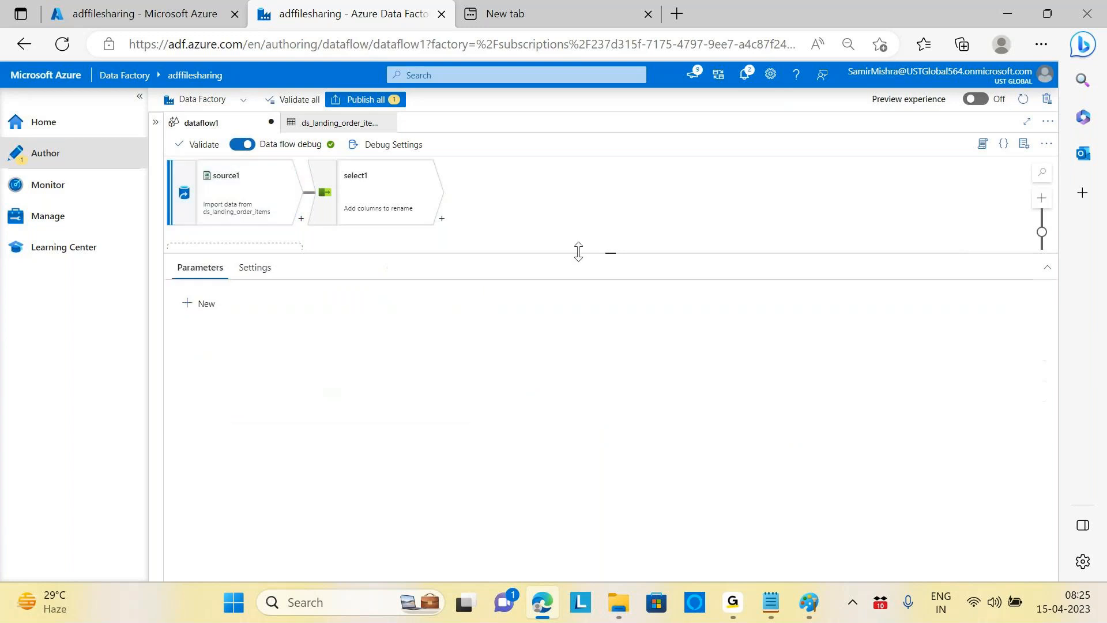
{"action": "left_click", "coordinate": [245, 219]}
{"action": "left_click", "coordinate": [509, 268]}
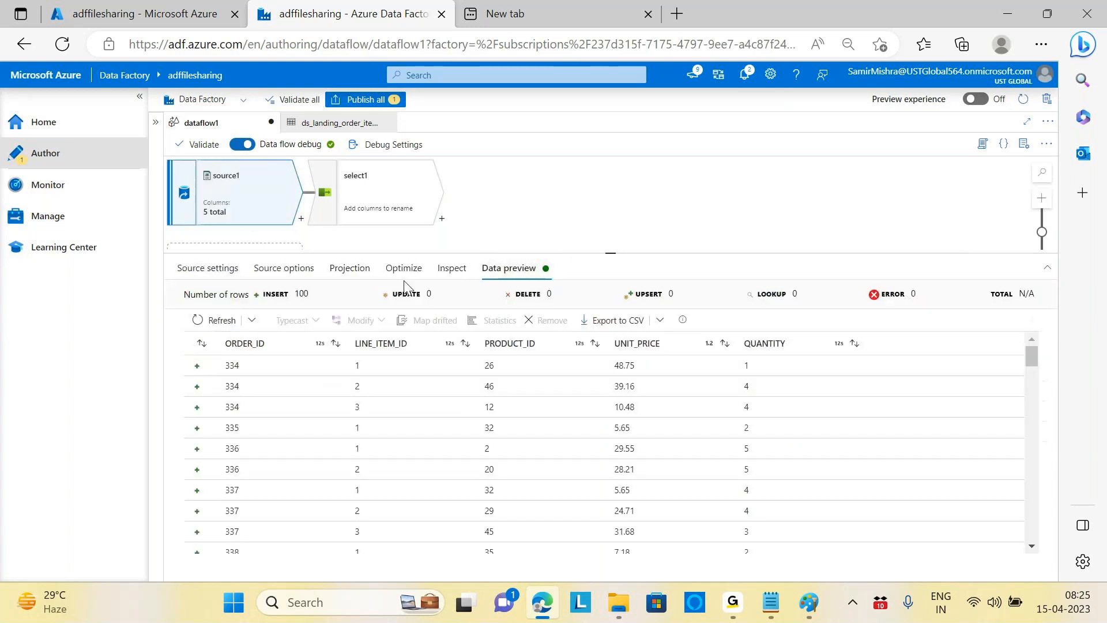
{"action": "left_click", "coordinate": [216, 320]}
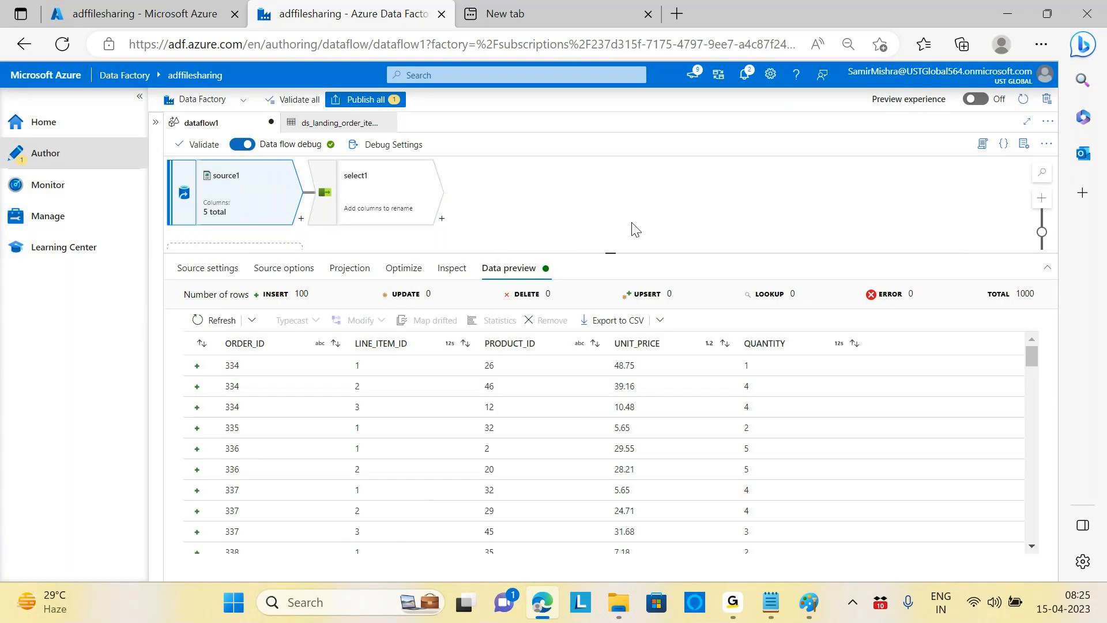
{"action": "left_click", "coordinate": [398, 208]}
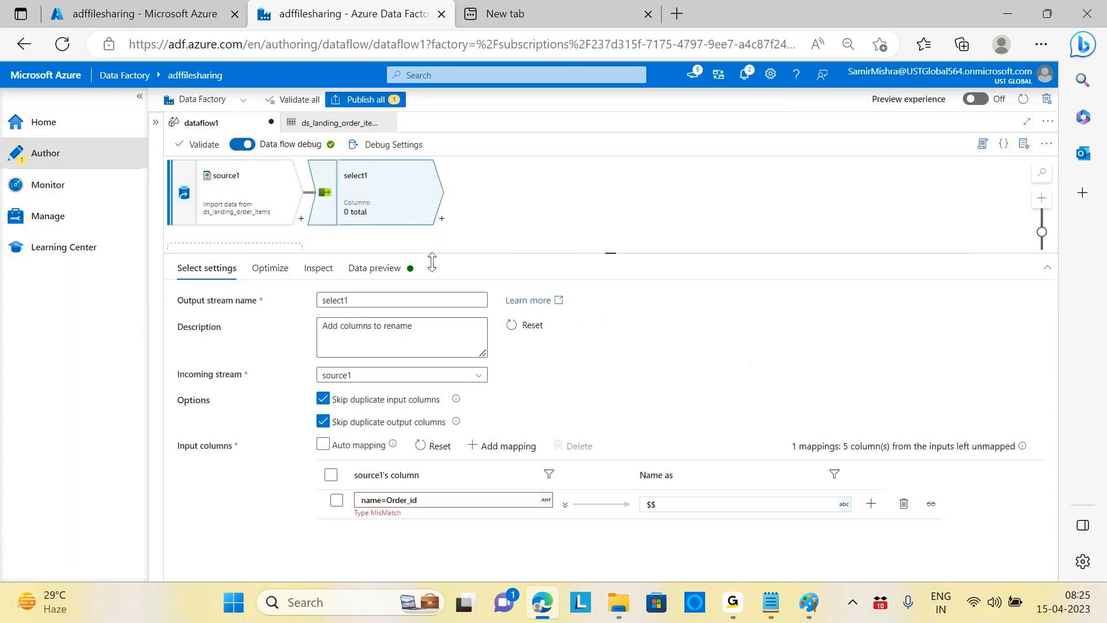
{"action": "left_click", "coordinate": [452, 501]}
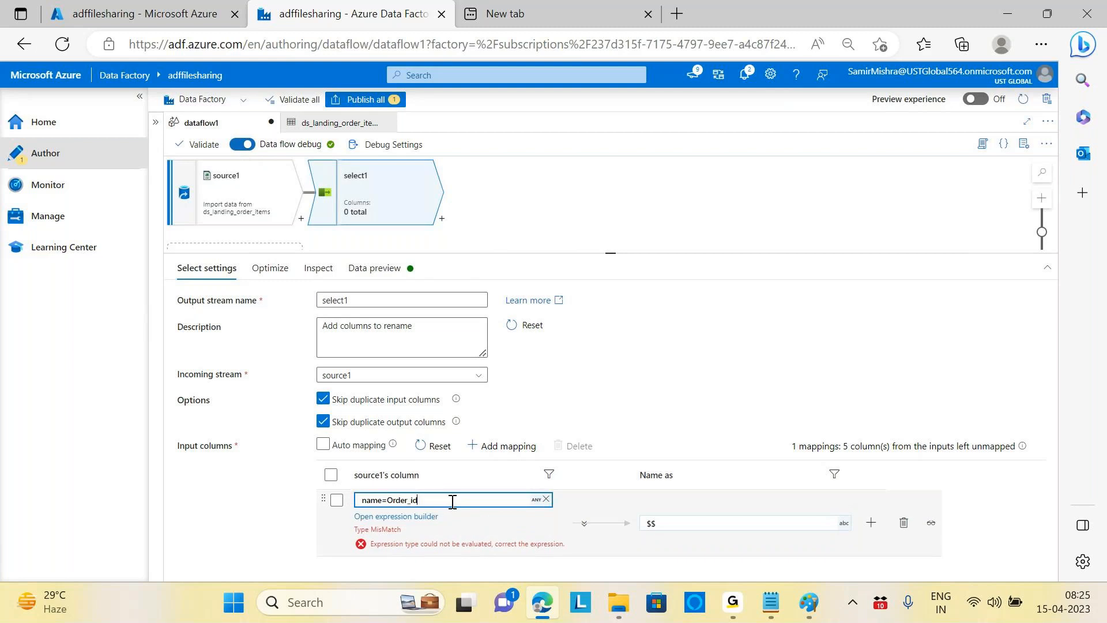
{"action": "left_click", "coordinate": [429, 518]}
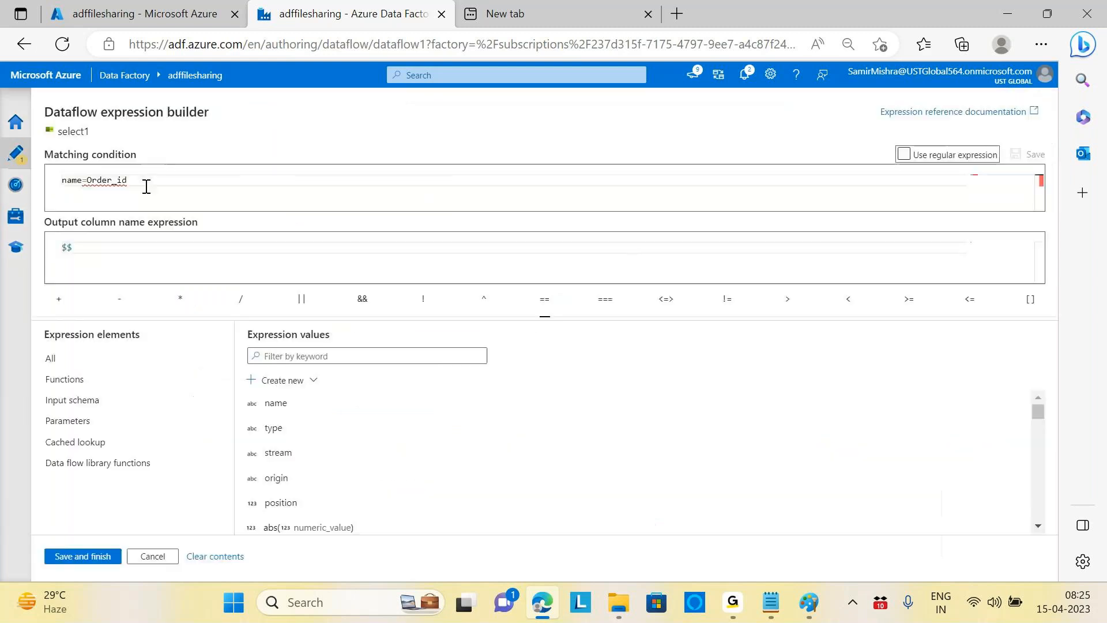
{"action": "key", "text": "BackSpace"}
{"action": "key", "text": "BackSpace"}
{"action": "key", "text": "BackSpace"}
{"action": "key", "text": "BackSpace"}
{"action": "key", "text": "BackSpace"}
{"action": "key", "text": "BackSpace"}
{"action": "key", "text": "BackSpace"}
{"action": "key", "text": "BackSpace"}
{"action": "key", "text": "Caps_Lock"}
{"action": "type", "text": "'ORDER_"}
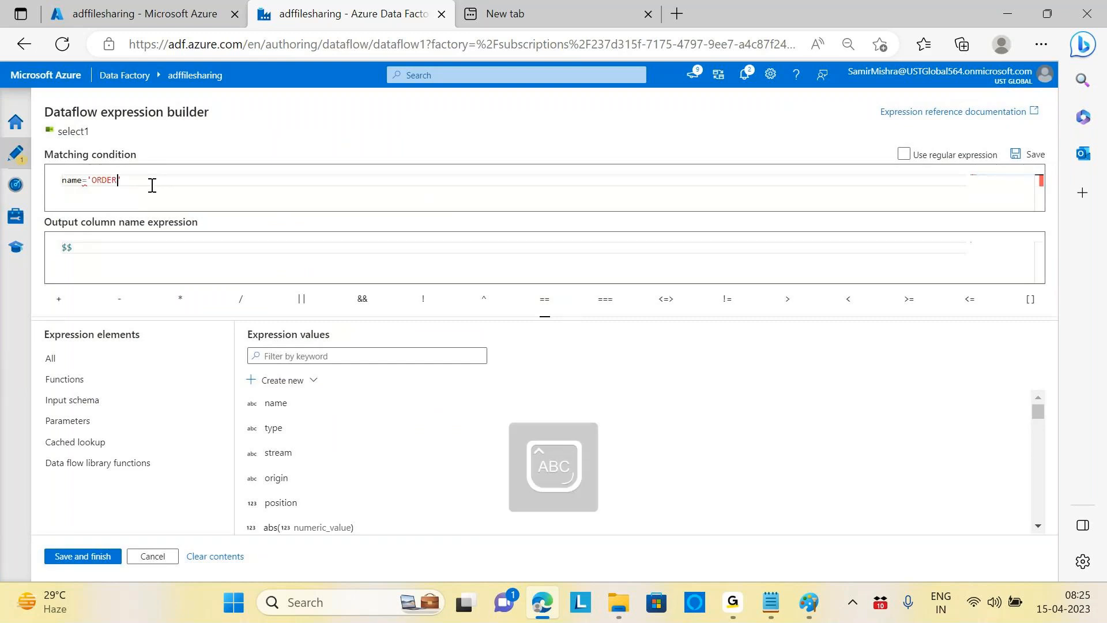
{"action": "type", "text": "ID"}
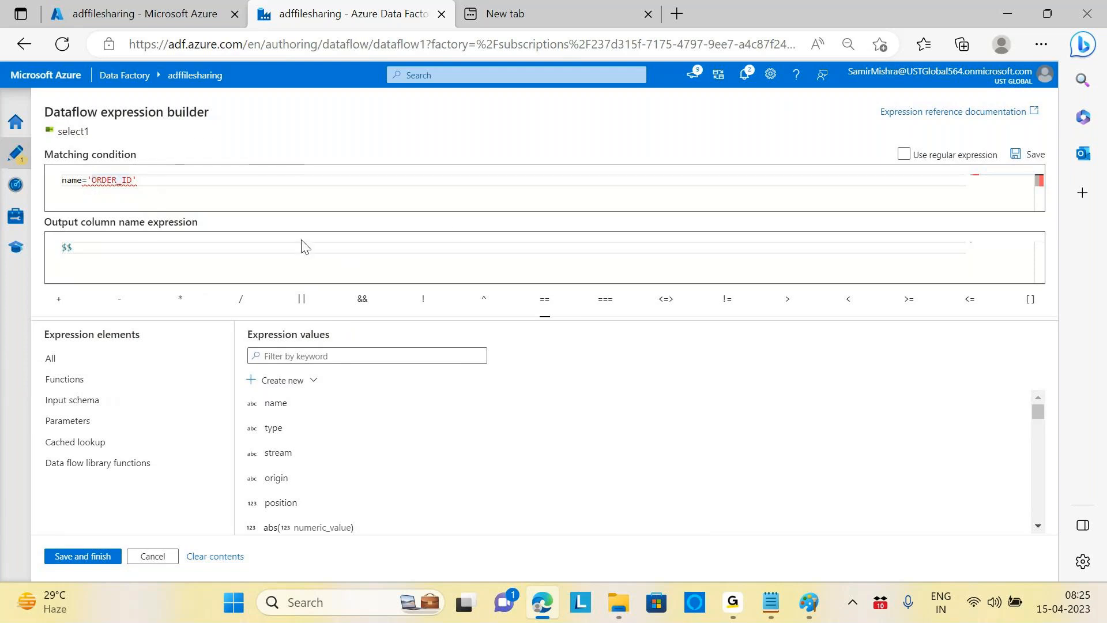
{"action": "type", "text": "="}
{"action": "left_click", "coordinate": [158, 180]}
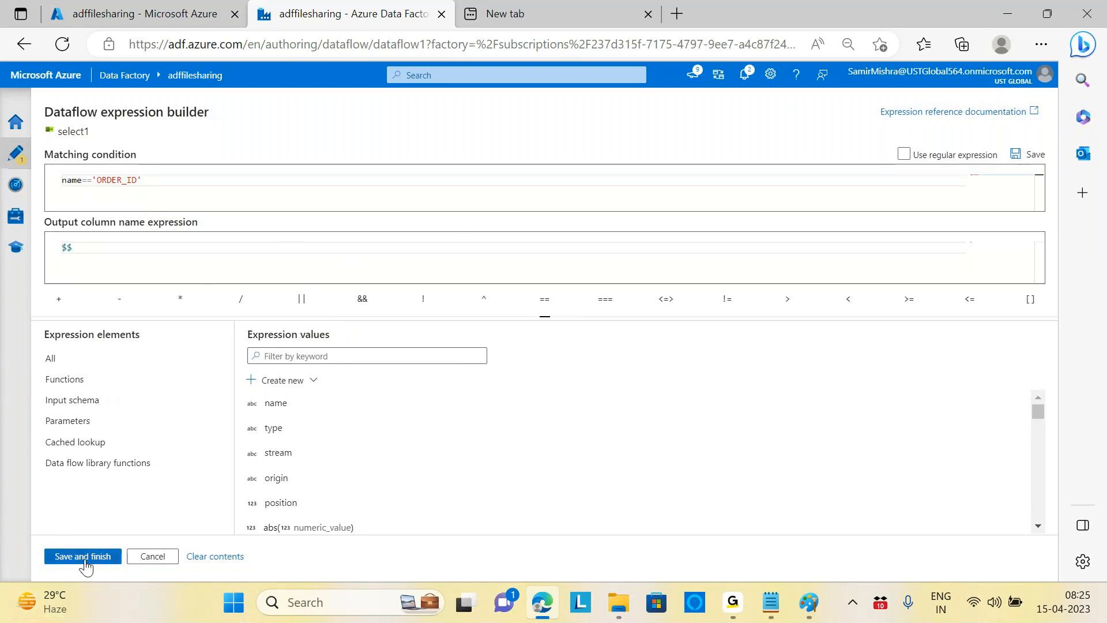
{"action": "mouse_move", "coordinate": [130, 594]}
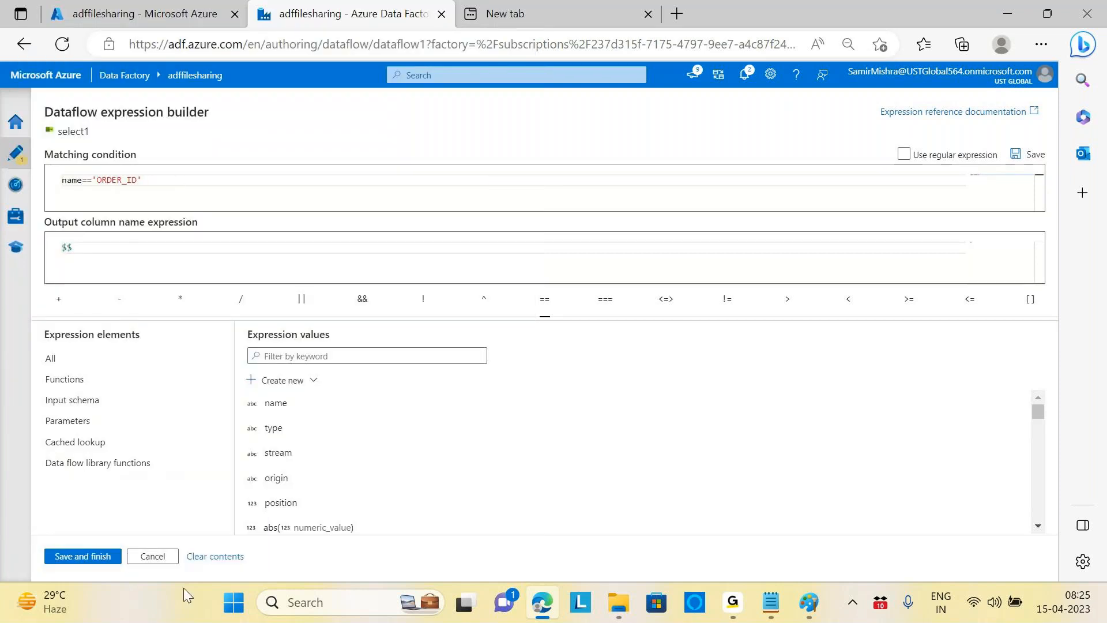
{"action": "left_click", "coordinate": [172, 557]}
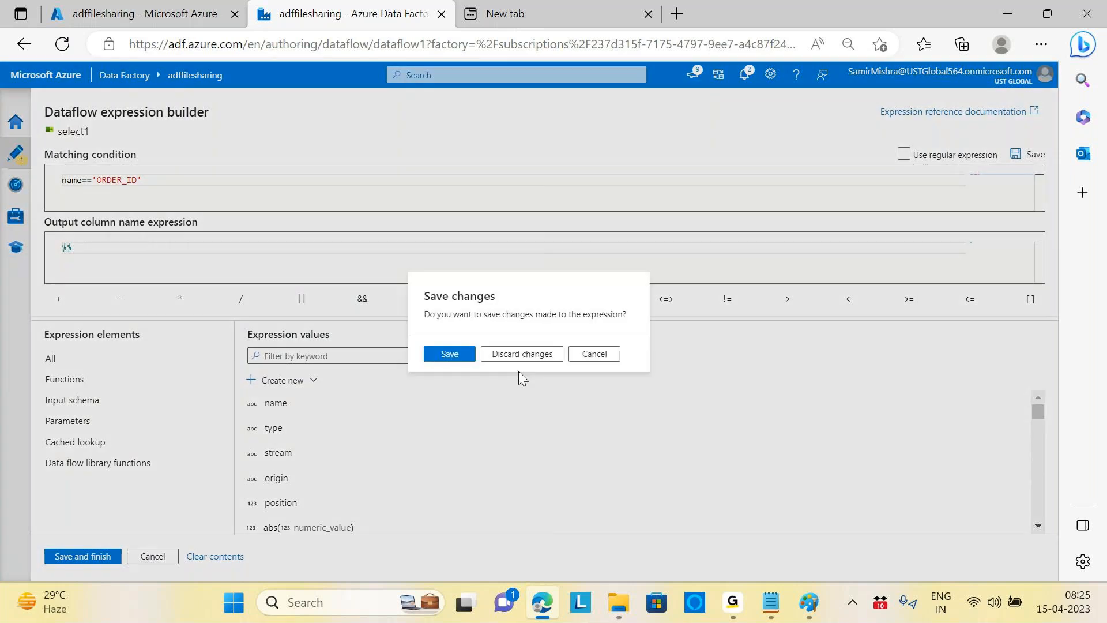
{"action": "left_click", "coordinate": [523, 354]}
{"action": "left_click", "coordinate": [331, 219]}
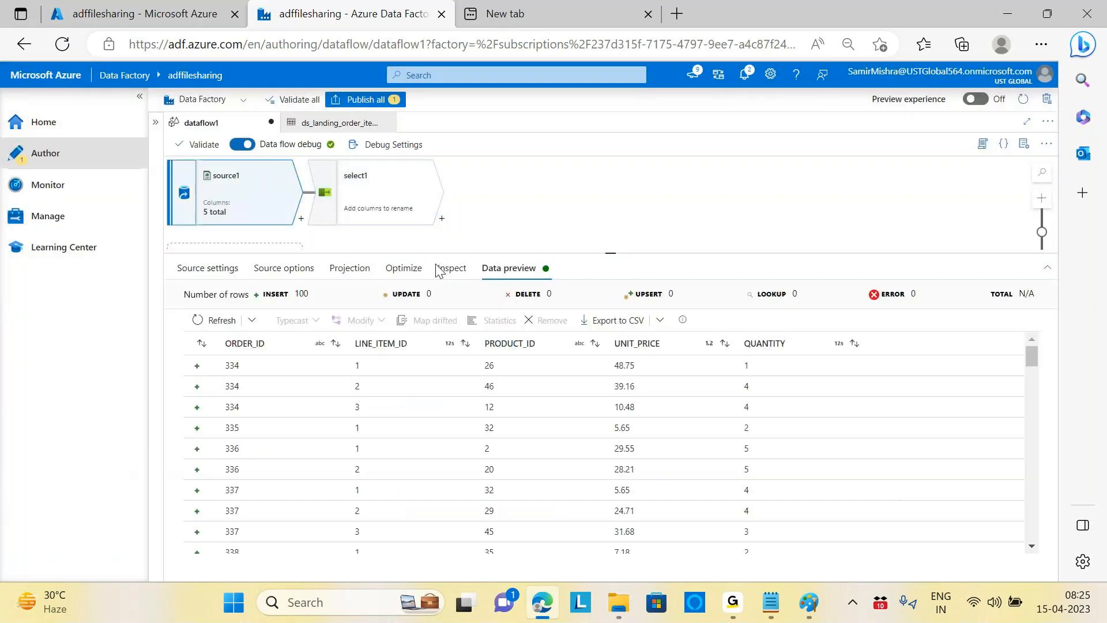
Step: Set ORDER_ID and PRODUCT_ID back to short in source1's projection, then edit select1's matching expression
{"action": "left_click", "coordinate": [350, 268]}
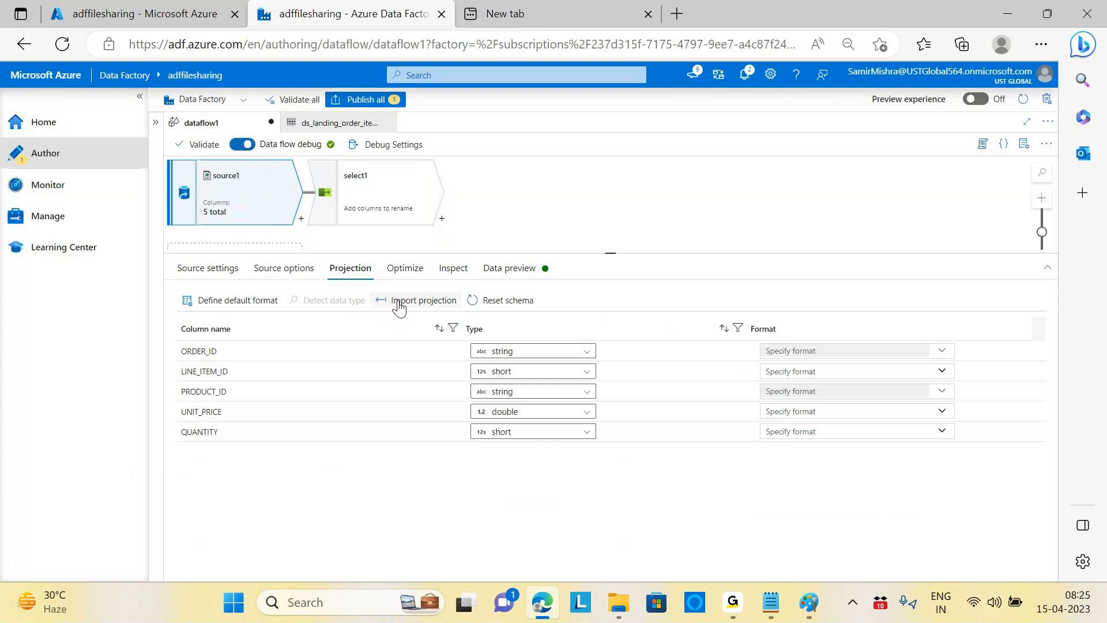
{"action": "left_click", "coordinate": [583, 352]}
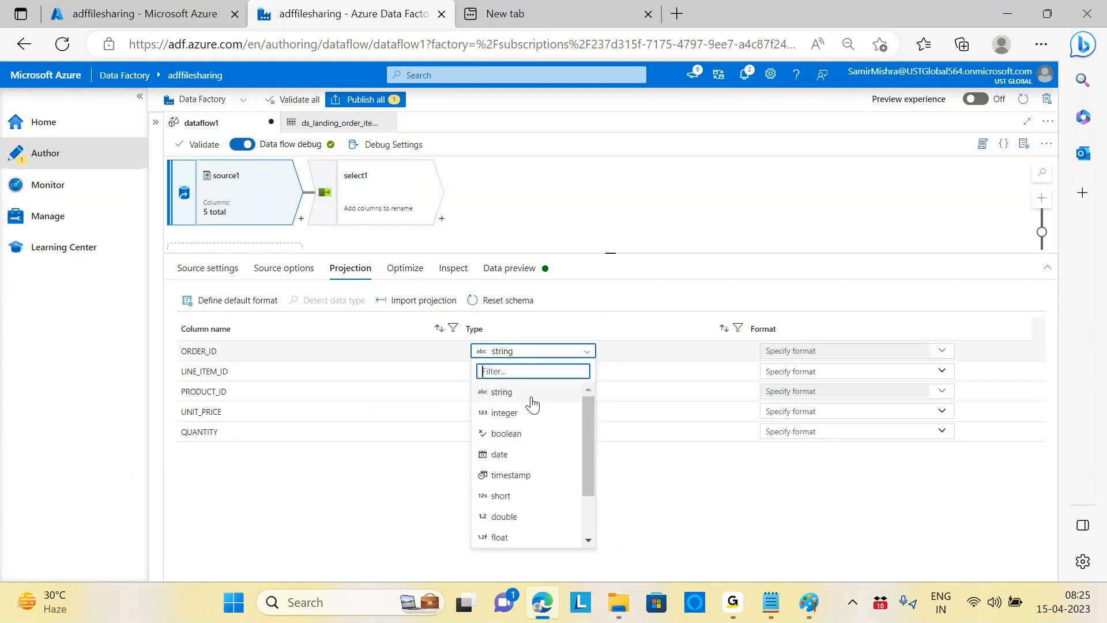
{"action": "left_click", "coordinate": [501, 496]}
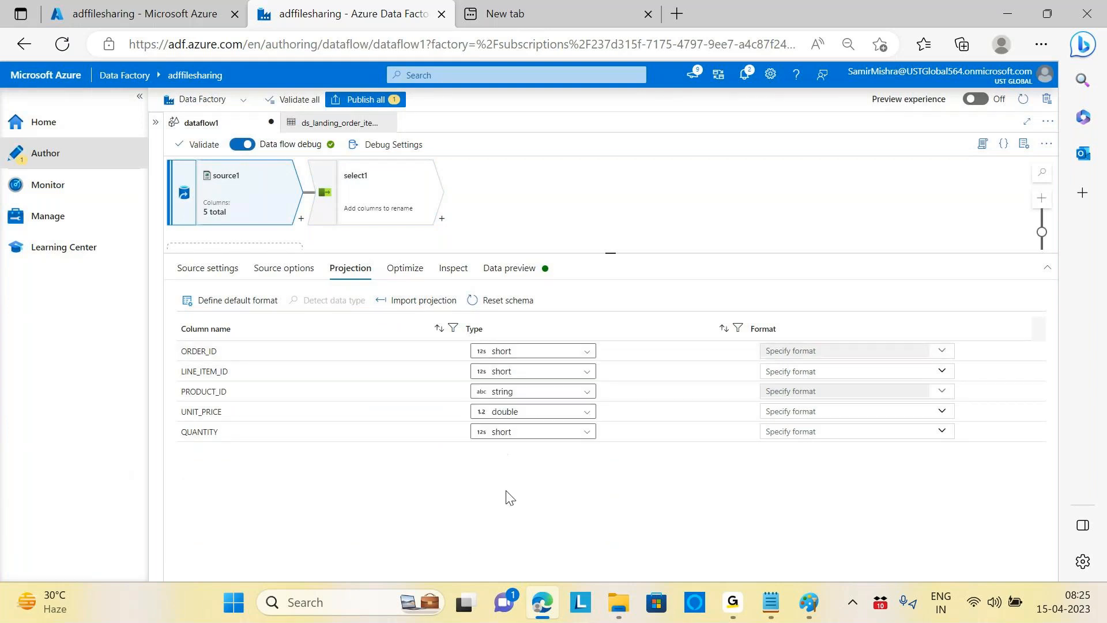
{"action": "left_click", "coordinate": [571, 392]}
{"action": "left_click", "coordinate": [499, 537]}
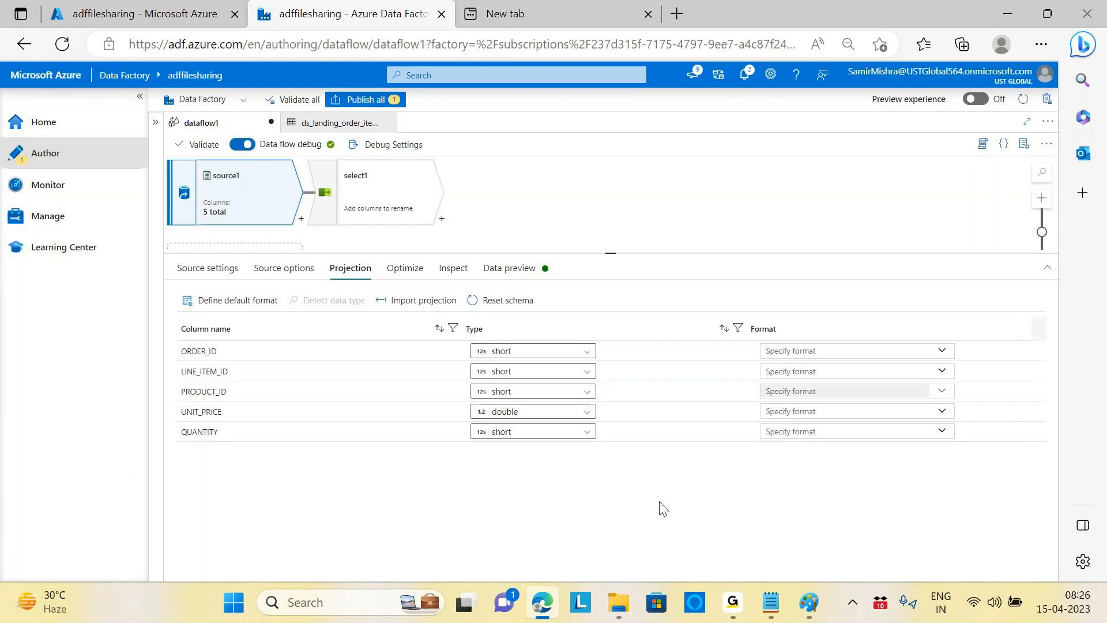
{"action": "left_click", "coordinate": [374, 190]}
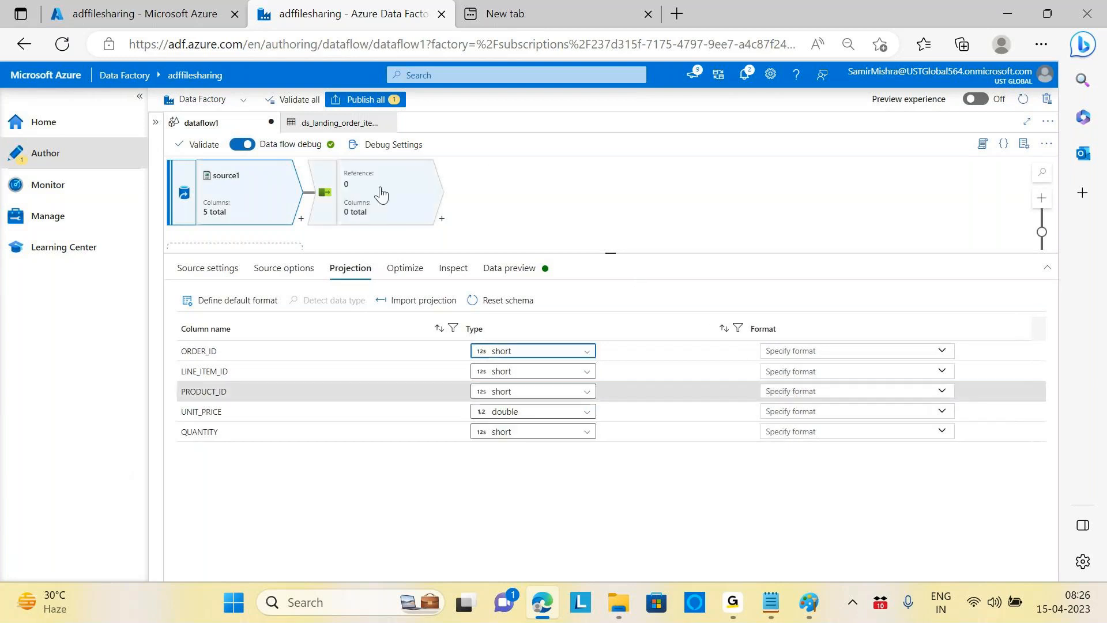
{"action": "left_click", "coordinate": [434, 499]}
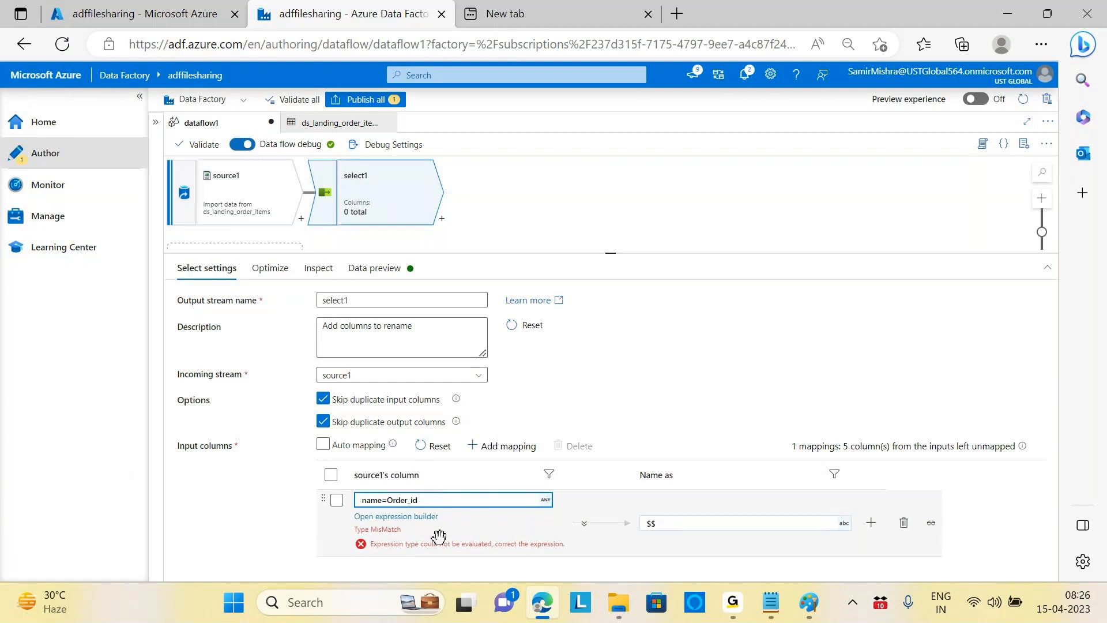
Step: Replace select1's matching condition with name==ORDER_ID in the expression builder and save it
{"action": "left_click", "coordinate": [416, 516]}
{"action": "left_click", "coordinate": [140, 180]}
{"action": "key", "text": "BackSpace"}
{"action": "key", "text": "BackSpace"}
{"action": "key", "text": "BackSpace"}
{"action": "key", "text": "BackSpace"}
{"action": "key", "text": "BackSpace"}
{"action": "key", "text": "BackSpace"}
{"action": "key", "text": "BackSpace"}
{"action": "key", "text": "BackSpace"}
{"action": "type", "text": "=OR"}
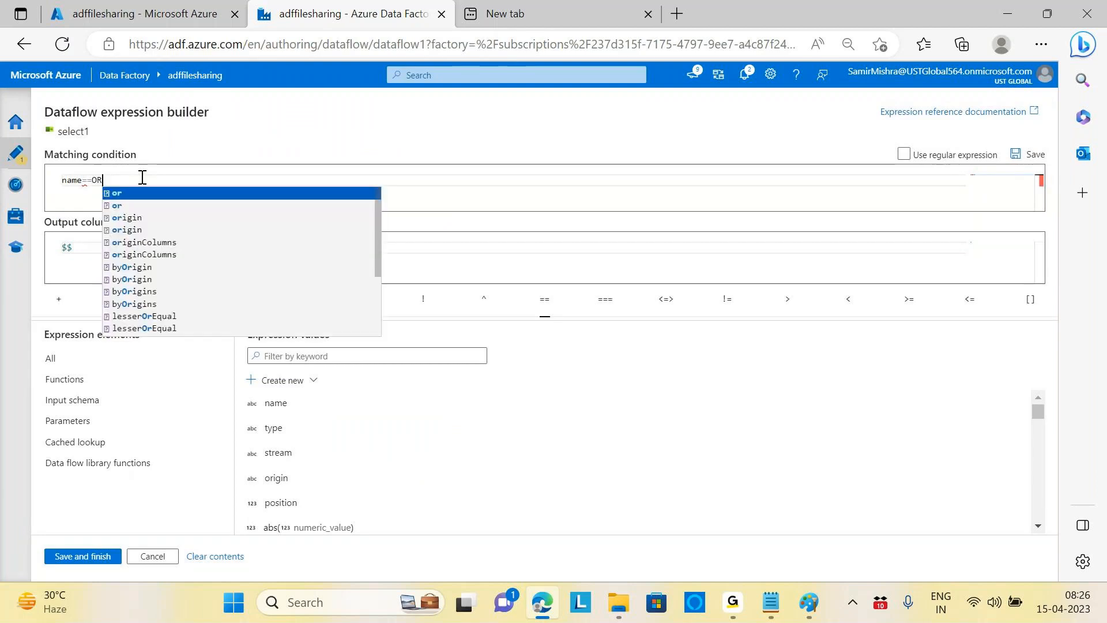
{"action": "type", "text": "DER_ID"}
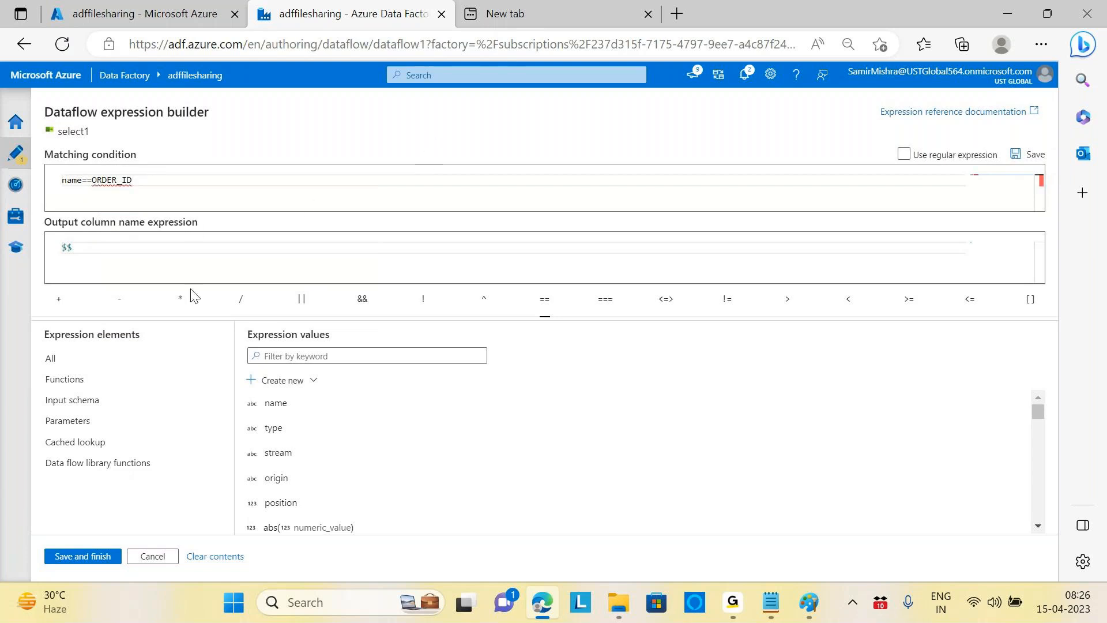
{"action": "left_click", "coordinate": [82, 561]}
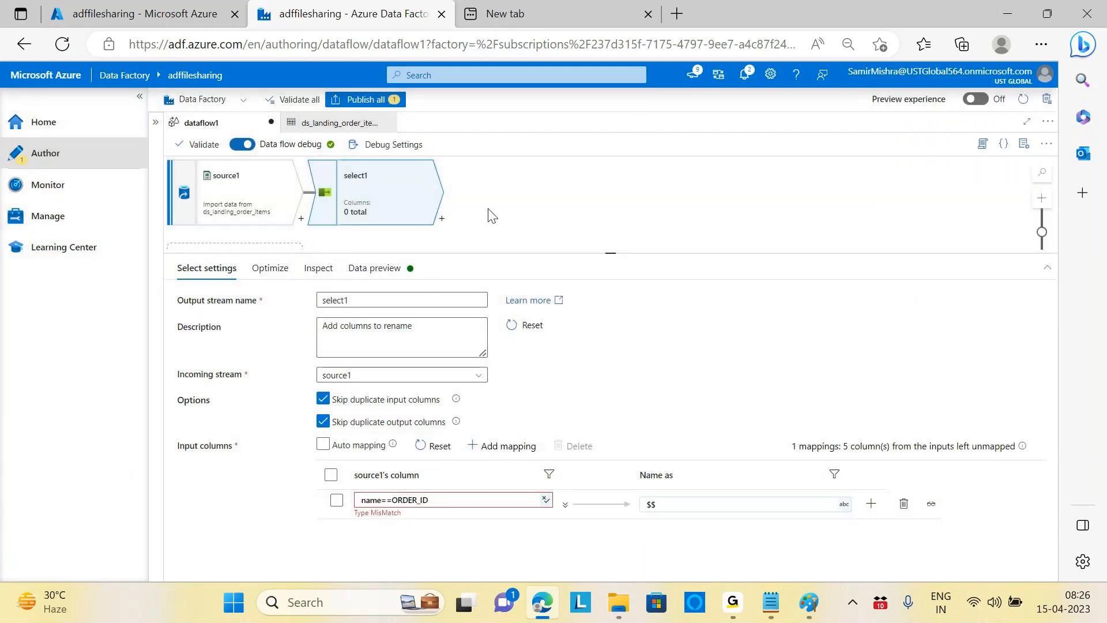
{"action": "left_click", "coordinate": [254, 205]}
Step: Retype ORDER_ID and PRODUCT_ID as string in source1, then edit select1's matching expression again
{"action": "left_click", "coordinate": [591, 350]}
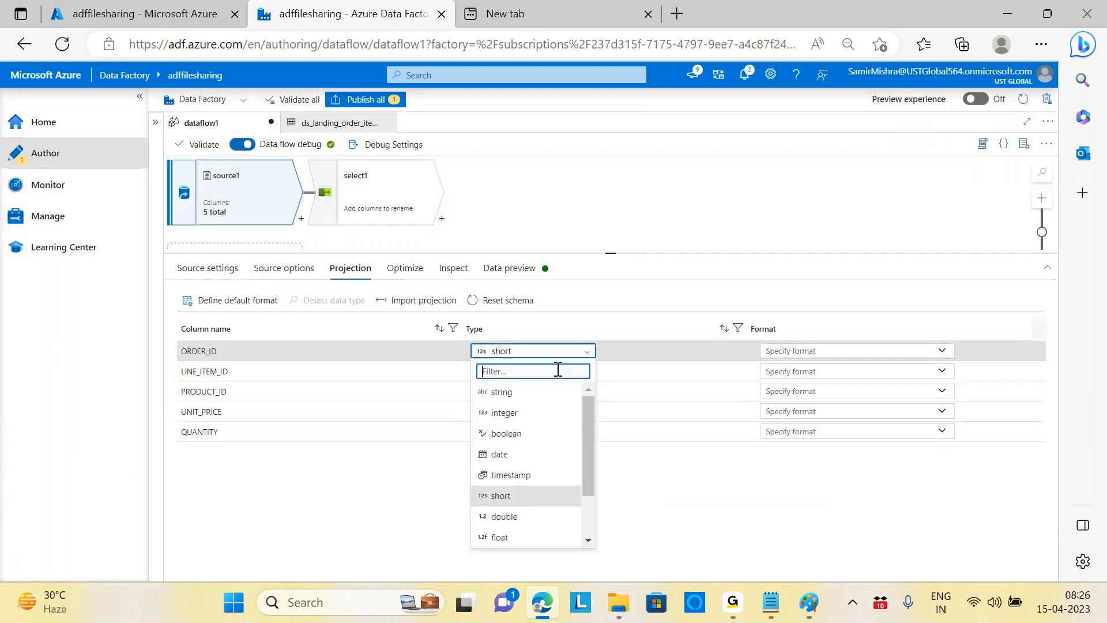
{"action": "left_click", "coordinate": [505, 392]}
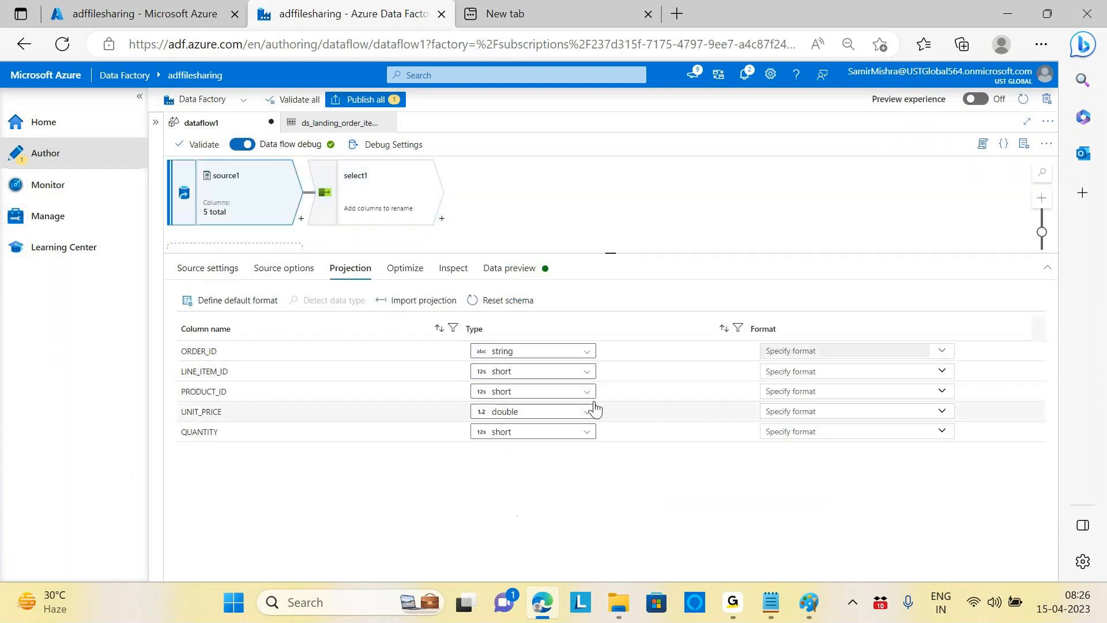
{"action": "left_click", "coordinate": [587, 391]}
{"action": "left_click", "coordinate": [501, 433]}
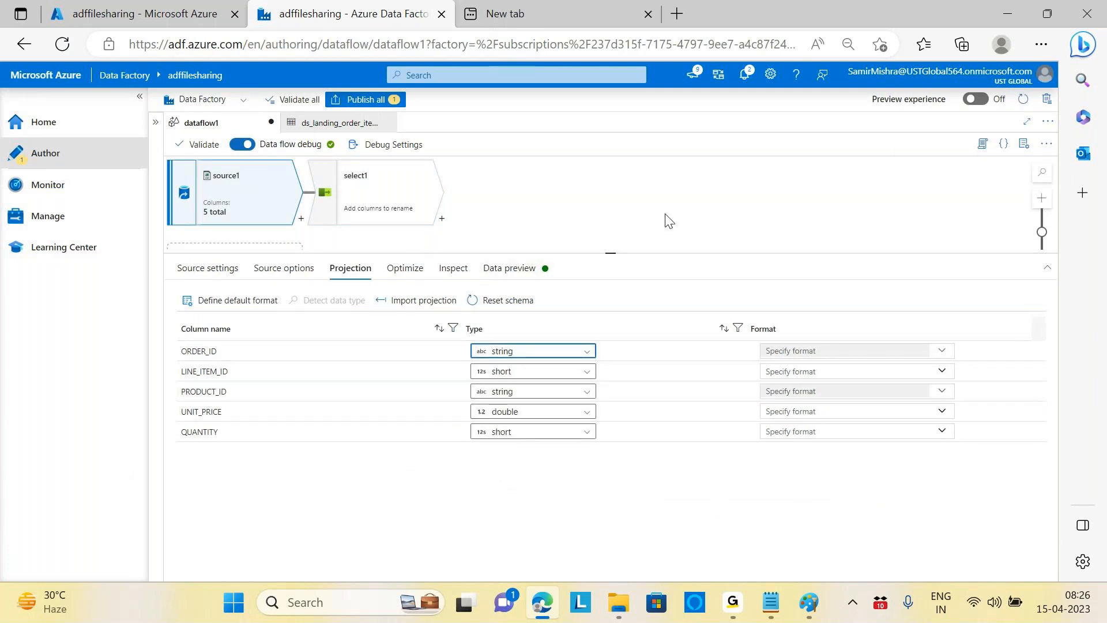
{"action": "left_click", "coordinate": [382, 187]}
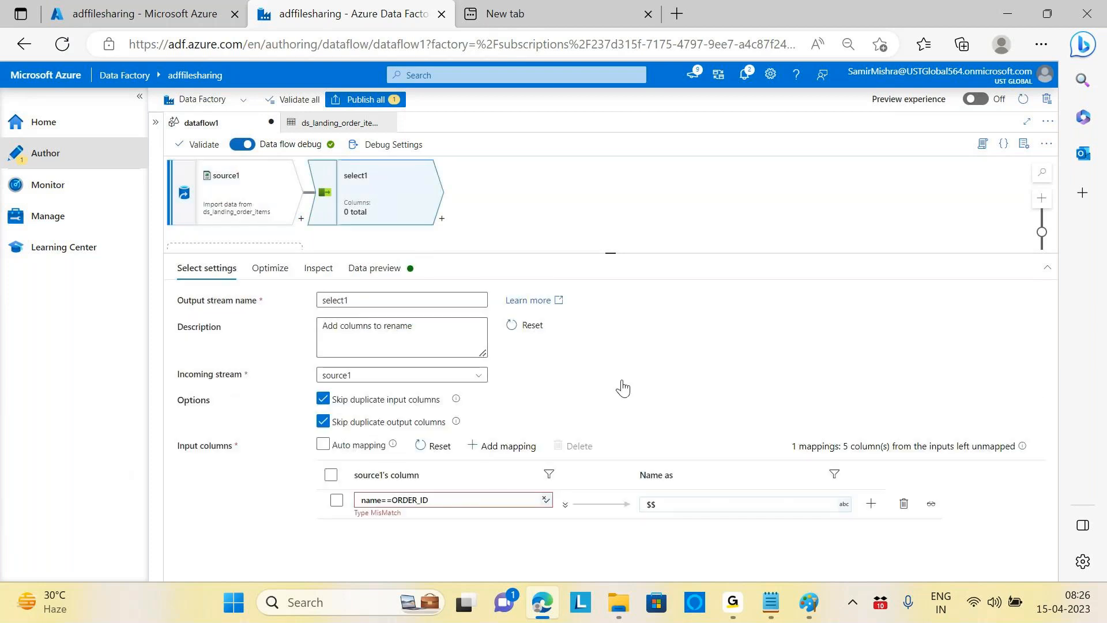
{"action": "left_click", "coordinate": [502, 500]}
Step: Quote the column name so the matching condition reads name=='ORDER_ID'
{"action": "left_click", "coordinate": [427, 520]}
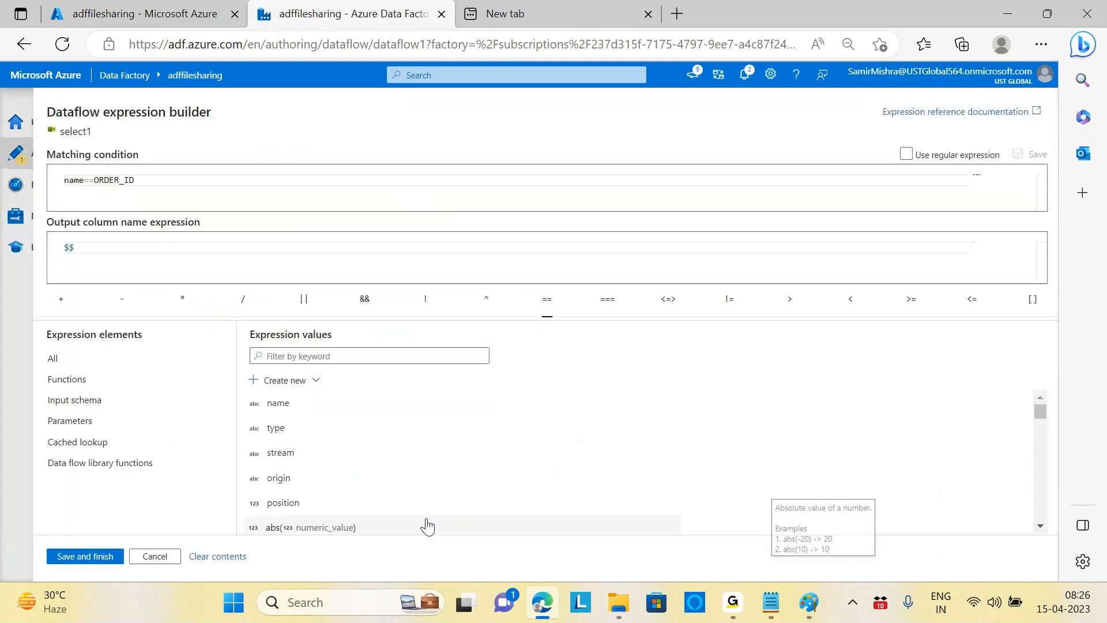
{"action": "left_click", "coordinate": [153, 183]}
{"action": "key", "text": "BackSpace"}
{"action": "key", "text": "BackSpace"}
{"action": "key", "text": "BackSpace"}
{"action": "key", "text": "BackSpace"}
{"action": "key", "text": "BackSpace"}
{"action": "key", "text": "BackSpace"}
{"action": "key", "text": "BackSpace"}
{"action": "key", "text": "BackSpace"}
{"action": "type", "text": "'ORDER_ID"}
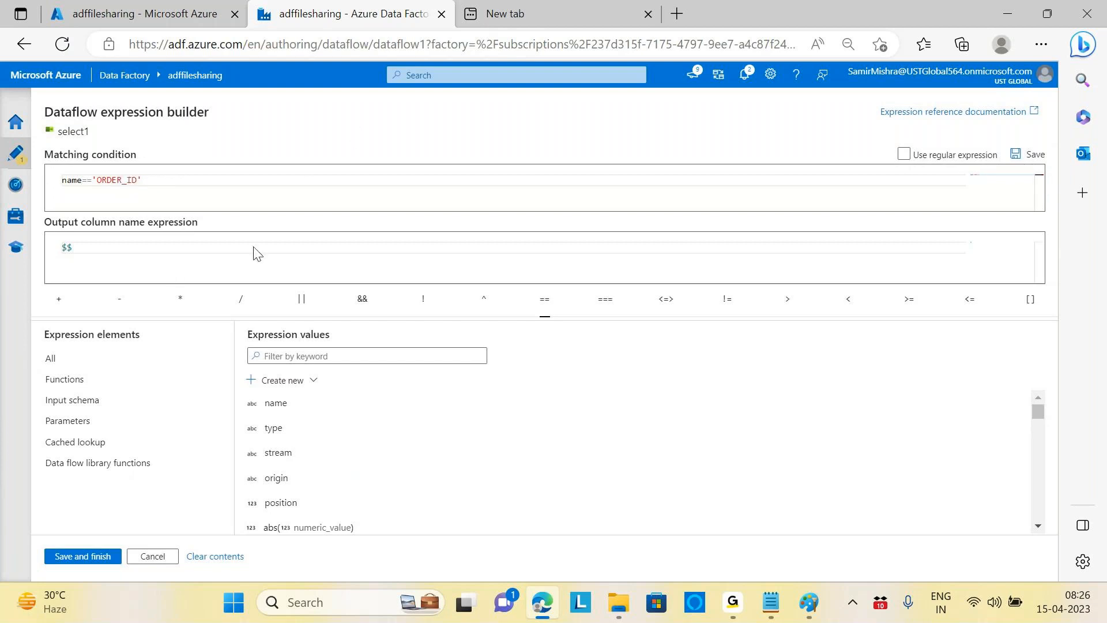
Step: Append || name='PRODUCT_ID' to the matching condition and save the rule
{"action": "left_click", "coordinate": [189, 186]}
{"action": "type", "text": "|| N"}
{"action": "key", "text": "BackSpace"}
{"action": "key", "text": "Caps_Lock"}
{"action": "type", "text": "name=='prod"}
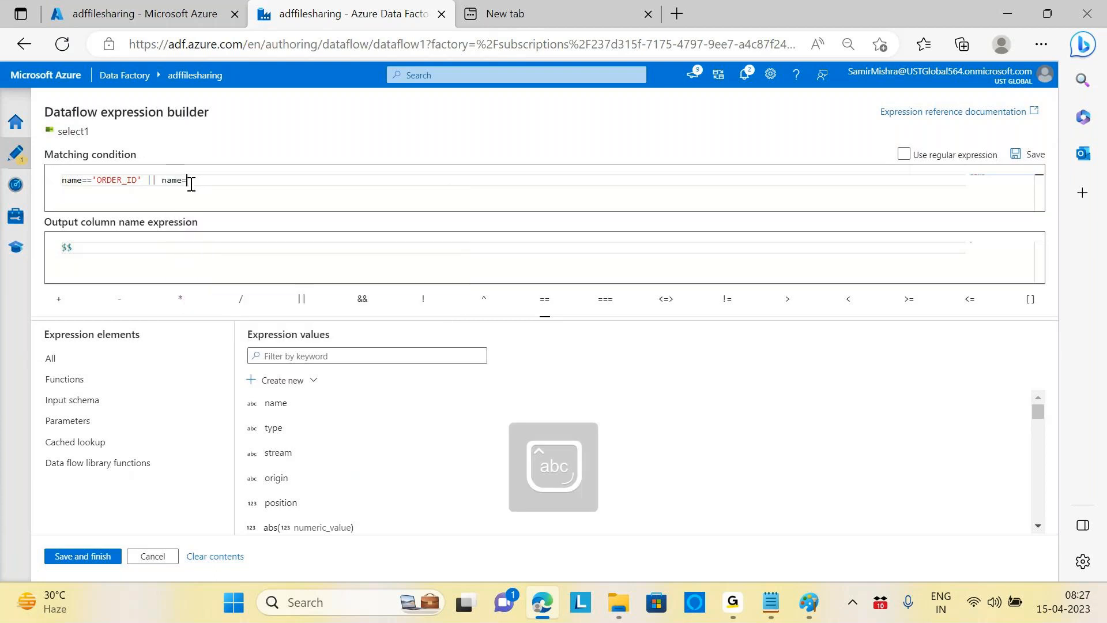
{"action": "type", "text": "uct"}
{"action": "key", "text": "BackSpace"}
{"action": "key", "text": "BackSpace"}
{"action": "key", "text": "BackSpace"}
{"action": "key", "text": "BackSpace"}
{"action": "key", "text": "BackSpace"}
{"action": "key", "text": "BackSpace"}
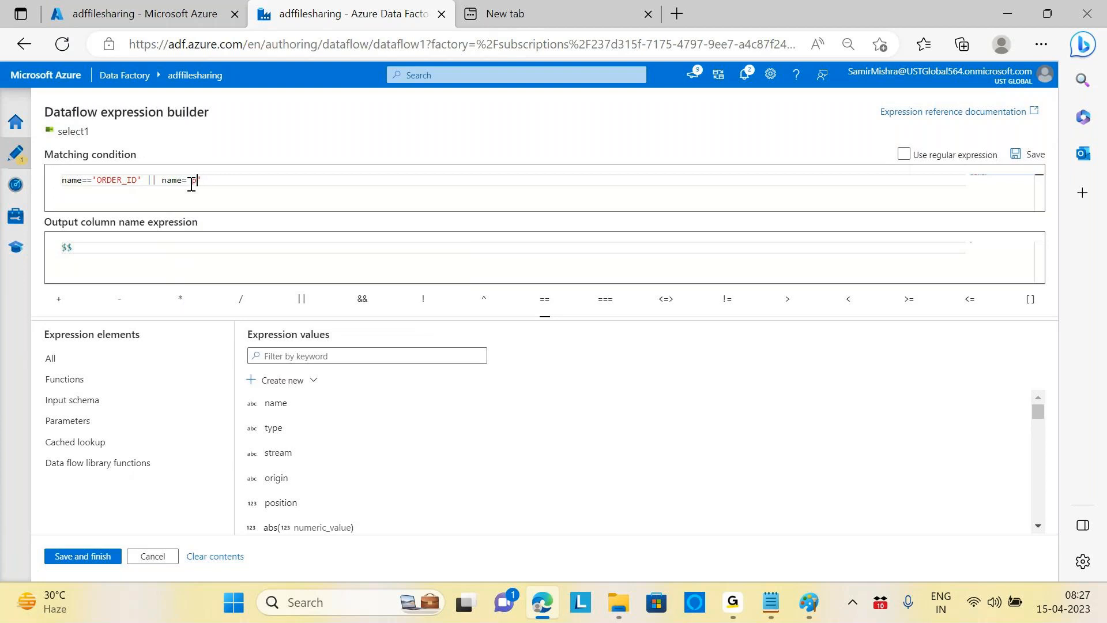
{"action": "key", "text": "BackSpace"}
{"action": "key", "text": "BackSpace"}
{"action": "key", "text": "Caps_Lock"}
{"action": "type", "text": "'PRODUCT_"}
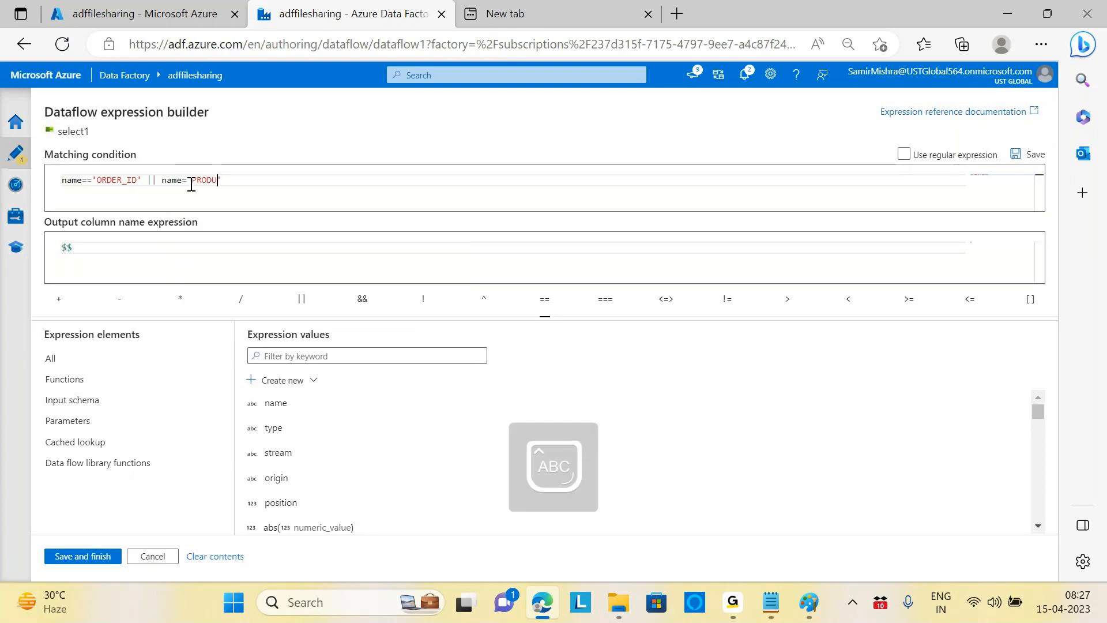
{"action": "type", "text": "ID"}
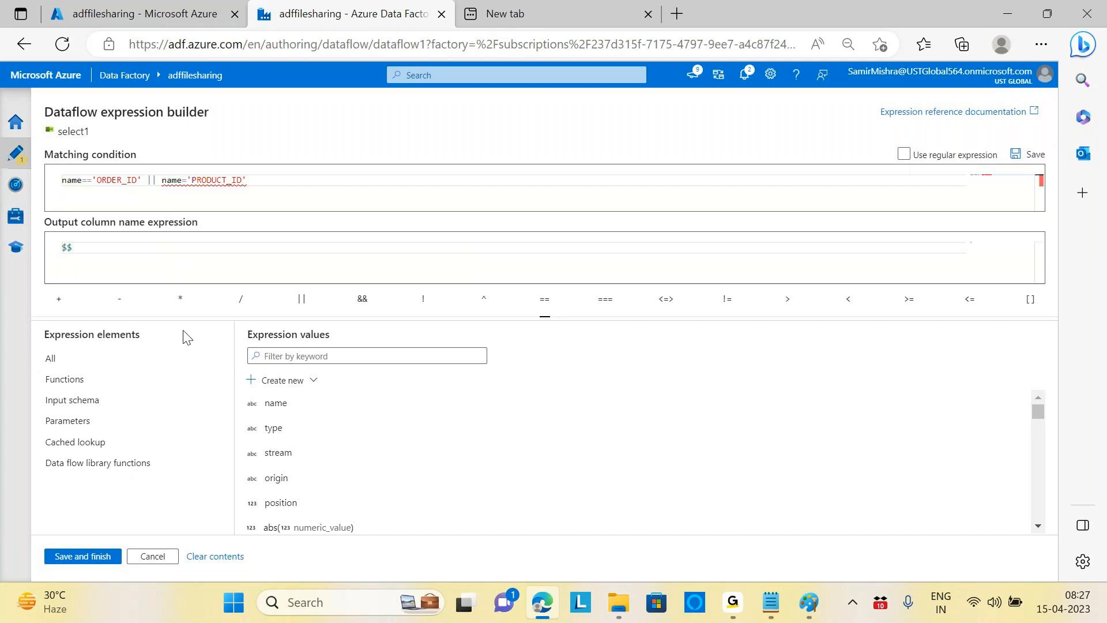
{"action": "left_click", "coordinate": [81, 562]}
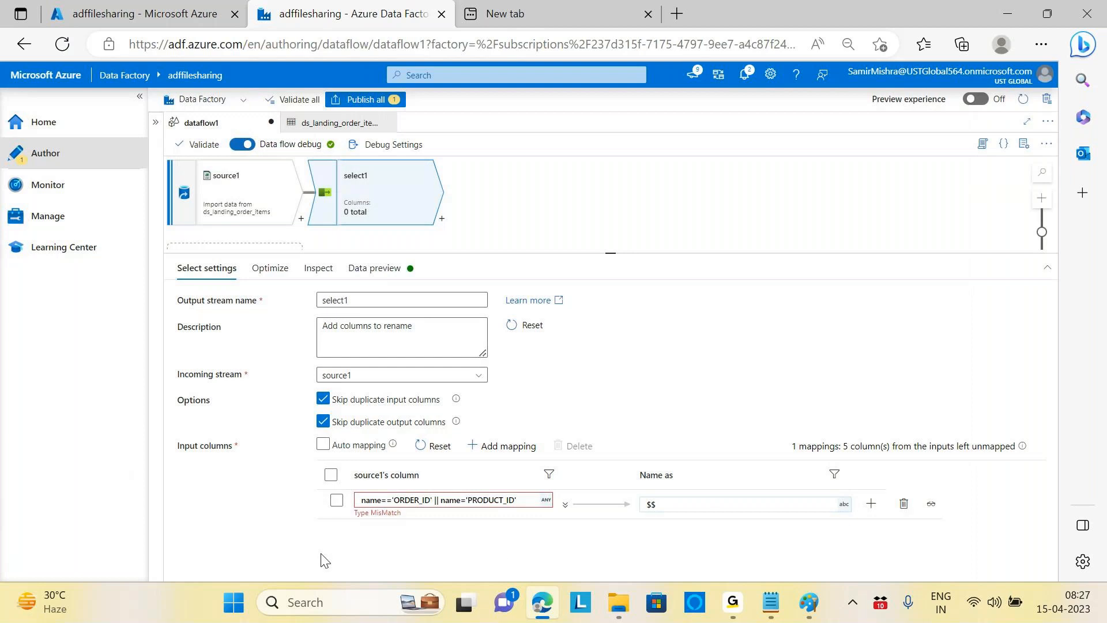
{"action": "left_click", "coordinate": [375, 269]}
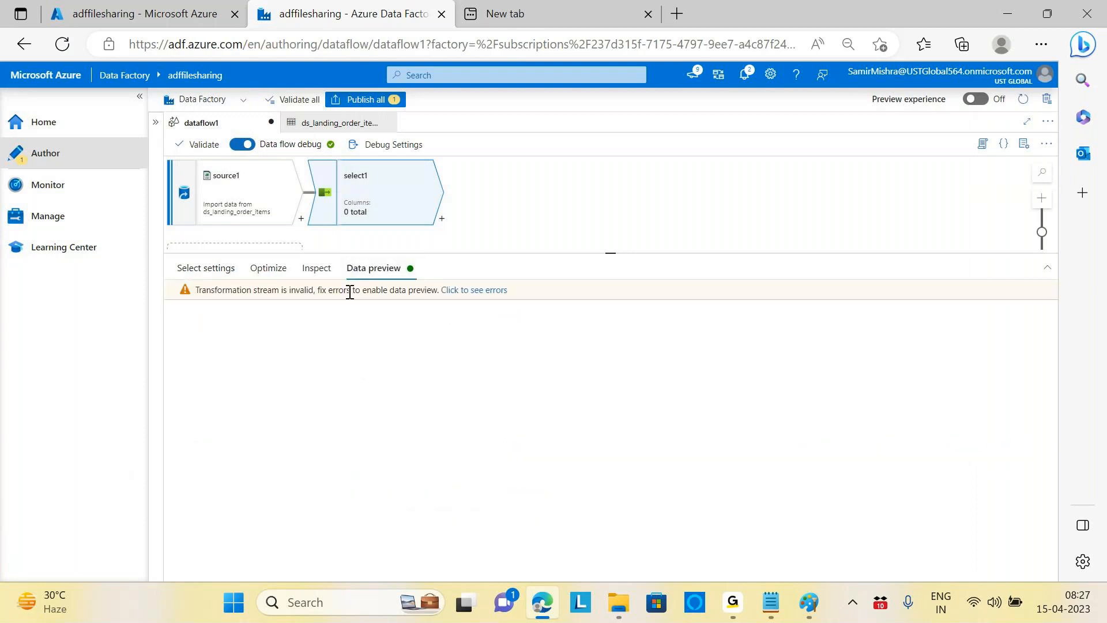
{"action": "left_click", "coordinate": [417, 290]}
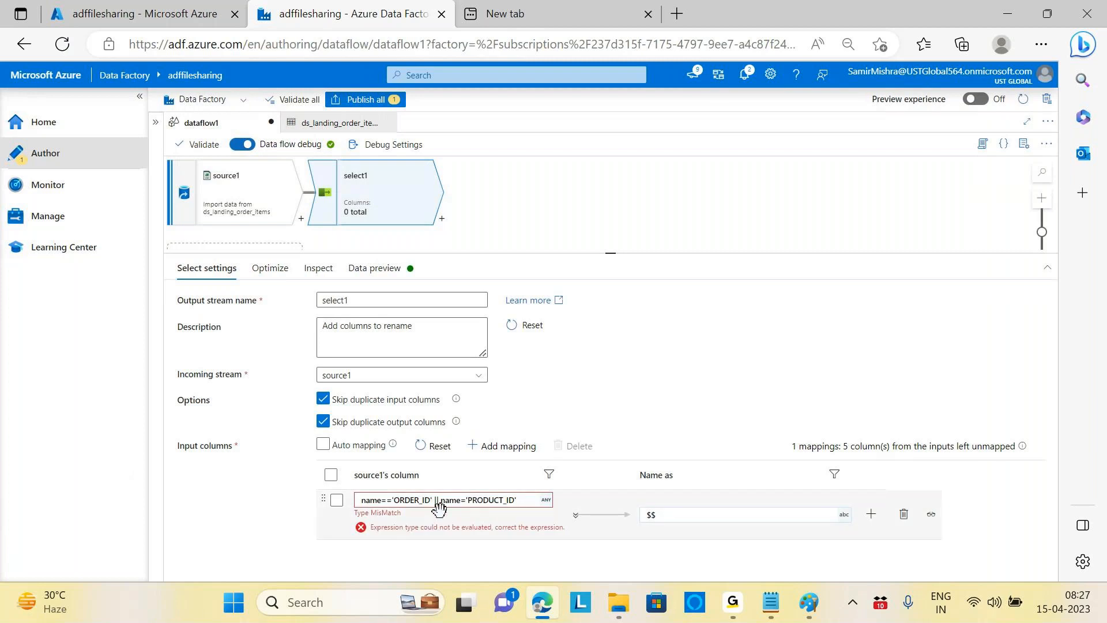
{"action": "left_click", "coordinate": [246, 193]}
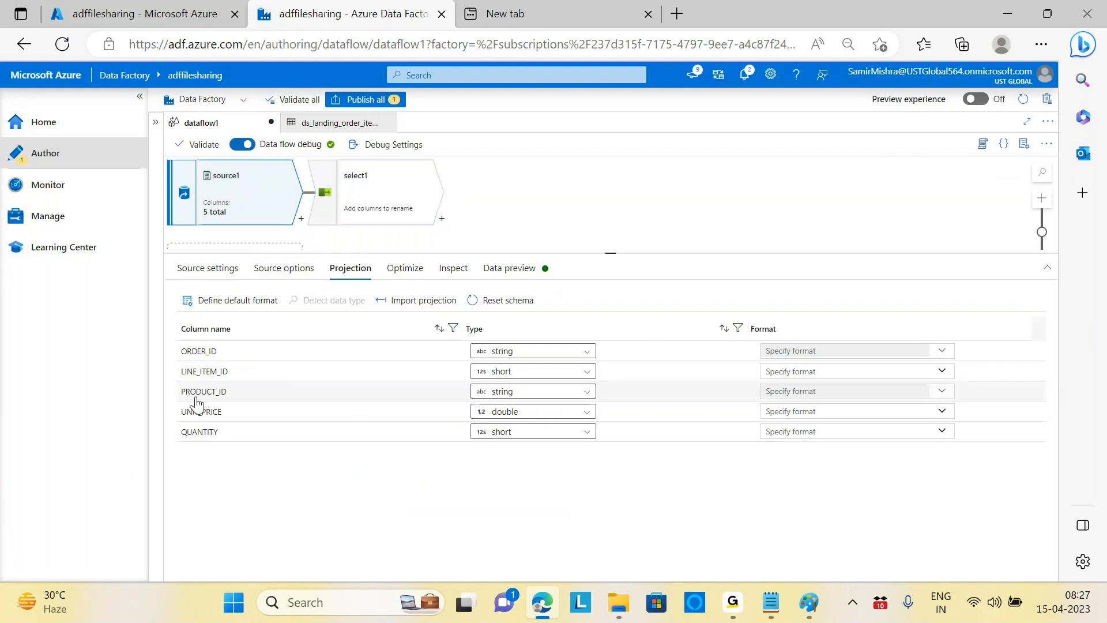
{"action": "left_click", "coordinate": [366, 184]}
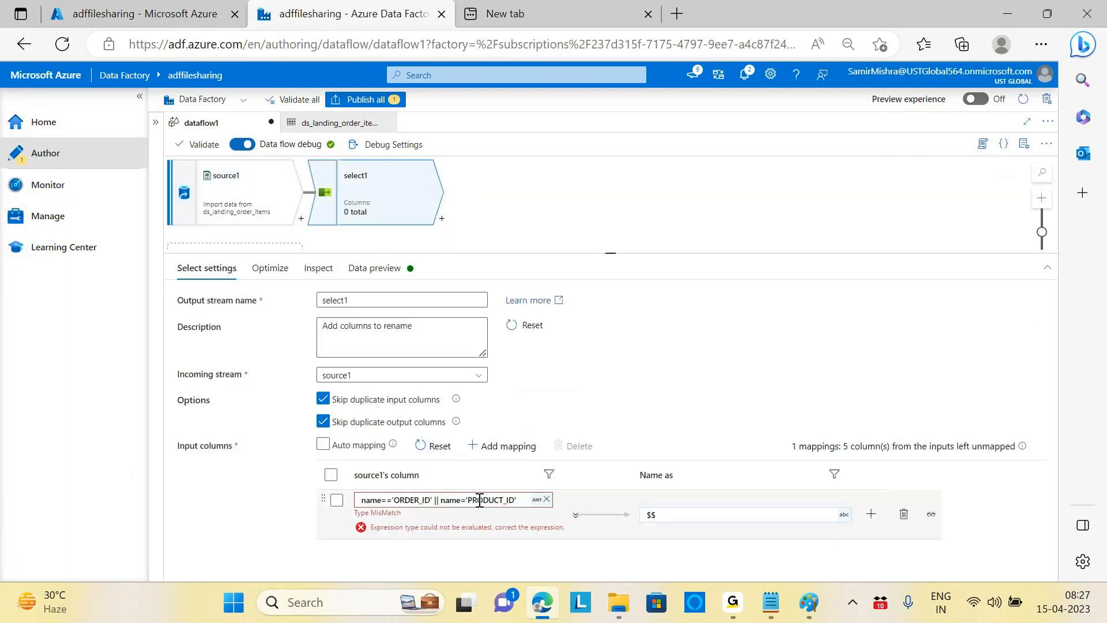
Step: Change the PRODUCT_ID test to use == and save the matching rule
{"action": "left_click", "coordinate": [479, 499]}
{"action": "left_click", "coordinate": [407, 520]}
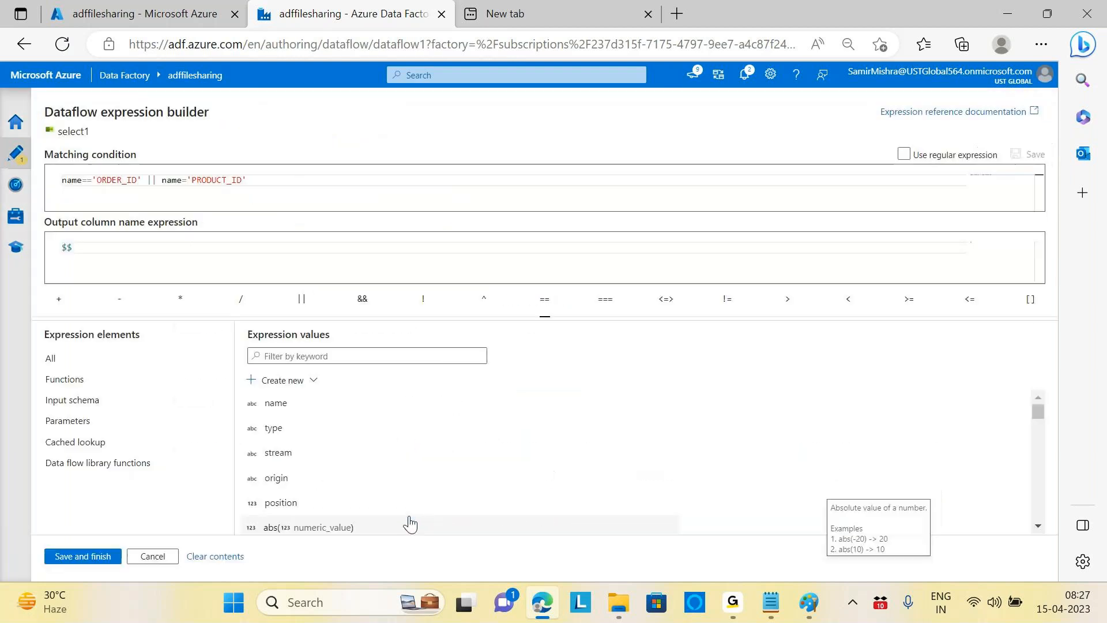
{"action": "left_click", "coordinate": [190, 180]}
{"action": "type", "text": "="}
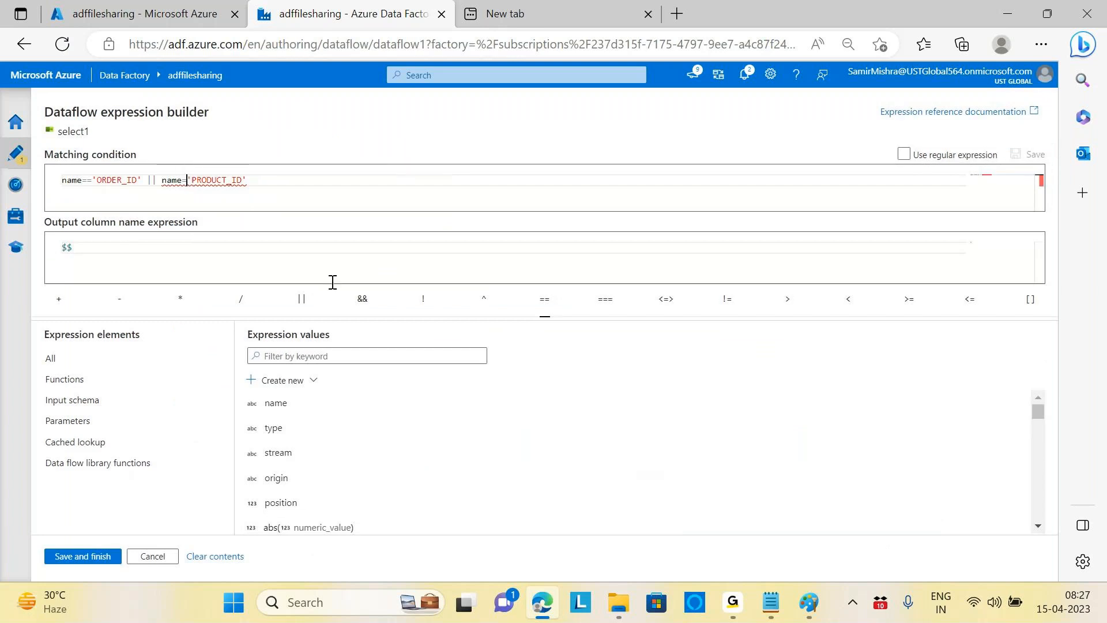
{"action": "left_click", "coordinate": [646, 407]}
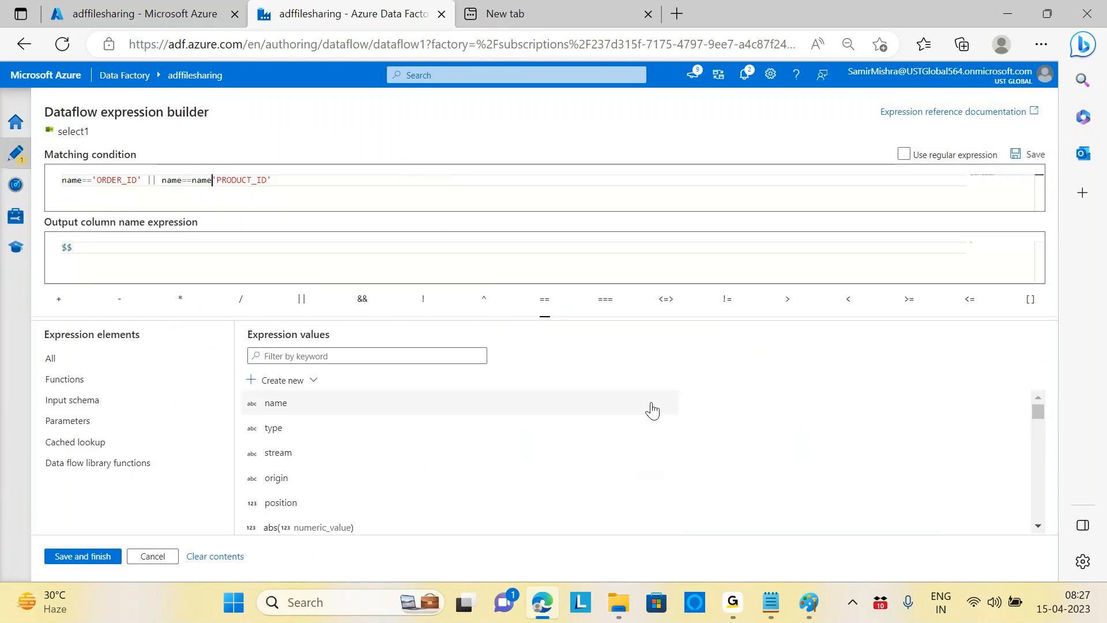
{"action": "left_click", "coordinate": [83, 557]}
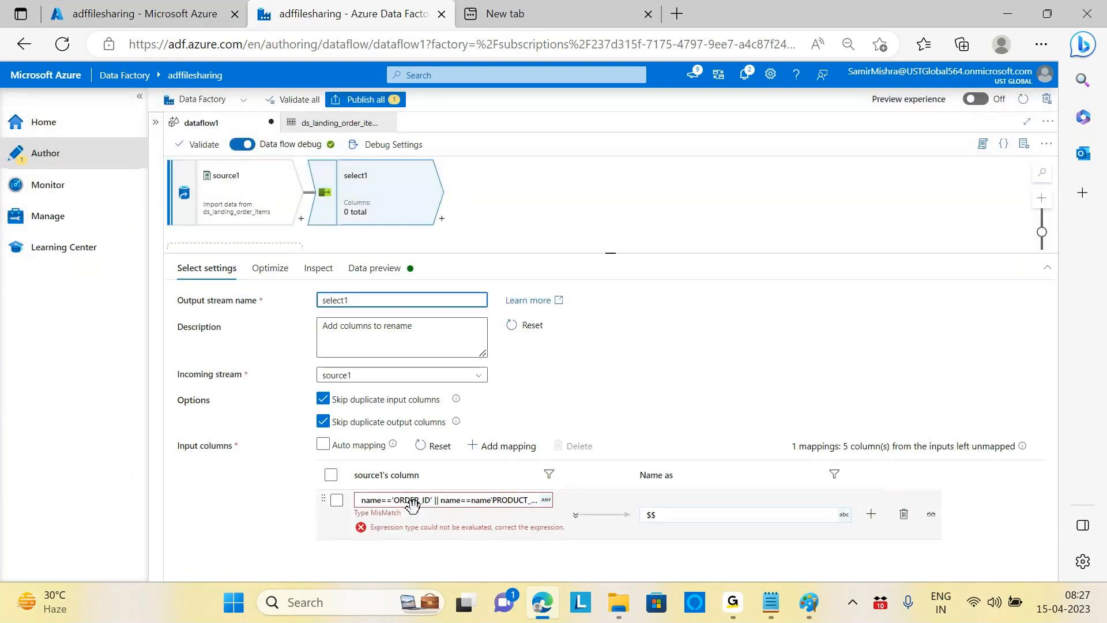
Step: Delete the duplicated 'name' so the rule saves as name=='ORDER_ID' || name=='PRODUCT_ID'
{"action": "left_click", "coordinate": [456, 502]}
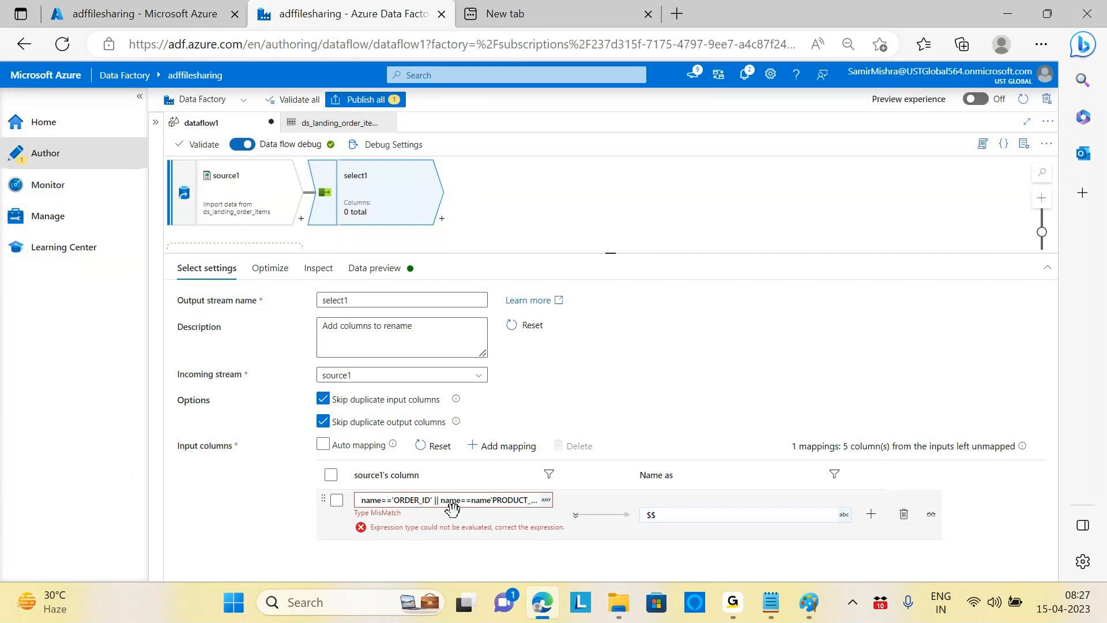
{"action": "left_click", "coordinate": [212, 180]}
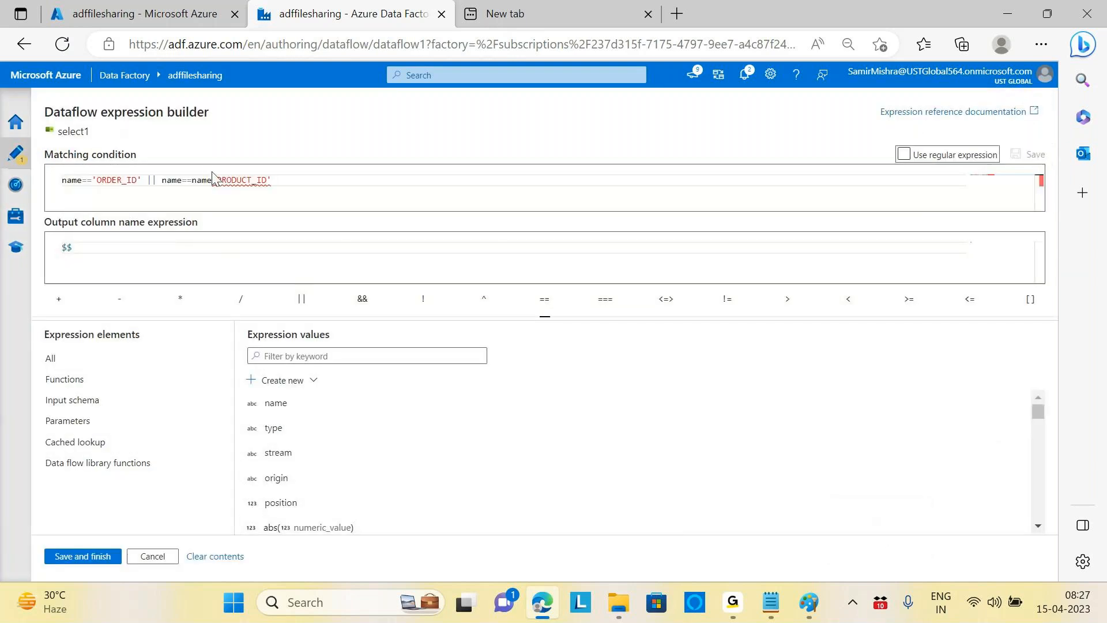
{"action": "key", "text": "BackSpace"}
{"action": "key", "text": "BackSpace"}
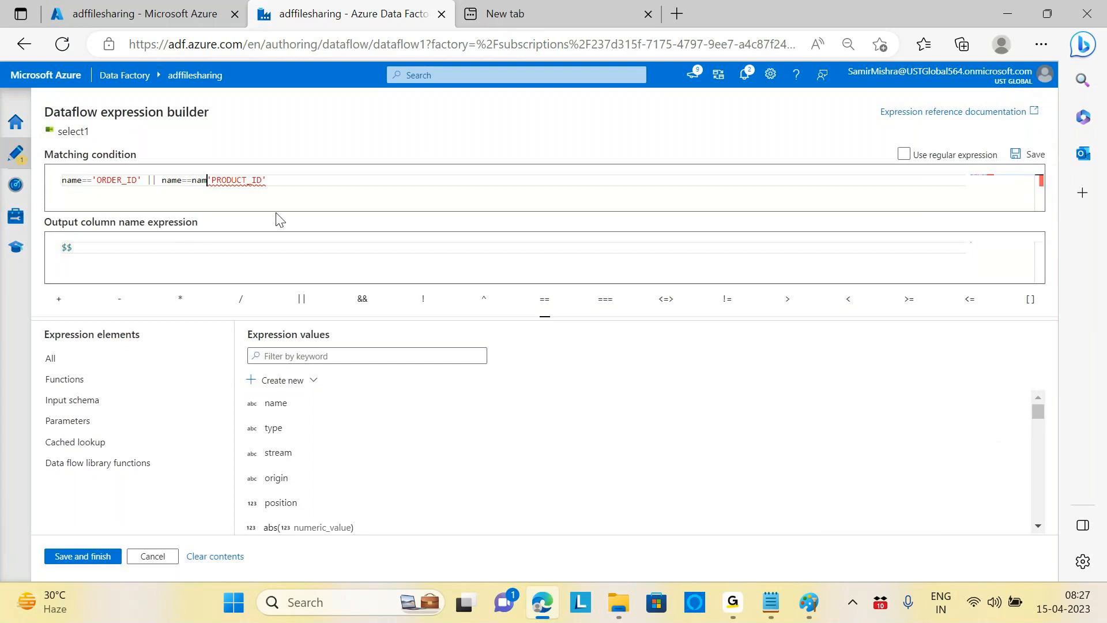
{"action": "key", "text": "BackSpace"}
{"action": "key", "text": "BackSpace"}
{"action": "left_click", "coordinate": [510, 268]}
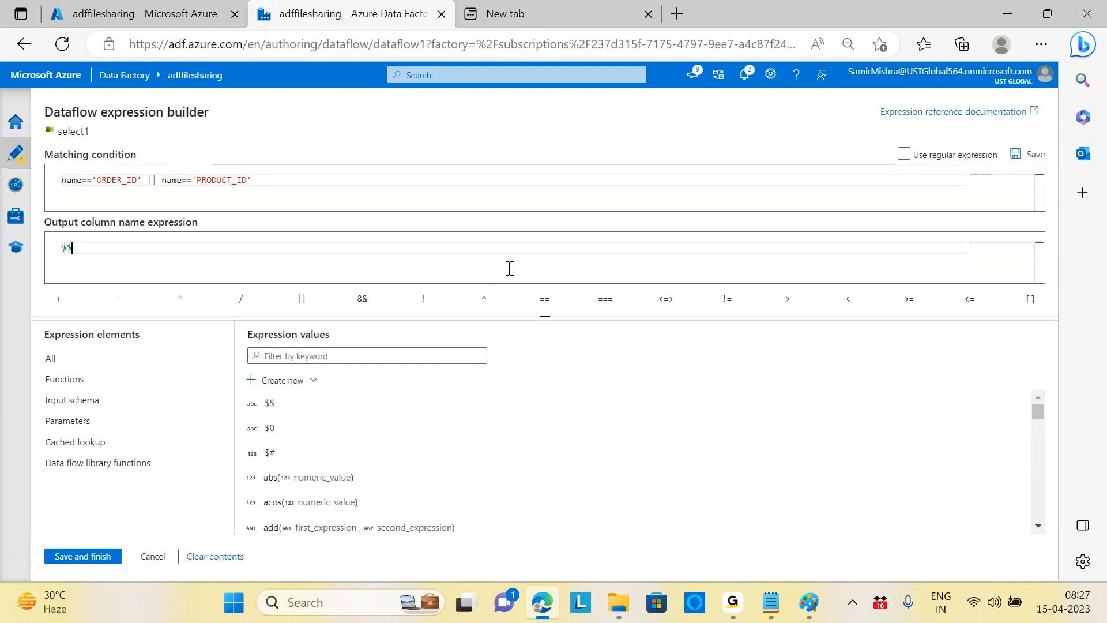
{"action": "left_click", "coordinate": [97, 557]}
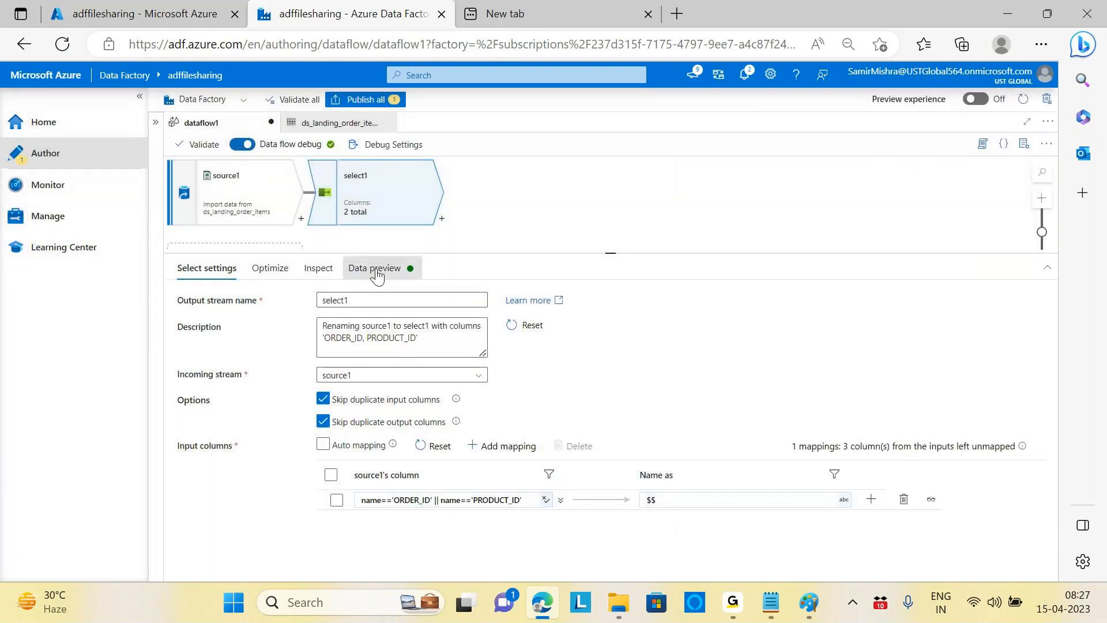
Step: Refresh select1's data preview showing ORDER_ID and PRODUCT_ID, then bring up the partitioning notes
{"action": "left_click", "coordinate": [374, 268]}
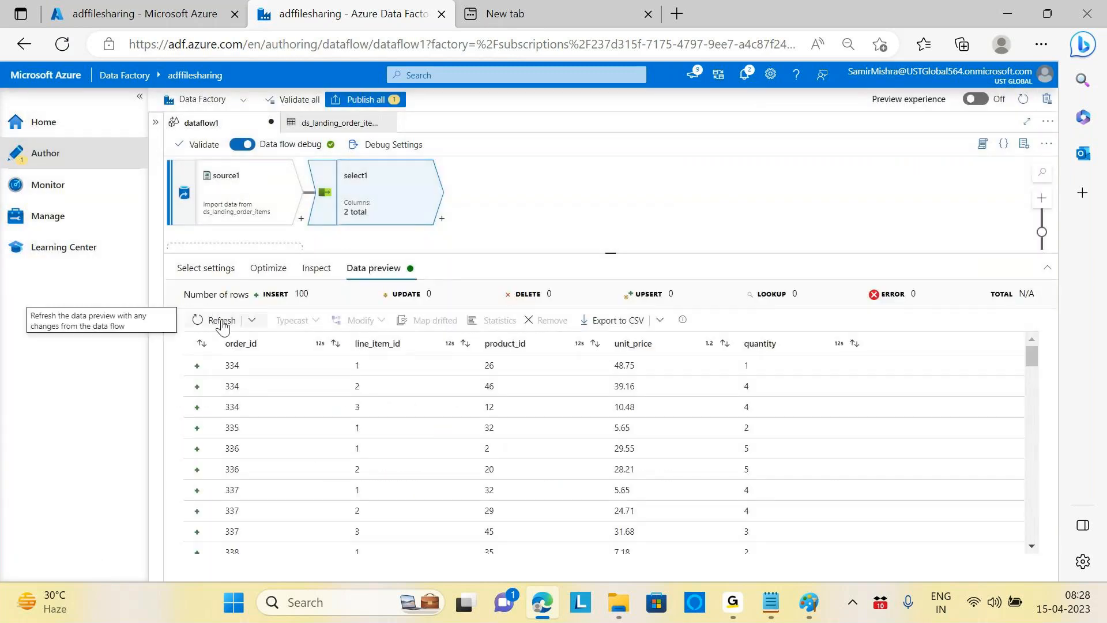
{"action": "left_click", "coordinate": [218, 320]}
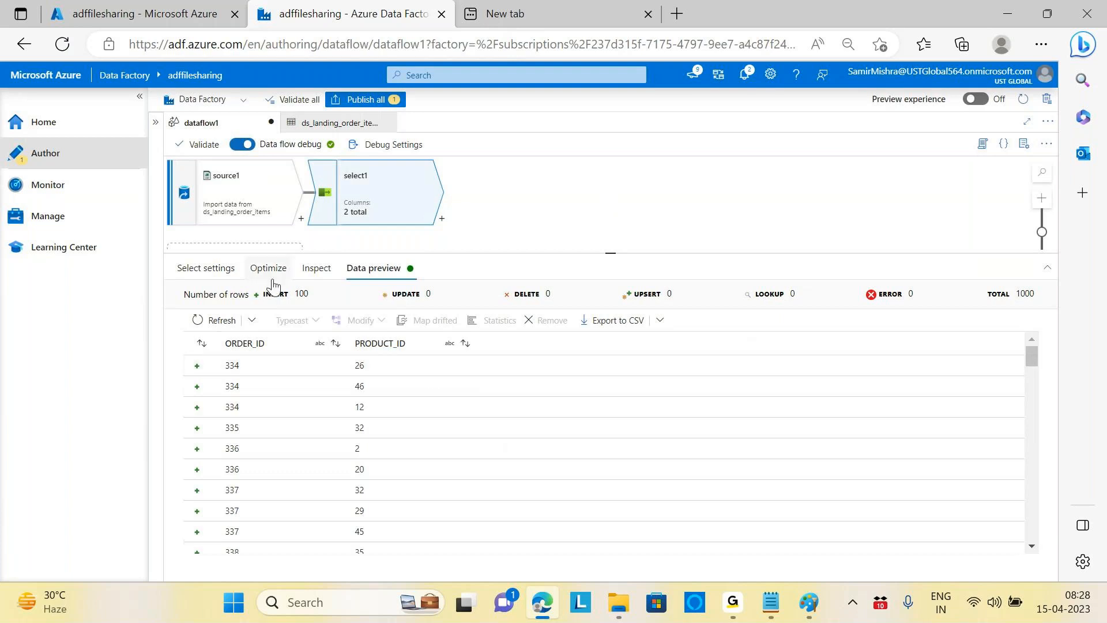
{"action": "left_click", "coordinate": [206, 268]}
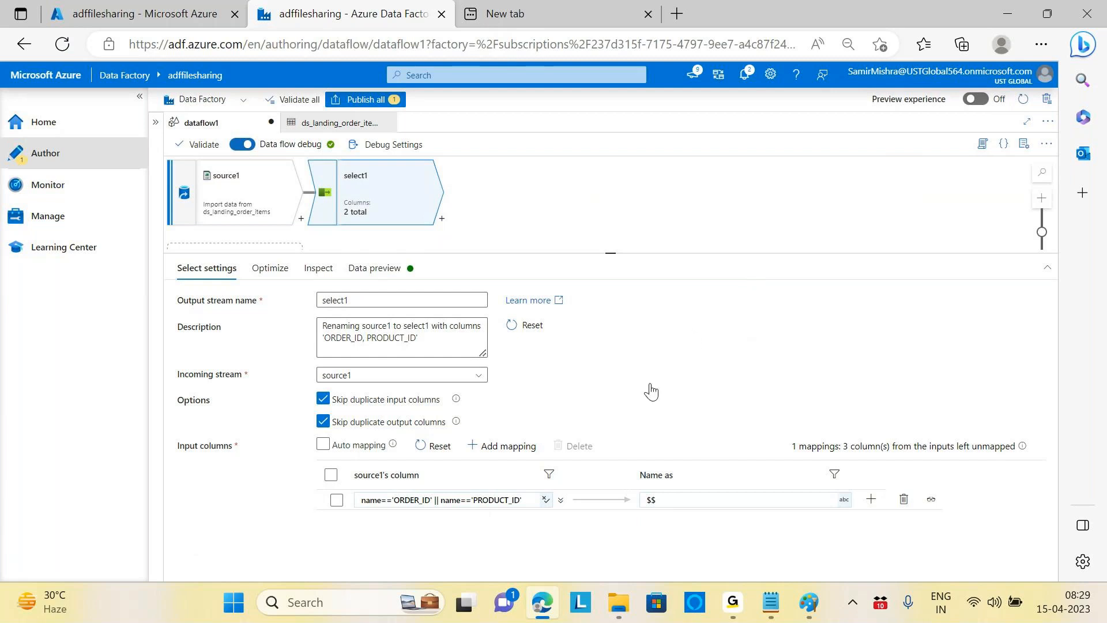
{"action": "mouse_move", "coordinate": [775, 615]}
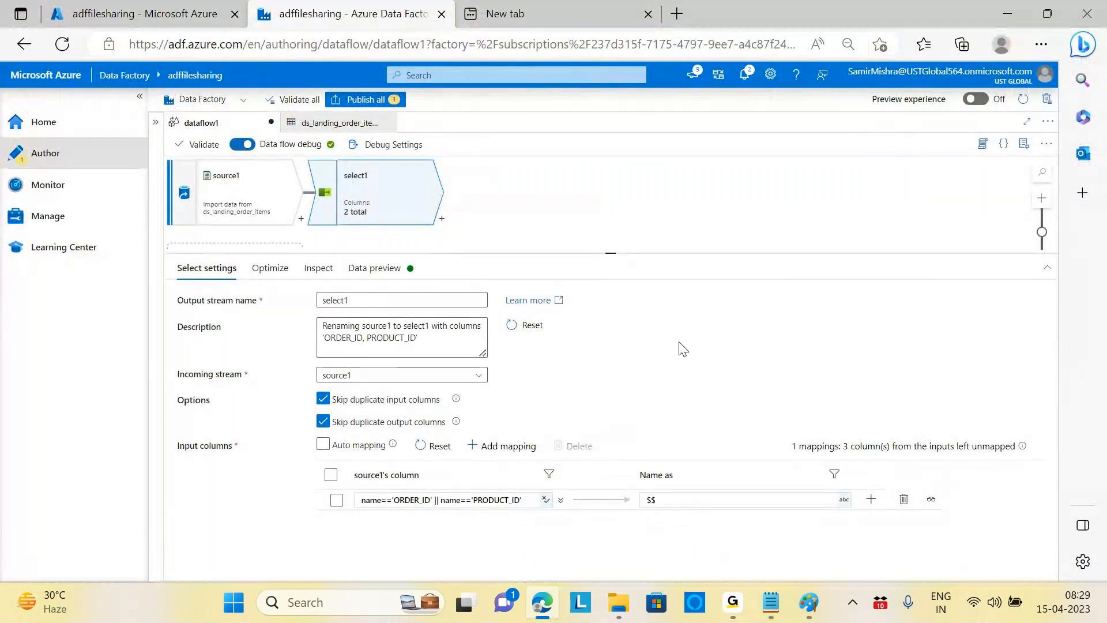
{"action": "key", "text": "alt+Tab"}
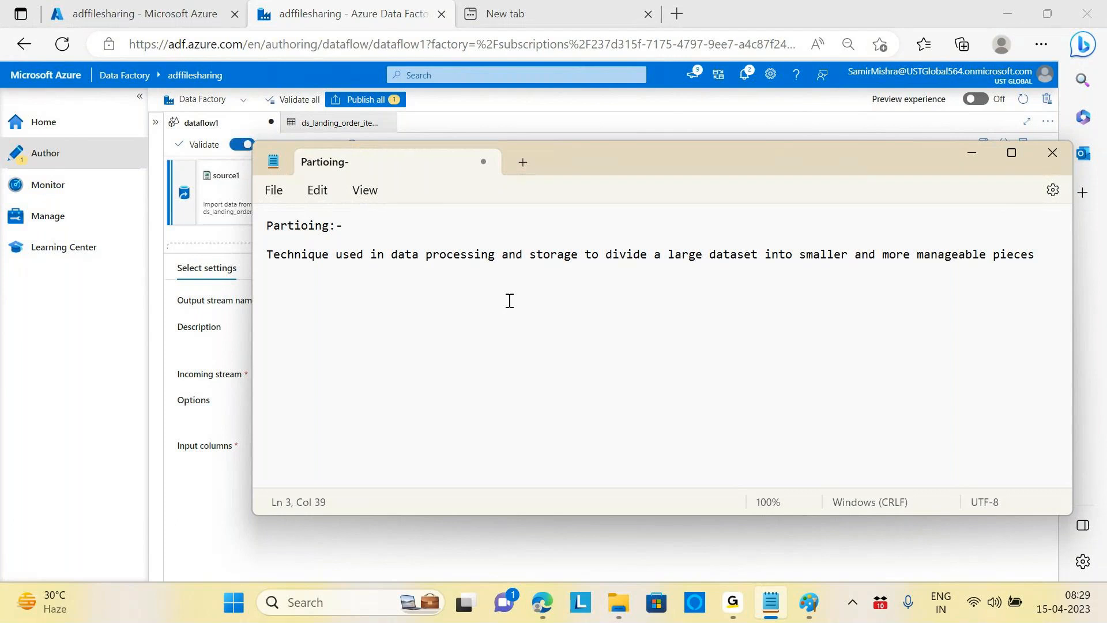
Step: Minimize the Notepad partitioning note to return to Data Factory
{"action": "left_click", "coordinate": [535, 325]}
{"action": "left_click", "coordinate": [971, 154]}
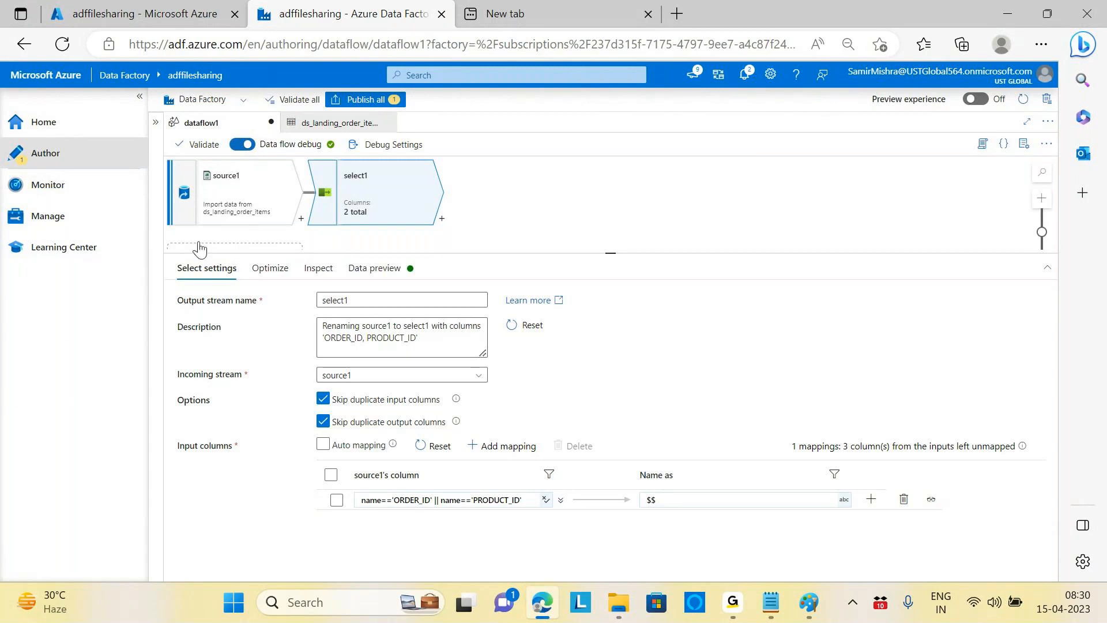
Step: Turn off the Data flow debug toggle and confirm ending the session with OK
{"action": "left_click", "coordinate": [240, 146]}
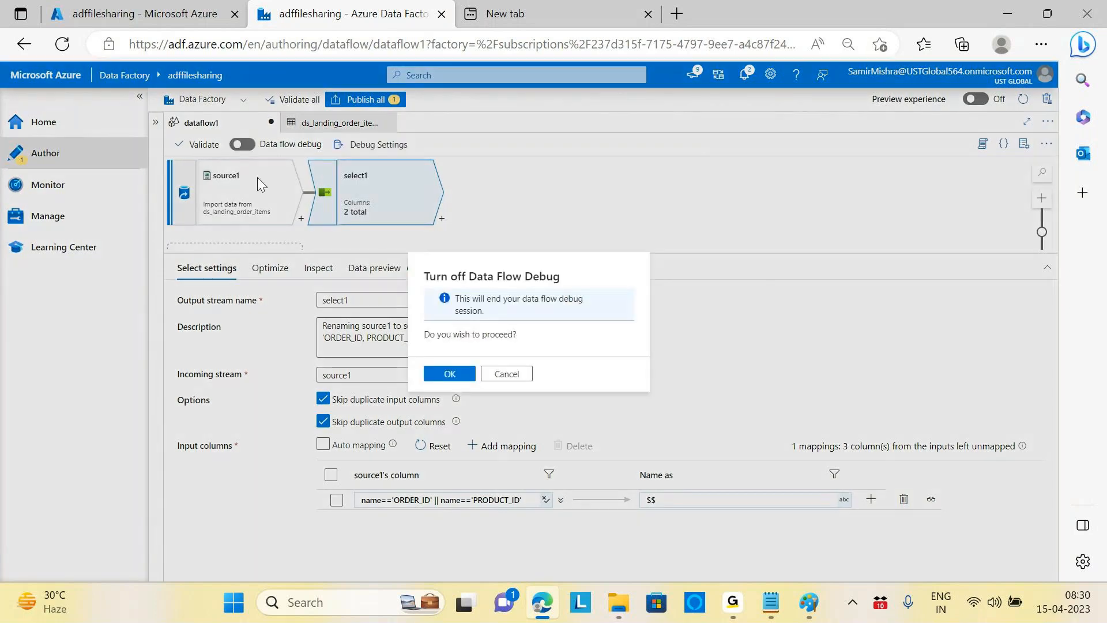
{"action": "left_click", "coordinate": [449, 375]}
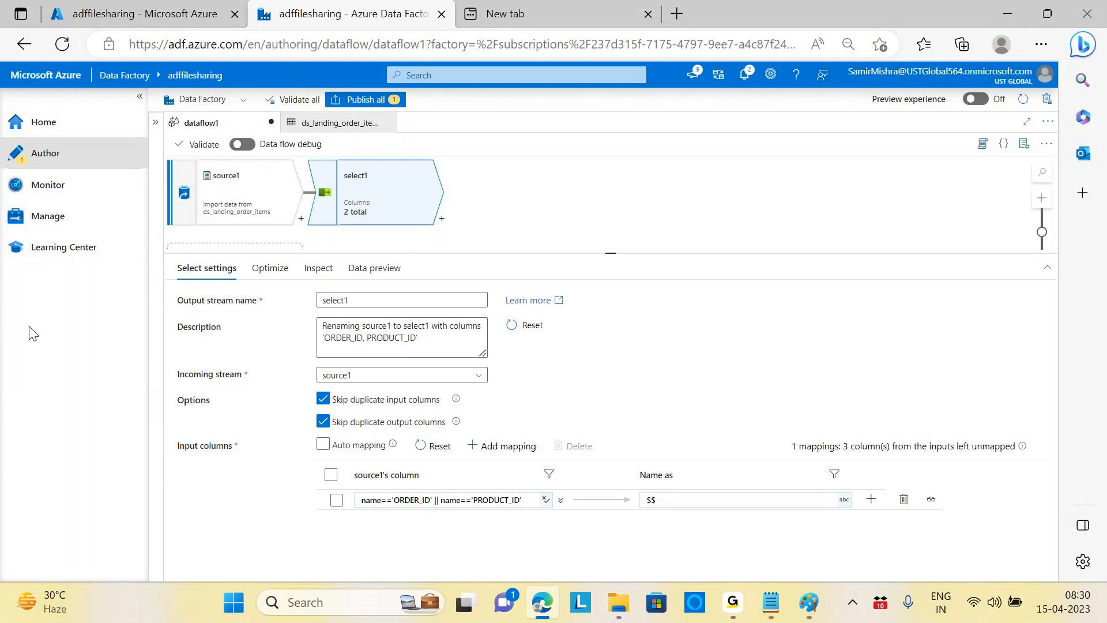
{"action": "left_click", "coordinate": [44, 154]}
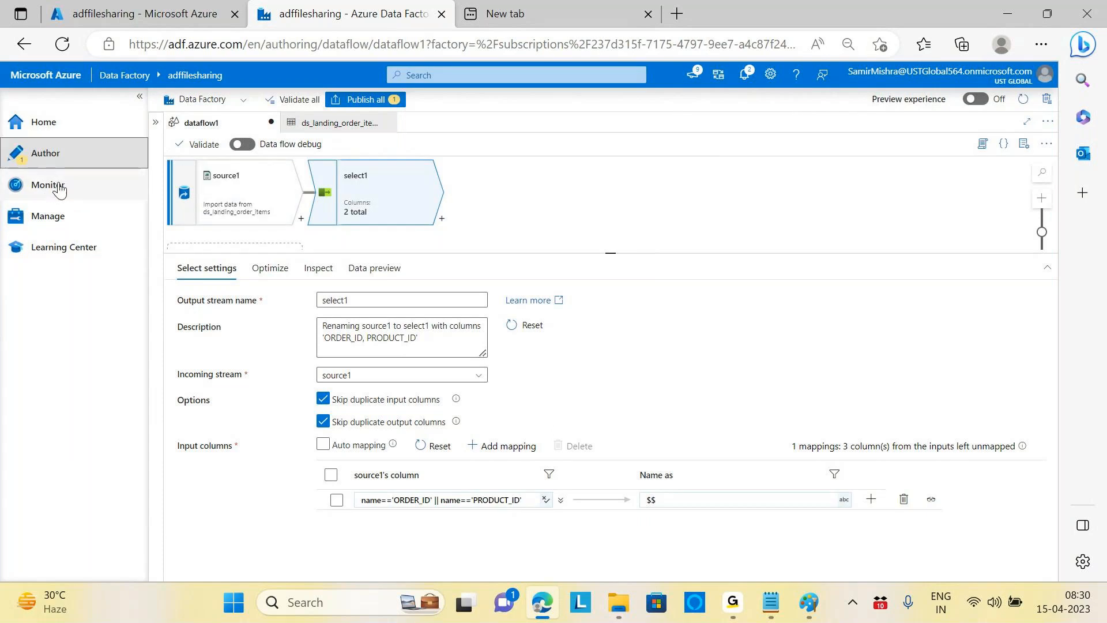
Step: Expand the Factory Resources pane listing pipelines, datasets and dataflow1, then switch to the Chrome window
{"action": "left_click", "coordinate": [156, 123]}
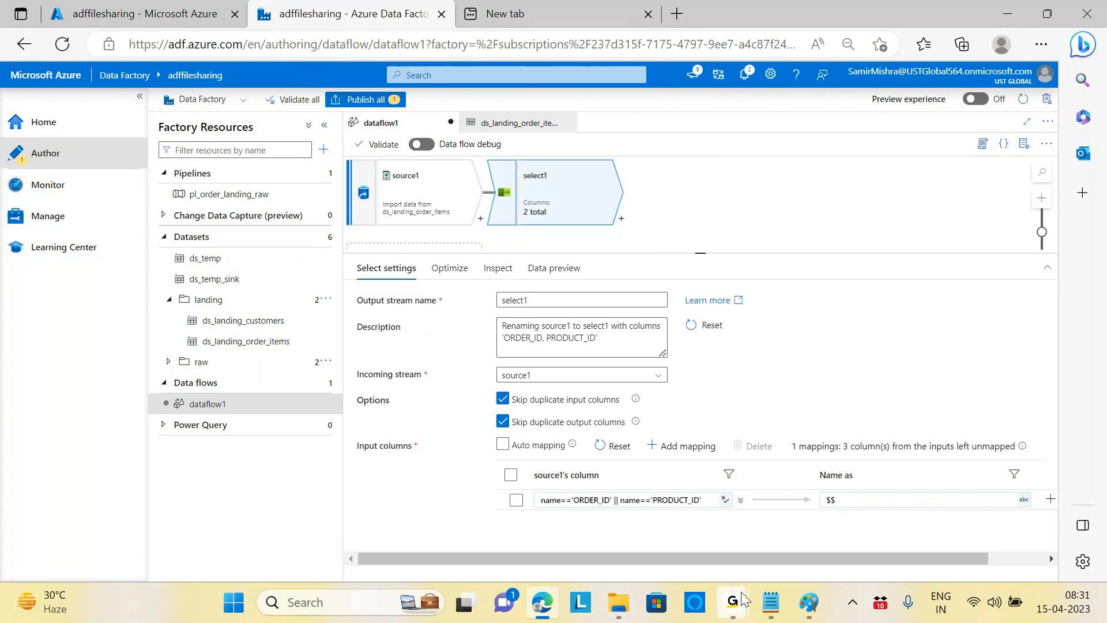
{"action": "mouse_move", "coordinate": [742, 599]}
{"action": "left_click", "coordinate": [782, 535]}
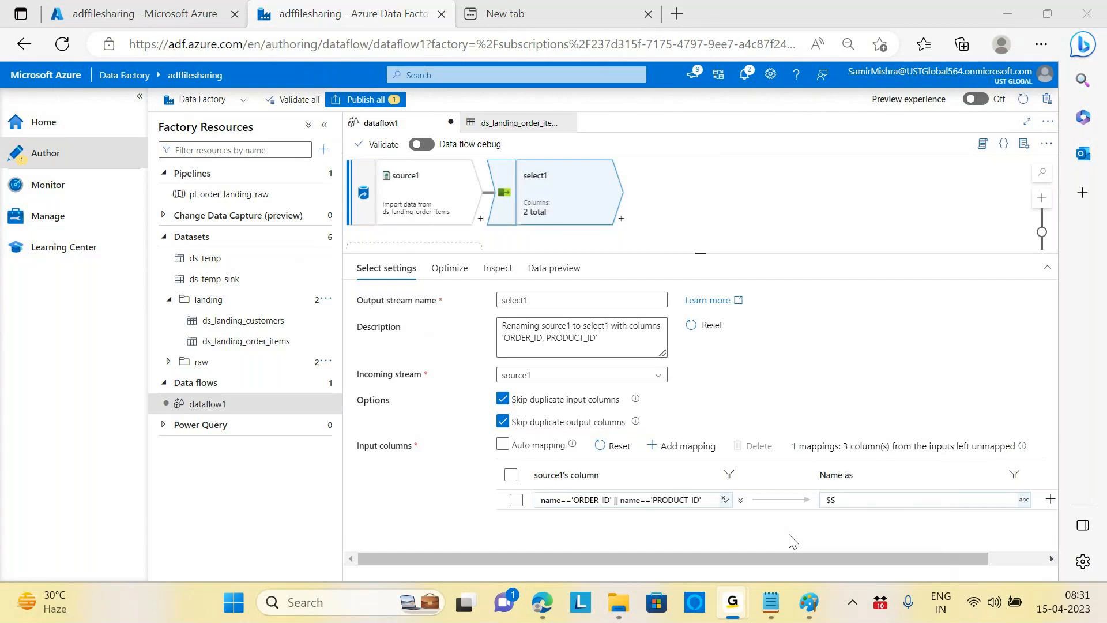